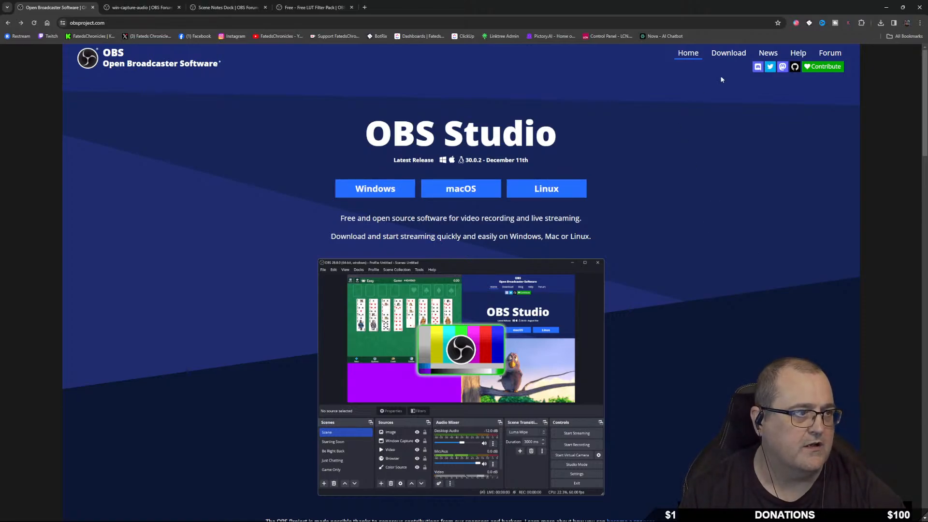
Compare the macOS and Linux options, then download the OBS Studio 30.0.2 Windows zip.
{"action": "left_click", "coordinate": [723, 54]}
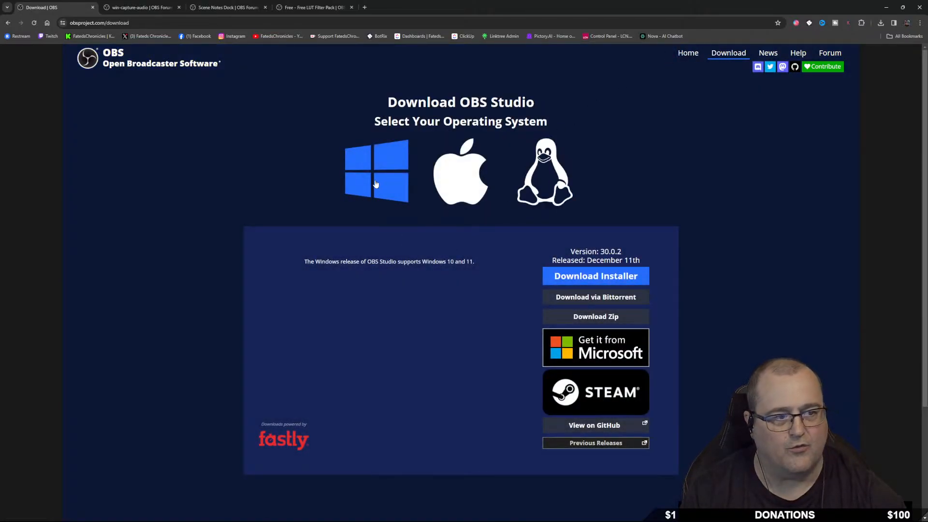
{"action": "left_click", "coordinate": [457, 181]}
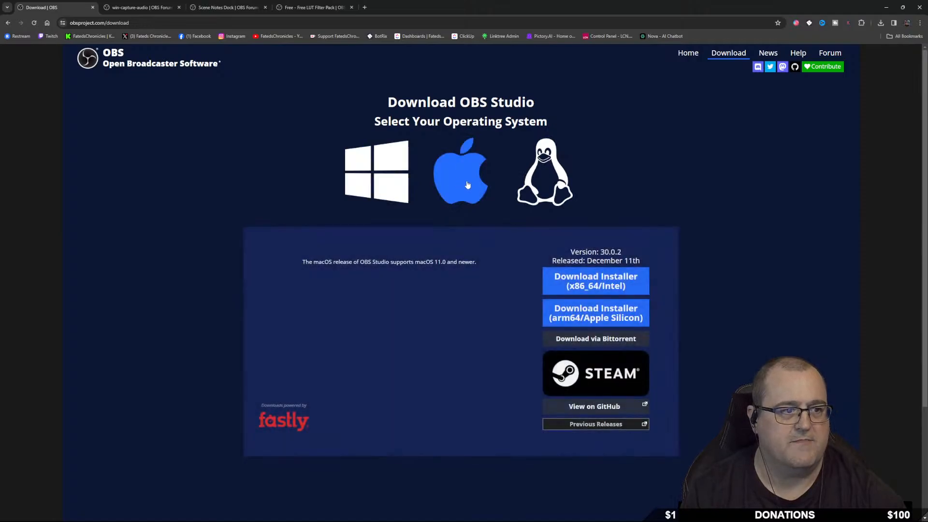
{"action": "left_click", "coordinate": [537, 177]}
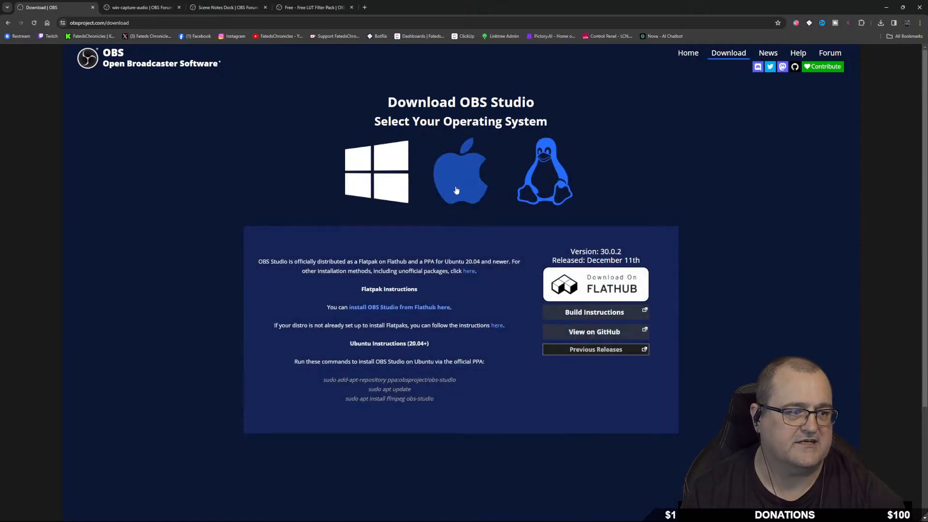
{"action": "left_click", "coordinate": [381, 182]}
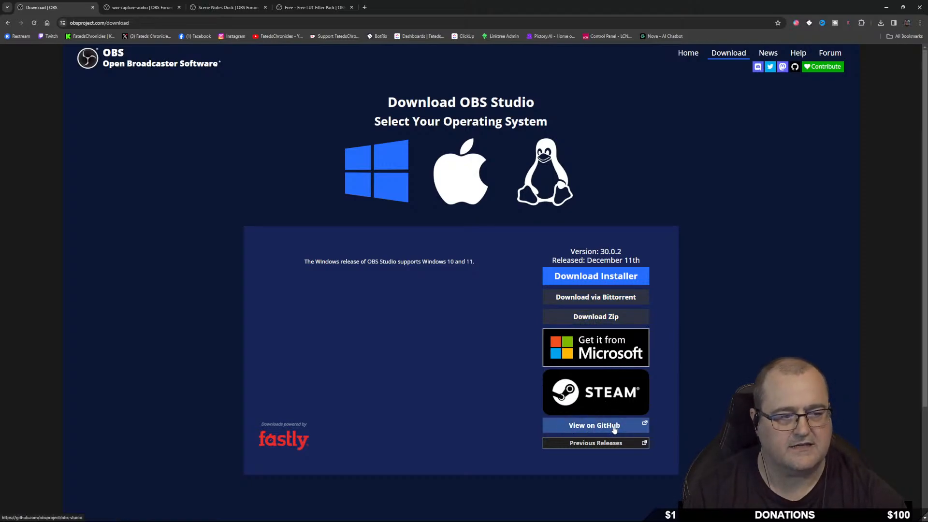
{"action": "left_click", "coordinate": [459, 176]}
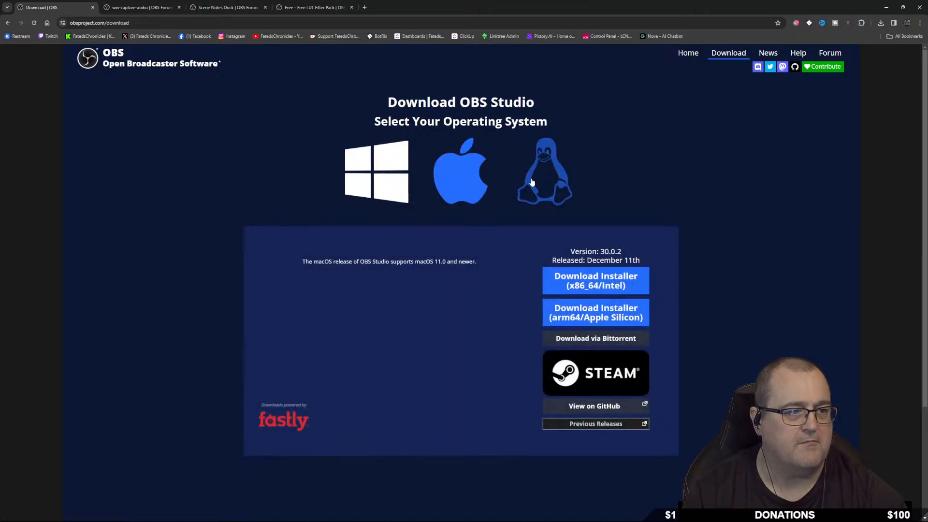
{"action": "left_click", "coordinate": [553, 185]}
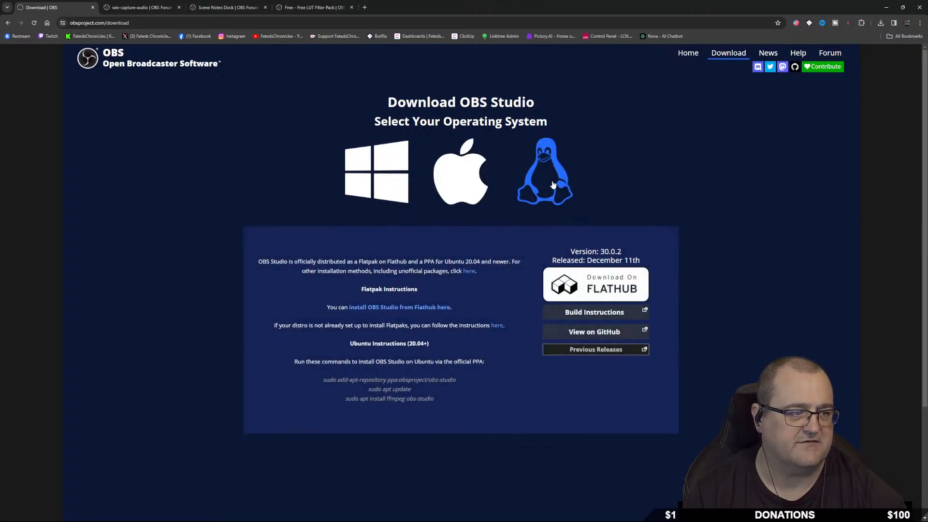
{"action": "left_click", "coordinate": [394, 189]}
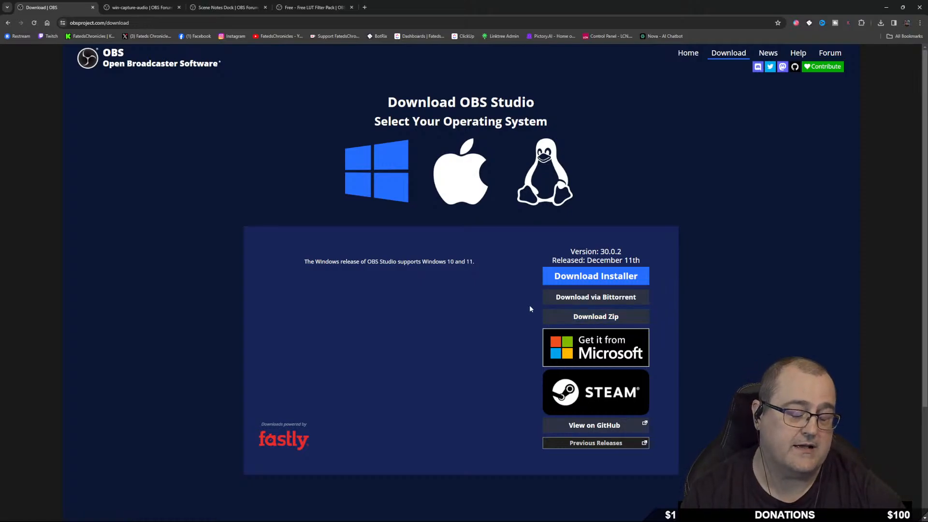
{"action": "left_click", "coordinate": [596, 317]}
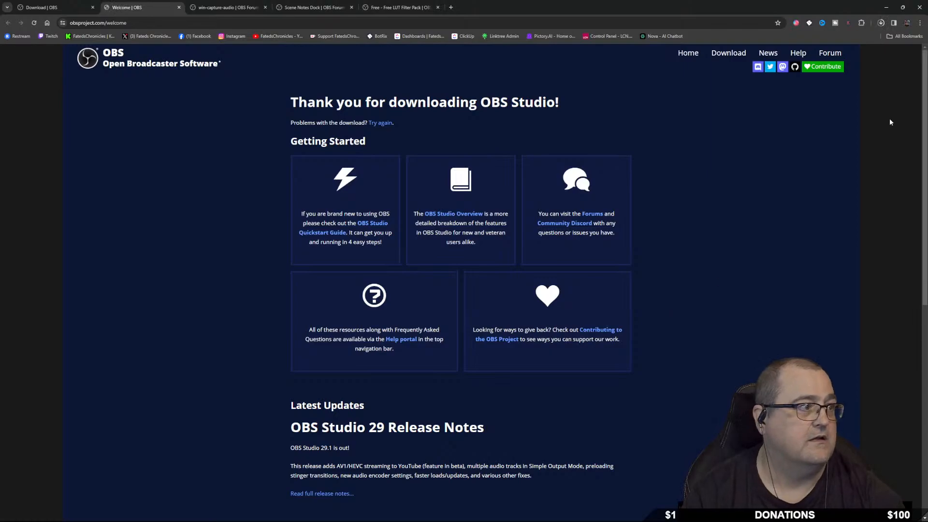
Extract OBS-Studio-30.0.2.zip in Downloads into an OBS-Studio-30.0.2 folder with WinRAR.
{"action": "left_click", "coordinate": [510, 514]}
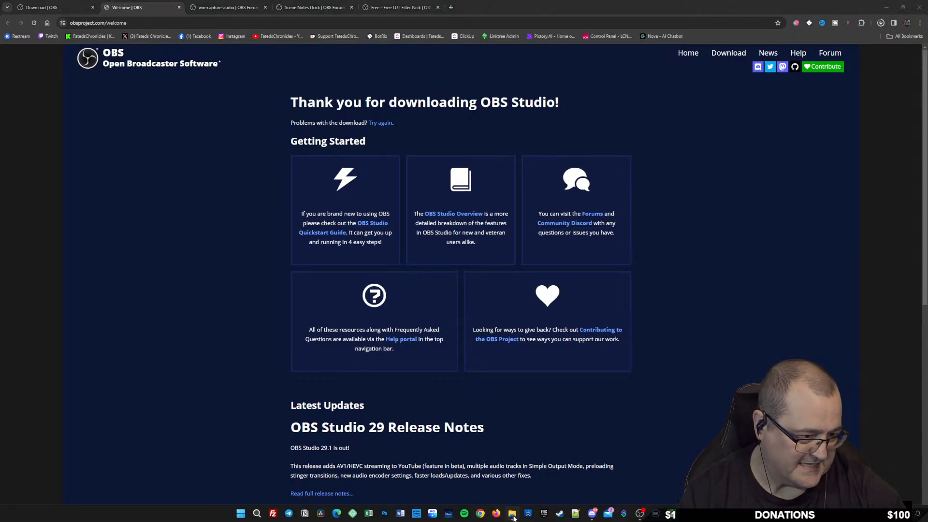
{"action": "left_click", "coordinate": [152, 129]}
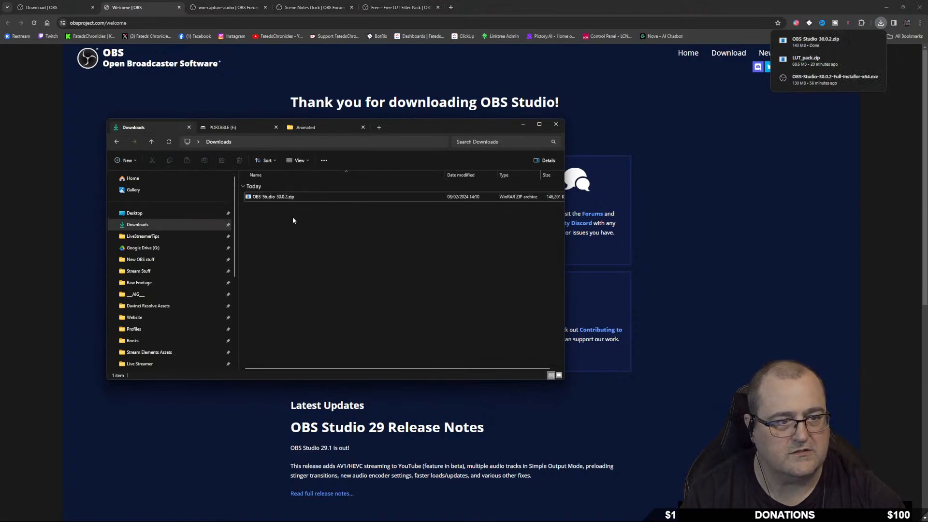
{"action": "right_click", "coordinate": [266, 200]}
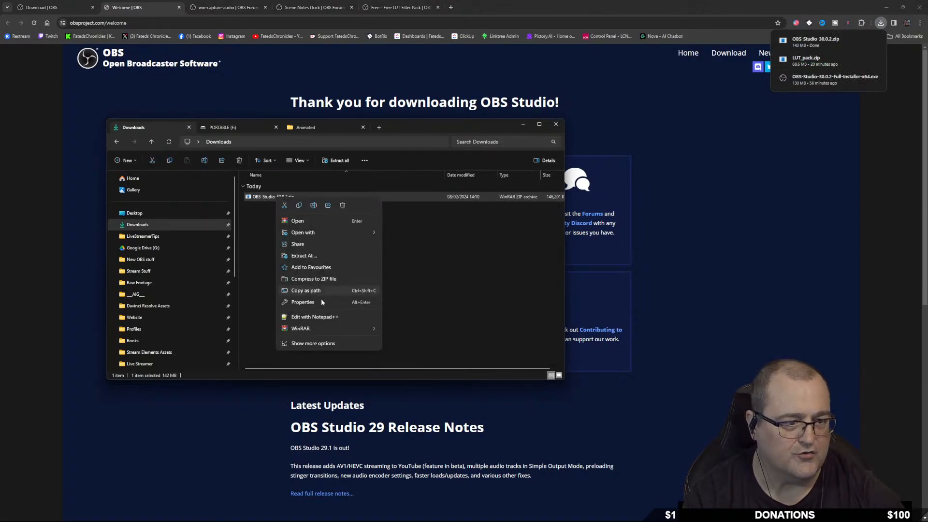
{"action": "mouse_move", "coordinate": [346, 332]}
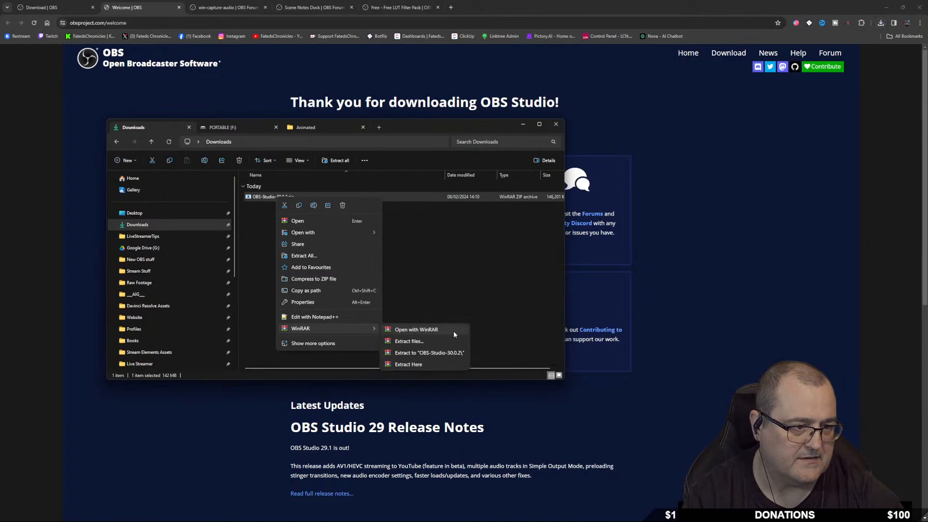
{"action": "left_click", "coordinate": [437, 352]}
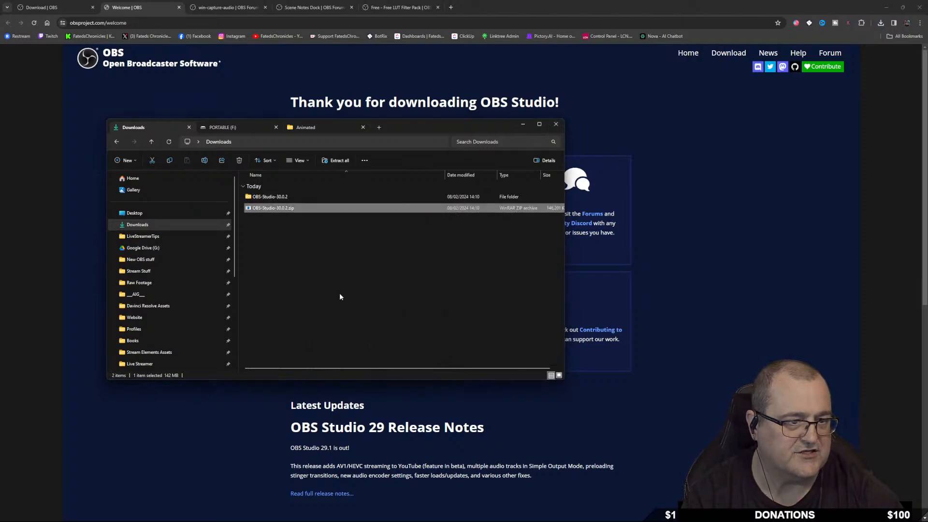
Cut the OBS-Studio-30.0.2 folder from Downloads and paste it onto PORTABLE (F:).
{"action": "left_click", "coordinate": [280, 199]}
{"action": "right_click", "coordinate": [280, 198]}
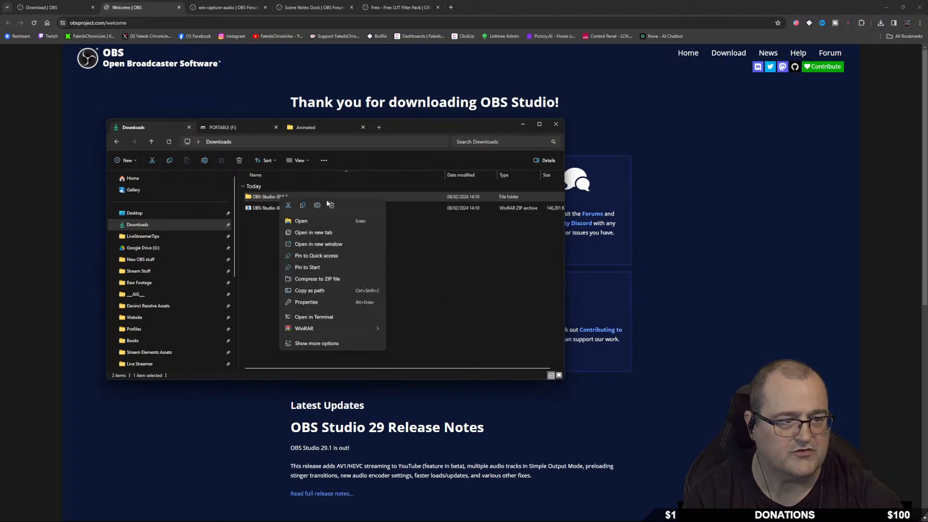
{"action": "left_click", "coordinate": [288, 205]}
{"action": "left_click", "coordinate": [224, 128]}
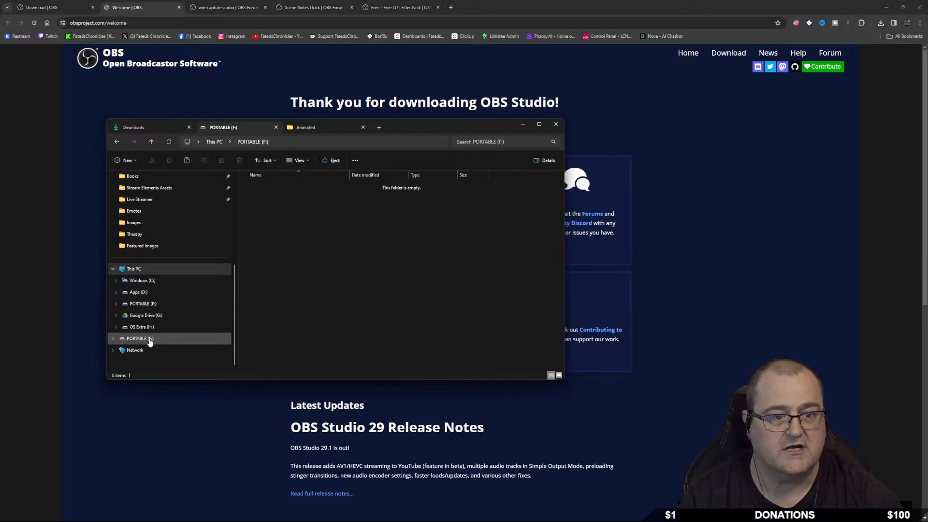
{"action": "right_click", "coordinate": [292, 215]}
{"action": "left_click", "coordinate": [304, 222]}
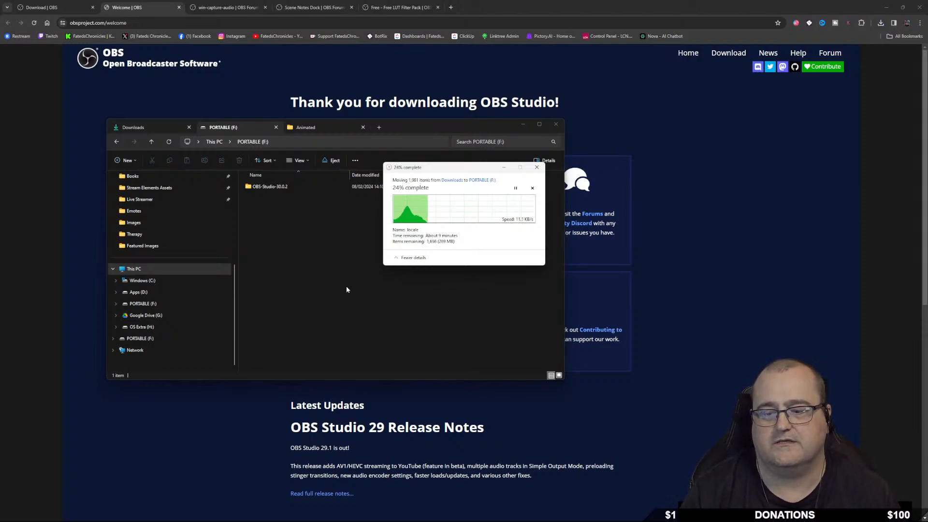
Close the progress window at 48% to stop moving the OBS folder to PORTABLE (F:).
{"action": "mouse_move", "coordinate": [360, 521]}
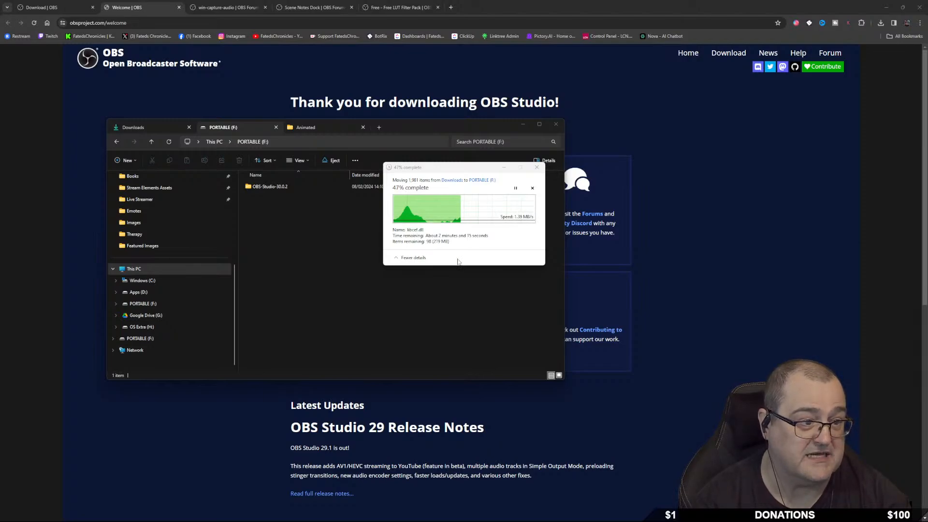
{"action": "left_click", "coordinate": [537, 166]}
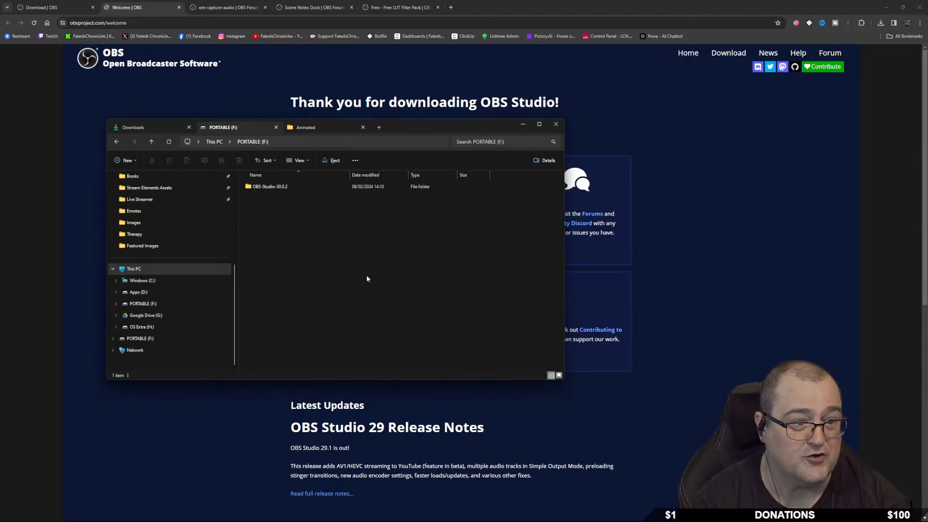
Open the OS Extra (H:) drive from This PC and bring up its empty-space context menu.
{"action": "left_click", "coordinate": [165, 326]}
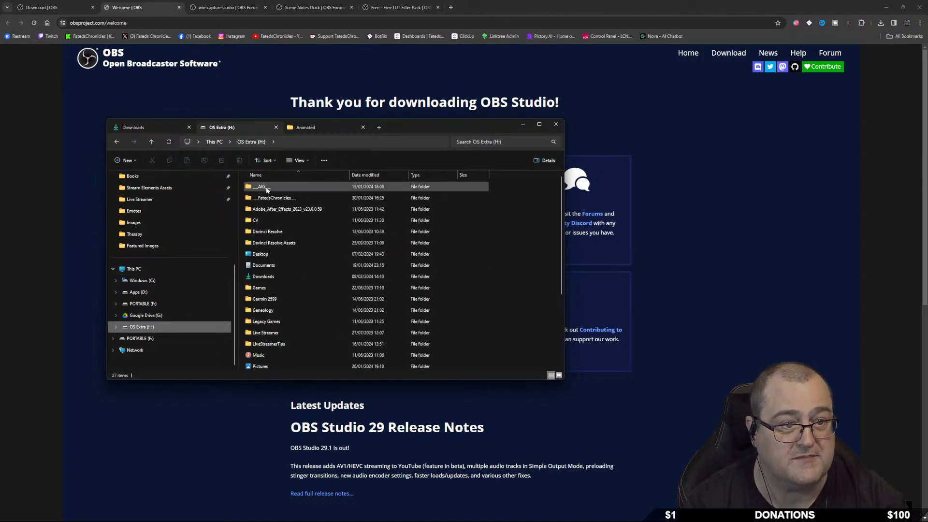
{"action": "left_click", "coordinate": [155, 269]}
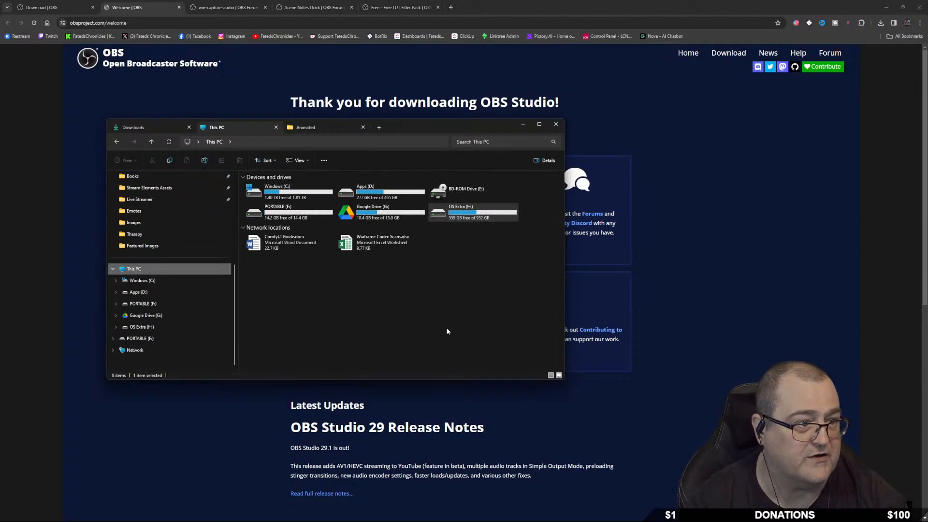
{"action": "right_click", "coordinate": [480, 215]}
{"action": "left_click", "coordinate": [467, 216]}
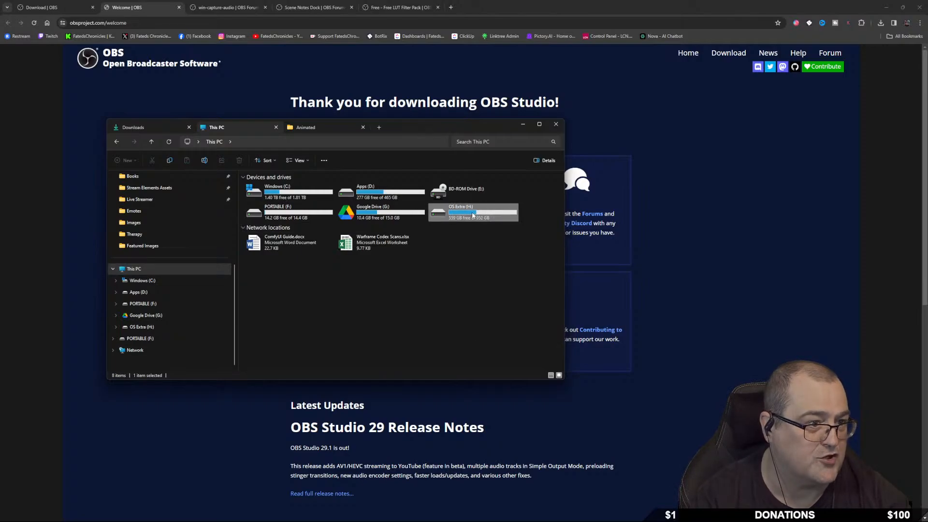
{"action": "double_click", "coordinate": [472, 216]}
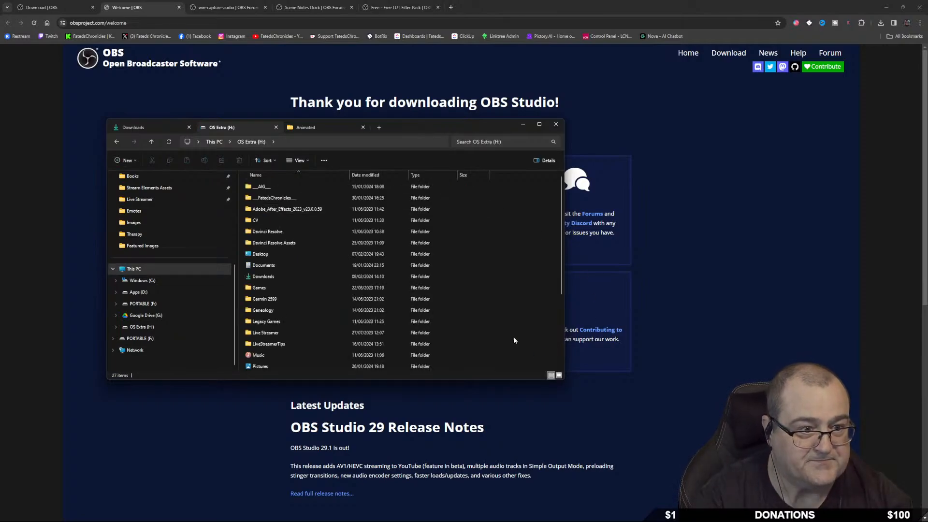
{"action": "right_click", "coordinate": [505, 214]}
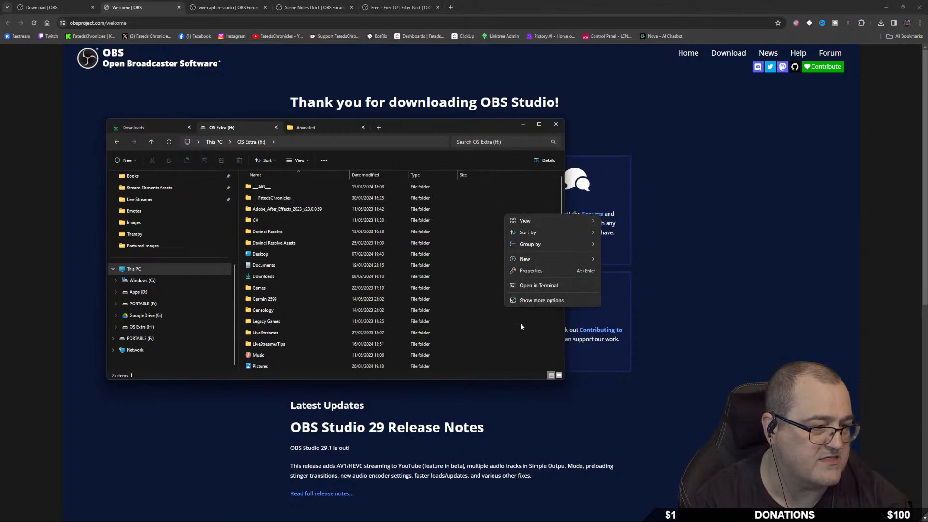
{"action": "right_click", "coordinate": [478, 311]}
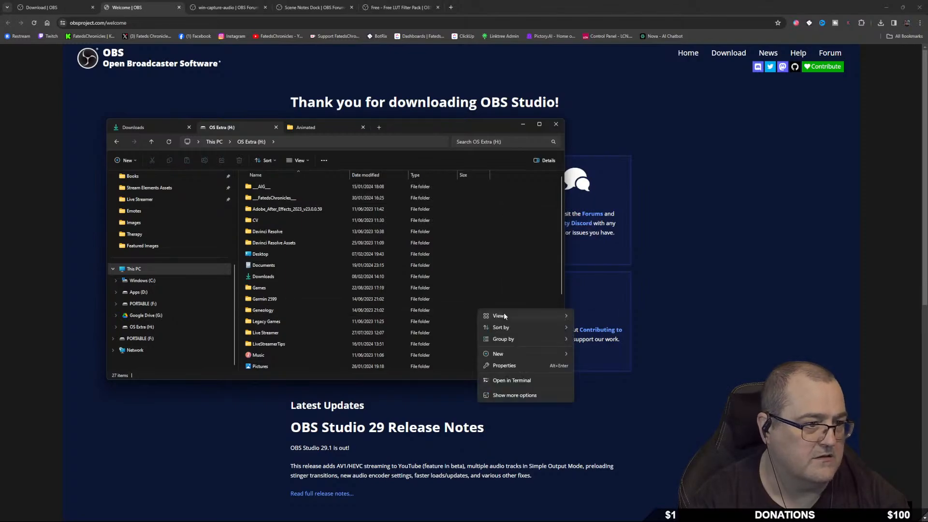
Create a new folder named __OBS Studio__ on OS Extra (H:) and open it.
{"action": "mouse_move", "coordinate": [516, 354]}
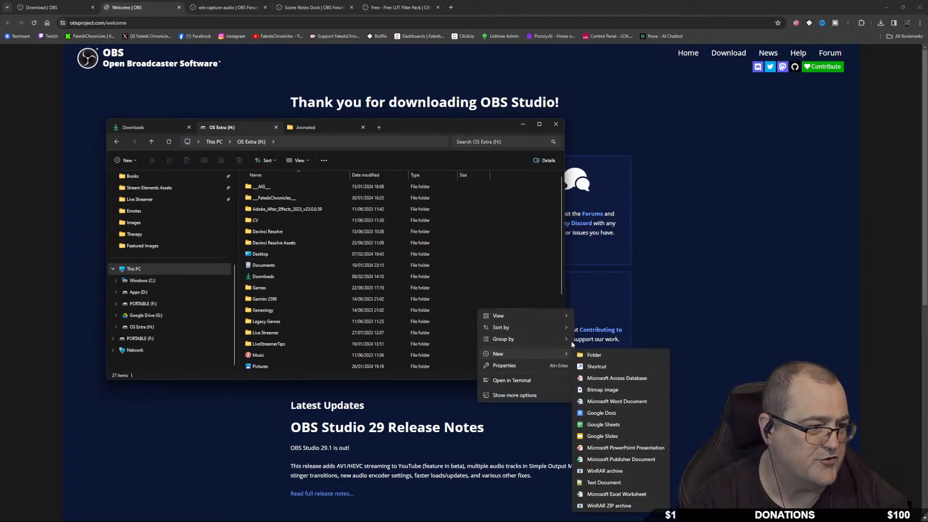
{"action": "left_click", "coordinate": [592, 357]}
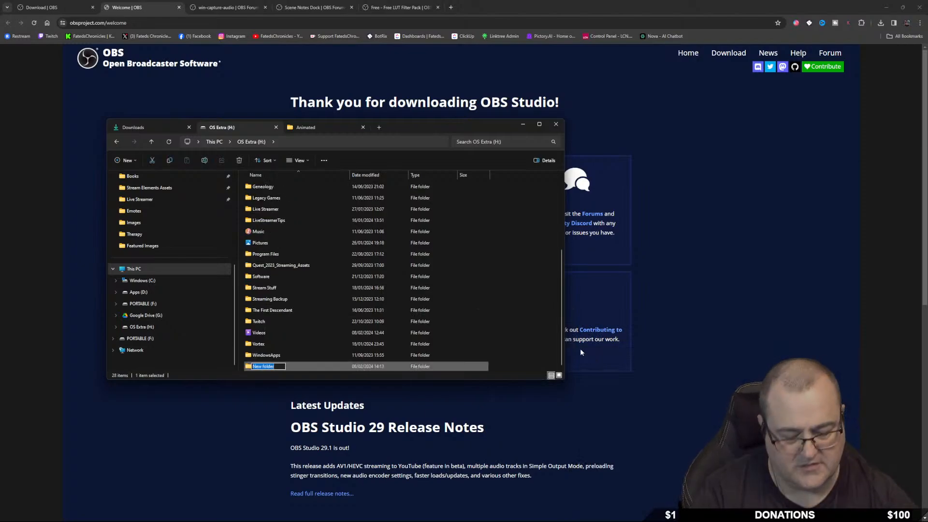
{"action": "key", "text": "BackSpace"}
{"action": "type", "text": "__OBS"}
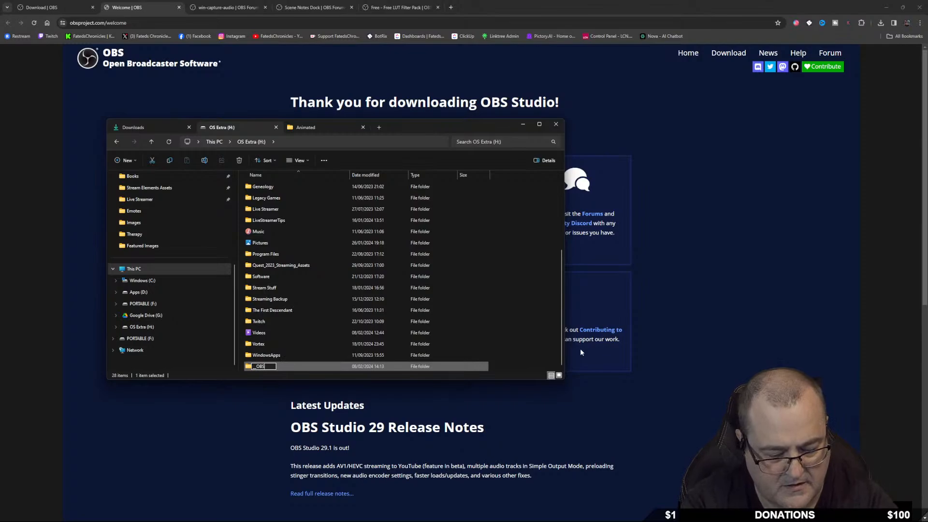
{"action": "type", "text": " Studio"}
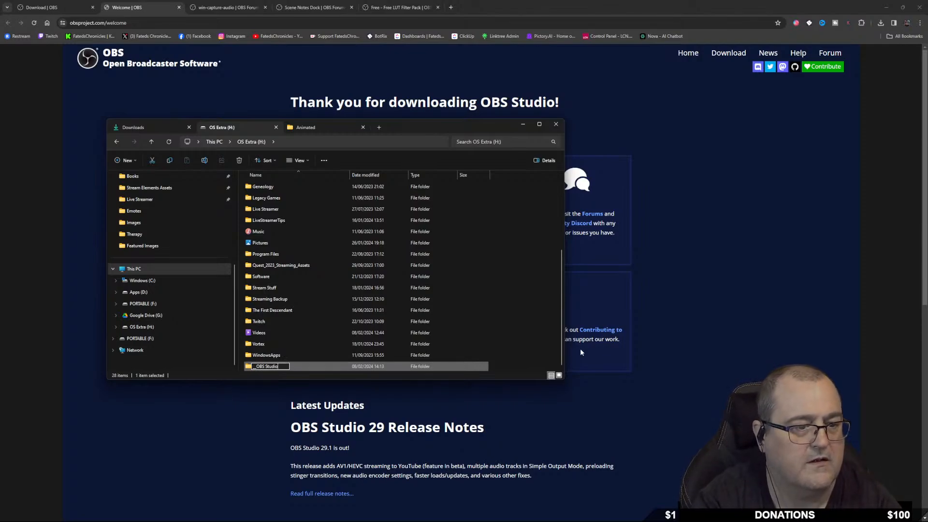
{"action": "type", "text": "_"}
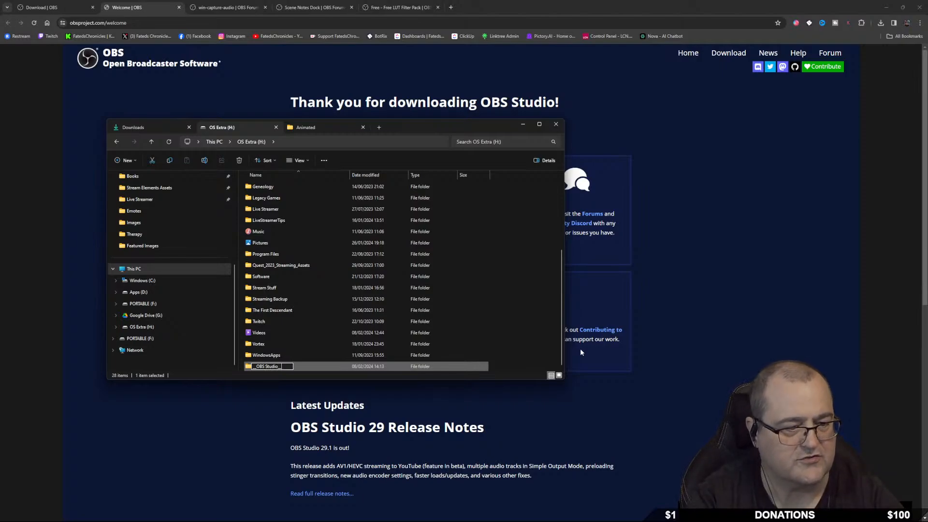
{"action": "key", "text": "Return"}
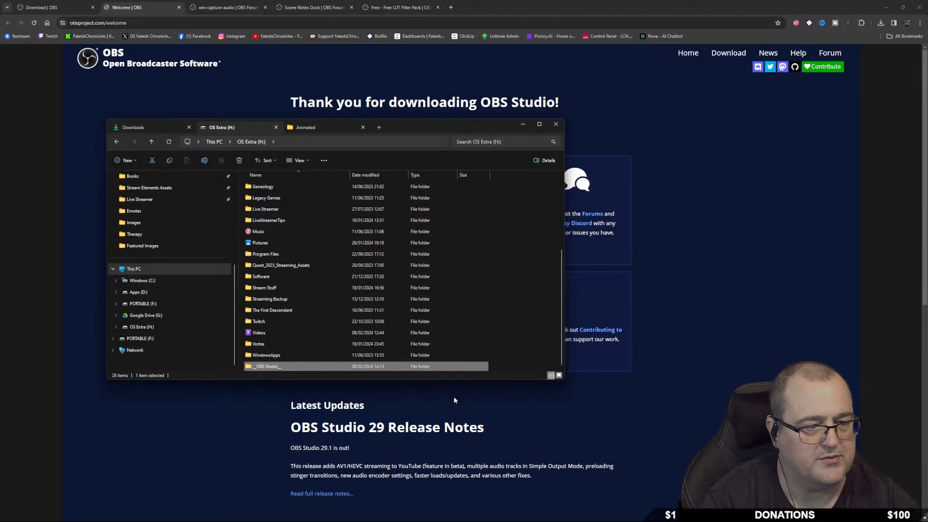
{"action": "double_click", "coordinate": [271, 366]}
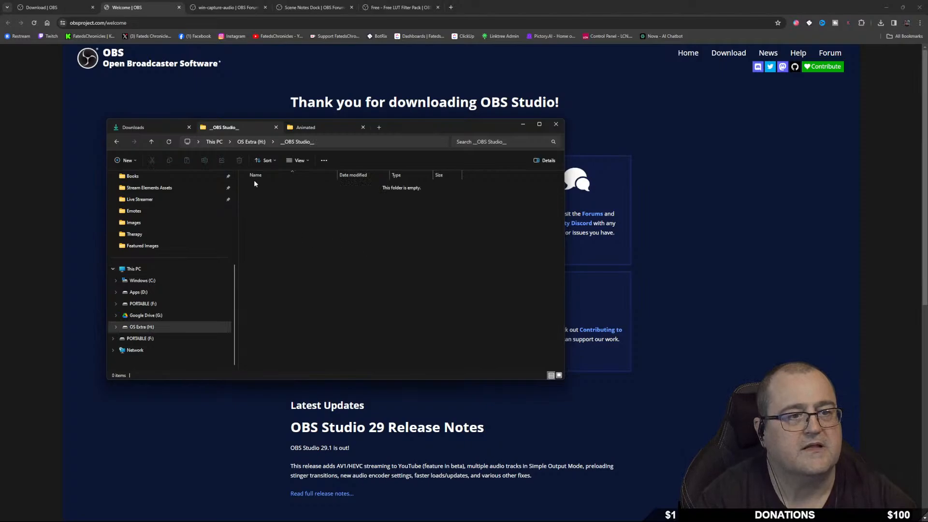
Cut the OBS-Studio-30.0.2 zip in the Downloads folder.
{"action": "left_click", "coordinate": [144, 127]}
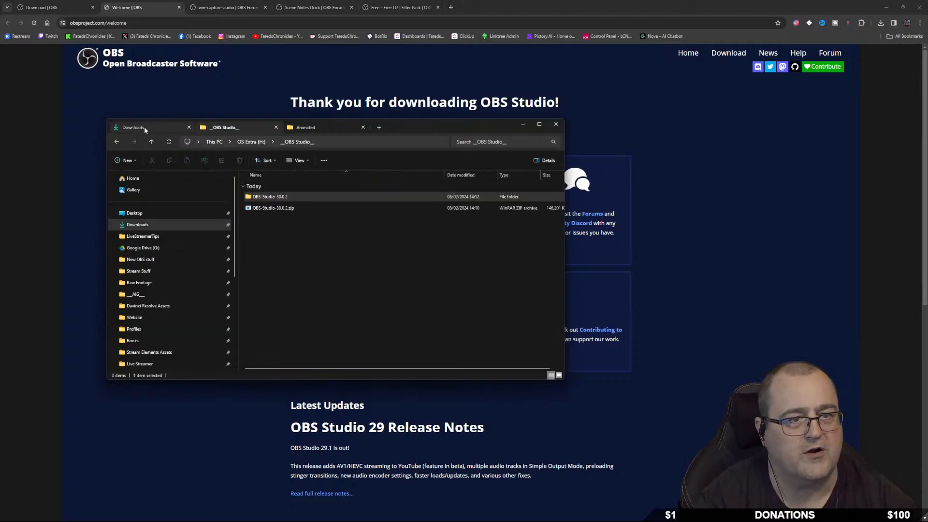
{"action": "right_click", "coordinate": [276, 200]}
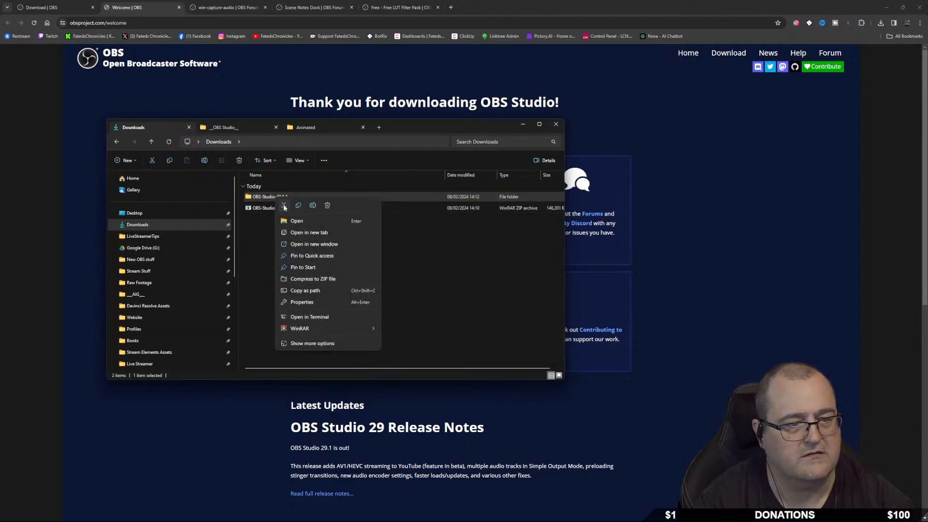
{"action": "left_click", "coordinate": [284, 206]}
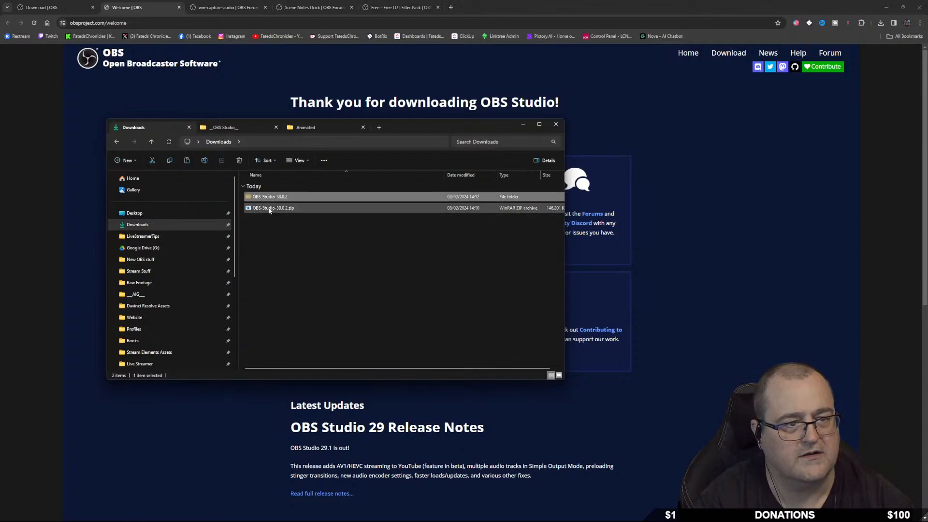
{"action": "left_click", "coordinate": [273, 208]}
{"action": "right_click", "coordinate": [274, 209]}
Paste the OBS-Studio-30.0.2 zip into __OBS Studio__ and extract it there.
{"action": "left_click", "coordinate": [281, 216]}
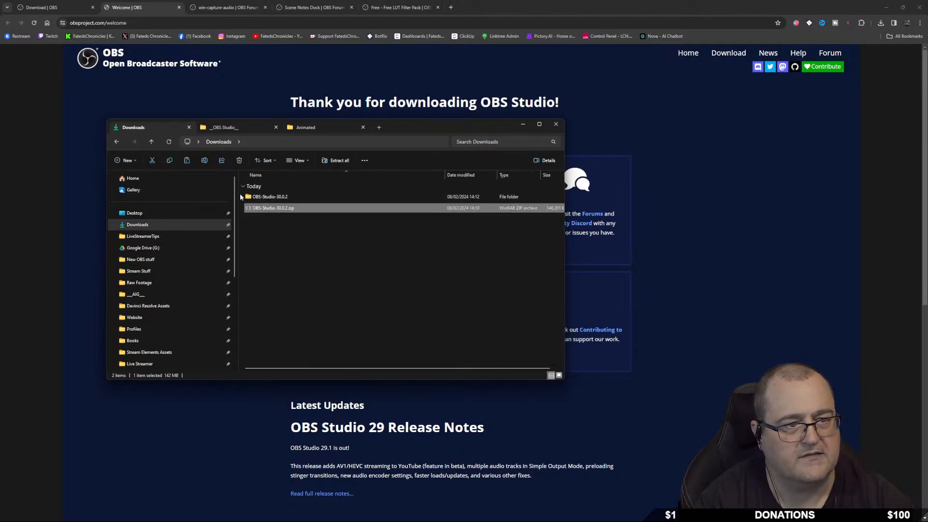
{"action": "left_click", "coordinate": [227, 128]}
{"action": "right_click", "coordinate": [296, 225]}
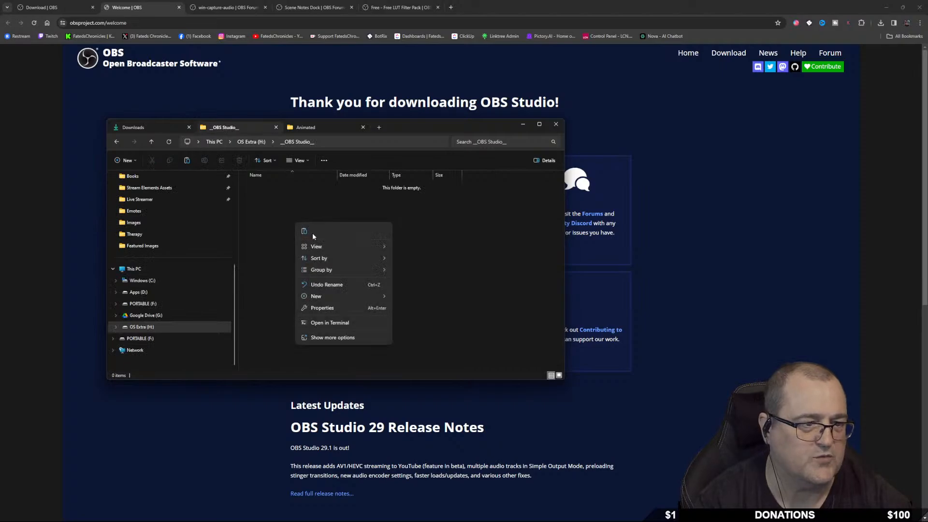
{"action": "left_click", "coordinate": [304, 232]}
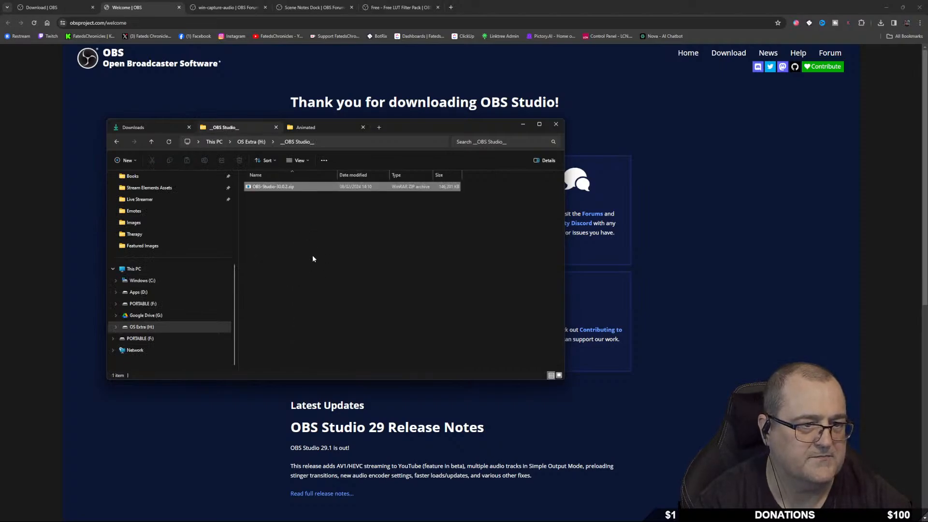
{"action": "right_click", "coordinate": [276, 188]}
{"action": "mouse_move", "coordinate": [337, 318]}
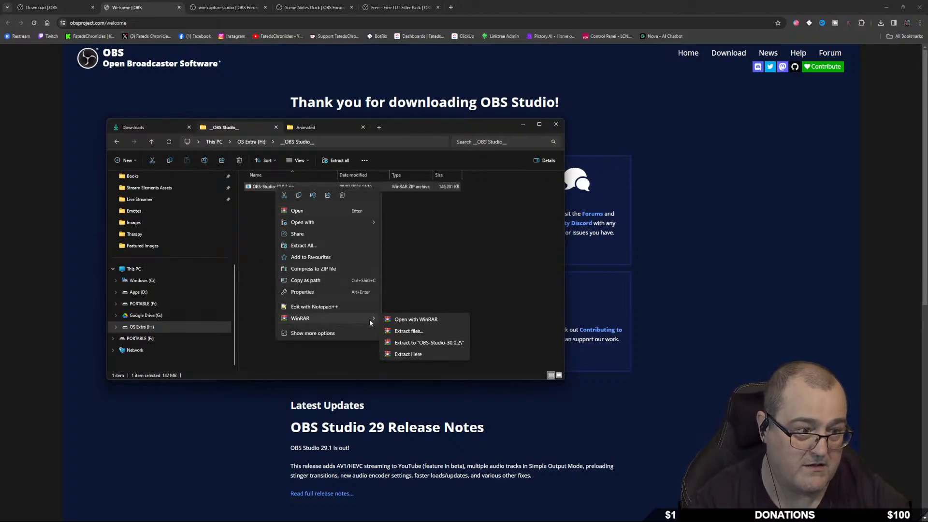
{"action": "left_click", "coordinate": [411, 340]}
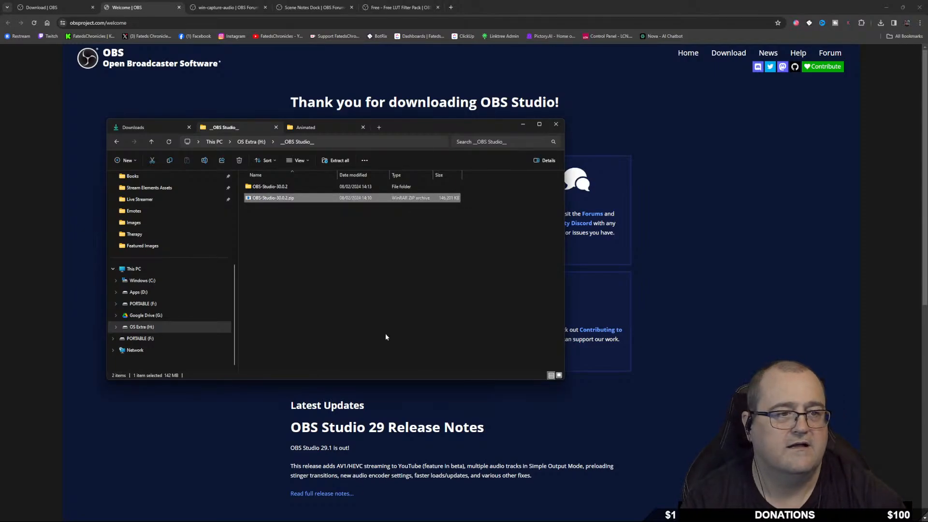
Delete the zip and open the extracted OBS-Studio-30.0.2 folder.
{"action": "right_click", "coordinate": [274, 199]}
{"action": "right_click", "coordinate": [261, 200]}
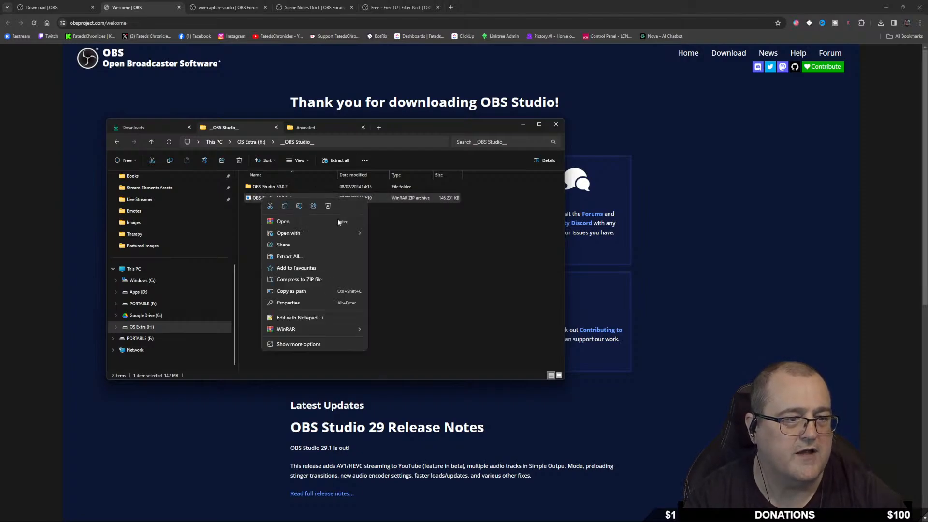
{"action": "left_click", "coordinate": [328, 206]}
{"action": "double_click", "coordinate": [329, 187]}
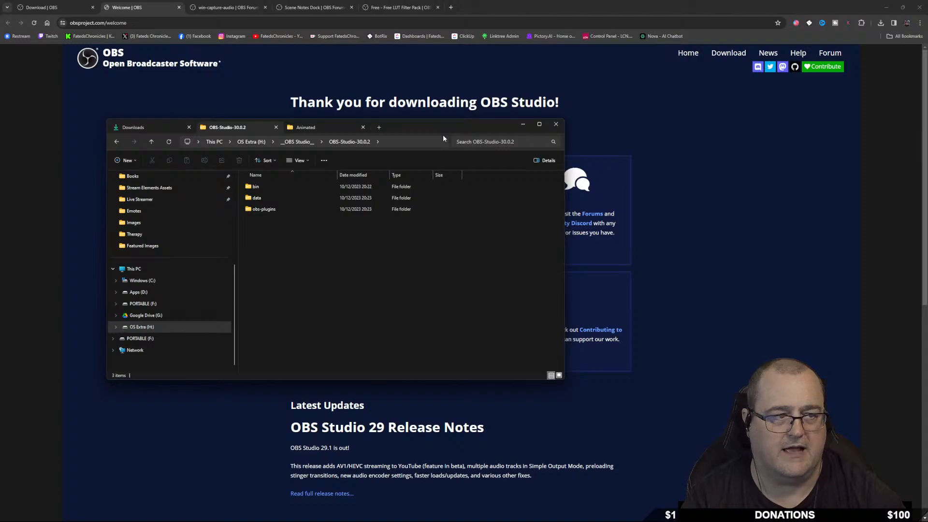
Copy the web address of the win-capture-audio forum page.
{"action": "left_click", "coordinate": [220, 8]}
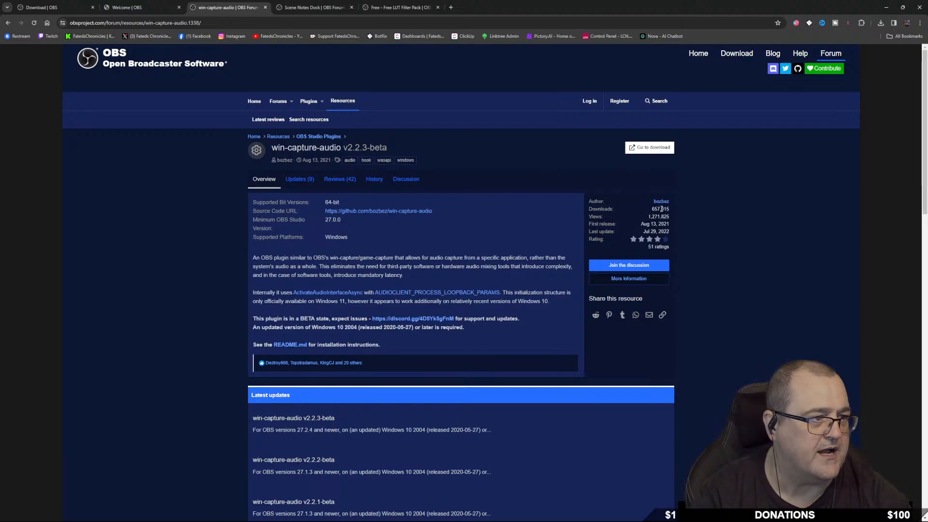
{"action": "left_click", "coordinate": [139, 23]}
{"action": "right_click", "coordinate": [139, 24]}
{"action": "left_click", "coordinate": [173, 92]}
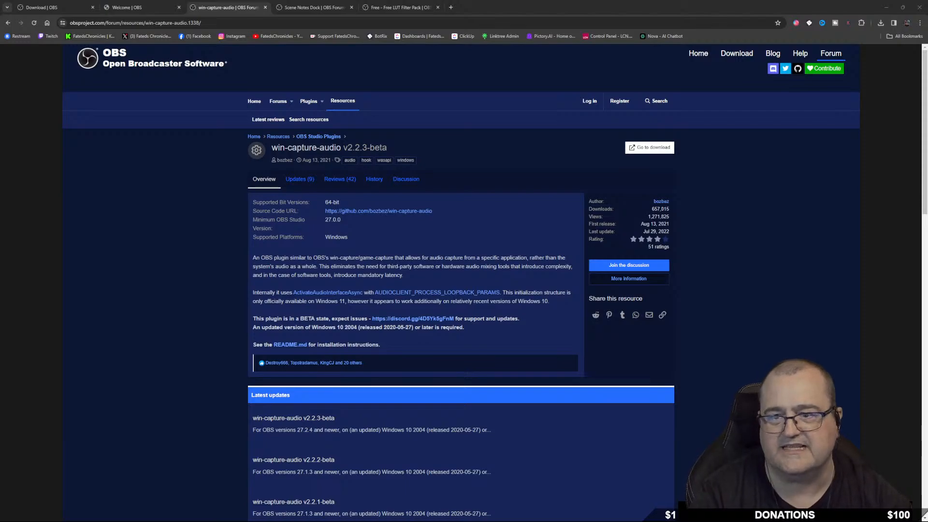
Download win-capture-audio-2.2.3-beta.zip from the plugin's GitHub release page.
{"action": "left_click", "coordinate": [649, 148]}
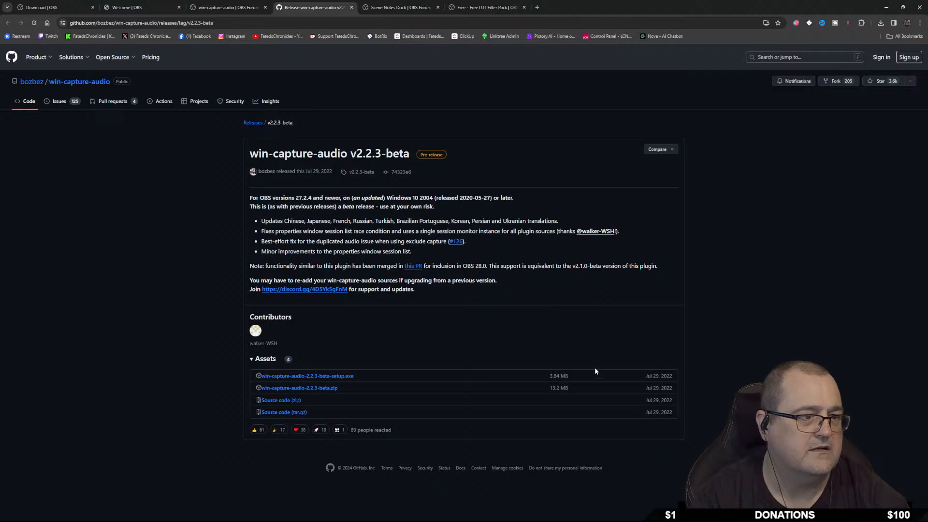
{"action": "left_click", "coordinate": [324, 391]}
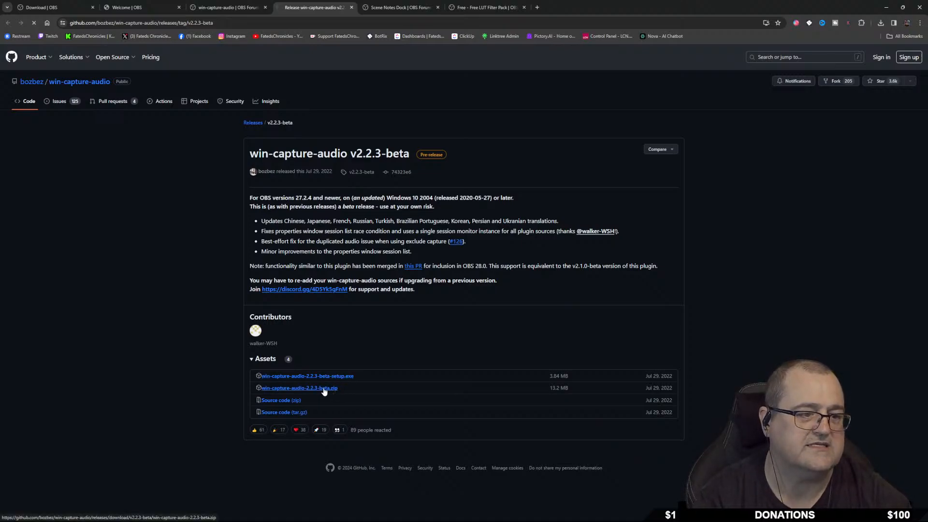
{"action": "left_click", "coordinate": [884, 23]}
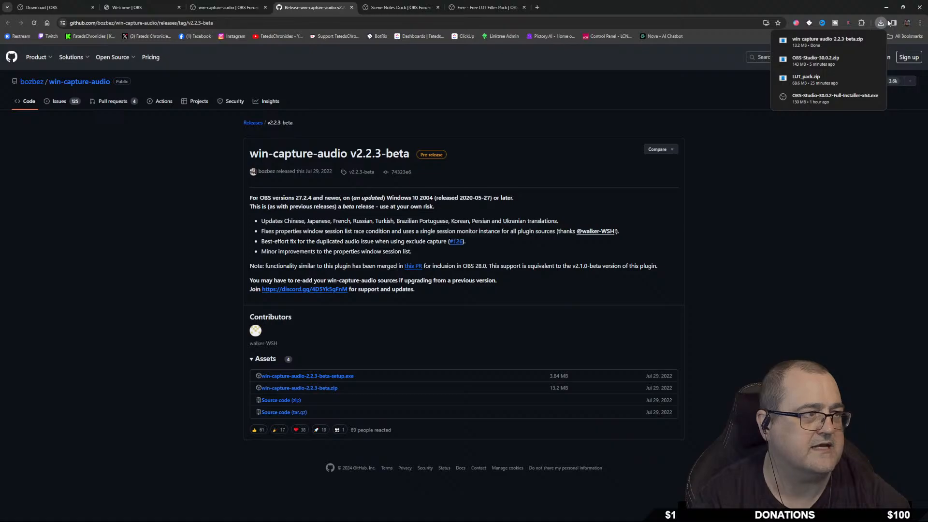
Download scene-notes-dock-0.2.0-windows.zip from the Scene Notes Dock forum page, then return to File Explorer.
{"action": "left_click", "coordinate": [393, 8]}
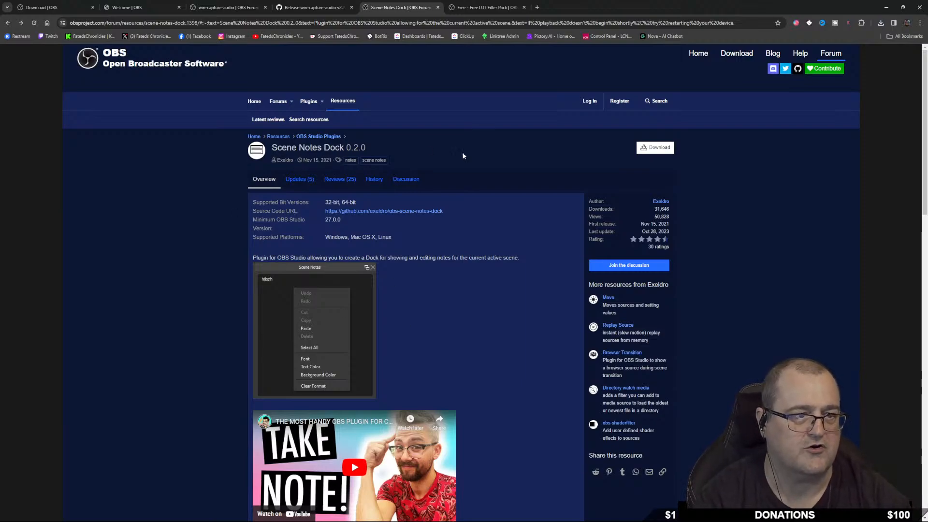
{"action": "left_click", "coordinate": [656, 149]}
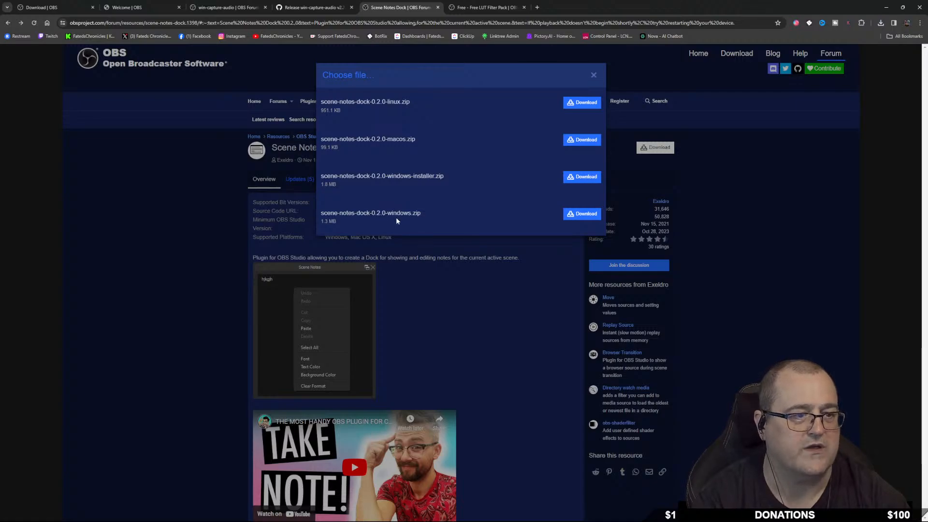
{"action": "left_click", "coordinate": [585, 213]}
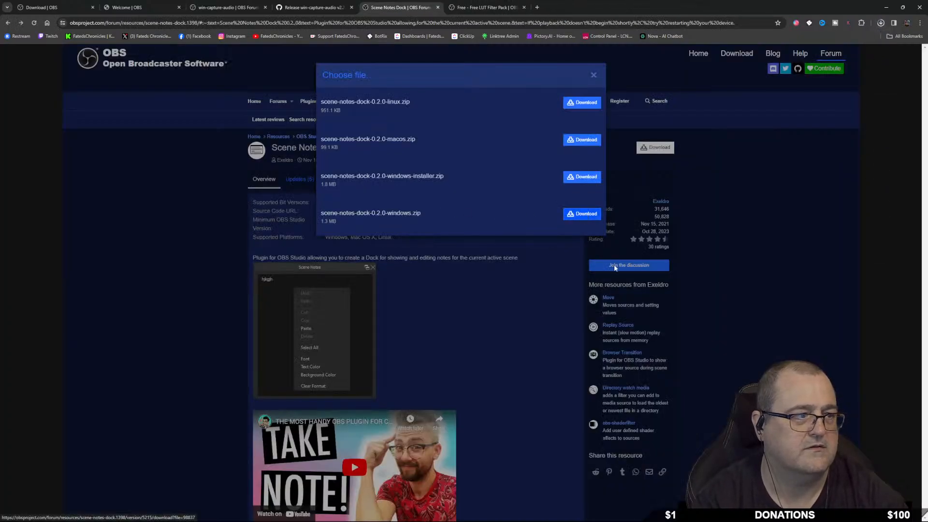
{"action": "left_click", "coordinate": [593, 75]}
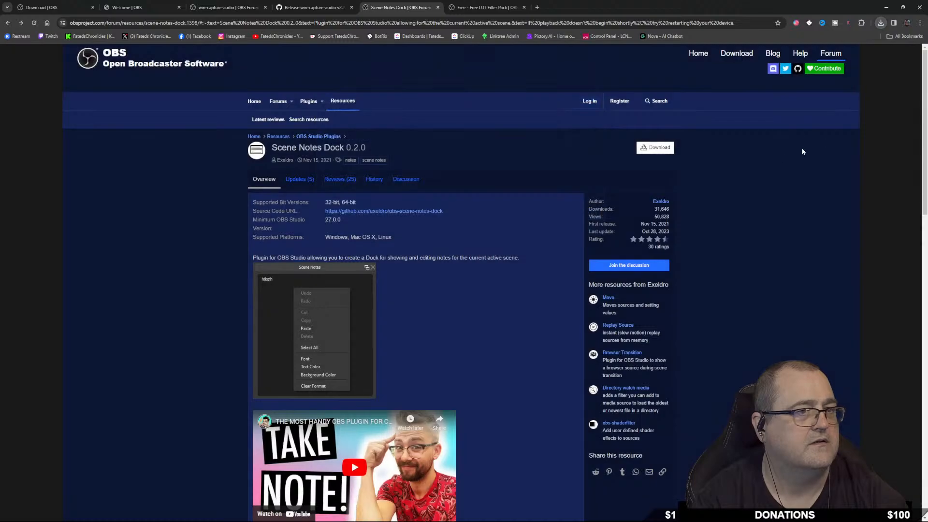
{"action": "mouse_move", "coordinate": [513, 517]}
{"action": "left_click", "coordinate": [512, 515]}
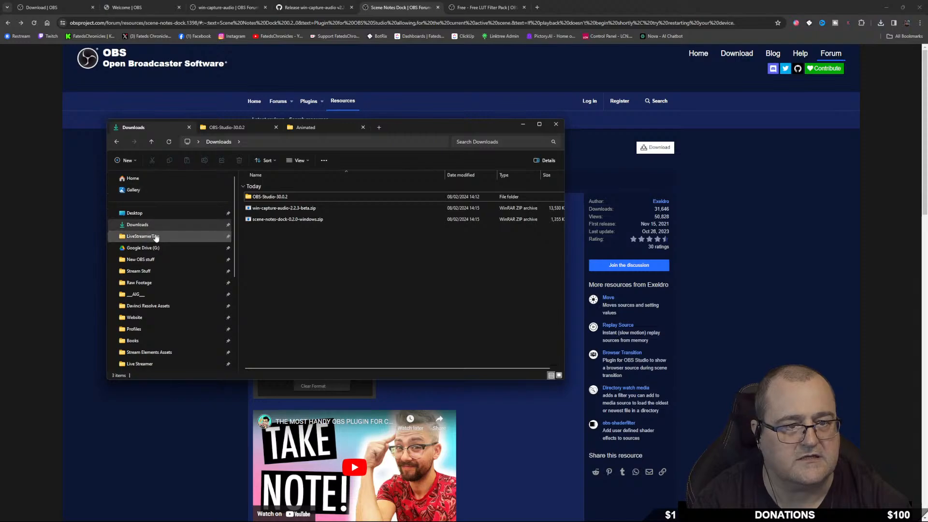
Extract the win-capture-audio zip in Downloads into a win-capture-audio-2.2.3-beta folder.
{"action": "left_click", "coordinate": [140, 226]}
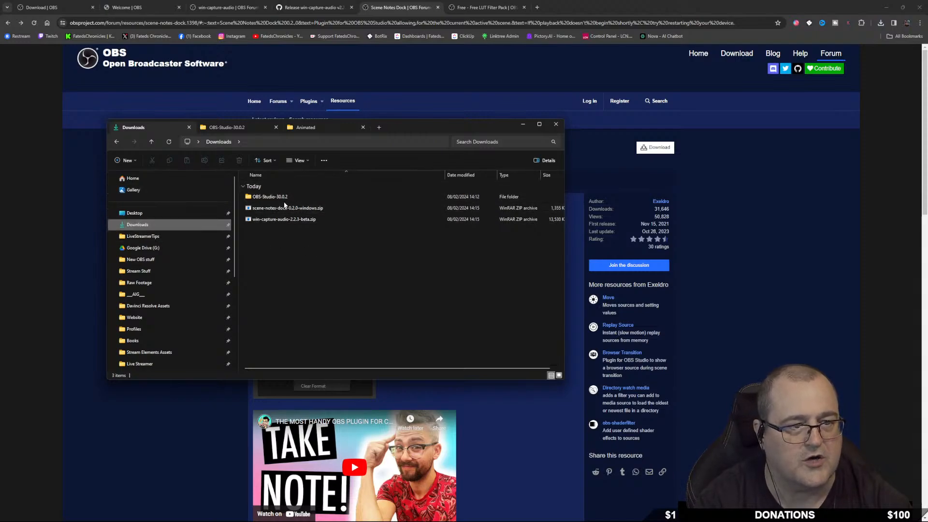
{"action": "right_click", "coordinate": [277, 221]}
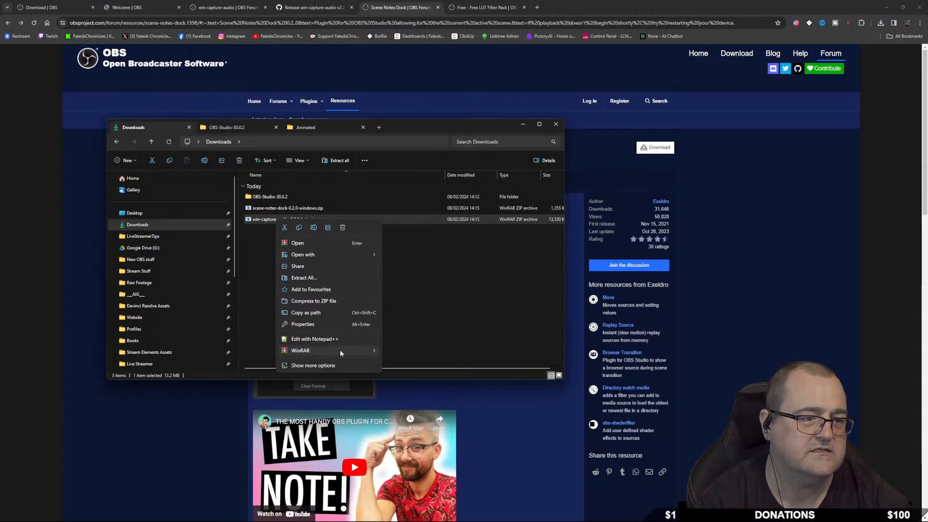
{"action": "mouse_move", "coordinate": [339, 351]}
{"action": "left_click", "coordinate": [429, 374]}
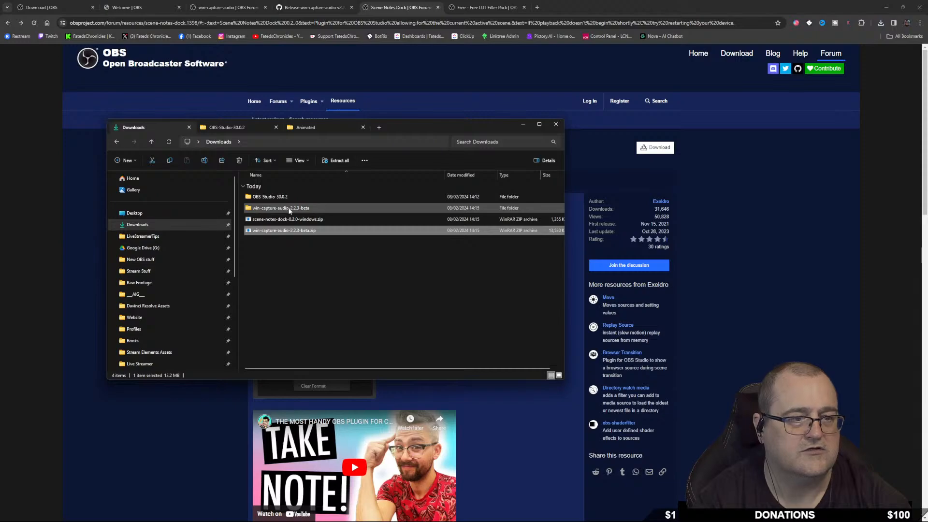
Move its data and obs-plugins folders into OBS-Studio-30.0.2, then return to Downloads.
{"action": "left_click", "coordinate": [284, 209]}
{"action": "double_click", "coordinate": [307, 209]}
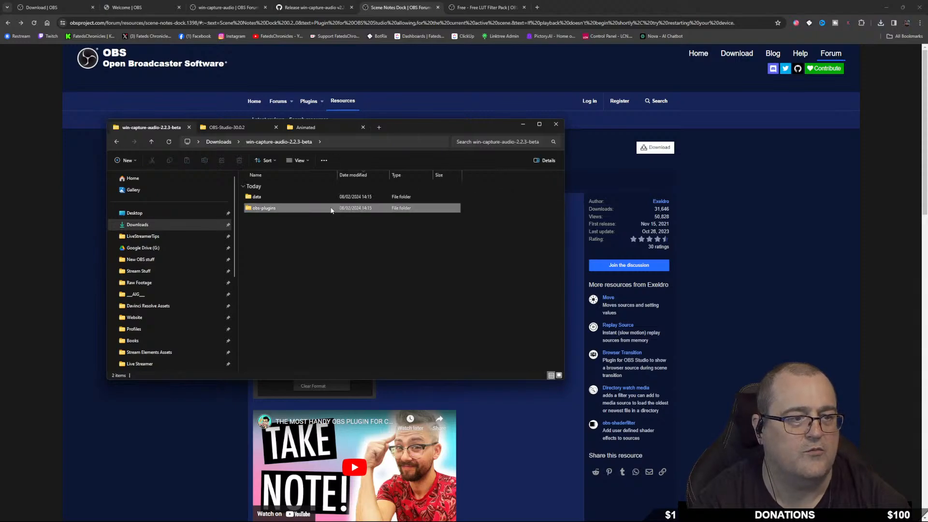
{"action": "left_click_drag", "start_coordinate": [294, 245], "coordinate": [269, 195]}
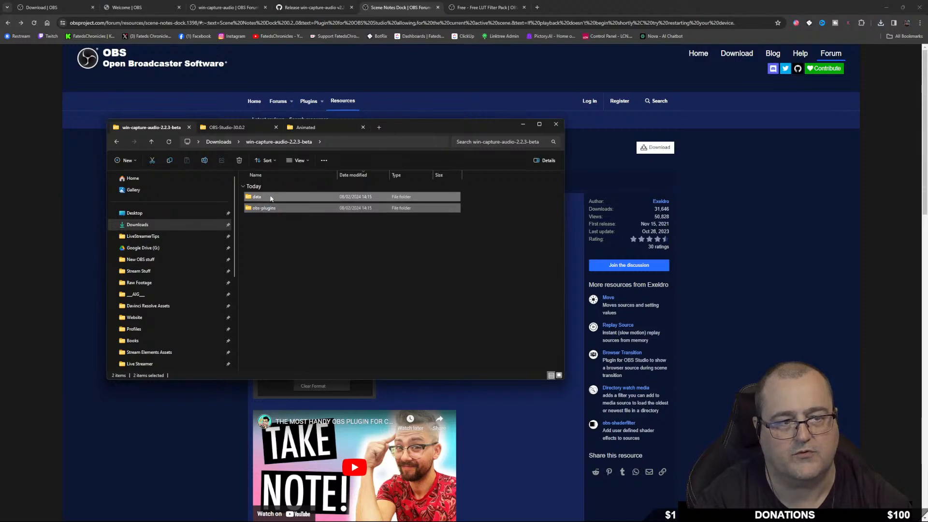
{"action": "right_click", "coordinate": [269, 195]}
{"action": "left_click", "coordinate": [279, 204]}
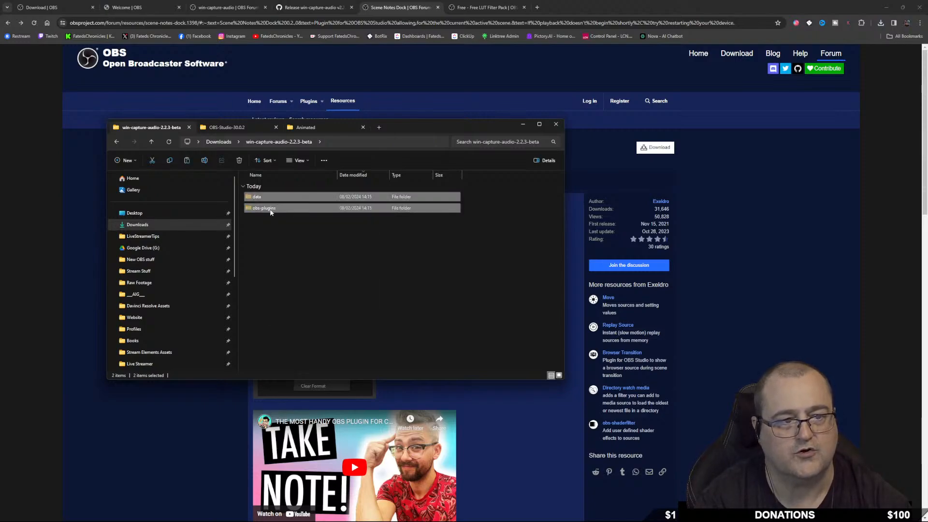
{"action": "left_click", "coordinate": [224, 128]}
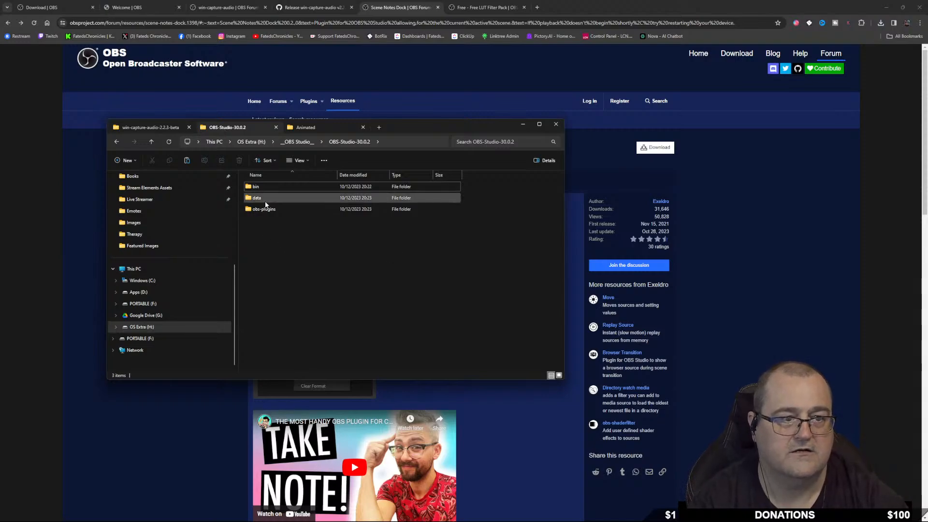
{"action": "right_click", "coordinate": [286, 251]}
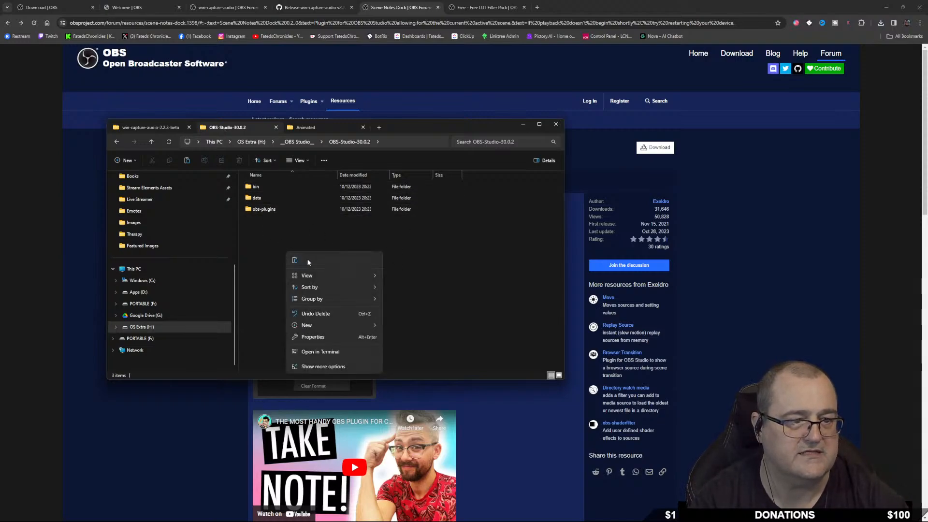
{"action": "left_click", "coordinate": [294, 261]}
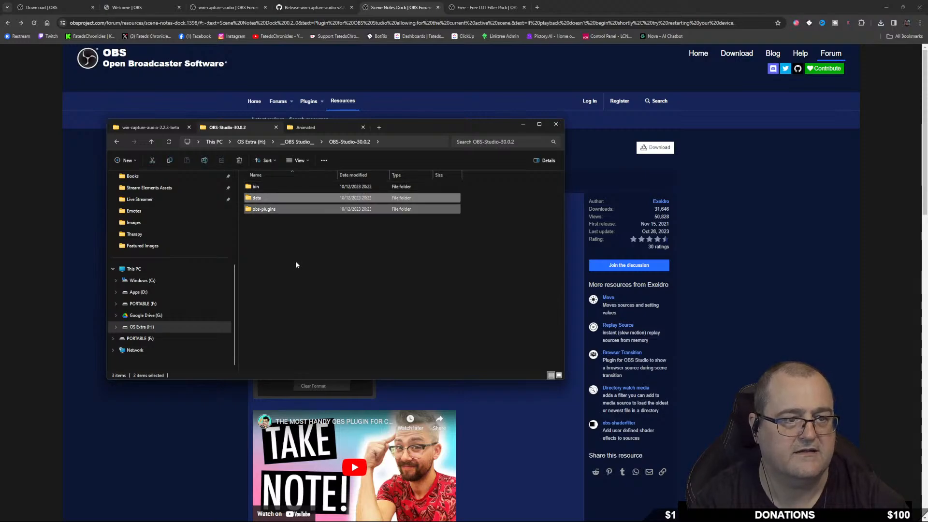
{"action": "left_click", "coordinate": [144, 127]}
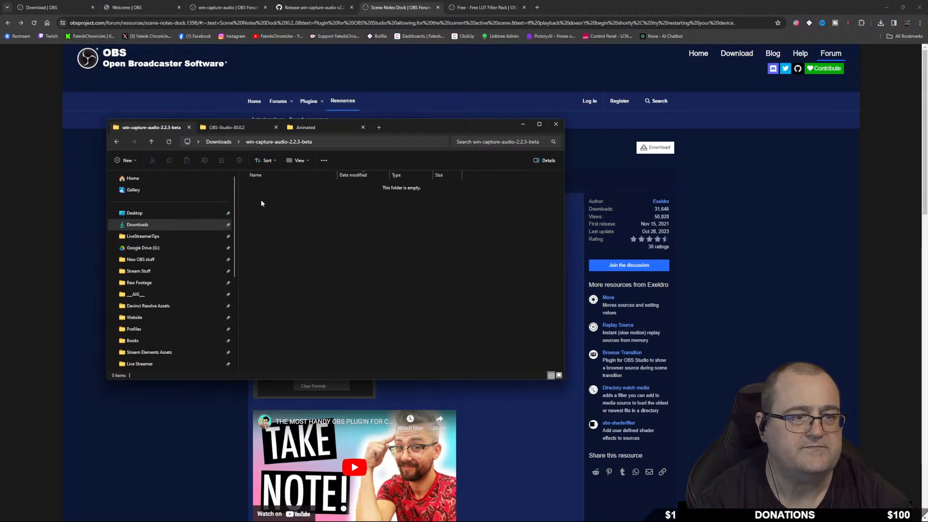
{"action": "left_click", "coordinate": [117, 142]}
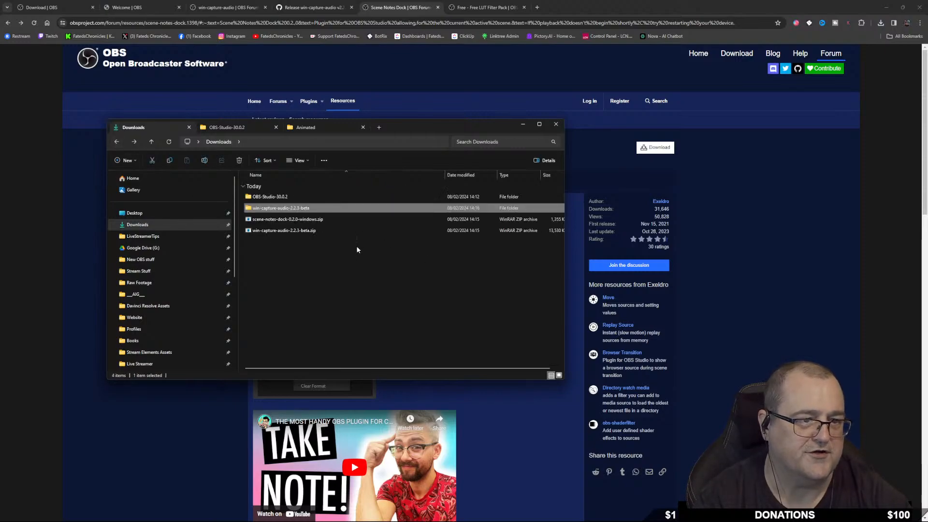
Extract the scene-notes-dock zip into its own folder with WinRAR.
{"action": "left_click", "coordinate": [306, 221]}
{"action": "right_click", "coordinate": [309, 222]}
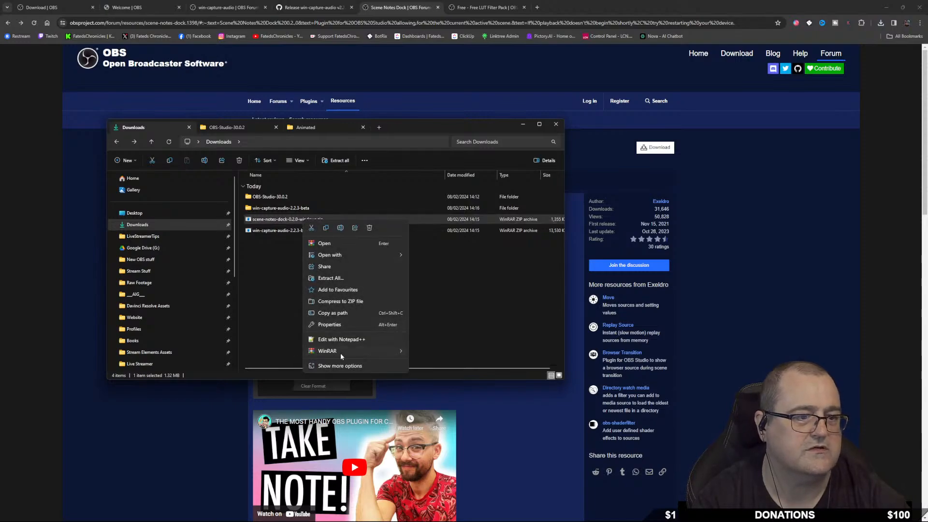
{"action": "mouse_move", "coordinate": [340, 353]}
{"action": "left_click", "coordinate": [462, 377]}
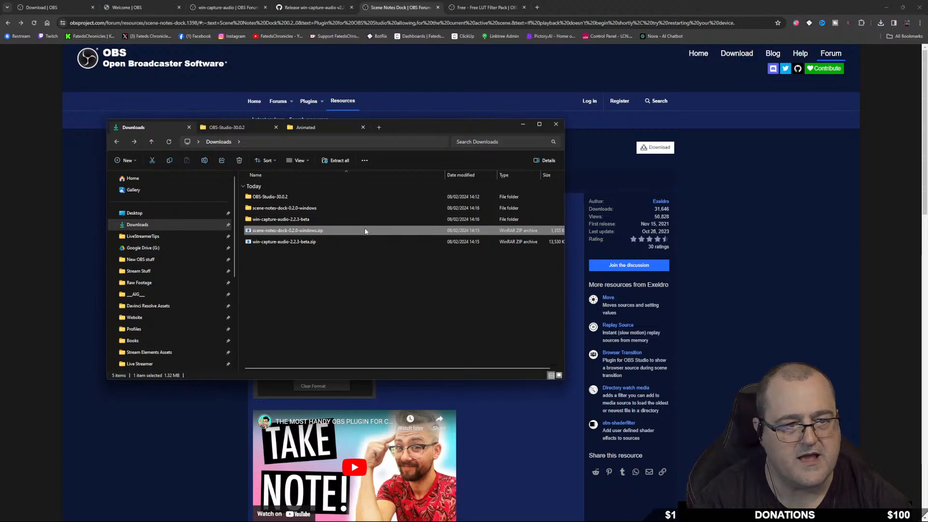
Copy the plugin's data and obs-plugins folders into OBS-Studio-30.0.2.
{"action": "left_click", "coordinate": [300, 209]}
{"action": "double_click", "coordinate": [300, 209]}
{"action": "left_click_drag", "start_coordinate": [295, 233], "coordinate": [284, 197]}
{"action": "right_click", "coordinate": [283, 196]}
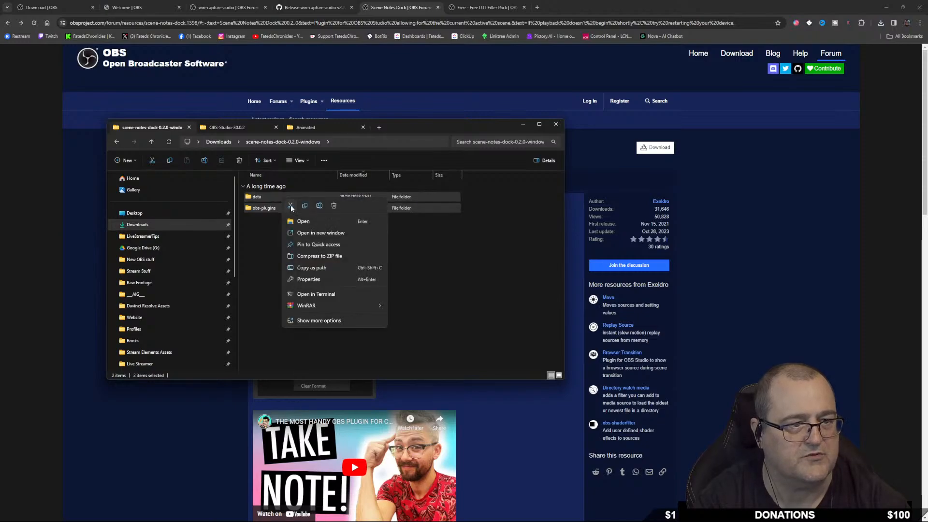
{"action": "left_click", "coordinate": [305, 207]}
{"action": "left_click", "coordinate": [241, 129]}
{"action": "right_click", "coordinate": [279, 261]}
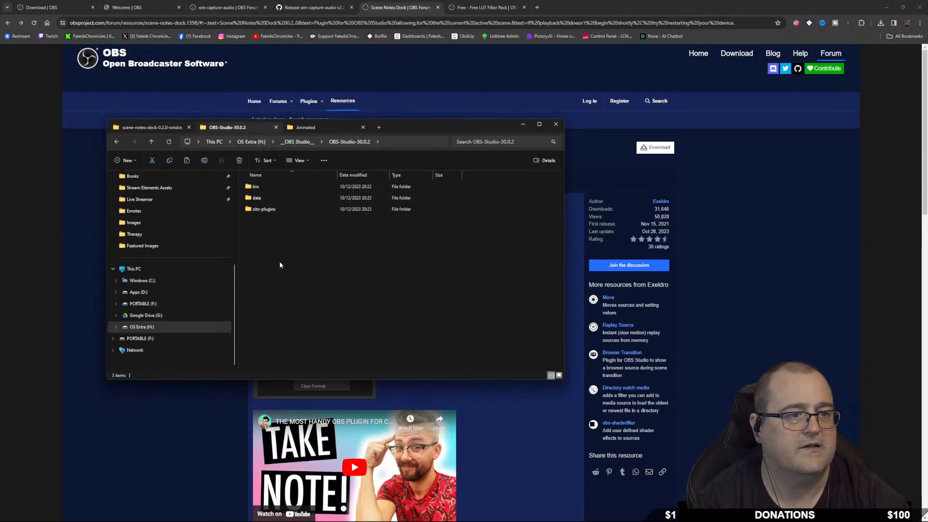
{"action": "left_click", "coordinate": [288, 271]}
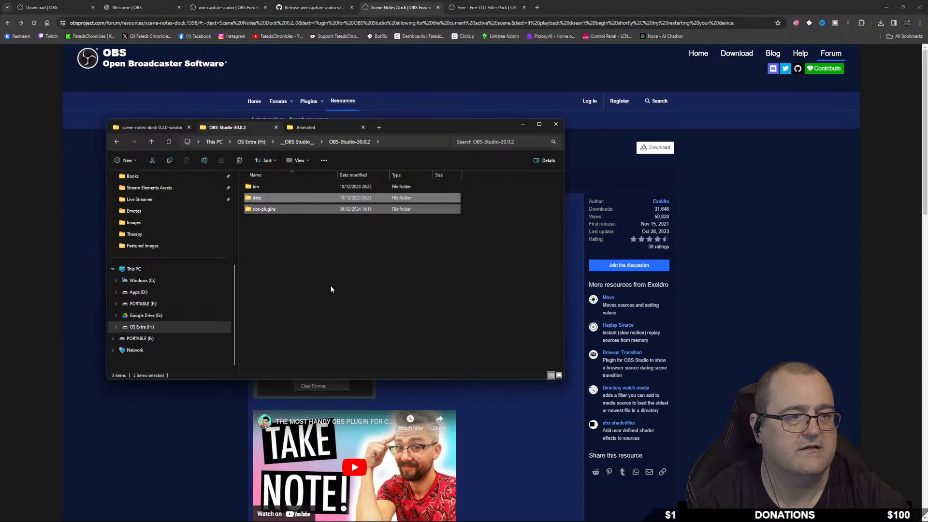
Check the scene-notes-dock folder, then return to OBS-Studio-30.0.2 and select bin.
{"action": "left_click", "coordinate": [301, 254]}
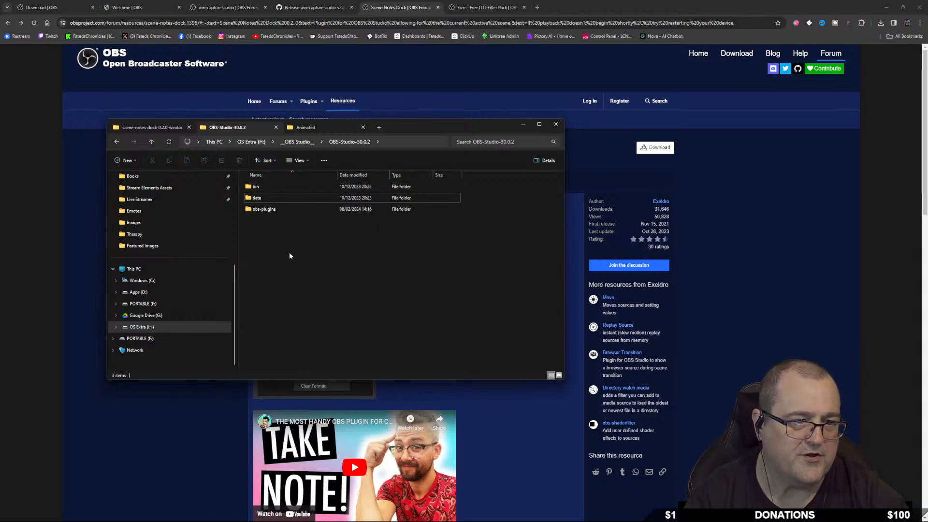
{"action": "left_click", "coordinate": [153, 127]}
{"action": "left_click", "coordinate": [218, 128]}
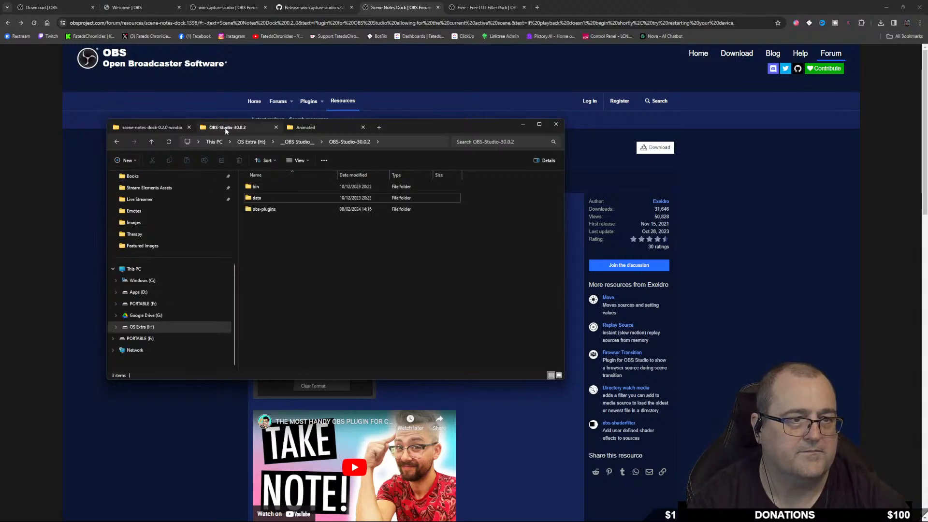
{"action": "left_click", "coordinate": [271, 188]}
Go into bin\64bit, select obs64.exe, and minimise the browser behind Explorer.
{"action": "double_click", "coordinate": [273, 190]}
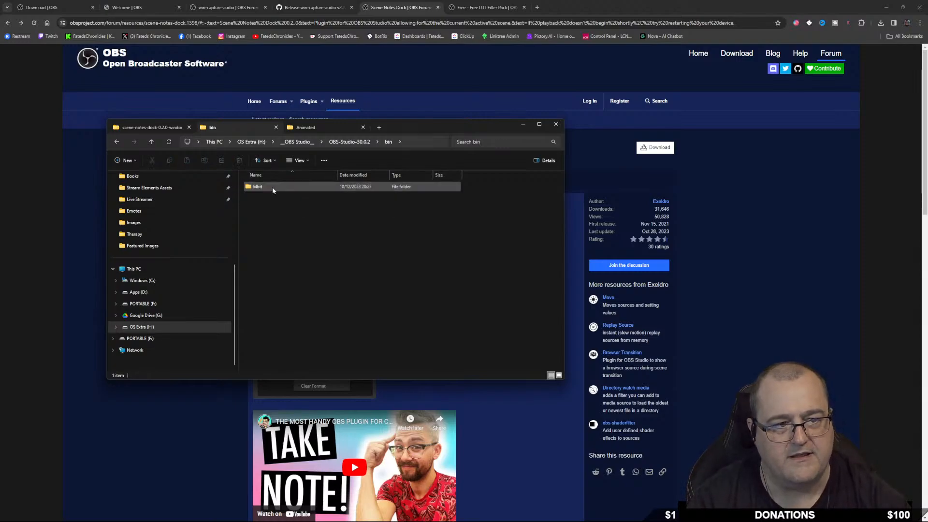
{"action": "double_click", "coordinate": [271, 186]}
{"action": "scroll", "coordinate": [320, 281], "scroll_direction": "down", "scroll_amount": 7}
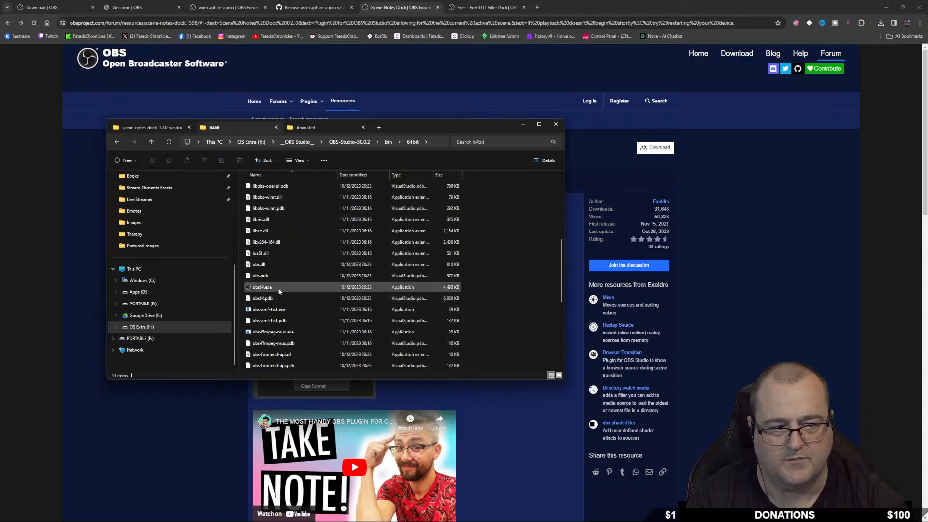
{"action": "left_click", "coordinate": [280, 287]}
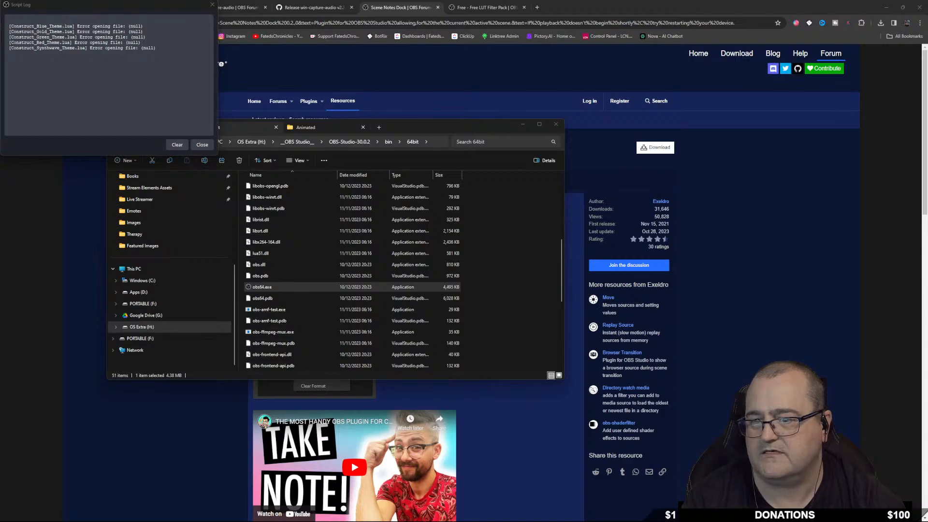
{"action": "left_click_drag", "start_coordinate": [0, 265], "coordinate": [3, 266]}
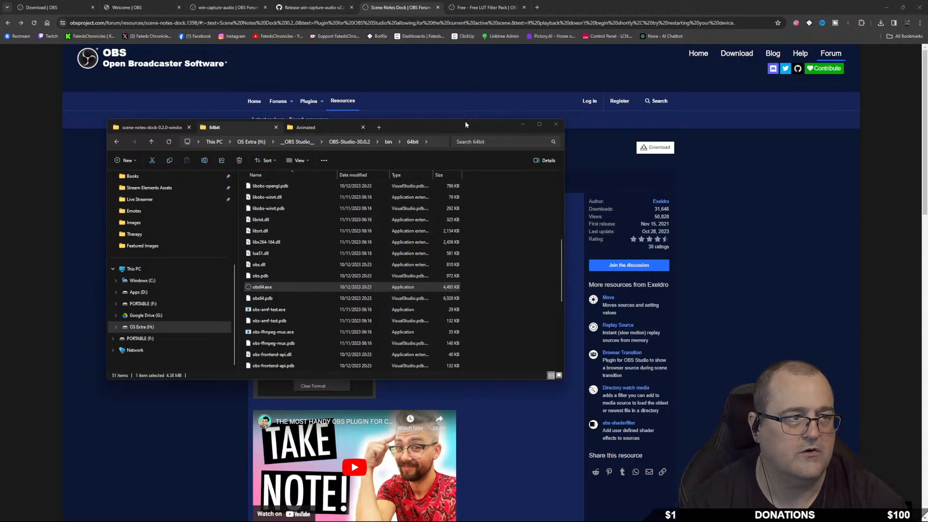
{"action": "left_click", "coordinate": [888, 10]}
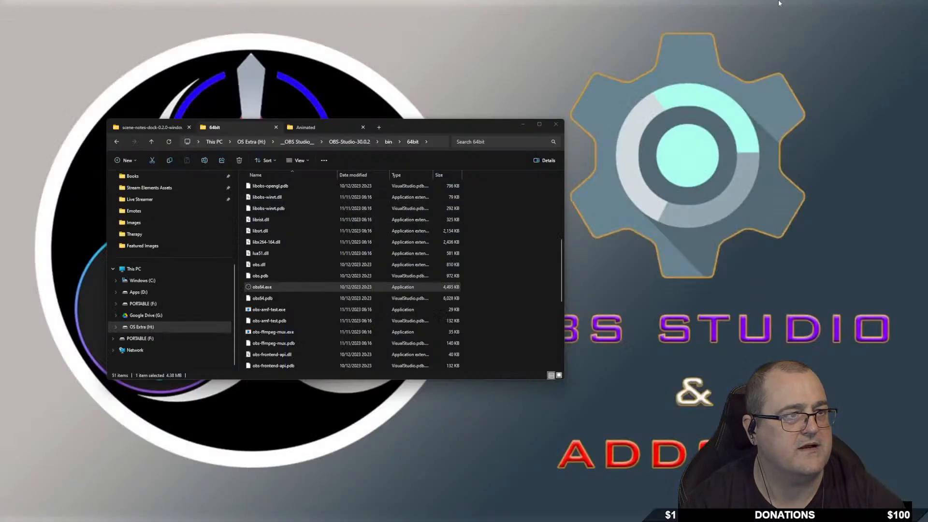
Create a shortcut to obs64.exe in the 64bit folder.
{"action": "right_click", "coordinate": [281, 289]}
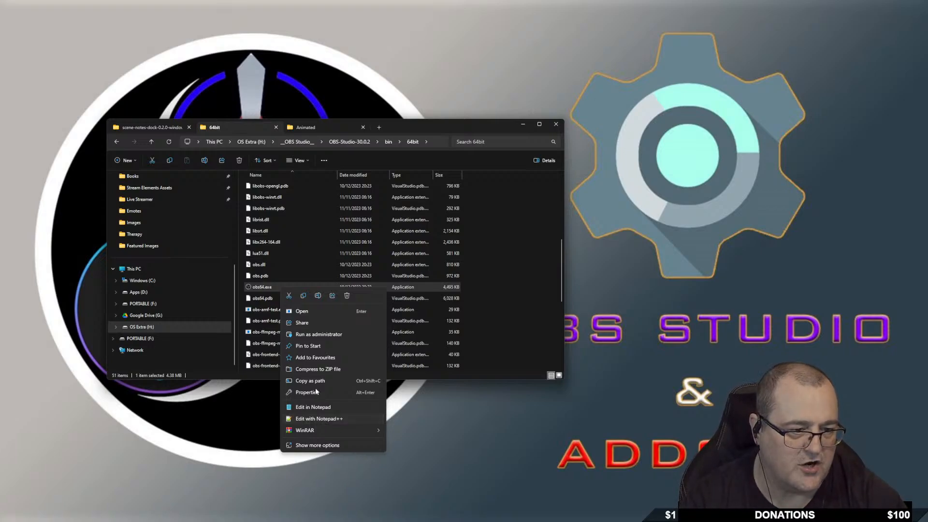
{"action": "left_click", "coordinate": [316, 445]}
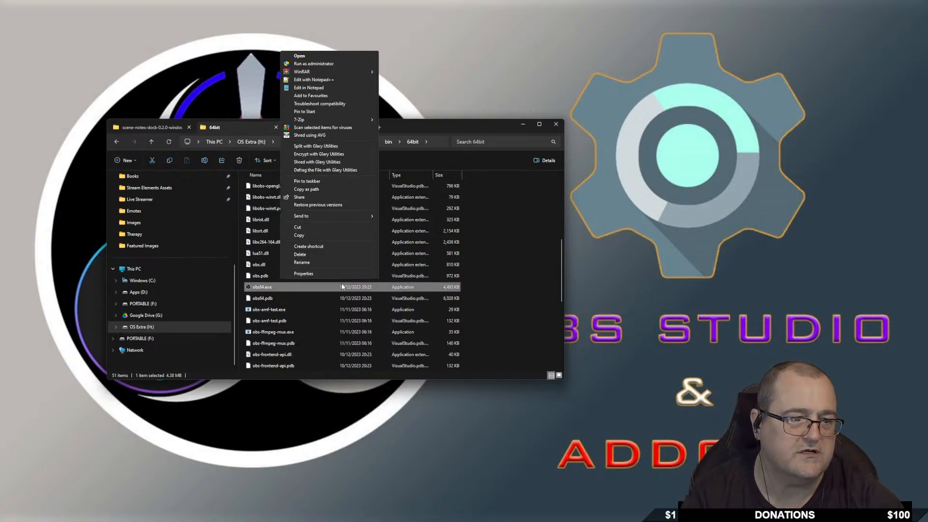
{"action": "mouse_move", "coordinate": [323, 214]}
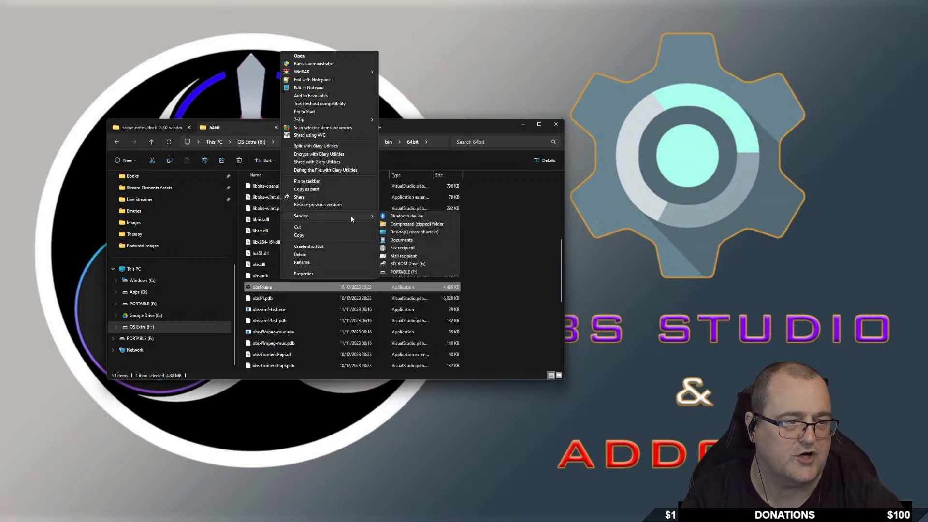
{"action": "left_click", "coordinate": [313, 246]}
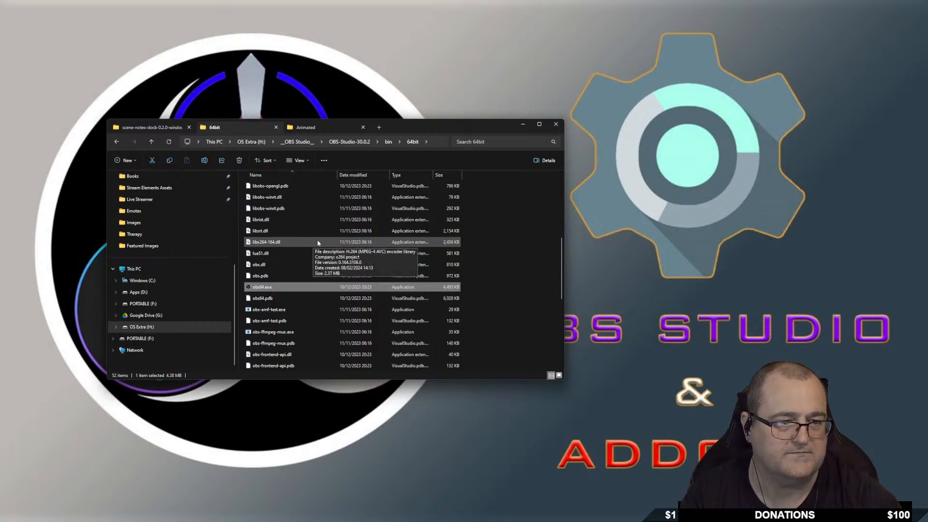
Cut the obs64.exe shortcut and navigate up to the top-level OBS Studio folder.
{"action": "scroll", "coordinate": [309, 290], "scroll_direction": "down", "scroll_amount": 5}
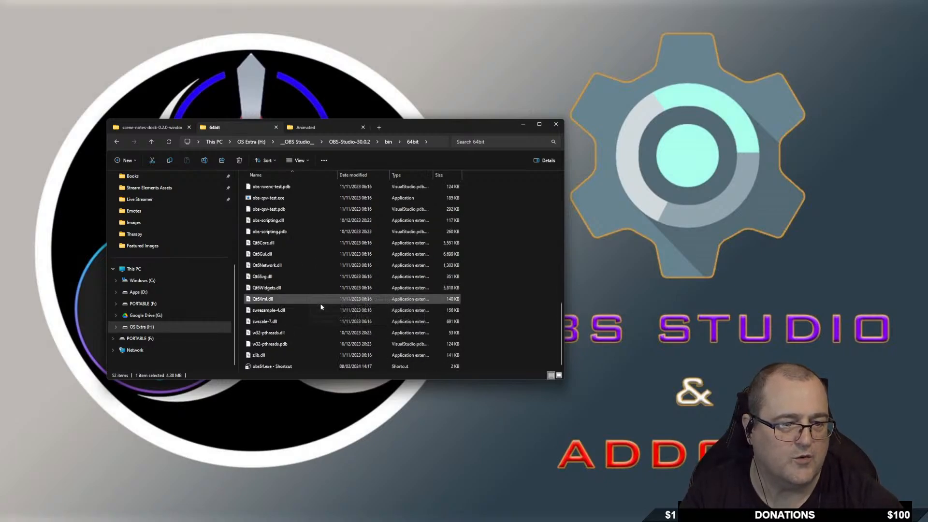
{"action": "right_click", "coordinate": [297, 367]}
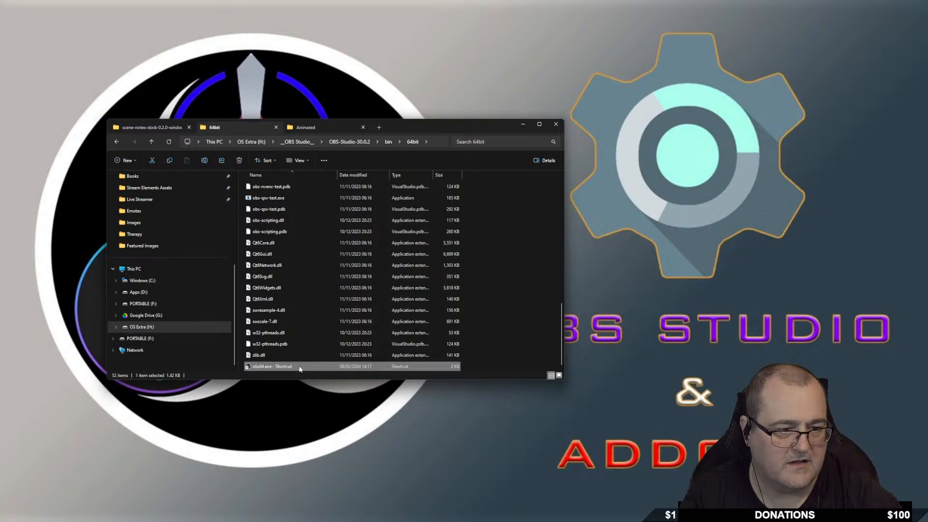
{"action": "left_click", "coordinate": [308, 373]}
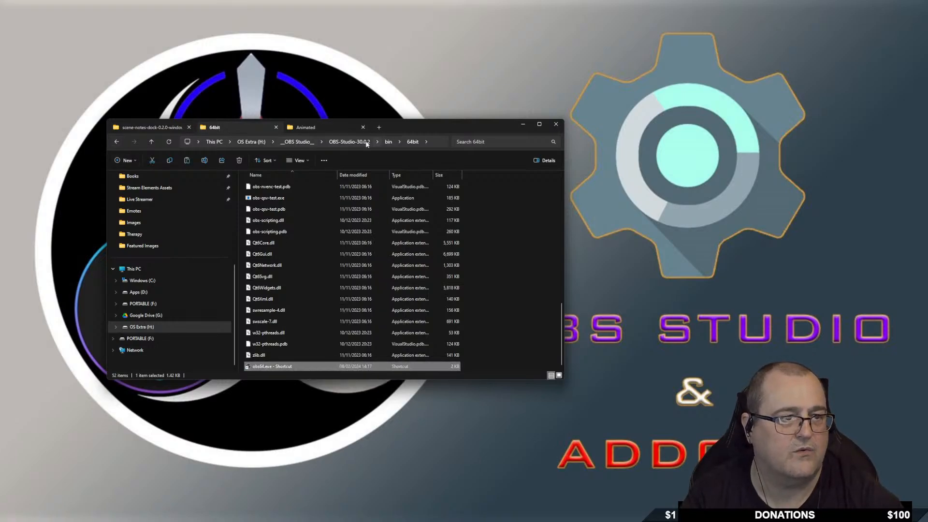
{"action": "left_click", "coordinate": [345, 142]}
{"action": "left_click", "coordinate": [292, 143]}
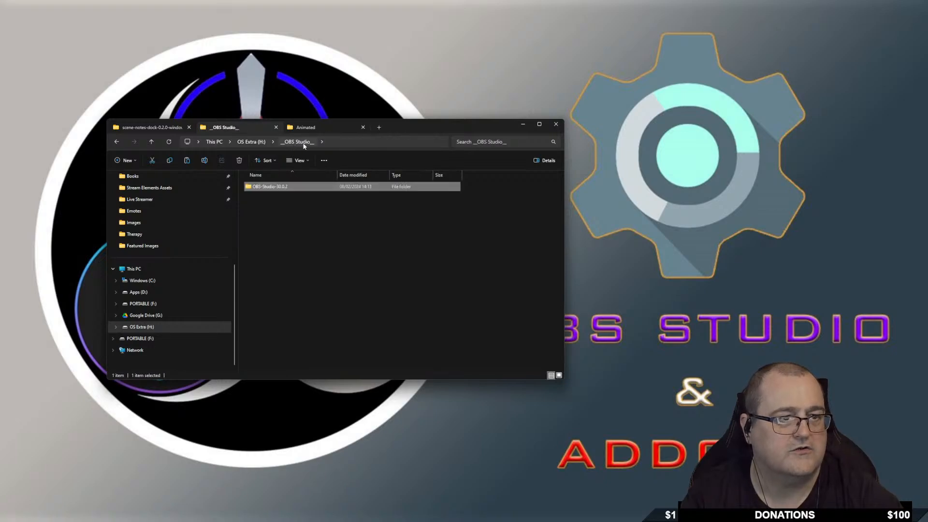
Paste the obs64.exe shortcut beside OBS-Studio-30.0.2 and rename it 'OBS Studio Portable'.
{"action": "right_click", "coordinate": [269, 222]}
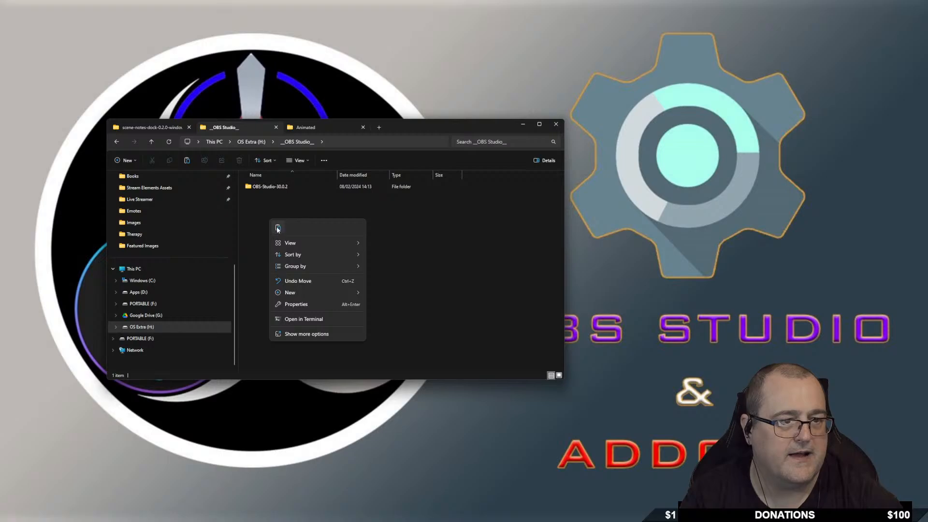
{"action": "left_click", "coordinate": [277, 228]}
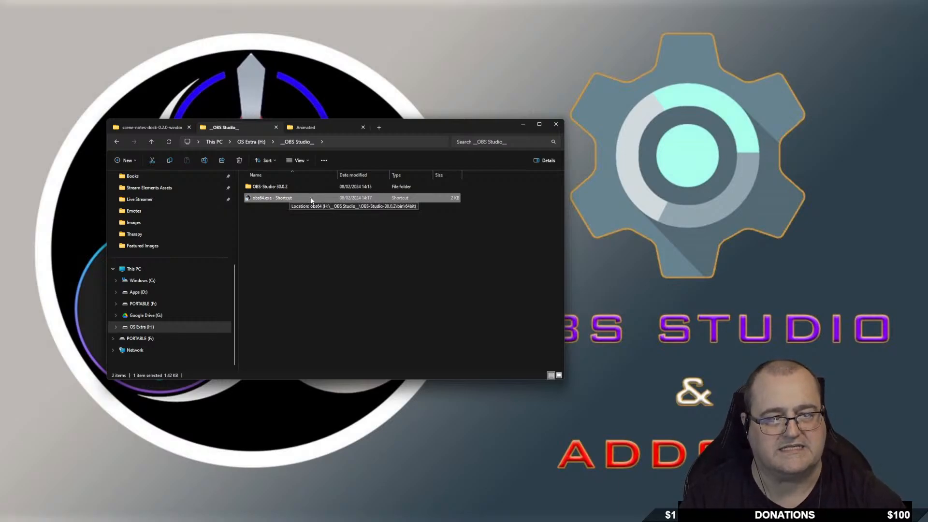
{"action": "left_click", "coordinate": [291, 198]}
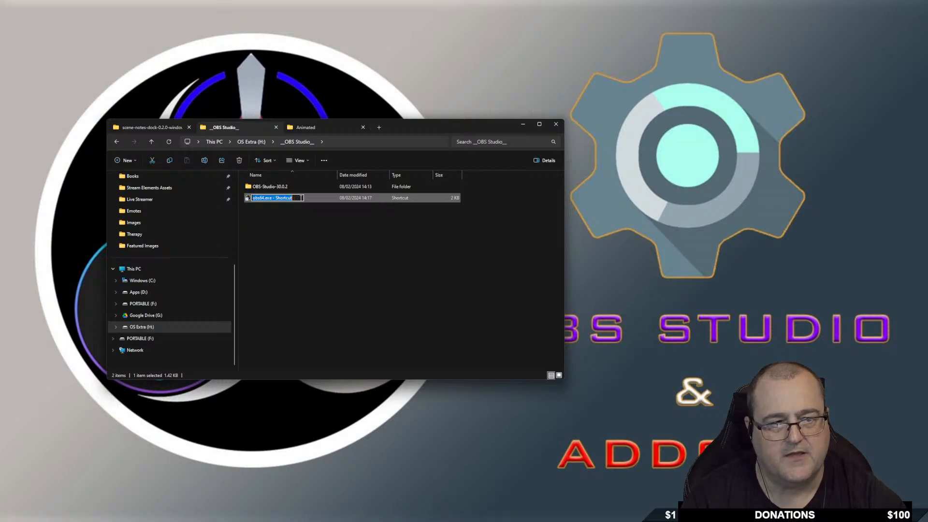
{"action": "type", "text": "O"}
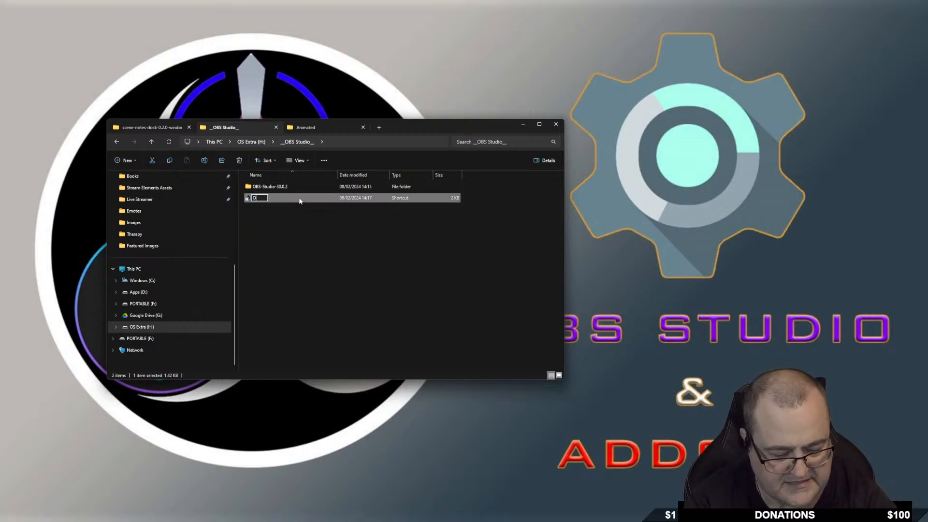
{"action": "type", "text": "BS St"}
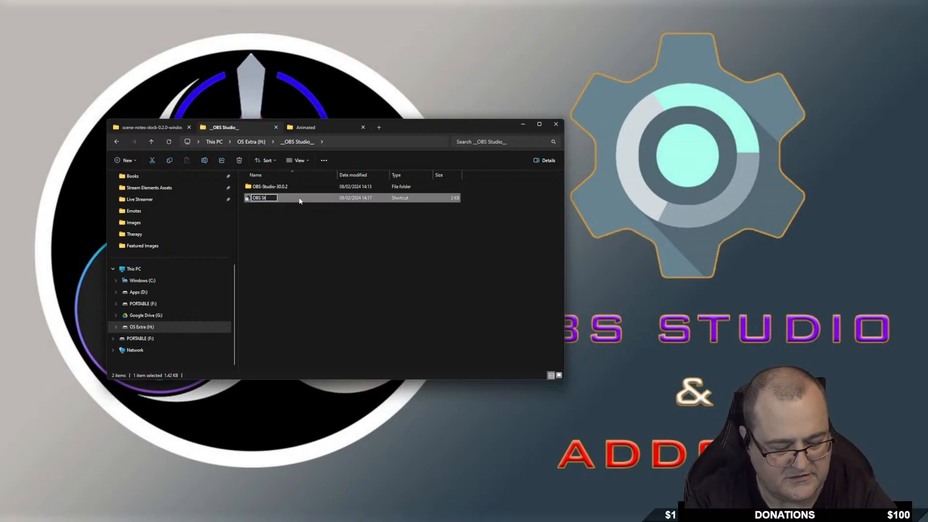
{"action": "type", "text": "ud"}
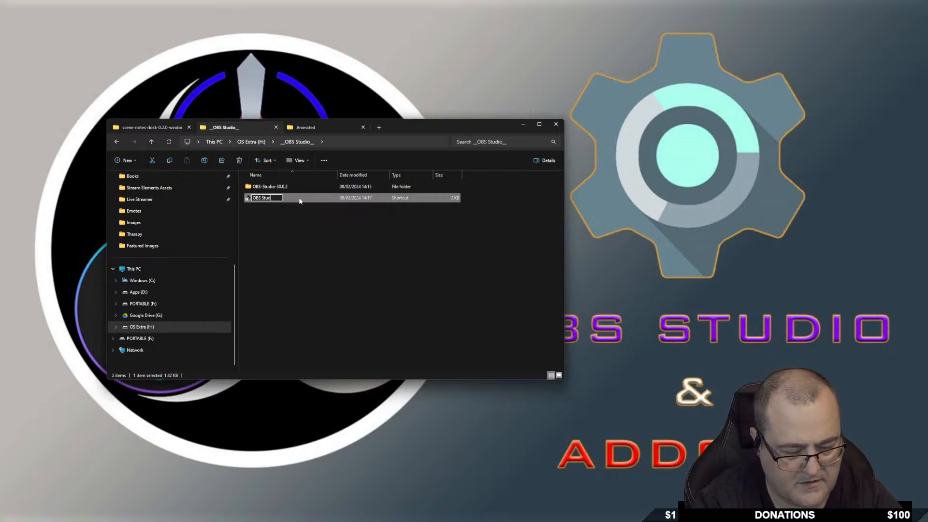
{"action": "type", "text": "io P"}
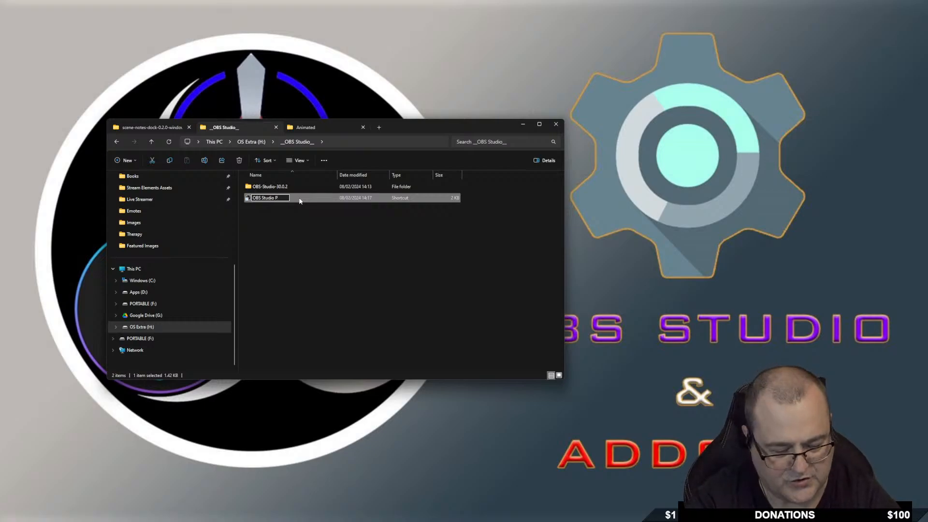
{"action": "type", "text": "ortable"}
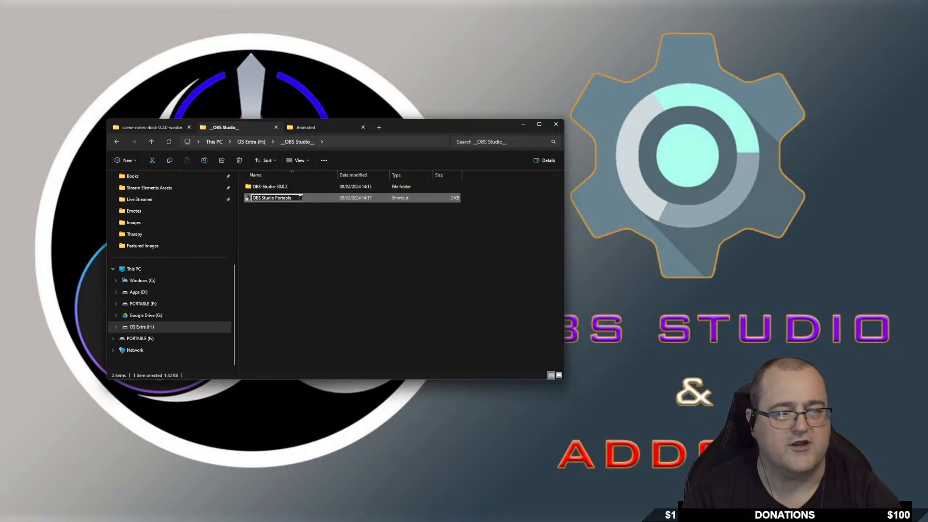
{"action": "key", "text": "Return"}
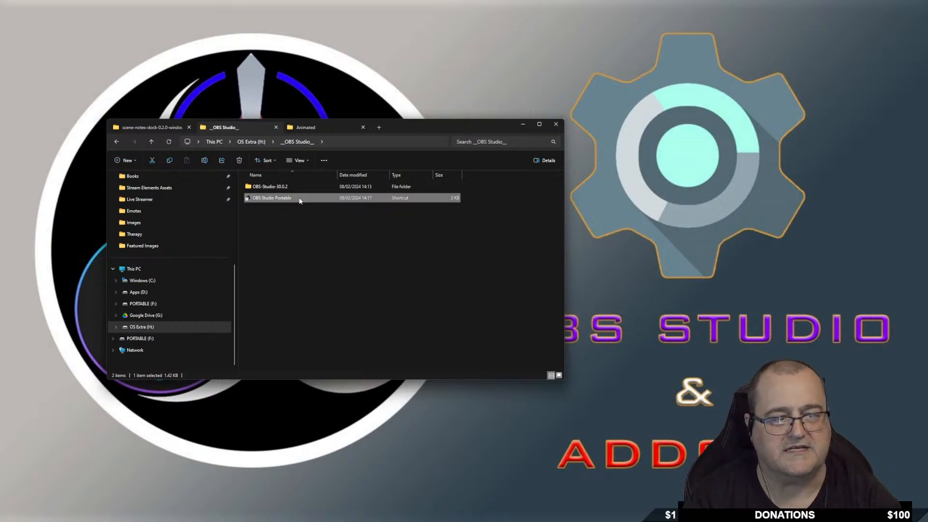
Append --portable to the OBS Studio Portable shortcut's Target and apply the change.
{"action": "right_click", "coordinate": [292, 202]}
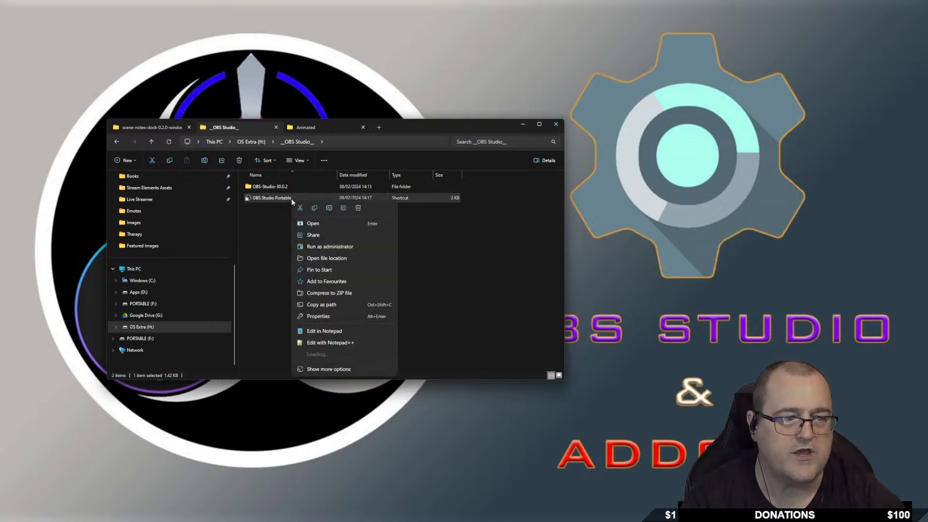
{"action": "left_click", "coordinate": [319, 317]}
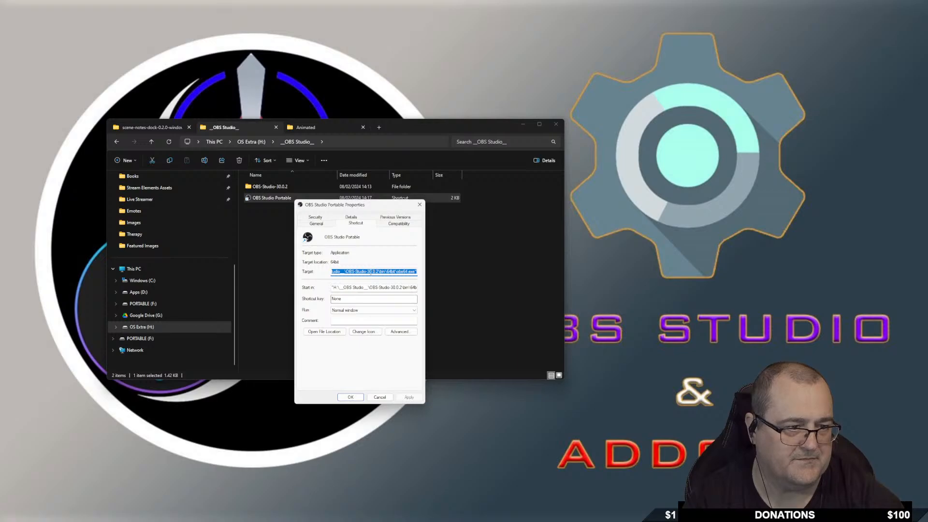
{"action": "left_click", "coordinate": [371, 272]}
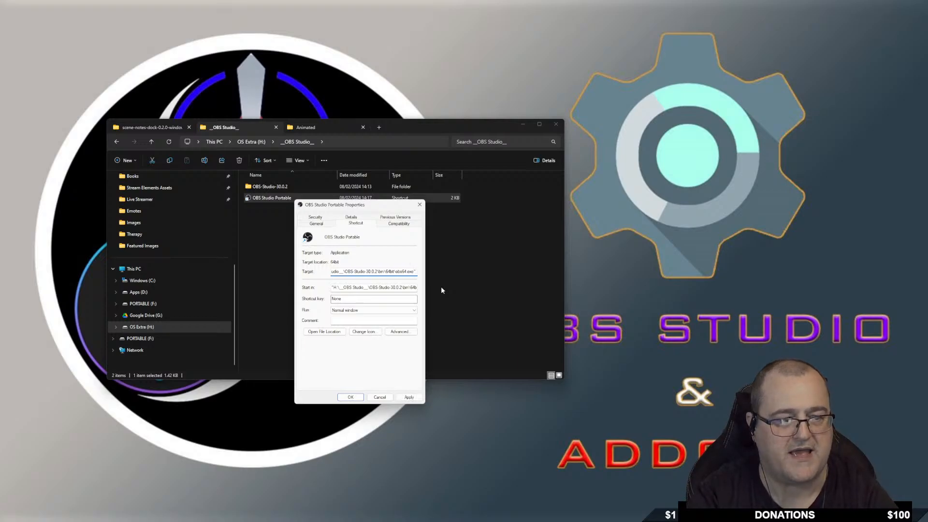
{"action": "type", "text": "--"}
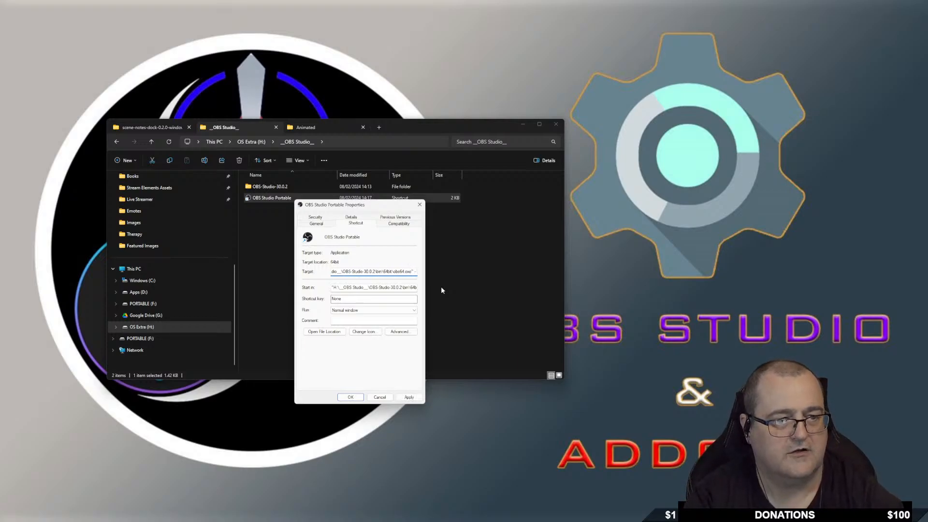
{"action": "type", "text": "por"}
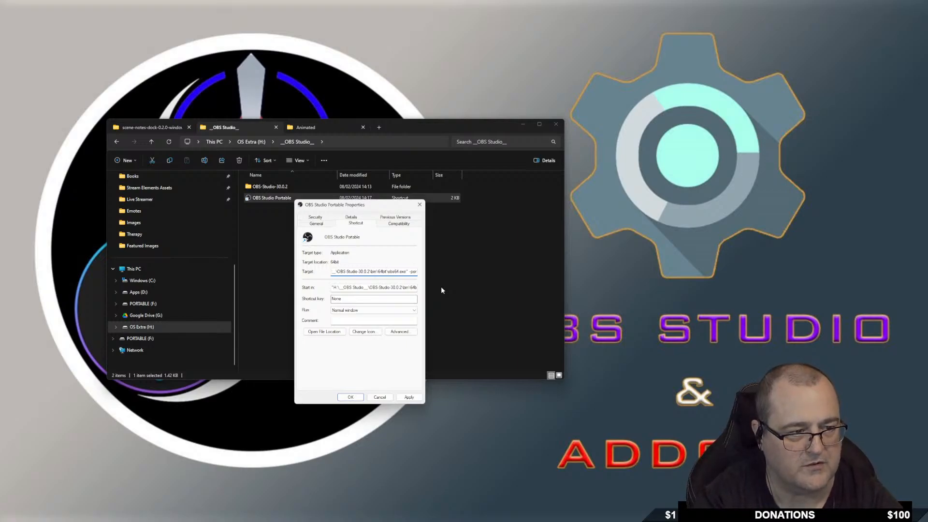
{"action": "type", "text": "tabl"}
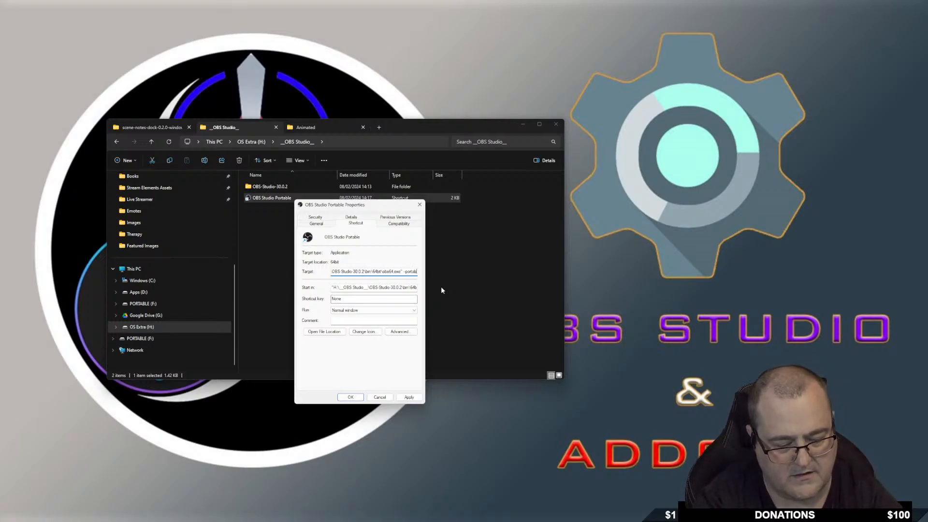
{"action": "type", "text": "e"}
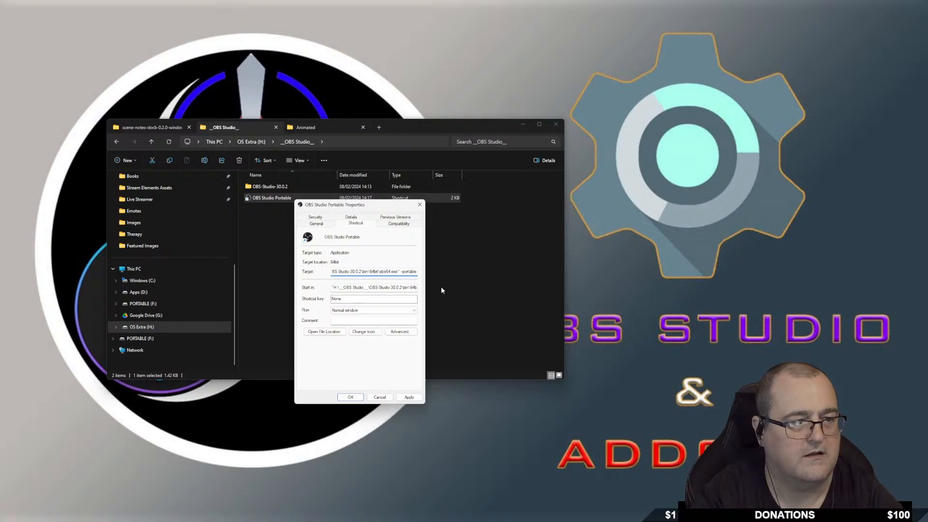
{"action": "left_click", "coordinate": [409, 397]}
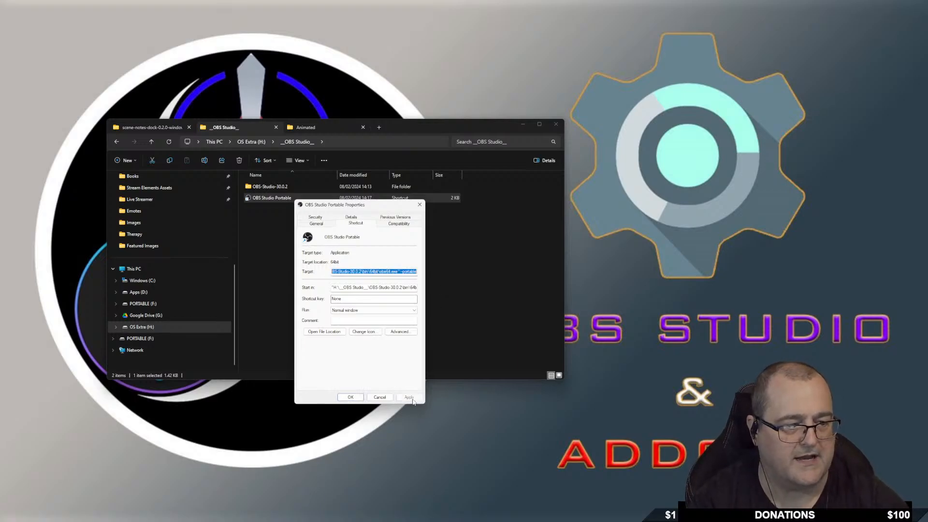
{"action": "left_click", "coordinate": [350, 397]}
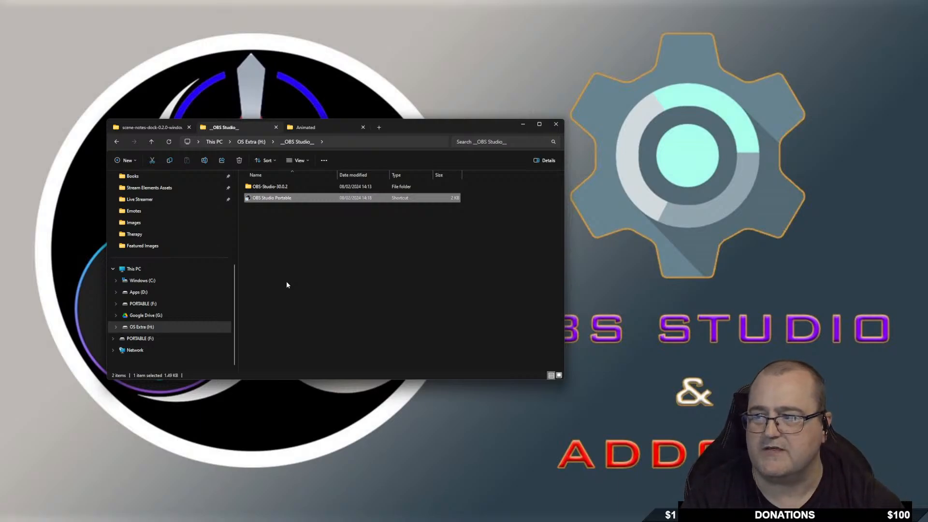
Launch OBS 30.0.2 in Portable Mode from the OBS Studio Portable shortcut.
{"action": "double_click", "coordinate": [306, 199]}
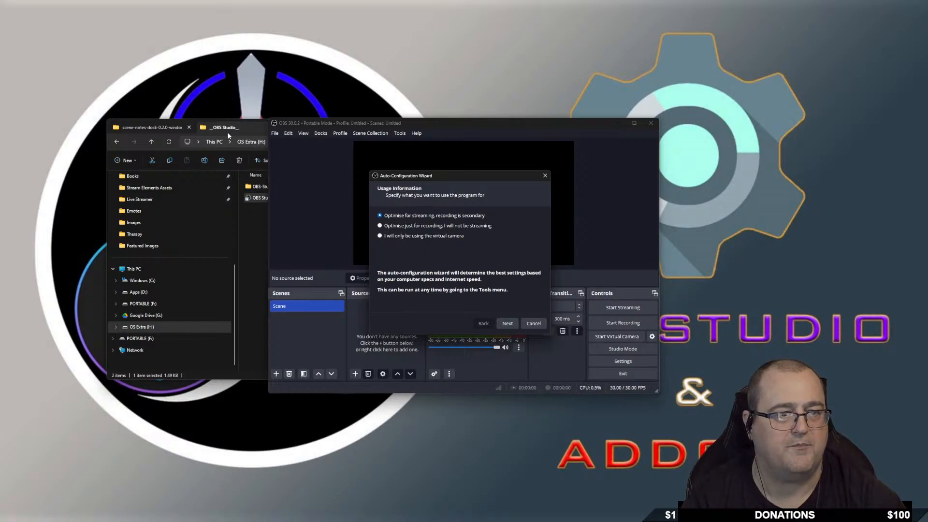
{"action": "left_click", "coordinate": [251, 328]}
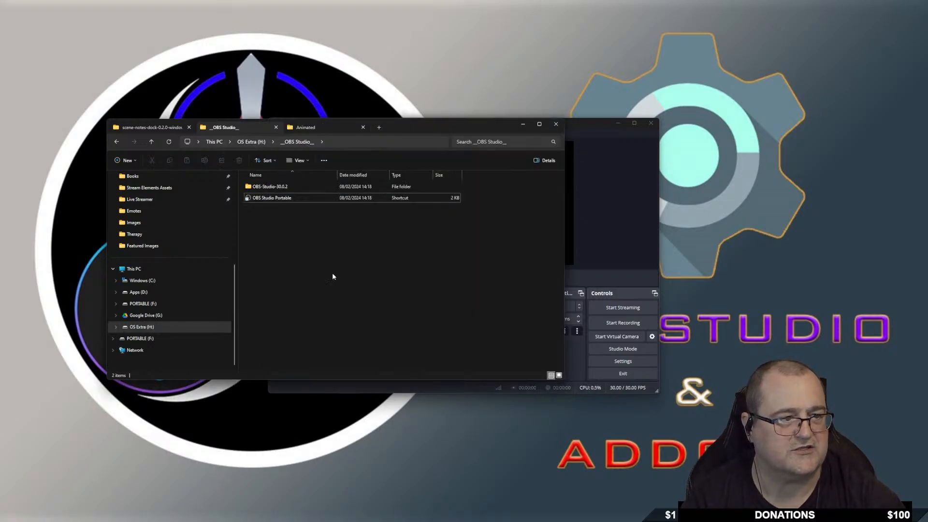
{"action": "left_click", "coordinate": [524, 125]}
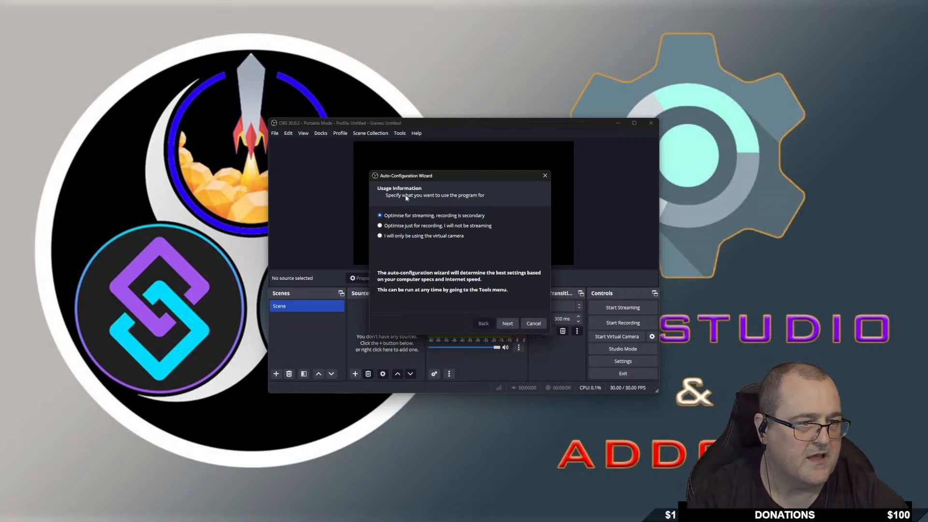
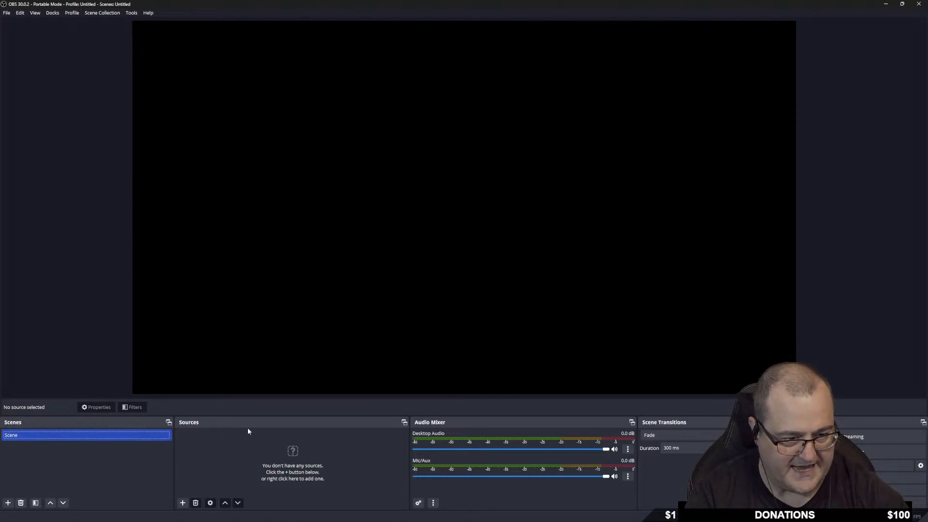
Float the Scenes dock, resize it against the preview, and redock it at bottom-left.
{"action": "left_click_drag", "start_coordinate": [106, 422], "coordinate": [147, 195]}
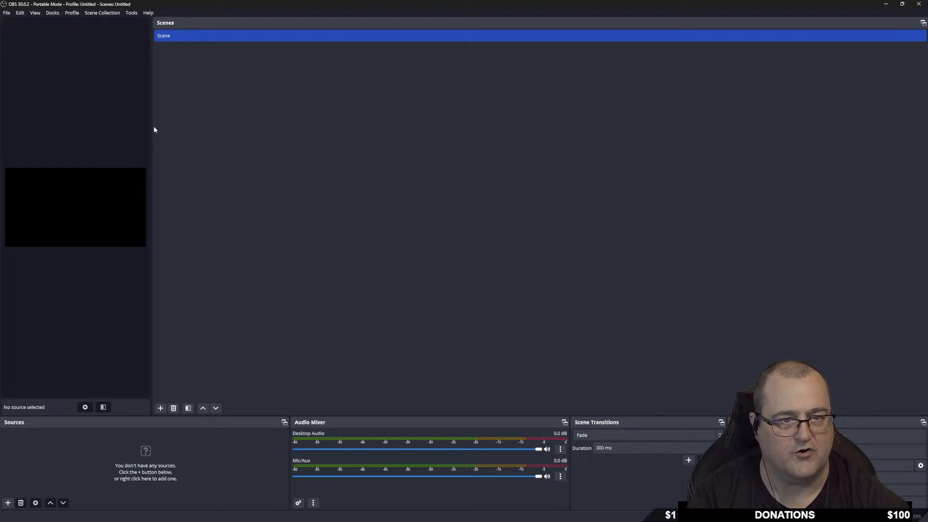
{"action": "left_click_drag", "start_coordinate": [152, 129], "coordinate": [776, 140]}
{"action": "left_click_drag", "start_coordinate": [850, 24], "coordinate": [40, 449]}
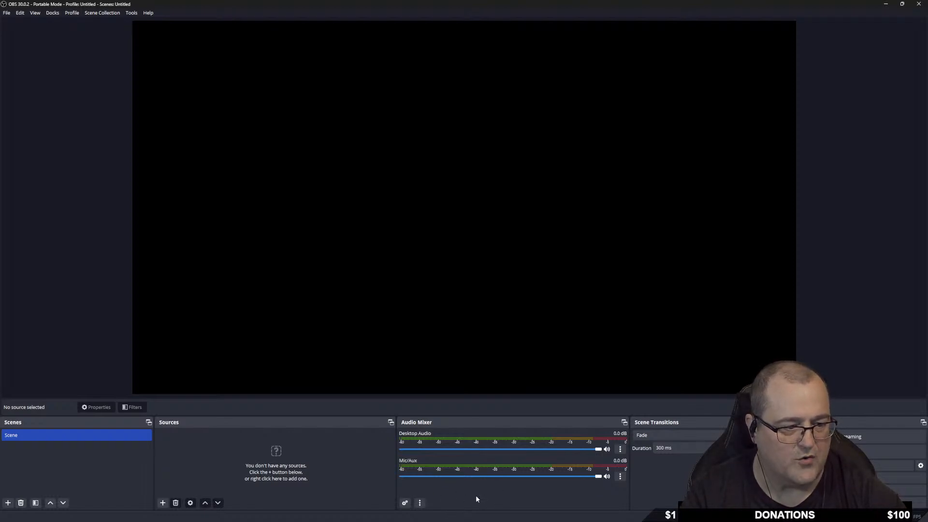
Switch the Audio Mixer to Vertical Layout meters and widen its dock.
{"action": "left_click", "coordinate": [419, 503]}
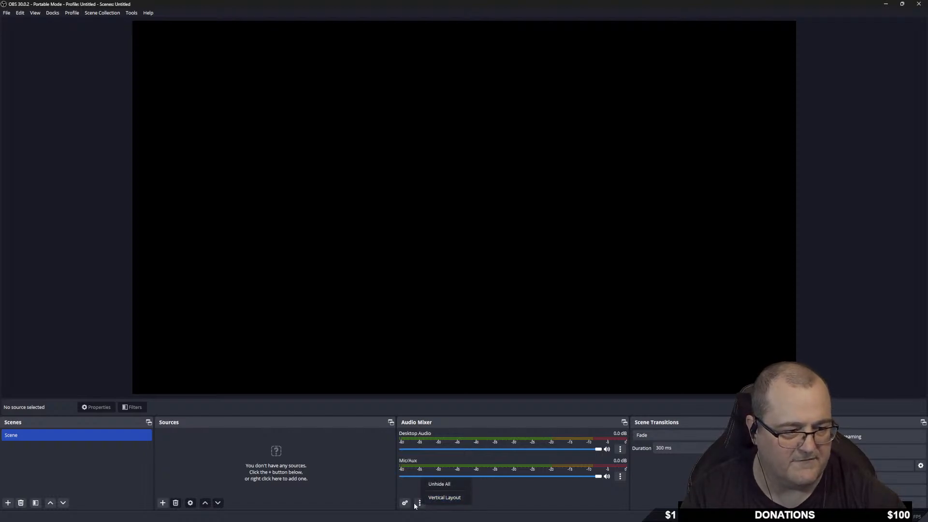
{"action": "left_click", "coordinate": [454, 501]}
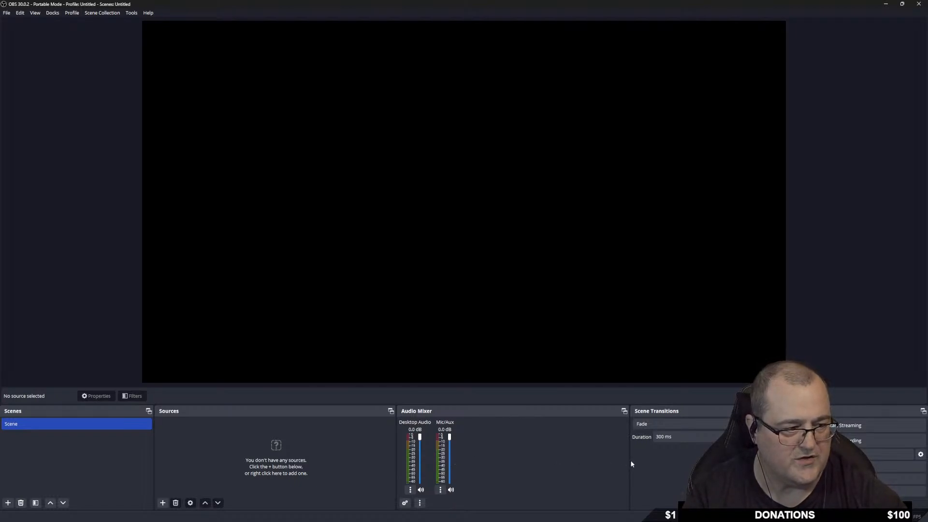
{"action": "left_click_drag", "start_coordinate": [629, 462], "coordinate": [690, 467]}
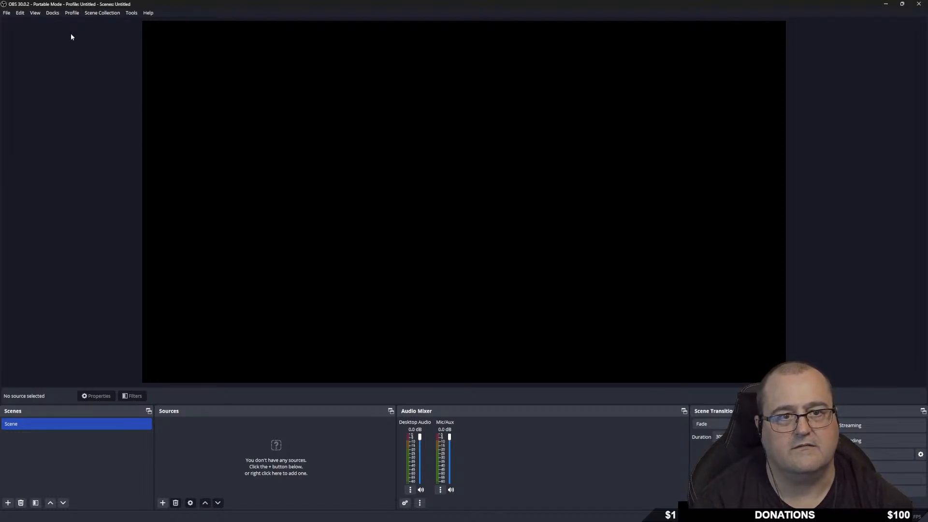
Enable the Scene Notes dock and dock it right of the preview, adjusting its width.
{"action": "left_click", "coordinate": [52, 12]}
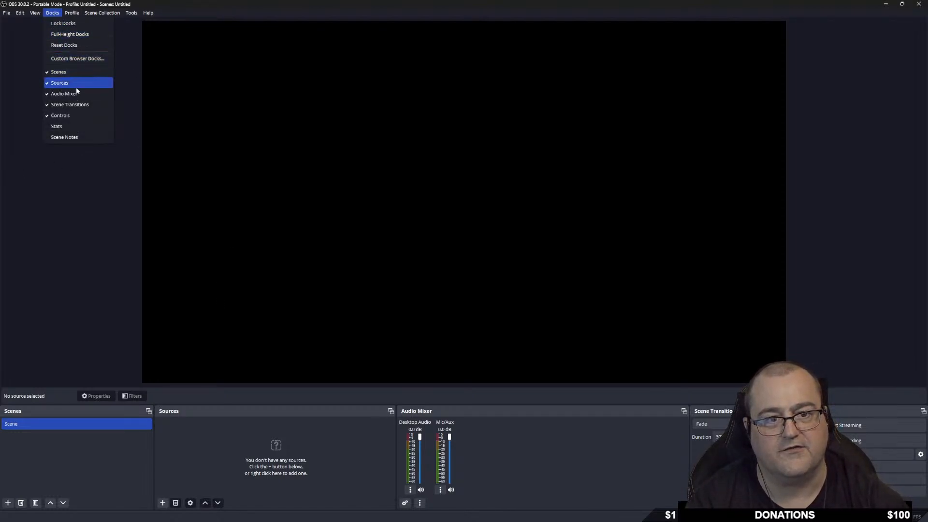
{"action": "left_click", "coordinate": [63, 137]}
{"action": "left_click_drag", "start_coordinate": [462, 221], "coordinate": [907, 248]}
{"action": "left_click_drag", "start_coordinate": [775, 219], "coordinate": [615, 229]}
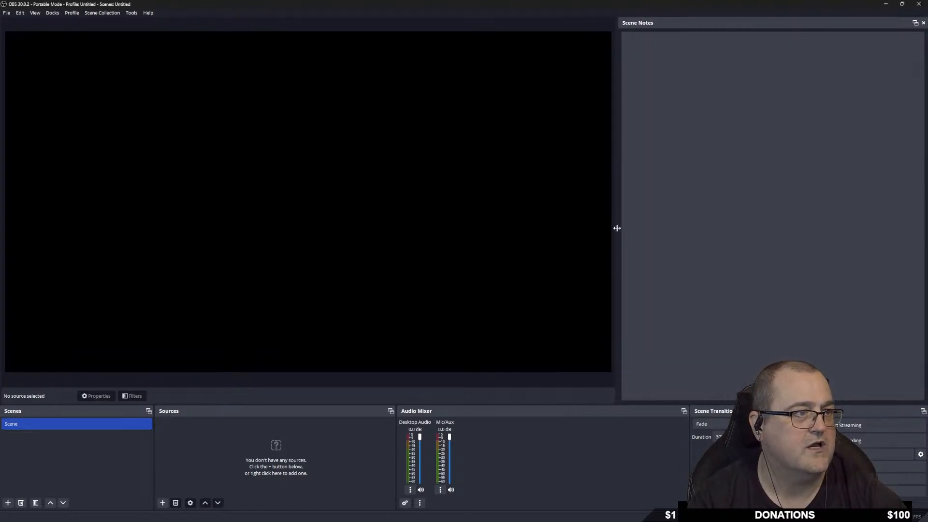
{"action": "left_click", "coordinate": [698, 66]}
Add a new scene named Scene 2, then return to Scene and its notes box.
{"action": "left_click", "coordinate": [82, 426]}
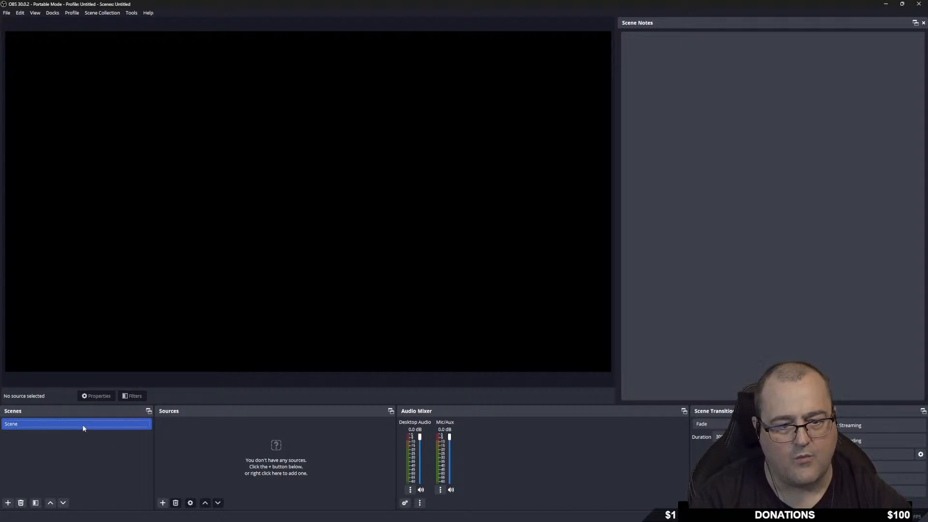
{"action": "right_click", "coordinate": [68, 443]}
{"action": "left_click", "coordinate": [82, 450]}
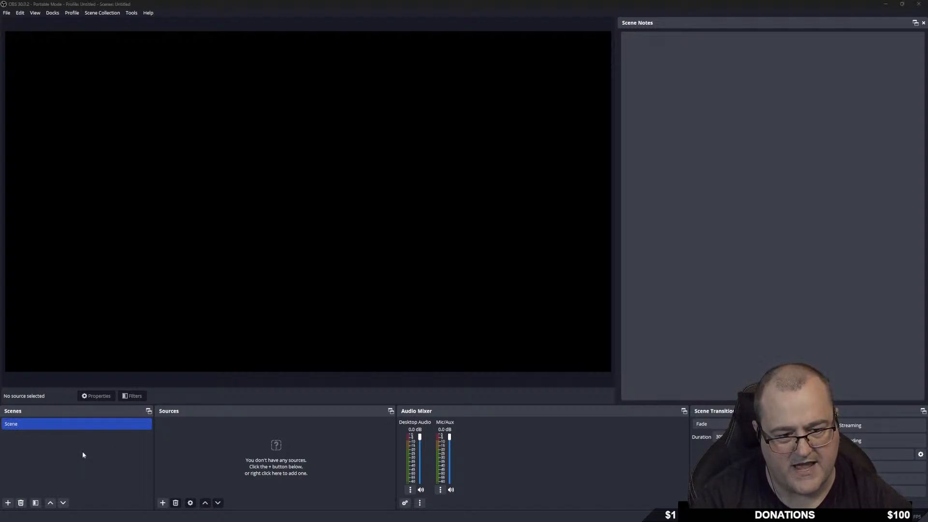
{"action": "left_click", "coordinate": [446, 274]}
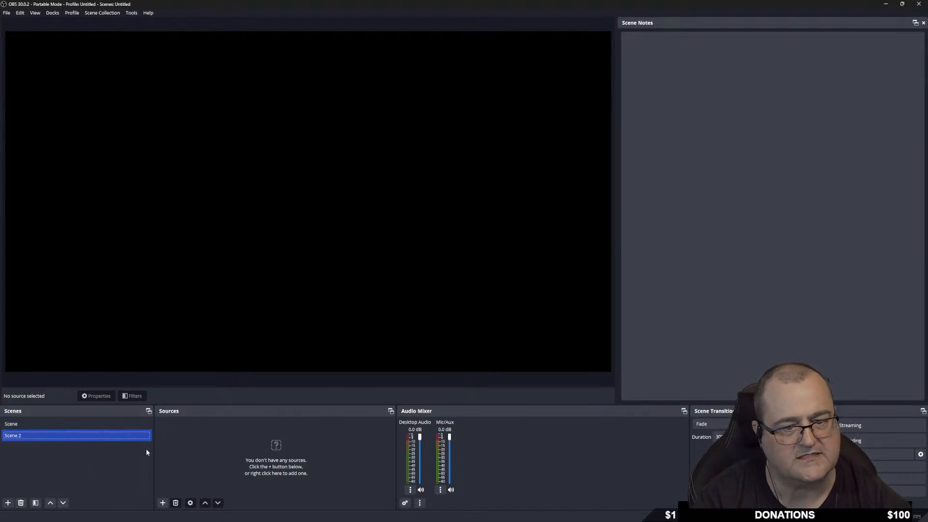
{"action": "left_click", "coordinate": [39, 424]}
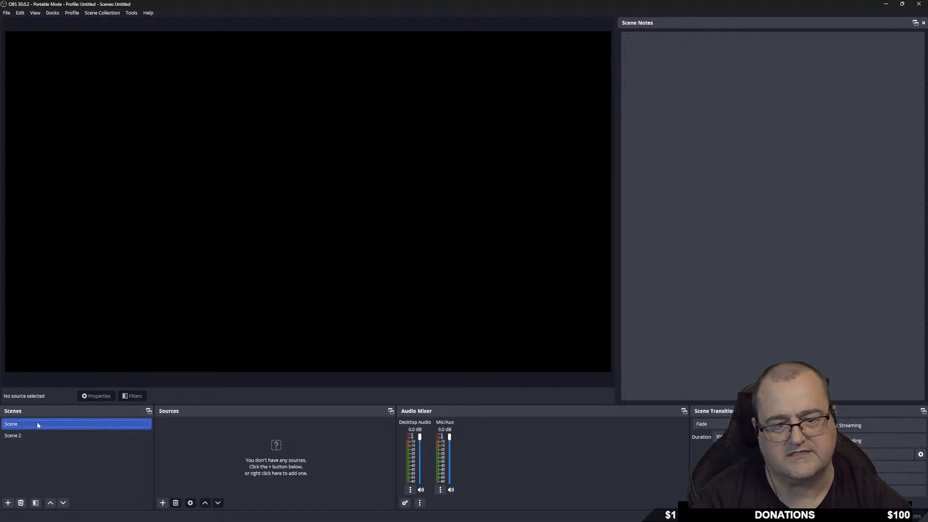
{"action": "left_click", "coordinate": [713, 88]}
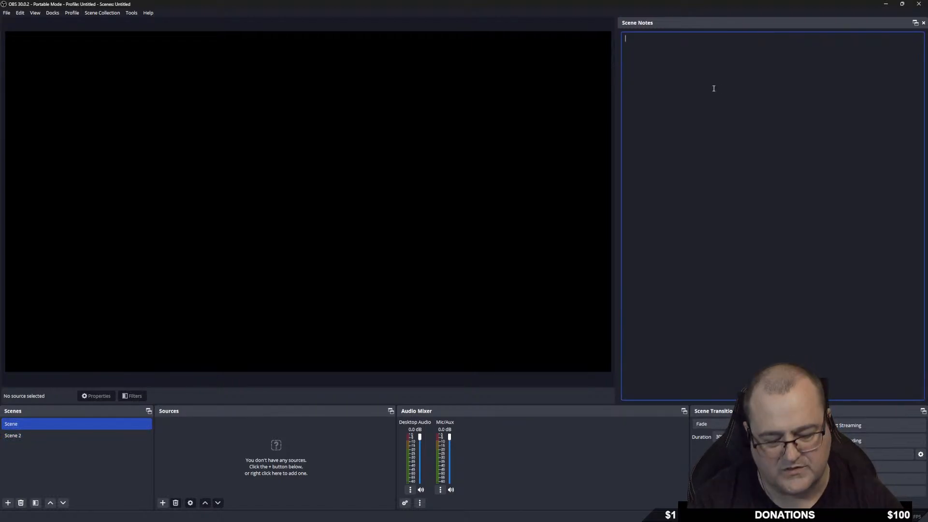
Write the note 'add scenes and sources' for Scene, then compare with Scene 2's empty note.
{"action": "type", "text": "add scen"}
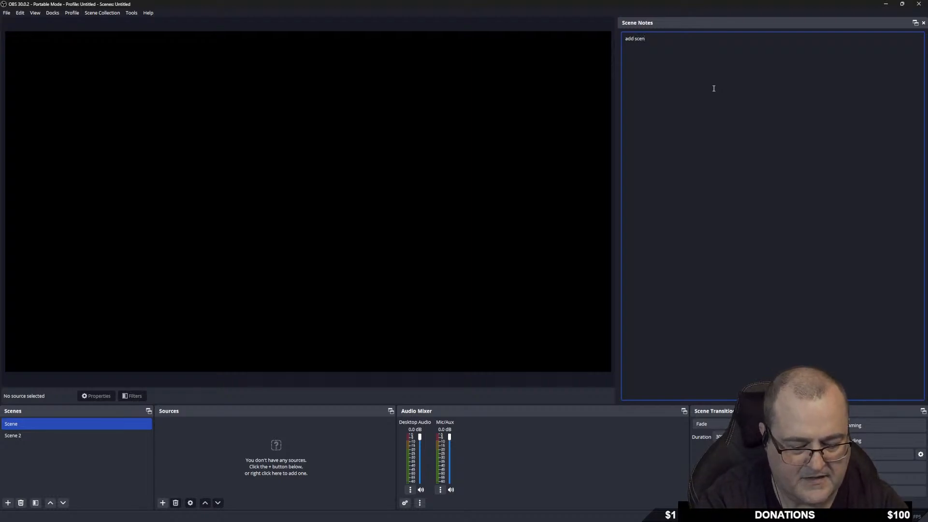
{"action": "type", "text": "es and sourses"}
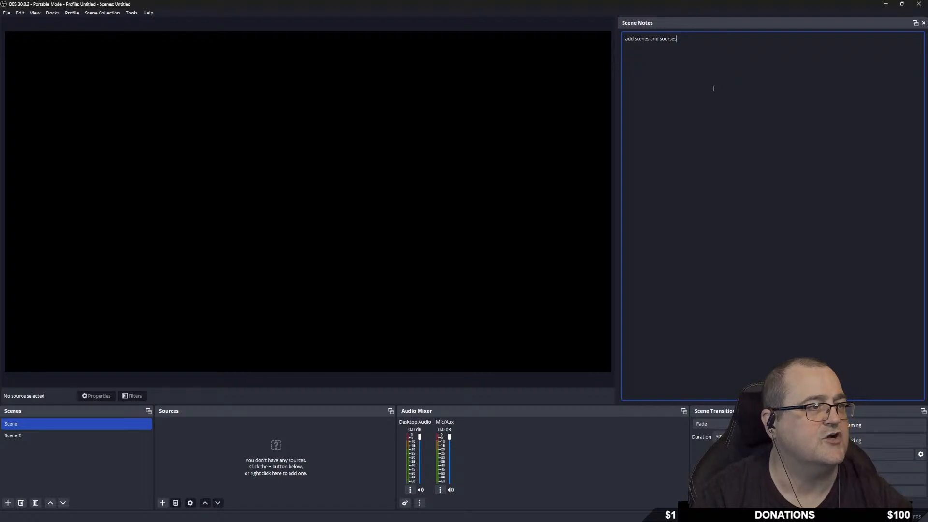
{"action": "key", "text": "BackSpace"}
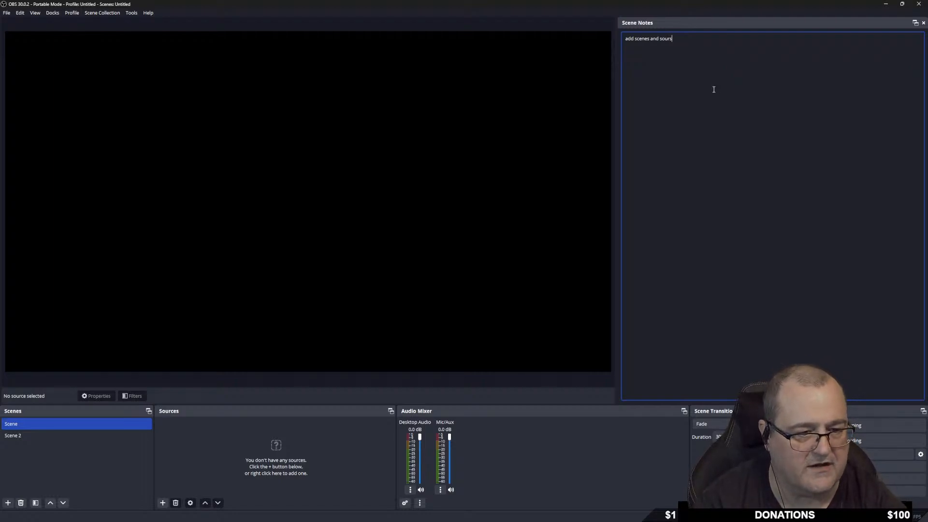
{"action": "key", "text": "BackSpace"}
{"action": "type", "text": "ces"}
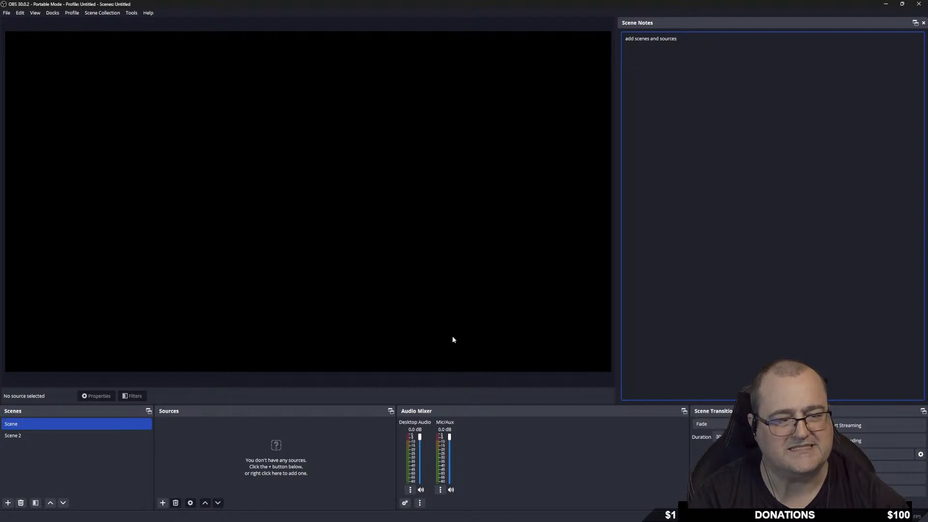
{"action": "left_click", "coordinate": [28, 436]}
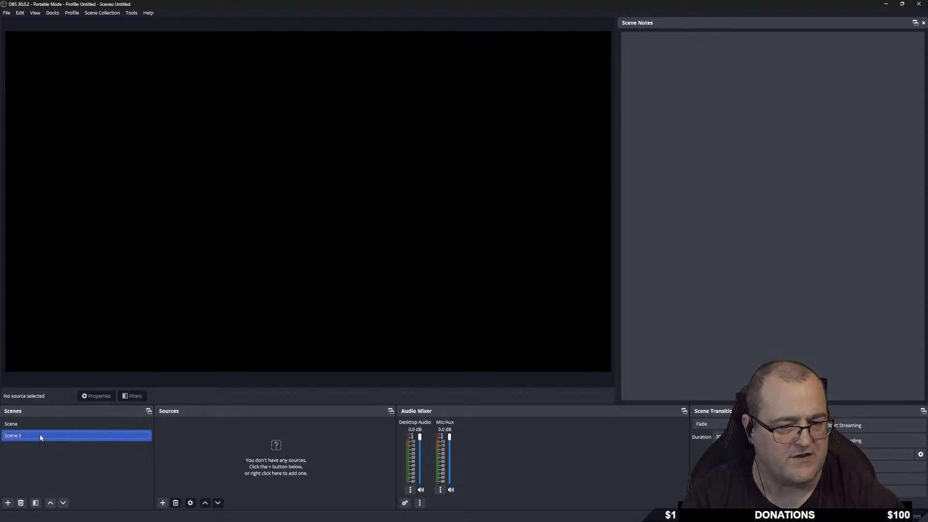
{"action": "left_click", "coordinate": [29, 424]}
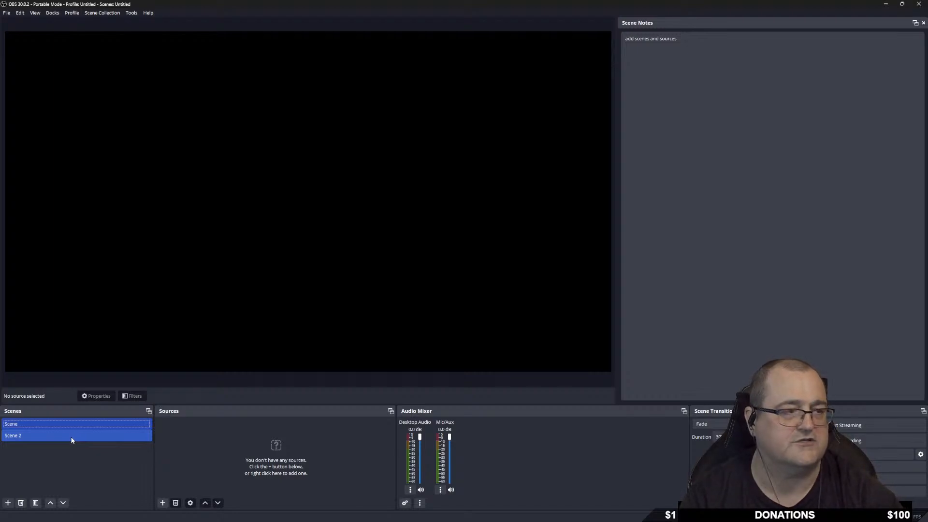
Set the note text's font to bold at size 72.
{"action": "left_click", "coordinate": [685, 42]}
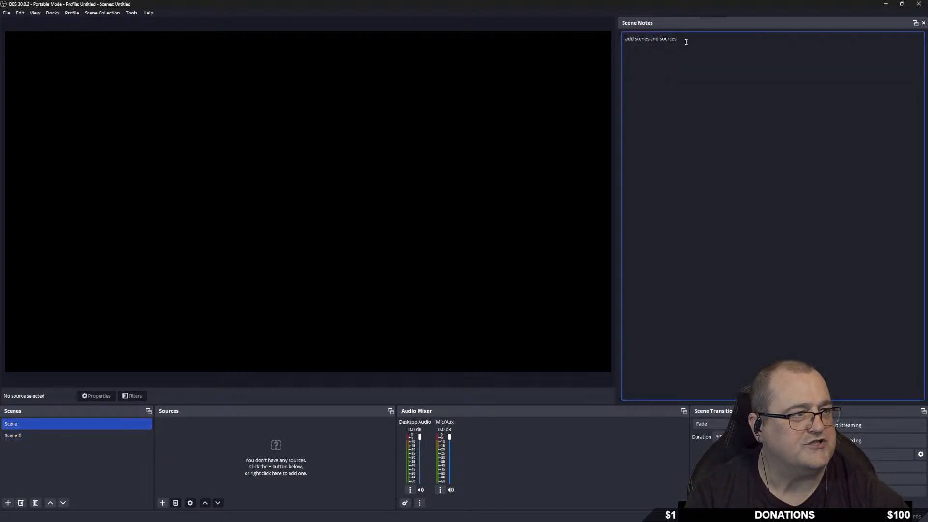
{"action": "left_click_drag", "start_coordinate": [626, 40], "coordinate": [681, 41]}
{"action": "right_click", "coordinate": [671, 40]}
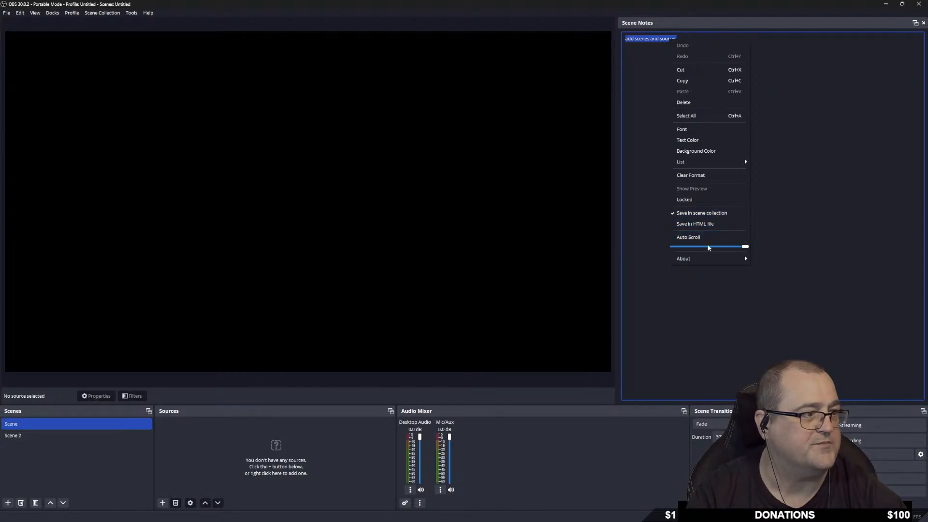
{"action": "left_click", "coordinate": [692, 129]}
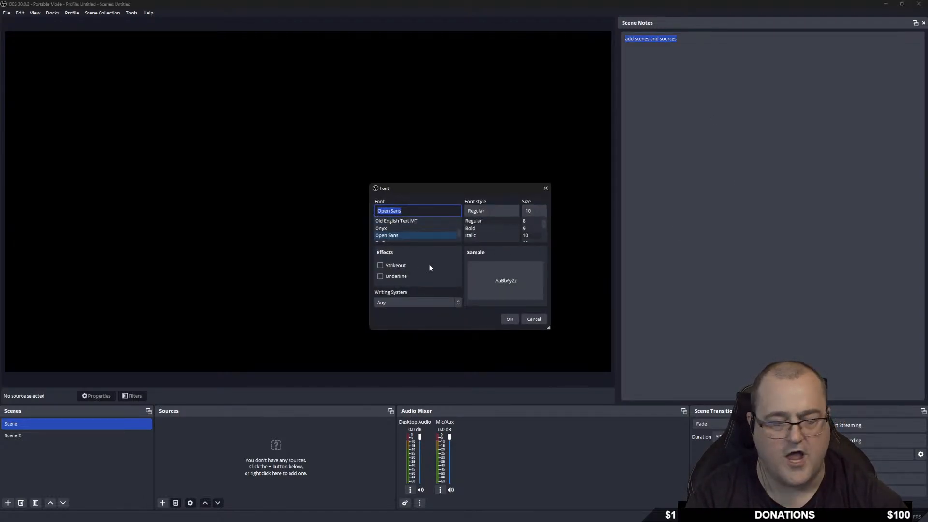
{"action": "left_click_drag", "start_coordinate": [542, 224], "coordinate": [540, 243]}
{"action": "left_click", "coordinate": [526, 236]}
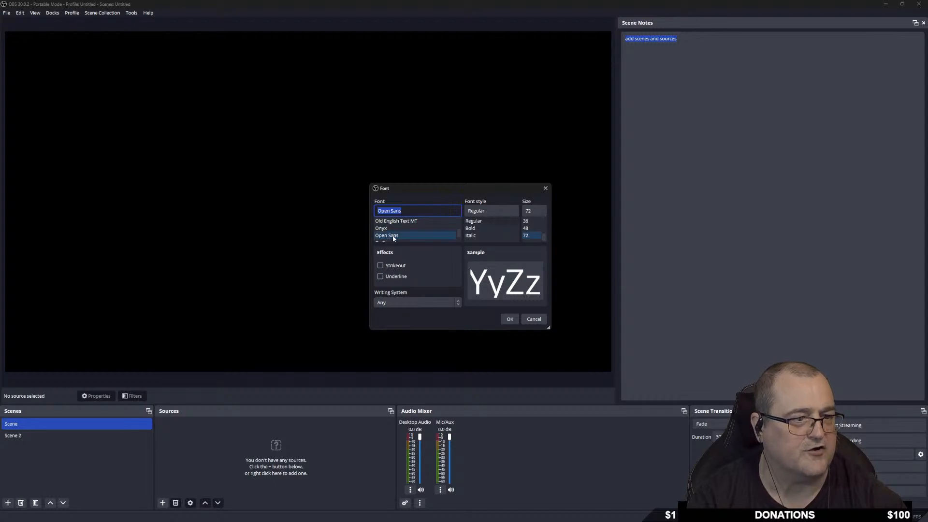
{"action": "scroll", "coordinate": [410, 232], "scroll_direction": "down", "scroll_amount": 2}
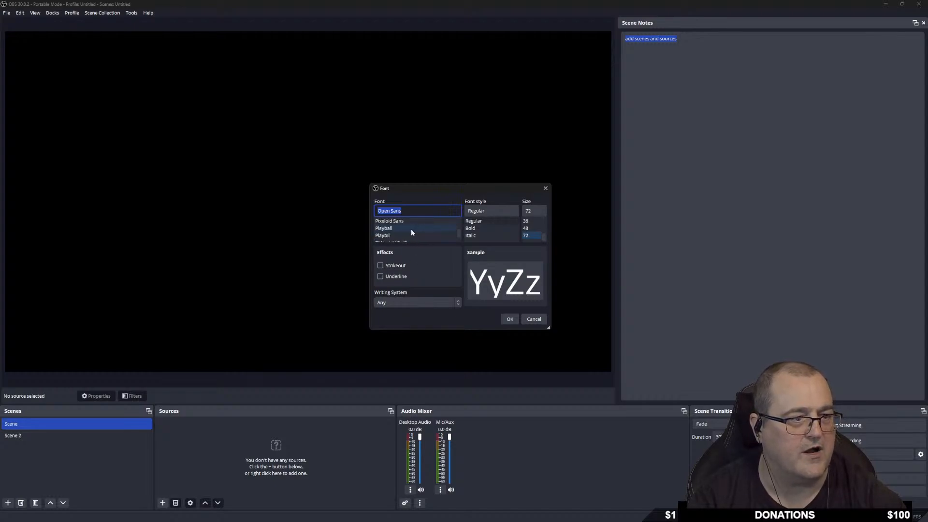
{"action": "scroll", "coordinate": [412, 233], "scroll_direction": "down", "scroll_amount": 3}
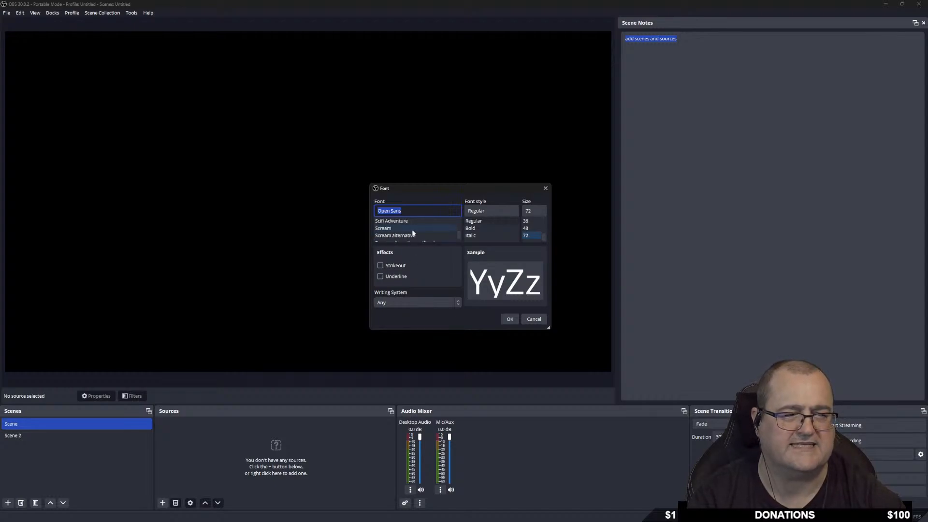
{"action": "scroll", "coordinate": [412, 232], "scroll_direction": "down", "scroll_amount": 8}
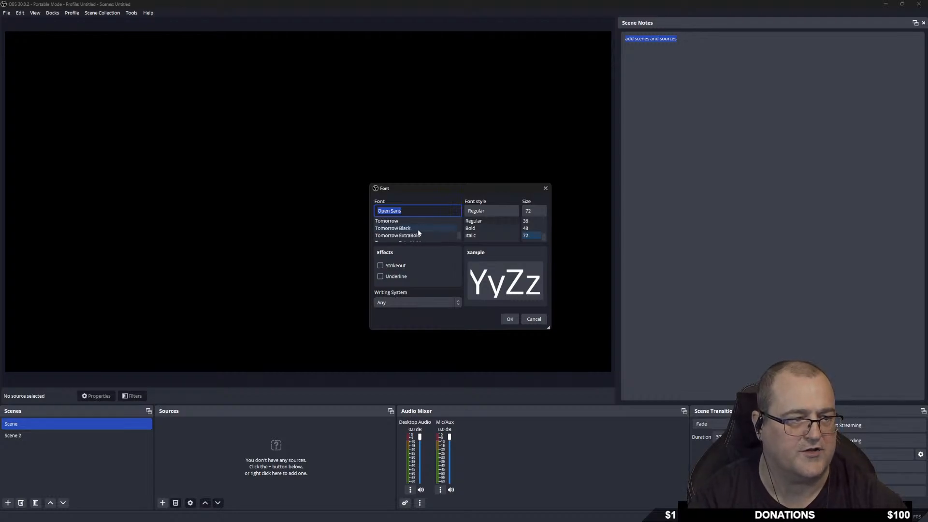
{"action": "left_click", "coordinate": [479, 229]}
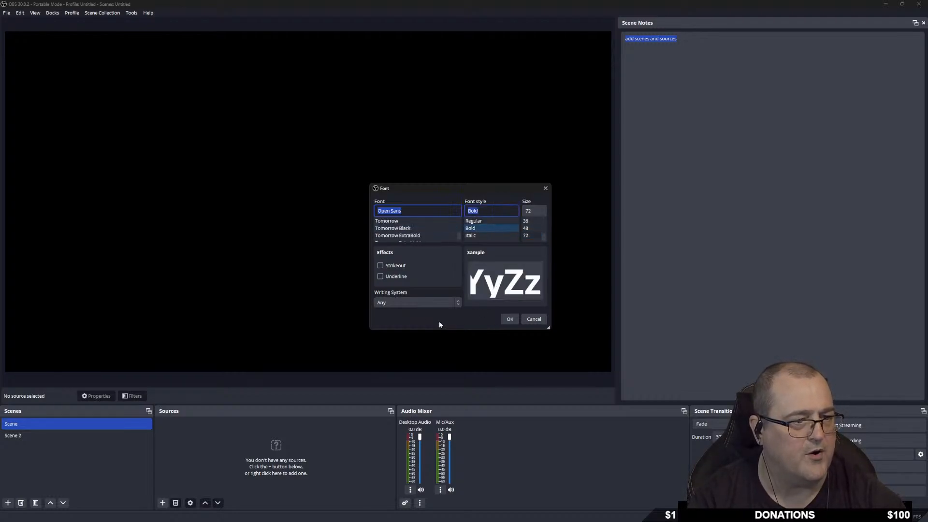
{"action": "left_click", "coordinate": [509, 319]}
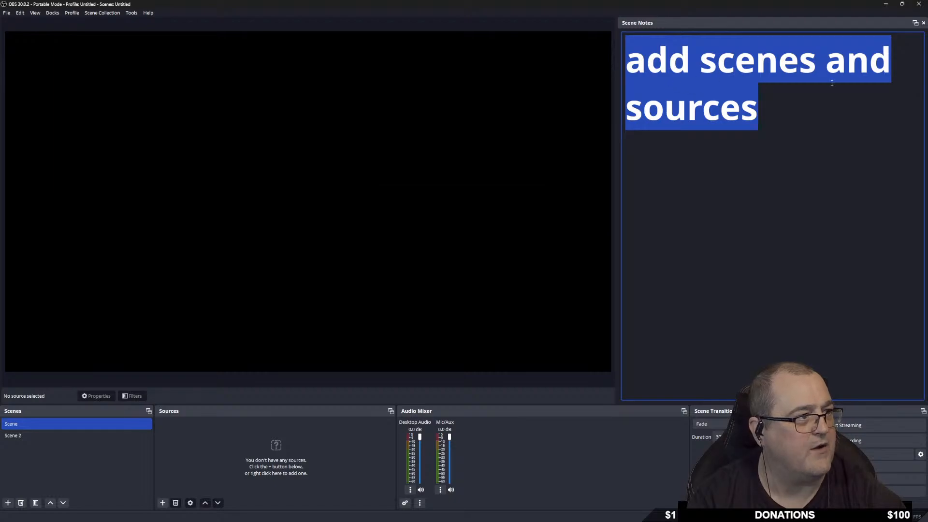
Color the note text orange (#ff5500) on a brown (#5e3426) background.
{"action": "right_click", "coordinate": [661, 66]}
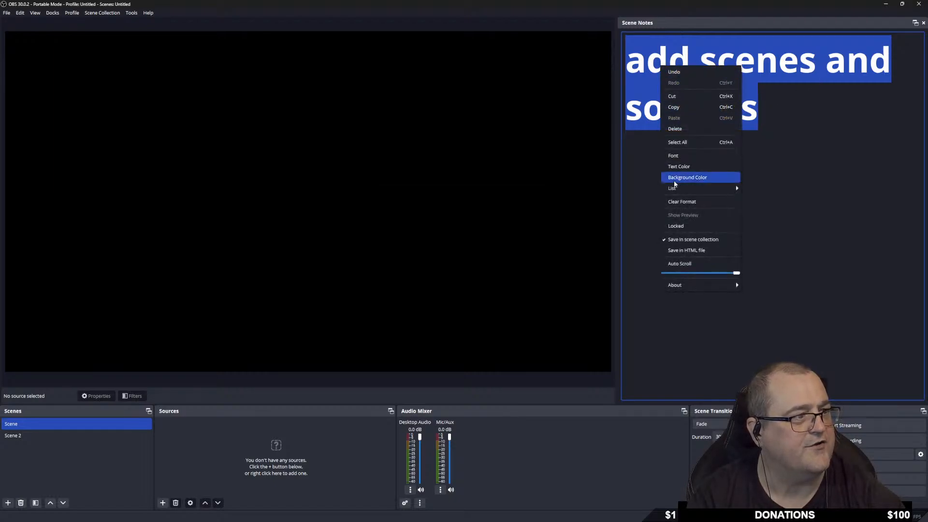
{"action": "left_click", "coordinate": [686, 167]}
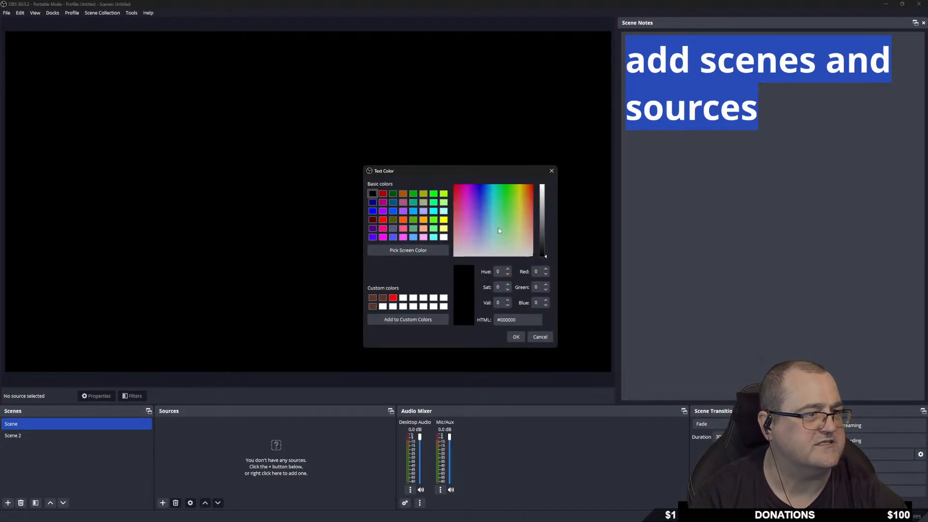
{"action": "left_click", "coordinate": [403, 221]}
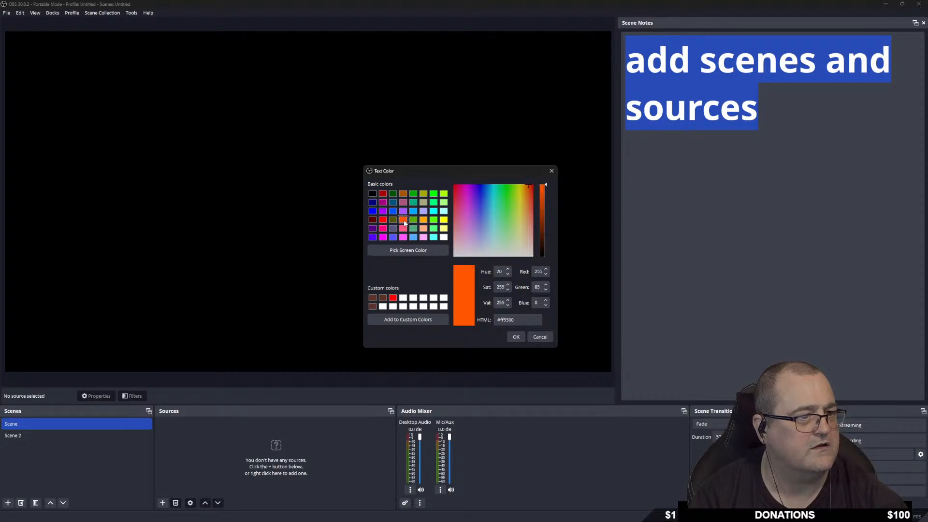
{"action": "left_click", "coordinate": [515, 337]}
{"action": "right_click", "coordinate": [696, 76]}
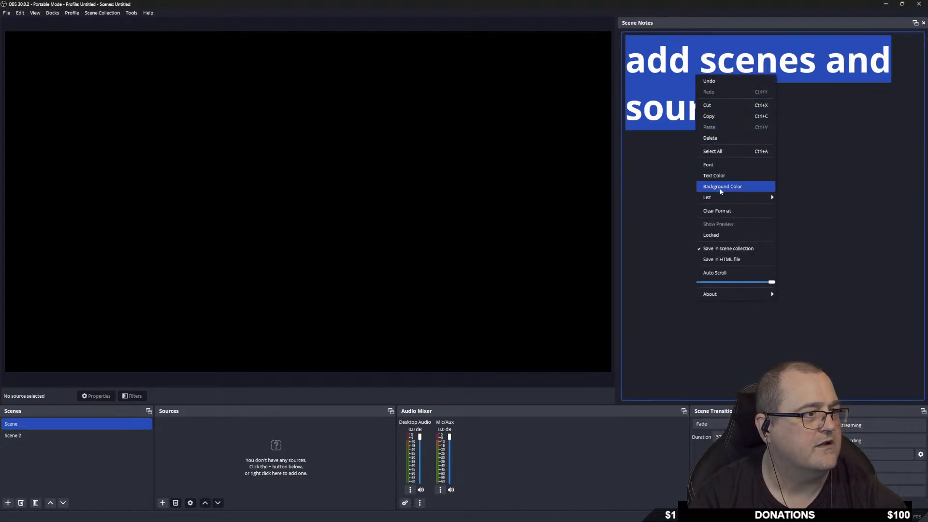
{"action": "left_click", "coordinate": [732, 187]}
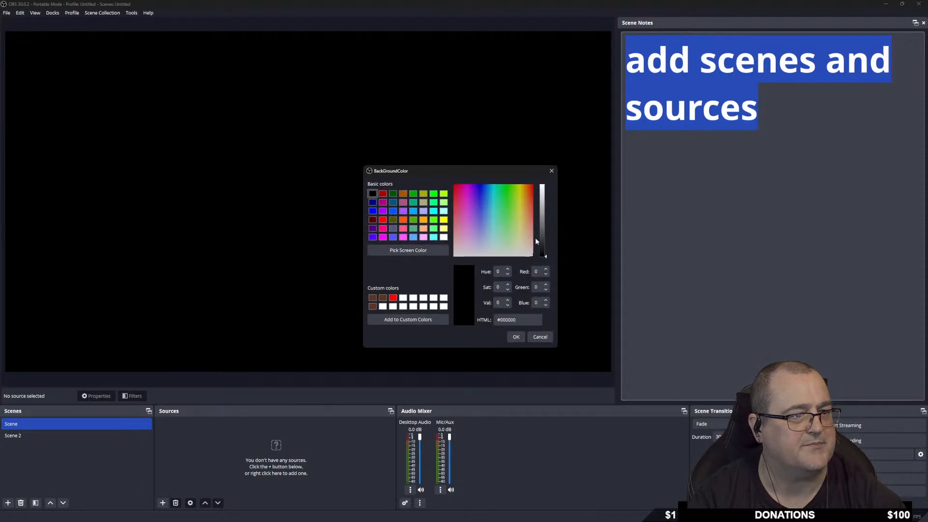
{"action": "left_click", "coordinate": [382, 299]}
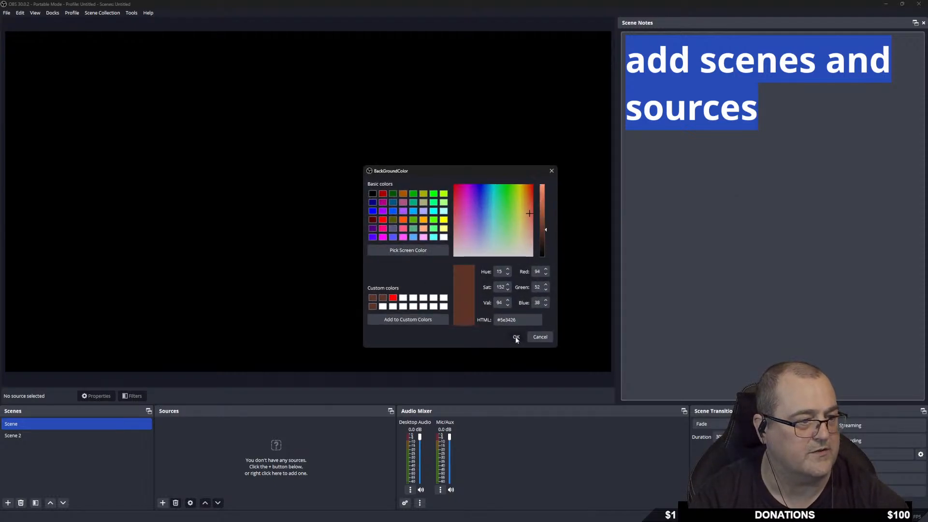
{"action": "left_click", "coordinate": [515, 336]}
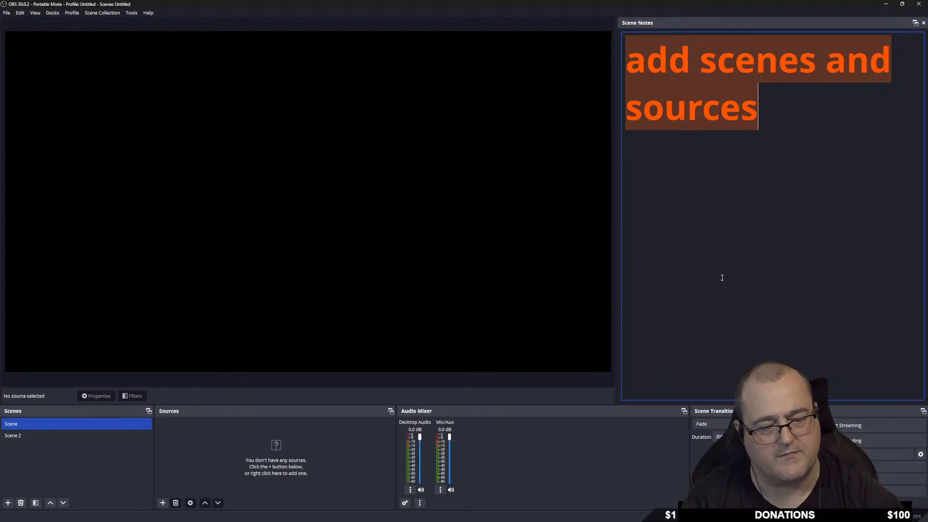
Delete all of Scene's note text, then select Scene 2.
{"action": "left_click_drag", "start_coordinate": [757, 112], "coordinate": [630, 55]}
{"action": "key", "text": "BackSpace"}
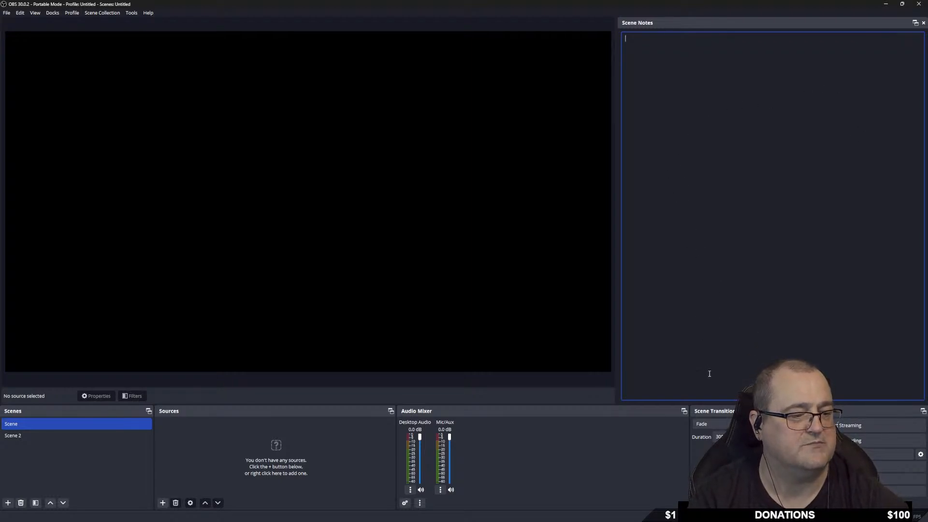
{"action": "left_click", "coordinate": [31, 437]}
Remove Scene 2 from the scenes list, confirming with Yes, and reselect Scene.
{"action": "left_click", "coordinate": [38, 424]}
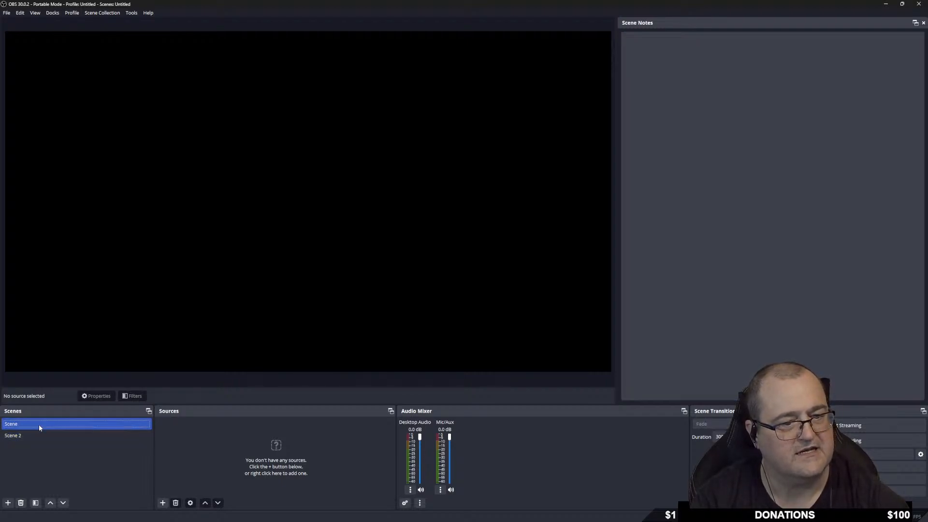
{"action": "left_click", "coordinate": [29, 436]}
{"action": "right_click", "coordinate": [33, 436]}
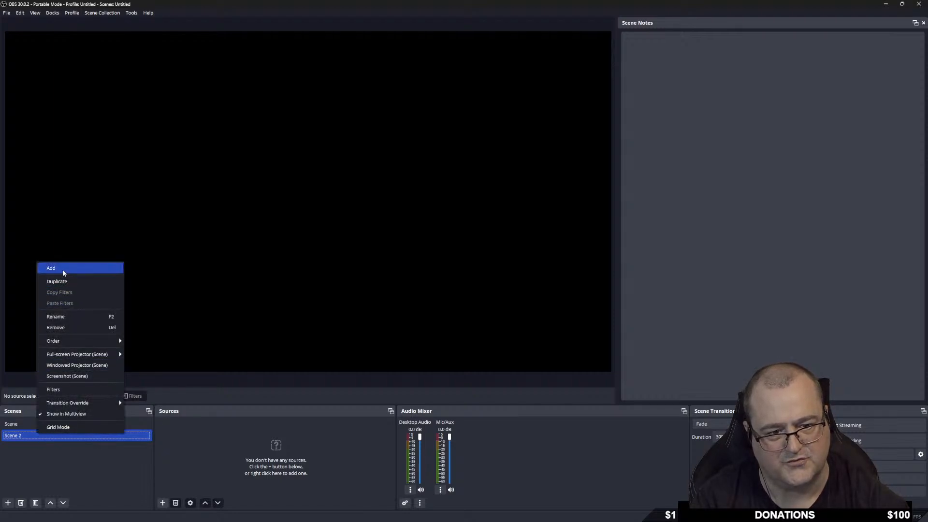
{"action": "left_click", "coordinate": [21, 502]}
{"action": "left_click", "coordinate": [483, 273]}
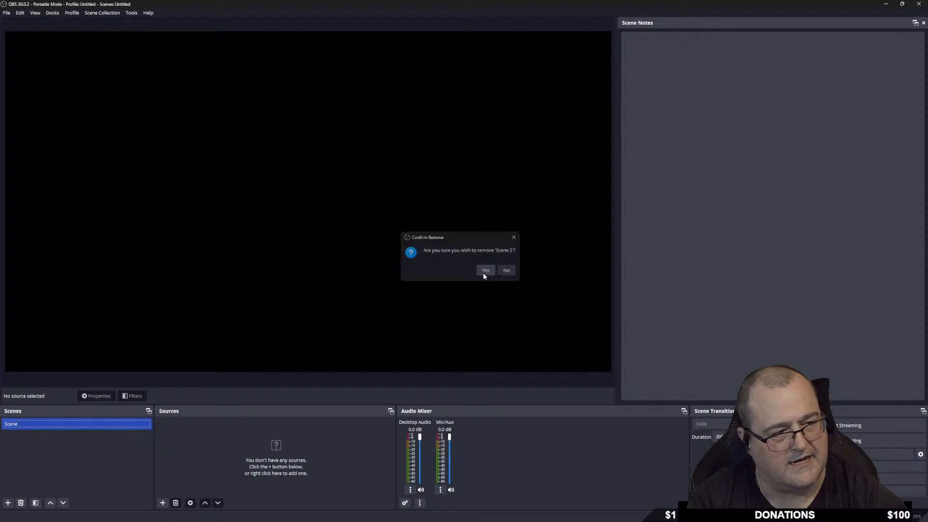
{"action": "left_click", "coordinate": [54, 428]}
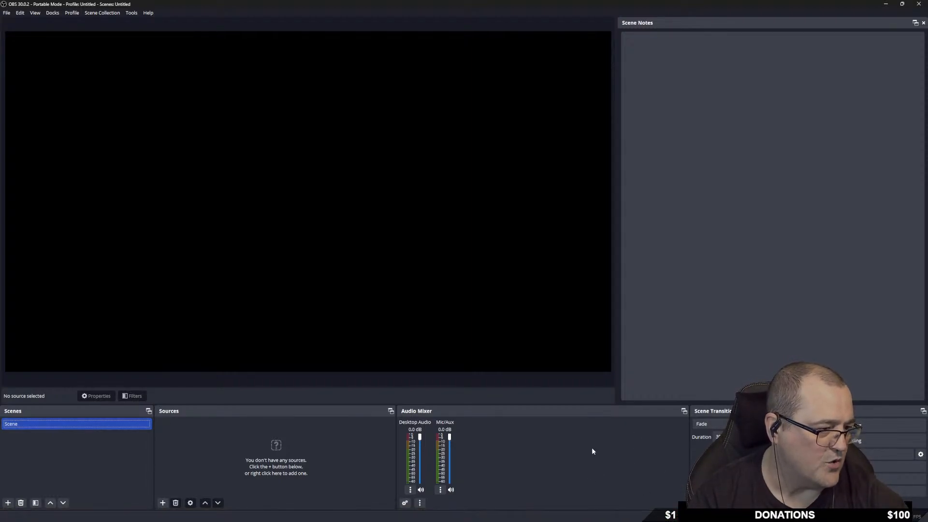
In General settings, preview the Acri, Dark and Grey themes, then return to Yami (Default).
{"action": "left_click", "coordinate": [844, 478]}
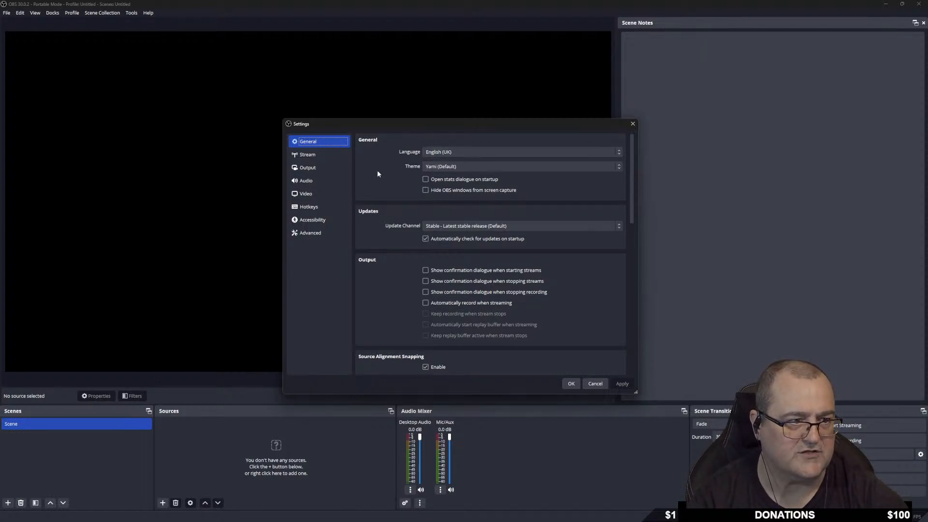
{"action": "left_click", "coordinate": [482, 167]}
{"action": "left_click", "coordinate": [445, 176]}
{"action": "left_click", "coordinate": [453, 167]}
{"action": "left_click", "coordinate": [453, 181]}
{"action": "left_click", "coordinate": [445, 159]}
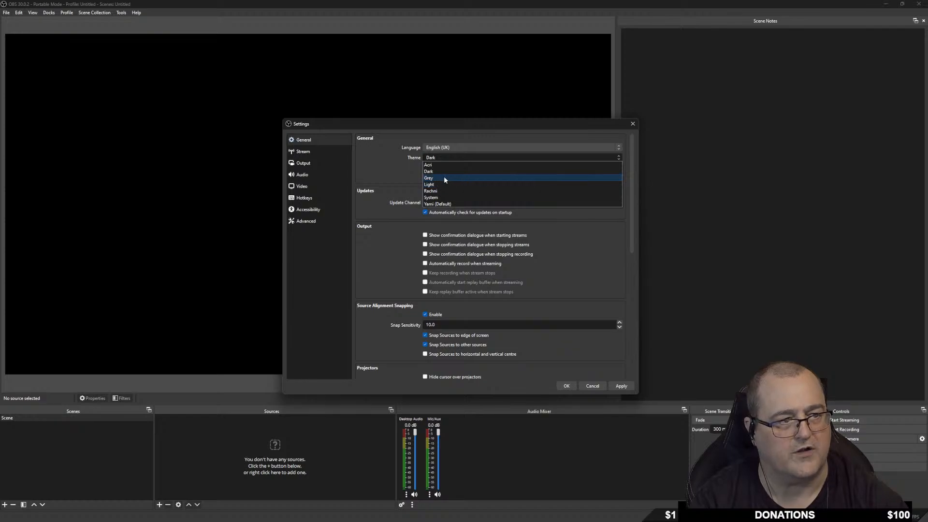
{"action": "left_click", "coordinate": [444, 178]}
{"action": "left_click", "coordinate": [445, 165]}
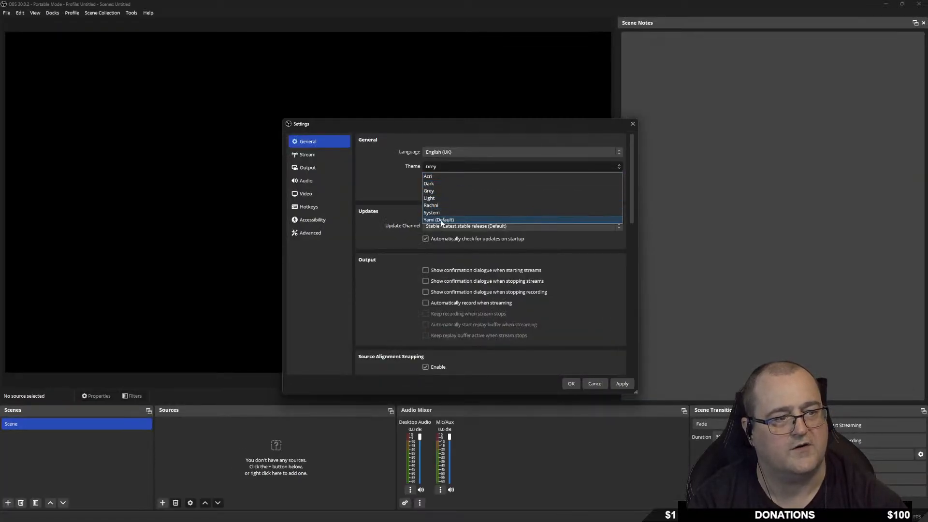
{"action": "left_click", "coordinate": [442, 219]}
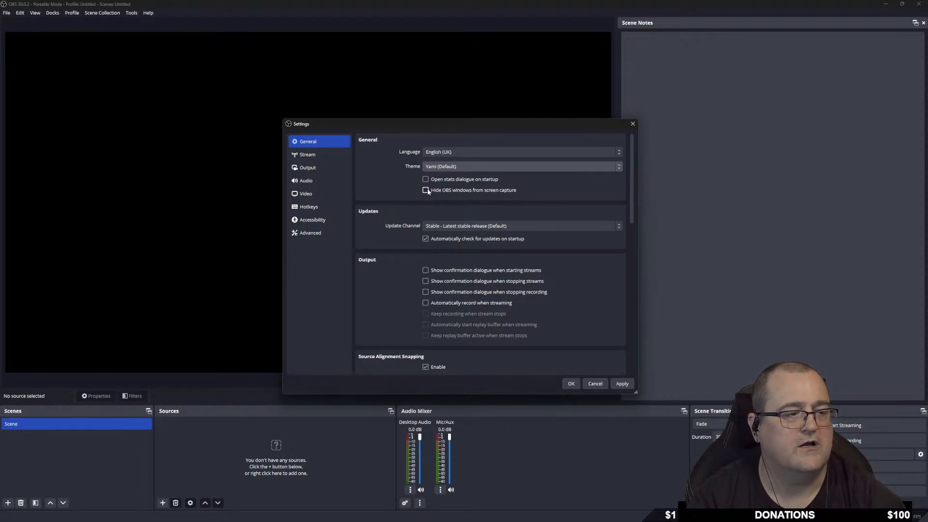
{"action": "mouse_move", "coordinate": [427, 192]}
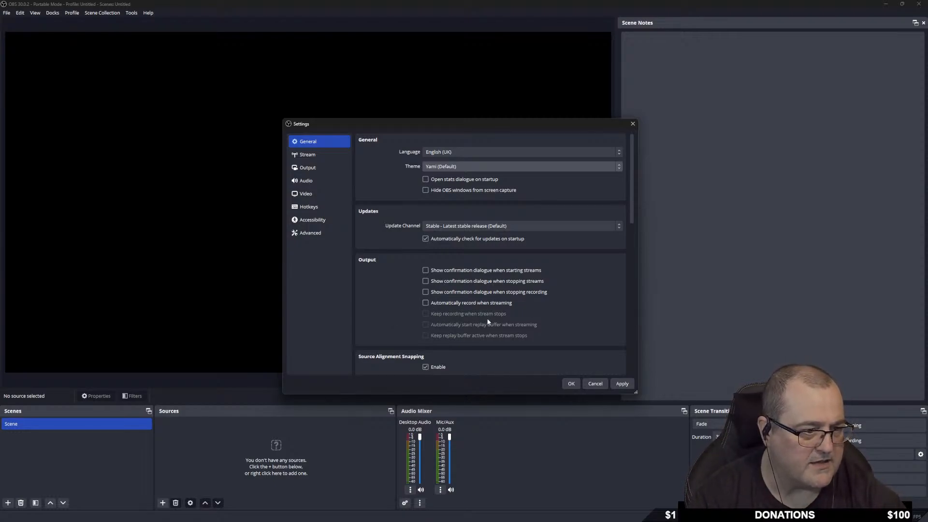
{"action": "left_click", "coordinate": [425, 303]}
{"action": "left_click", "coordinate": [426, 303]}
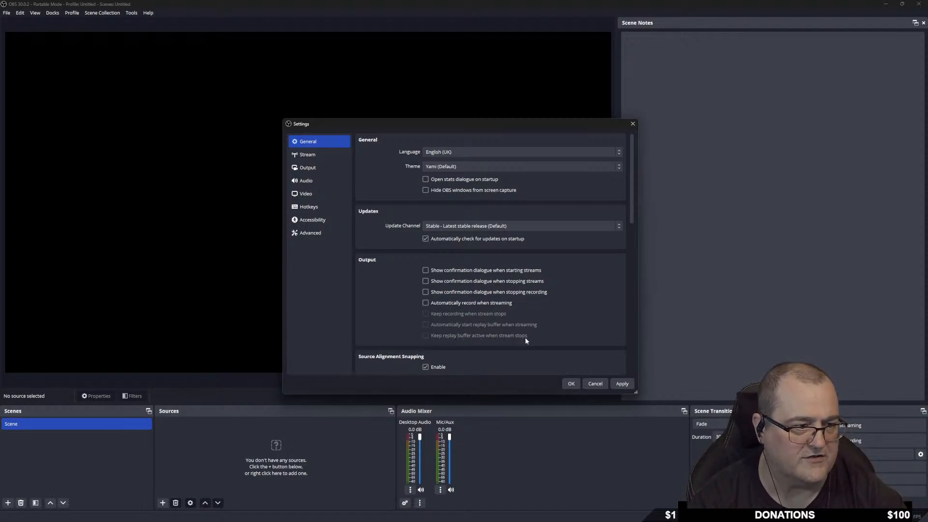
{"action": "scroll", "coordinate": [527, 339], "scroll_direction": "down", "scroll_amount": 1}
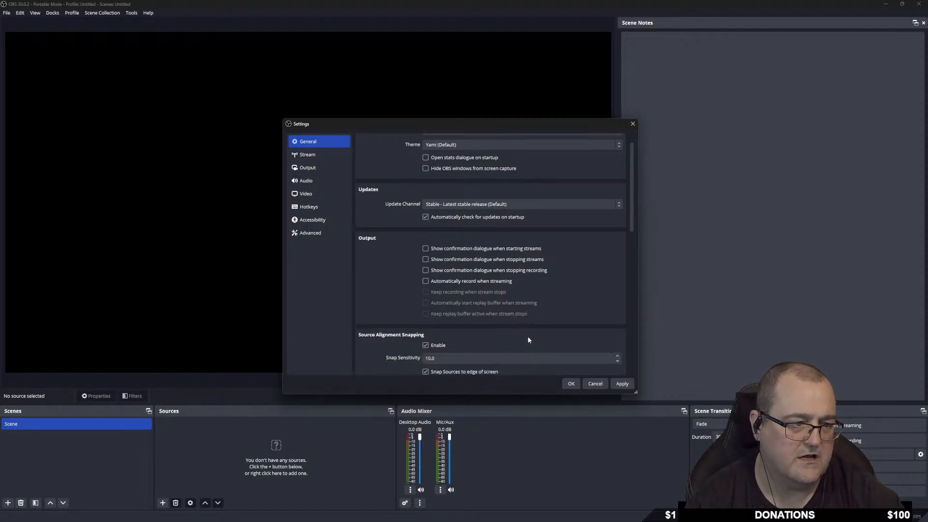
{"action": "scroll", "coordinate": [530, 335], "scroll_direction": "down", "scroll_amount": 3}
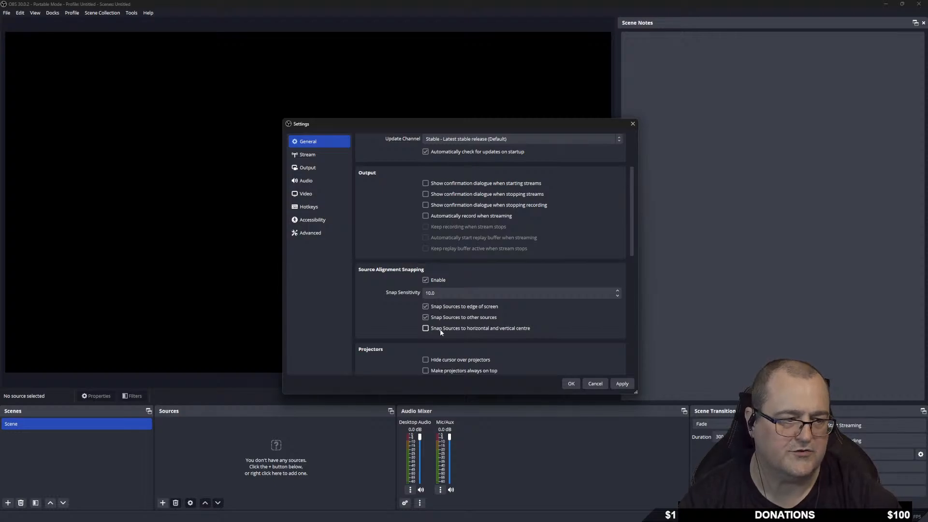
{"action": "scroll", "coordinate": [416, 327], "scroll_direction": "down", "scroll_amount": 4}
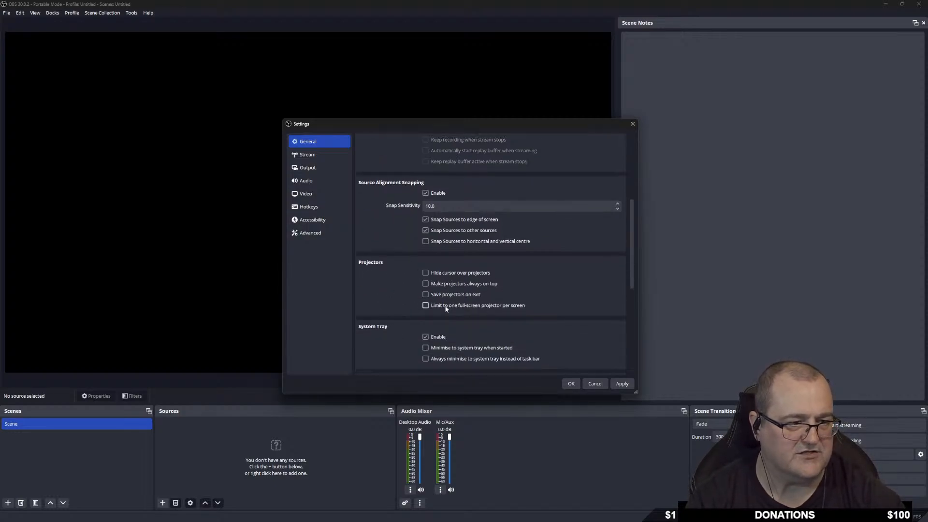
{"action": "scroll", "coordinate": [388, 294], "scroll_direction": "down", "scroll_amount": 3}
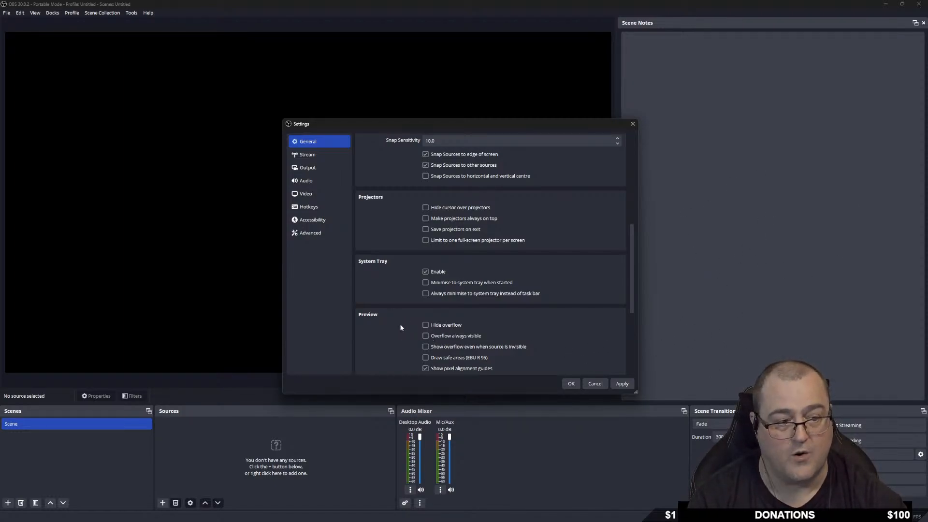
{"action": "scroll", "coordinate": [409, 329], "scroll_direction": "down", "scroll_amount": 3}
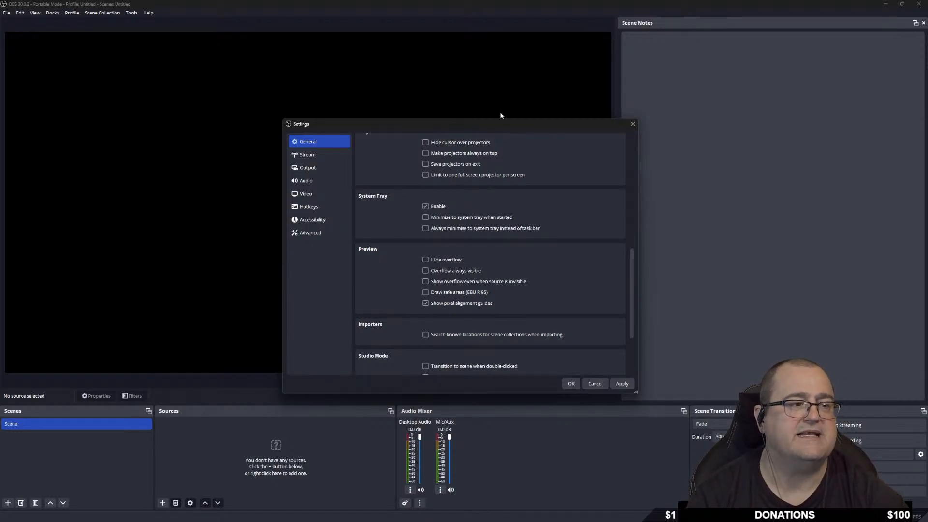
Keep Multiview Layout at Horizontal, Top (8 Scenes), then go to the Stream page.
{"action": "left_click_drag", "start_coordinate": [536, 130], "coordinate": [532, 310]}
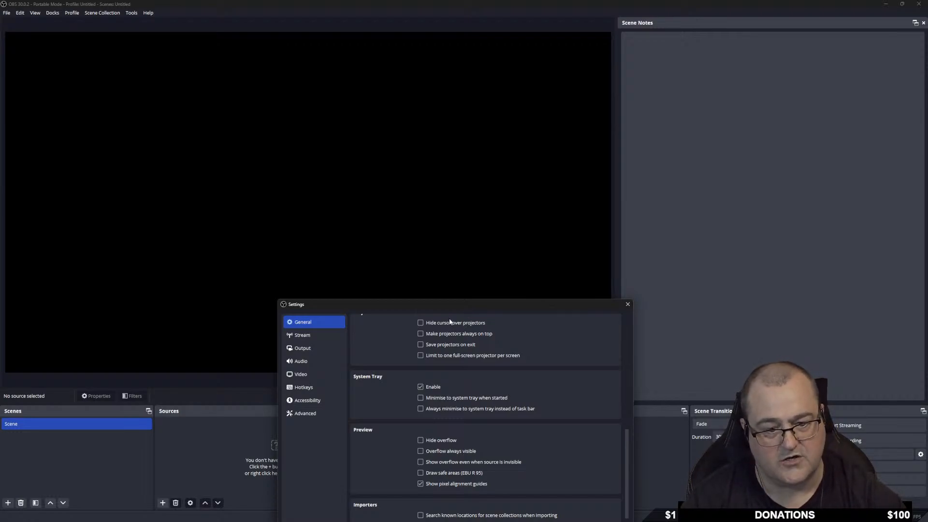
{"action": "left_click_drag", "start_coordinate": [422, 308], "coordinate": [400, 137]}
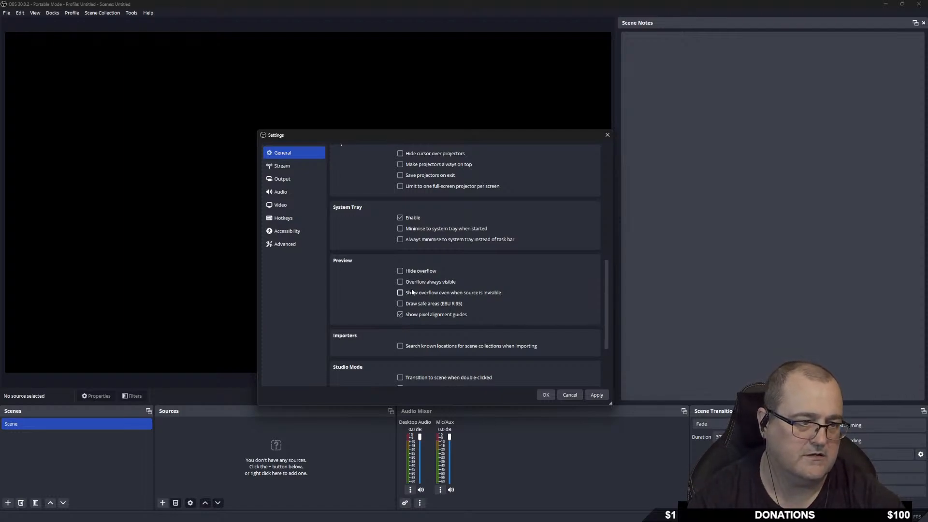
{"action": "scroll", "coordinate": [426, 294], "scroll_direction": "down", "scroll_amount": 1}
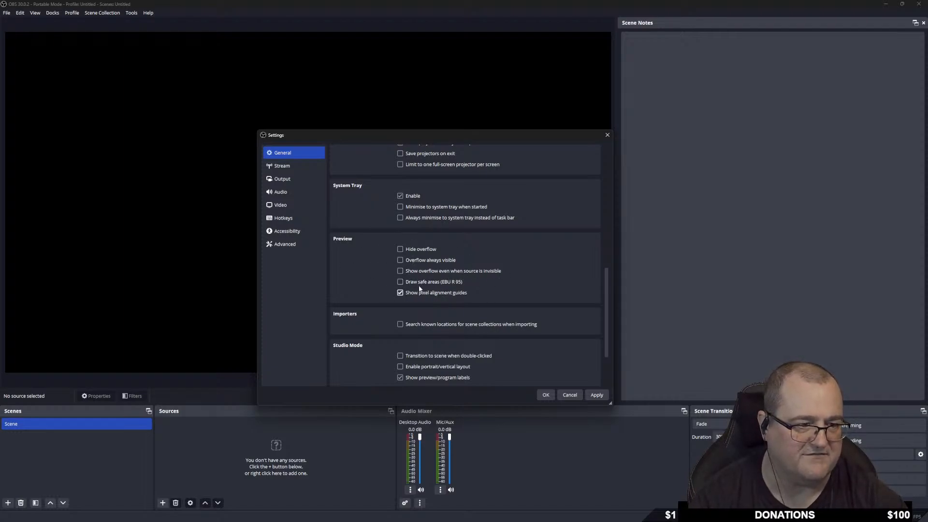
{"action": "scroll", "coordinate": [428, 283], "scroll_direction": "down", "scroll_amount": 1}
{"action": "scroll", "coordinate": [478, 312], "scroll_direction": "down", "scroll_amount": 1}
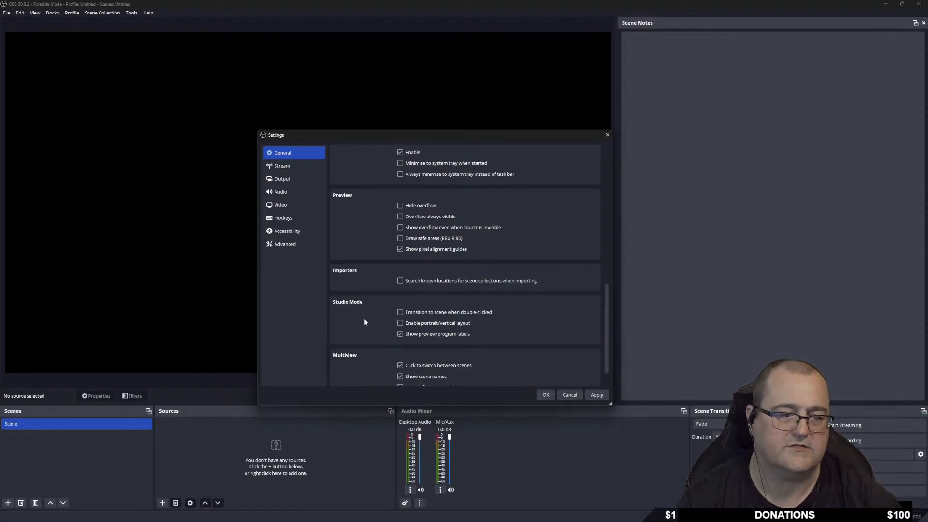
{"action": "scroll", "coordinate": [364, 318], "scroll_direction": "down", "scroll_amount": 1}
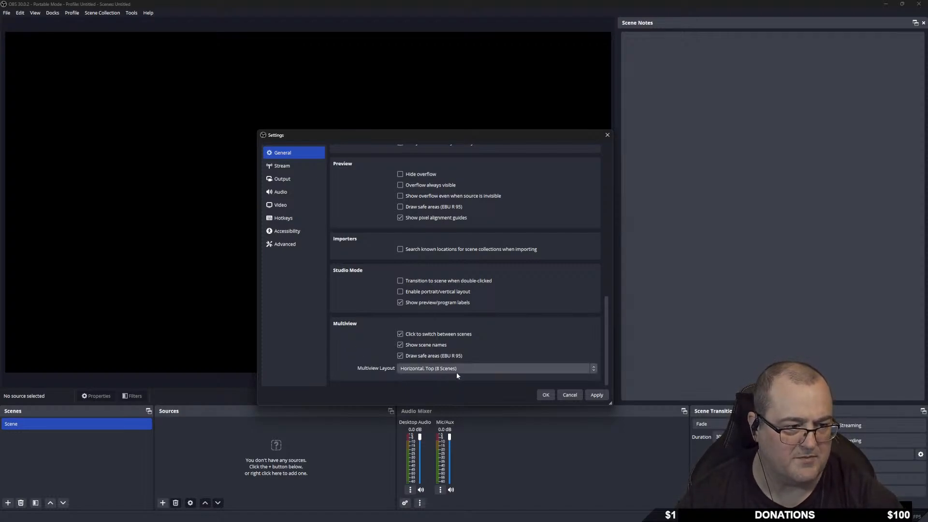
{"action": "left_click", "coordinate": [469, 370]}
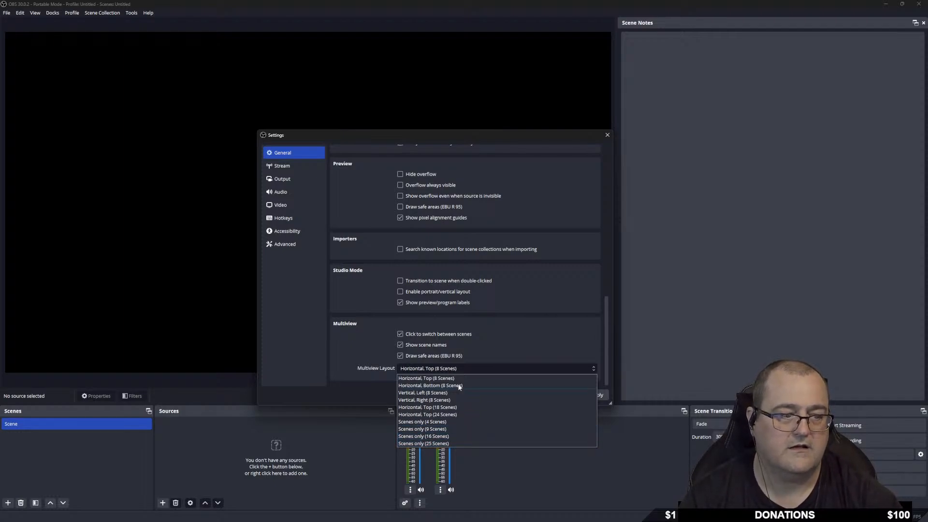
{"action": "left_click", "coordinate": [467, 365]}
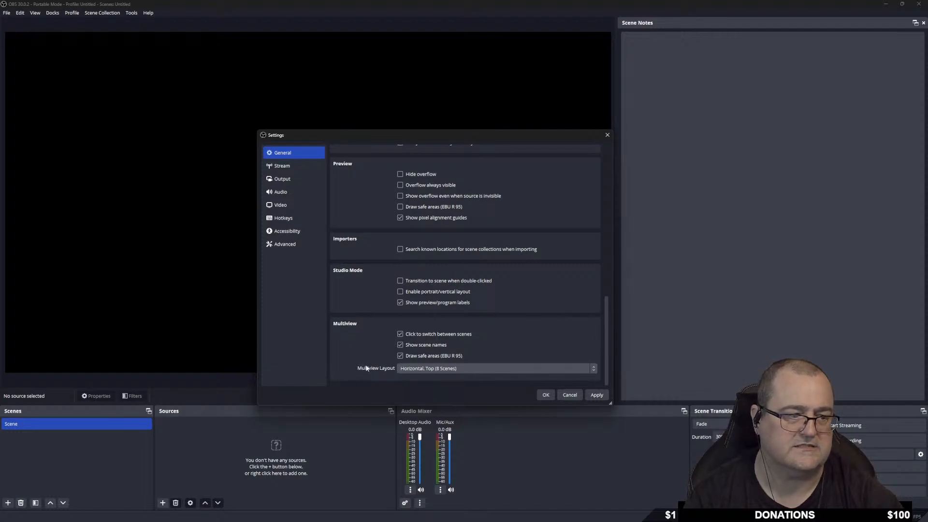
{"action": "left_click", "coordinate": [284, 166]}
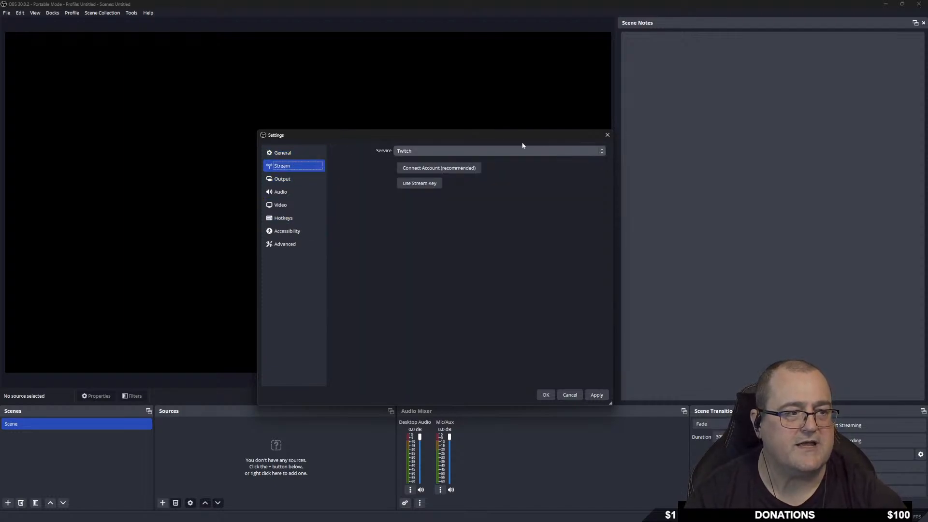
{"action": "left_click", "coordinate": [432, 155]}
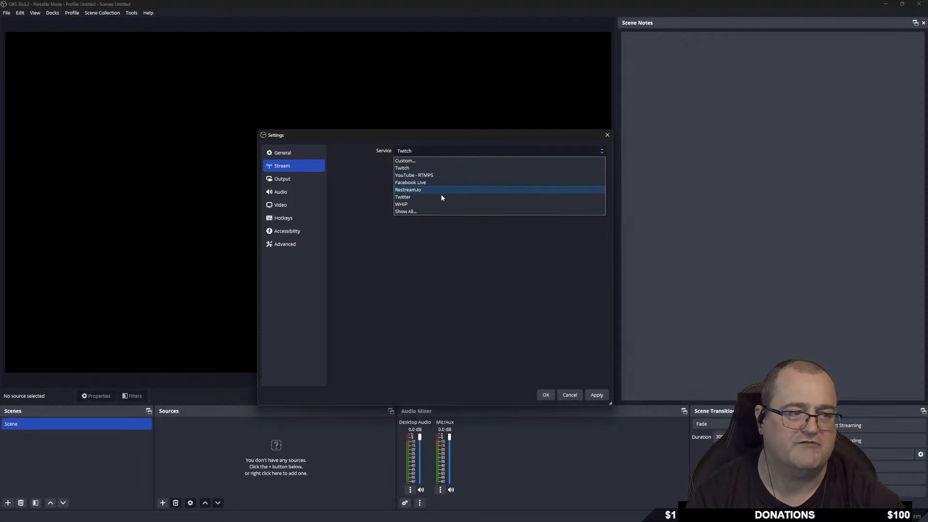
{"action": "left_click", "coordinate": [401, 211]}
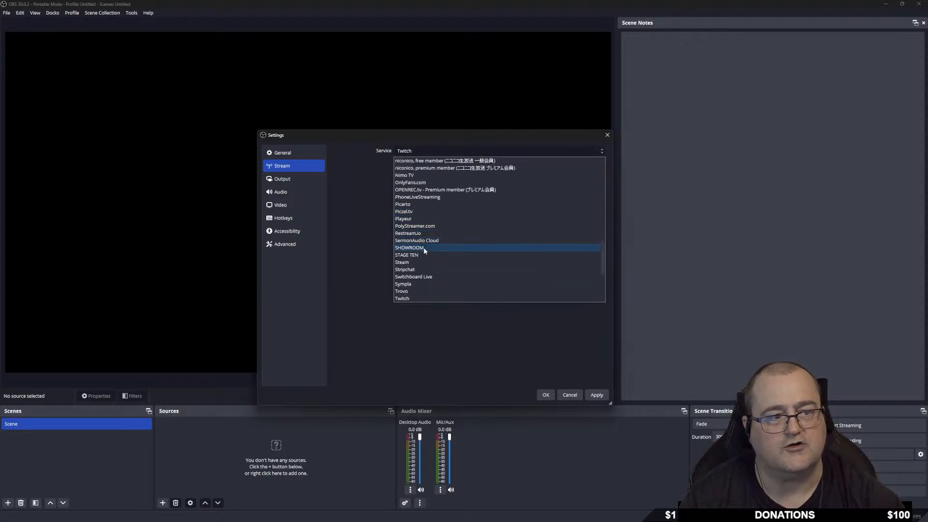
{"action": "scroll", "coordinate": [443, 196], "scroll_direction": "down", "scroll_amount": 5}
{"action": "scroll", "coordinate": [443, 218], "scroll_direction": "down", "scroll_amount": 2}
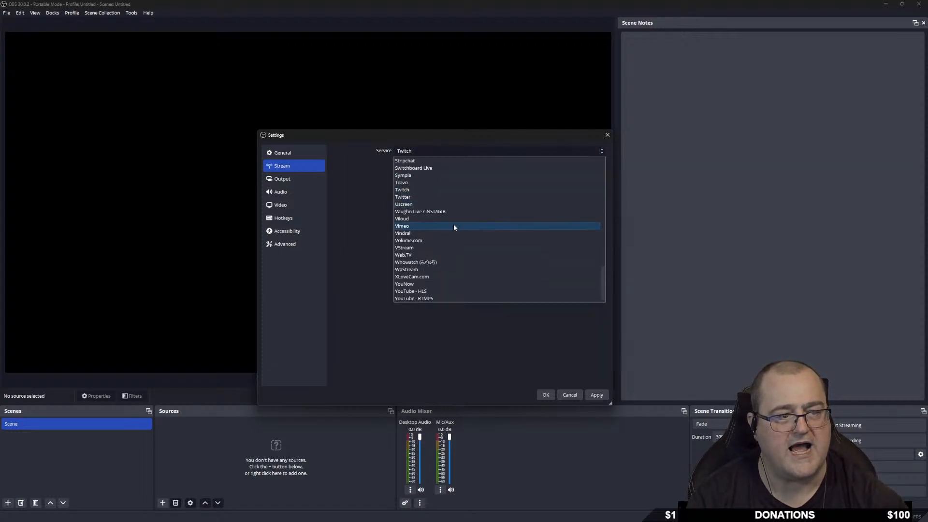
{"action": "scroll", "coordinate": [427, 274], "scroll_direction": "up", "scroll_amount": 10}
{"action": "scroll", "coordinate": [434, 242], "scroll_direction": "up", "scroll_amount": 10}
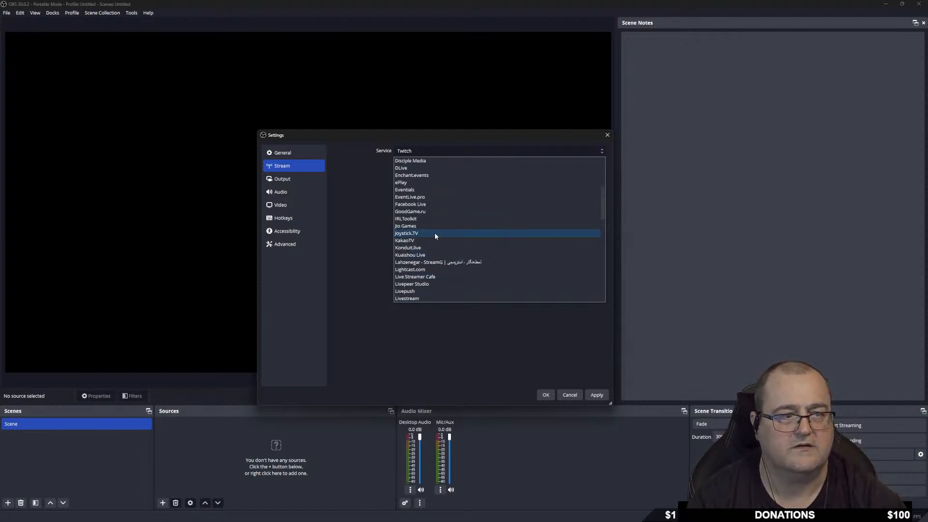
{"action": "left_click", "coordinate": [424, 149]}
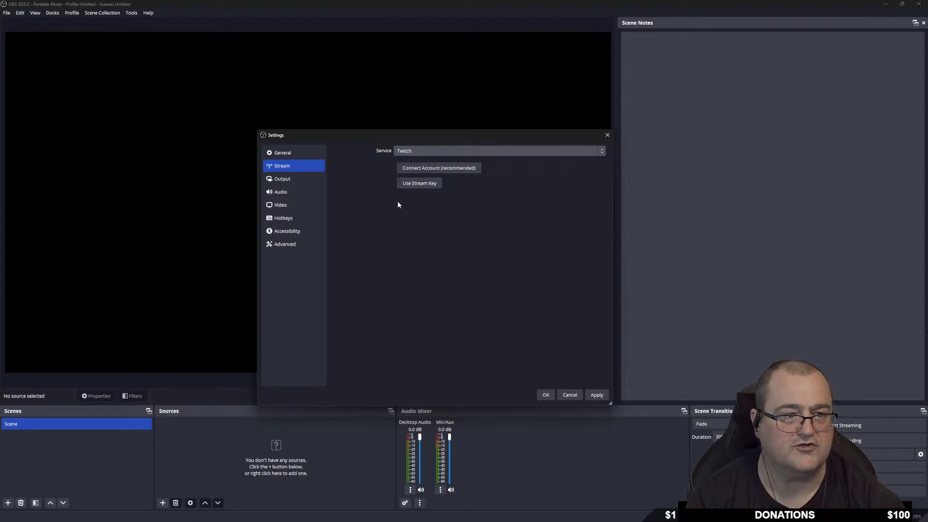
{"action": "left_click", "coordinate": [285, 180]}
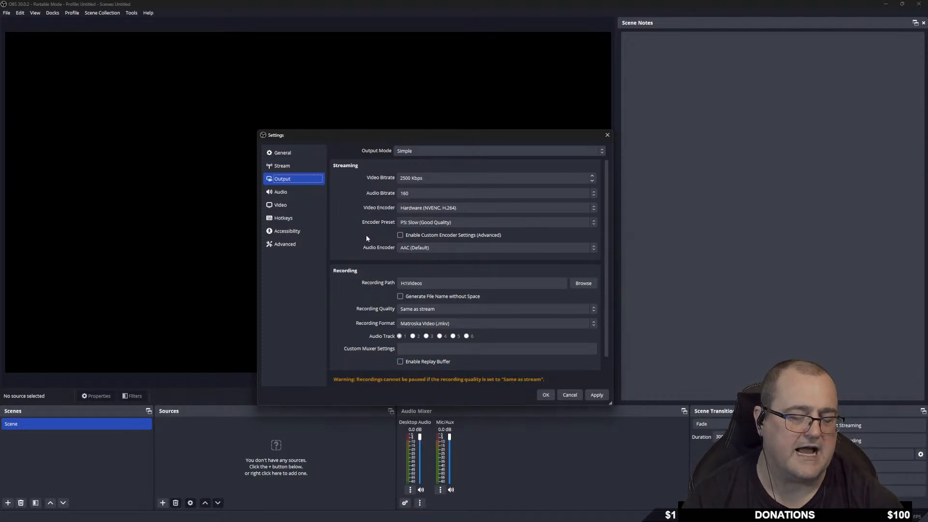
Bring the Chrome window forward and open a new Google search tab.
{"action": "mouse_move", "coordinate": [550, 518]}
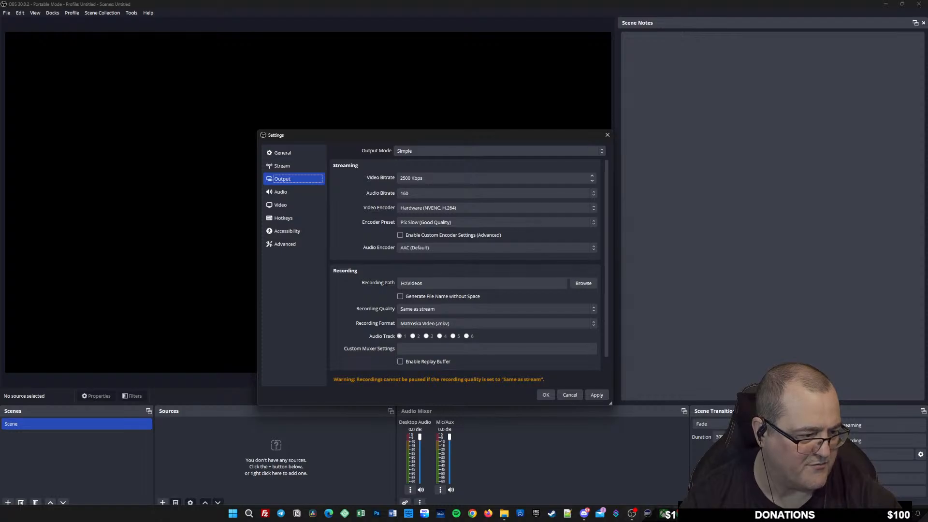
{"action": "left_click", "coordinate": [679, 513]}
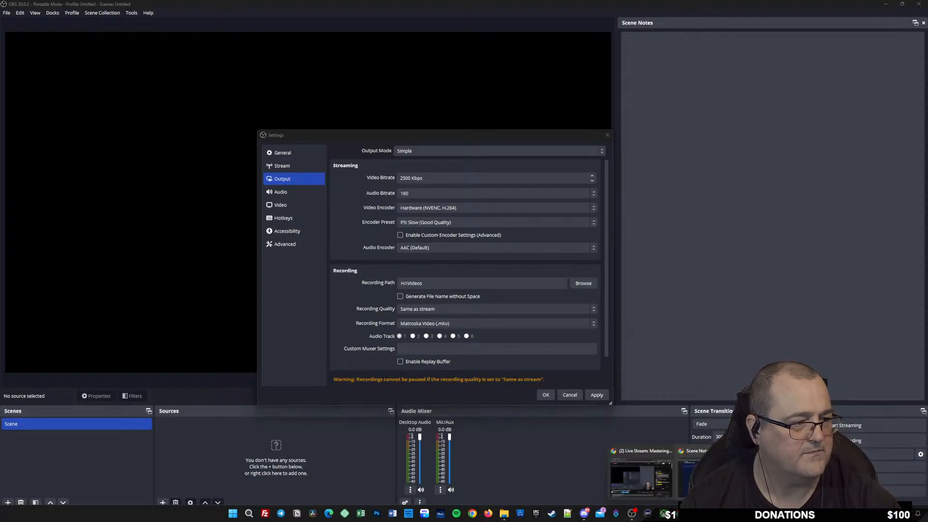
{"action": "left_click", "coordinate": [692, 476]}
{"action": "left_click", "coordinate": [503, 7]}
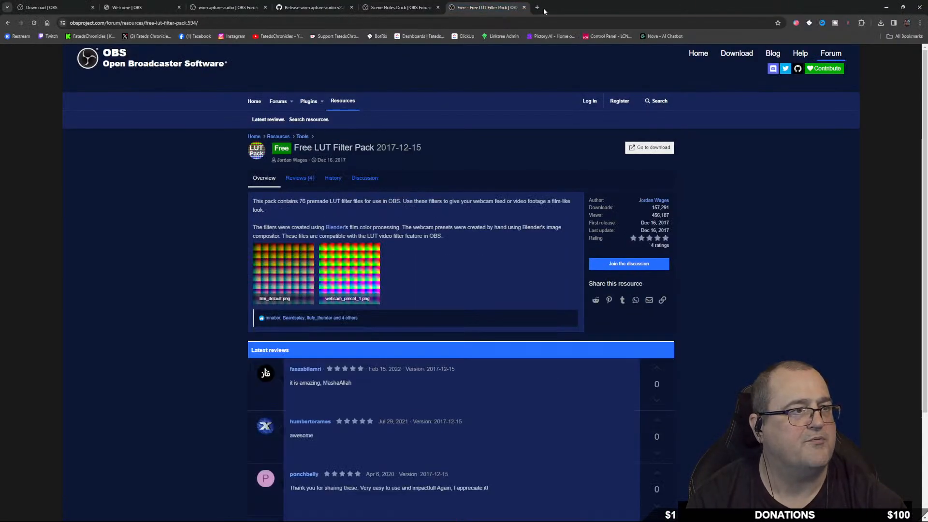
{"action": "left_click", "coordinate": [538, 8]}
{"action": "left_click", "coordinate": [419, 157]}
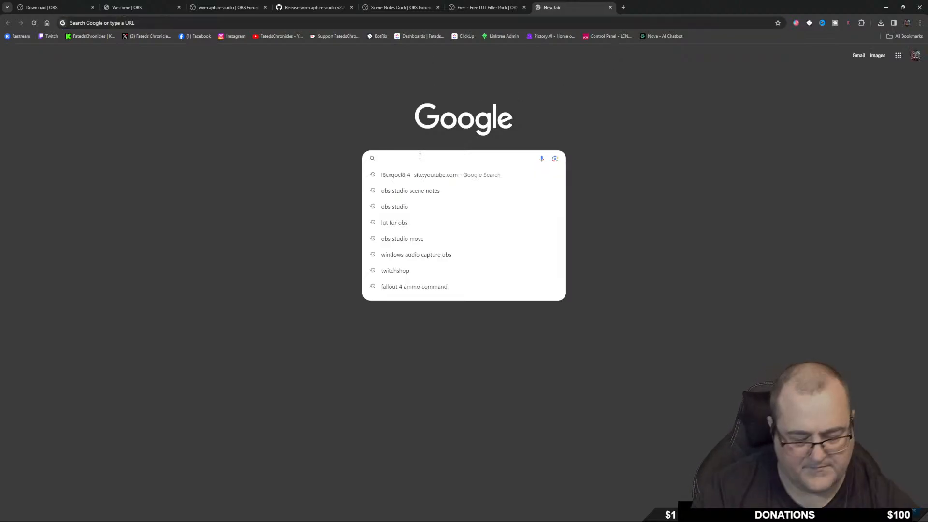
Search 'speedtest', open Speedtest by Ookla, accept its privacy consent and dismiss the location prompt.
{"action": "type", "text": "speedtest"}
{"action": "key", "text": "Return"}
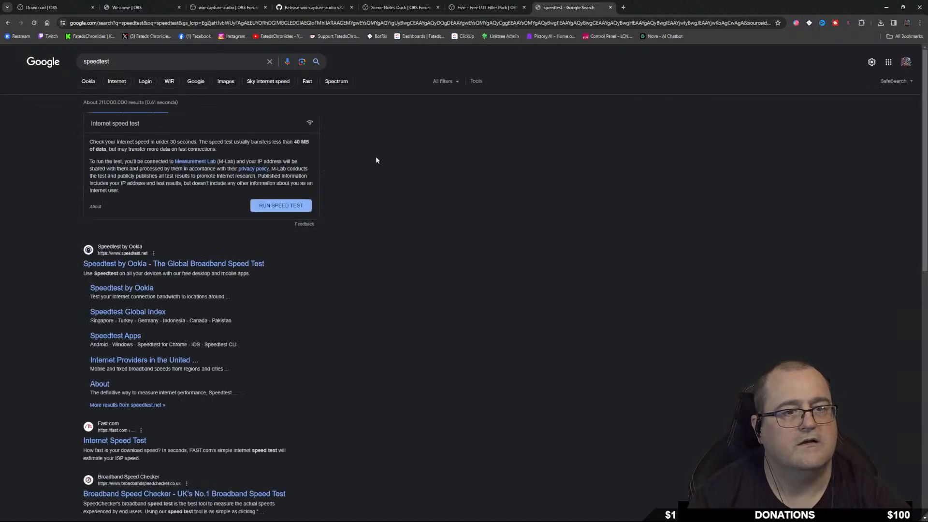
{"action": "left_click", "coordinate": [131, 265]}
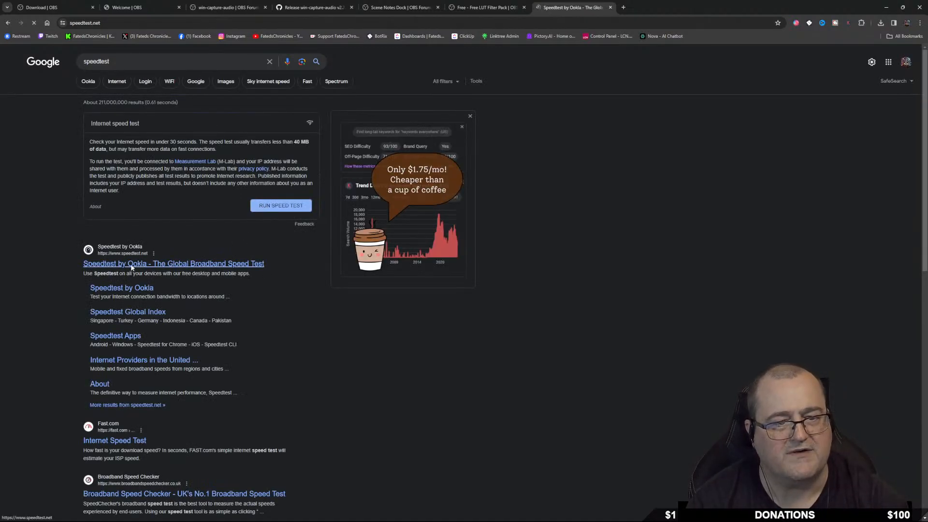
{"action": "left_click", "coordinate": [552, 236]}
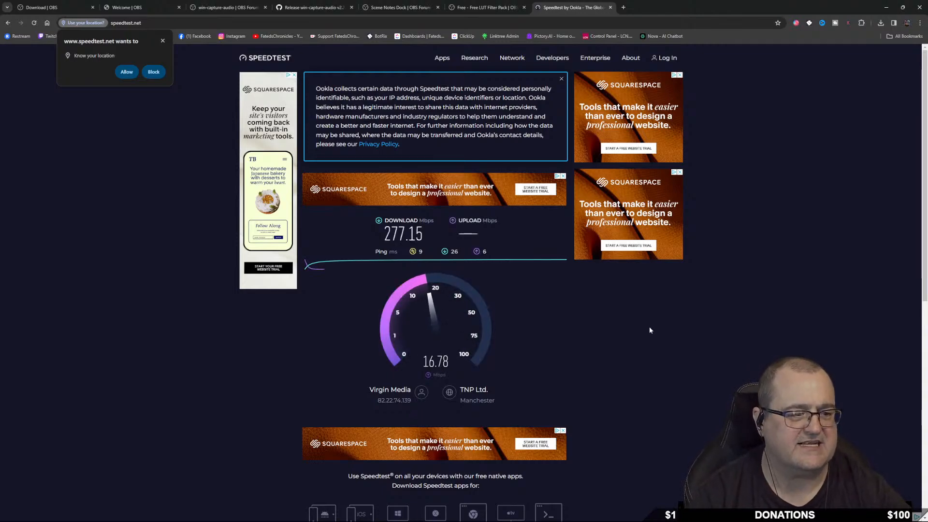
{"action": "left_click", "coordinate": [162, 41]}
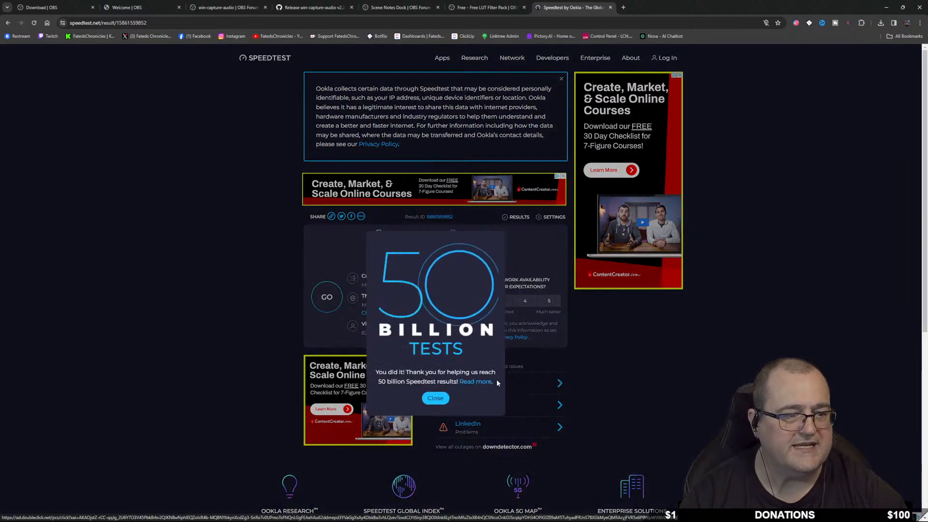
Dismiss the 50 Billion Tests popup to read the 277.15 Mbps download and 22.25 Mbps upload, then minimize Chrome.
{"action": "left_click", "coordinate": [434, 398]}
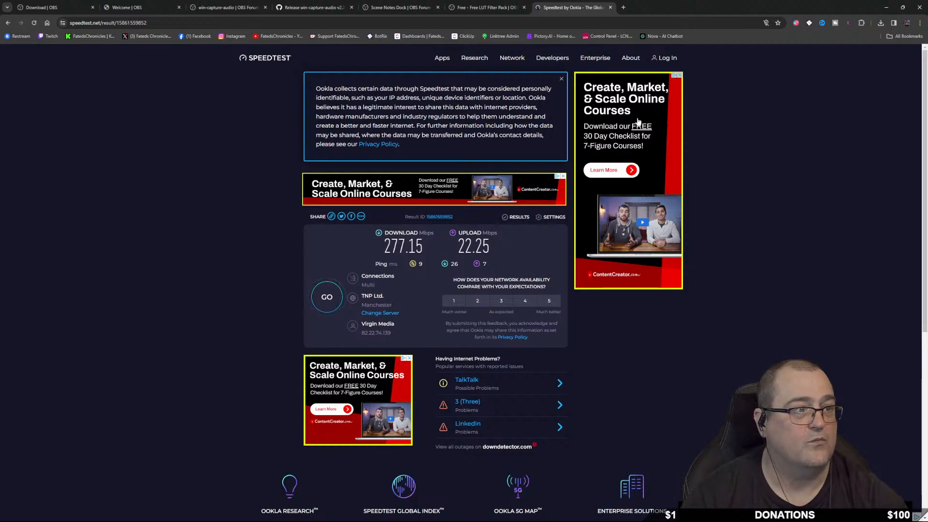
{"action": "left_click", "coordinate": [886, 7]}
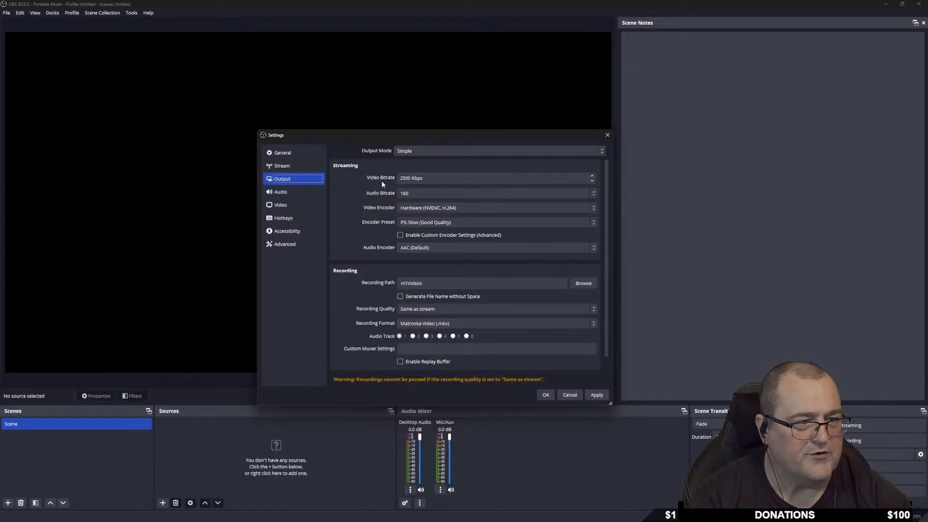
Replace the 2500 video bitrate value with 6000 Kbps in the Output settings.
{"action": "left_click_drag", "start_coordinate": [411, 179], "coordinate": [386, 178]}
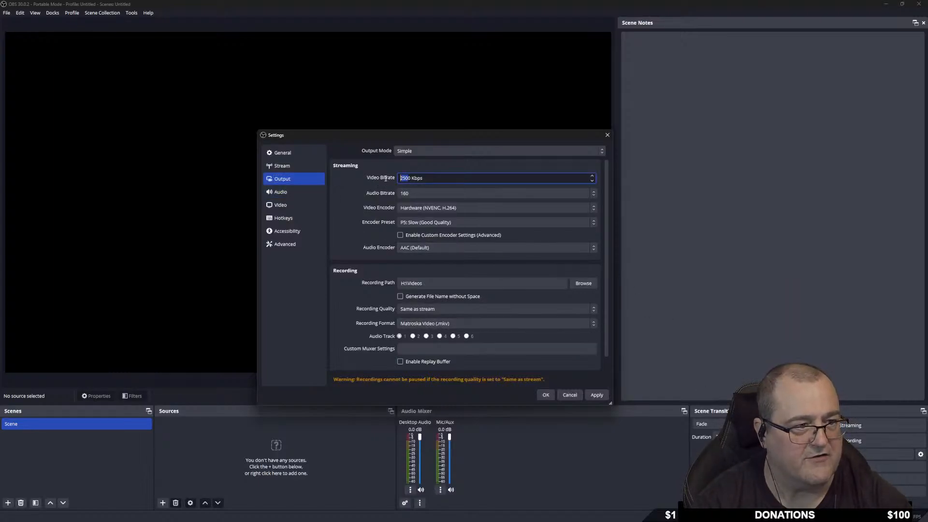
{"action": "double_click", "coordinate": [411, 178]}
{"action": "left_click", "coordinate": [414, 180]}
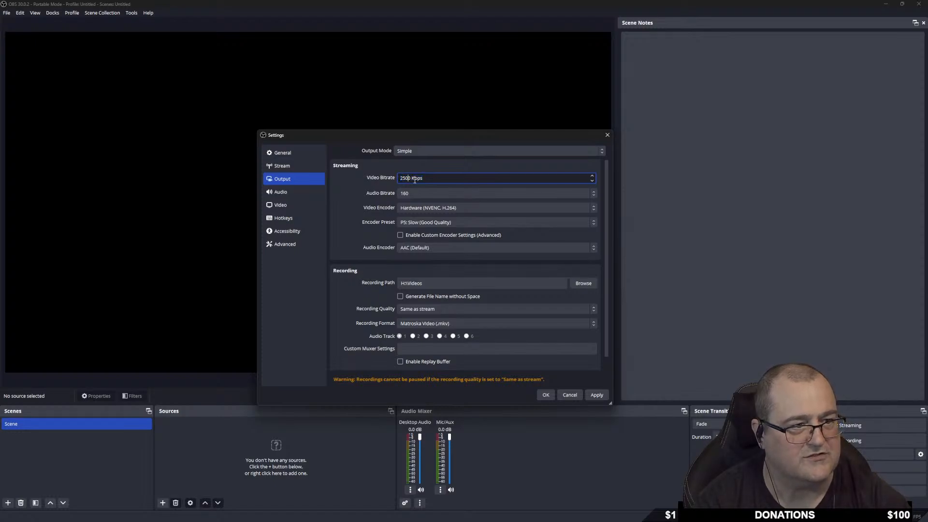
{"action": "left_click_drag", "start_coordinate": [411, 178], "coordinate": [397, 179]}
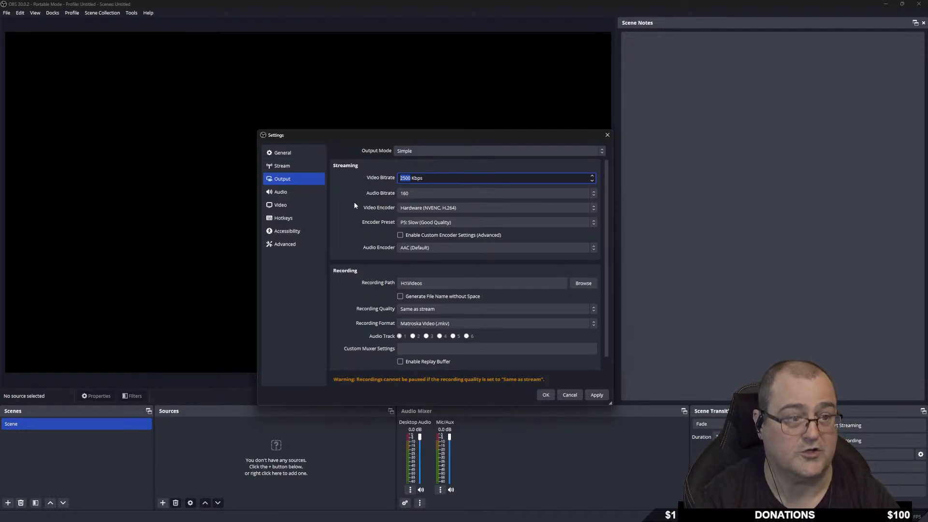
{"action": "type", "text": "600"}
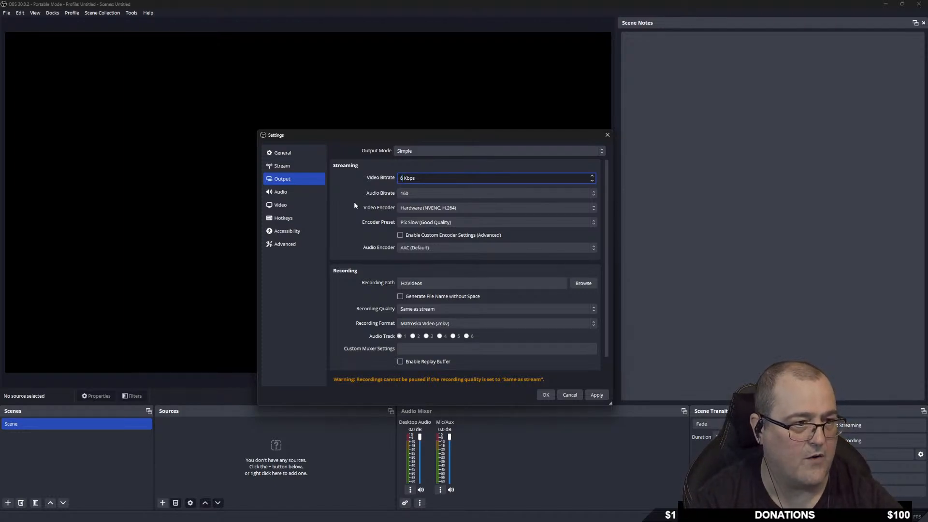
{"action": "type", "text": "0"}
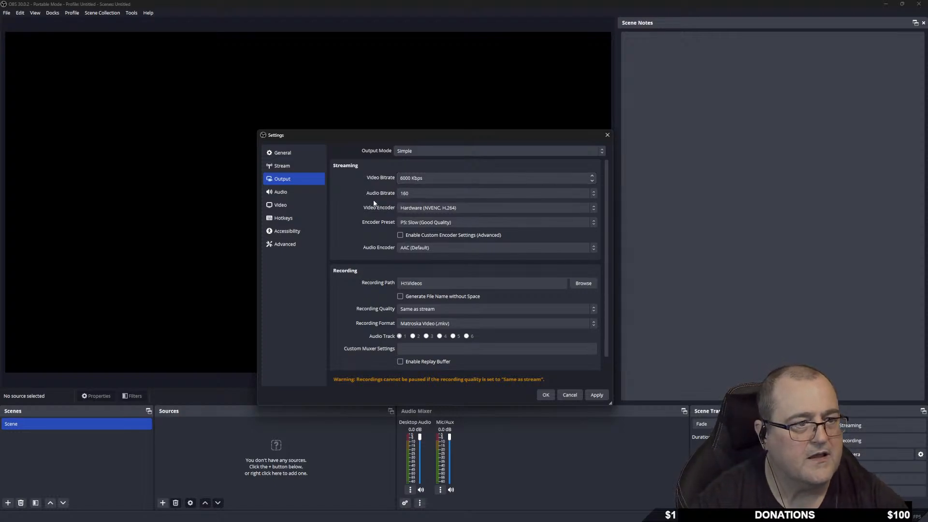
{"action": "left_click", "coordinate": [417, 194]}
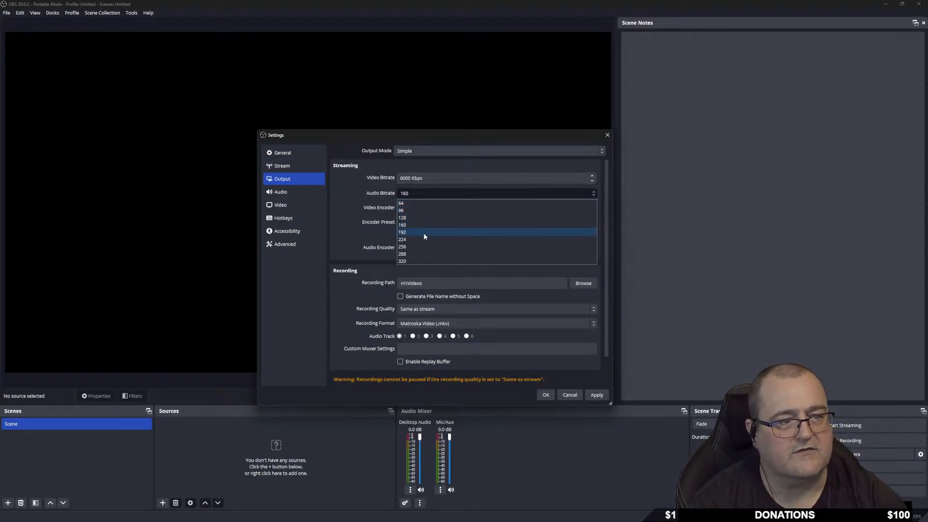
Set audio bitrate to 320 and pick Hardware (NVENC, H.264) as the streaming video encoder.
{"action": "left_click", "coordinate": [408, 260]}
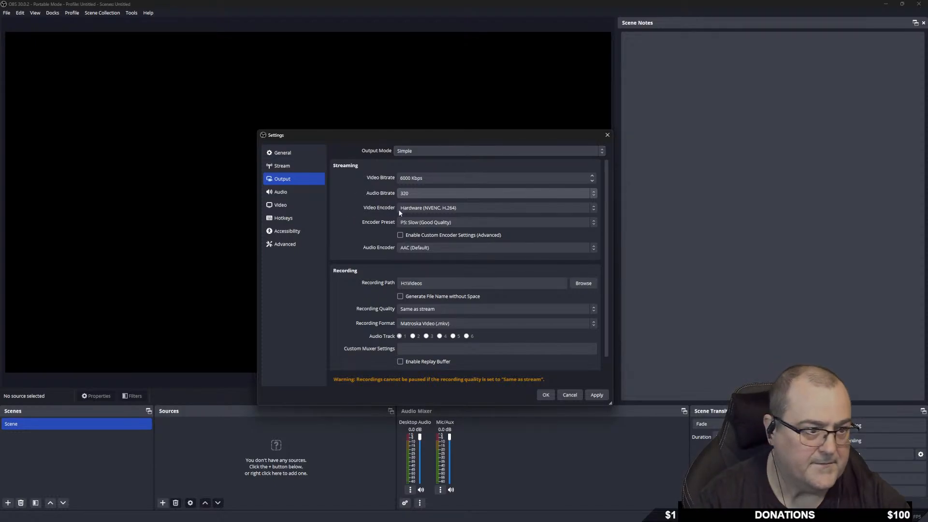
{"action": "left_click", "coordinate": [491, 207]}
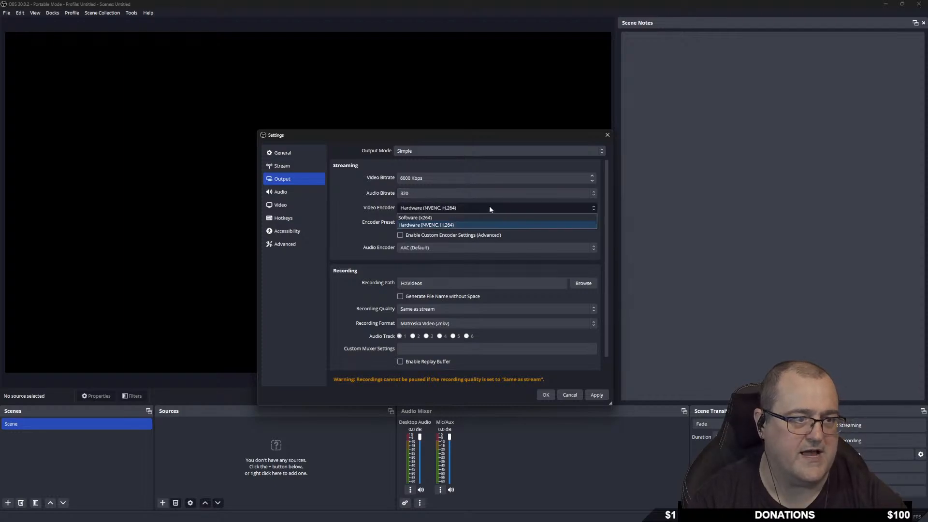
{"action": "left_click", "coordinate": [443, 218]}
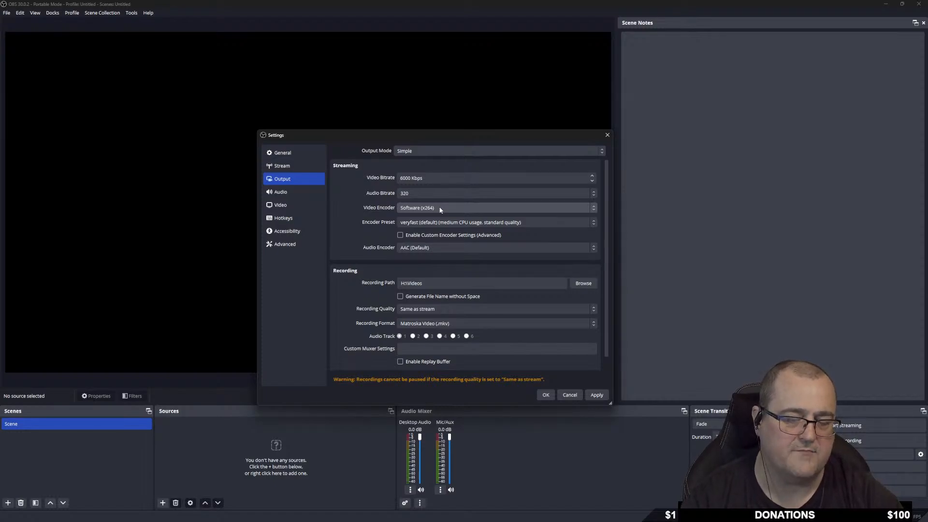
{"action": "left_click", "coordinate": [440, 210]}
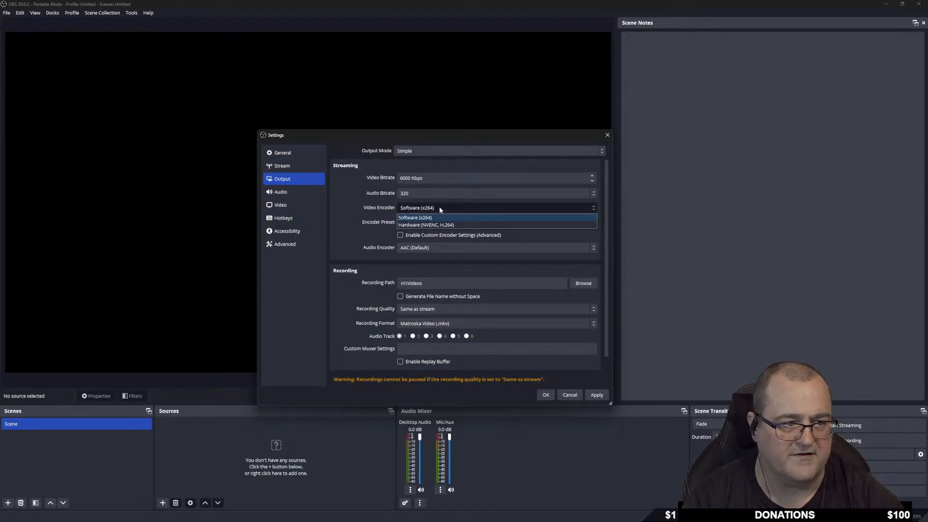
{"action": "left_click", "coordinate": [409, 226]}
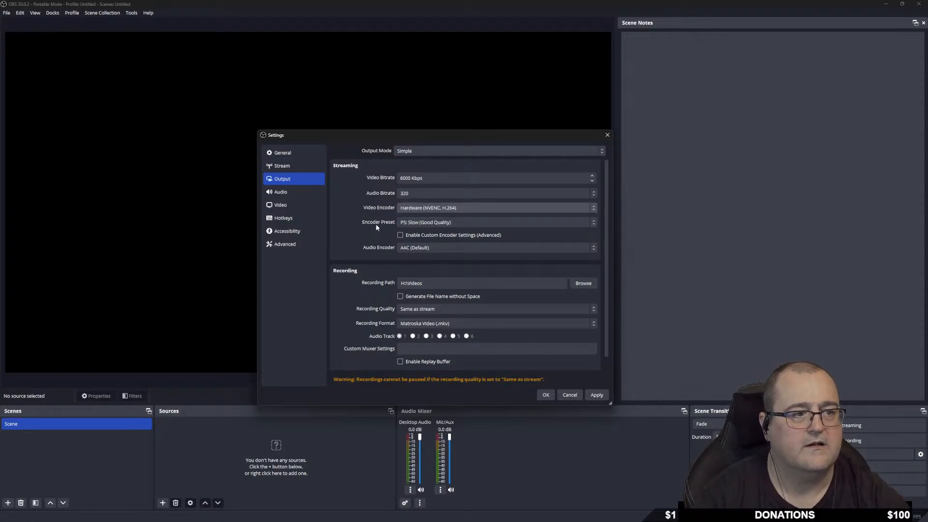
{"action": "left_click", "coordinate": [466, 222]}
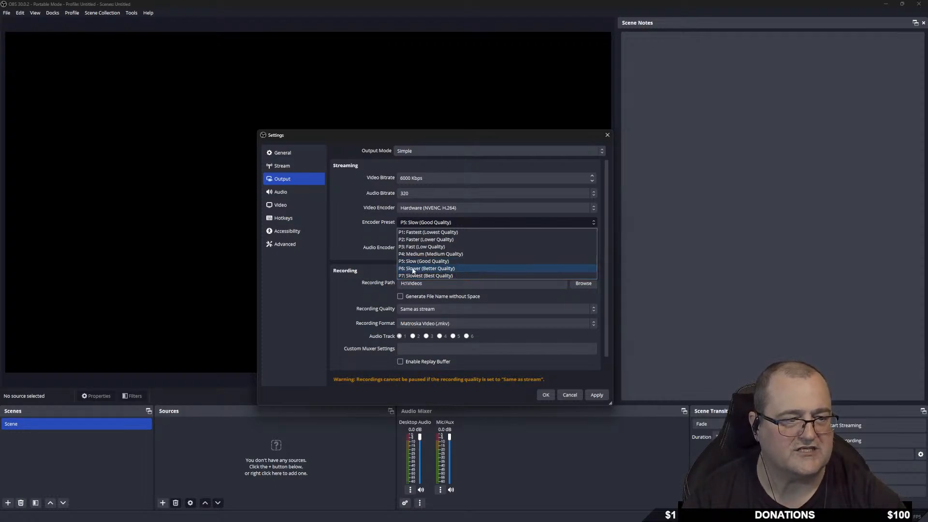
Choose the P6: Slower (Better Quality) preset and keep AAC (Default) as audio encoder.
{"action": "left_click", "coordinate": [462, 270]}
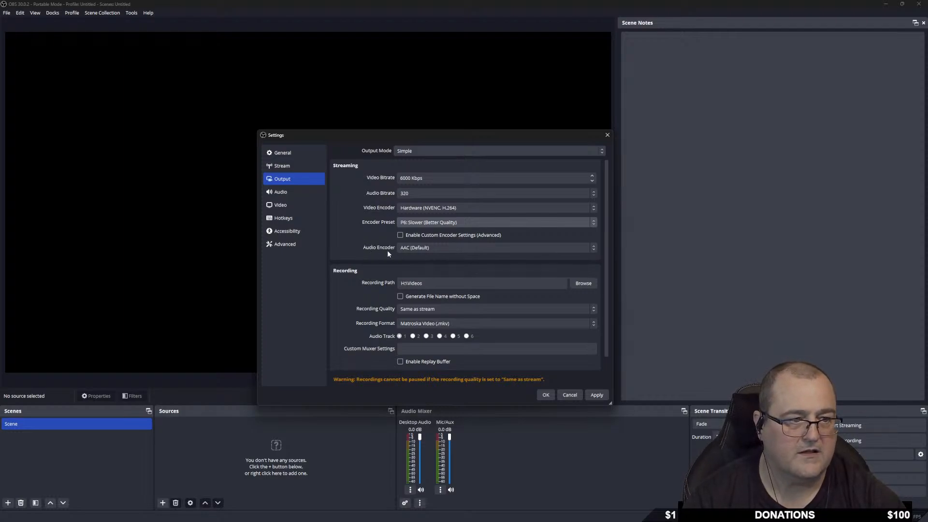
{"action": "left_click", "coordinate": [439, 248]}
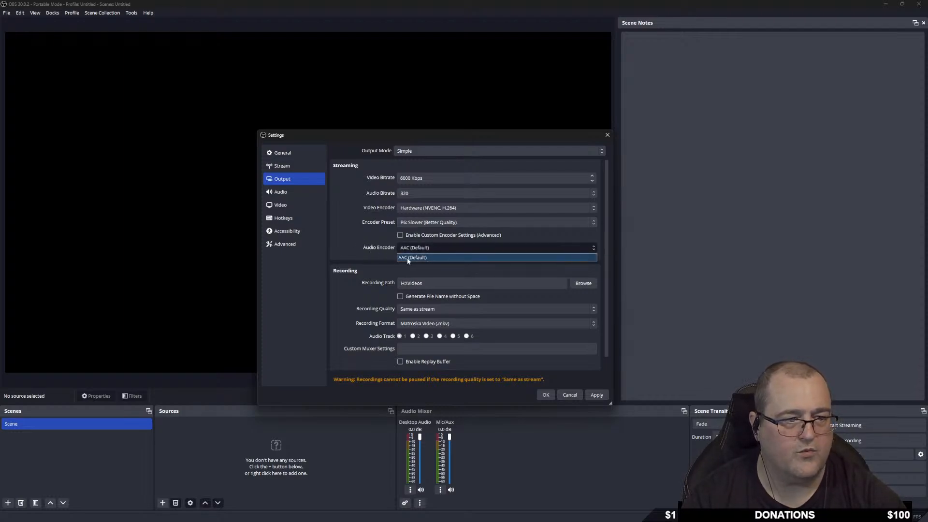
{"action": "left_click", "coordinate": [489, 265]}
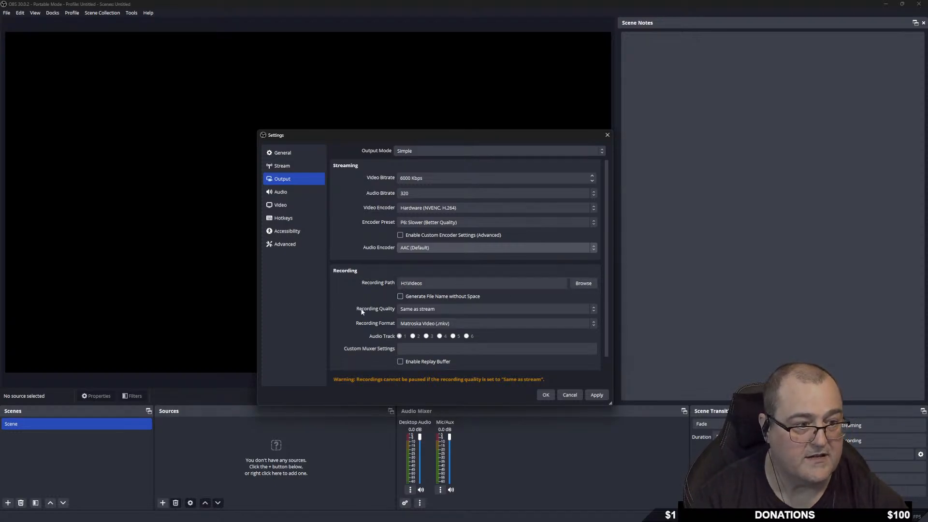
{"action": "left_click", "coordinate": [441, 308]}
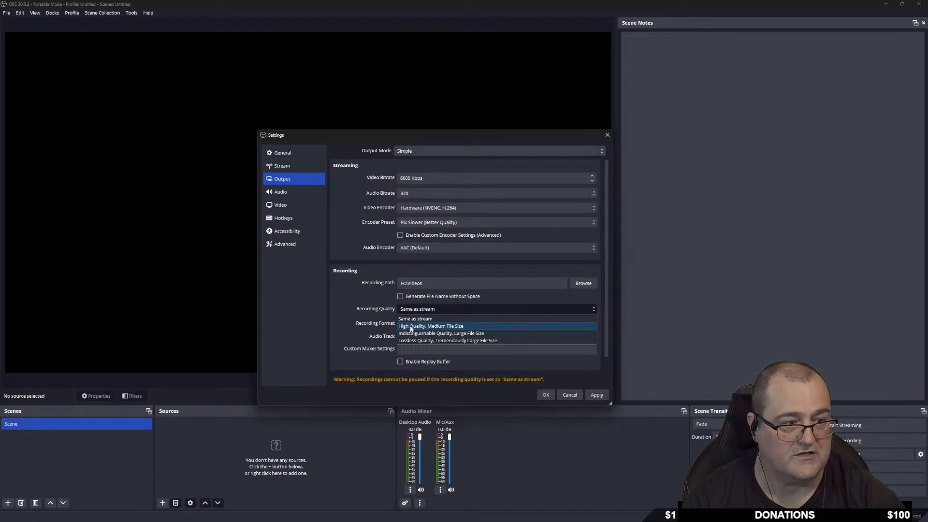
Set recording quality to High Quality, Medium File Size, keeping Matroska Video (.mkv) format.
{"action": "left_click", "coordinate": [459, 327]}
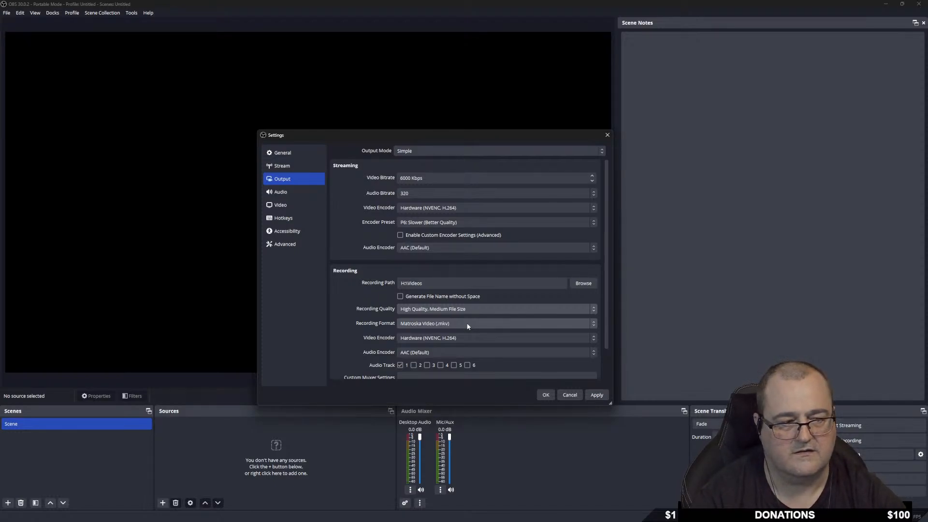
{"action": "left_click", "coordinate": [467, 326]}
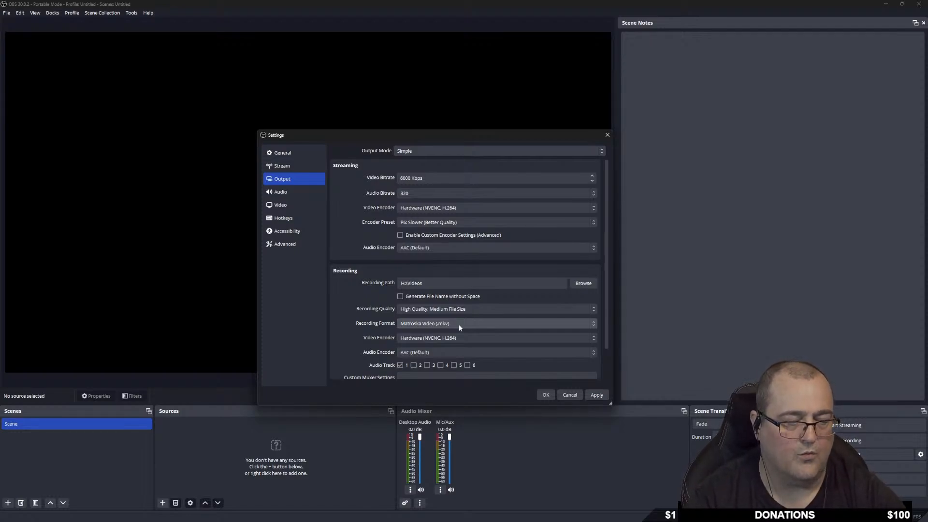
{"action": "left_click", "coordinate": [289, 244]}
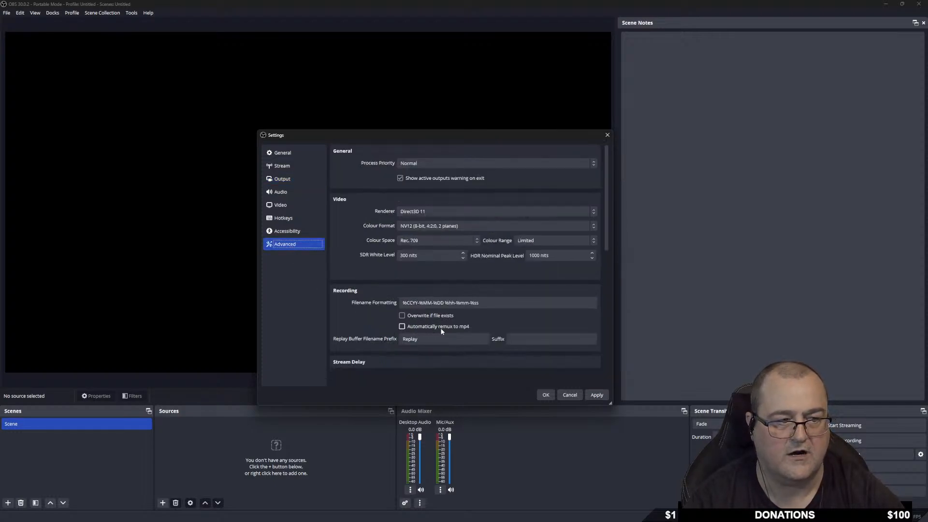
Tick Automatically remux to mp4 on the Advanced page, then go back to Output.
{"action": "left_click", "coordinate": [402, 327]}
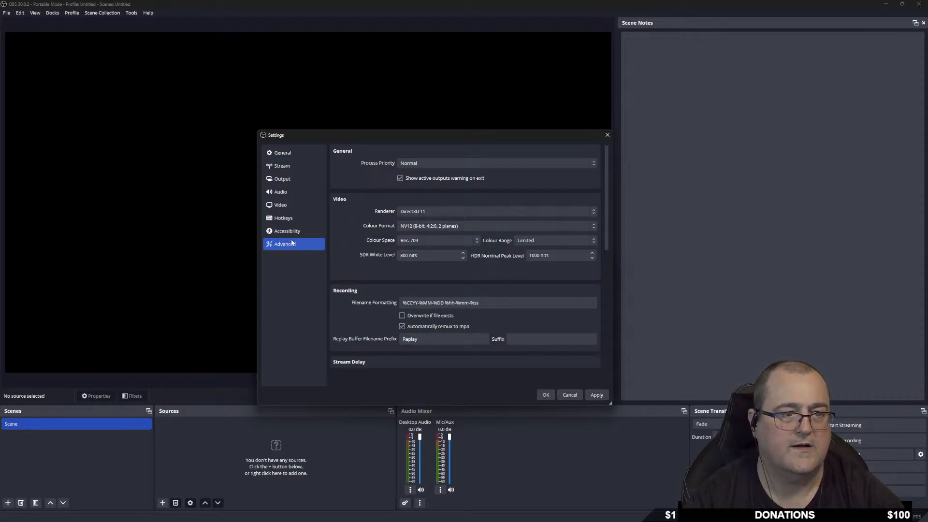
{"action": "left_click", "coordinate": [293, 179]}
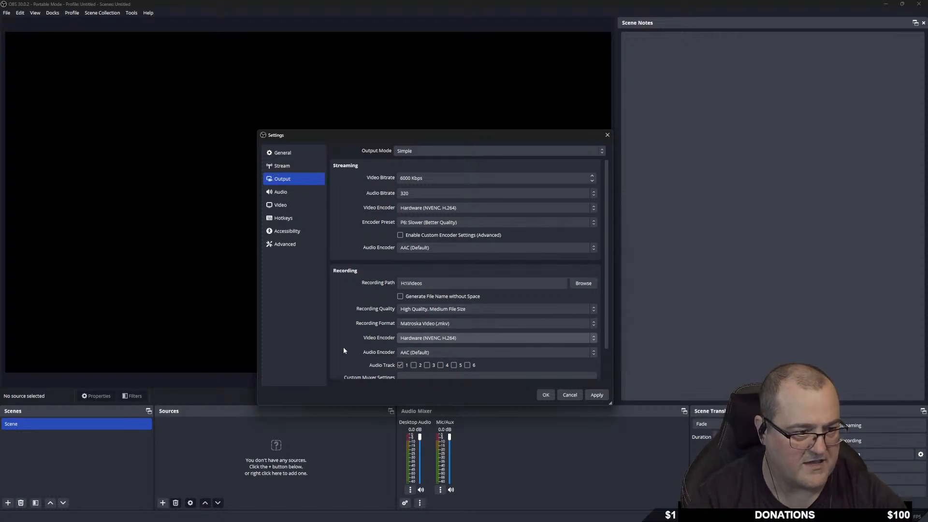
{"action": "scroll", "coordinate": [344, 351], "scroll_direction": "down", "scroll_amount": 1}
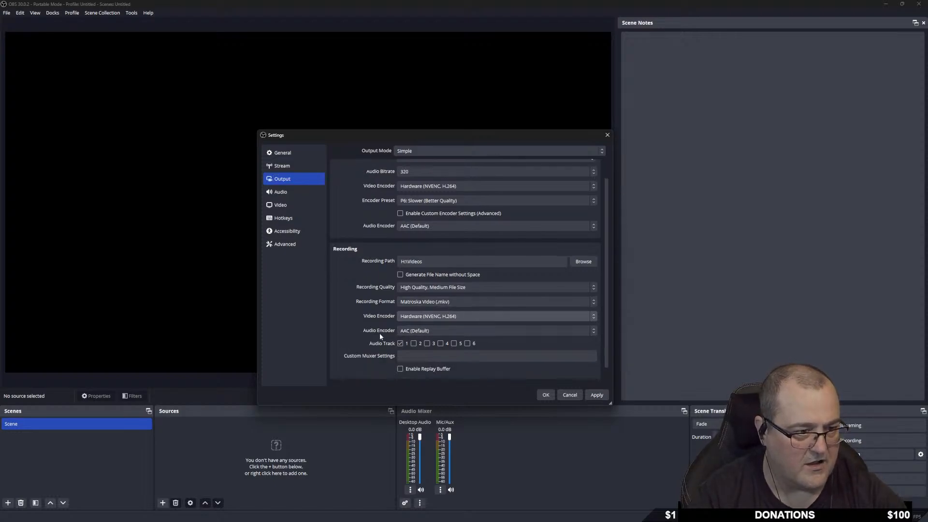
Keep AAC (Default) for recording audio and change Output Mode from Simple to Advanced.
{"action": "left_click", "coordinate": [454, 330]}
{"action": "left_click", "coordinate": [453, 331]}
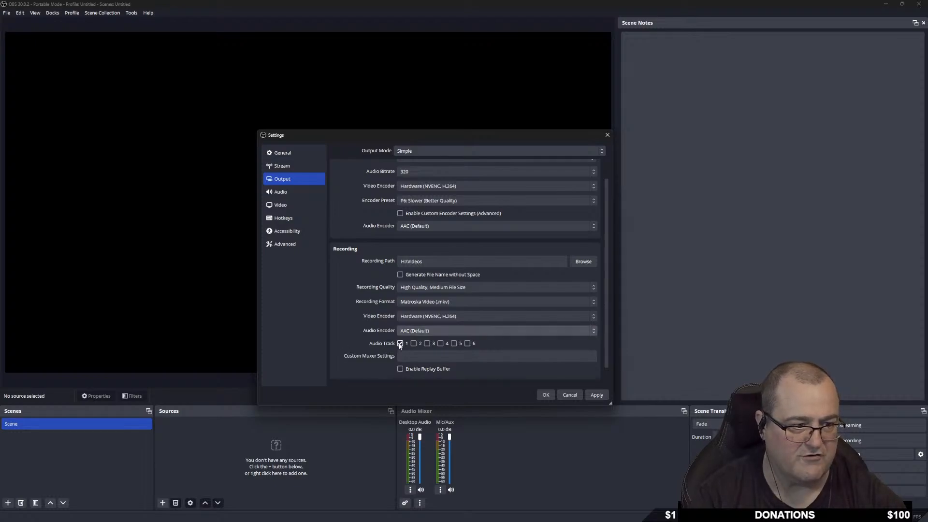
{"action": "scroll", "coordinate": [386, 374], "scroll_direction": "down", "scroll_amount": 1}
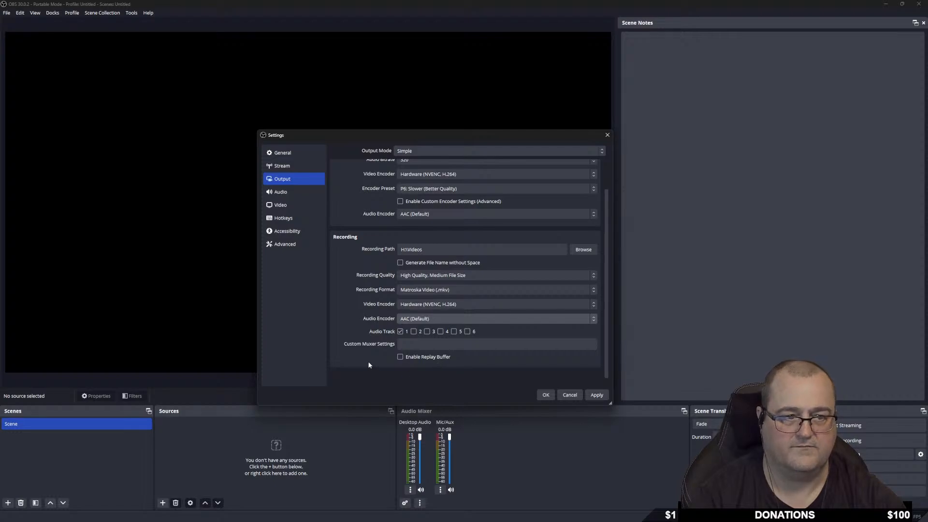
{"action": "scroll", "coordinate": [360, 348], "scroll_direction": "up", "scroll_amount": 3}
{"action": "left_click", "coordinate": [440, 152]}
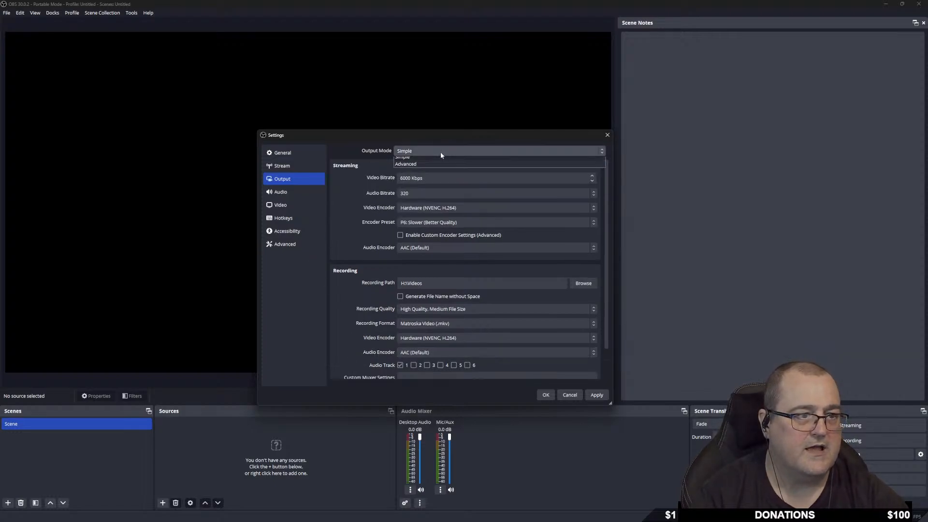
{"action": "left_click", "coordinate": [431, 168]}
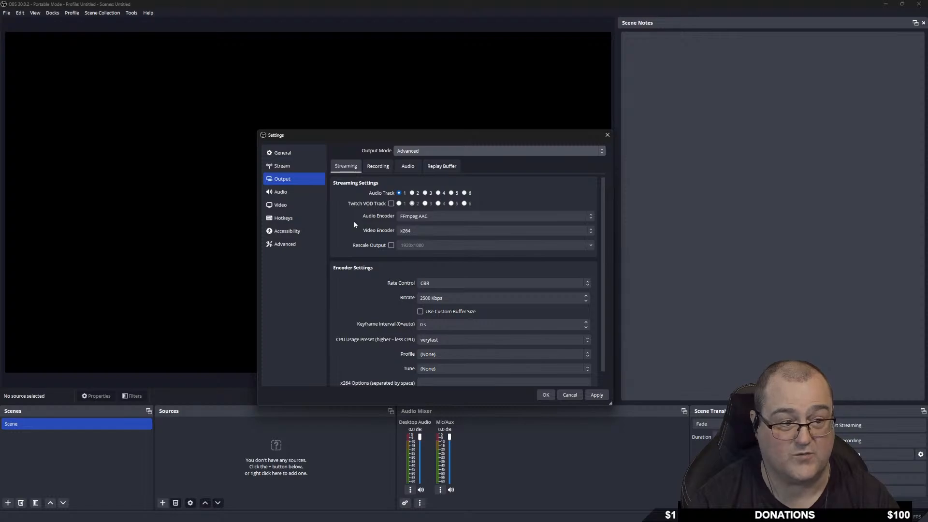
Enable the Twitch VOD Track on audio track 2 in the Streaming tab.
{"action": "left_click", "coordinate": [391, 204]}
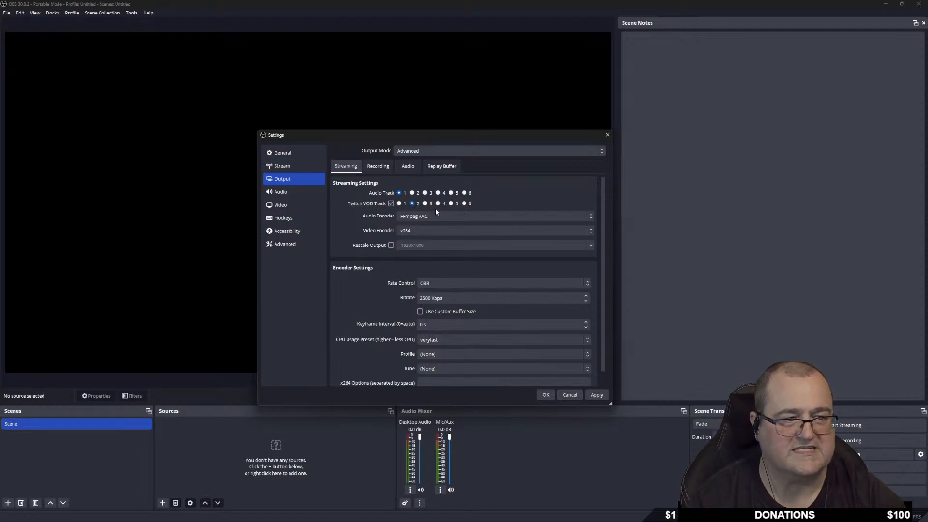
Select a Twitch VOD Track radio button to assign its audio track.
{"action": "left_click", "coordinate": [464, 204]}
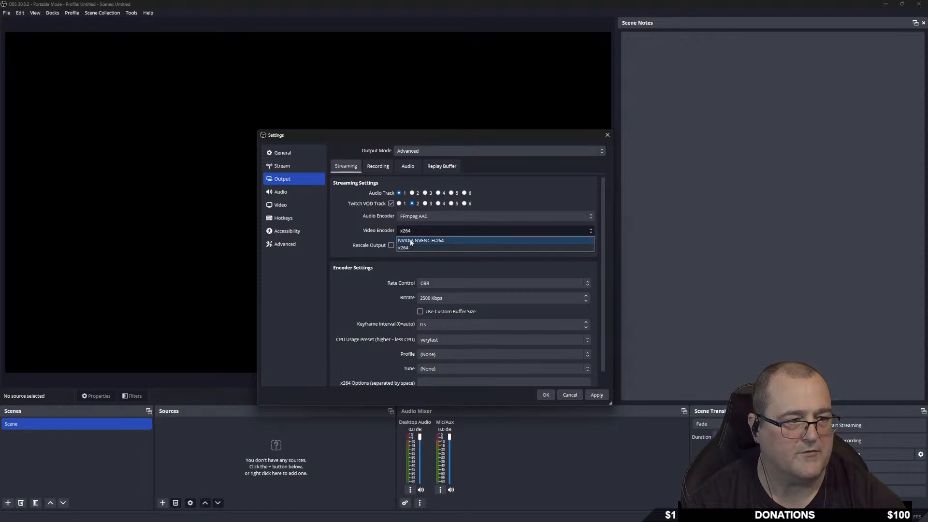
Switch streaming to NVIDIA NVENC H.264, bitrate 6000, keyframe interval 2, preset P6: Slower (Better Quality).
{"action": "left_click", "coordinate": [435, 240]}
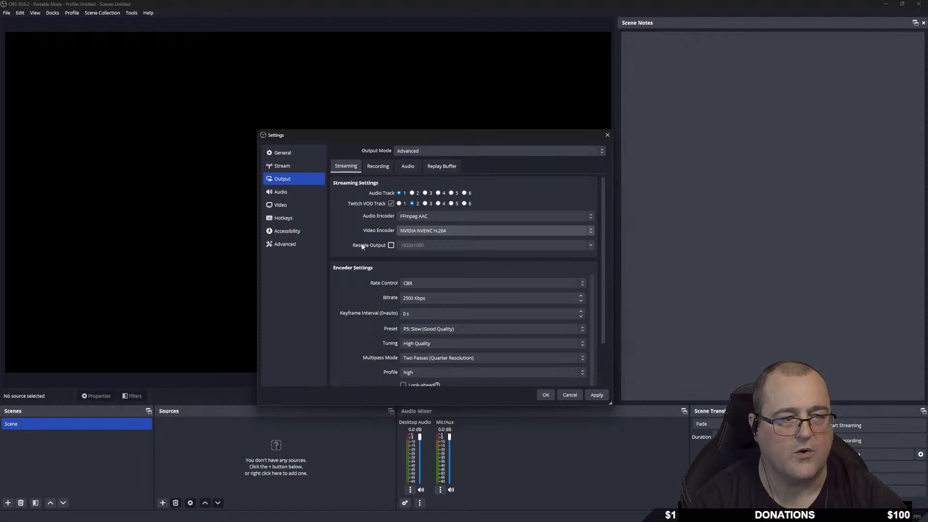
{"action": "double_click", "coordinate": [414, 298]}
{"action": "type", "text": "600"}
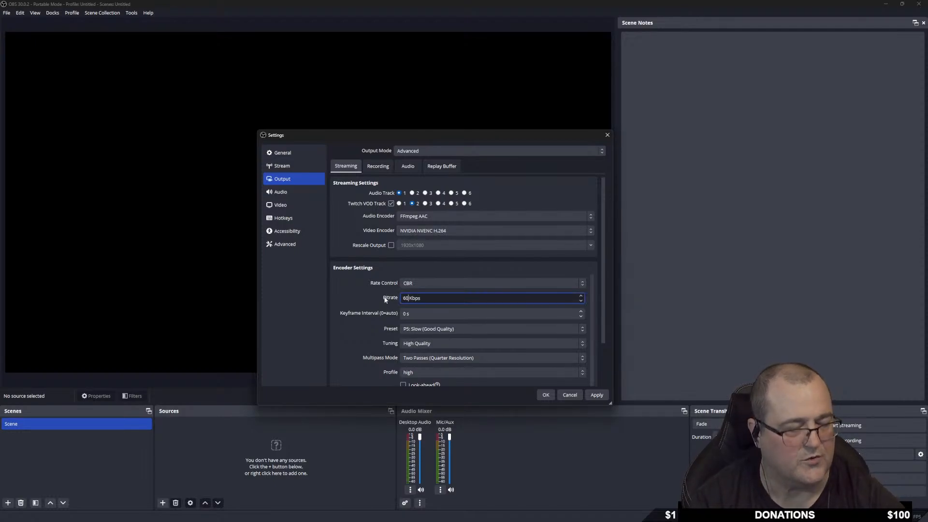
{"action": "type", "text": "0"}
{"action": "left_click", "coordinate": [346, 300]}
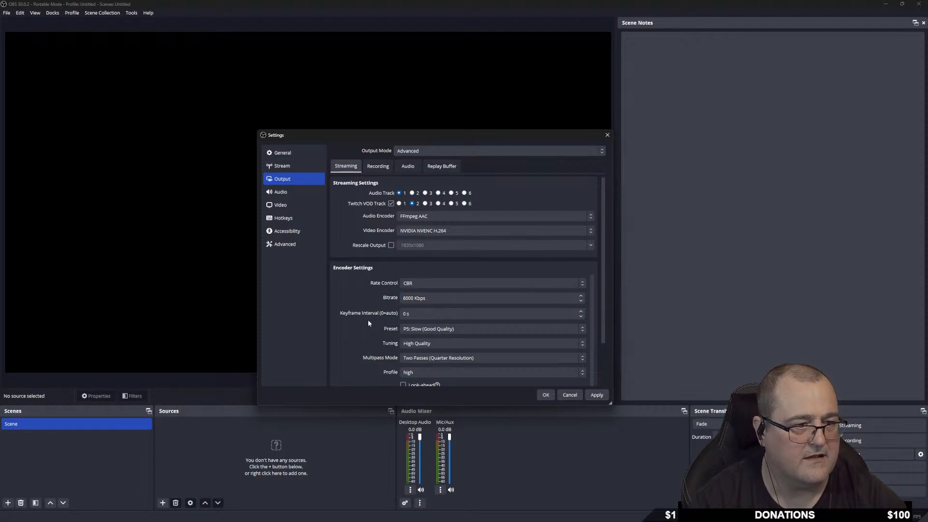
{"action": "double_click", "coordinate": [405, 314]}
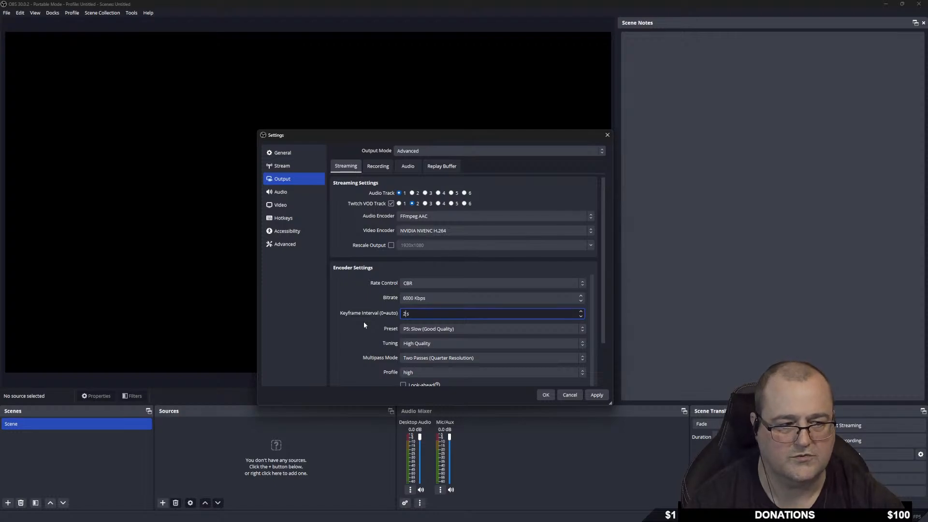
{"action": "left_click", "coordinate": [464, 329]}
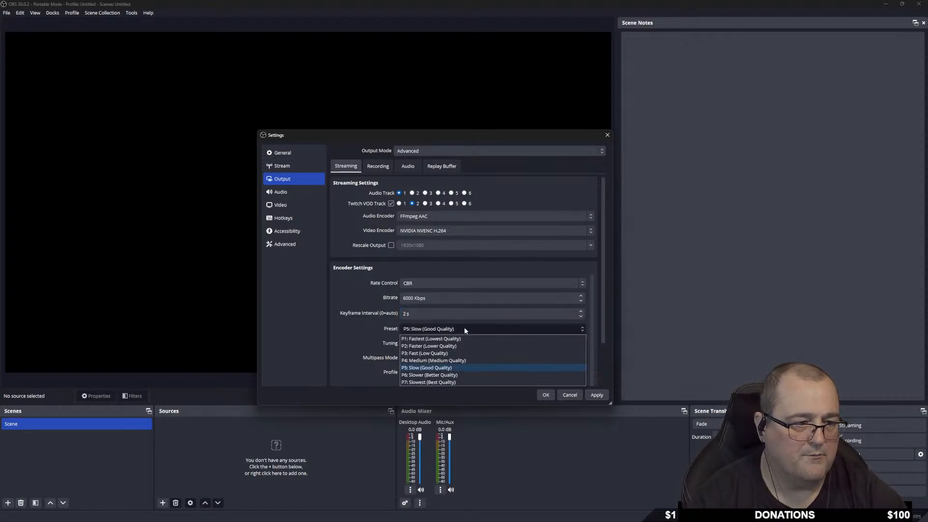
{"action": "left_click", "coordinate": [467, 375]}
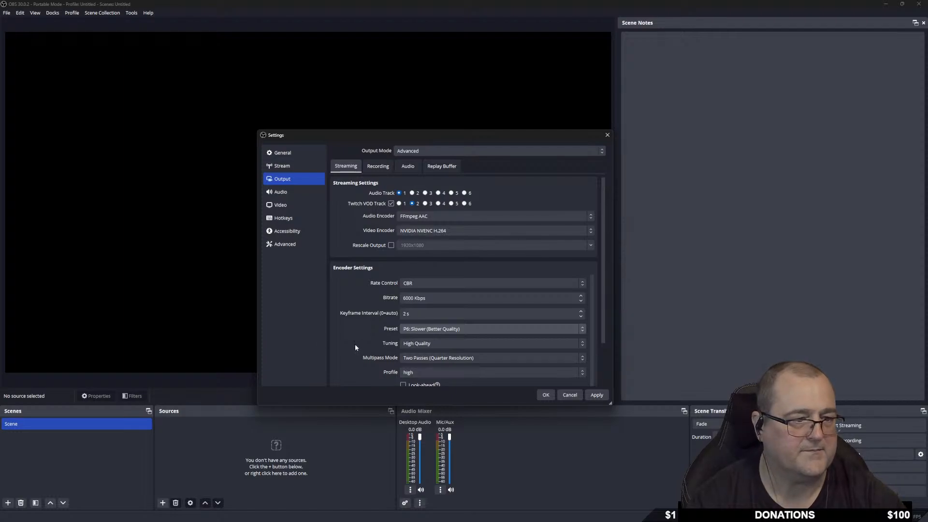
{"action": "left_click", "coordinate": [446, 343]}
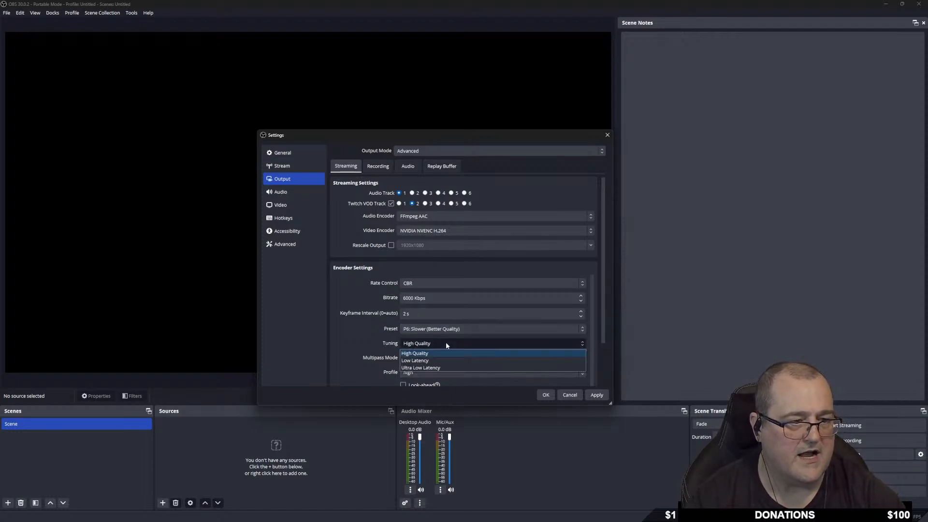
{"action": "left_click", "coordinate": [445, 341]}
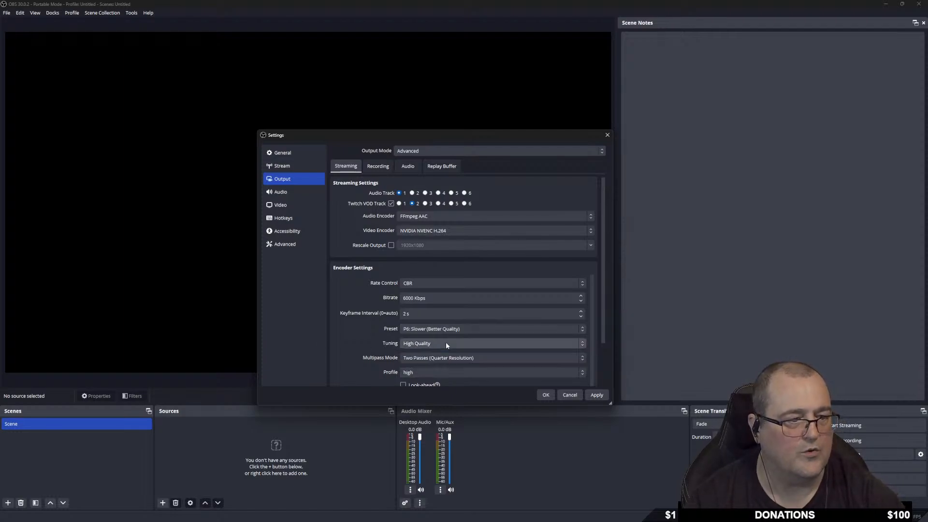
{"action": "scroll", "coordinate": [362, 342], "scroll_direction": "down", "scroll_amount": 2}
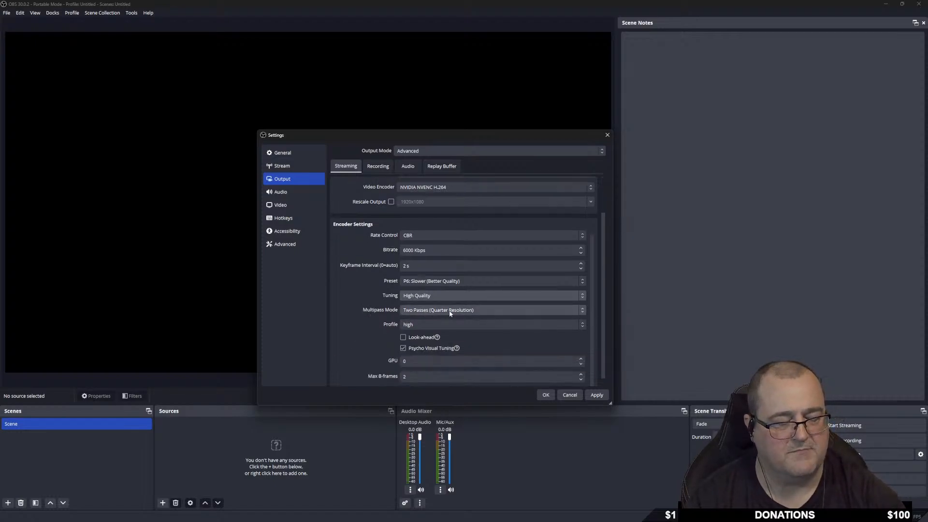
{"action": "left_click", "coordinate": [477, 309]}
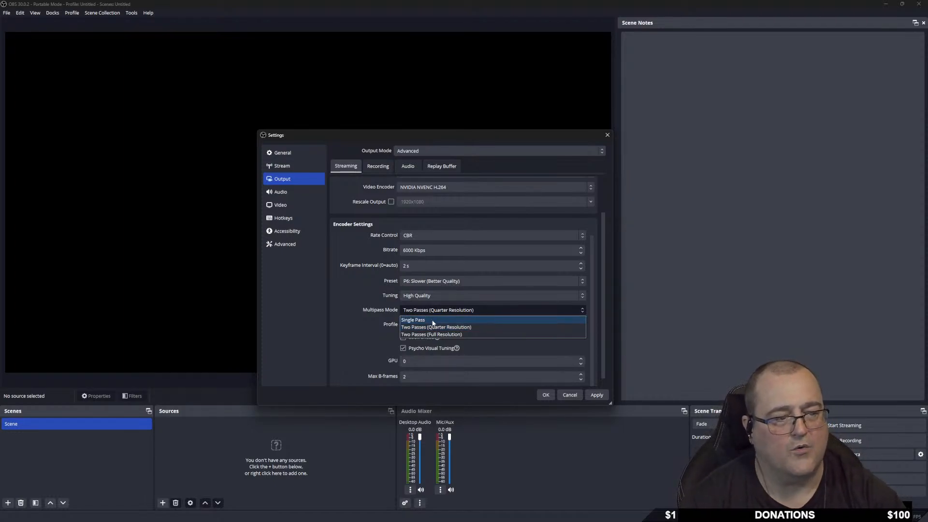
{"action": "left_click", "coordinate": [429, 320]}
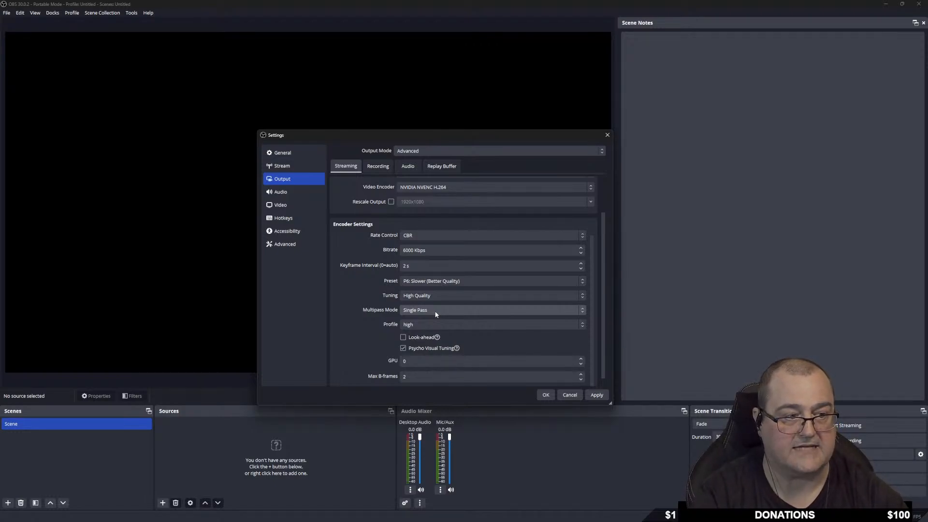
{"action": "left_click", "coordinate": [435, 314]}
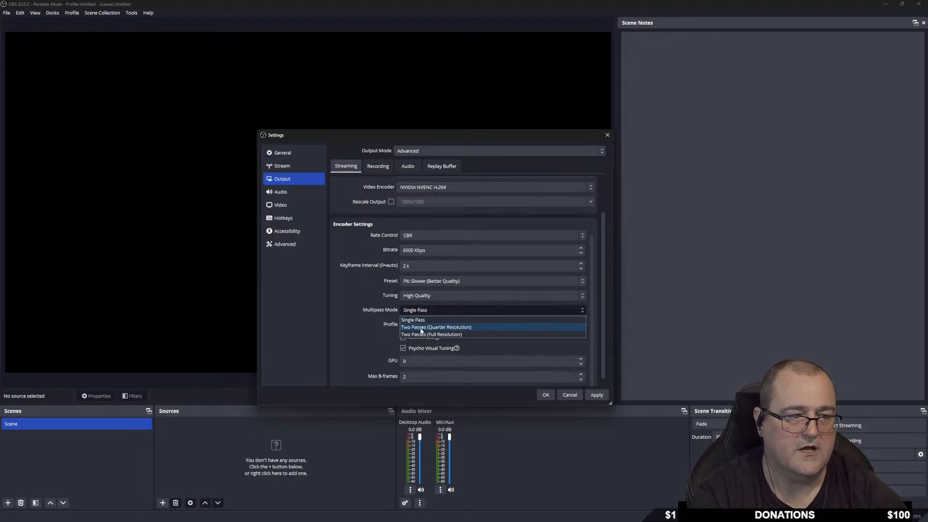
{"action": "left_click", "coordinate": [420, 329]}
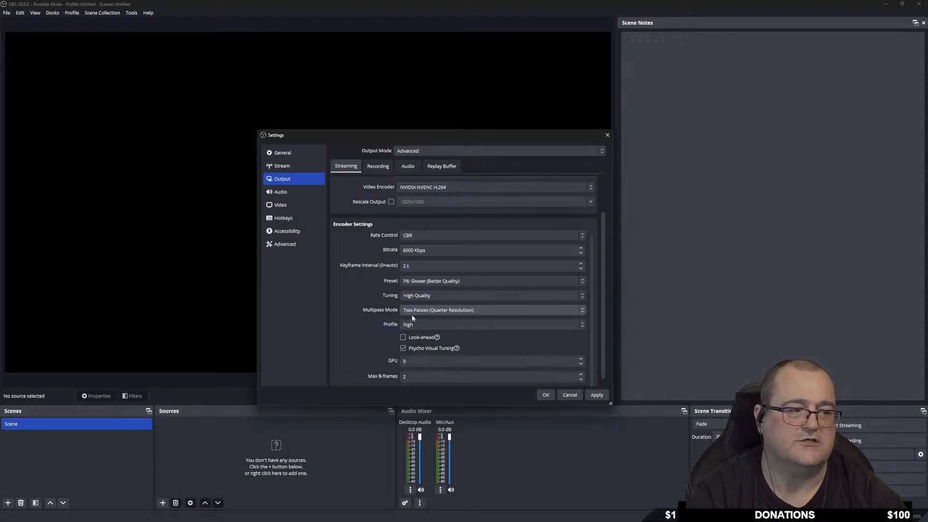
{"action": "left_click", "coordinate": [482, 312]}
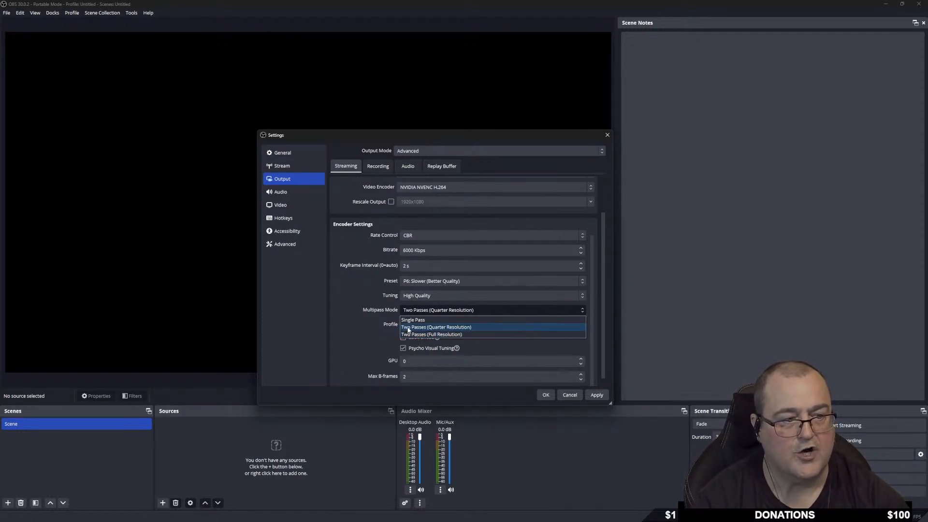
Change the NVENC streaming profile from high to main, keeping Two Passes (Quarter Resolution) multipass.
{"action": "left_click", "coordinate": [471, 326]}
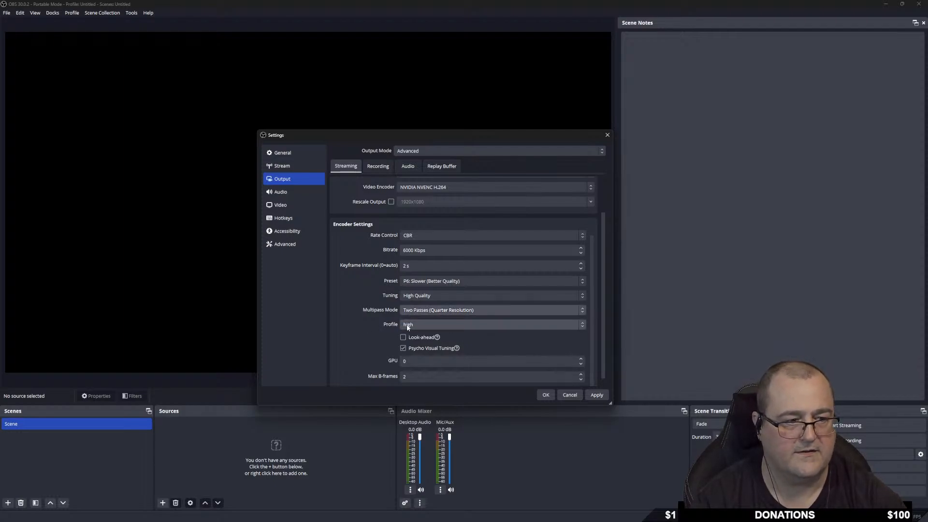
{"action": "left_click", "coordinate": [443, 324]}
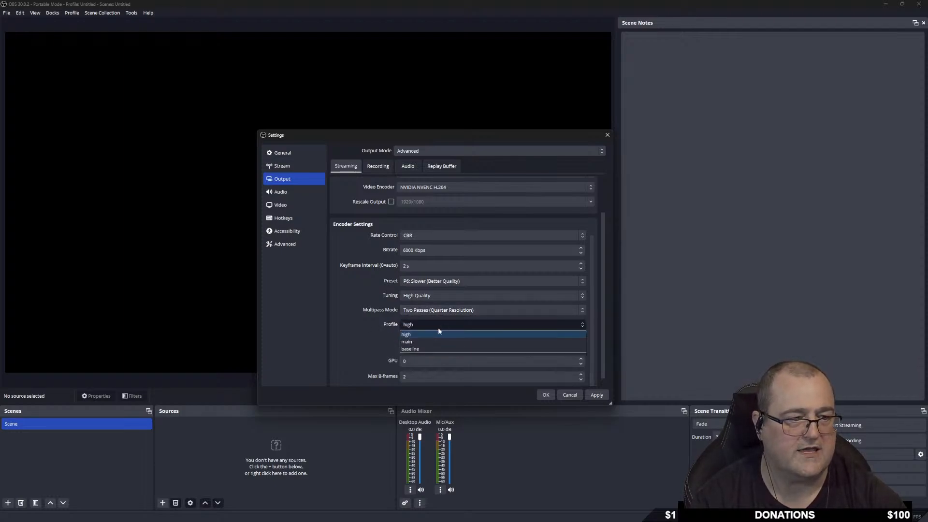
{"action": "left_click", "coordinate": [426, 341]}
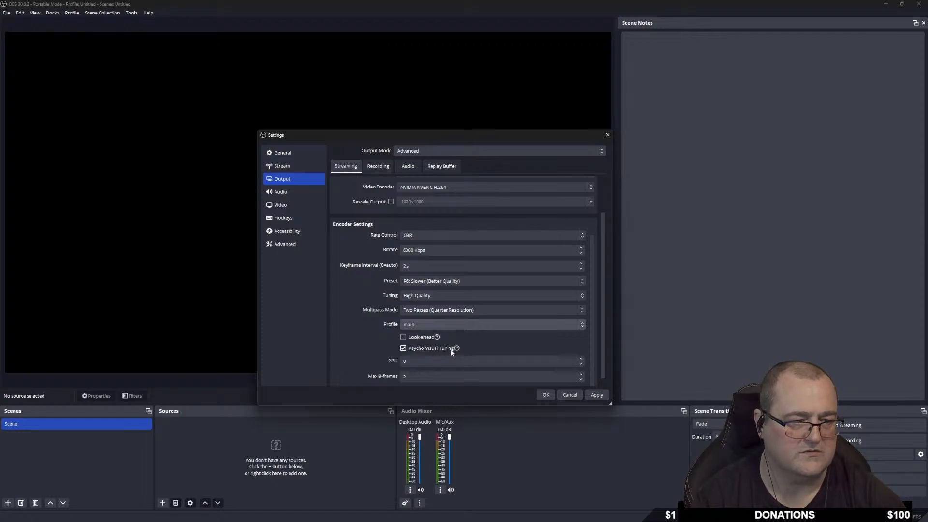
{"action": "mouse_move", "coordinate": [441, 353]}
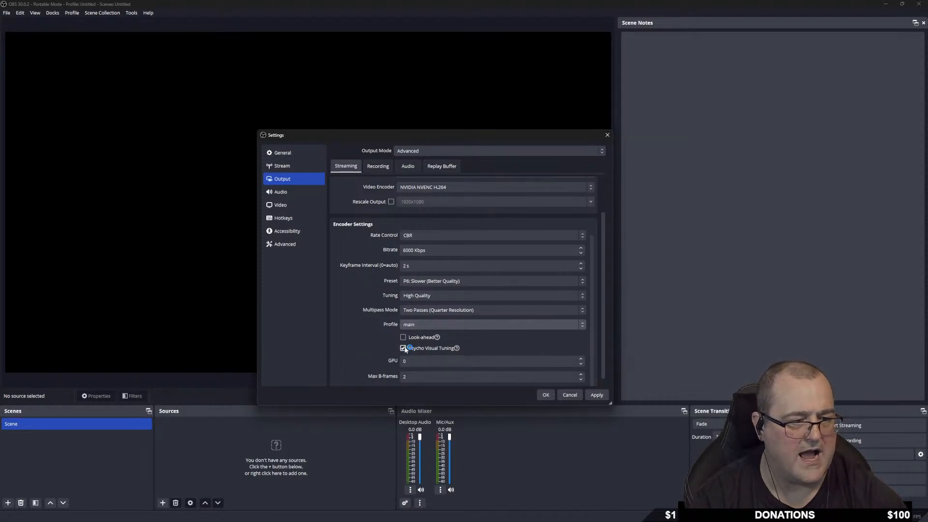
{"action": "scroll", "coordinate": [372, 347], "scroll_direction": "down", "scroll_amount": 1}
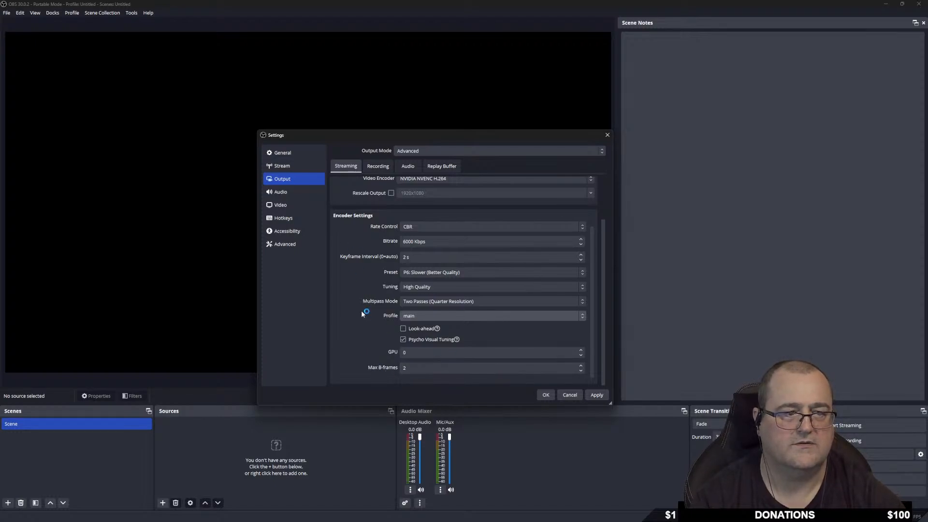
{"action": "scroll", "coordinate": [344, 341], "scroll_direction": "up", "scroll_amount": 6}
Go to the Recording output settings and list the available recording video encoders.
{"action": "left_click", "coordinate": [379, 167]}
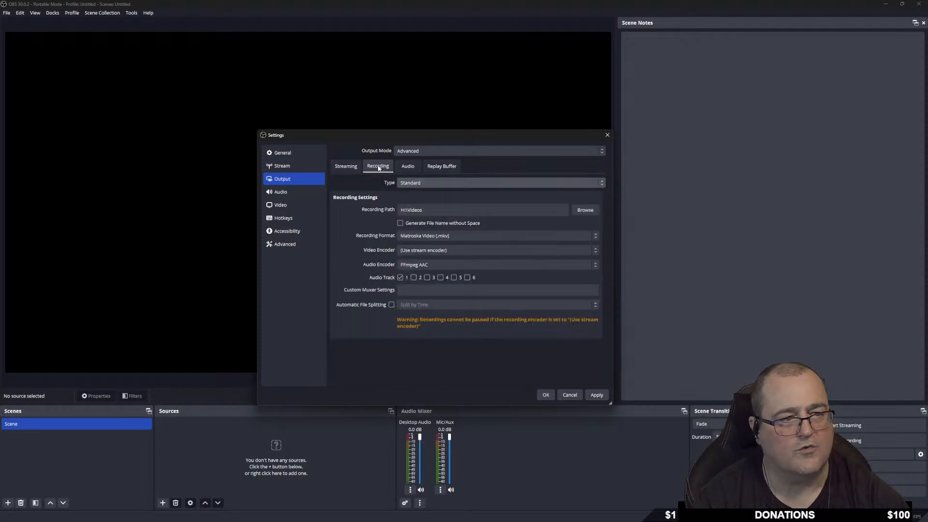
{"action": "left_click", "coordinate": [346, 166]}
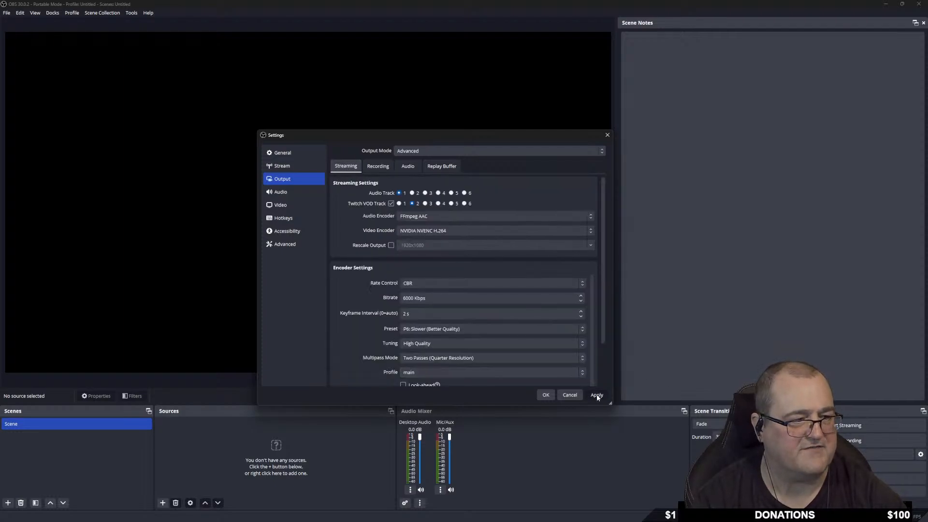
{"action": "left_click", "coordinate": [378, 167]}
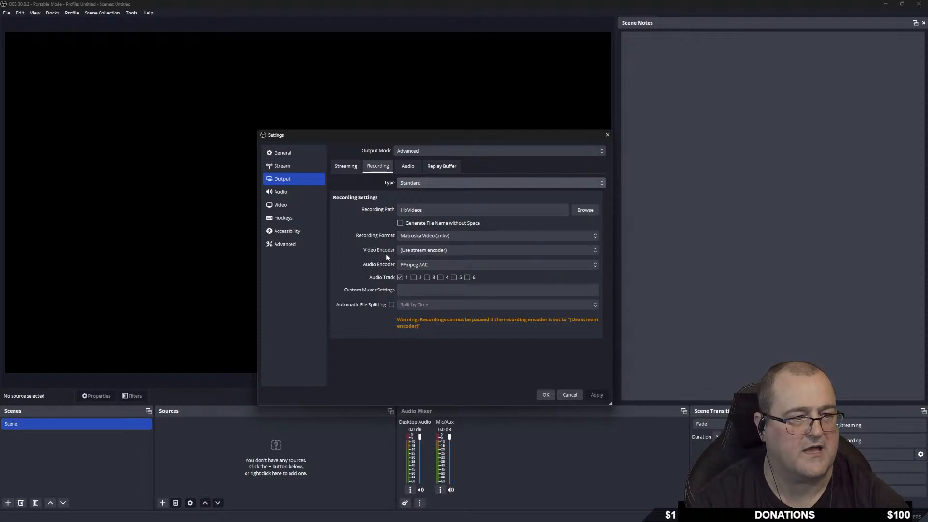
{"action": "left_click", "coordinate": [453, 250]}
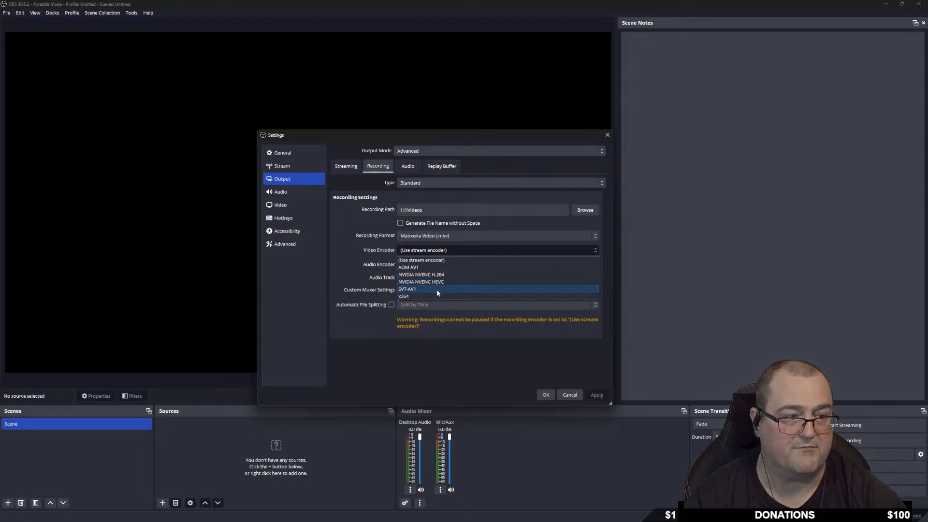
Record with NVIDIA NVENC H.264 on audio track 1, using CBR at 200000 Kbps.
{"action": "left_click", "coordinate": [457, 274]}
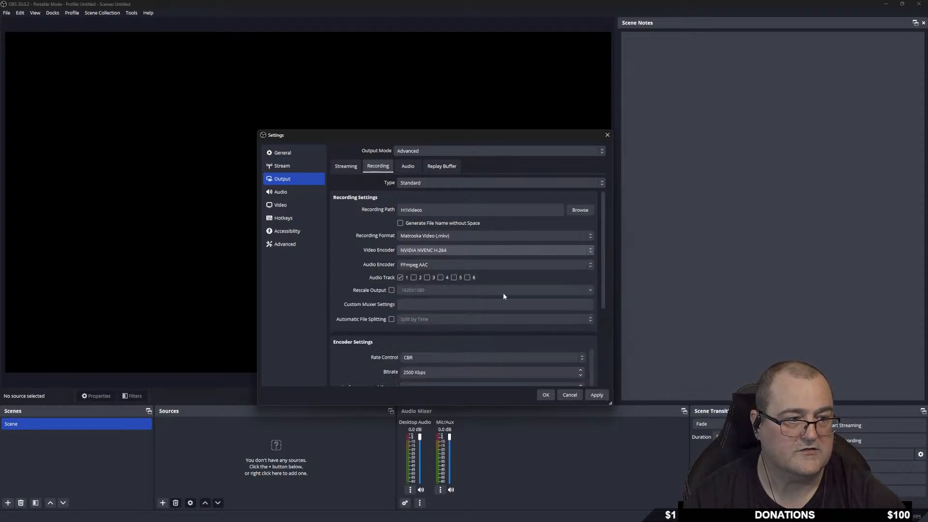
{"action": "left_click", "coordinate": [400, 278]}
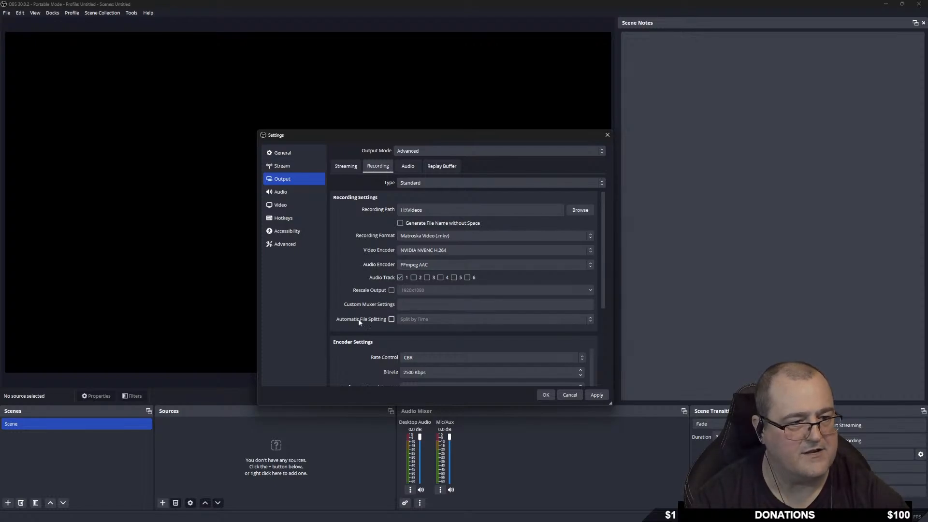
{"action": "scroll", "coordinate": [365, 302], "scroll_direction": "down", "scroll_amount": 3}
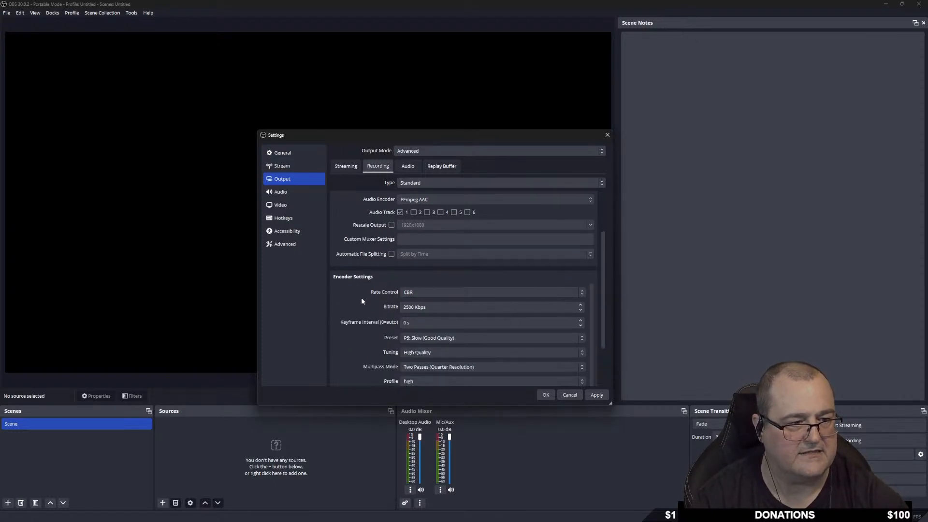
{"action": "left_click", "coordinate": [422, 294]}
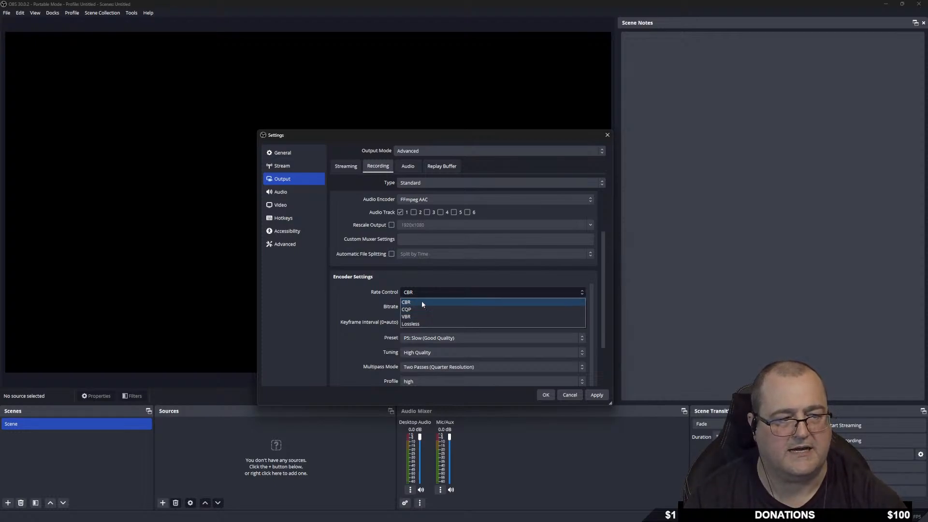
{"action": "left_click", "coordinate": [419, 293]}
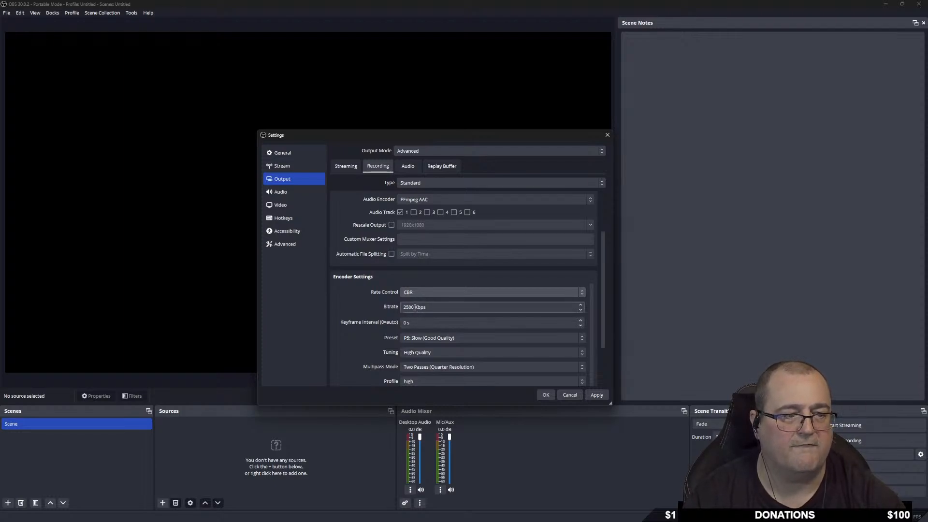
{"action": "double_click", "coordinate": [414, 306]}
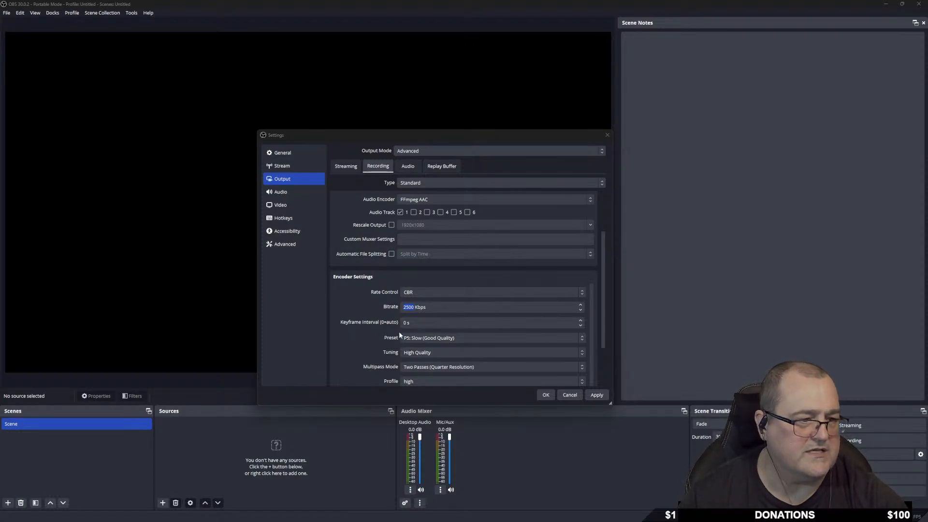
{"action": "double_click", "coordinate": [413, 308]}
{"action": "type", "text": "200000"}
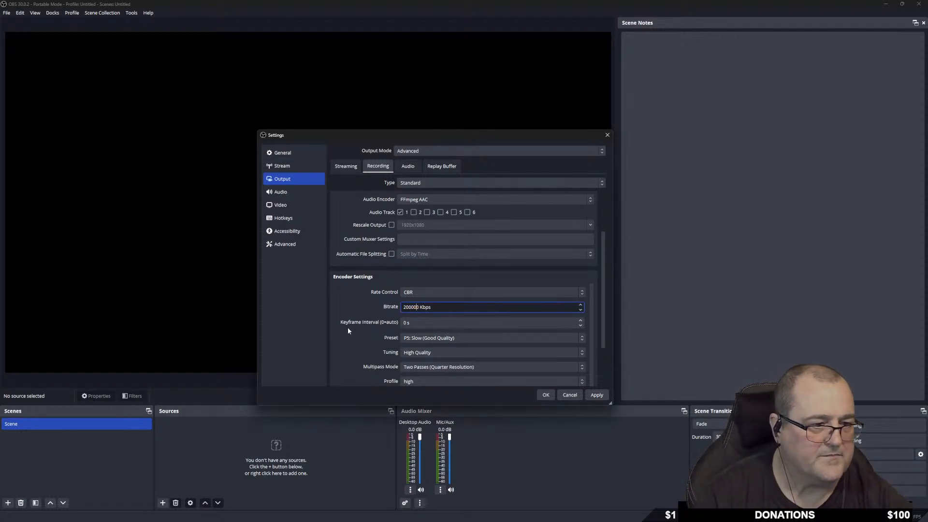
Give recording a keyframe interval of 2, P6: Slower preset, High Quality tuning and main profile.
{"action": "scroll", "coordinate": [357, 327], "scroll_direction": "down", "scroll_amount": 1}
{"action": "double_click", "coordinate": [406, 318]}
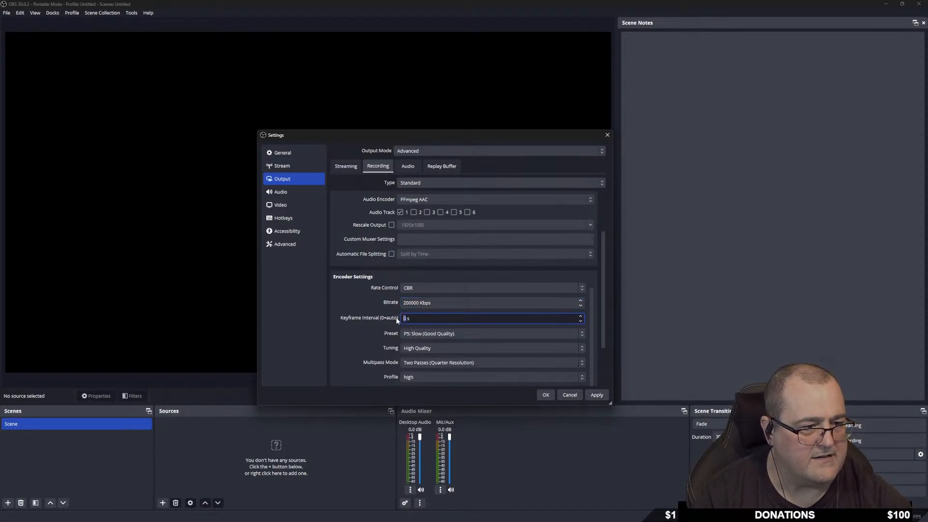
{"action": "type", "text": "2"}
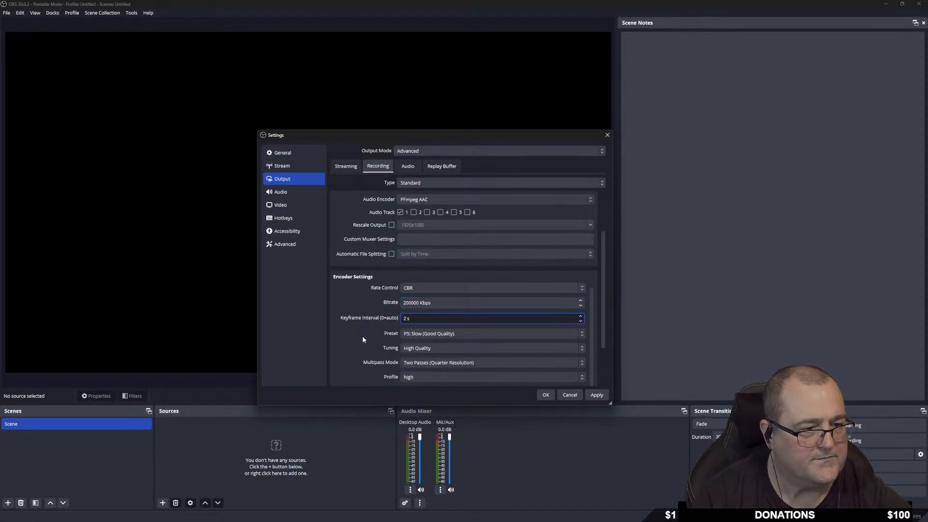
{"action": "left_click", "coordinate": [459, 333]}
{"action": "left_click", "coordinate": [426, 380]}
{"action": "left_click", "coordinate": [460, 348]}
{"action": "left_click", "coordinate": [418, 358]}
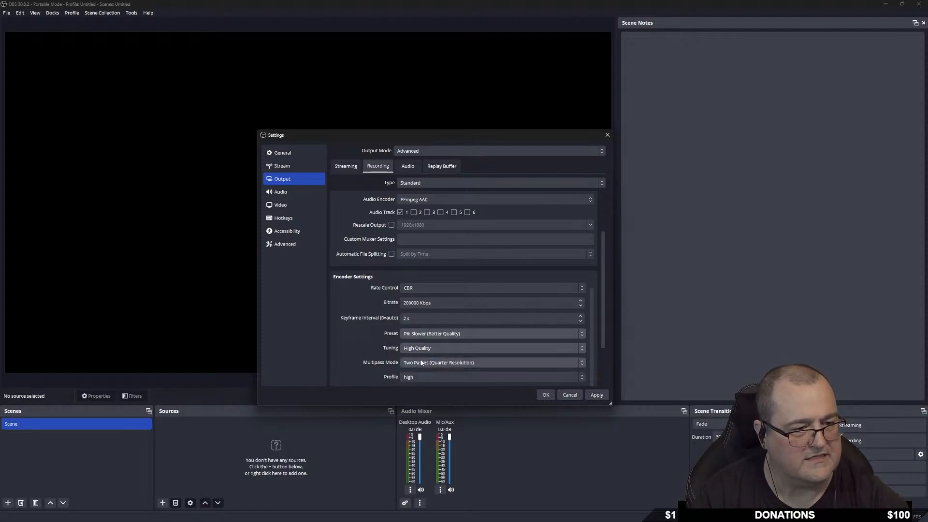
{"action": "scroll", "coordinate": [469, 344], "scroll_direction": "down", "scroll_amount": 1}
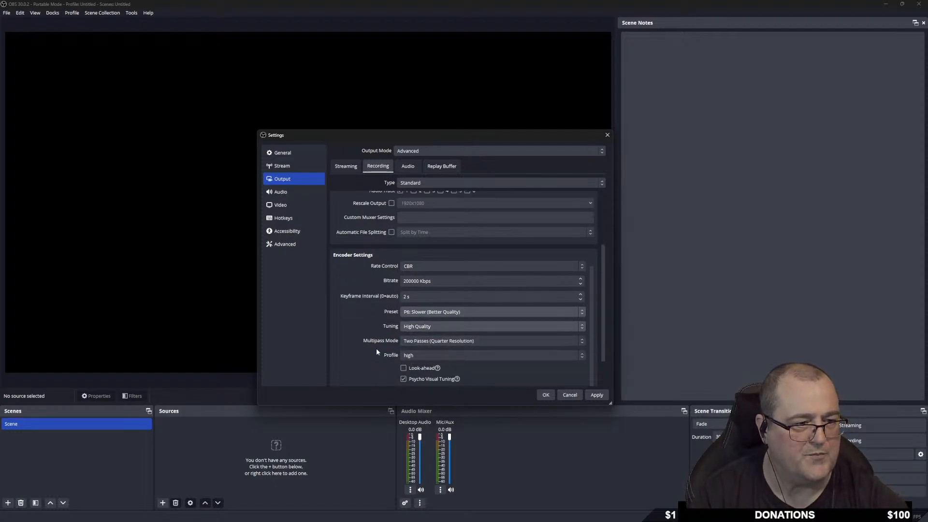
{"action": "scroll", "coordinate": [435, 344], "scroll_direction": "down", "scroll_amount": 1}
{"action": "left_click", "coordinate": [437, 333]}
{"action": "left_click", "coordinate": [419, 351]}
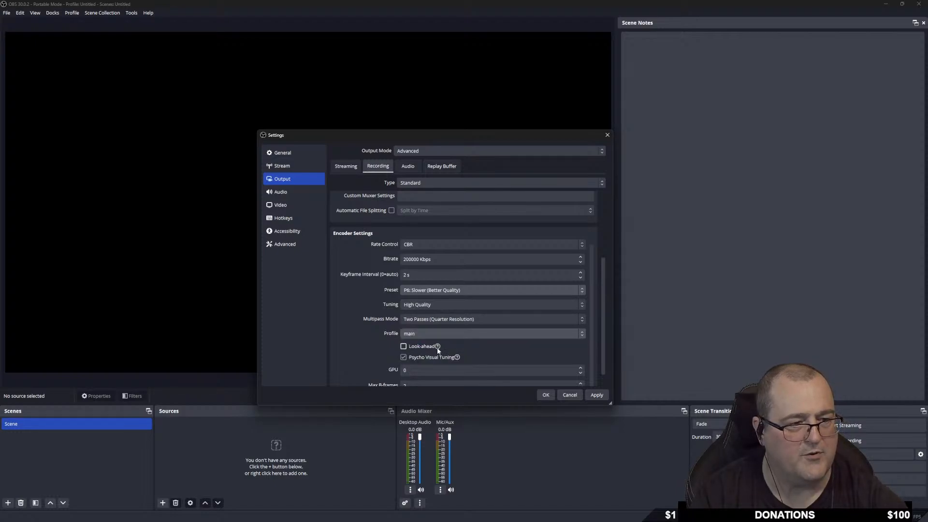
Apply the recording settings and bring up the Track 1–6 audio bitrate fields.
{"action": "scroll", "coordinate": [438, 353], "scroll_direction": "down", "scroll_amount": 1}
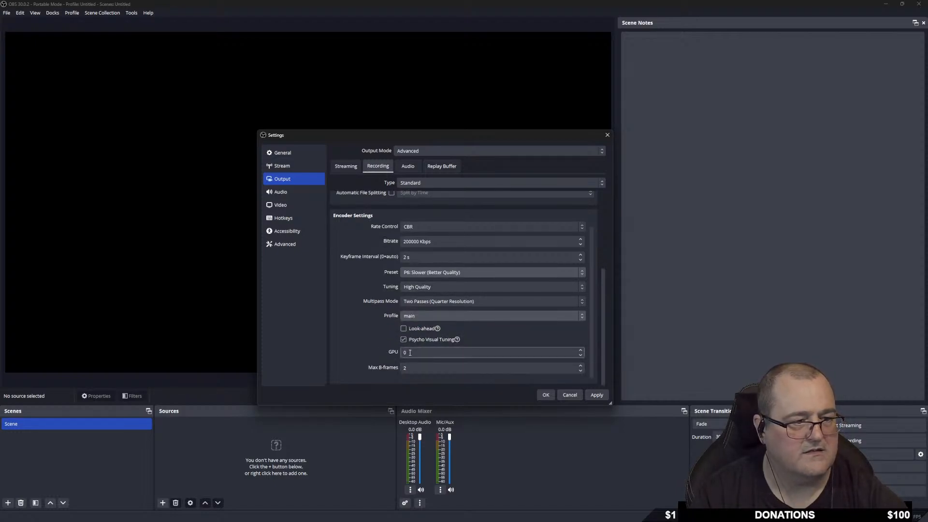
{"action": "scroll", "coordinate": [358, 344], "scroll_direction": "up", "scroll_amount": 5}
{"action": "scroll", "coordinate": [360, 343], "scroll_direction": "up", "scroll_amount": 1}
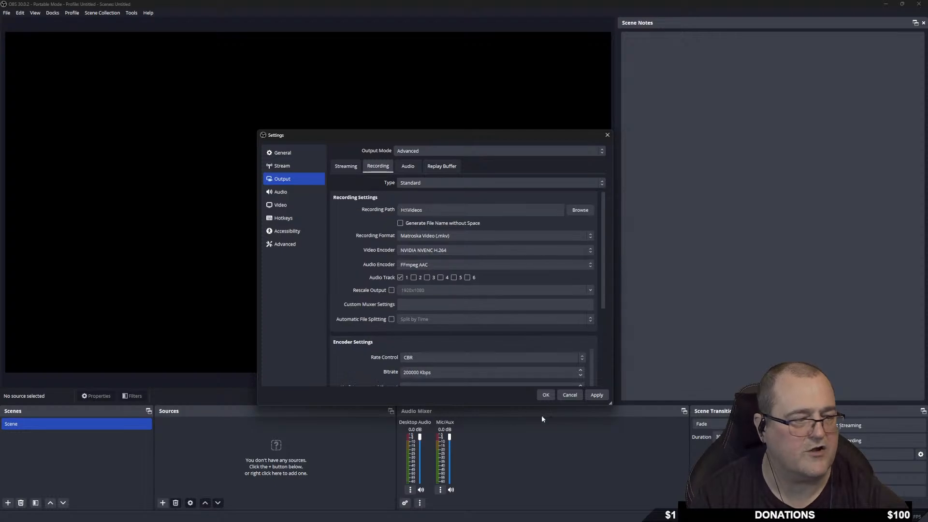
{"action": "left_click", "coordinate": [596, 394]}
{"action": "left_click", "coordinate": [409, 169]}
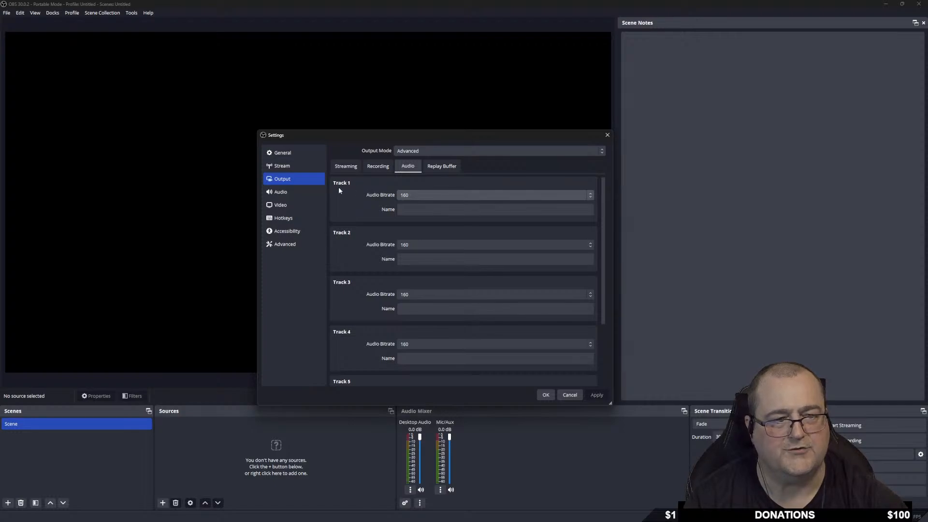
Set audio bitrate to 320 for Tracks 1, 2 and 3.
{"action": "left_click", "coordinate": [418, 197]}
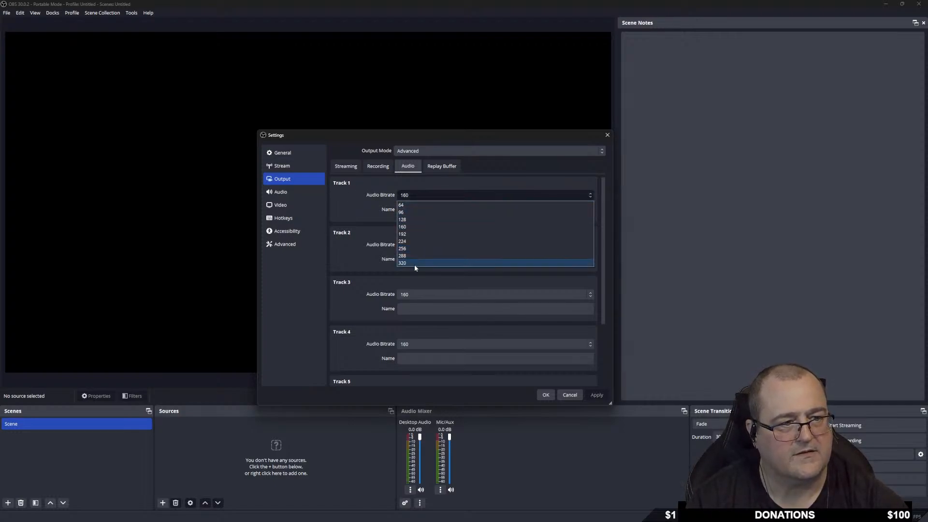
{"action": "left_click", "coordinate": [407, 263]}
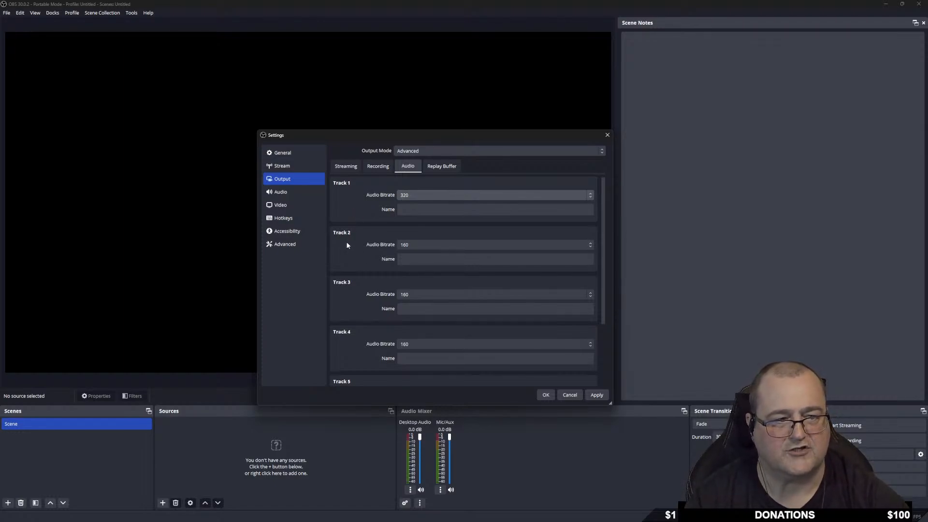
{"action": "left_click", "coordinate": [416, 246]}
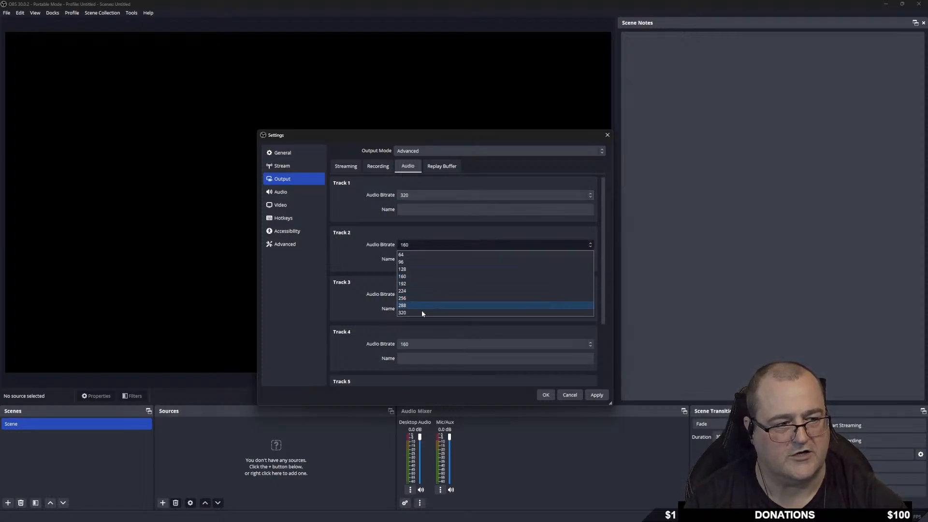
{"action": "left_click", "coordinate": [419, 311]}
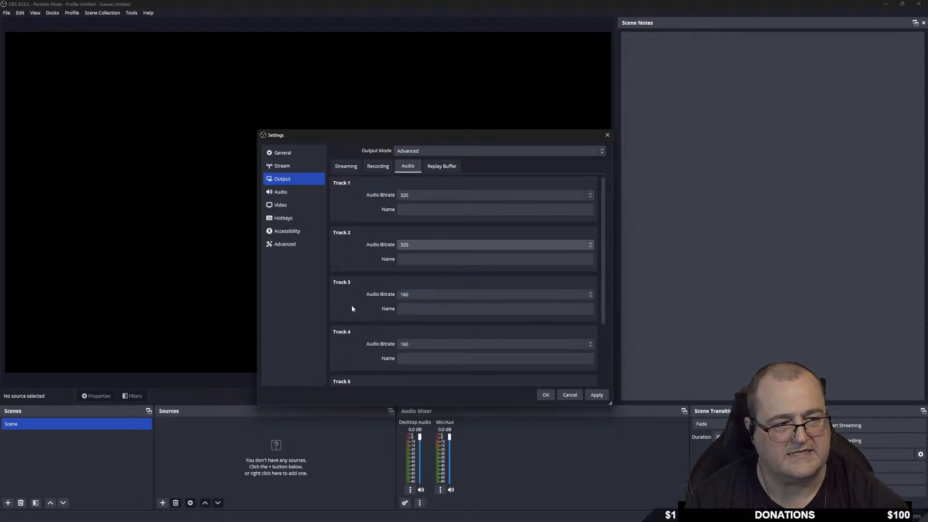
{"action": "scroll", "coordinate": [355, 305], "scroll_direction": "down", "scroll_amount": 3}
{"action": "scroll", "coordinate": [350, 372], "scroll_direction": "up", "scroll_amount": 3}
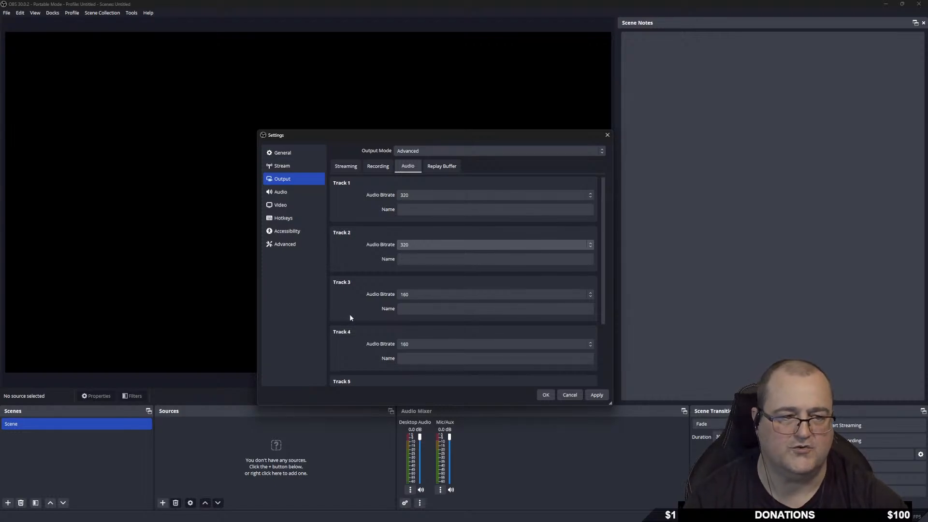
{"action": "scroll", "coordinate": [349, 314], "scroll_direction": "down", "scroll_amount": 1}
{"action": "scroll", "coordinate": [360, 350], "scroll_direction": "up", "scroll_amount": 1}
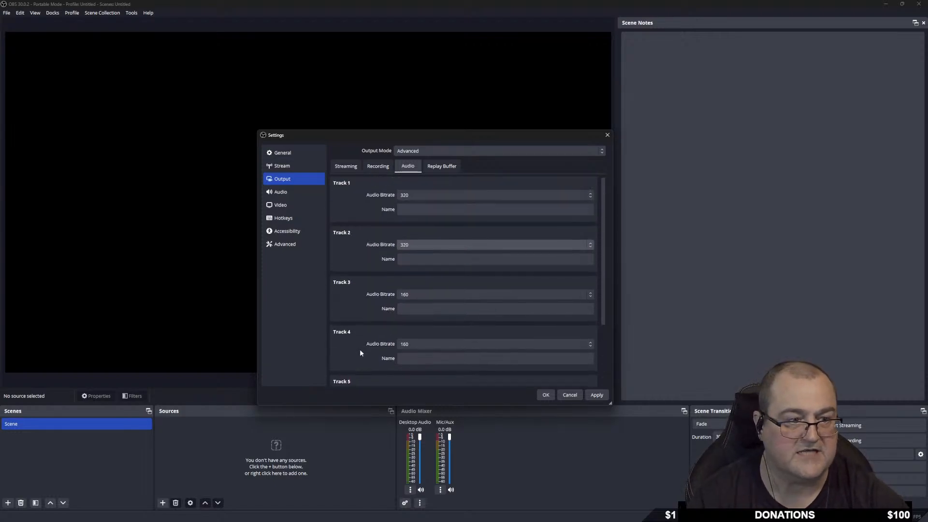
{"action": "left_click", "coordinate": [415, 294]}
{"action": "left_click", "coordinate": [411, 356]}
Set Tracks 4, 5 and 6 to 320 bitrate, apply, and show the Replay Buffer options.
{"action": "left_click", "coordinate": [415, 345]}
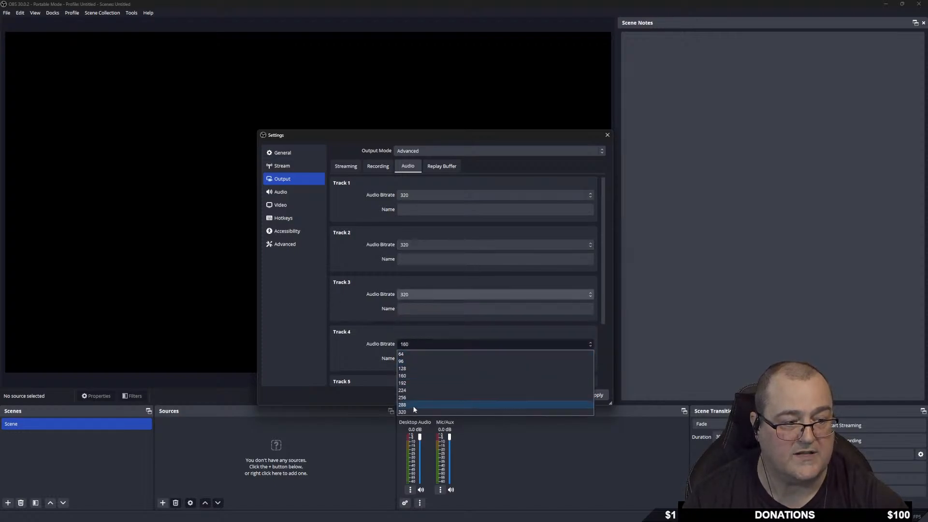
{"action": "left_click", "coordinate": [413, 411]}
{"action": "scroll", "coordinate": [369, 357], "scroll_direction": "down", "scroll_amount": 1}
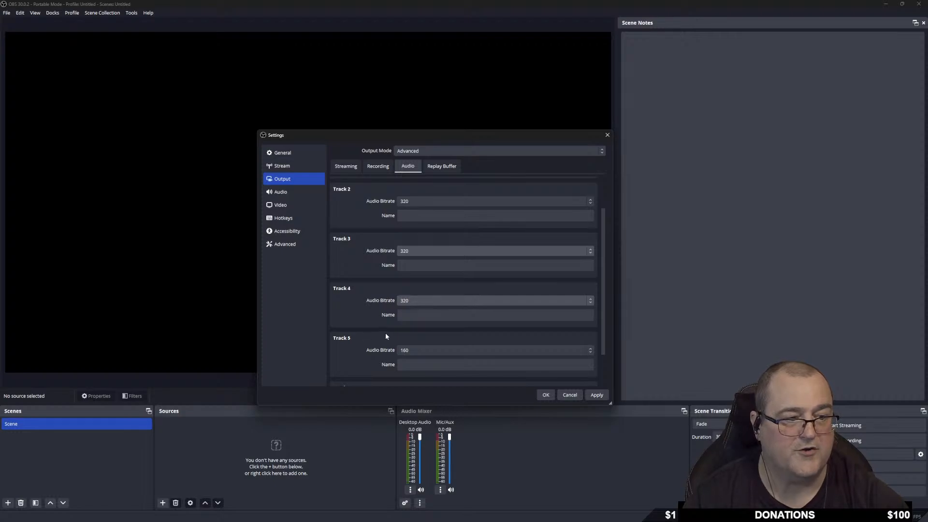
{"action": "left_click", "coordinate": [415, 350]}
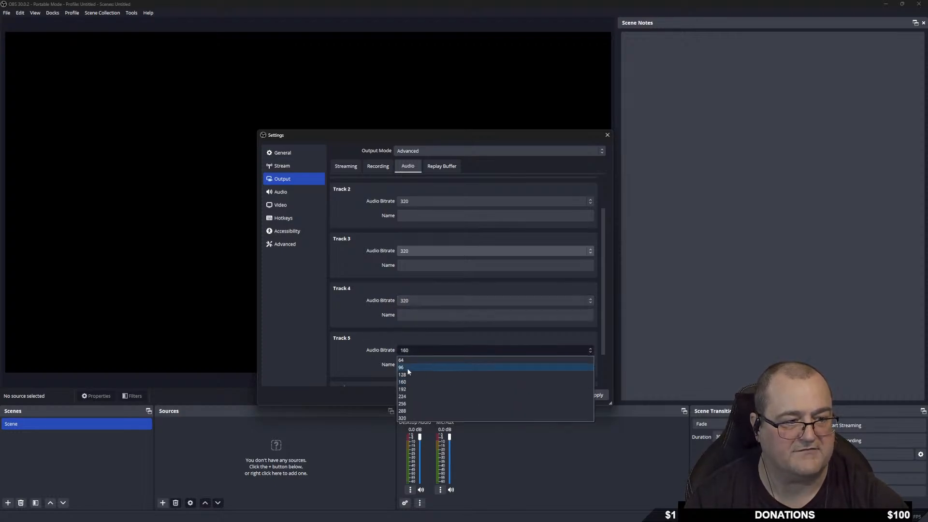
{"action": "left_click", "coordinate": [411, 417]}
{"action": "scroll", "coordinate": [358, 346], "scroll_direction": "down", "scroll_amount": 2}
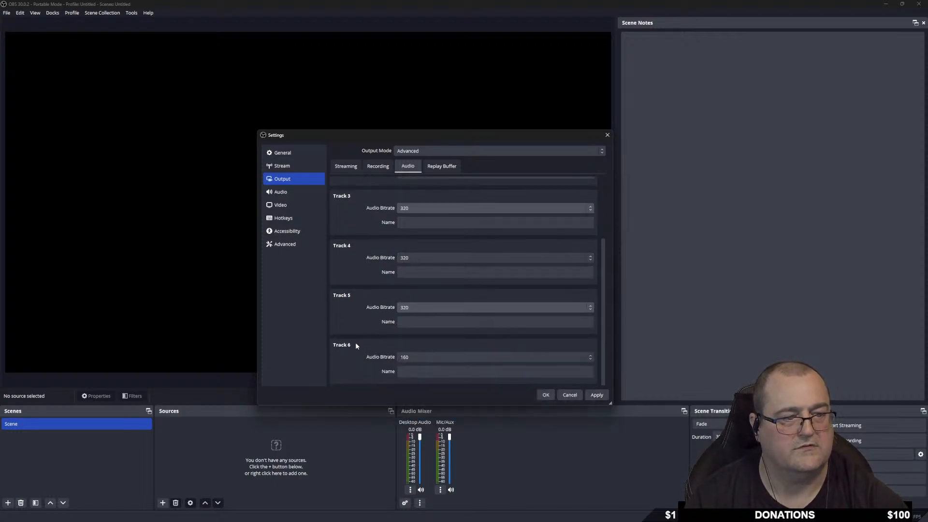
{"action": "left_click", "coordinate": [410, 357]}
{"action": "left_click", "coordinate": [411, 423]}
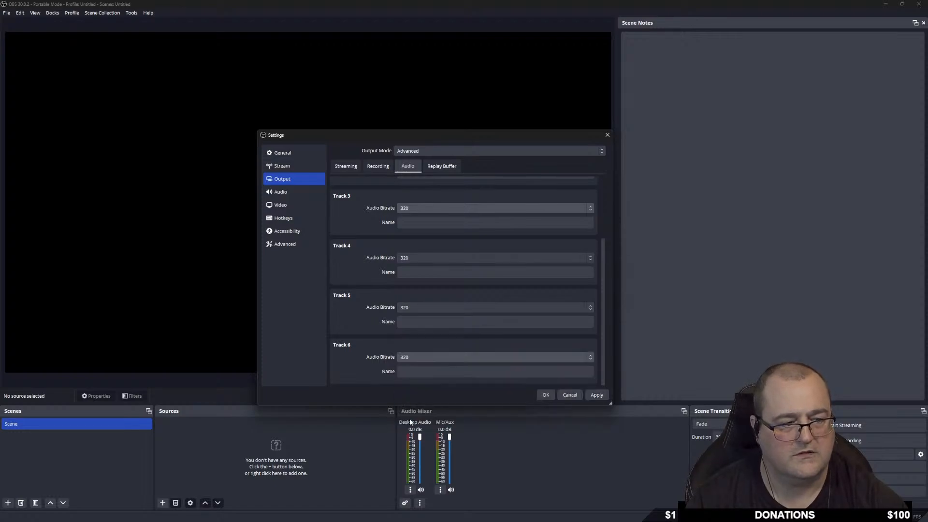
{"action": "scroll", "coordinate": [360, 355], "scroll_direction": "up", "scroll_amount": 4}
{"action": "left_click", "coordinate": [598, 395]}
{"action": "left_click", "coordinate": [442, 166]}
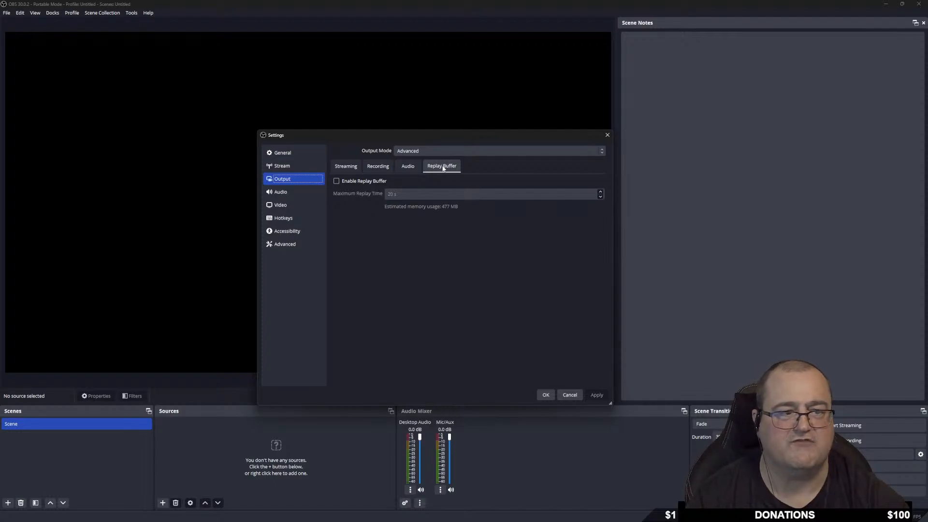
Try the replay buffer at 30 s maximum replay time, then disable it and return to Streaming.
{"action": "left_click", "coordinate": [336, 180]}
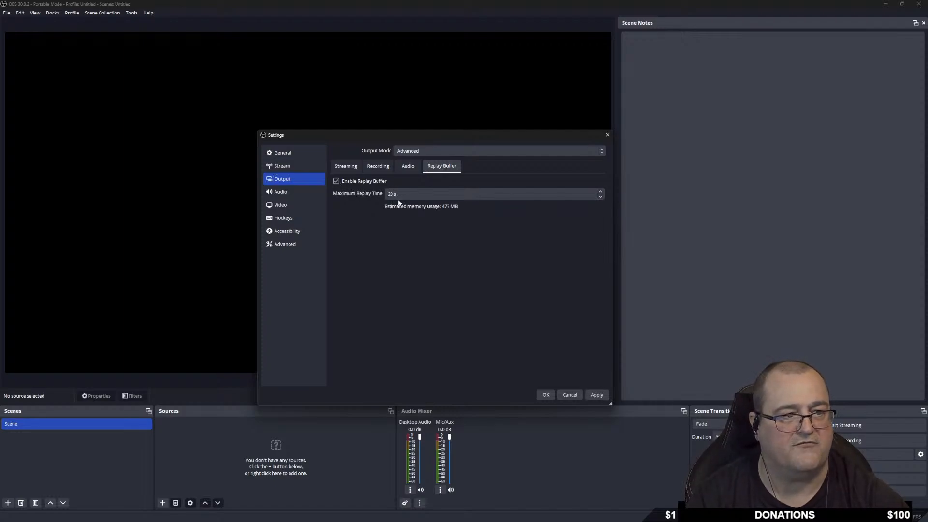
{"action": "left_click", "coordinate": [600, 191]}
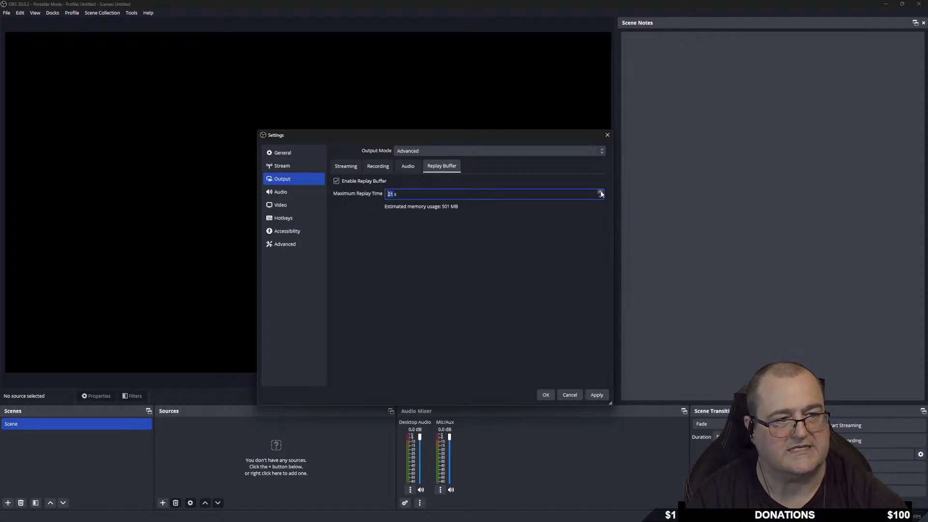
{"action": "left_click", "coordinate": [601, 192]}
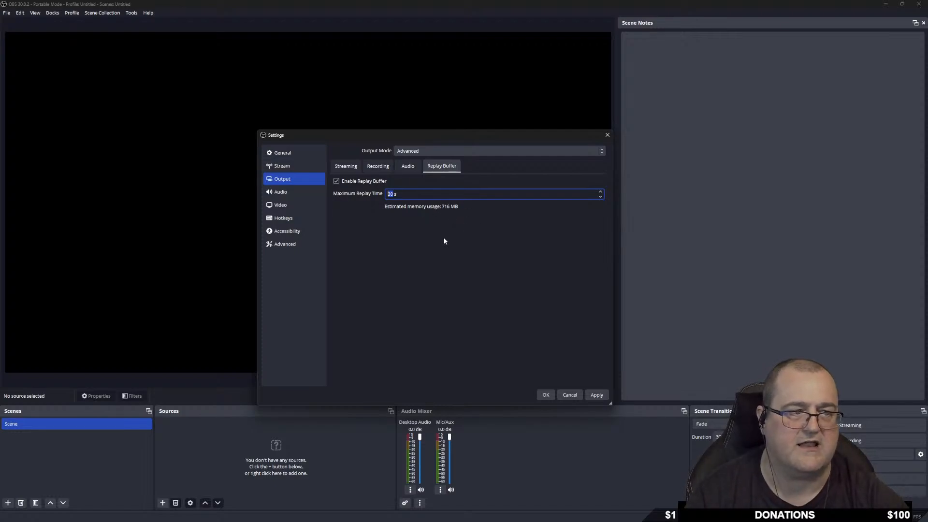
{"action": "left_click", "coordinate": [336, 181]}
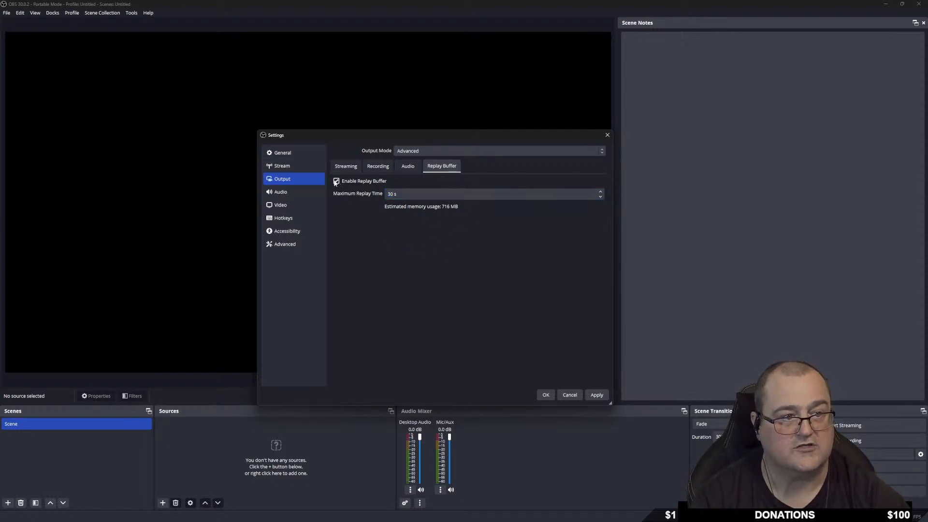
{"action": "left_click", "coordinate": [336, 181]}
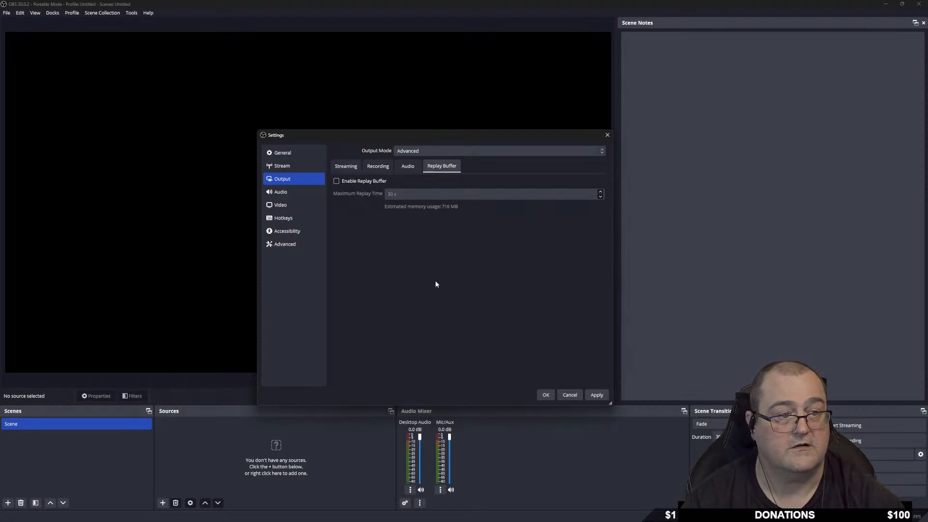
{"action": "left_click", "coordinate": [346, 166]}
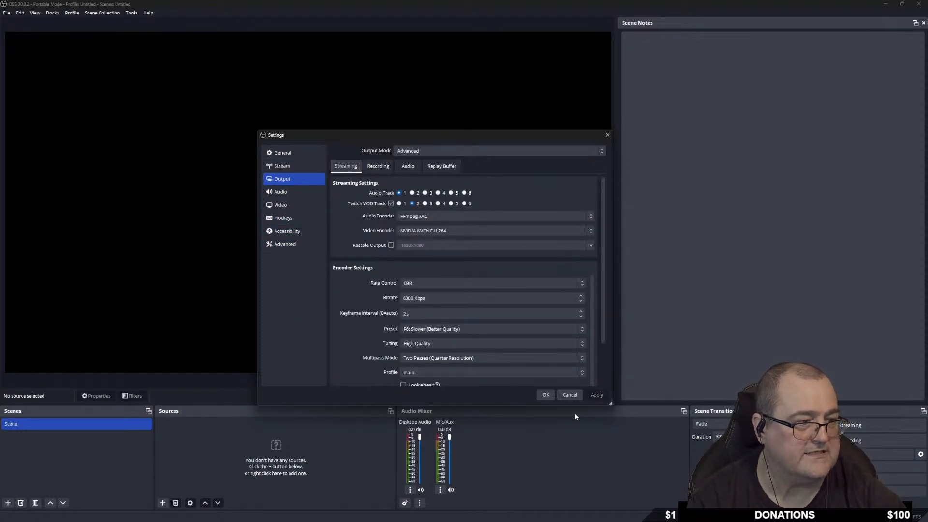
Bring up the Audio settings page, confirming 48 kHz sample rate and Stereo channels.
{"action": "left_click", "coordinate": [292, 192]}
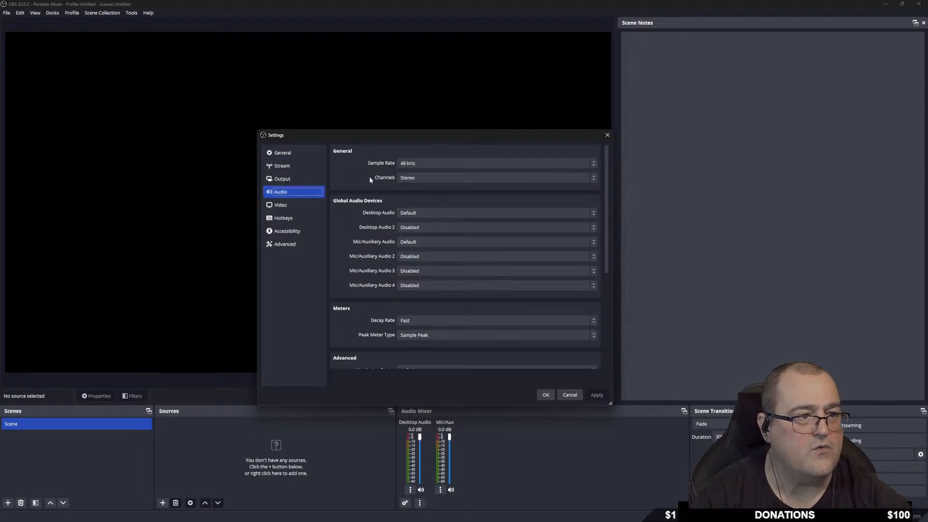
{"action": "left_click", "coordinate": [429, 163]}
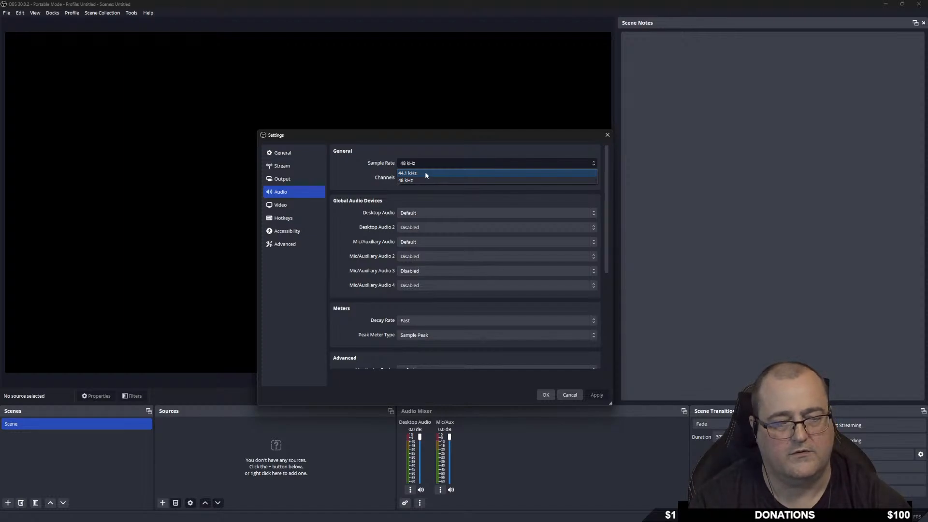
{"action": "left_click", "coordinate": [421, 179]}
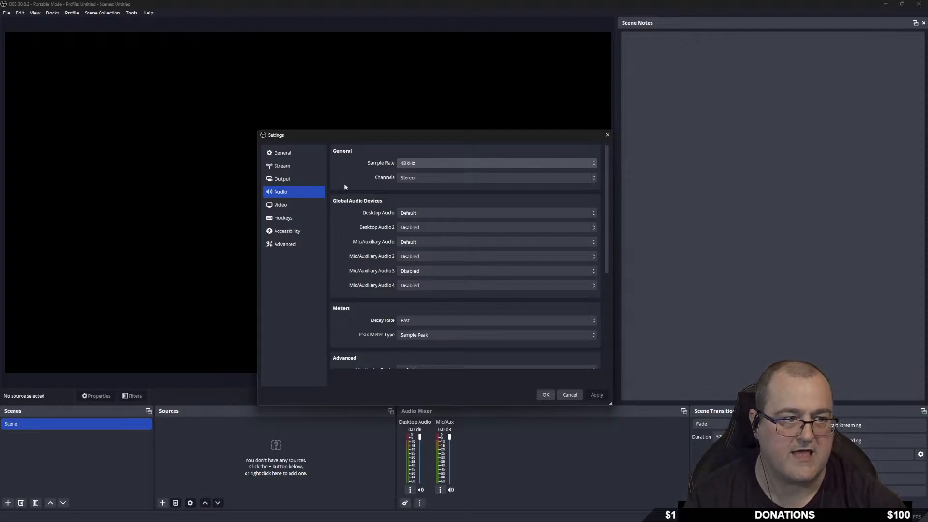
{"action": "left_click", "coordinate": [424, 178]}
{"action": "left_click", "coordinate": [424, 177]}
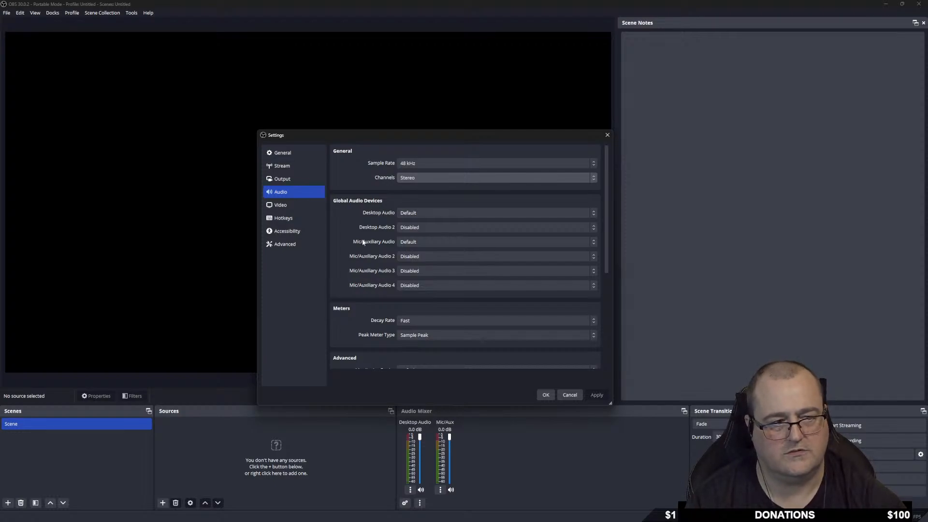
Set Desktop Audio and Mic/Auxiliary Audio to Disabled, leaving Desktop Audio 2 disabled.
{"action": "left_click", "coordinate": [427, 210]}
{"action": "left_click", "coordinate": [422, 221]}
{"action": "left_click", "coordinate": [426, 227]}
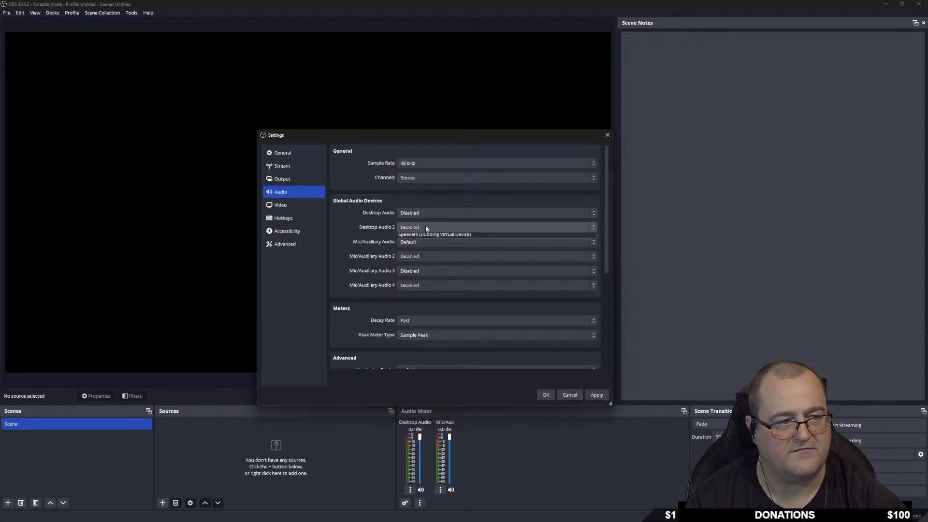
{"action": "left_click", "coordinate": [425, 226]}
{"action": "left_click", "coordinate": [427, 241]}
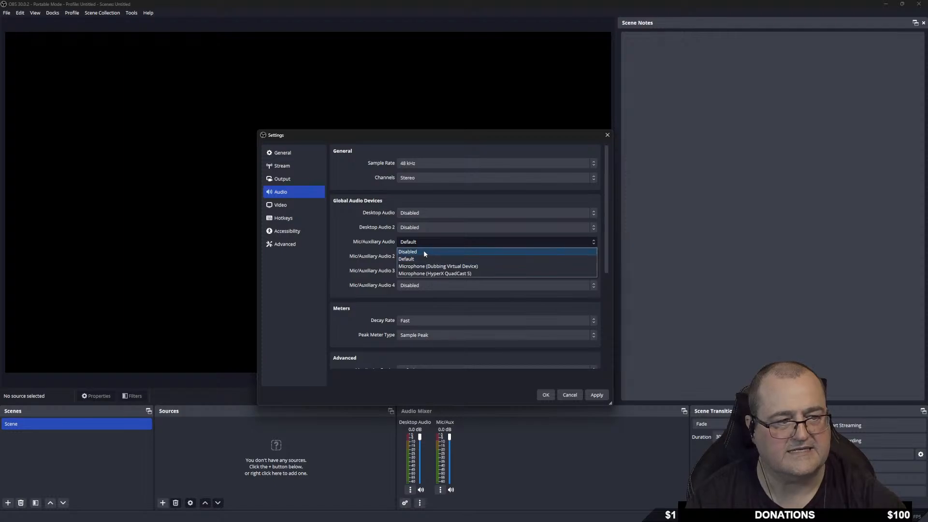
{"action": "left_click", "coordinate": [424, 251]}
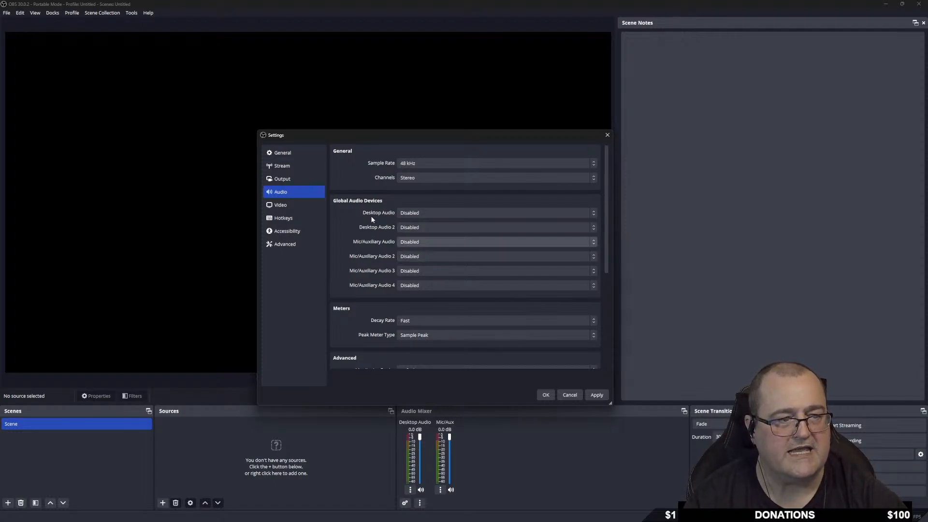
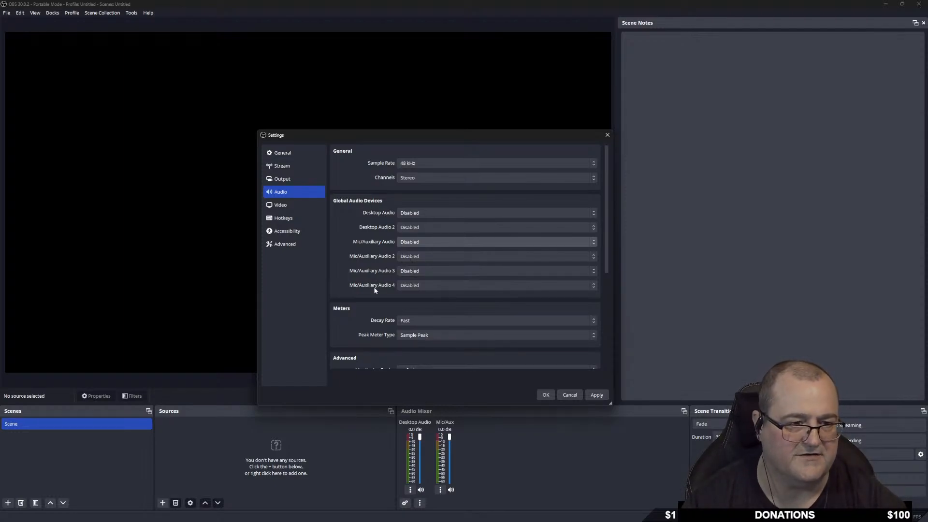
Keep Monitoring Device on Default and apply audio settings with every global device disabled.
{"action": "scroll", "coordinate": [373, 294], "scroll_direction": "down", "scroll_amount": 3}
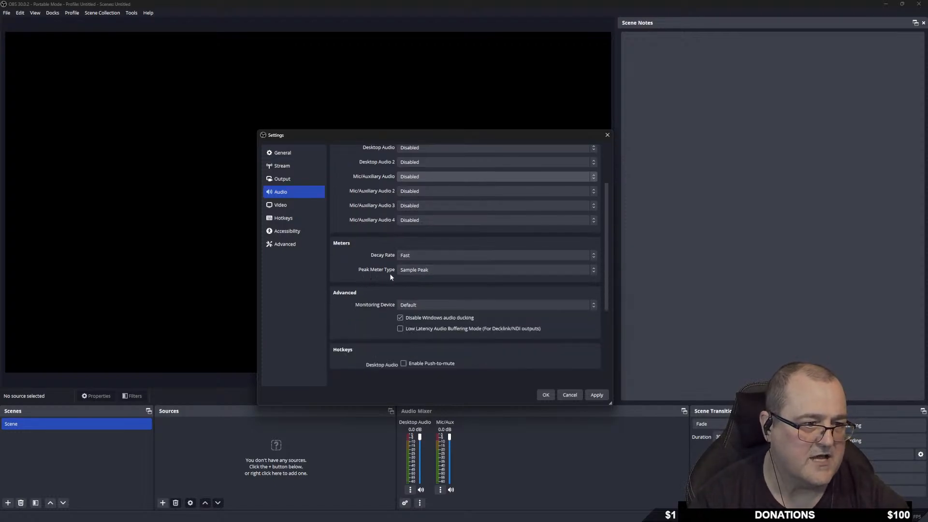
{"action": "scroll", "coordinate": [393, 274], "scroll_direction": "down", "scroll_amount": 1}
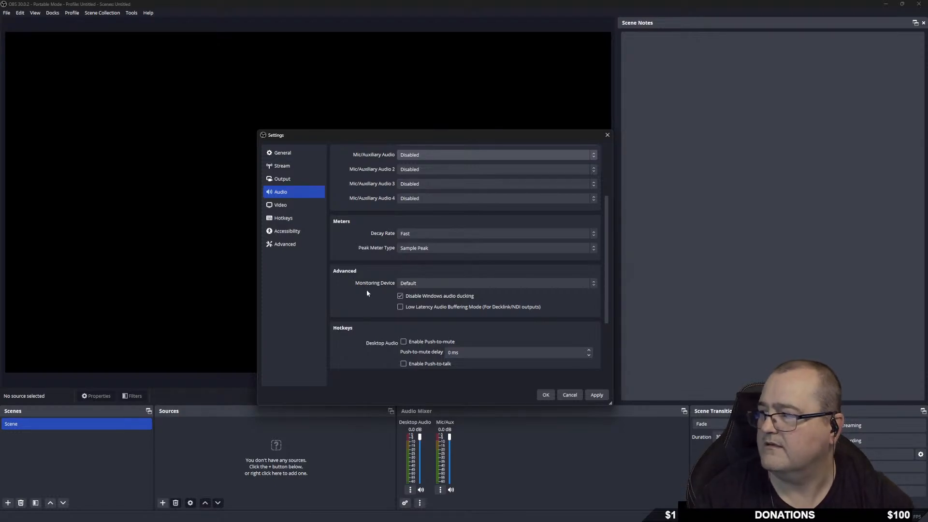
{"action": "left_click", "coordinate": [423, 284]}
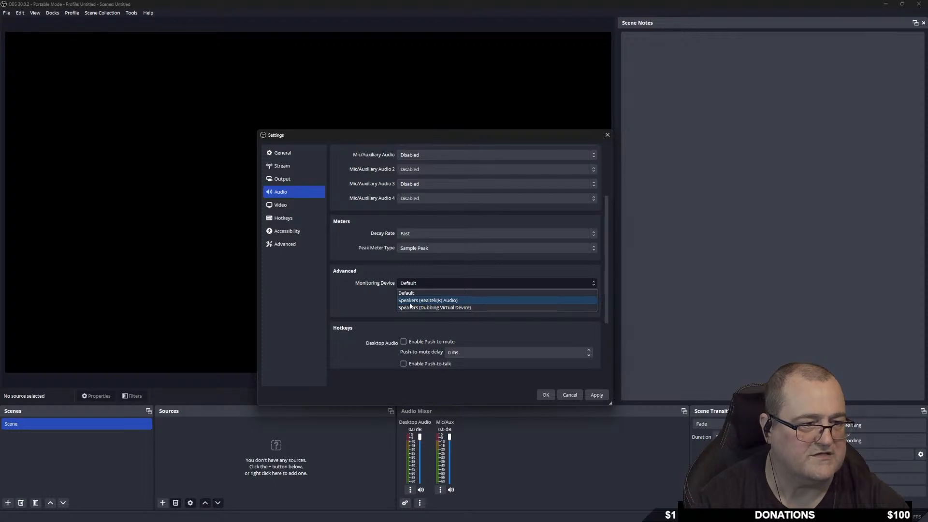
{"action": "left_click", "coordinate": [433, 274]}
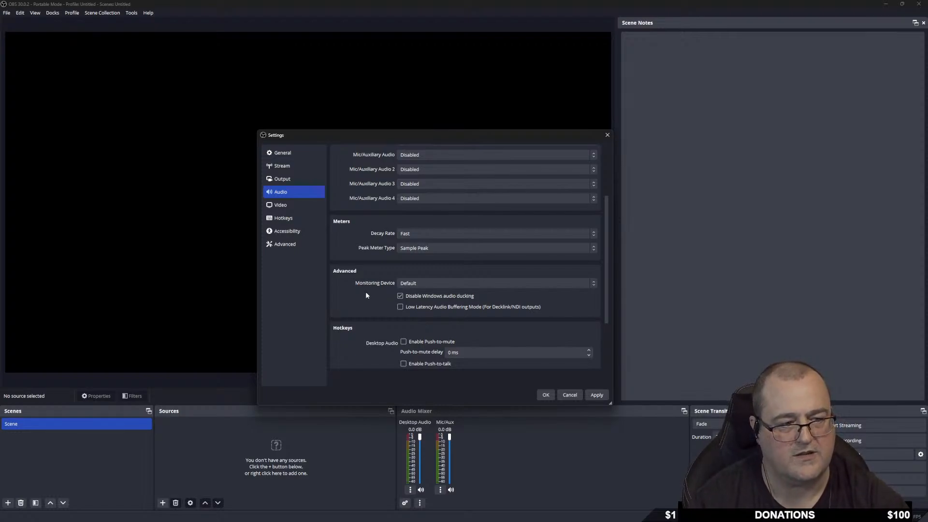
{"action": "scroll", "coordinate": [362, 292], "scroll_direction": "down", "scroll_amount": 2}
{"action": "scroll", "coordinate": [359, 314], "scroll_direction": "down", "scroll_amount": 2}
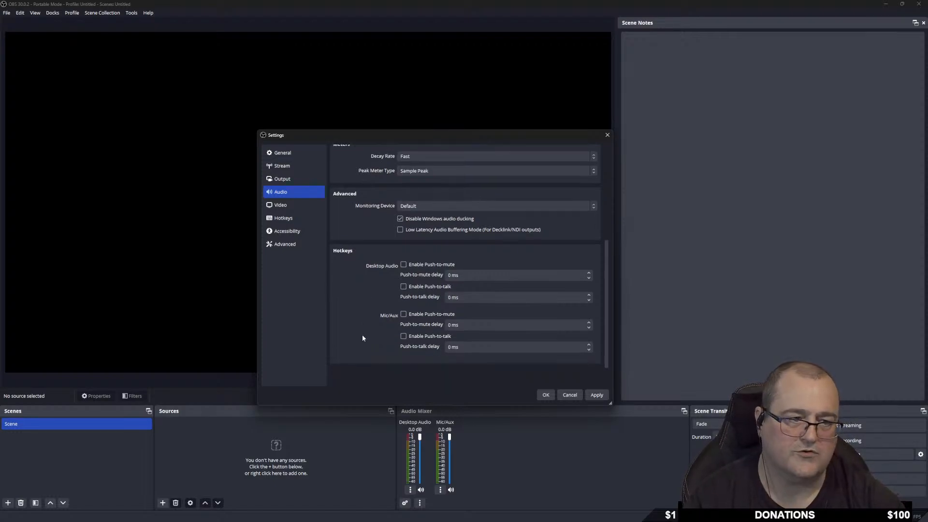
{"action": "scroll", "coordinate": [385, 324], "scroll_direction": "up", "scroll_amount": 8}
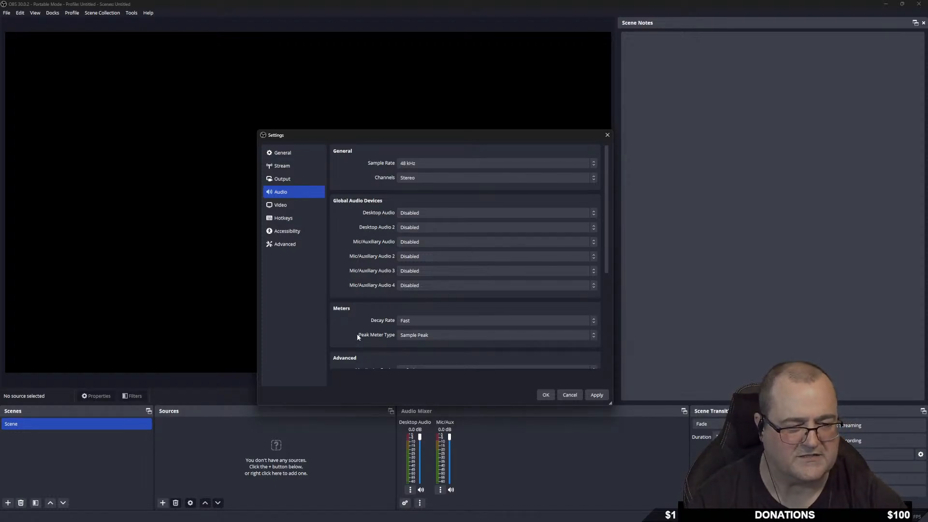
{"action": "left_click", "coordinate": [598, 395]}
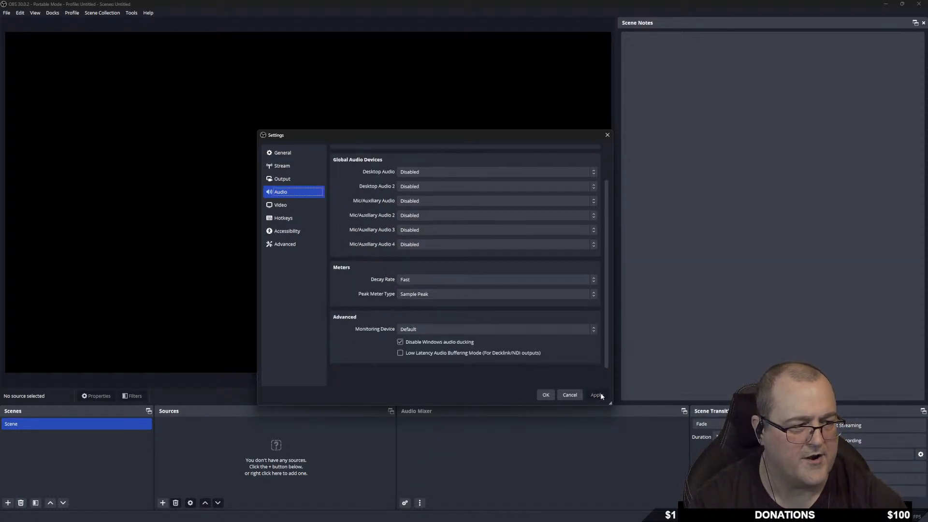
On the Video page, set a 2560x1440 base canvas with 1920x1080 output resolution.
{"action": "left_click", "coordinate": [287, 208]}
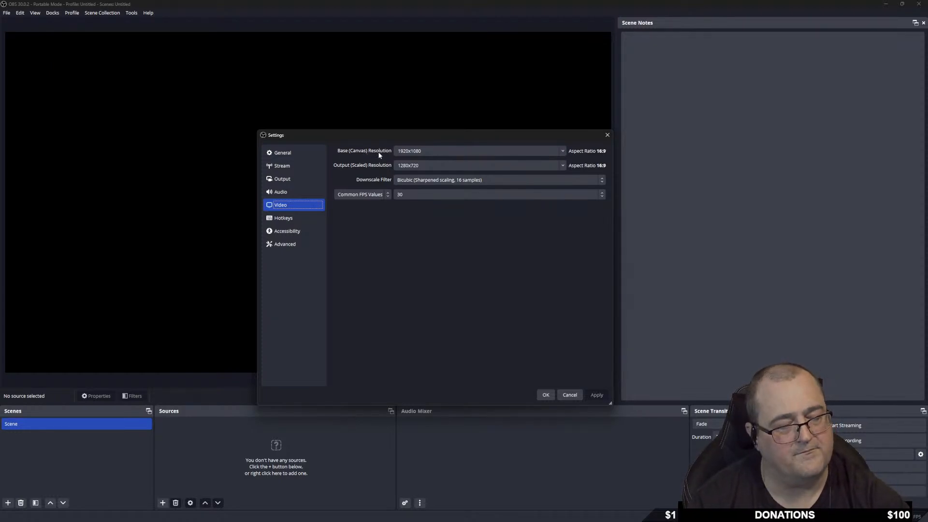
{"action": "left_click", "coordinate": [563, 151]}
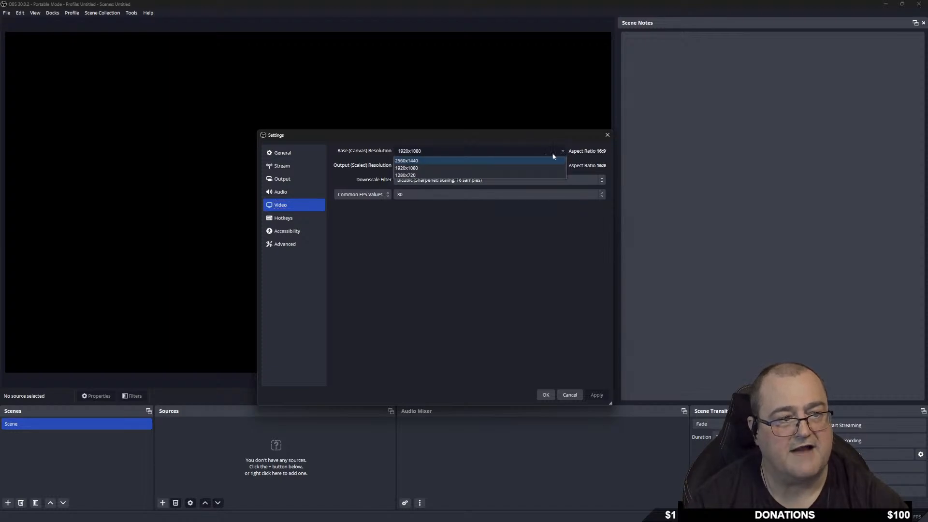
{"action": "left_click", "coordinate": [424, 161]}
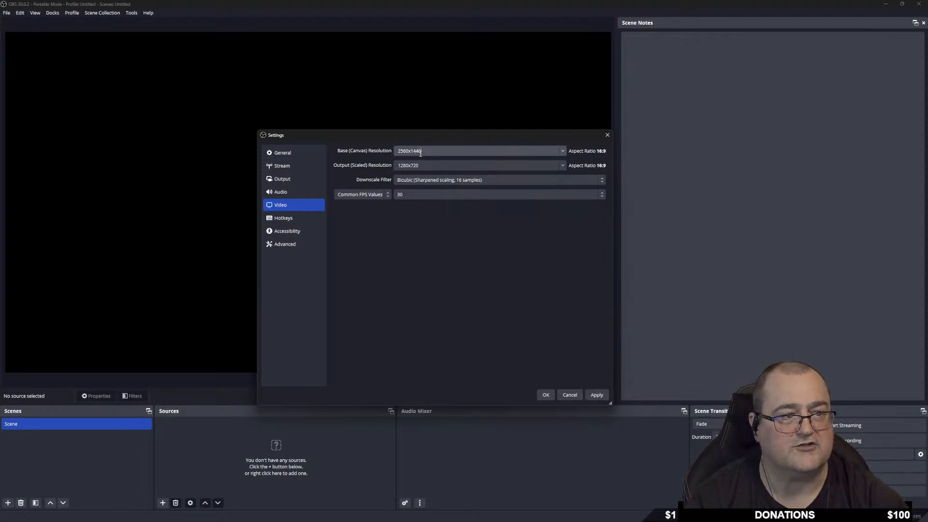
{"action": "left_click", "coordinate": [559, 166]}
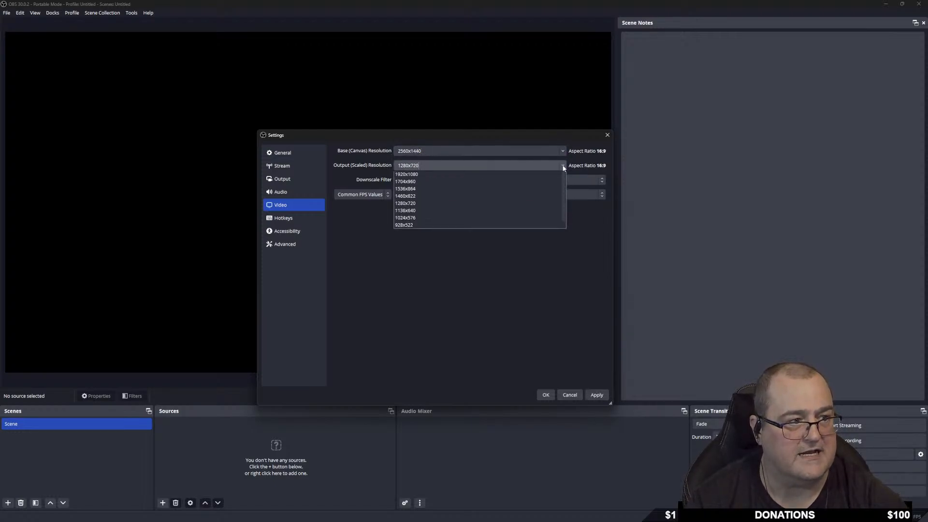
{"action": "left_click", "coordinate": [422, 191]}
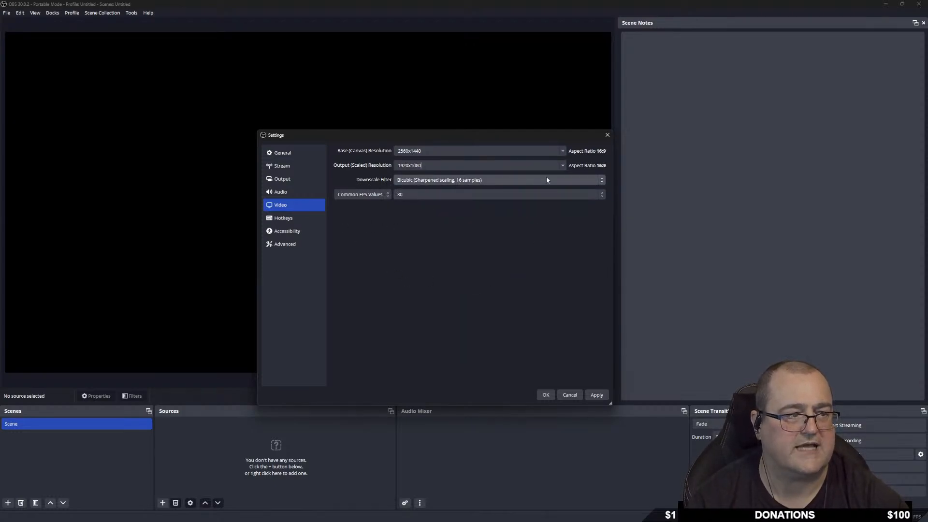
Choose the Lanczos downscale filter and a common FPS value of 60.
{"action": "left_click", "coordinate": [495, 180]}
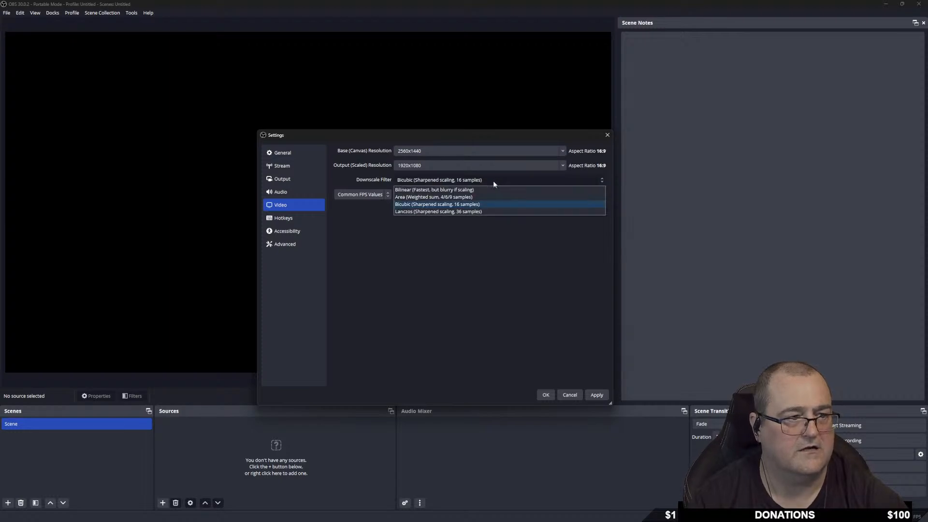
{"action": "left_click", "coordinate": [400, 212]}
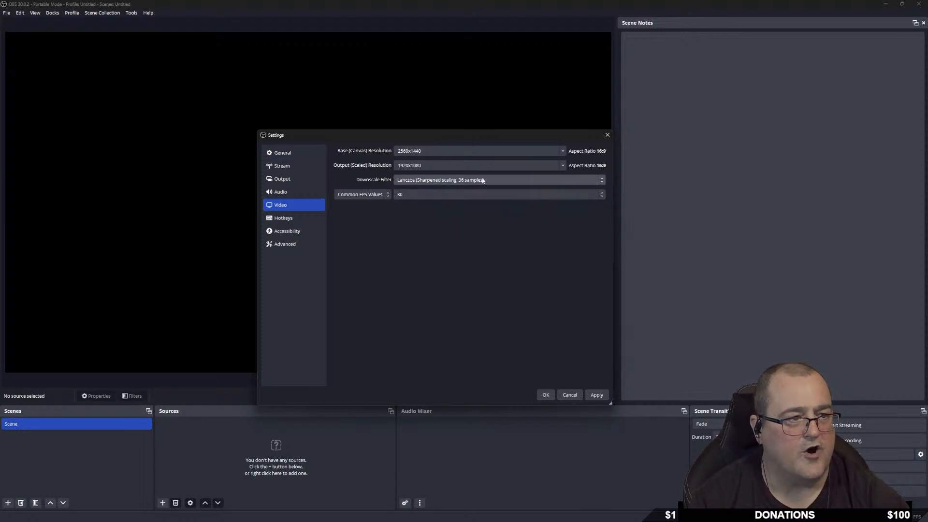
{"action": "left_click", "coordinate": [496, 183]}
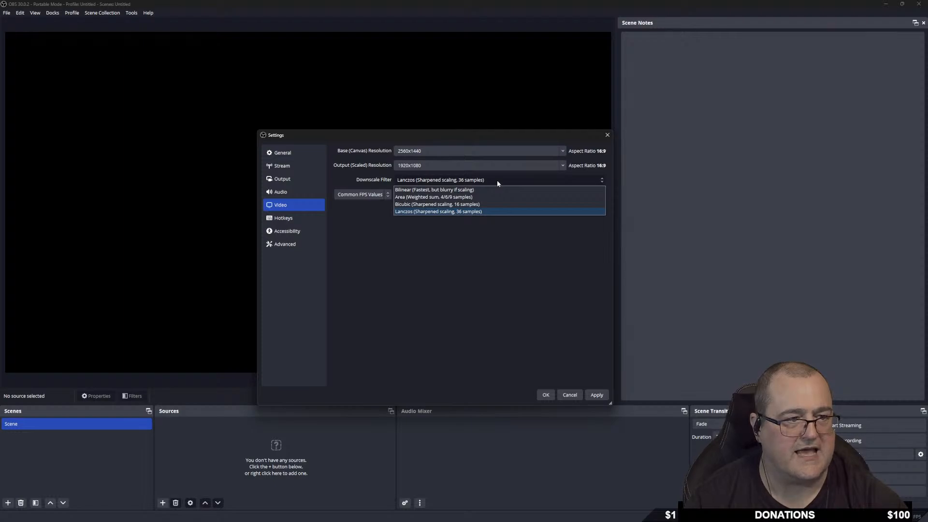
{"action": "left_click", "coordinate": [415, 213]}
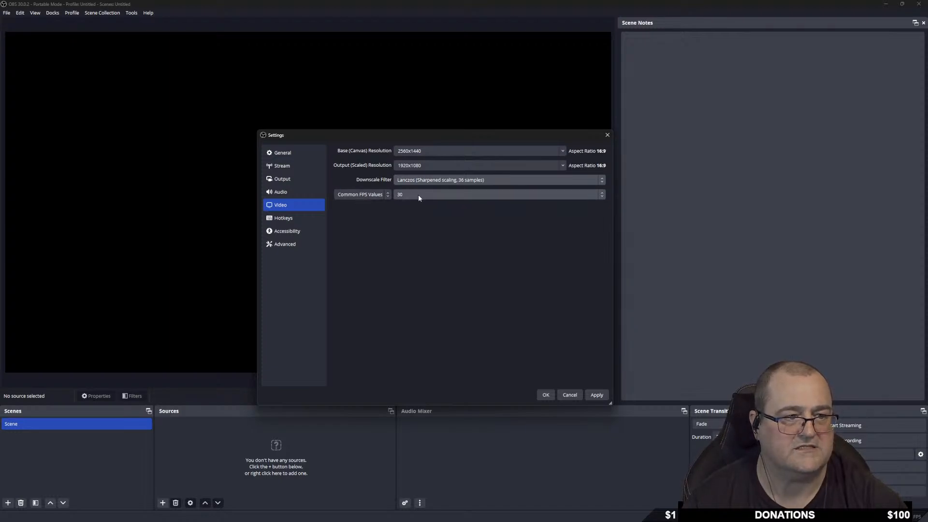
{"action": "left_click", "coordinate": [372, 195]}
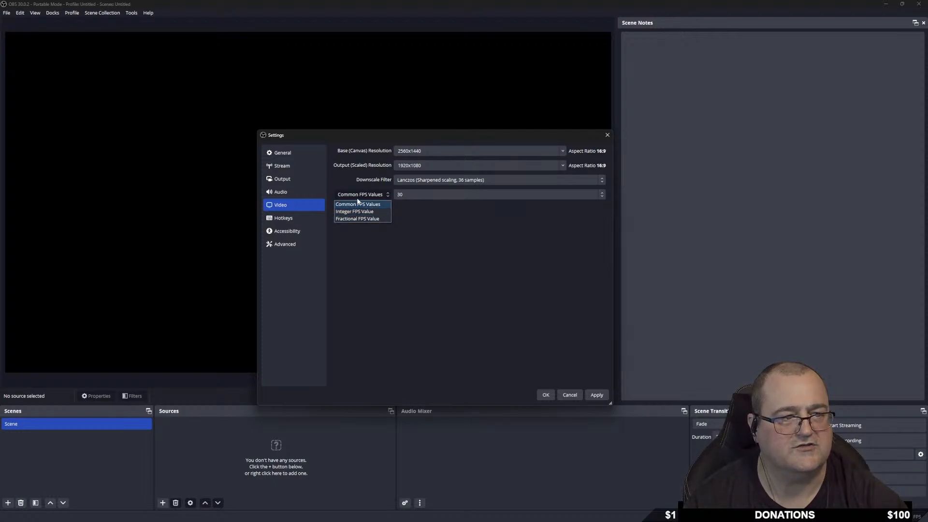
{"action": "left_click", "coordinate": [363, 196]}
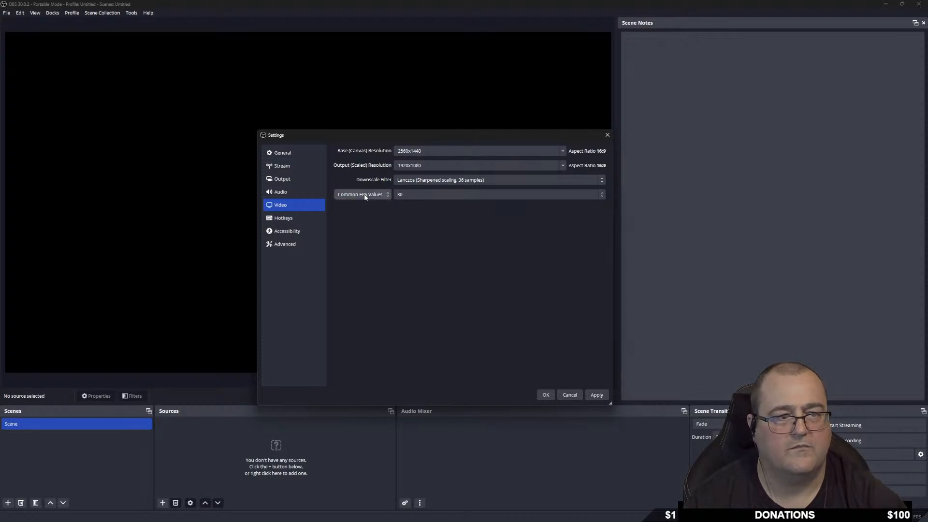
{"action": "left_click", "coordinate": [455, 195]}
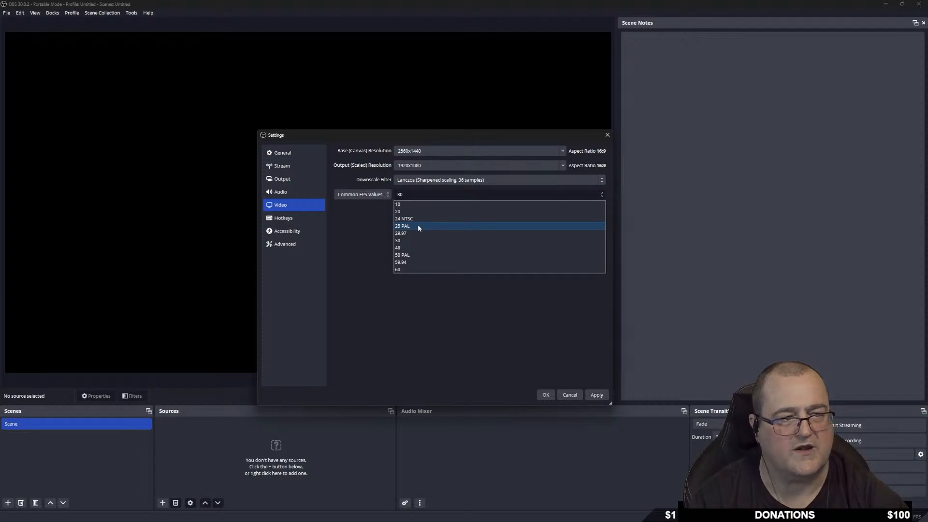
{"action": "left_click", "coordinate": [409, 270]}
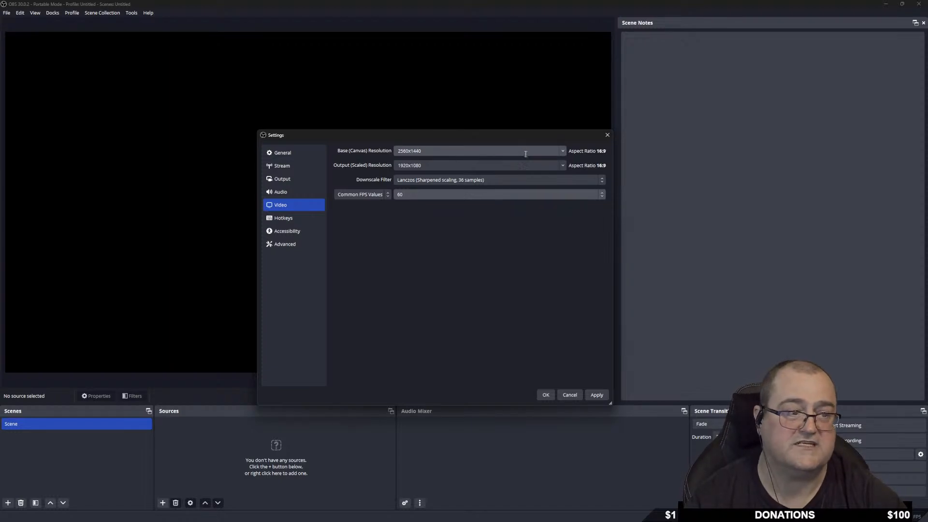
Change the base canvas to 1920x1080 and output to 1280x720, keeping 60 FPS.
{"action": "left_click", "coordinate": [563, 151]}
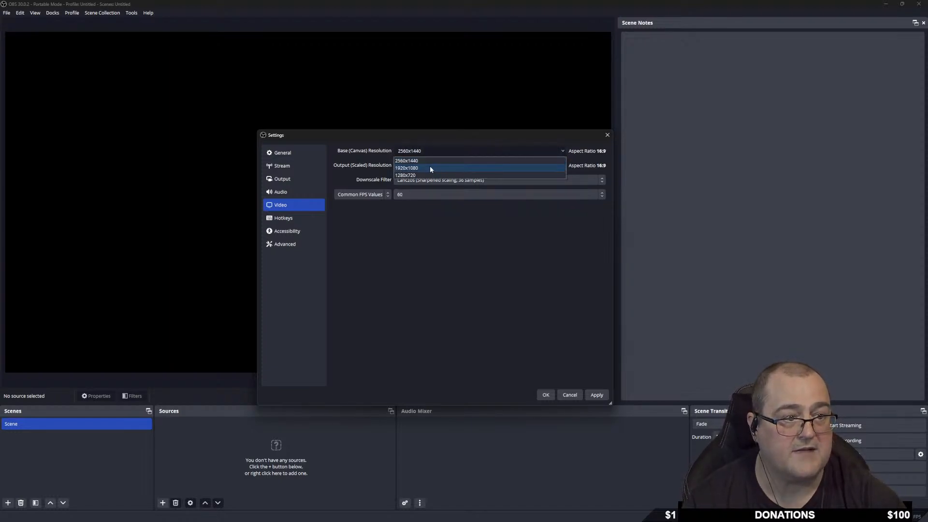
{"action": "left_click", "coordinate": [430, 168]}
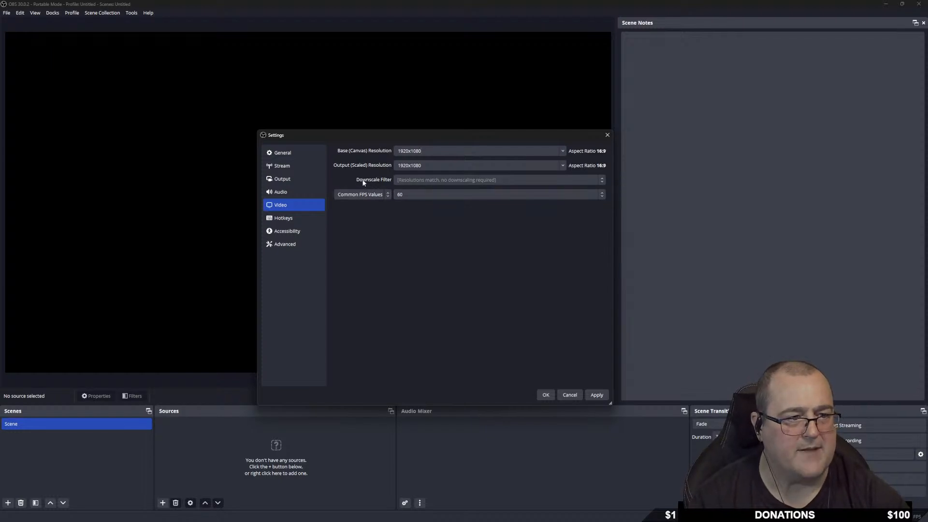
{"action": "left_click", "coordinate": [563, 164]}
{"action": "left_click", "coordinate": [424, 198]}
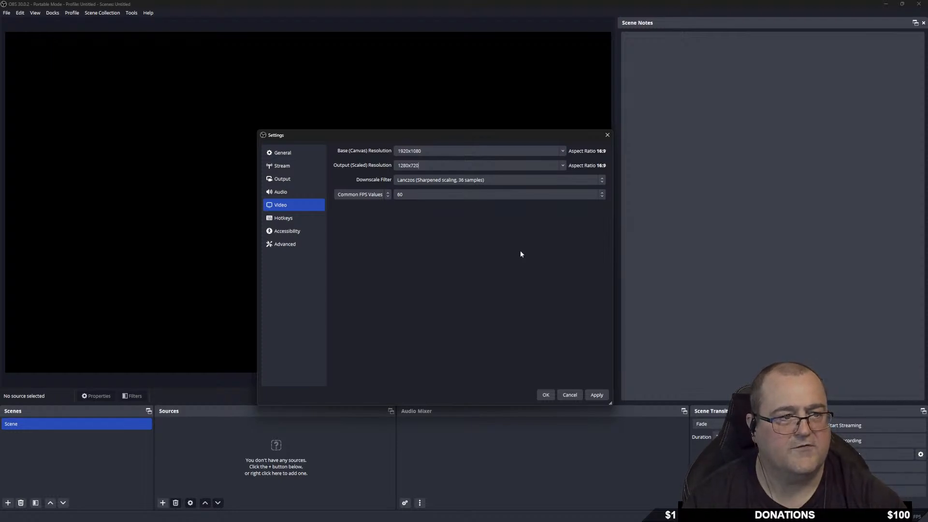
{"action": "left_click", "coordinate": [408, 194]}
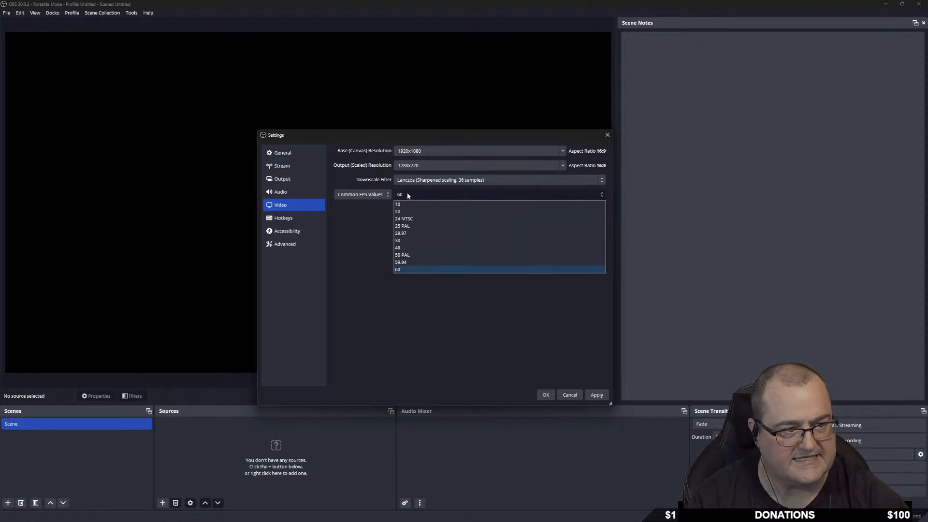
{"action": "left_click", "coordinate": [406, 240]}
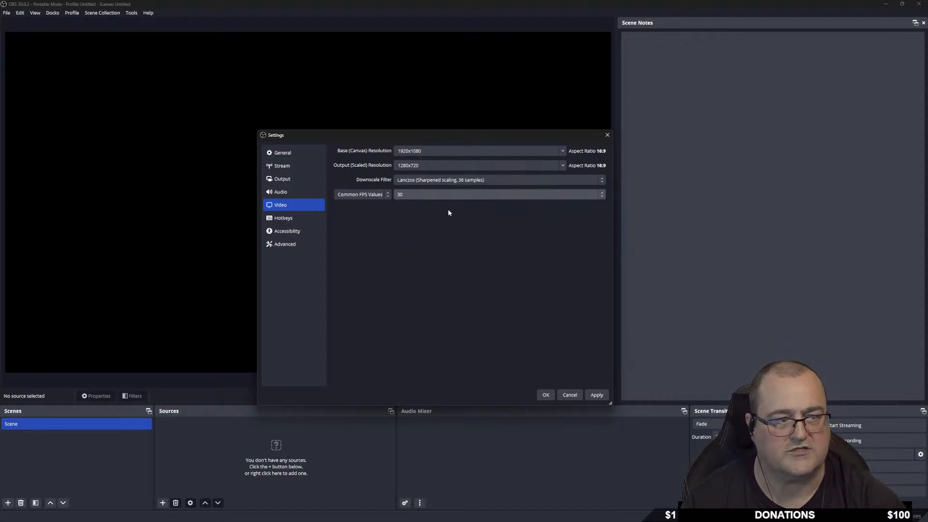
{"action": "left_click", "coordinate": [411, 195]}
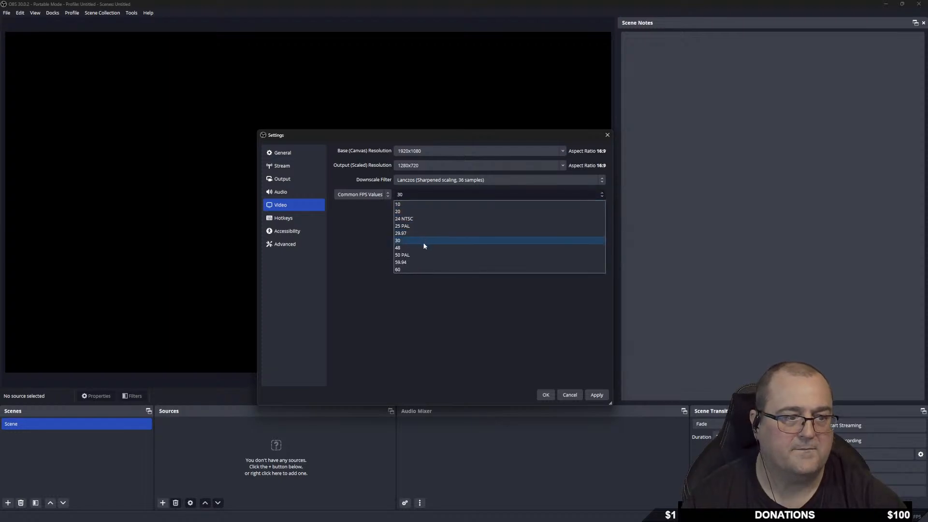
{"action": "left_click", "coordinate": [415, 269]}
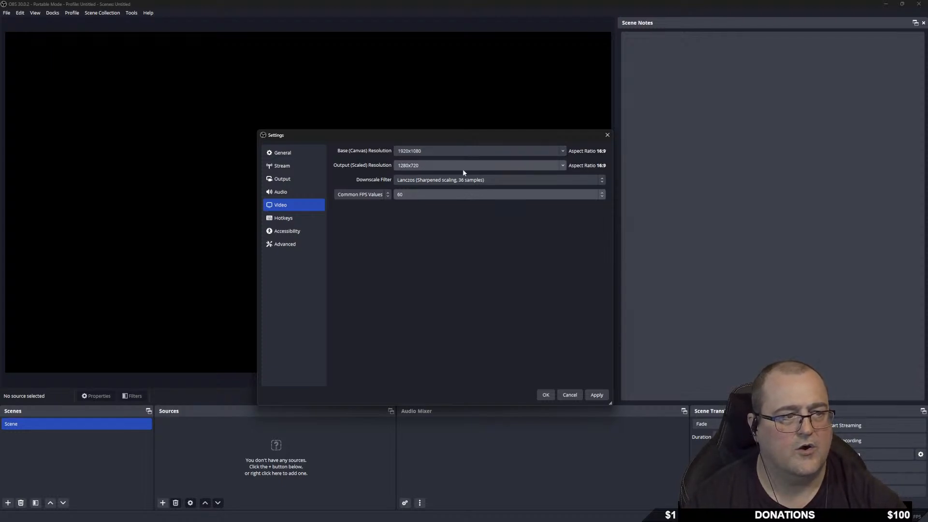
{"action": "left_click", "coordinate": [562, 151]}
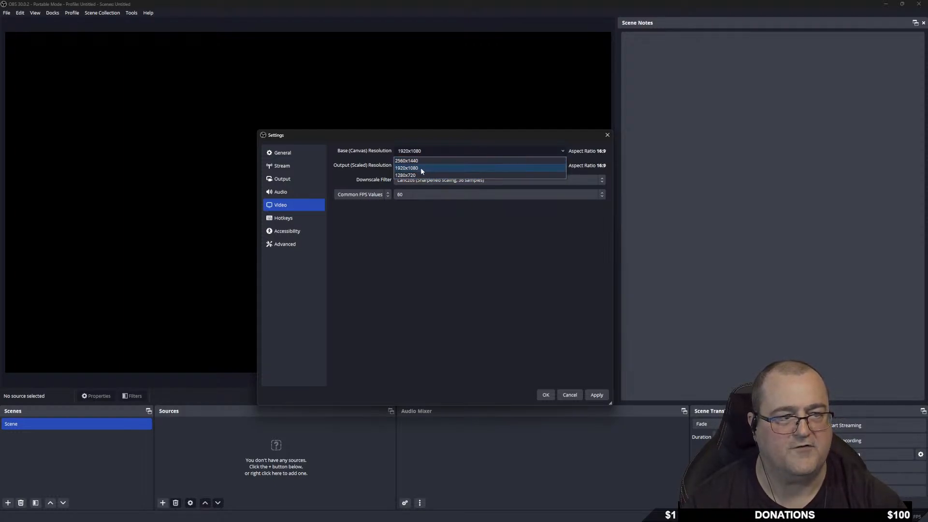
{"action": "left_click", "coordinate": [437, 227]}
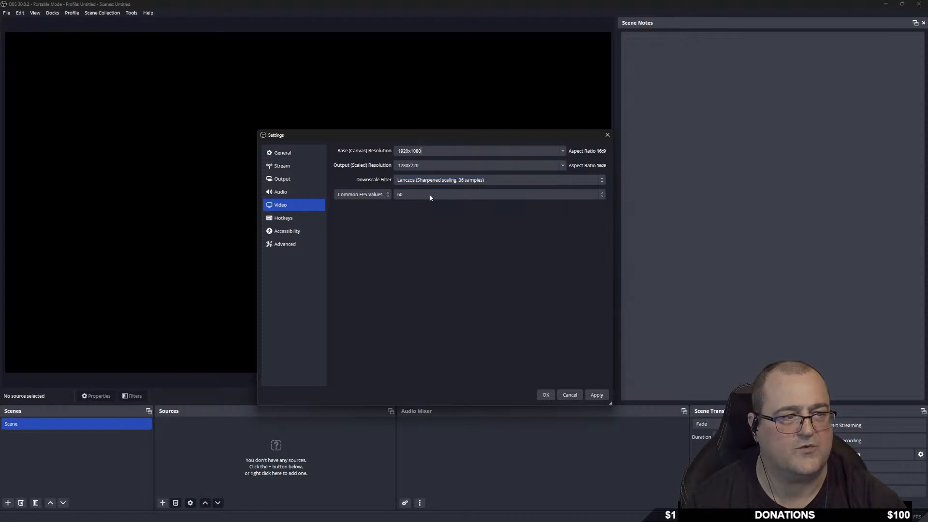
Enter a custom 1600x900 in both the Base (Canvas) and Output (Scaled) resolution fields.
{"action": "double_click", "coordinate": [425, 151]}
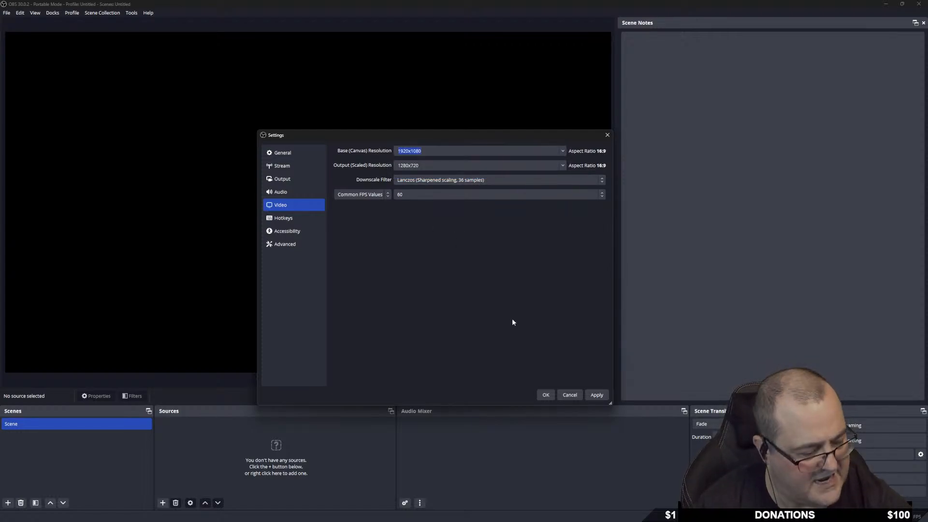
{"action": "type", "text": "16"}
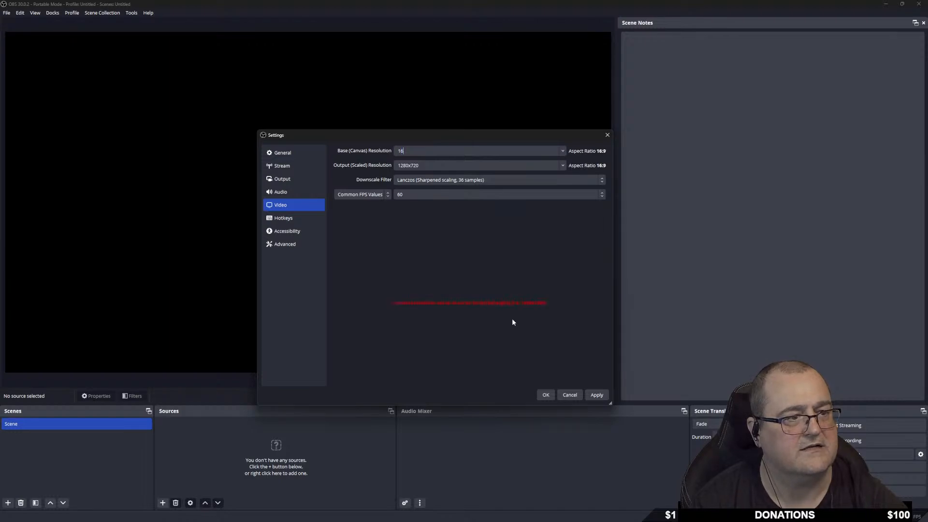
{"action": "type", "text": "00x900"}
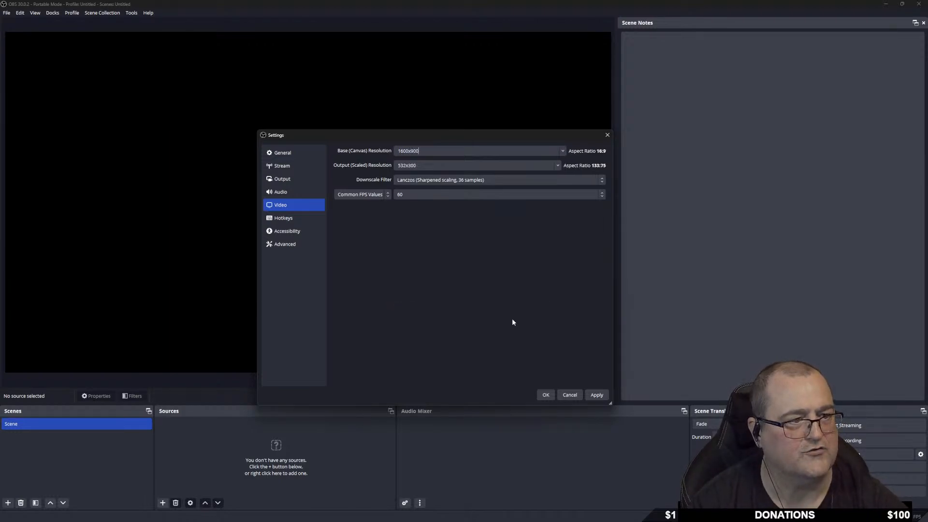
{"action": "left_click", "coordinate": [394, 165]}
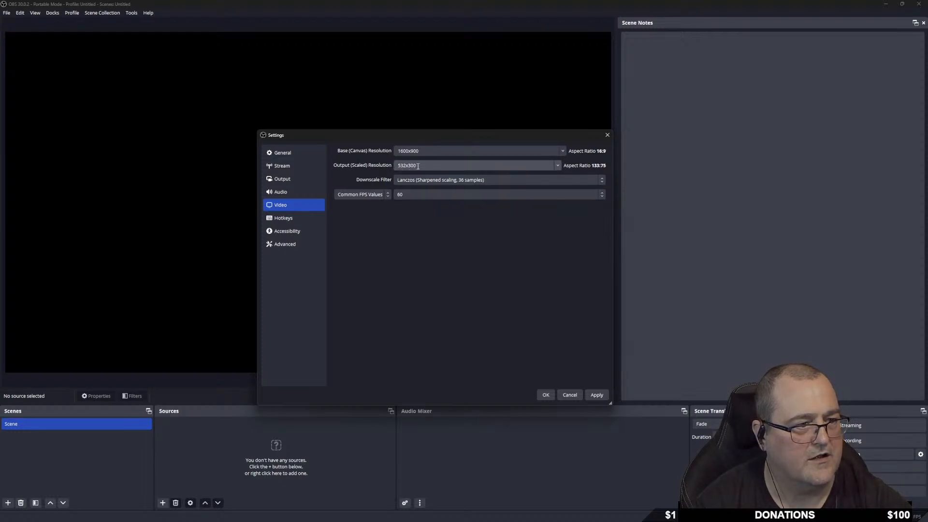
{"action": "type", "text": "1"}
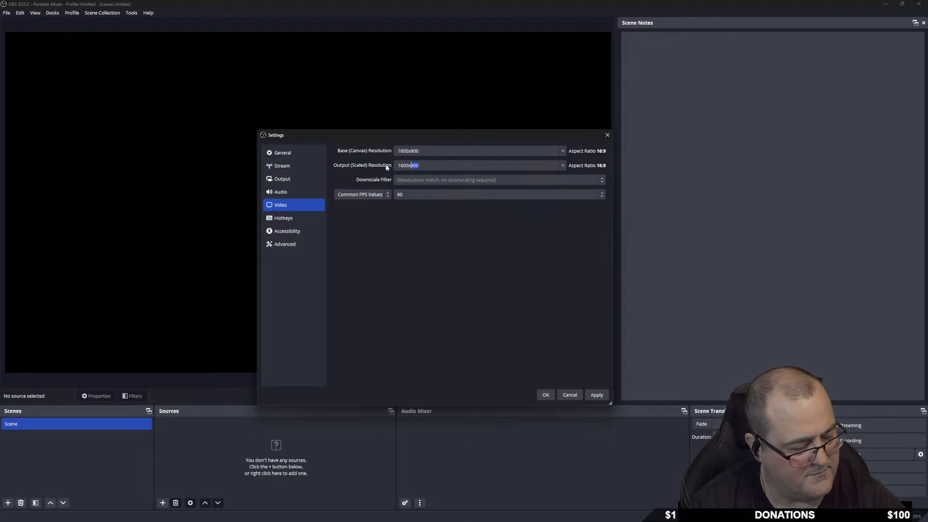
{"action": "type", "text": "600x900"}
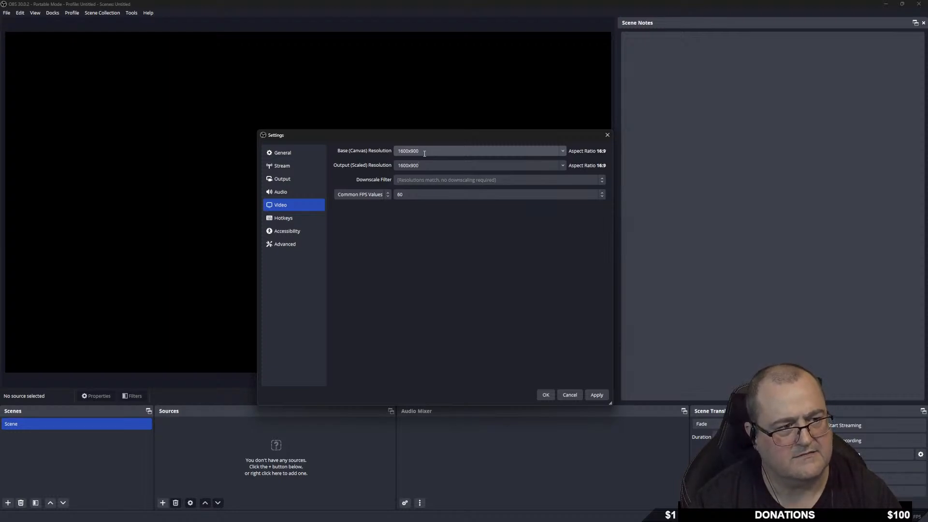
Set both base canvas and output resolution to 1920x1080 and apply.
{"action": "left_click", "coordinate": [564, 151]}
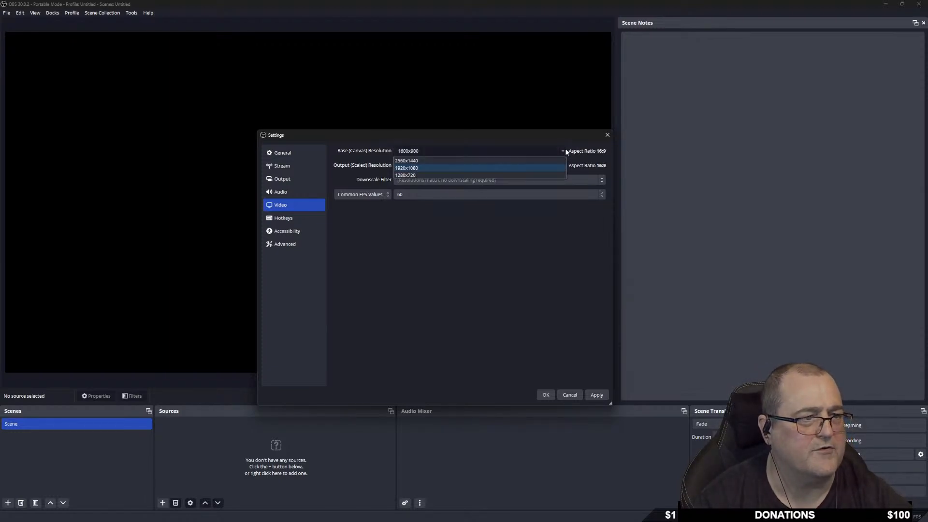
{"action": "left_click", "coordinate": [445, 168]}
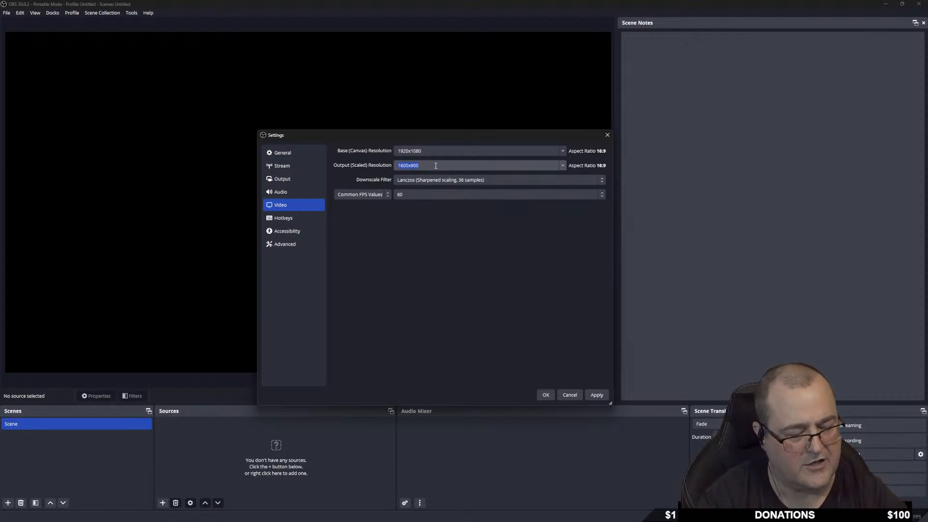
{"action": "key", "text": "BackSpace"}
{"action": "left_click", "coordinate": [563, 165]}
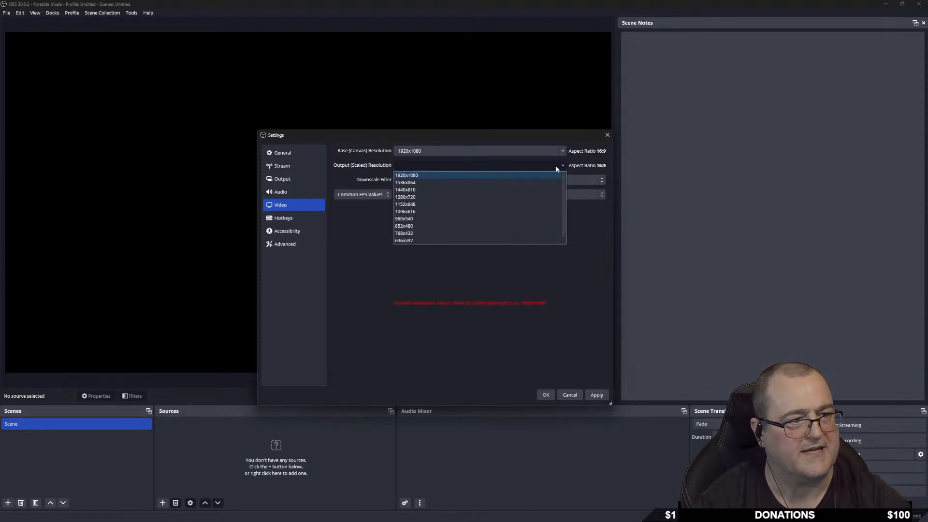
{"action": "left_click", "coordinate": [455, 169]}
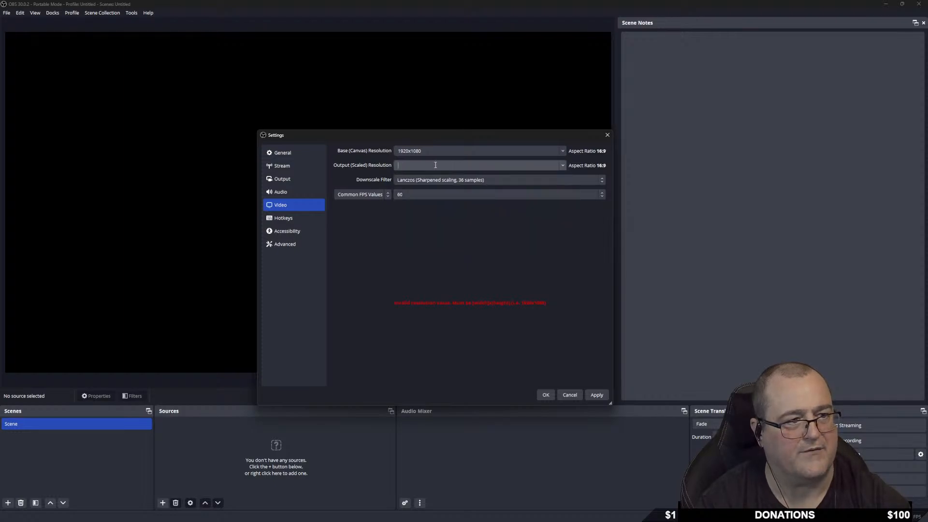
{"action": "type", "text": "1600"}
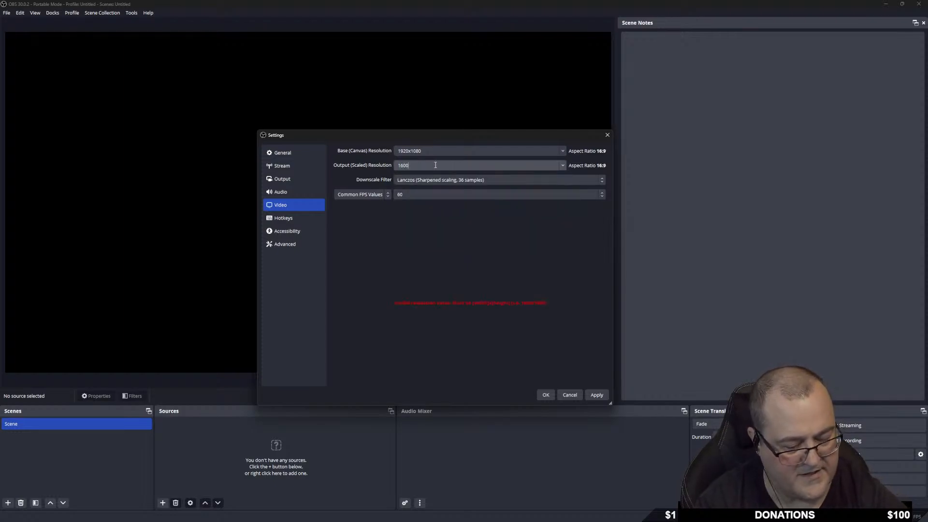
{"action": "type", "text": "x900"}
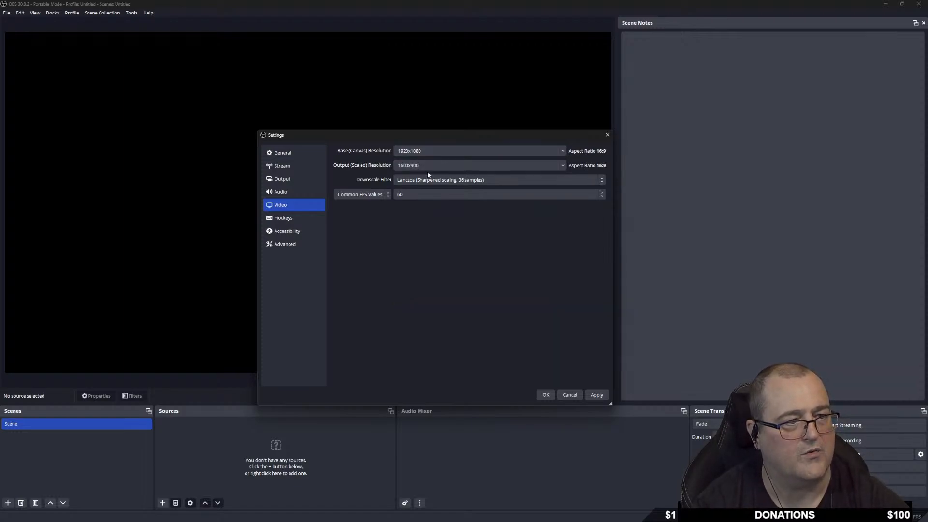
{"action": "left_click", "coordinate": [446, 168]}
{"action": "left_click", "coordinate": [563, 164]}
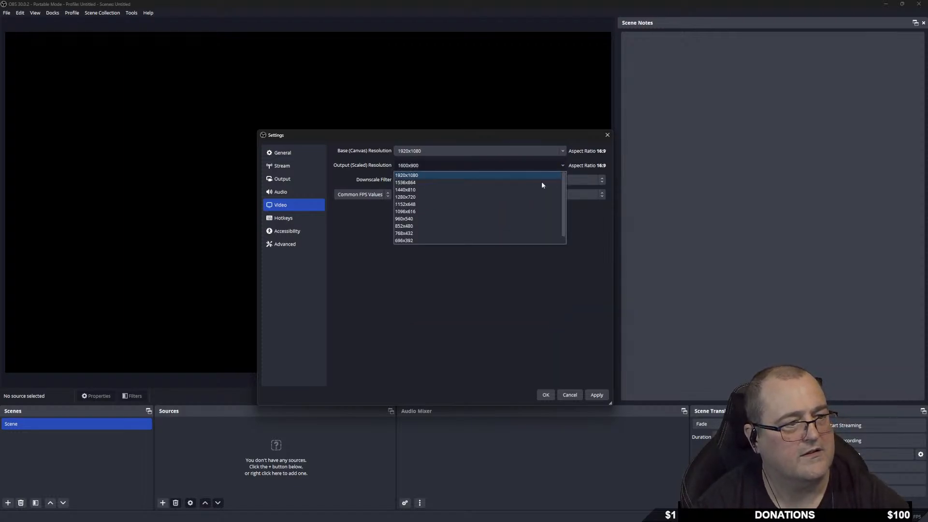
{"action": "left_click", "coordinate": [426, 174]}
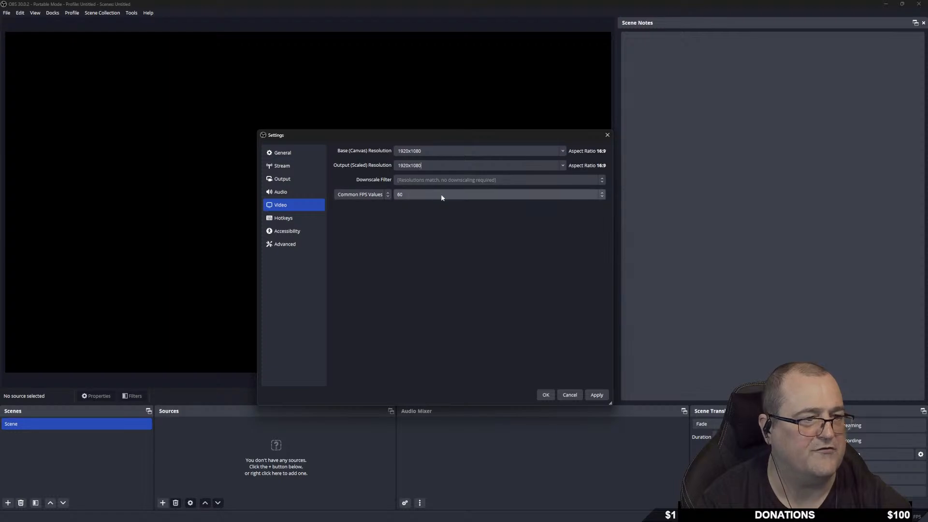
{"action": "left_click", "coordinate": [597, 395]}
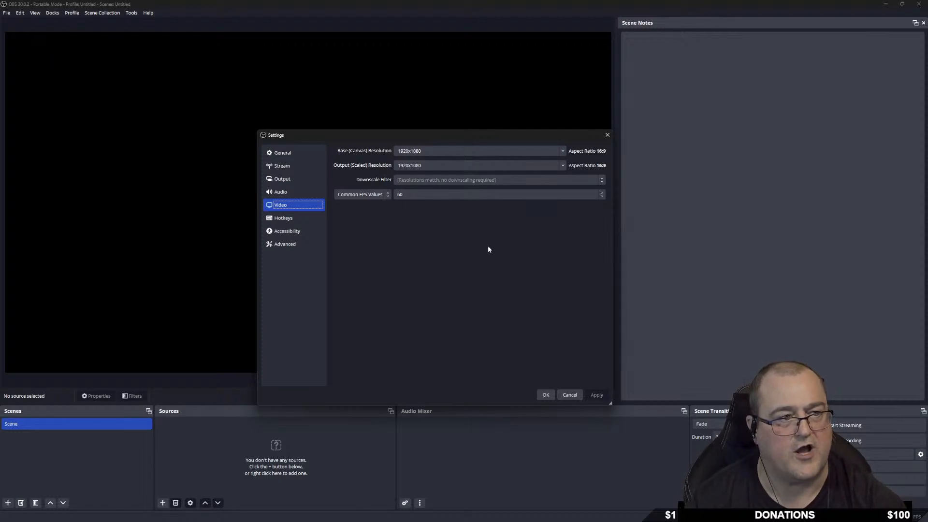
Try a 1080x1920 portrait canvas, then restore 1920x1080 base and output and apply again.
{"action": "left_click", "coordinate": [428, 151]}
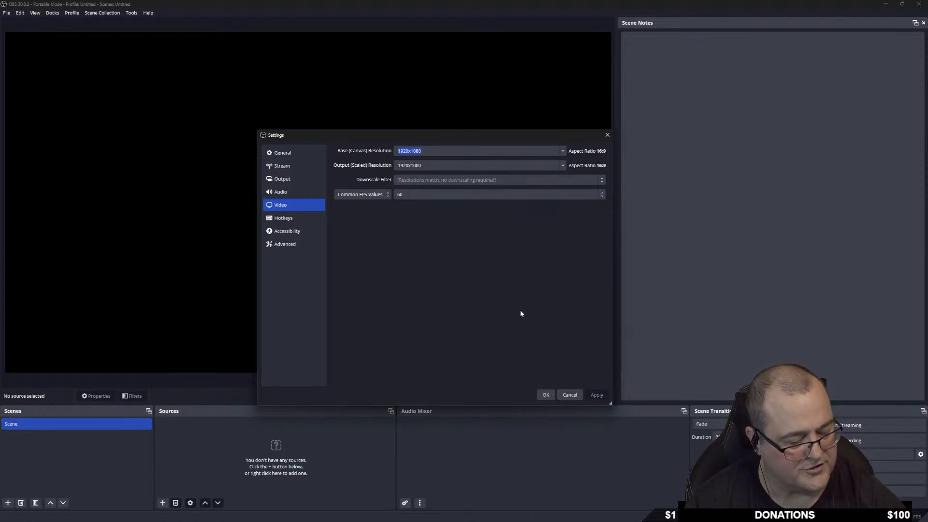
{"action": "type", "text": "1080"}
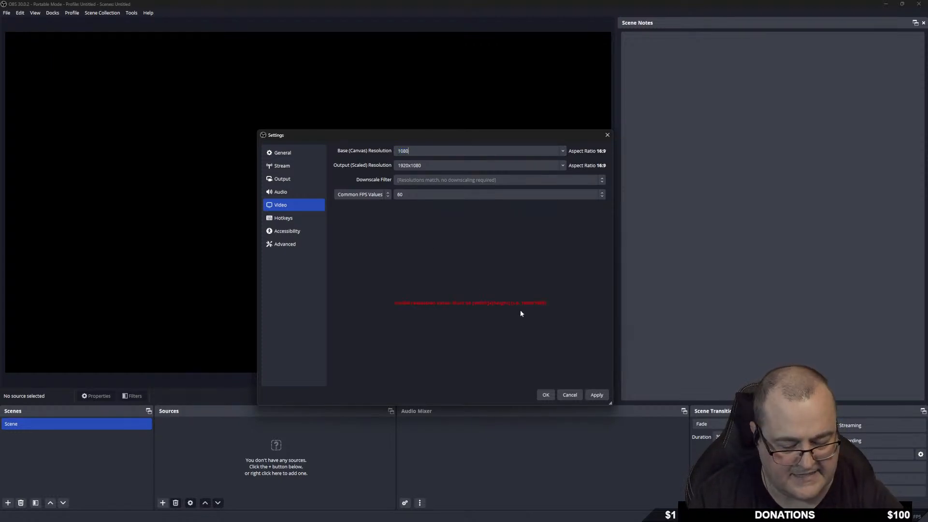
{"action": "type", "text": "x1920"}
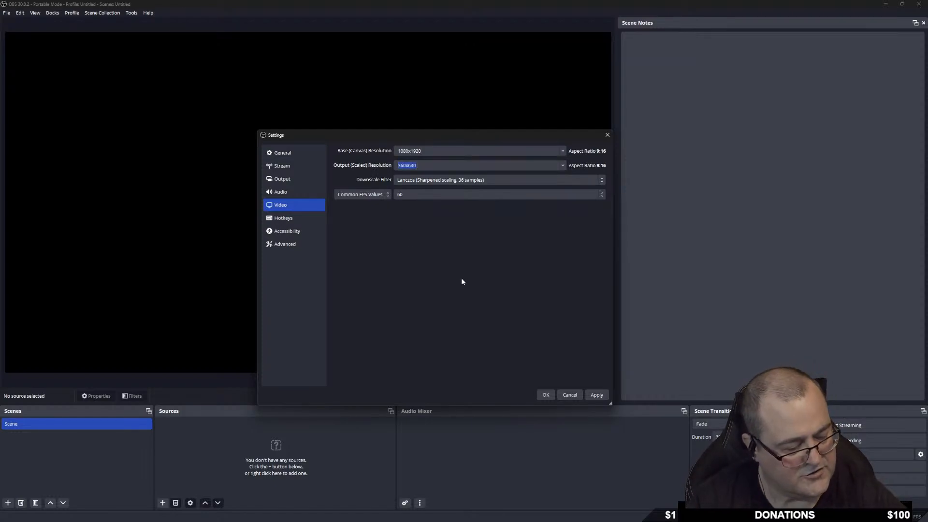
{"action": "type", "text": "1080x1920"}
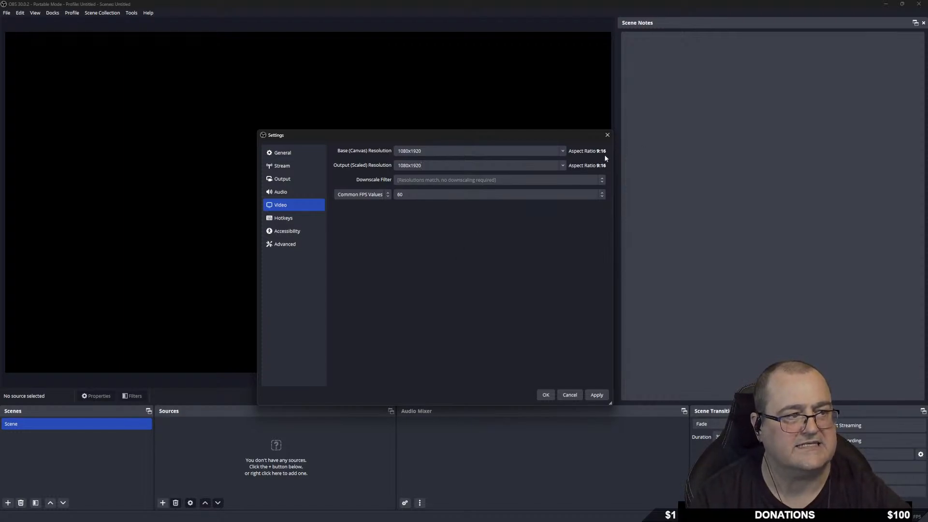
{"action": "left_click", "coordinate": [560, 153]}
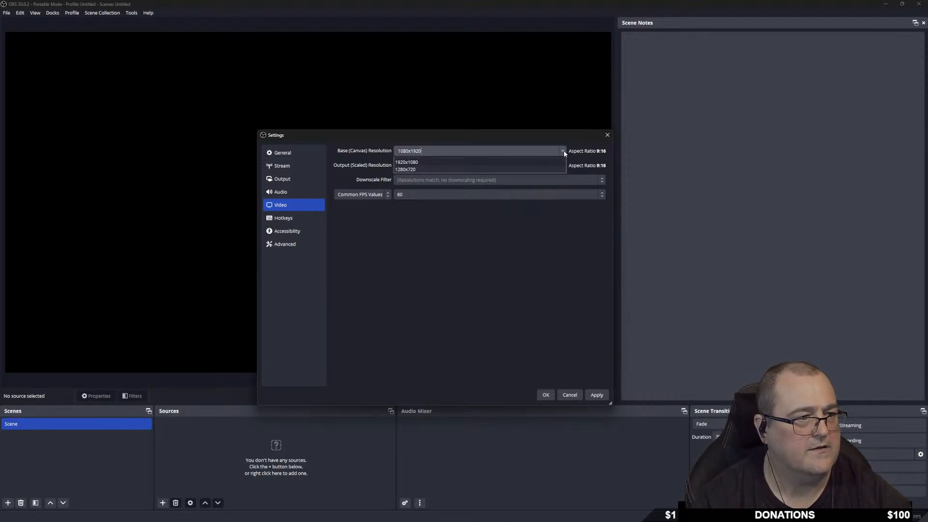
{"action": "left_click", "coordinate": [450, 167]}
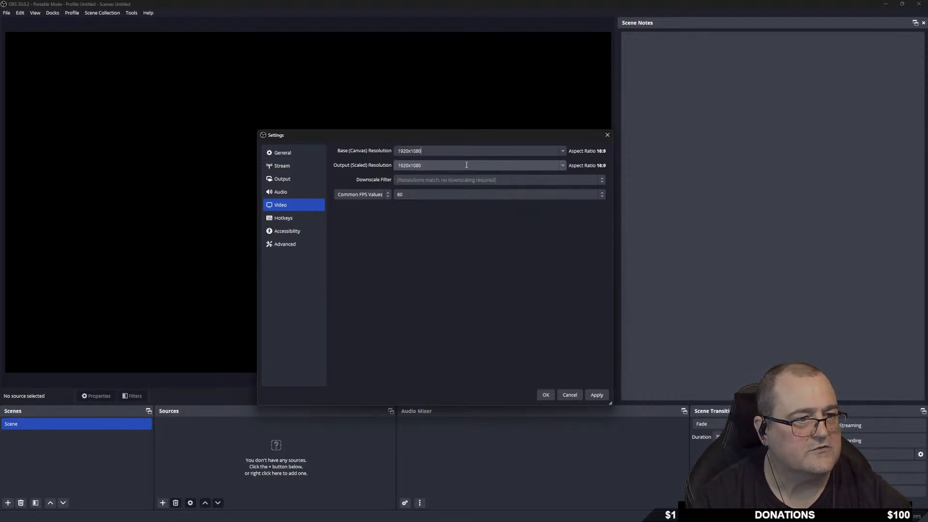
{"action": "left_click", "coordinate": [563, 165]}
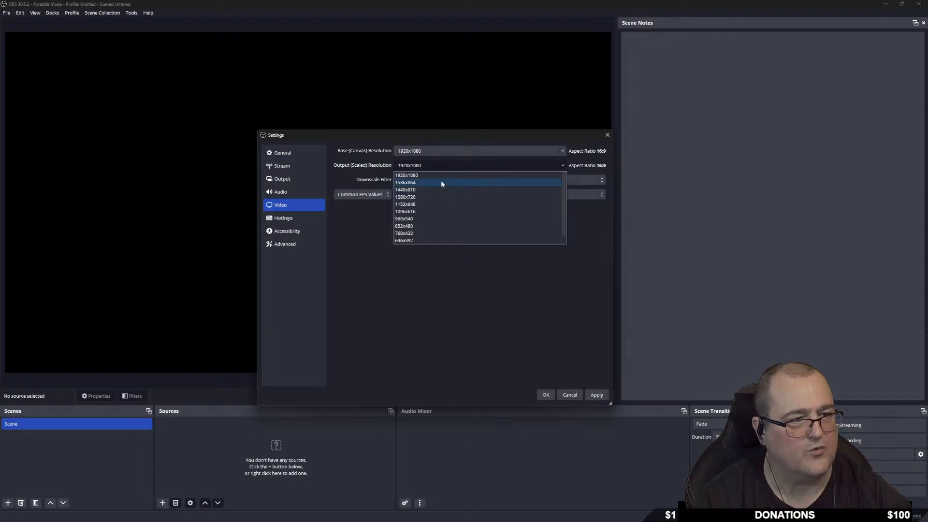
{"action": "left_click", "coordinate": [435, 175]}
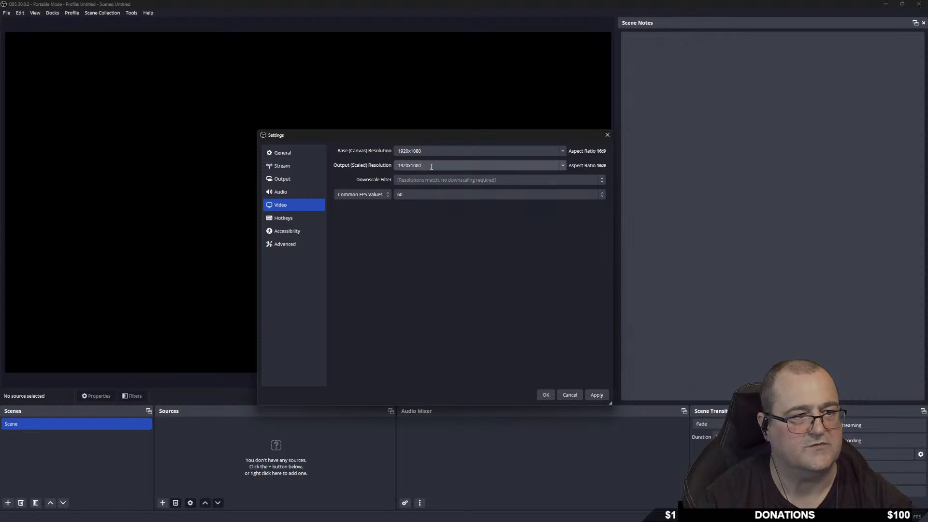
{"action": "left_click", "coordinate": [596, 394]}
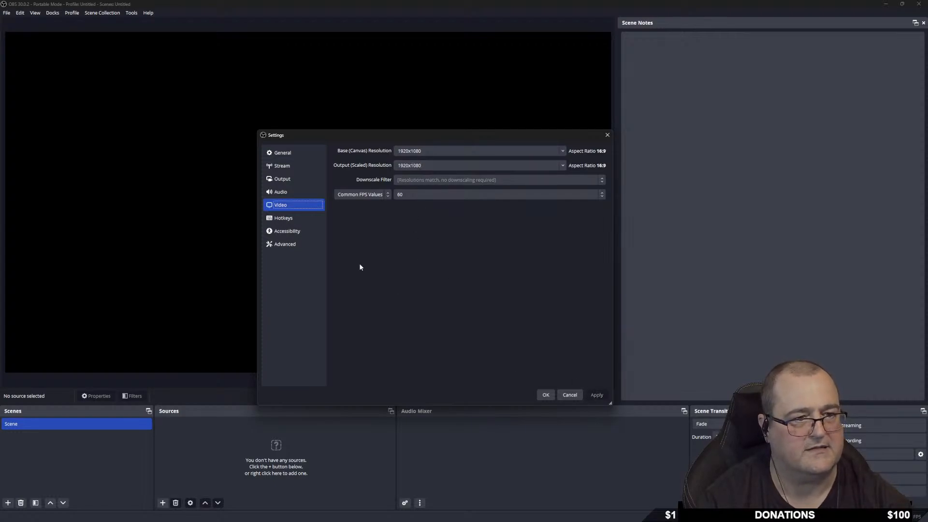
Look over the Hotkeys and Accessibility pages, then scroll through Advanced settings.
{"action": "left_click", "coordinate": [289, 220]}
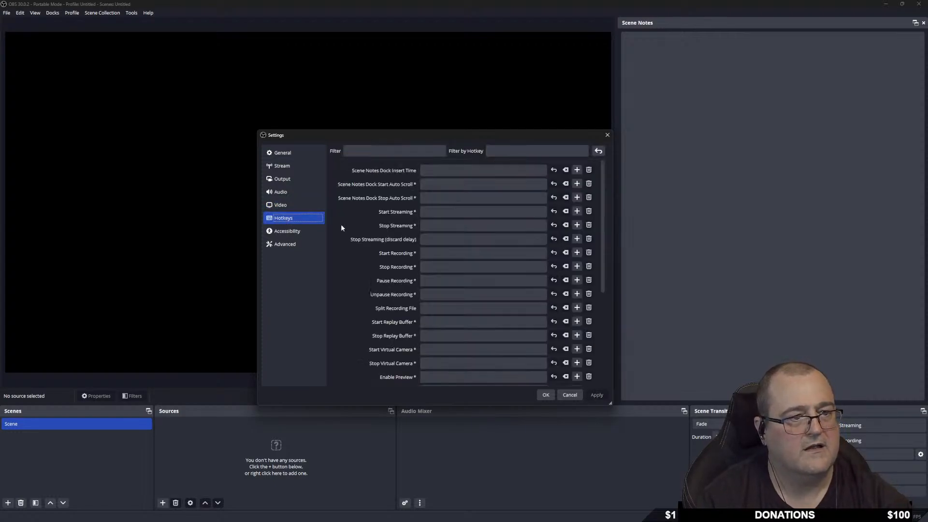
{"action": "left_click", "coordinate": [292, 233]}
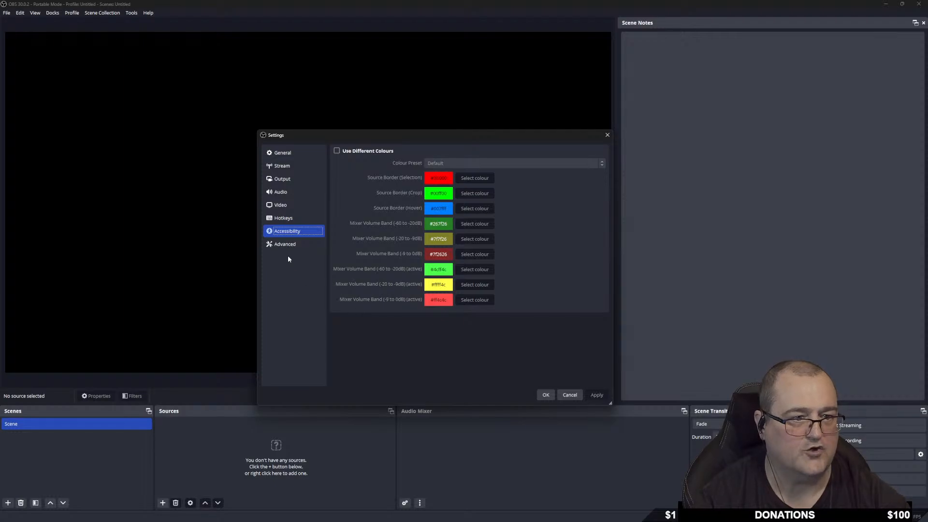
{"action": "left_click", "coordinate": [308, 247]}
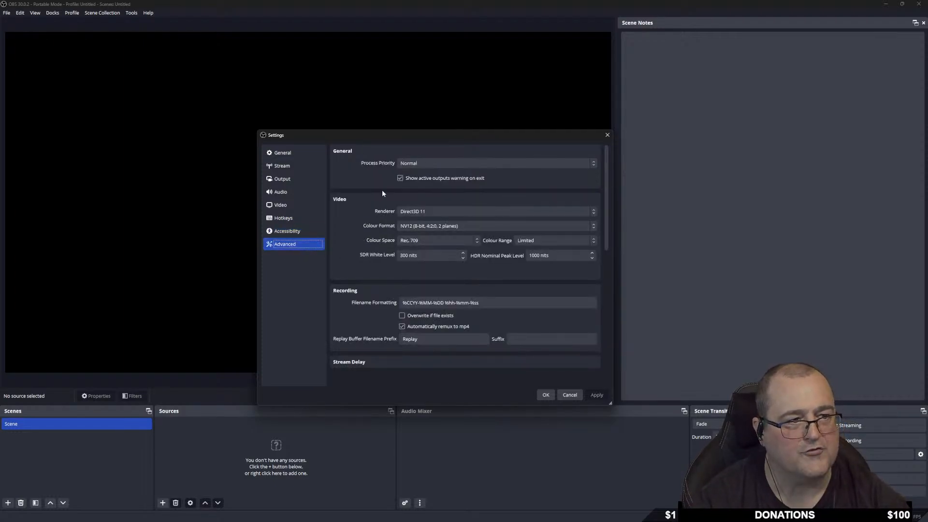
{"action": "scroll", "coordinate": [367, 303], "scroll_direction": "down", "scroll_amount": 1}
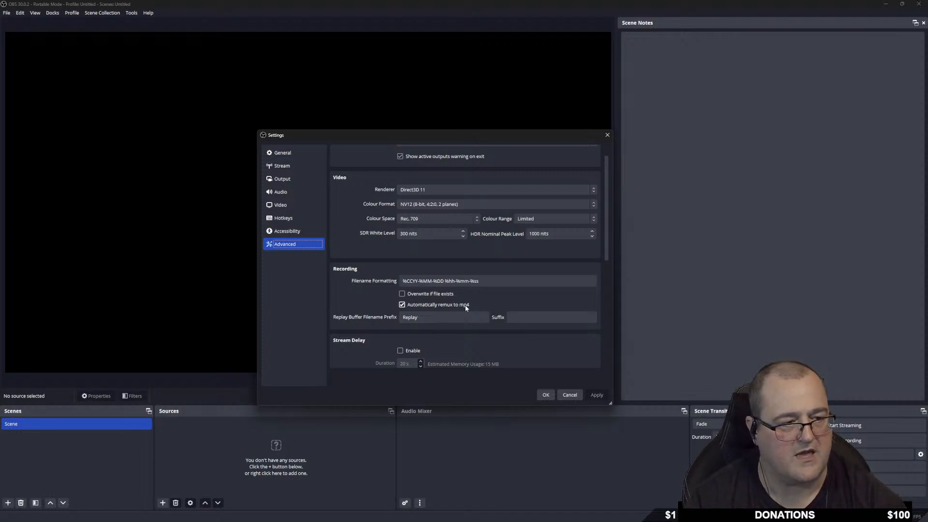
{"action": "scroll", "coordinate": [465, 307], "scroll_direction": "down", "scroll_amount": 3}
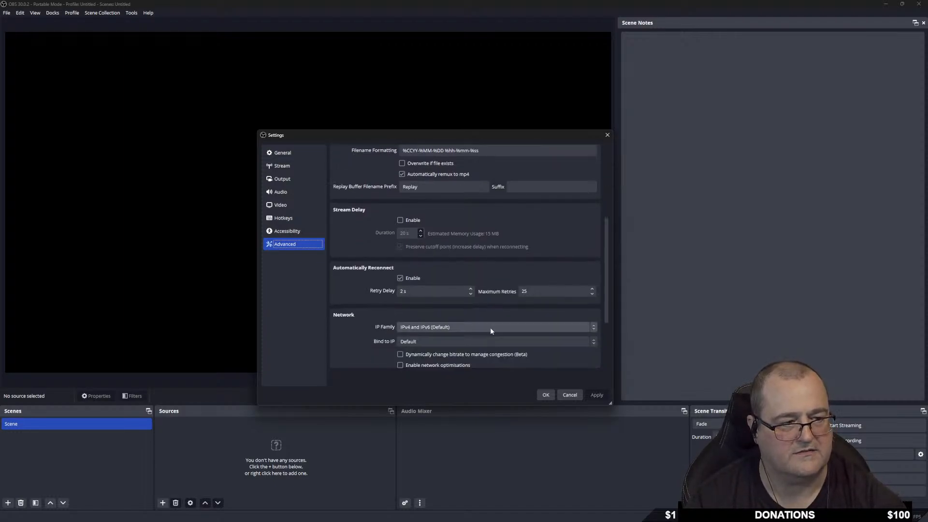
{"action": "scroll", "coordinate": [363, 335], "scroll_direction": "down", "scroll_amount": 2}
{"action": "scroll", "coordinate": [353, 333], "scroll_direction": "up", "scroll_amount": 6}
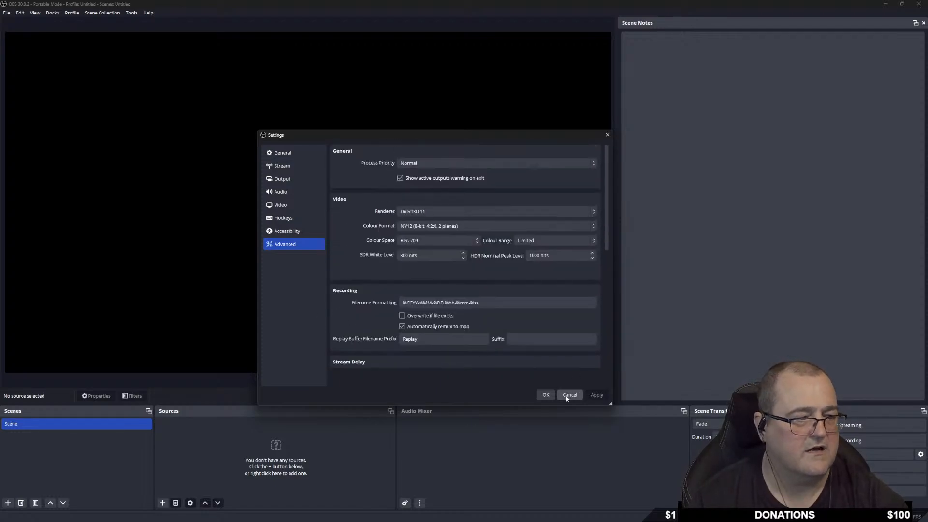
{"action": "left_click", "coordinate": [544, 395]}
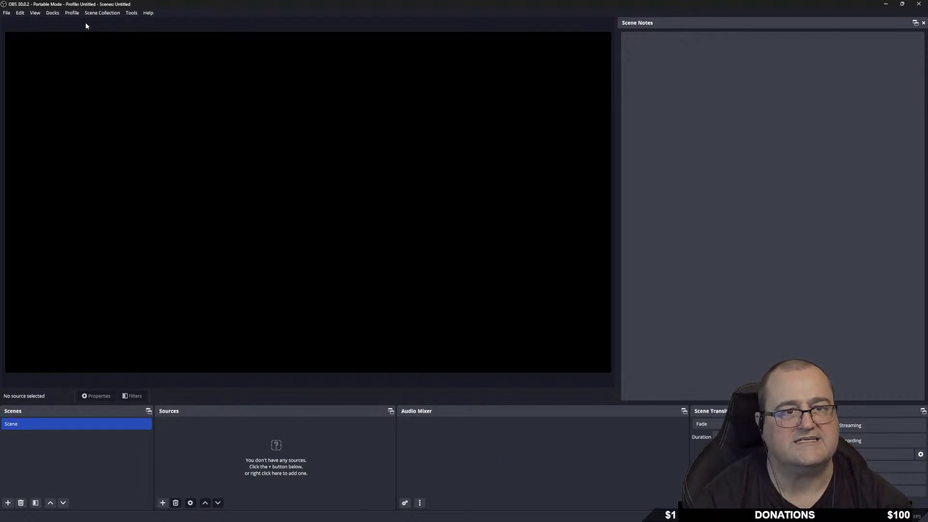
{"action": "left_click", "coordinate": [71, 14]}
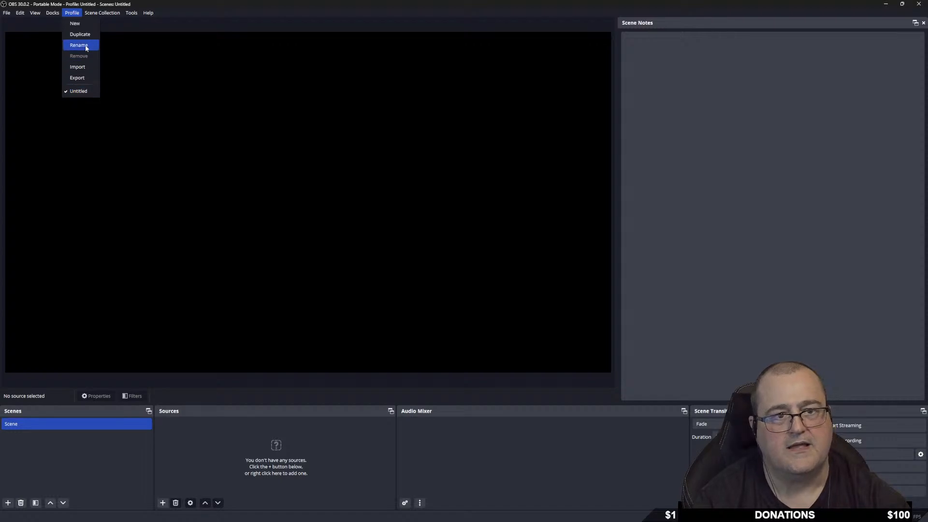
{"action": "left_click", "coordinate": [75, 23]}
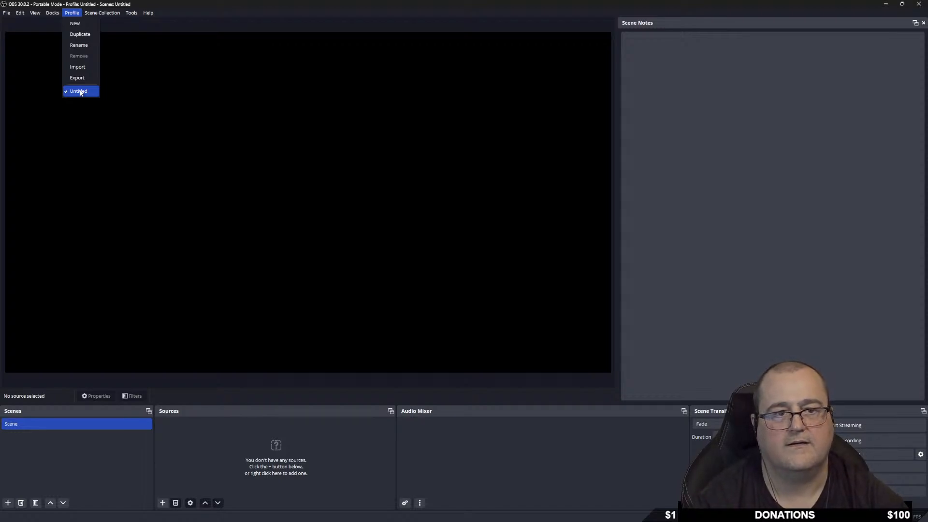
{"action": "left_click", "coordinate": [250, 82]}
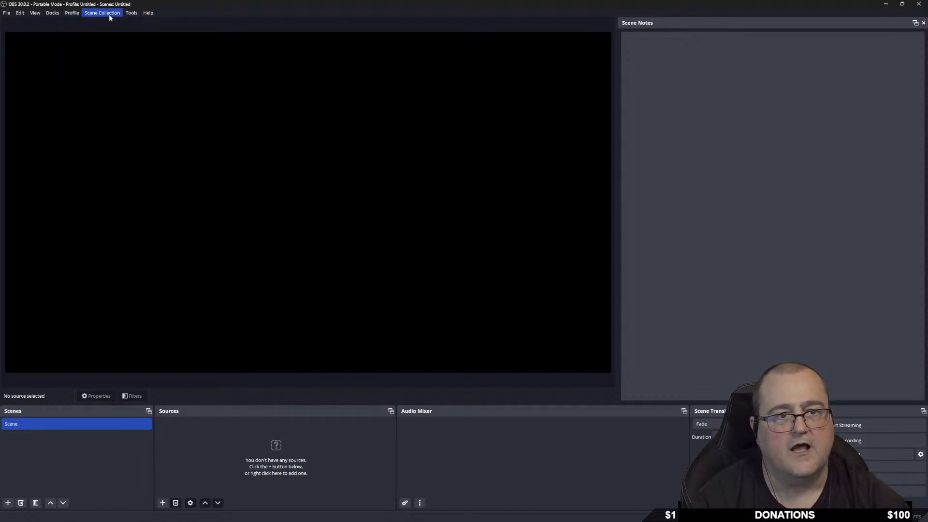
{"action": "double_click", "coordinate": [42, 423]}
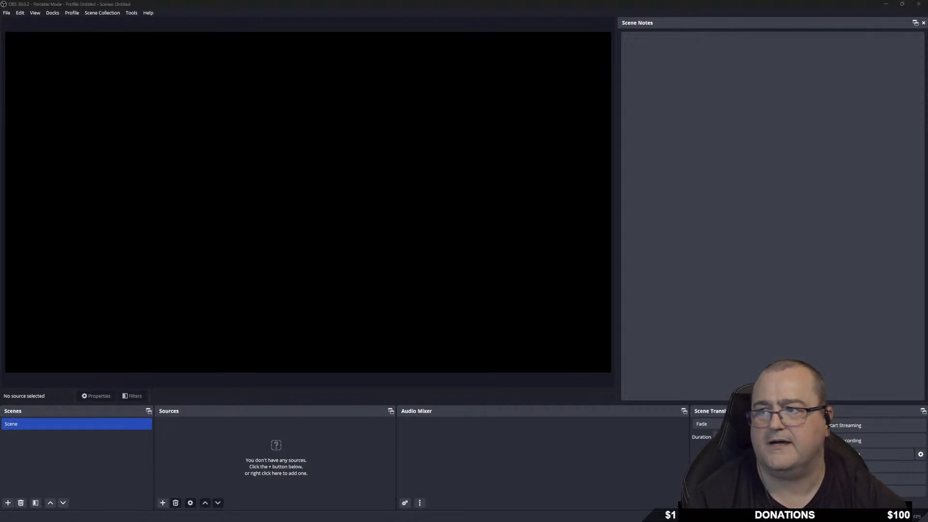
{"action": "left_click", "coordinate": [17, 425]}
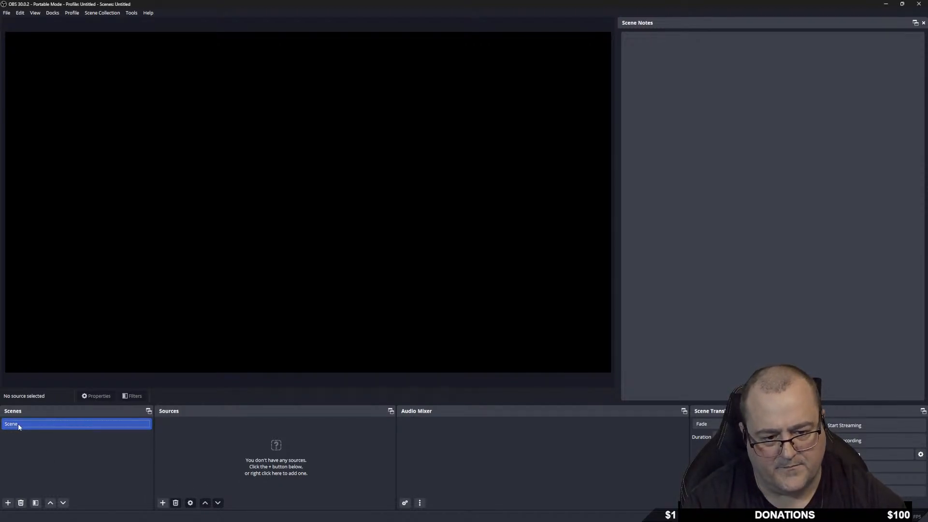
Add a new scene named LIVE---Starting.
{"action": "left_click", "coordinate": [7, 502]}
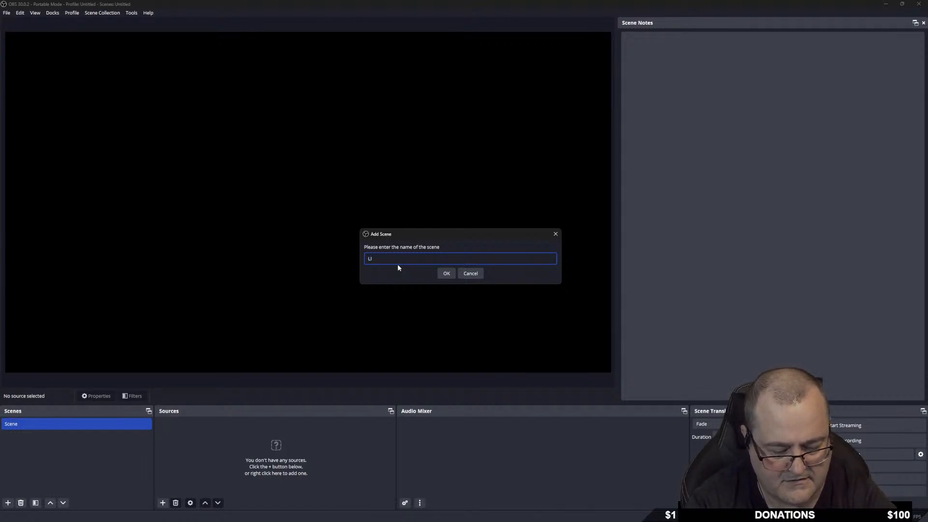
{"action": "type", "text": "LIVE---Start"}
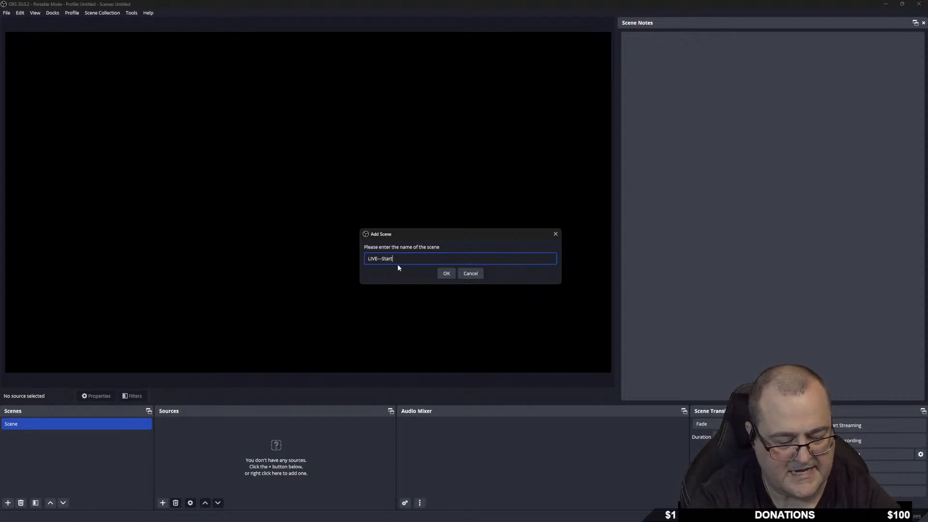
{"action": "type", "text": "ing"}
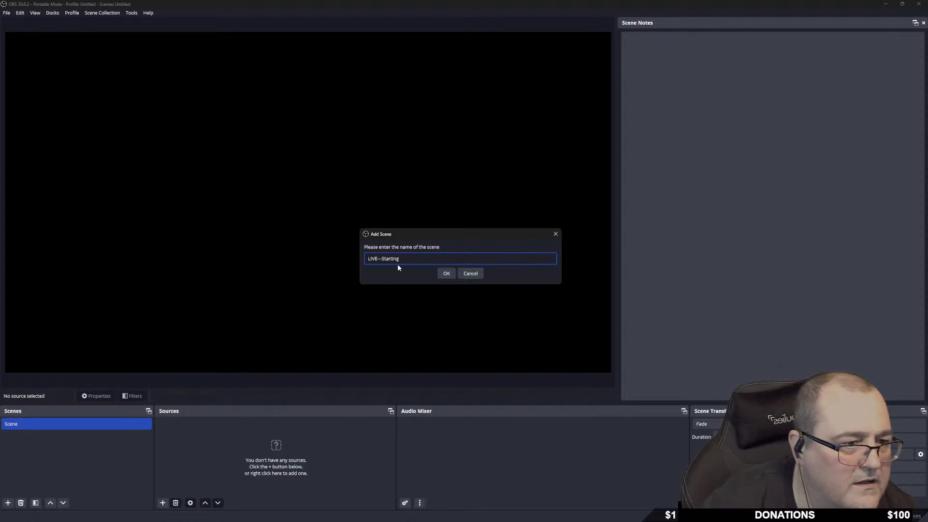
{"action": "left_click", "coordinate": [447, 274]}
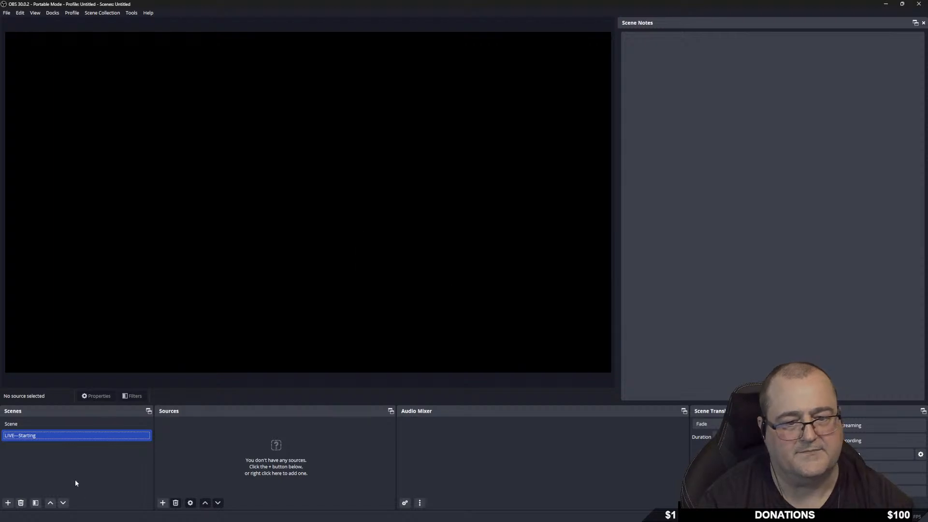
Delete the default Scene and start naming a new scene LIVE---Gaming.
{"action": "left_click", "coordinate": [19, 424]}
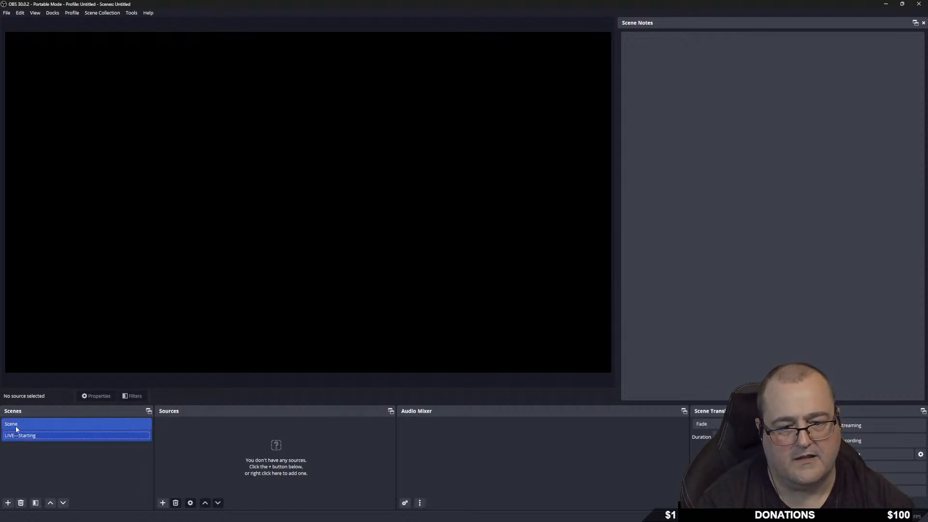
{"action": "left_click", "coordinate": [23, 502]}
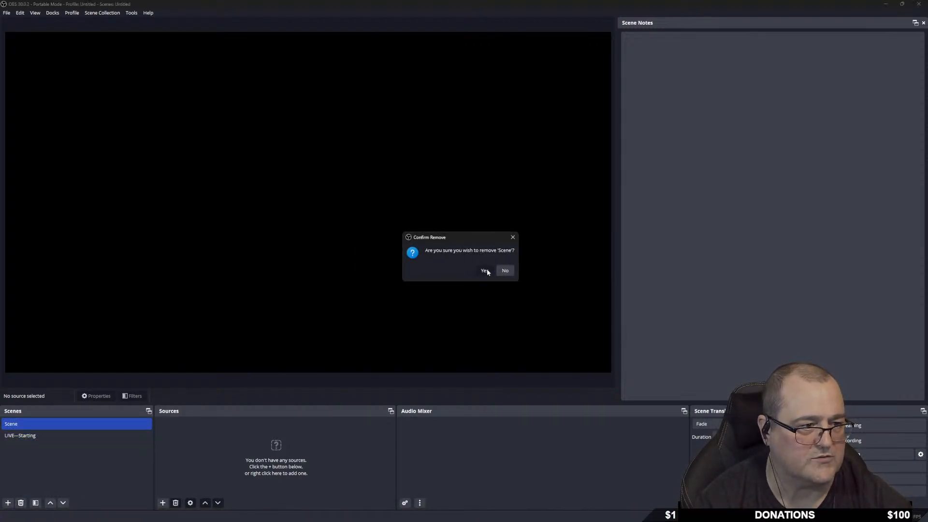
{"action": "left_click", "coordinate": [483, 269]}
{"action": "left_click", "coordinate": [8, 502]}
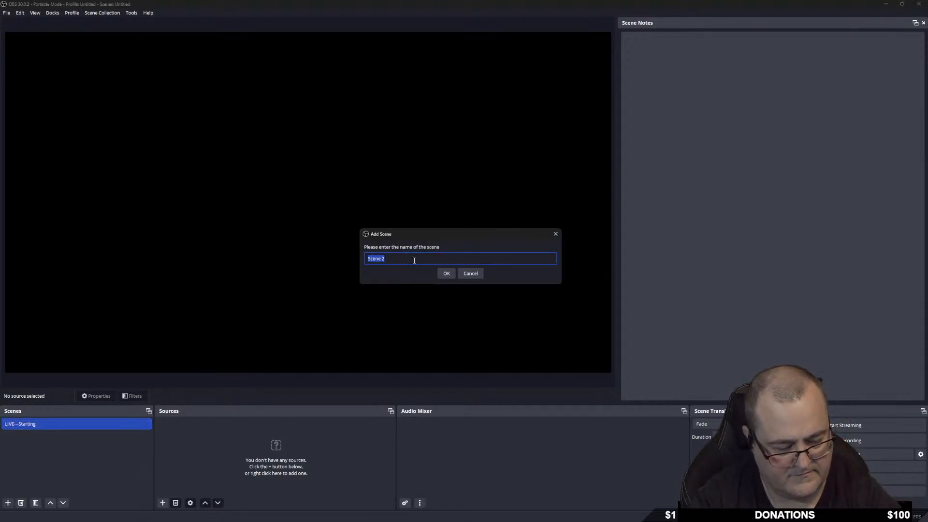
{"action": "type", "text": "LIVE---"}
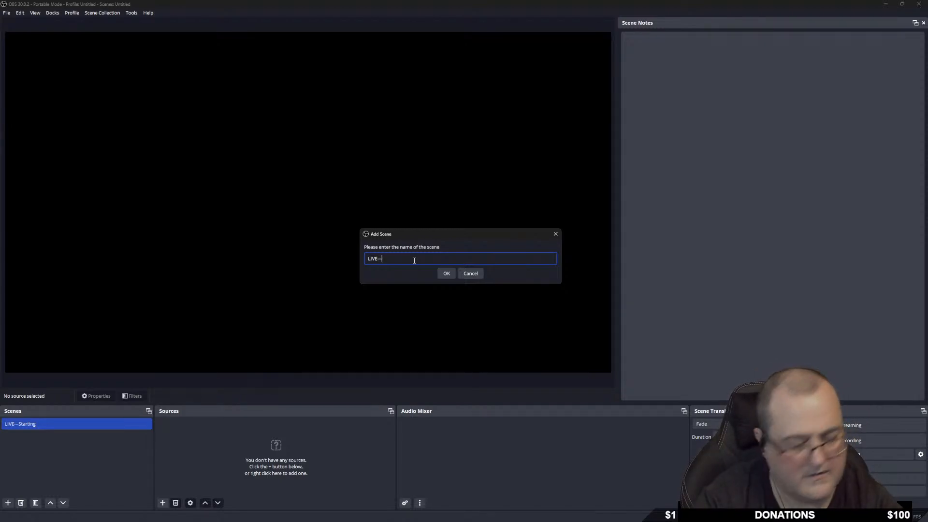
{"action": "type", "text": "*Gam"}
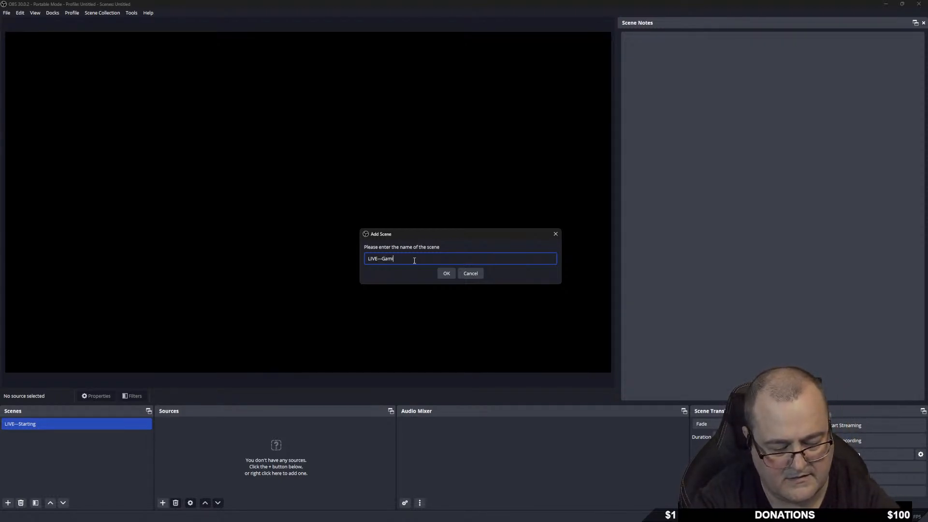
{"action": "type", "text": "ing"}
Confirm LIVE---Gaming and add LIVE---BRB and LIVE---Chatting scenes.
{"action": "key", "text": "Return"}
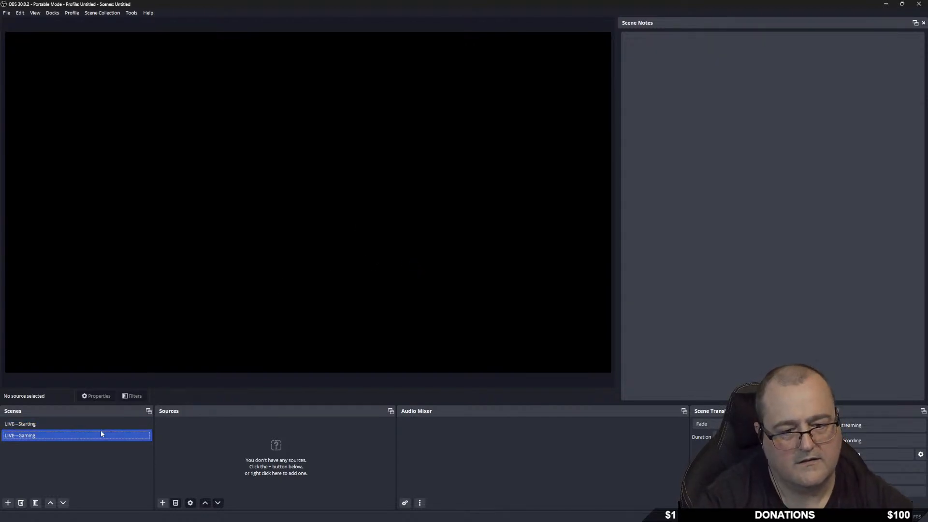
{"action": "left_click", "coordinate": [8, 503]}
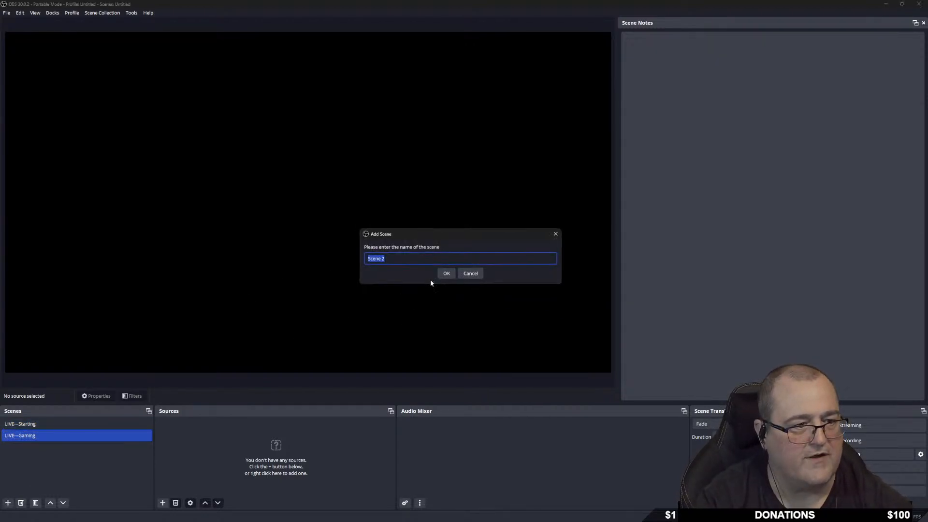
{"action": "type", "text": "LIVE---BRB"}
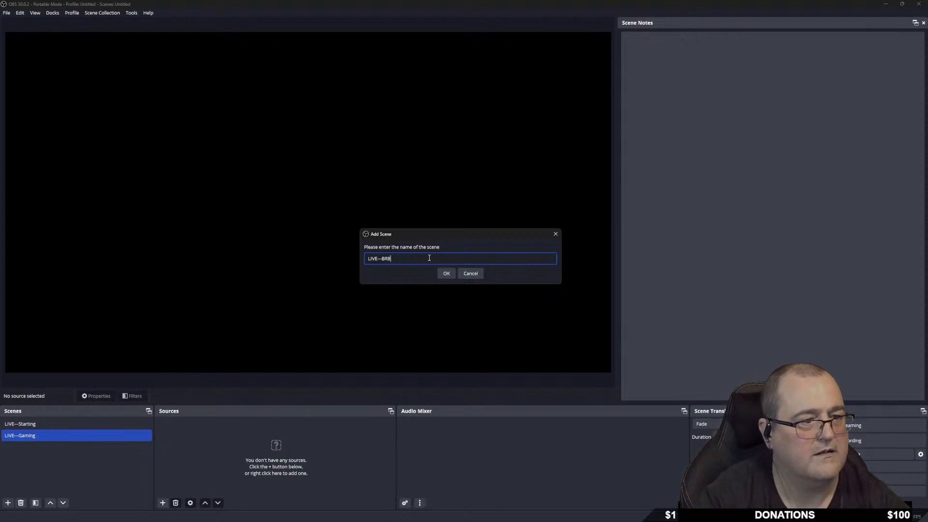
{"action": "key", "text": "Return"}
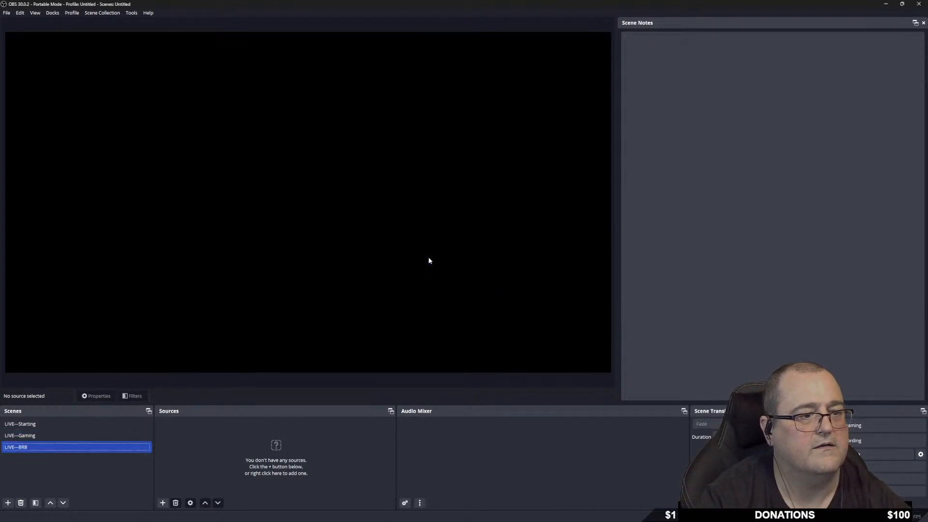
{"action": "right_click", "coordinate": [26, 469]}
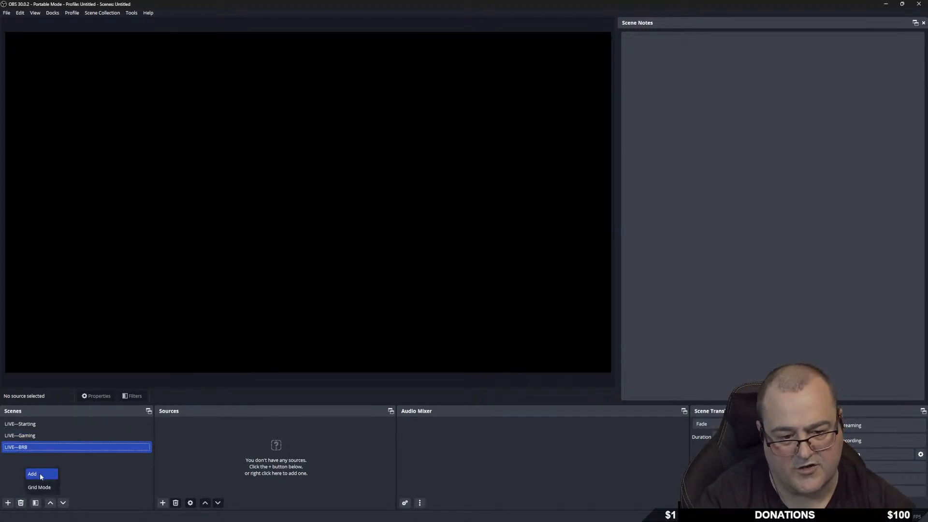
{"action": "left_click", "coordinate": [41, 474]}
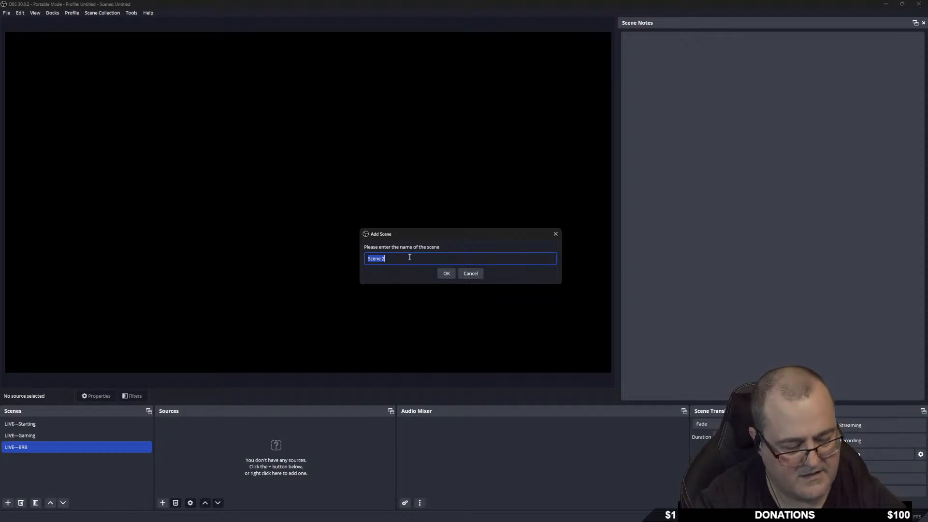
{"action": "type", "text": "LIVE"}
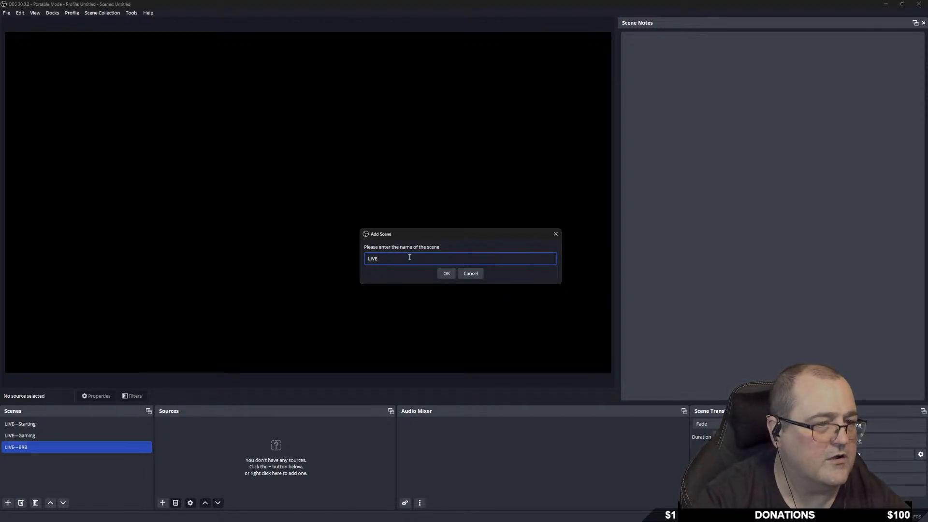
{"action": "type", "text": "---Chatting"}
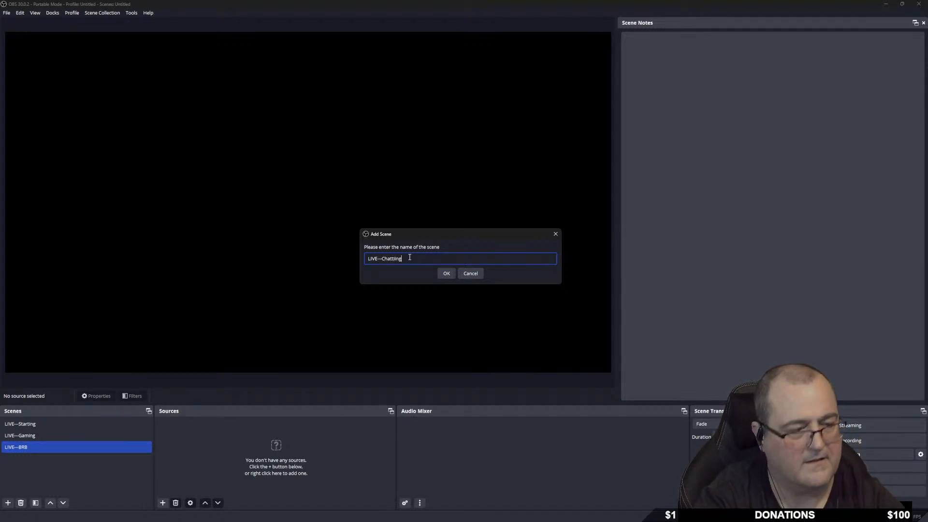
{"action": "key", "text": "Return"}
Add LIVE---Ending, narrow the Sources dock, and add a dashes-only separator scene.
{"action": "right_click", "coordinate": [13, 478]}
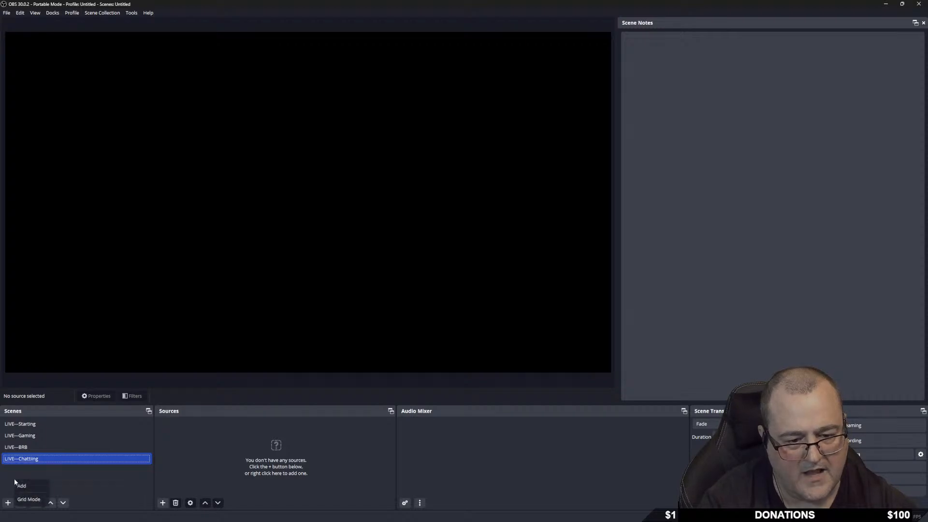
{"action": "left_click", "coordinate": [35, 486]}
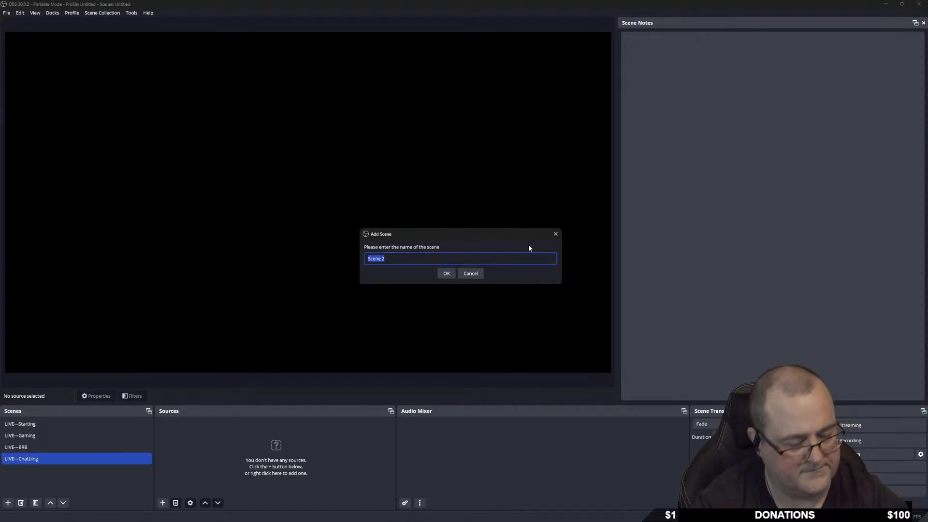
{"action": "type", "text": "LIVE"}
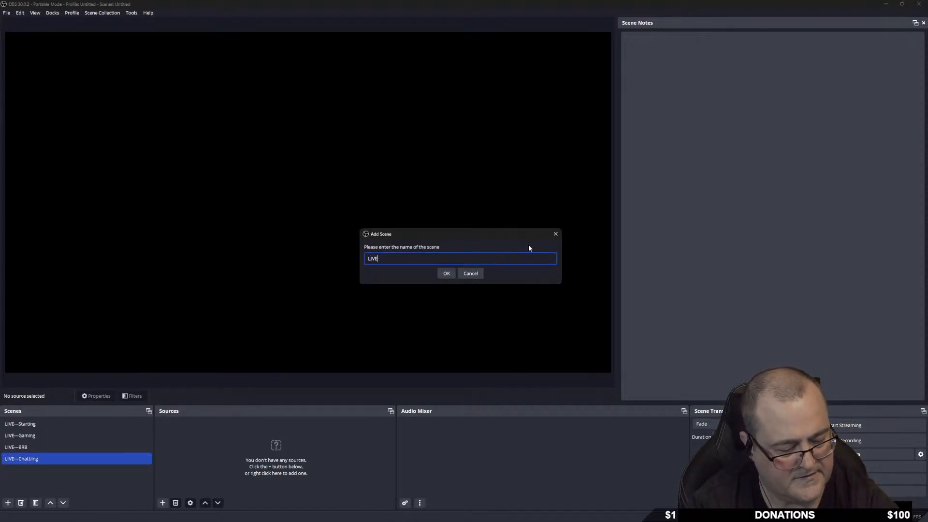
{"action": "type", "text": "---Ending"}
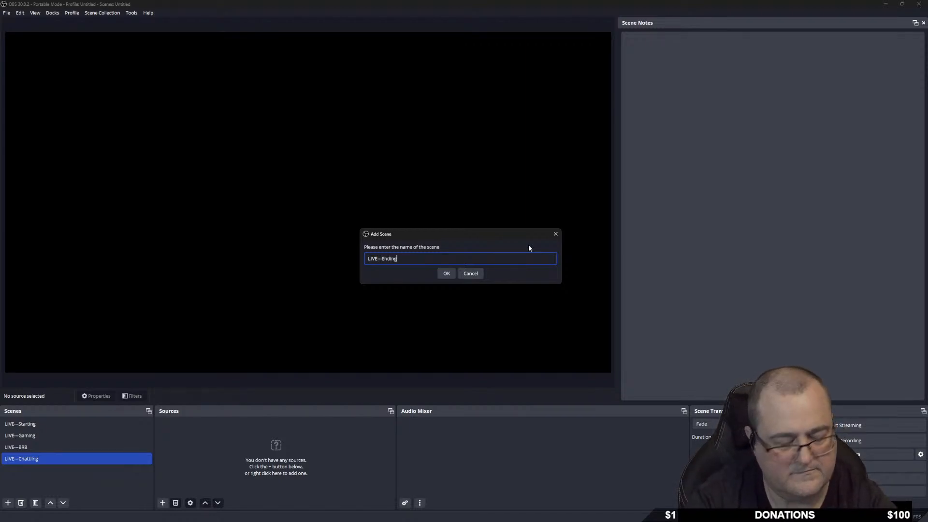
{"action": "key", "text": "Return"}
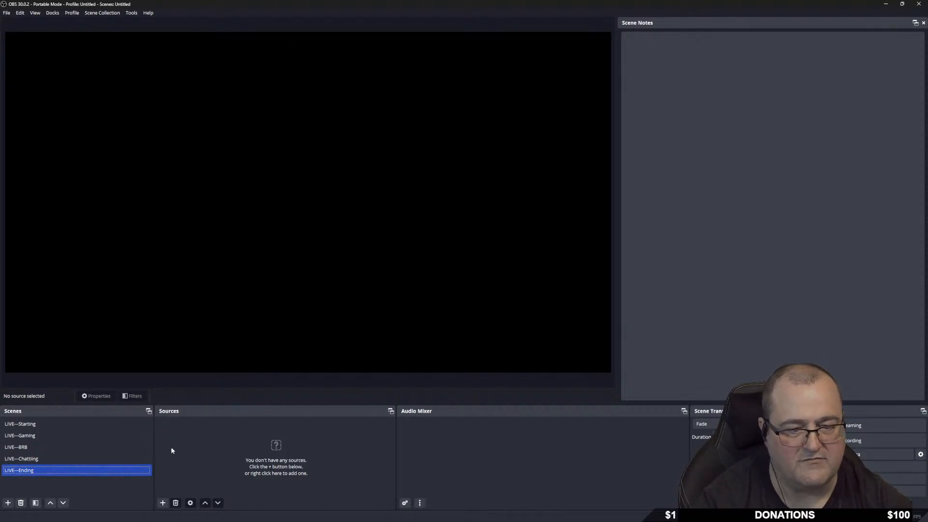
{"action": "left_click_drag", "start_coordinate": [398, 436], "coordinate": [366, 437]}
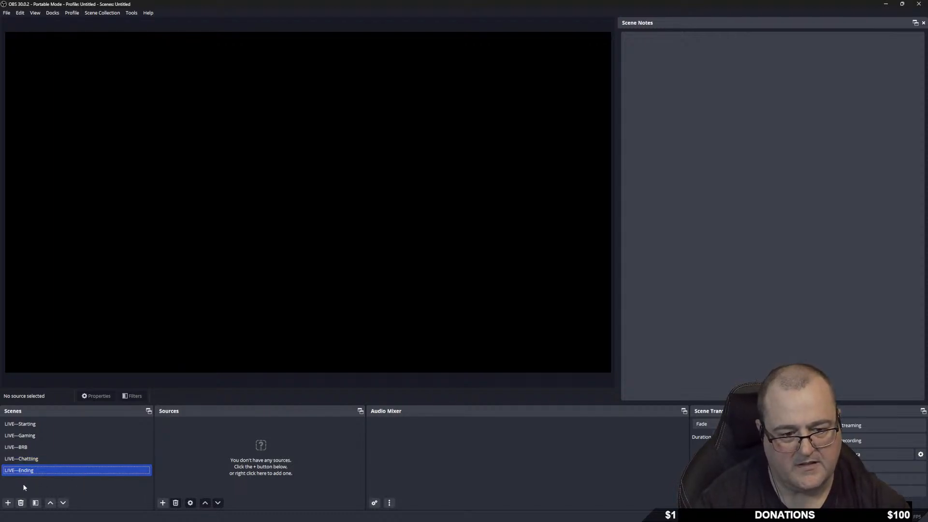
{"action": "left_click", "coordinate": [7, 503]}
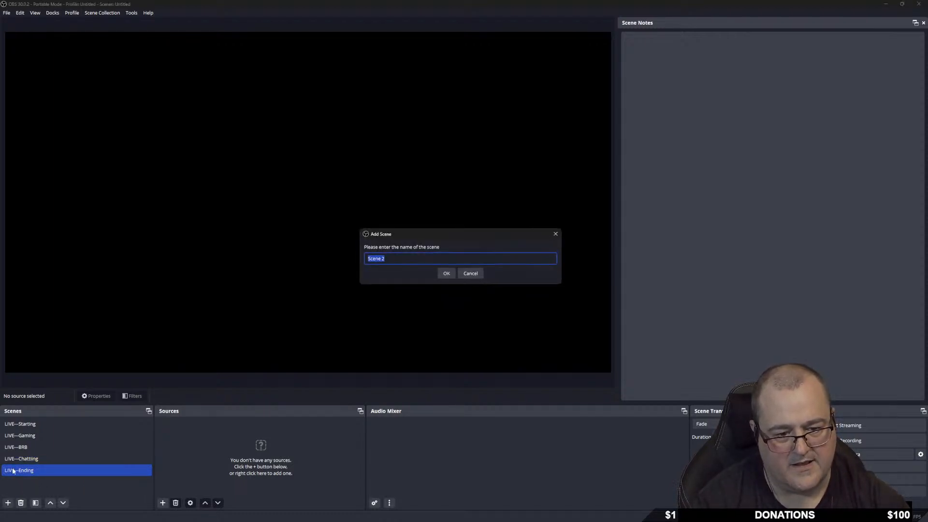
{"action": "type", "text": "-"}
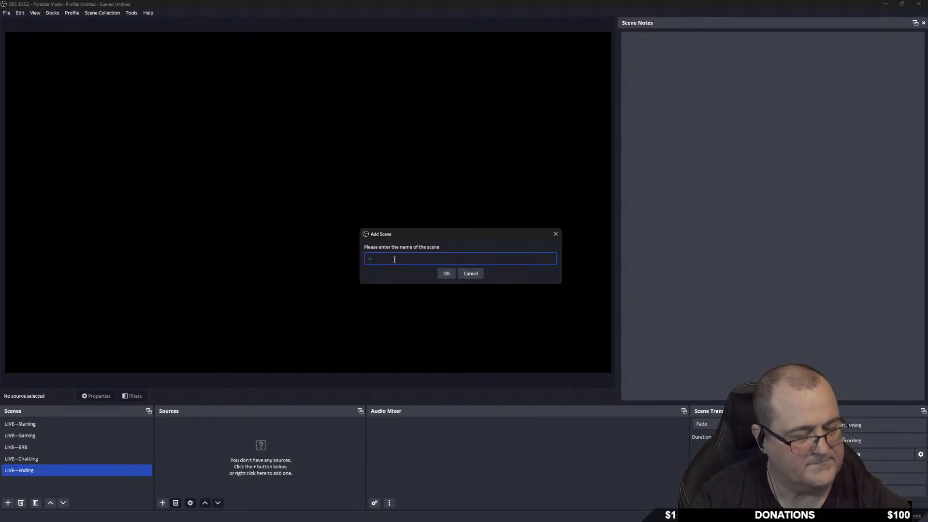
{"action": "type", "text": "-----------------------------"}
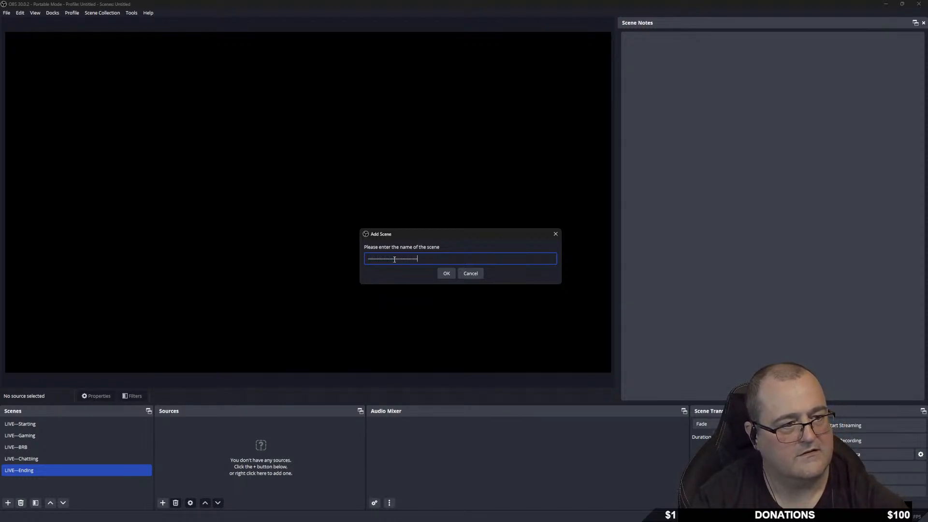
{"action": "left_click", "coordinate": [447, 273]}
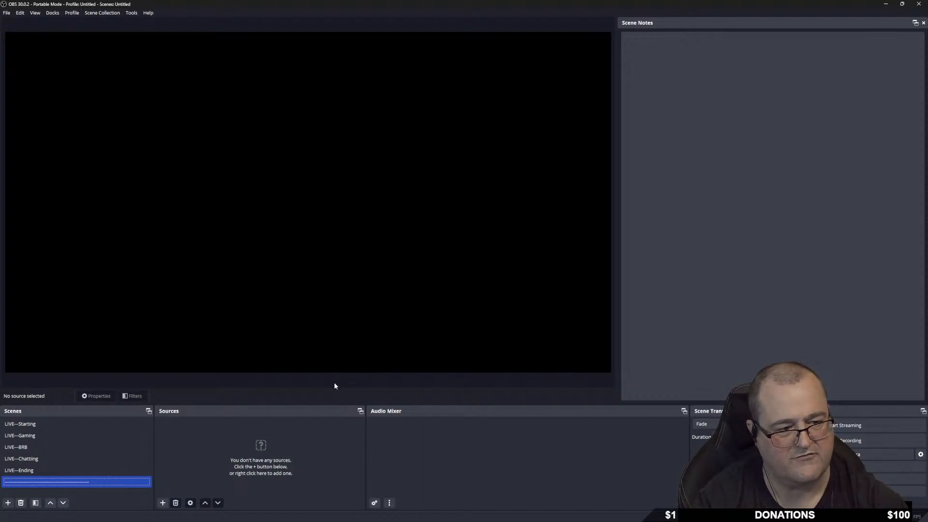
Shrink the preview to enlarge the docks and add an INPUT---Webcam scene.
{"action": "left_click_drag", "start_coordinate": [331, 404], "coordinate": [350, 144]}
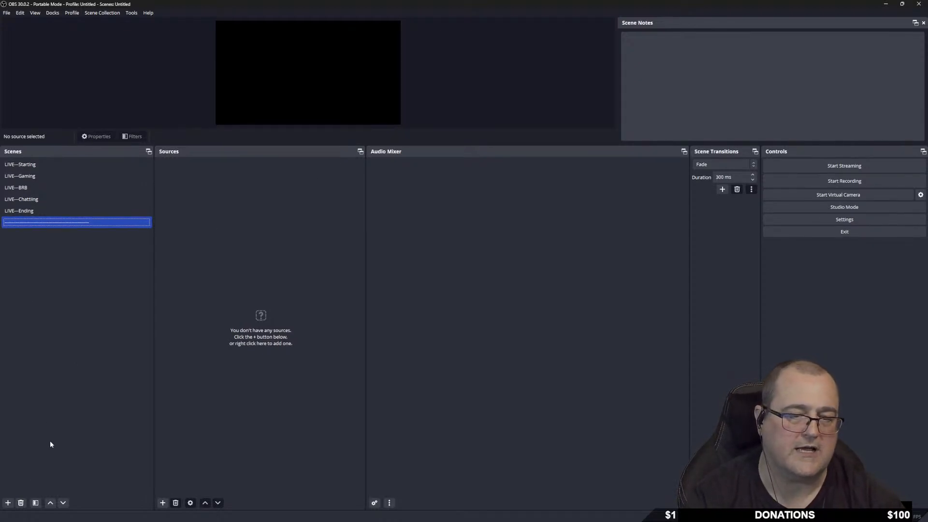
{"action": "right_click", "coordinate": [36, 293]}
{"action": "left_click", "coordinate": [58, 300]}
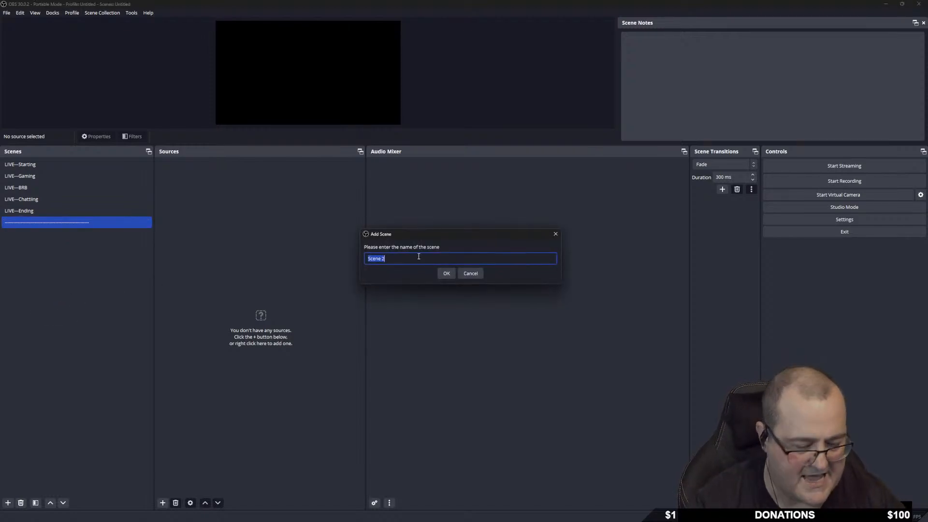
{"action": "key", "text": "BackSpace"}
{"action": "type", "text": "INP"}
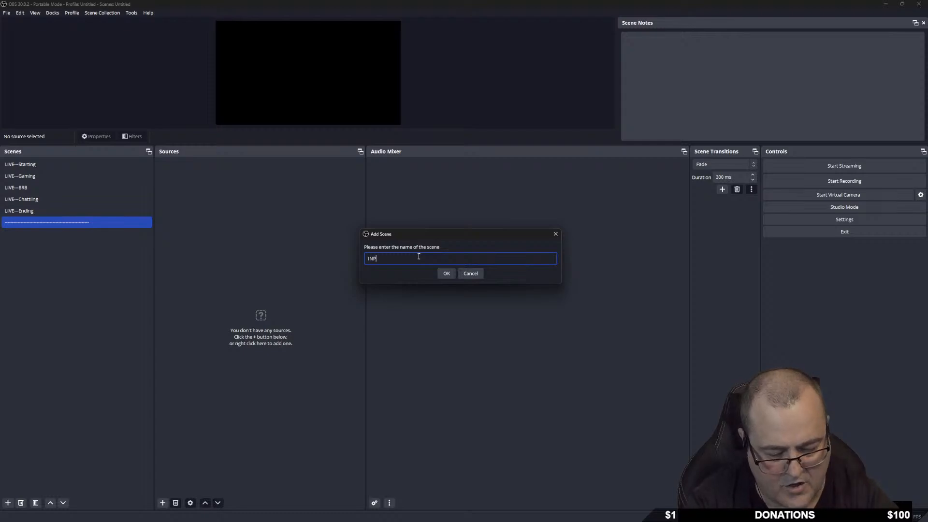
{"action": "type", "text": "UT---"}
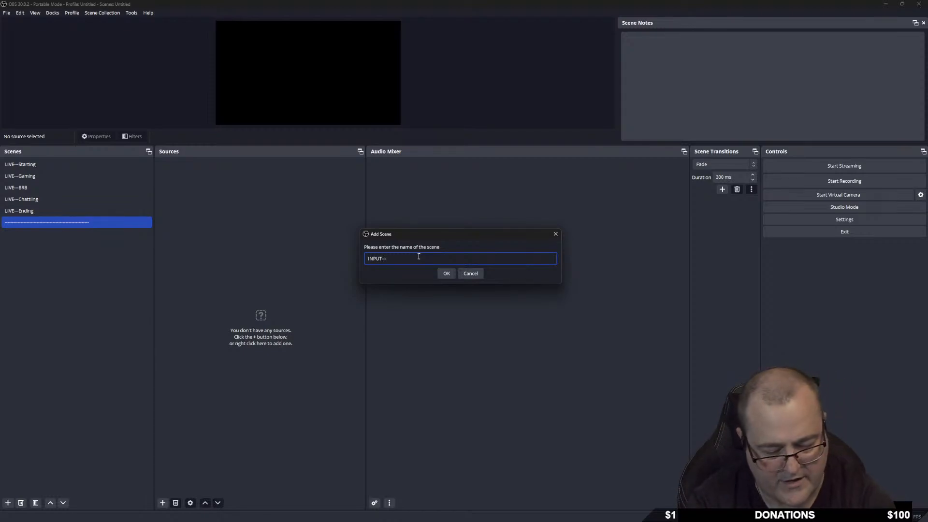
{"action": "type", "text": "Webcam"}
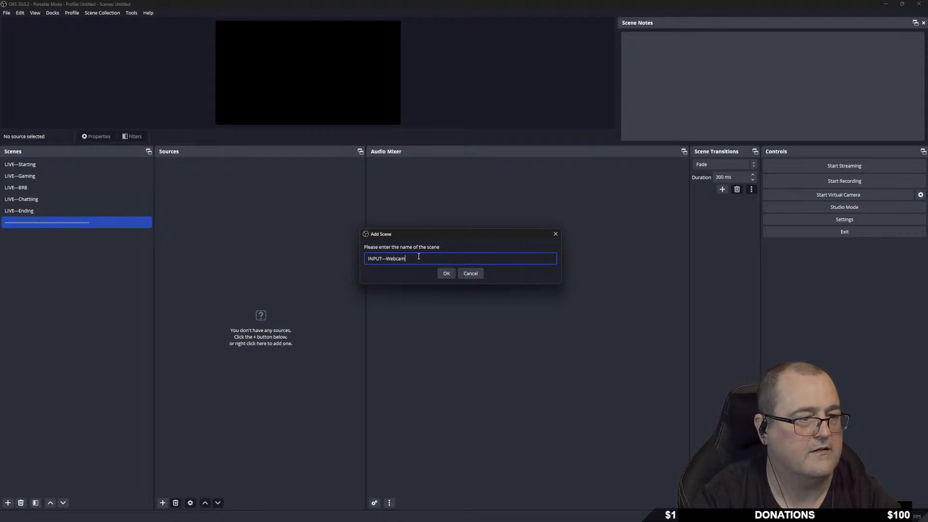
{"action": "key", "text": "Return"}
Add an INPUT---Hyper X Mic scene, then begin adding a divider scene.
{"action": "right_click", "coordinate": [45, 279]}
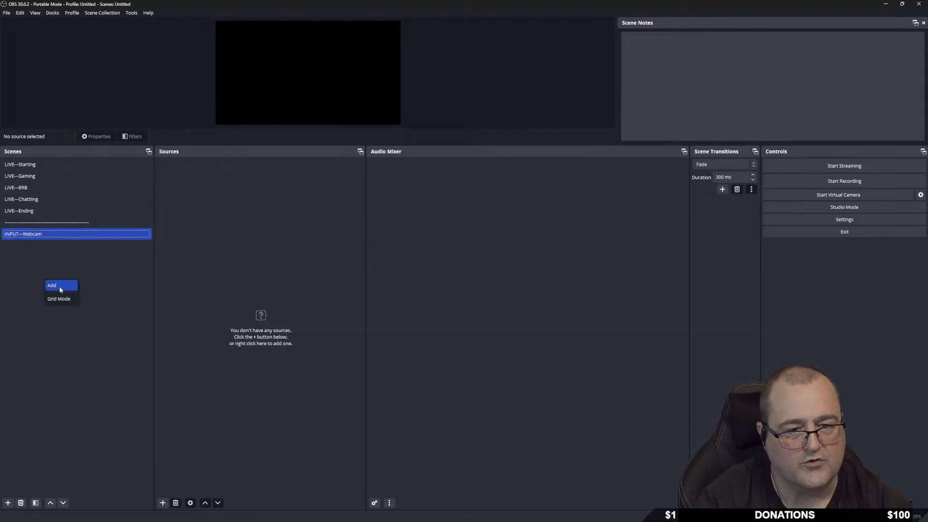
{"action": "left_click", "coordinate": [60, 289]}
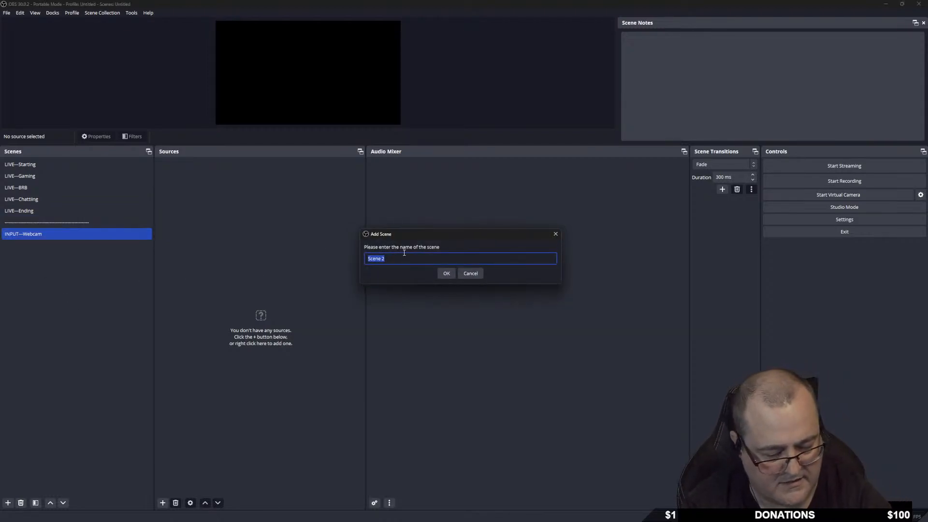
{"action": "type", "text": "IN"}
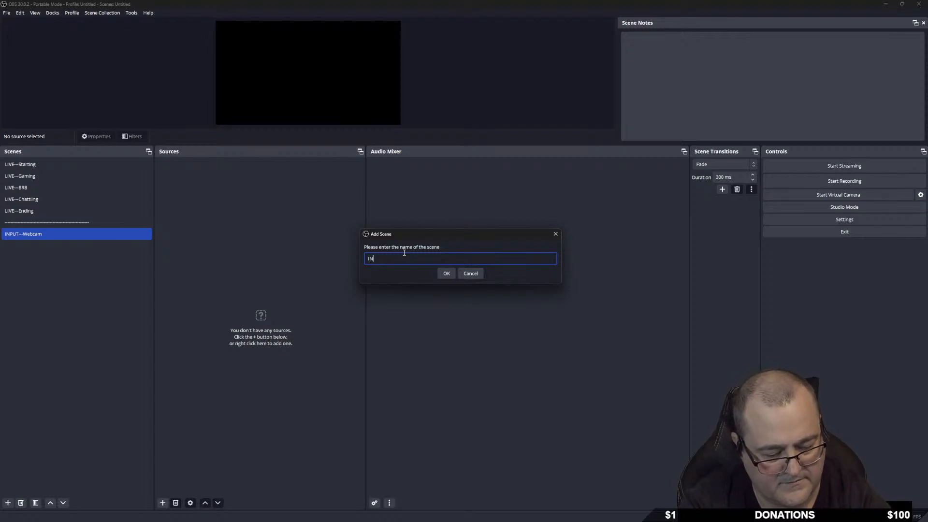
{"action": "type", "text": "PUT---"}
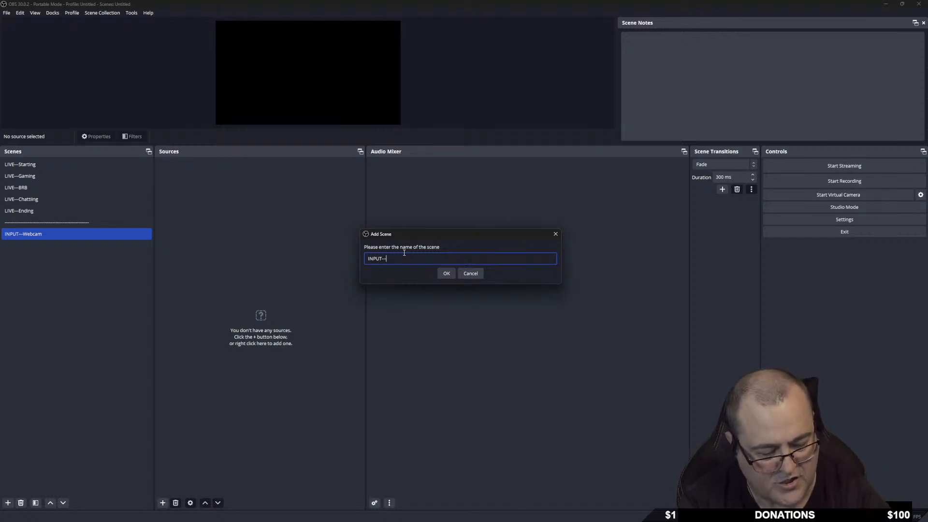
{"action": "type", "text": "Hyper X"}
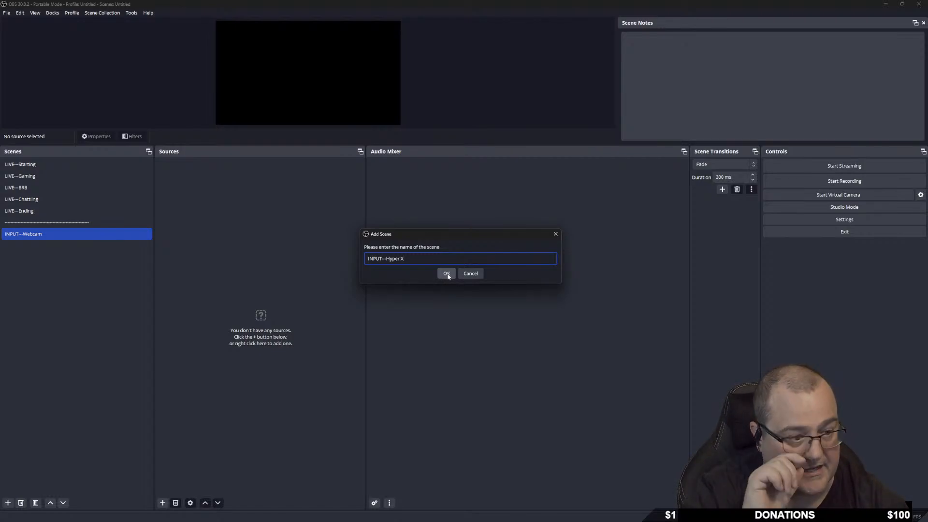
{"action": "type", "text": "Mi"}
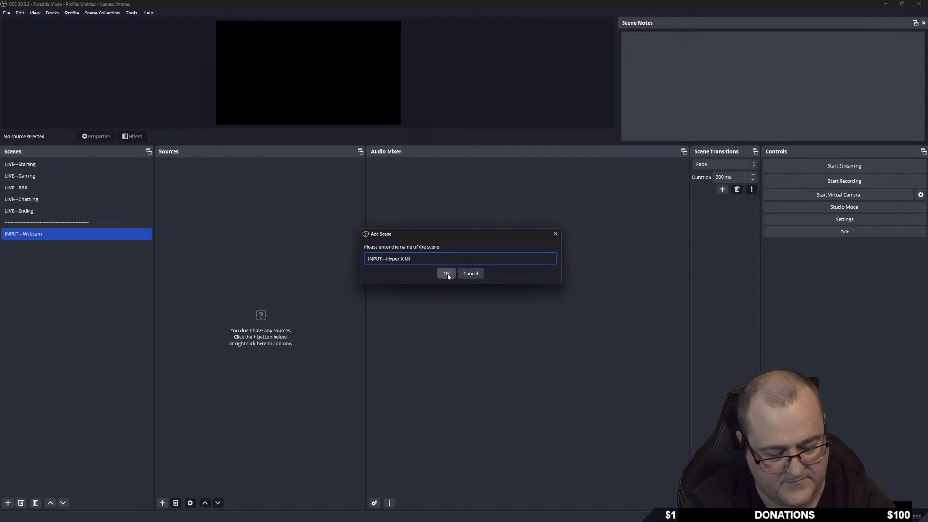
{"action": "type", "text": "c"}
{"action": "left_click", "coordinate": [446, 274]}
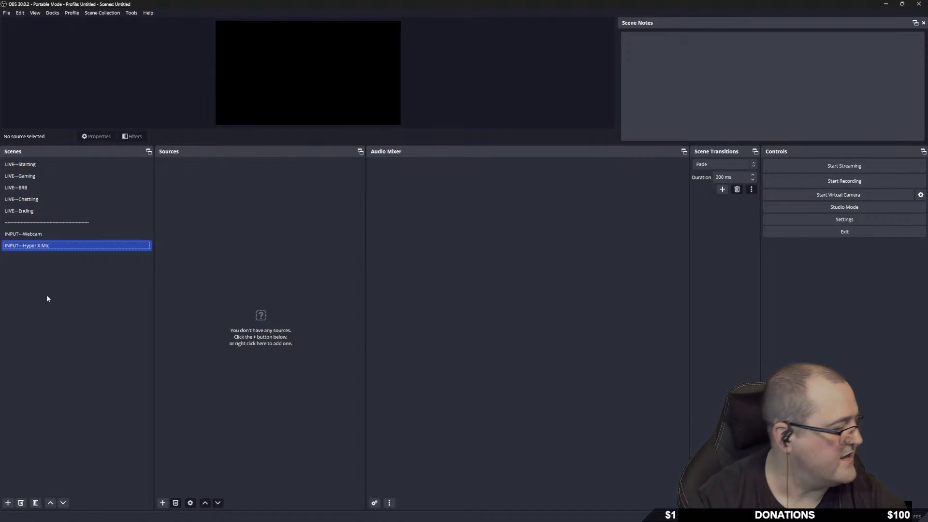
{"action": "right_click", "coordinate": [21, 268]}
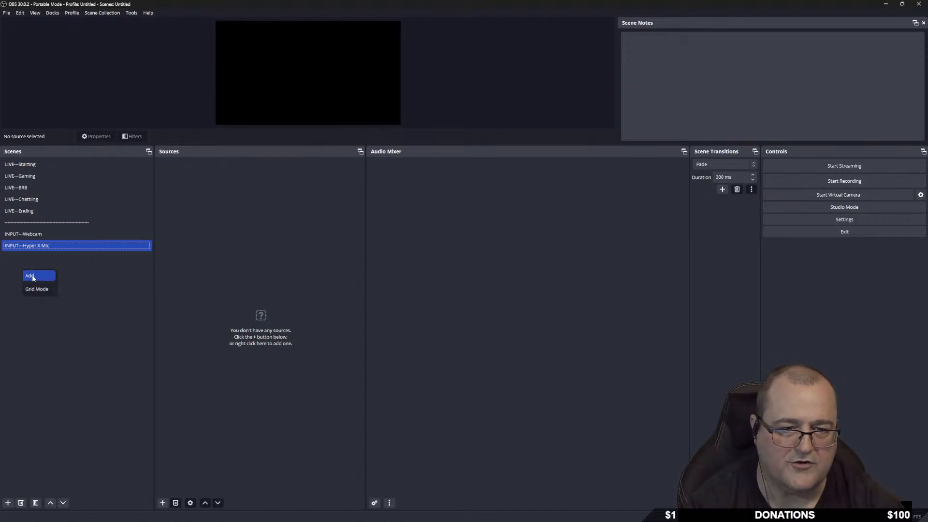
{"action": "left_click", "coordinate": [29, 276]}
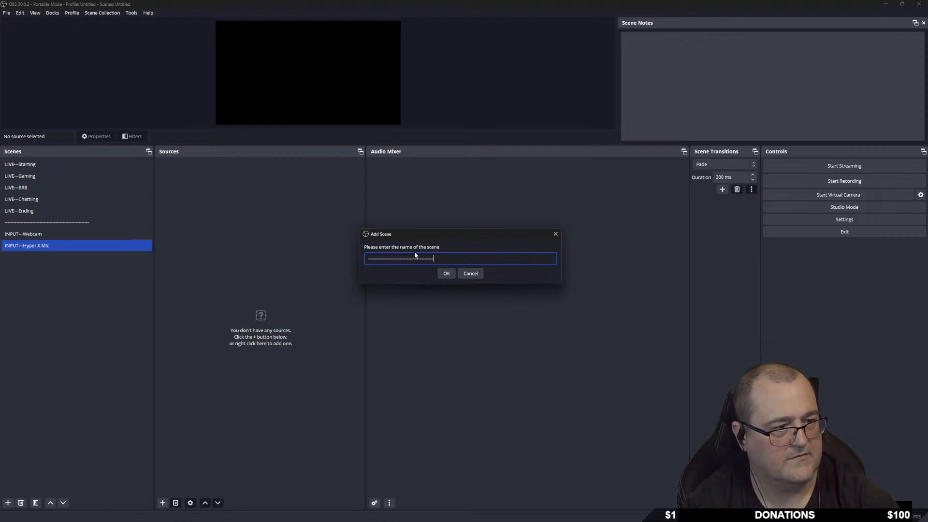
Confirm the second divider and add OVERLAY---Starting and OVERLAY---BRB scenes.
{"action": "key", "text": "Return"}
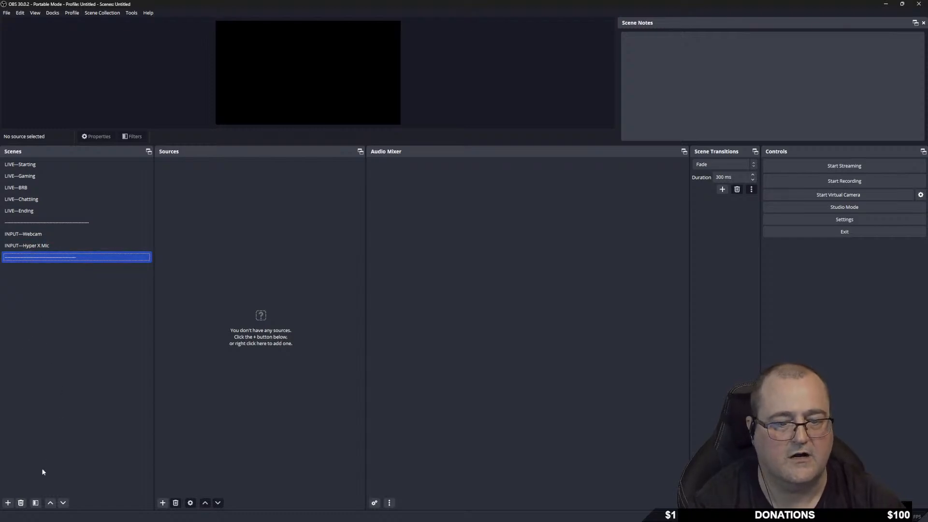
{"action": "left_click", "coordinate": [8, 502]}
{"action": "type", "text": "OVERLAY"}
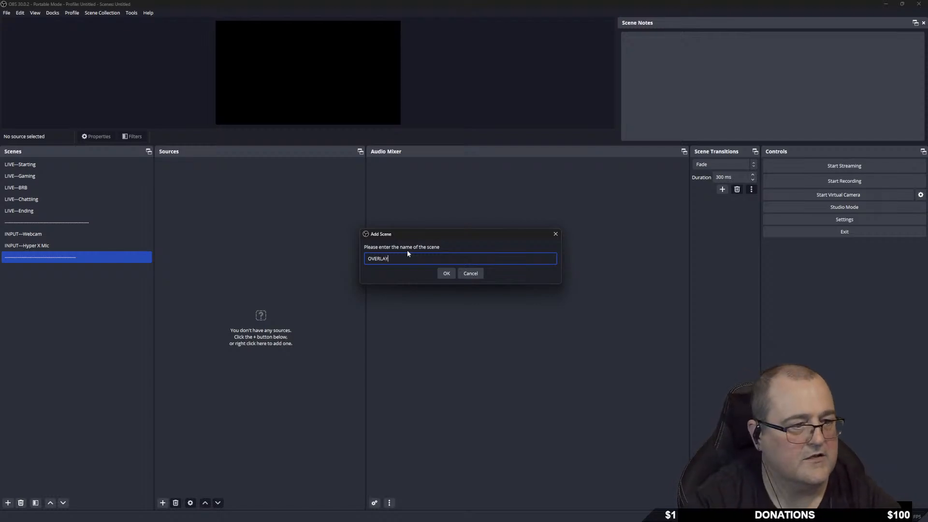
{"action": "type", "text": "----"}
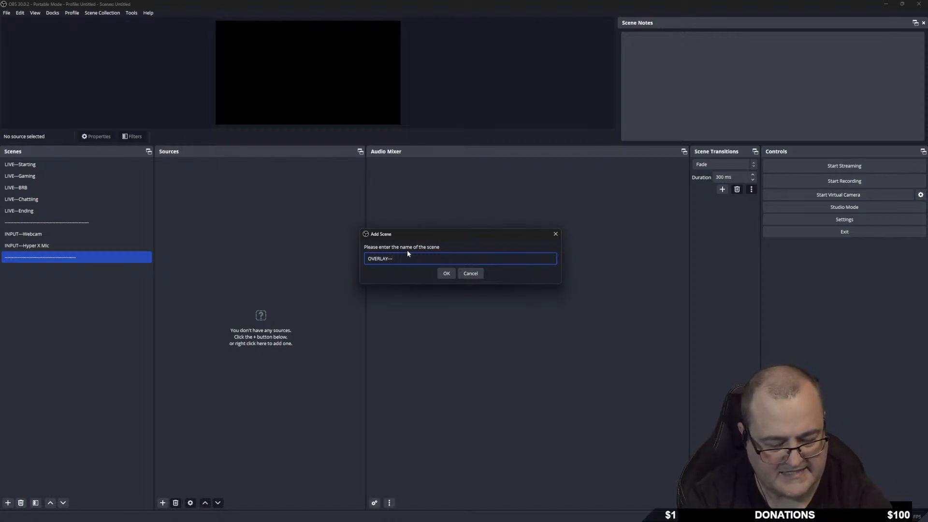
{"action": "type", "text": "Starting"}
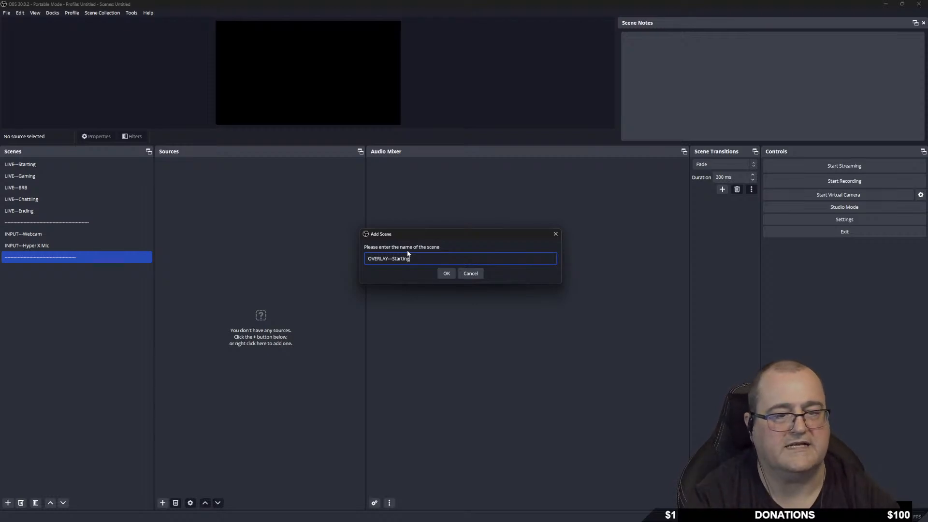
{"action": "key", "text": "Return"}
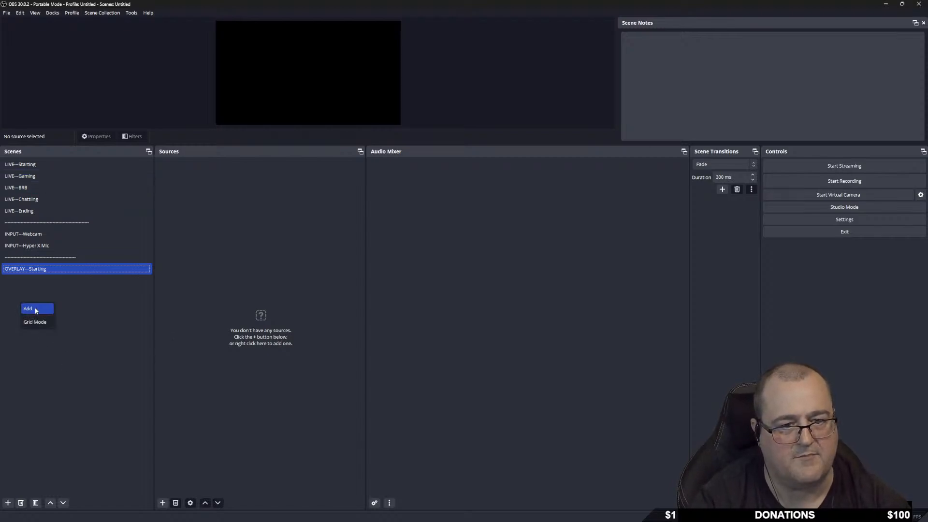
{"action": "left_click", "coordinate": [31, 309]}
{"action": "type", "text": "O"}
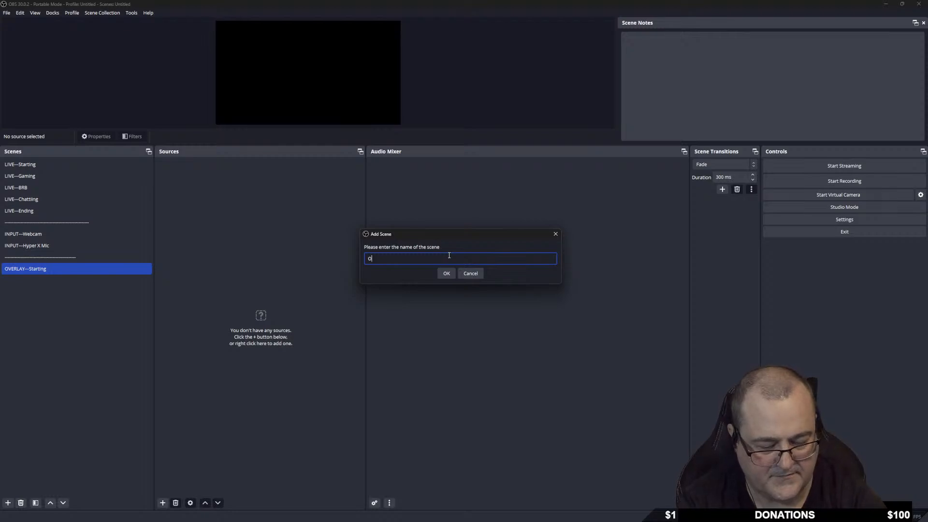
{"action": "type", "text": "VER"}
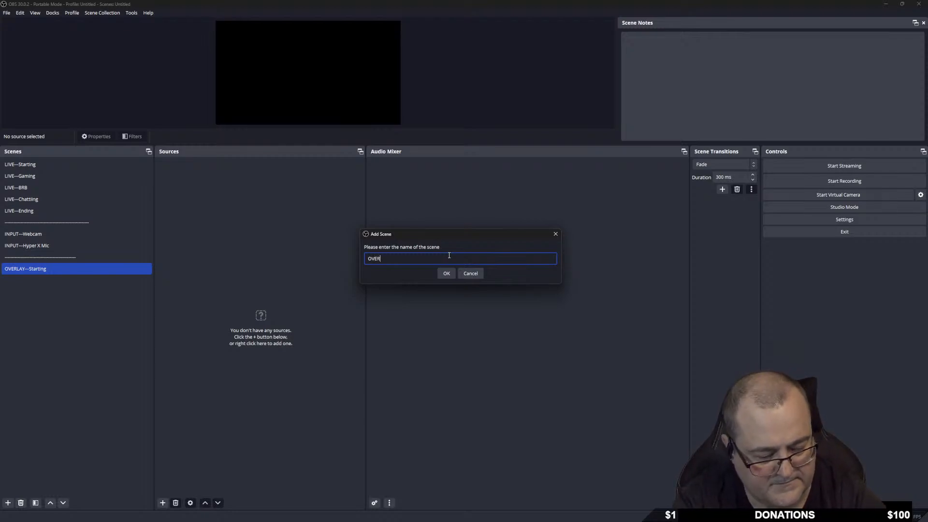
{"action": "type", "text": "LAY-"}
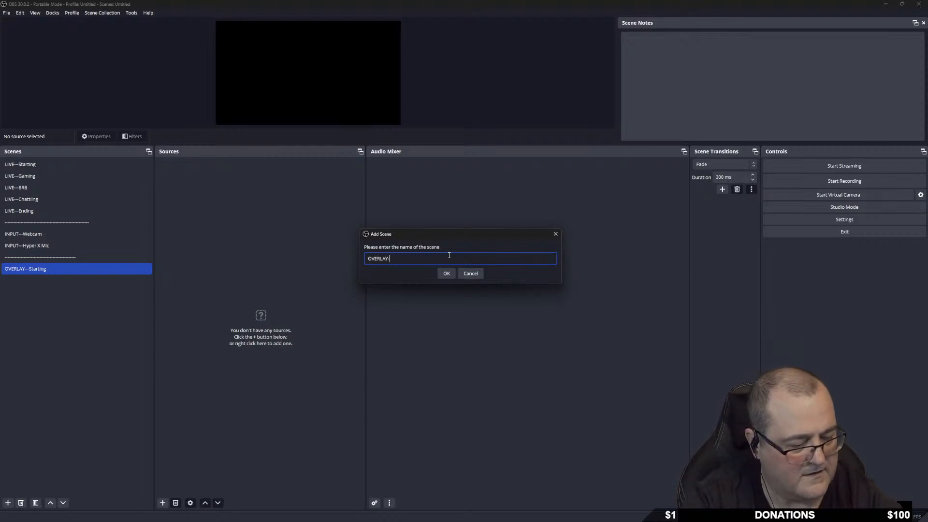
{"action": "type", "text": "--BRB"}
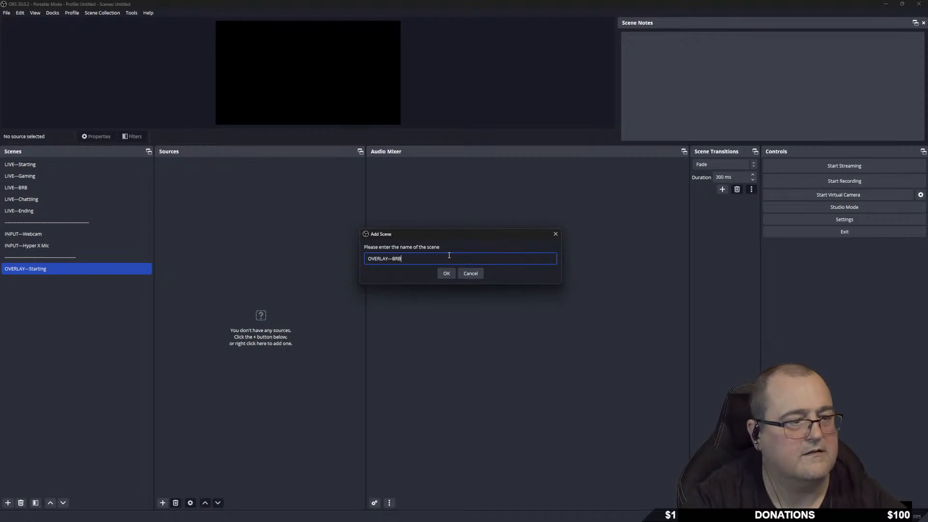
{"action": "left_click", "coordinate": [446, 274]}
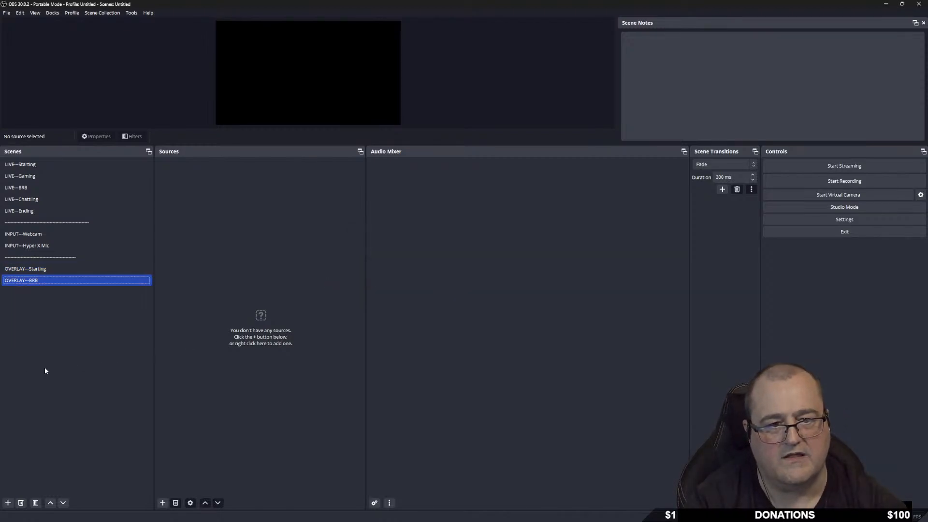
Add OVERLAY---Chatting and OVERLAY---Ending scenes.
{"action": "right_click", "coordinate": [41, 322]}
{"action": "left_click", "coordinate": [50, 327]}
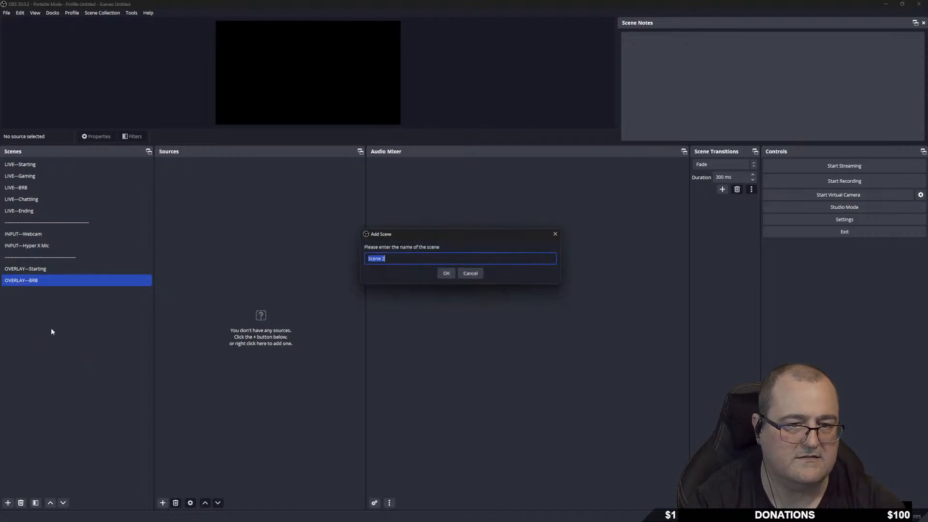
{"action": "type", "text": "OVE"}
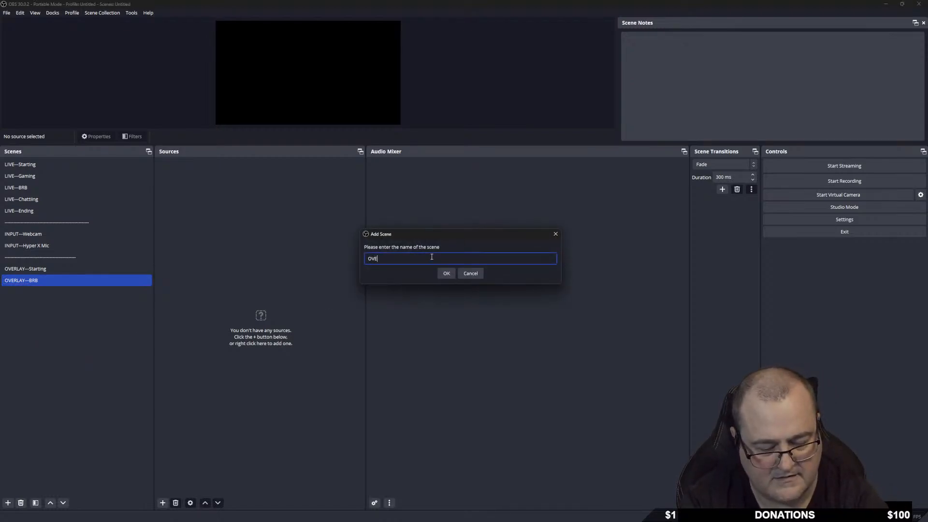
{"action": "type", "text": "RLAY---Chatting"}
{"action": "key", "text": "Return"}
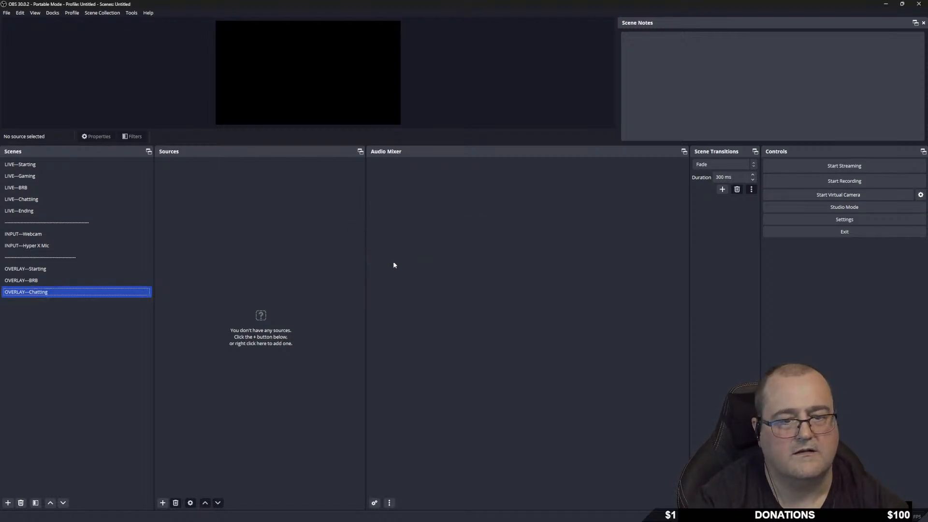
{"action": "double_click", "coordinate": [29, 312]}
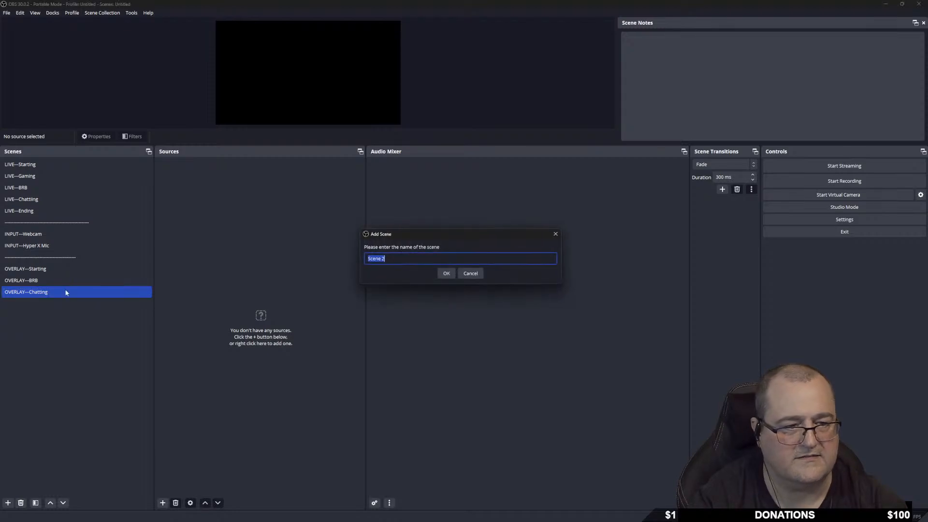
{"action": "type", "text": "OVERLAY"}
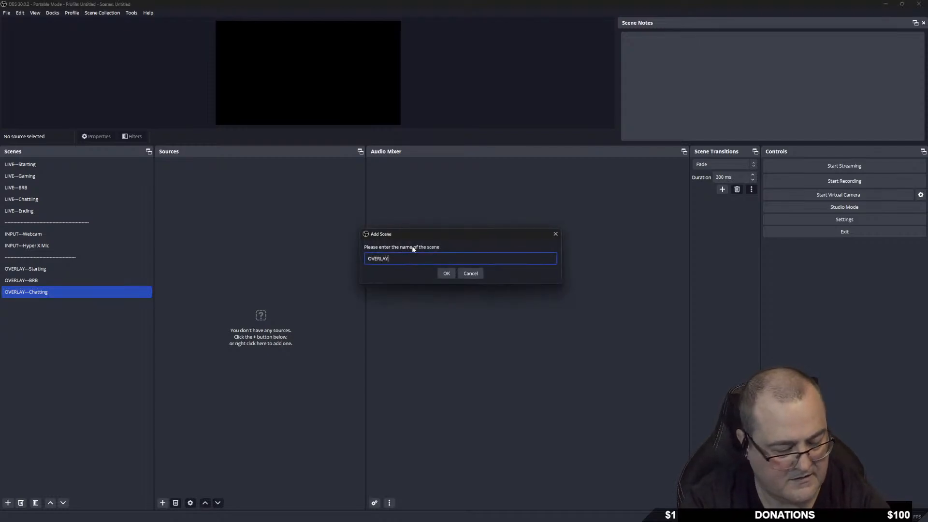
{"action": "type", "text": "---Ending"}
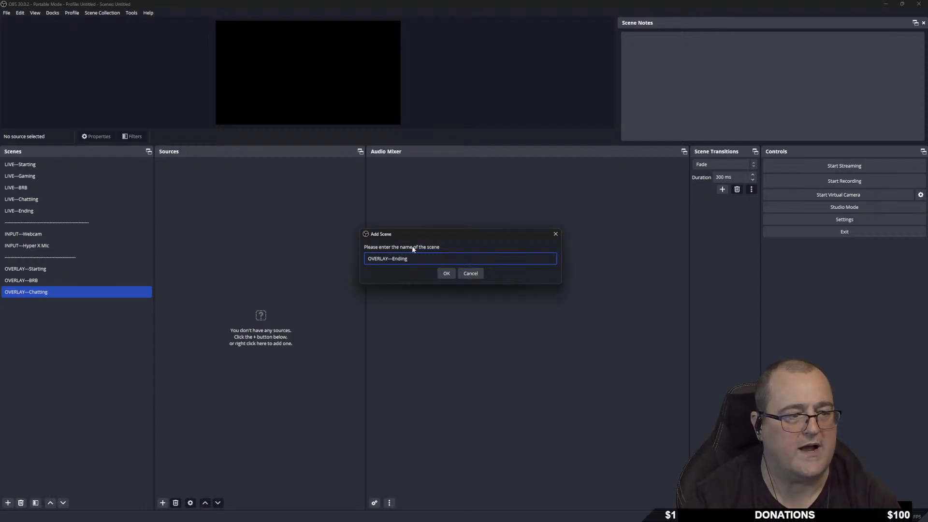
{"action": "key", "text": "Return"}
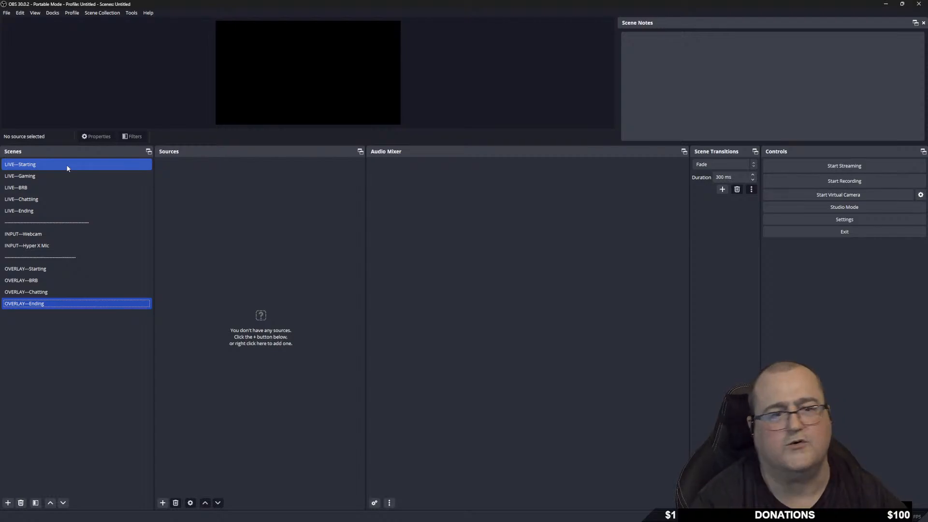
Click through LIVE—Starting, Gaming, BRB, Chatting and Ending to confirm they have no sources.
{"action": "left_click", "coordinate": [59, 176]}
{"action": "left_click", "coordinate": [54, 200]}
{"action": "left_click", "coordinate": [53, 211]}
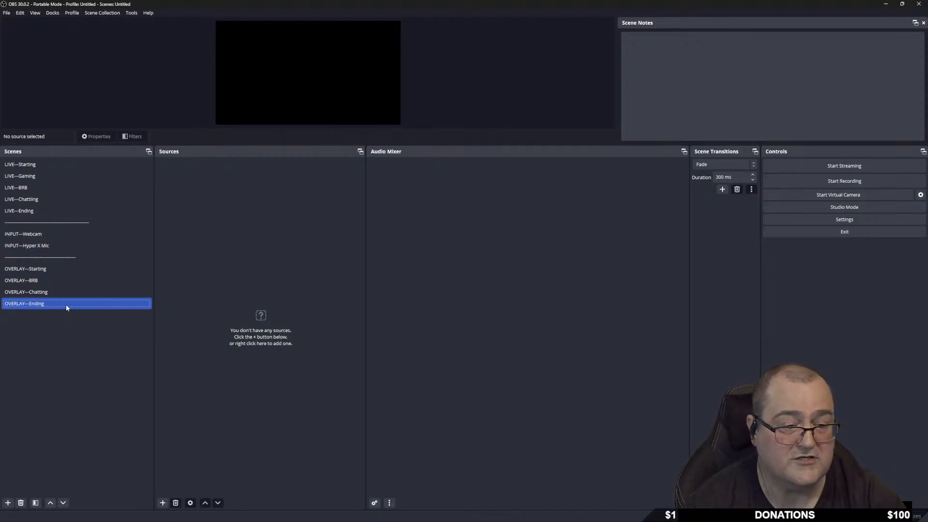
{"action": "left_click", "coordinate": [120, 161], "text": "ctrl"}
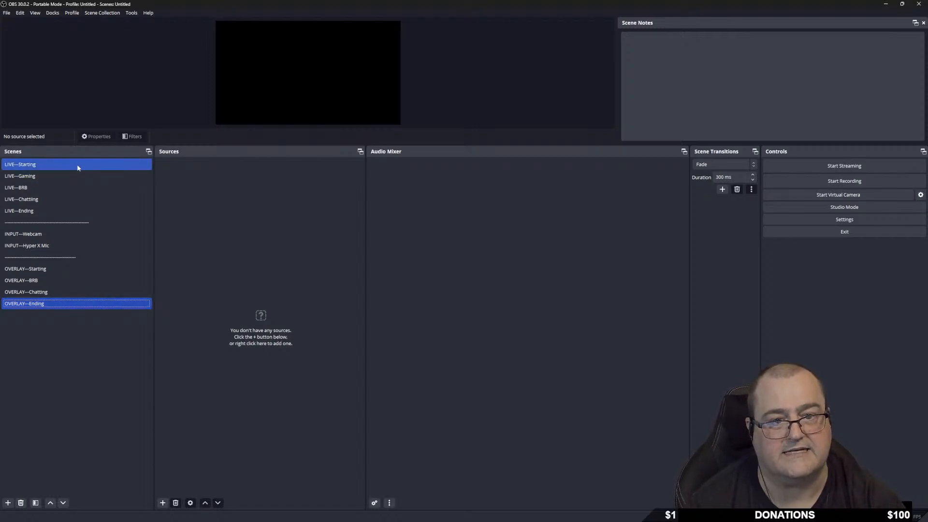
{"action": "left_click", "coordinate": [55, 178]}
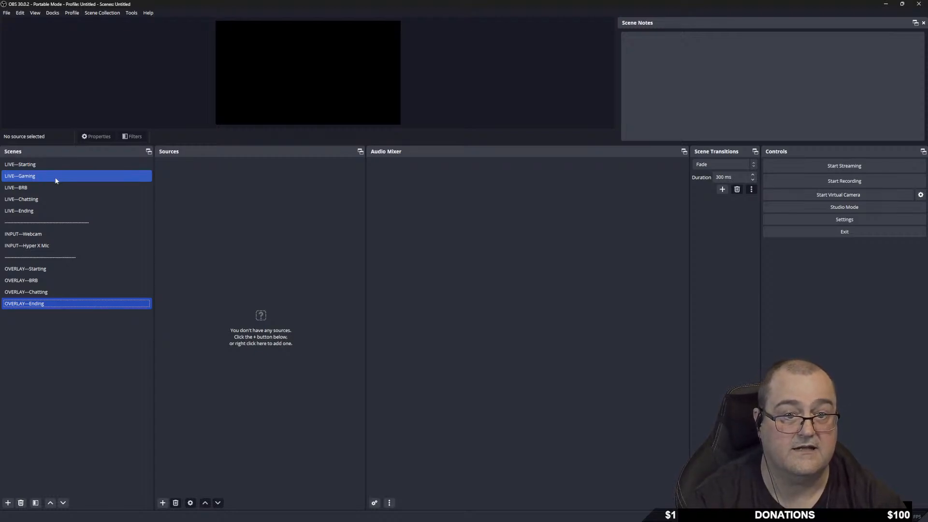
{"action": "left_click", "coordinate": [55, 188]}
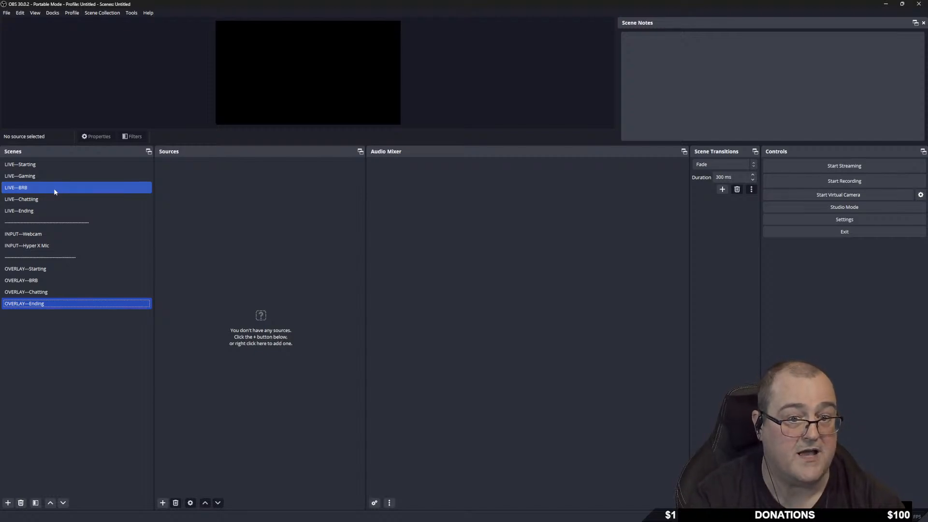
{"action": "left_click", "coordinate": [61, 200]}
{"action": "left_click", "coordinate": [71, 213]}
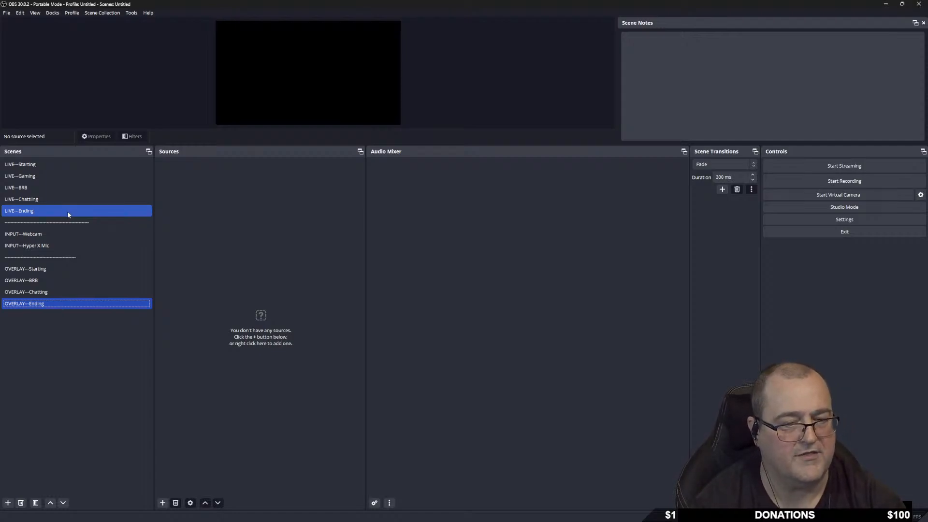
Check the INPUT—Hyper X Mic scene, then leave LIVE—Gaming as the only selected scene.
{"action": "left_click", "coordinate": [61, 223]}
{"action": "left_click", "coordinate": [21, 246]}
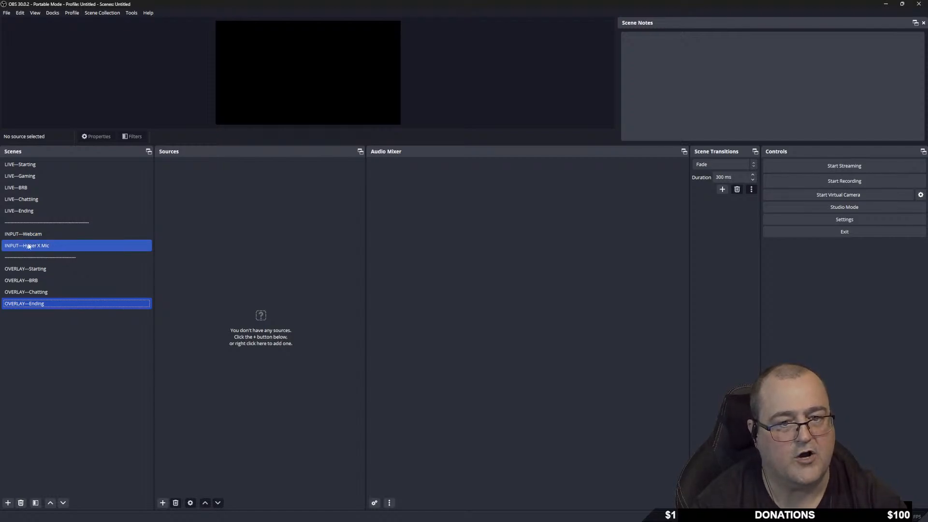
{"action": "left_click", "coordinate": [57, 247], "text": "ctrl"}
{"action": "left_click", "coordinate": [55, 173], "text": "ctrl"}
{"action": "left_click", "coordinate": [61, 175]}
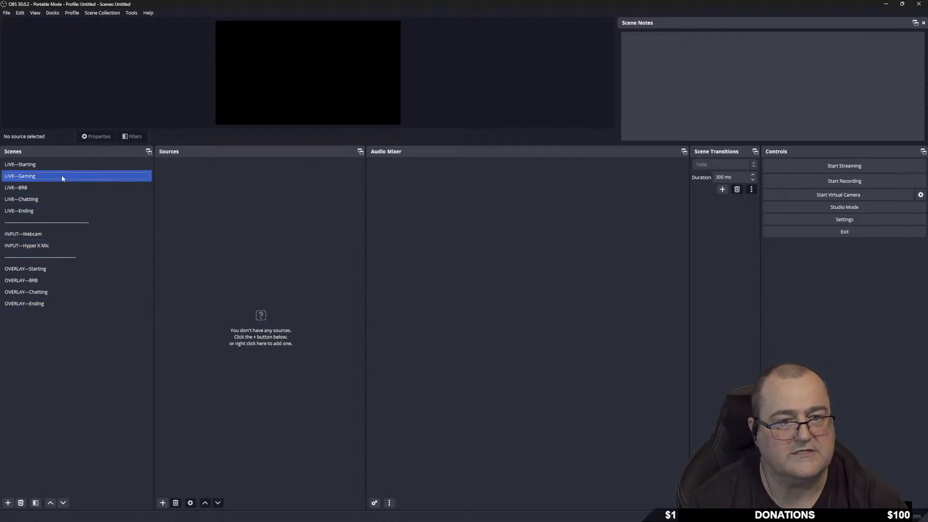
Add the existing INPUT—Hyper X Mic scene as a source in LIVE—Gaming and lock it.
{"action": "right_click", "coordinate": [189, 190]}
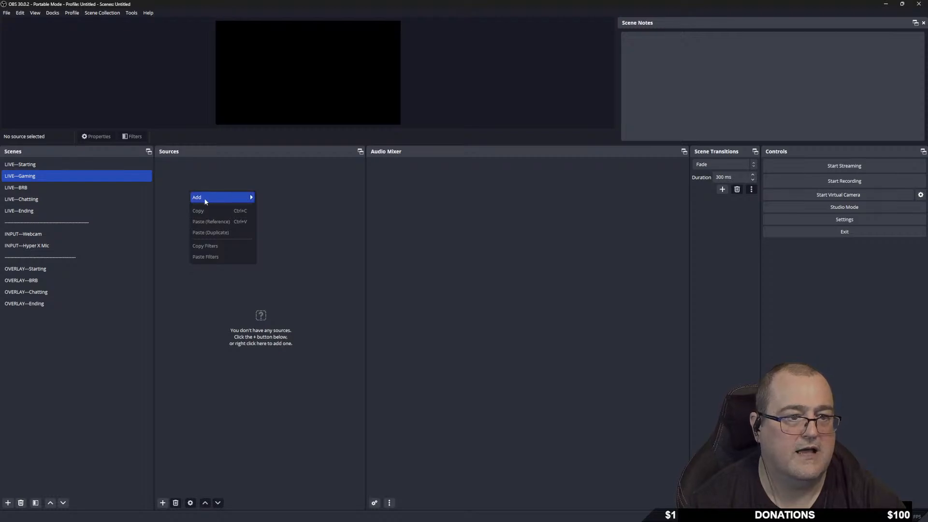
{"action": "mouse_move", "coordinate": [232, 201]}
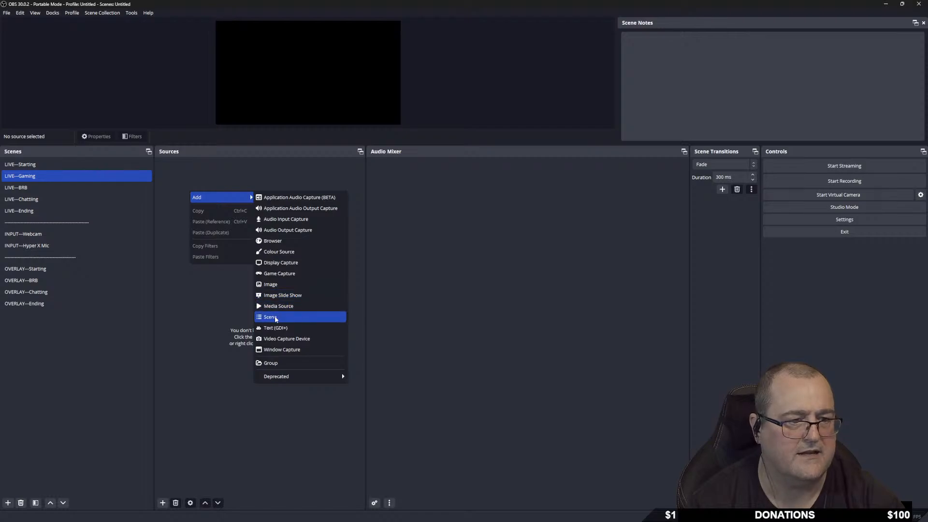
{"action": "left_click", "coordinate": [275, 318]}
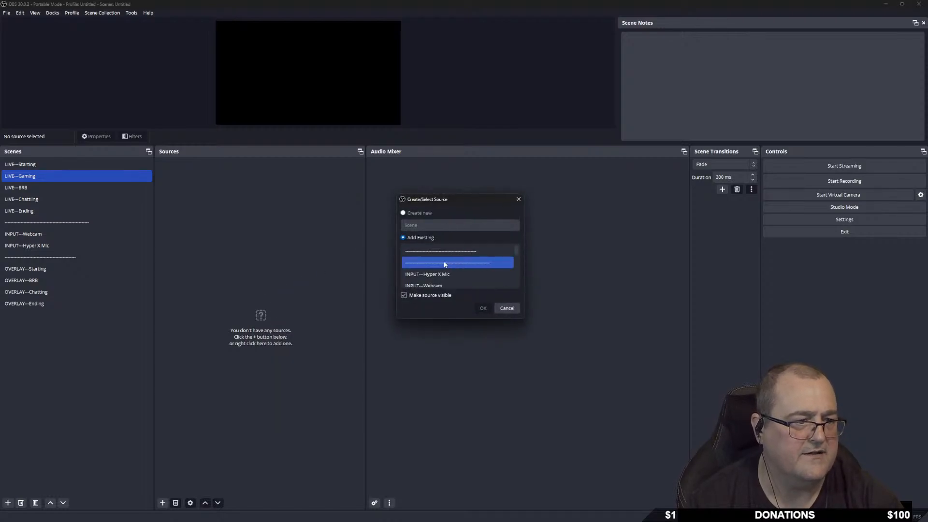
{"action": "scroll", "coordinate": [446, 252], "scroll_direction": "down", "scroll_amount": 1}
{"action": "scroll", "coordinate": [445, 256], "scroll_direction": "down", "scroll_amount": 2}
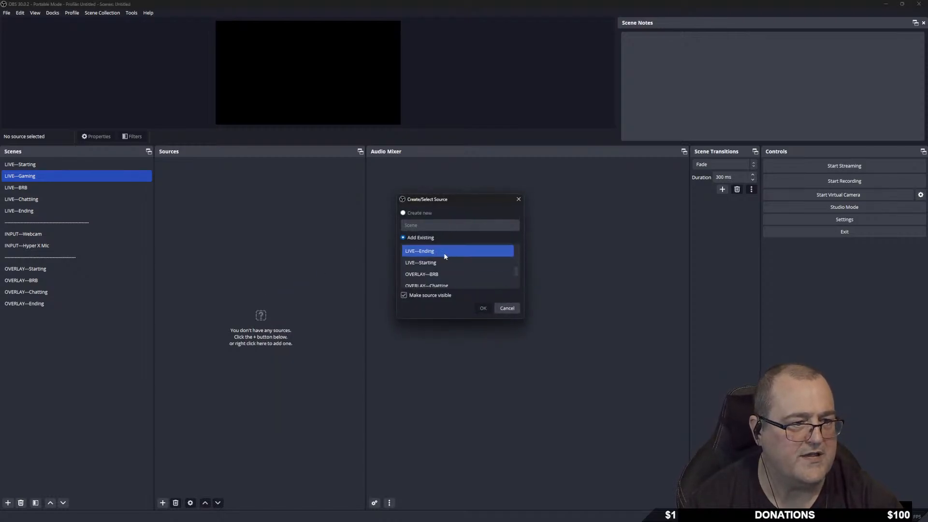
{"action": "scroll", "coordinate": [447, 261], "scroll_direction": "up", "scroll_amount": 2}
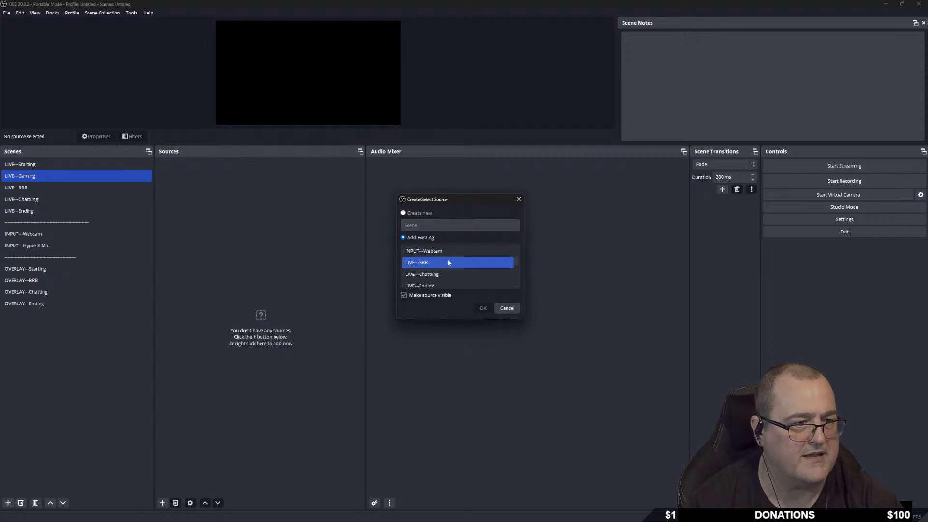
{"action": "scroll", "coordinate": [440, 260], "scroll_direction": "up", "scroll_amount": 1}
{"action": "scroll", "coordinate": [447, 260], "scroll_direction": "down", "scroll_amount": 1}
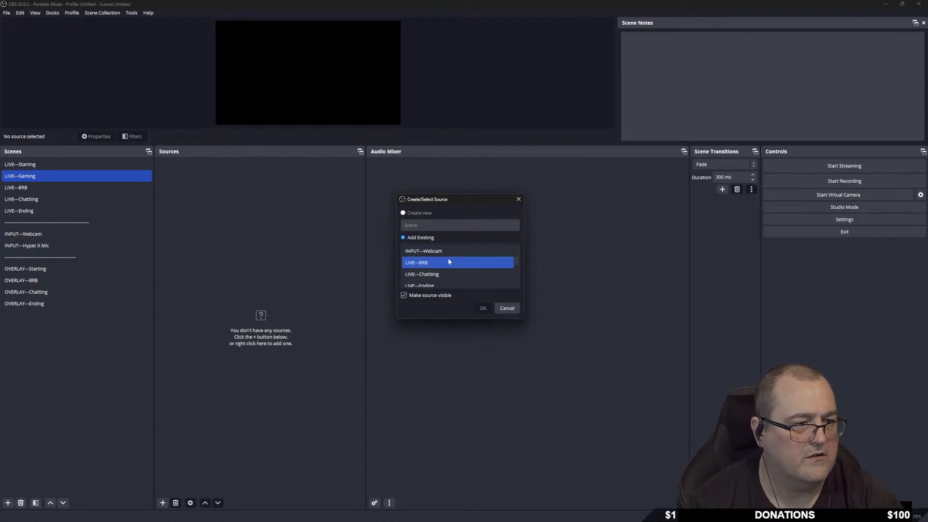
{"action": "scroll", "coordinate": [444, 255], "scroll_direction": "up", "scroll_amount": 1}
{"action": "left_click", "coordinate": [447, 273]}
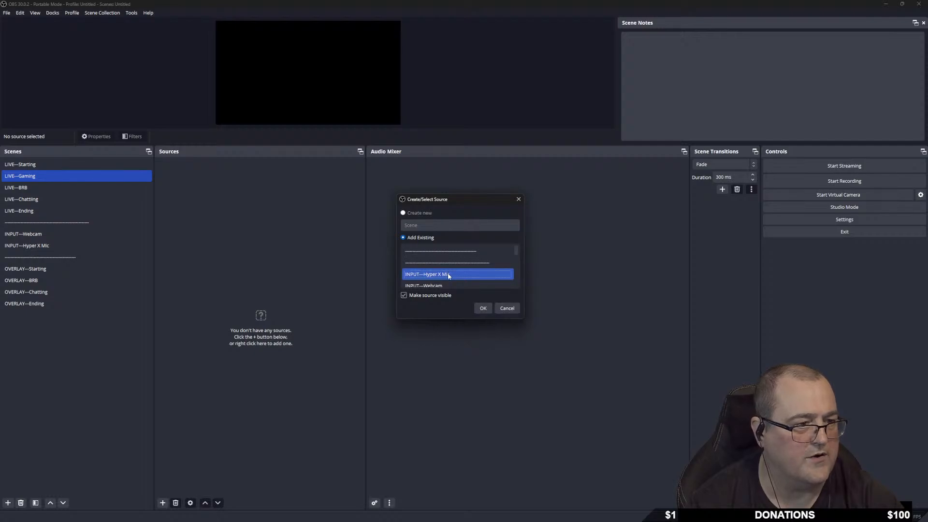
{"action": "left_click", "coordinate": [483, 308]}
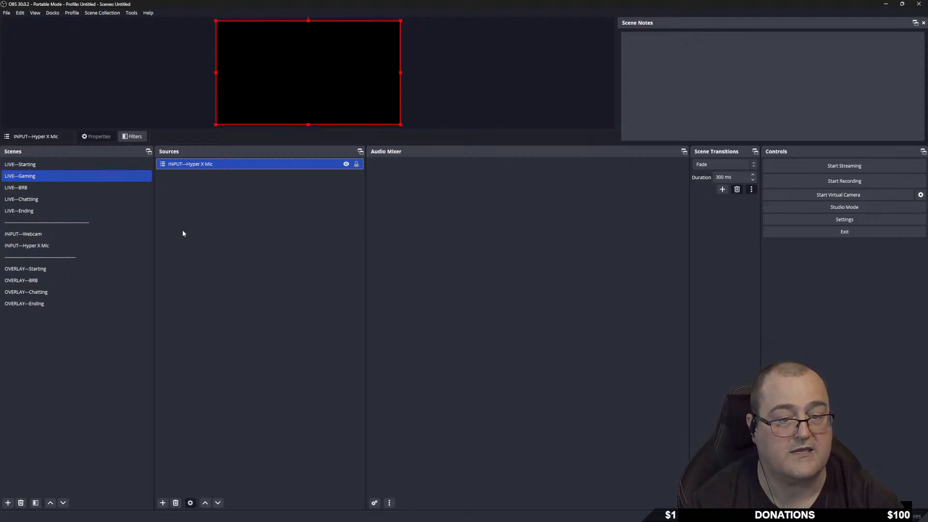
{"action": "left_click", "coordinate": [356, 164]}
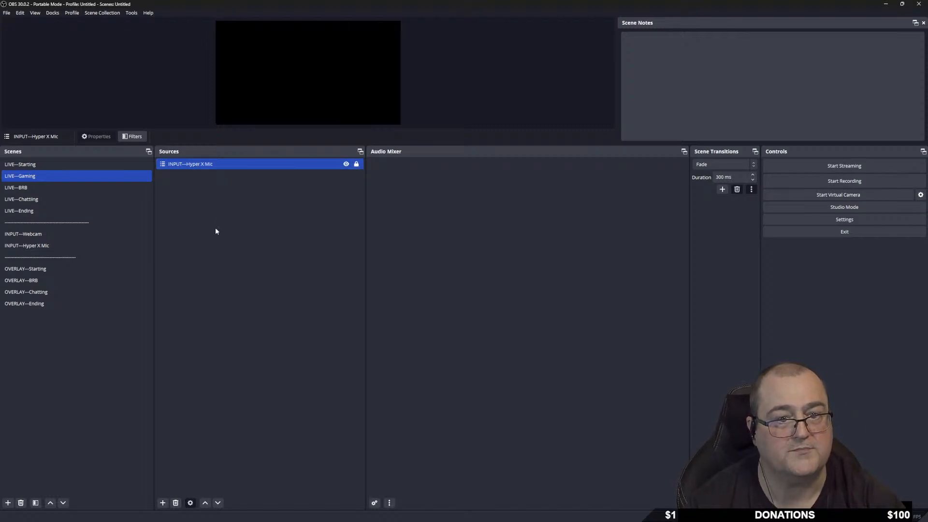
Add the existing INPUT—Webcam scene and shrink it into the canvas's bottom-right corner.
{"action": "right_click", "coordinate": [205, 191]}
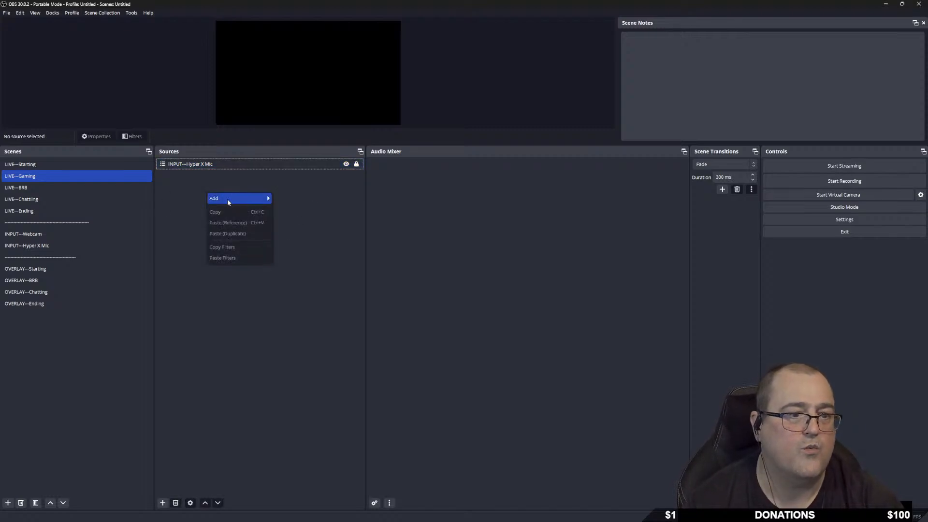
{"action": "mouse_move", "coordinate": [225, 199]}
{"action": "left_click", "coordinate": [297, 320]}
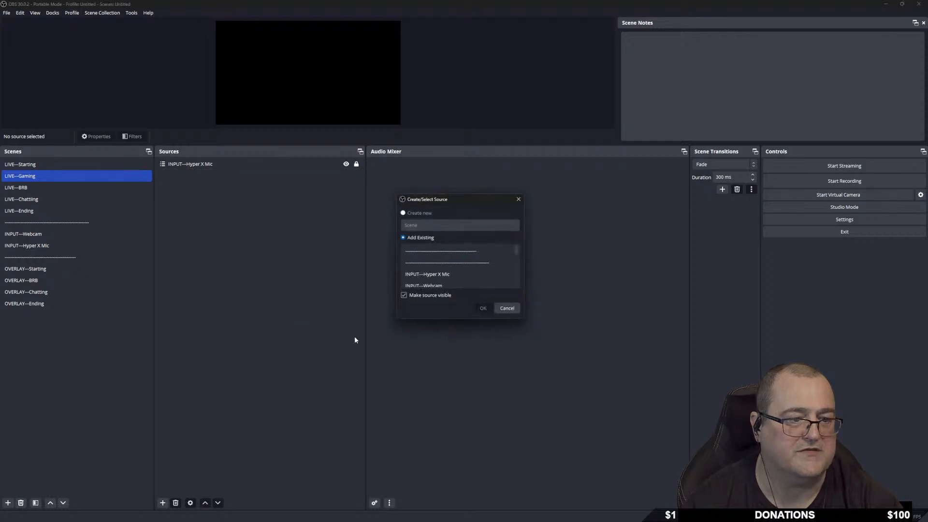
{"action": "left_click", "coordinate": [448, 284]}
{"action": "left_click", "coordinate": [483, 309]}
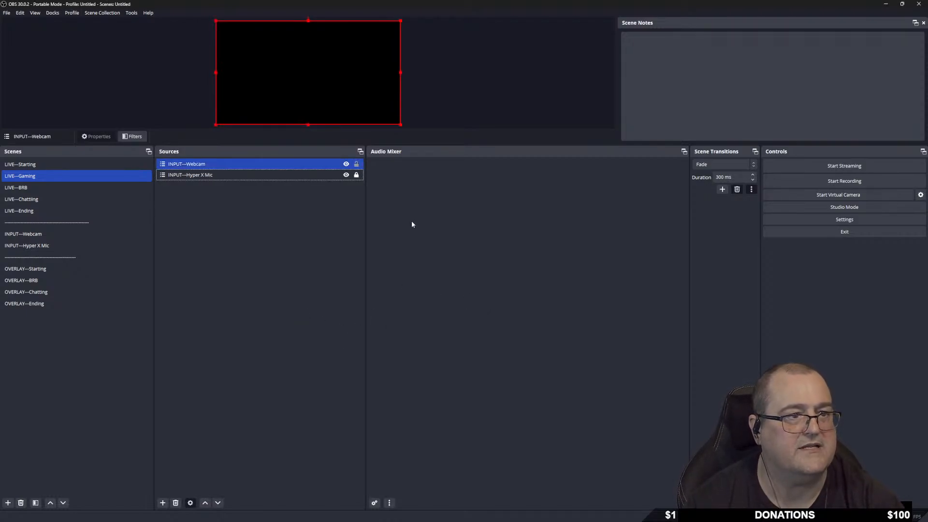
{"action": "left_click_drag", "start_coordinate": [217, 21], "coordinate": [352, 110]}
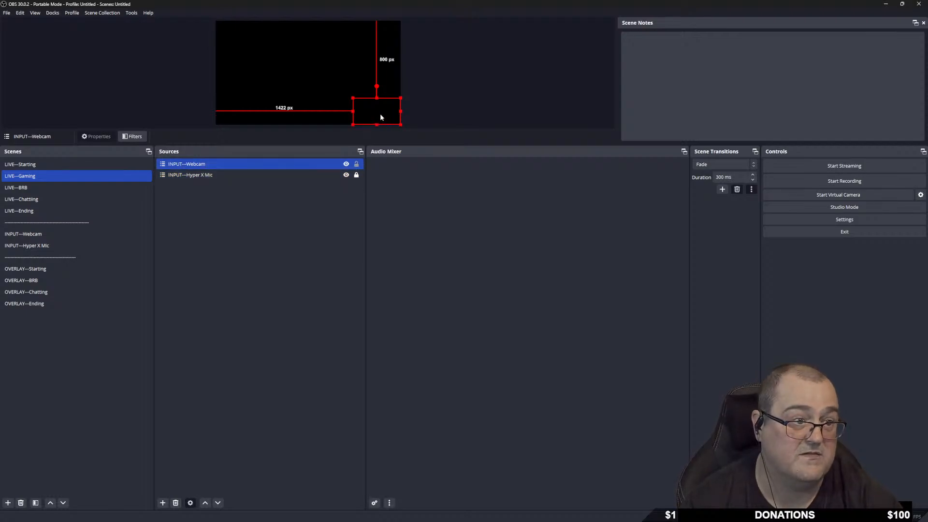
{"action": "left_click", "coordinate": [357, 165]}
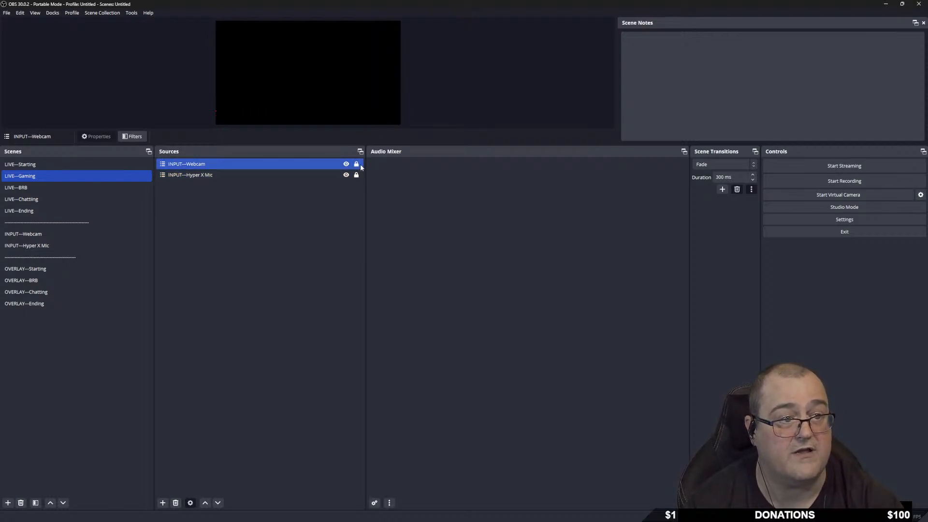
{"action": "left_click", "coordinate": [356, 164]}
{"action": "left_click", "coordinate": [356, 175]}
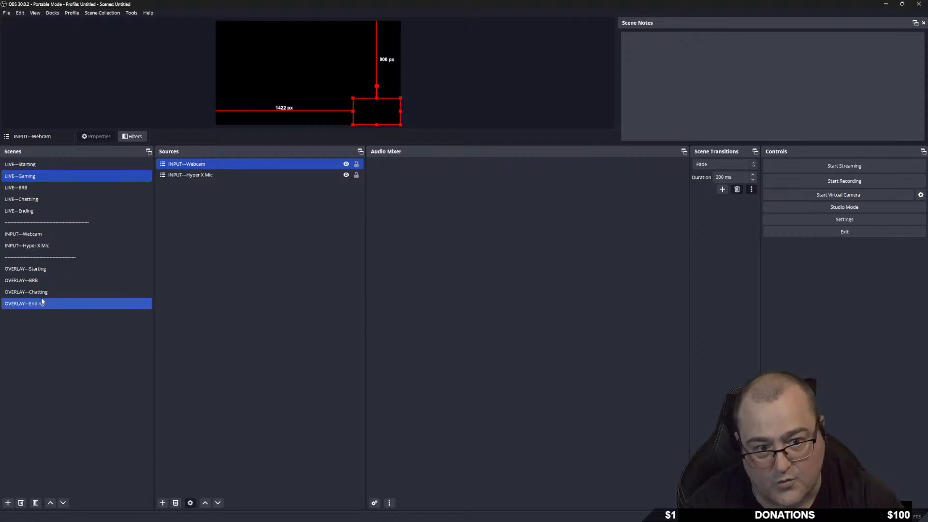
Add a locked INPUT—Hyper X Mic scene source to LIVE—Chatting.
{"action": "left_click", "coordinate": [57, 244]}
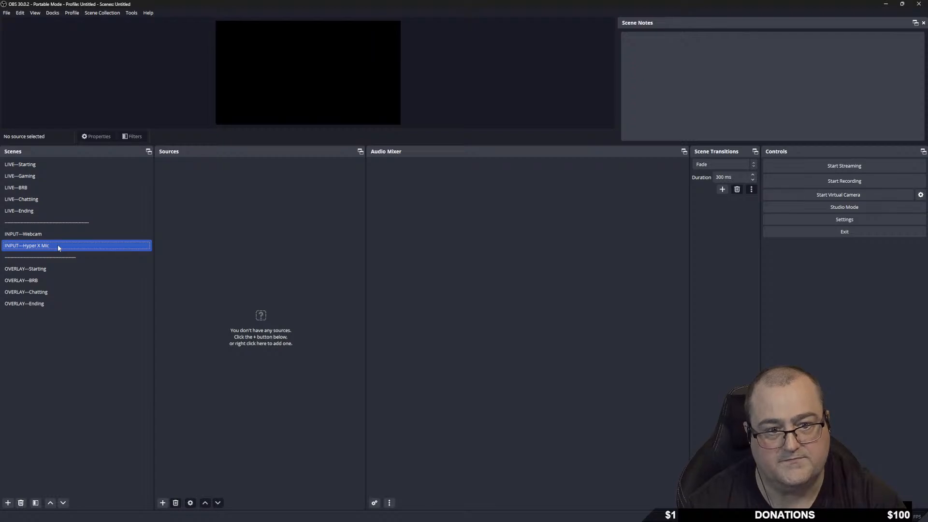
{"action": "right_click", "coordinate": [193, 191]}
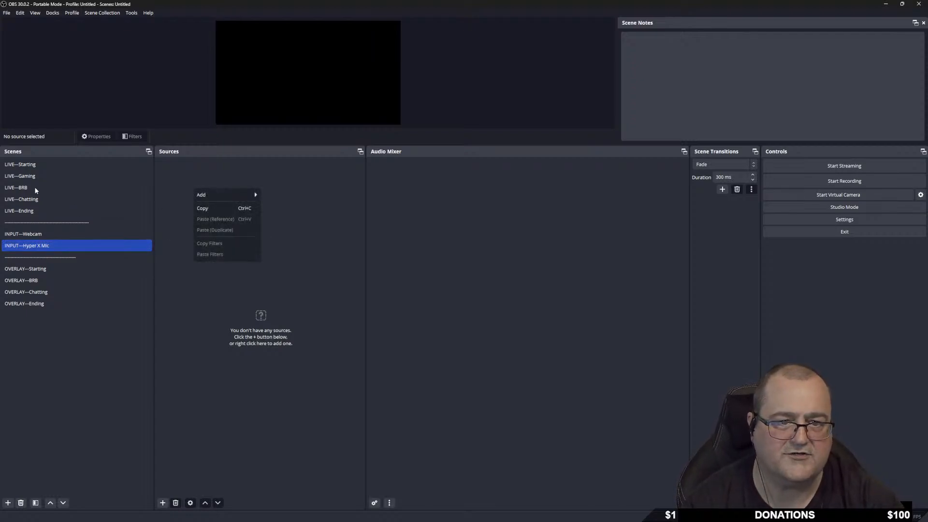
{"action": "left_click", "coordinate": [41, 197]}
{"action": "right_click", "coordinate": [203, 177]}
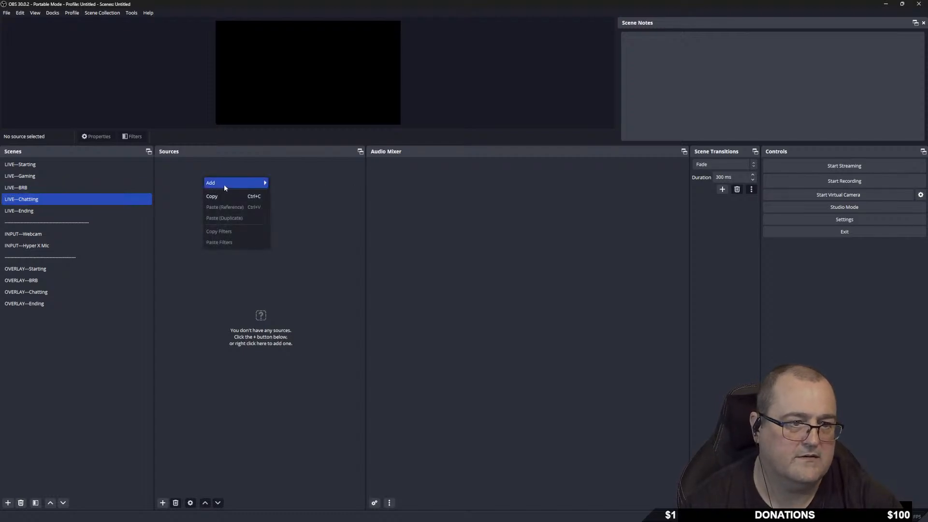
{"action": "mouse_move", "coordinate": [224, 184]}
{"action": "left_click", "coordinate": [295, 305]}
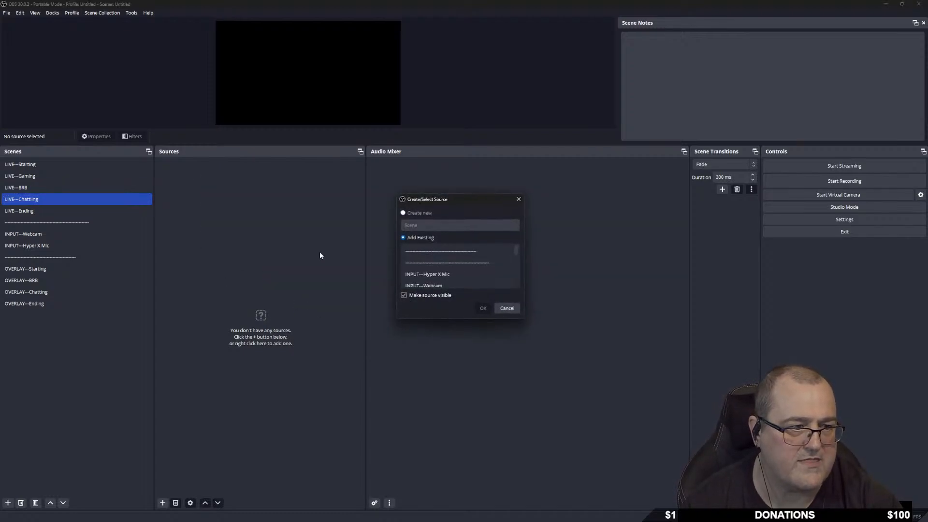
{"action": "left_click", "coordinate": [443, 273]}
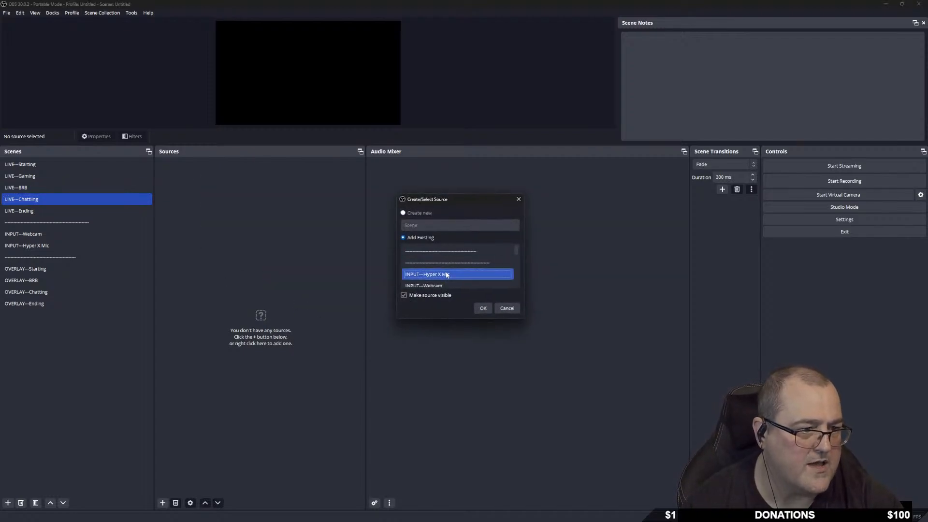
{"action": "left_click", "coordinate": [482, 308]}
{"action": "left_click", "coordinate": [356, 164]}
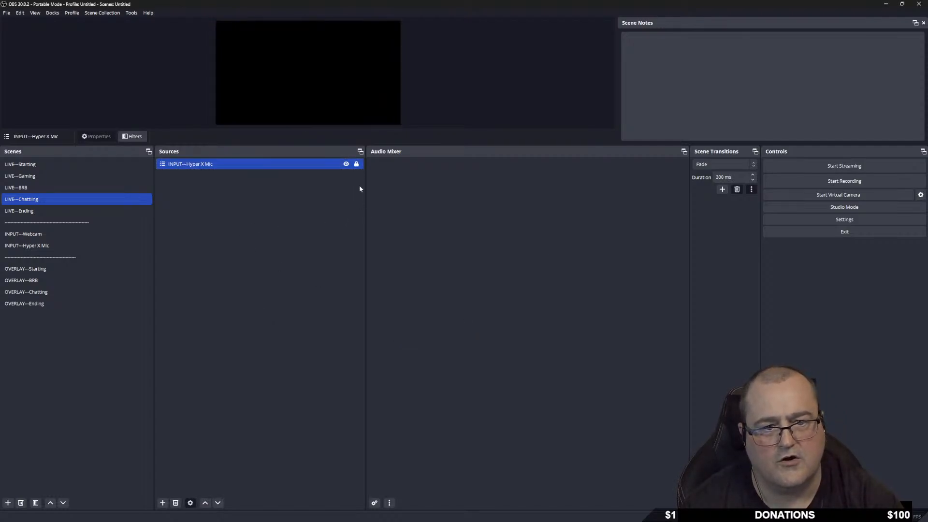
Add a locked INPUT—Hyper X Mic scene source to LIVE—Ending.
{"action": "left_click", "coordinate": [51, 210]}
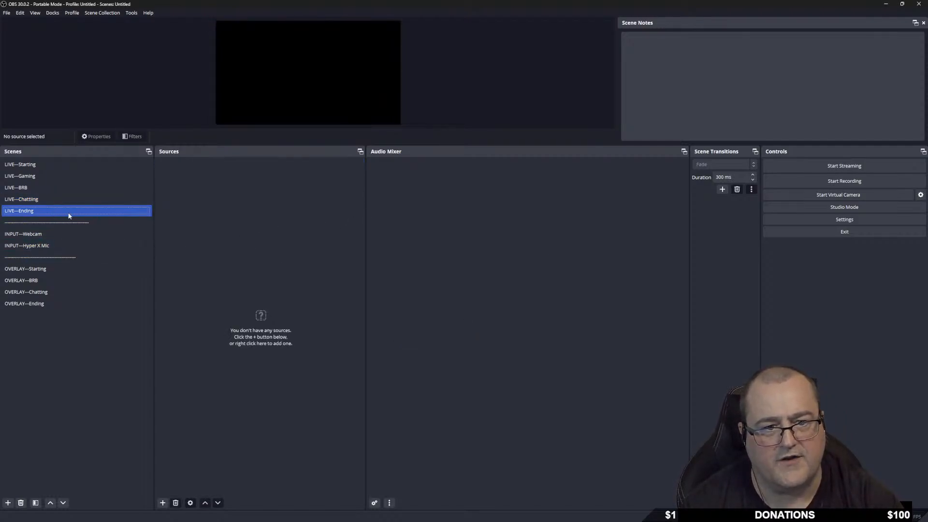
{"action": "right_click", "coordinate": [213, 206]}
{"action": "mouse_move", "coordinate": [272, 206]}
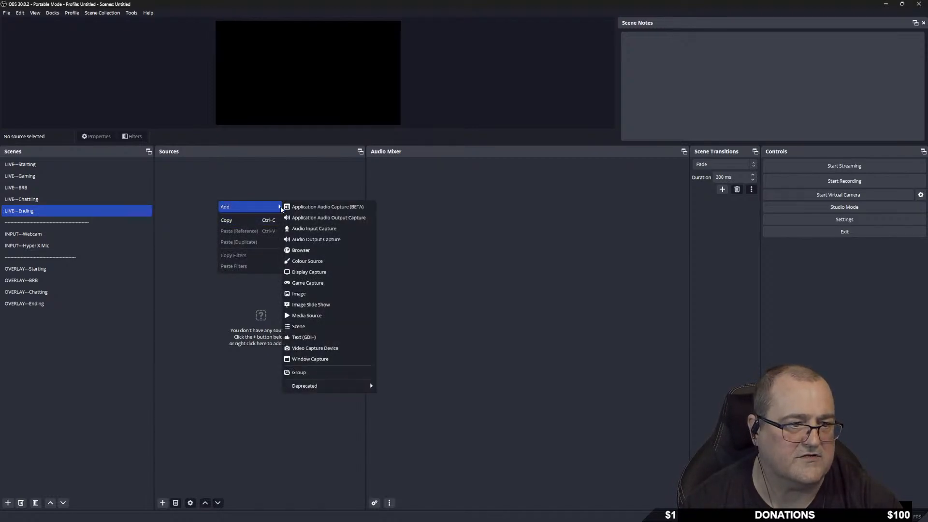
{"action": "left_click", "coordinate": [298, 327]}
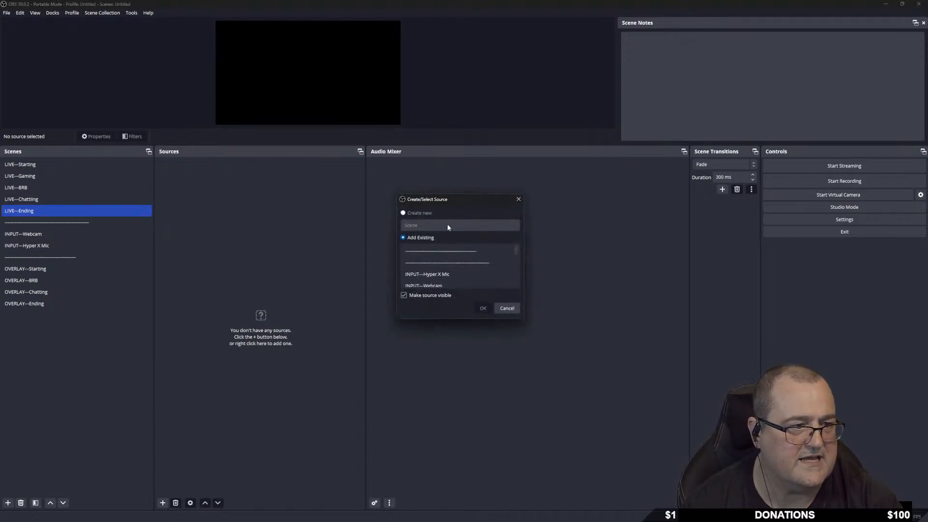
{"action": "left_click", "coordinate": [435, 274]}
{"action": "left_click", "coordinate": [482, 308]}
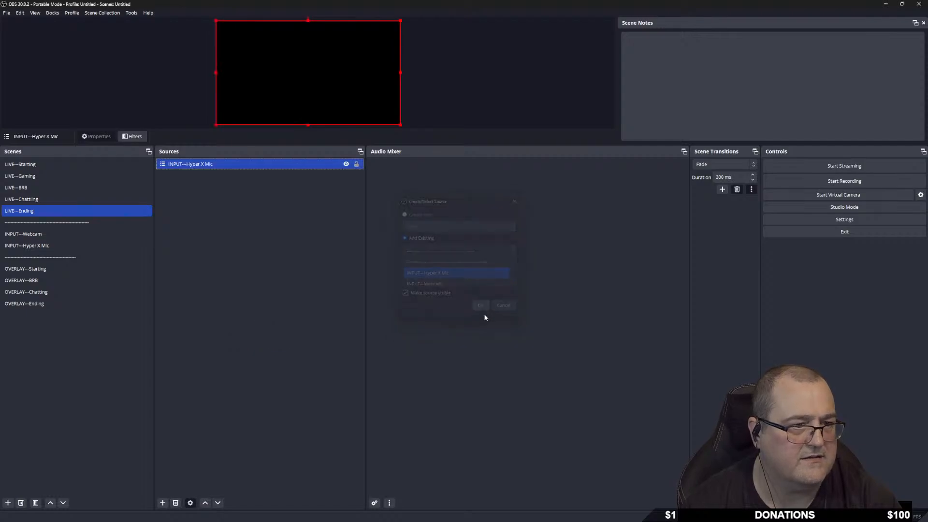
{"action": "left_click", "coordinate": [356, 164]}
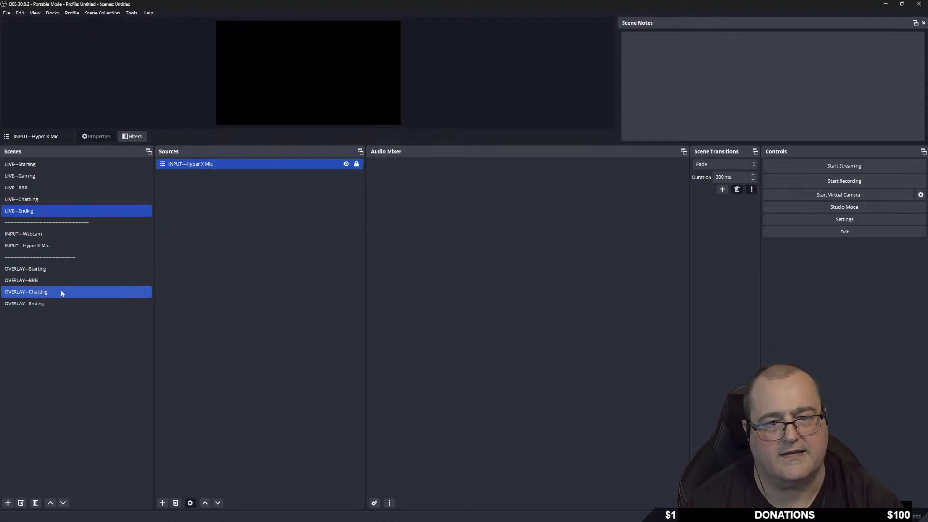
Review the sources in LIVE—Gaming, Chatting and Ending, then go to INPUT—Hyper X Mic.
{"action": "left_click", "coordinate": [36, 178]}
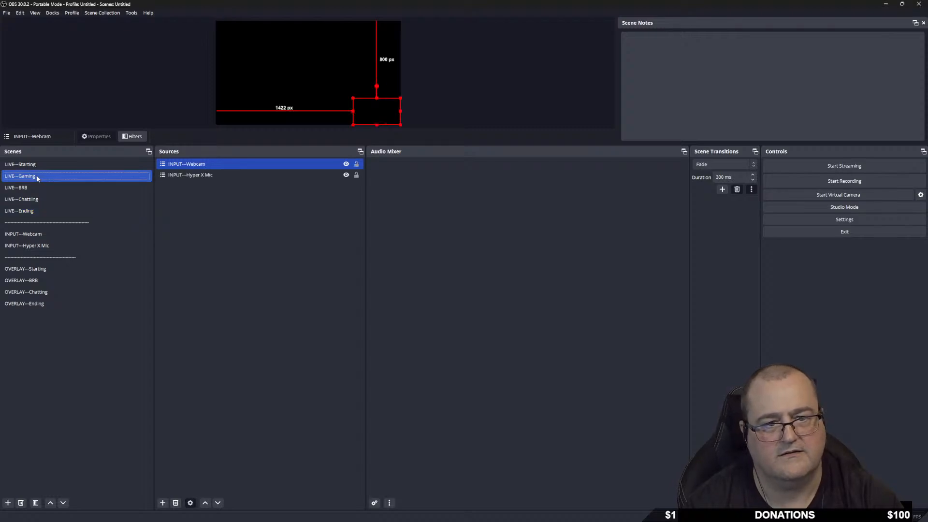
{"action": "left_click", "coordinate": [39, 199]}
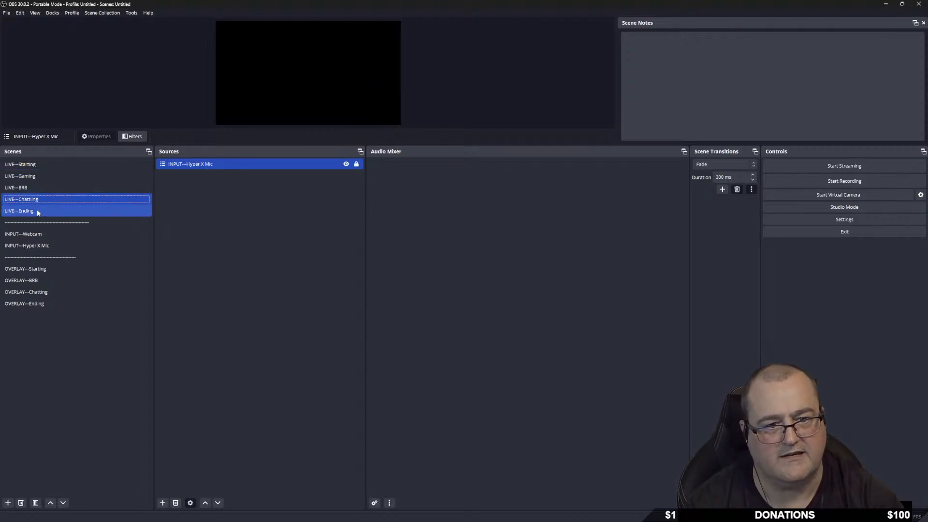
{"action": "left_click", "coordinate": [37, 211]}
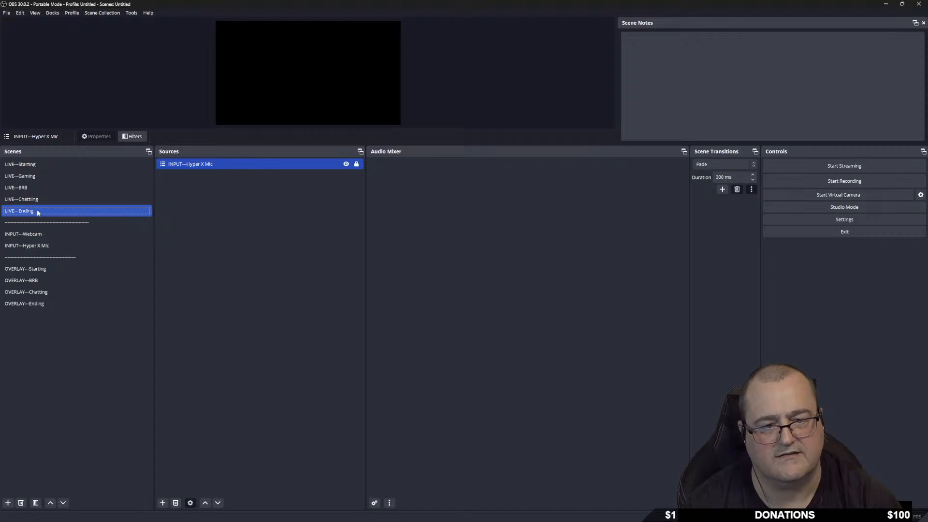
{"action": "left_click", "coordinate": [55, 244]}
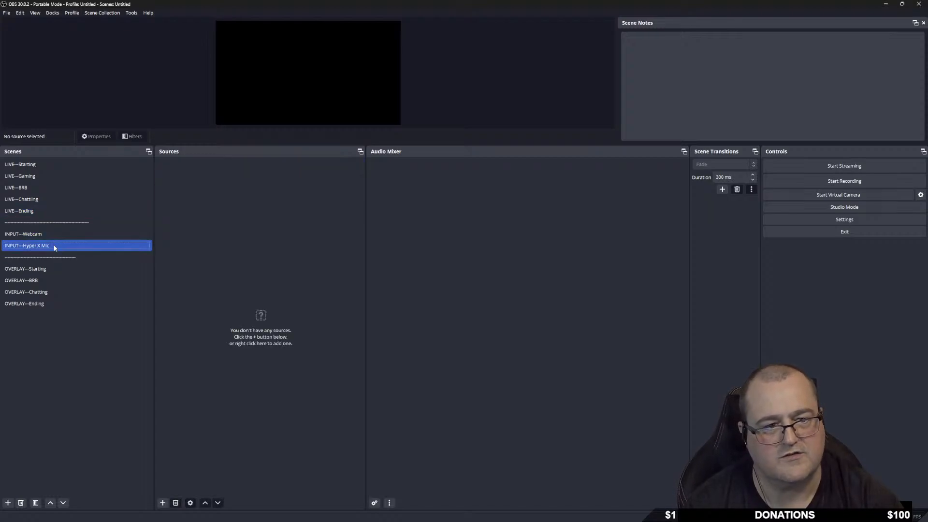
Create an Audio Input Capture named 'Hyper X' using the Microphone (HyperX QuadCast S) device.
{"action": "right_click", "coordinate": [185, 191]}
{"action": "mouse_move", "coordinate": [222, 197]}
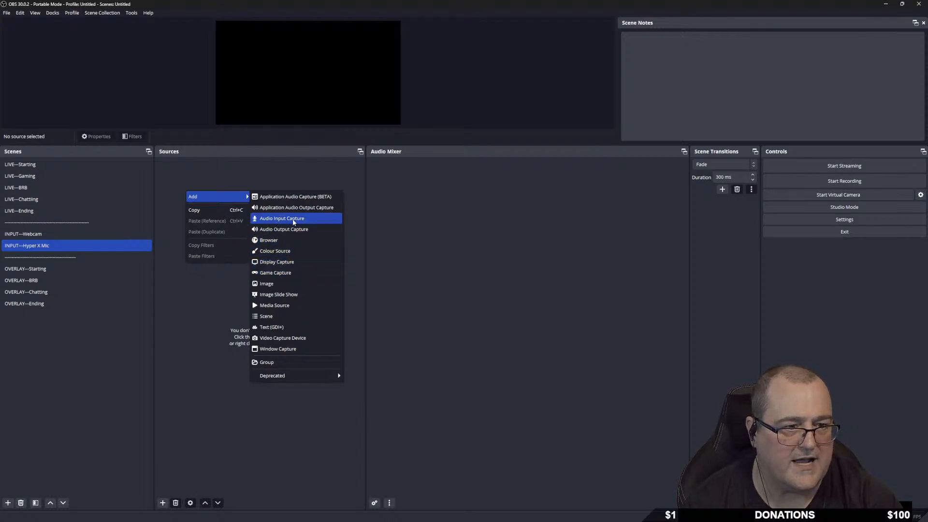
{"action": "left_click", "coordinate": [311, 220]}
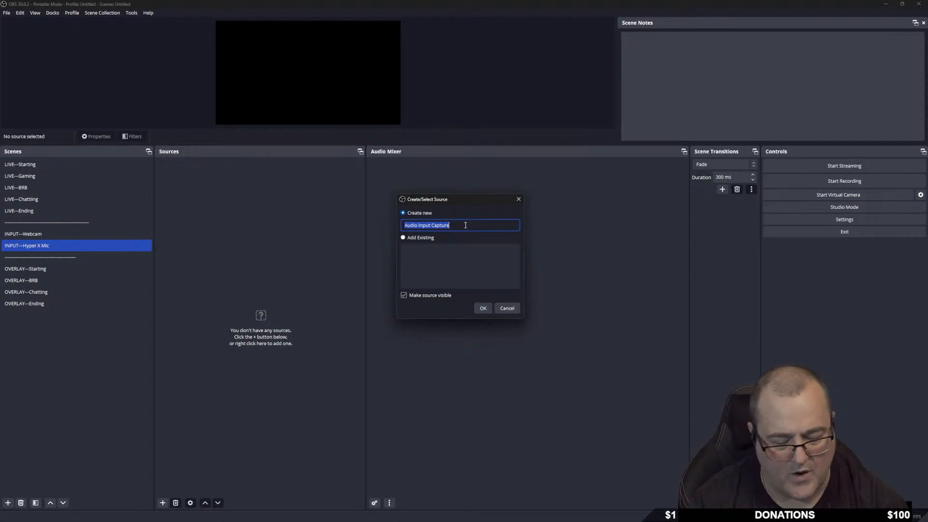
{"action": "type", "text": "Hyper X"}
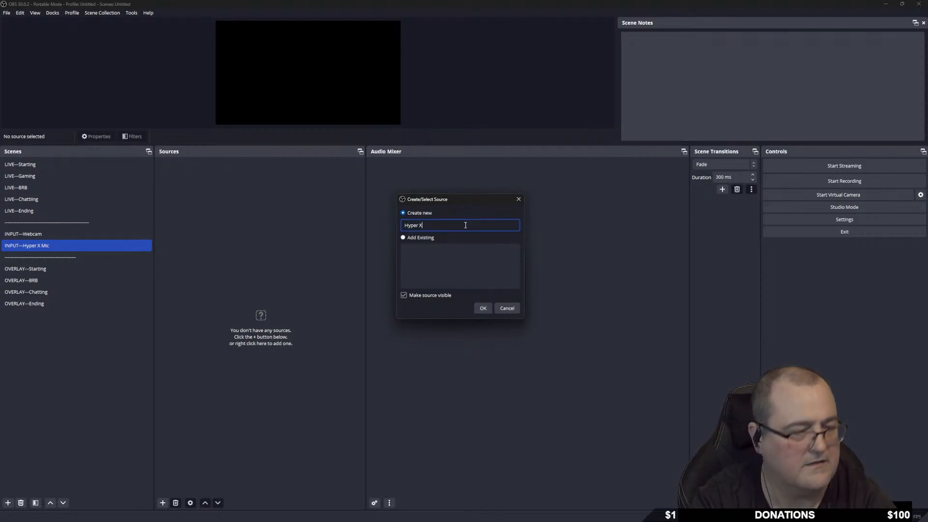
{"action": "left_click", "coordinate": [483, 308]}
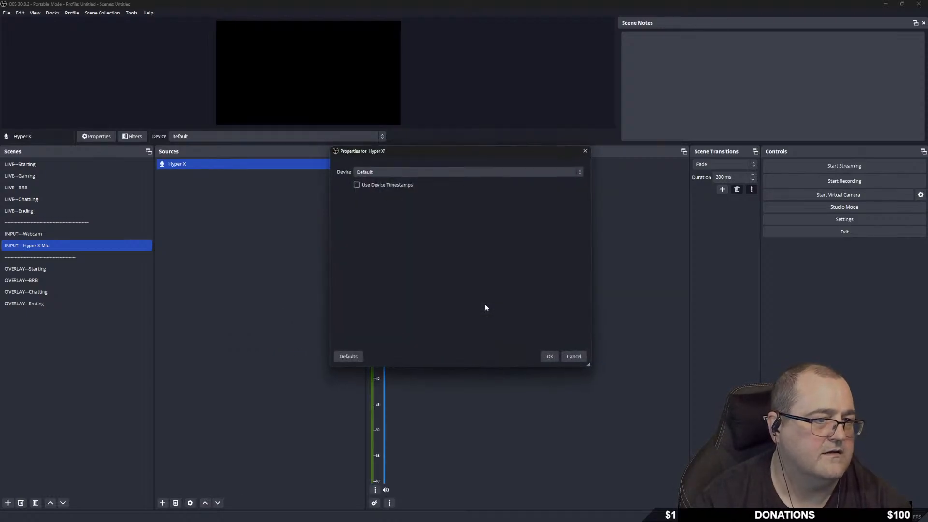
{"action": "left_click", "coordinate": [363, 173]}
{"action": "left_click", "coordinate": [399, 171]}
{"action": "left_click", "coordinate": [408, 174]}
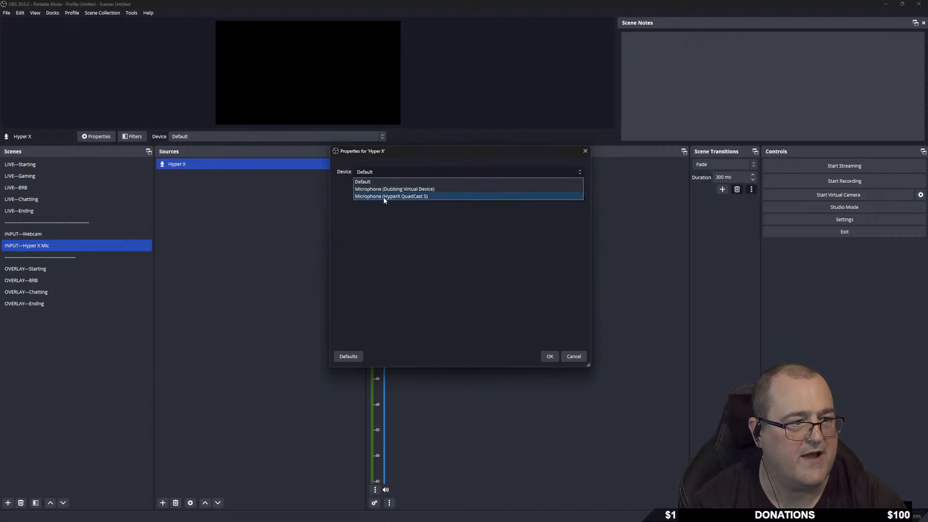
{"action": "left_click", "coordinate": [428, 197]}
{"action": "left_click", "coordinate": [549, 356]}
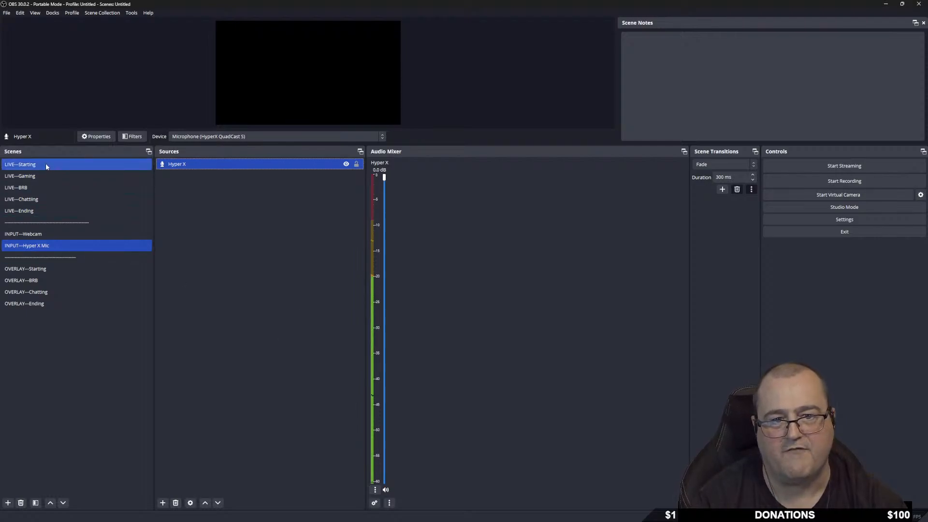
{"action": "left_click", "coordinate": [42, 177]}
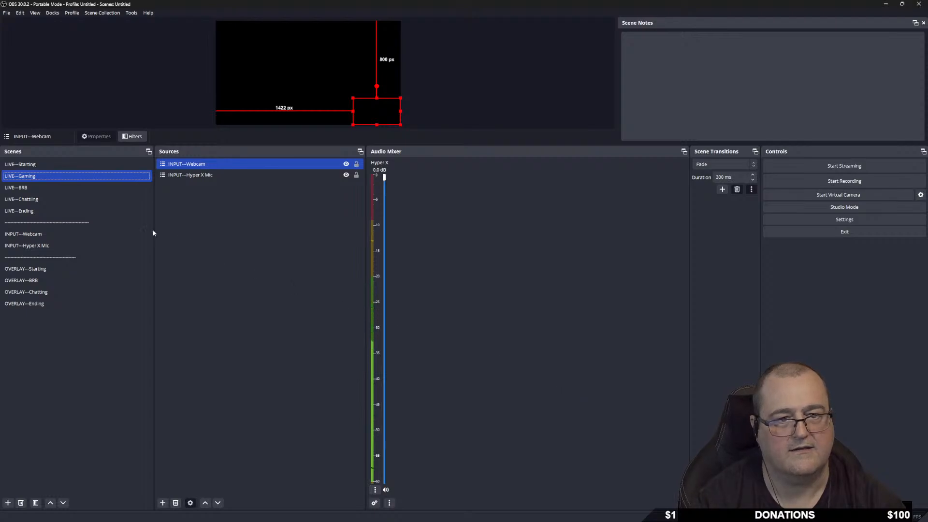
{"action": "left_click", "coordinate": [54, 192]}
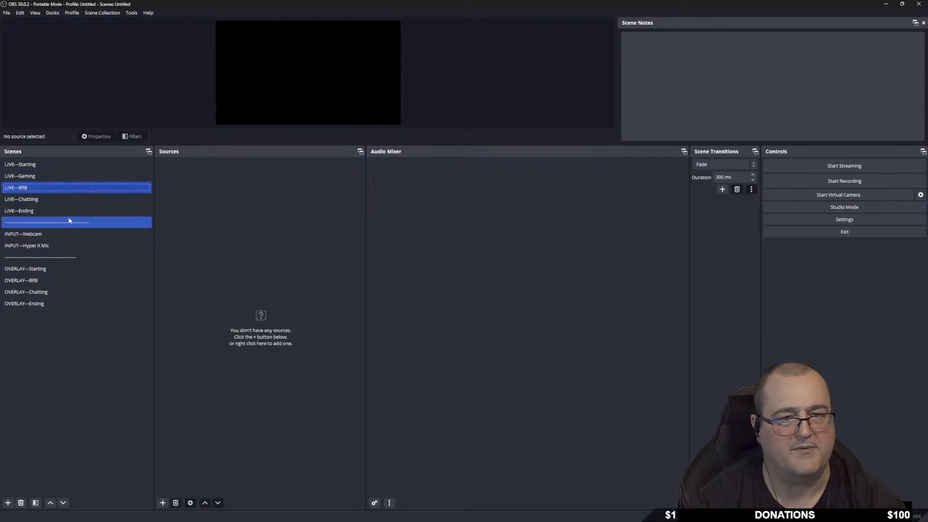
{"action": "left_click", "coordinate": [56, 198]}
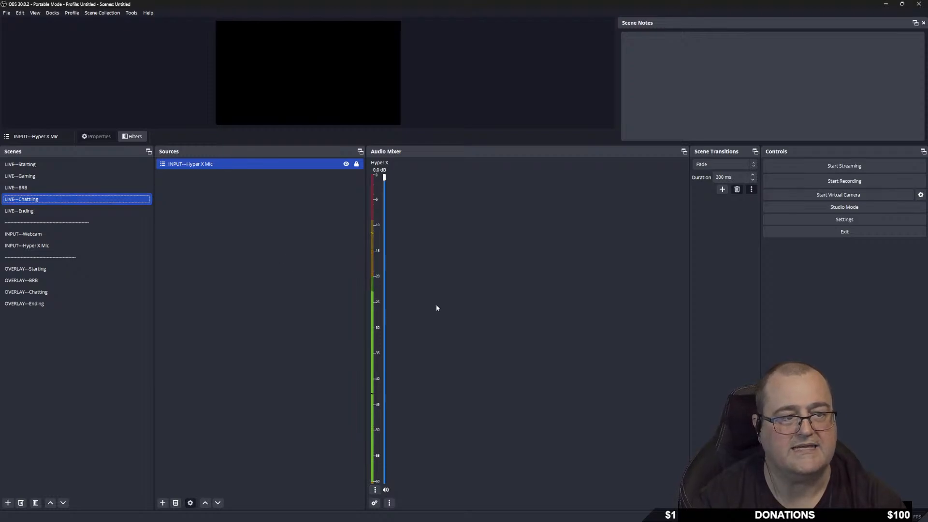
{"action": "left_click", "coordinate": [53, 211]}
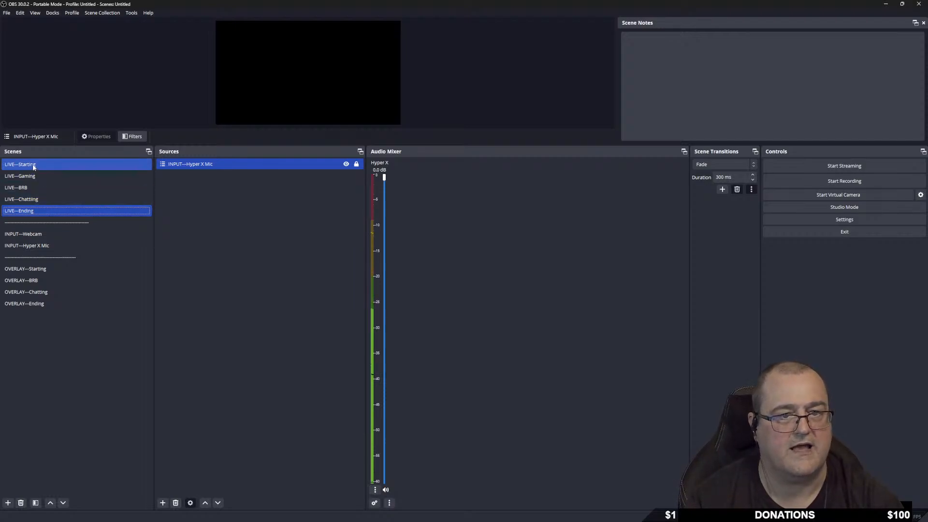
{"action": "left_click", "coordinate": [34, 164]}
{"action": "left_click", "coordinate": [44, 187]}
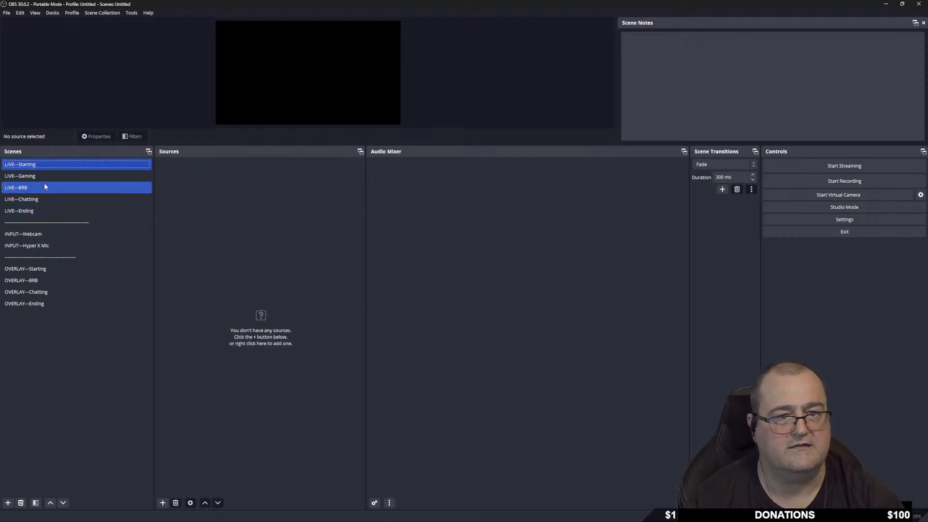
{"action": "left_click", "coordinate": [44, 175]}
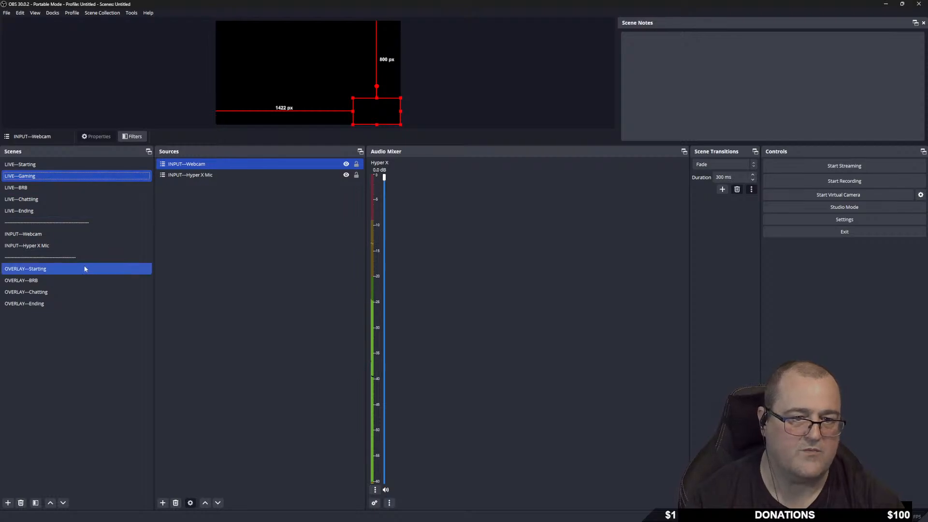
{"action": "left_click", "coordinate": [60, 248]}
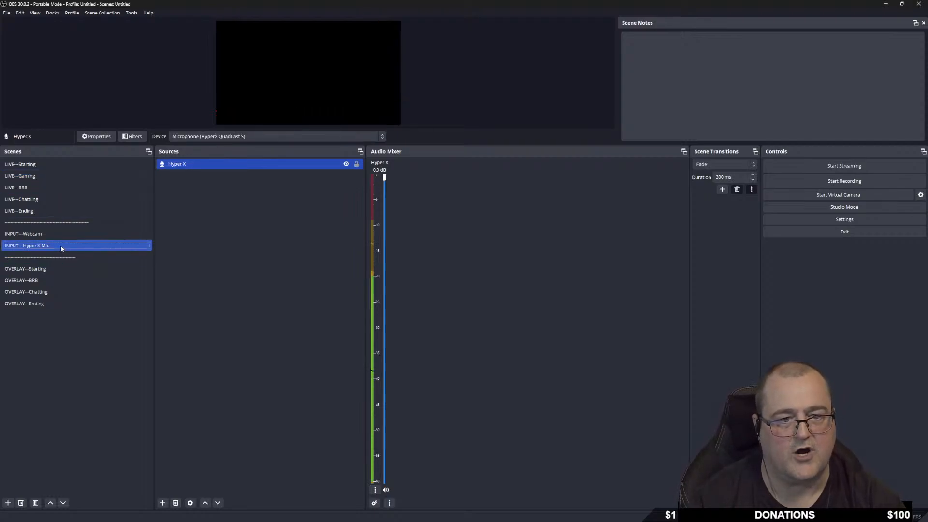
{"action": "left_click", "coordinate": [56, 245]}
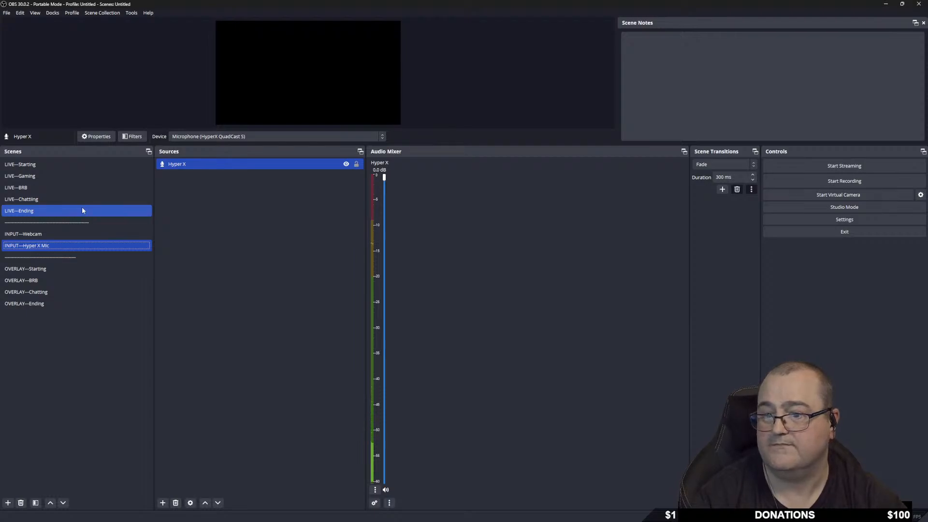
{"action": "left_click", "coordinate": [47, 235]}
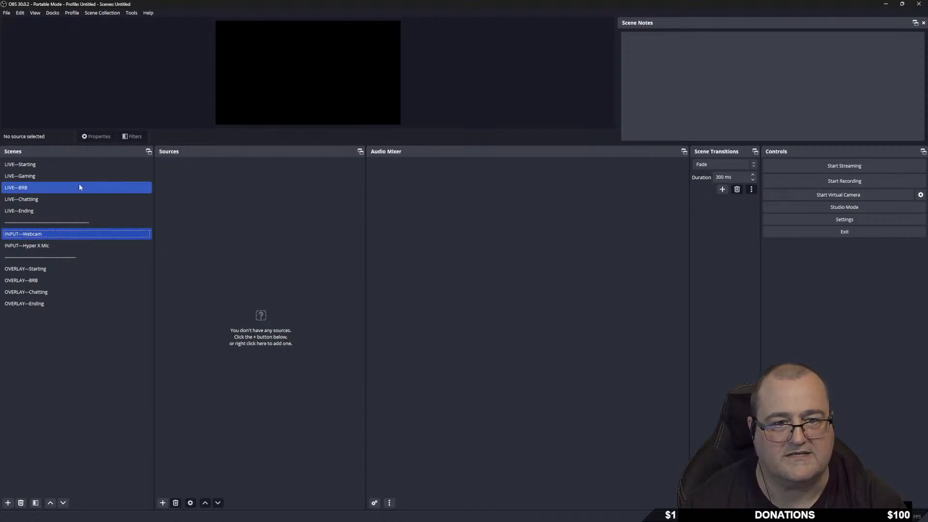
{"action": "left_click", "coordinate": [42, 176]}
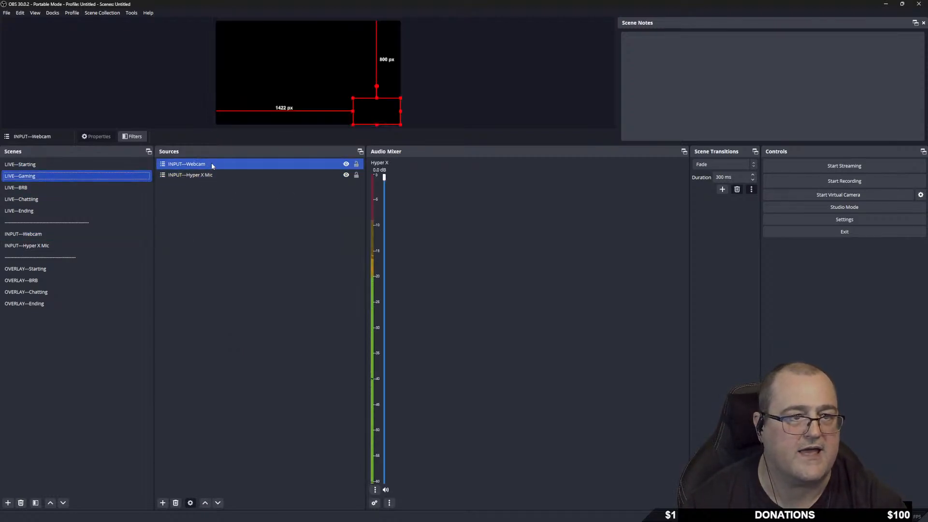
Add INPUT—Webcam to LIVE—Chatting, shrink and reposition the box, and lock it.
{"action": "left_click", "coordinate": [39, 199]}
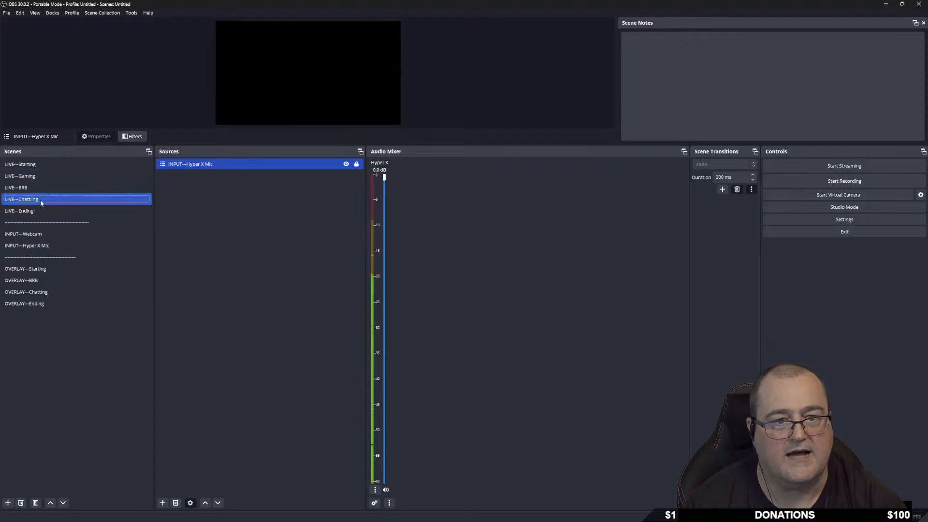
{"action": "right_click", "coordinate": [193, 206]}
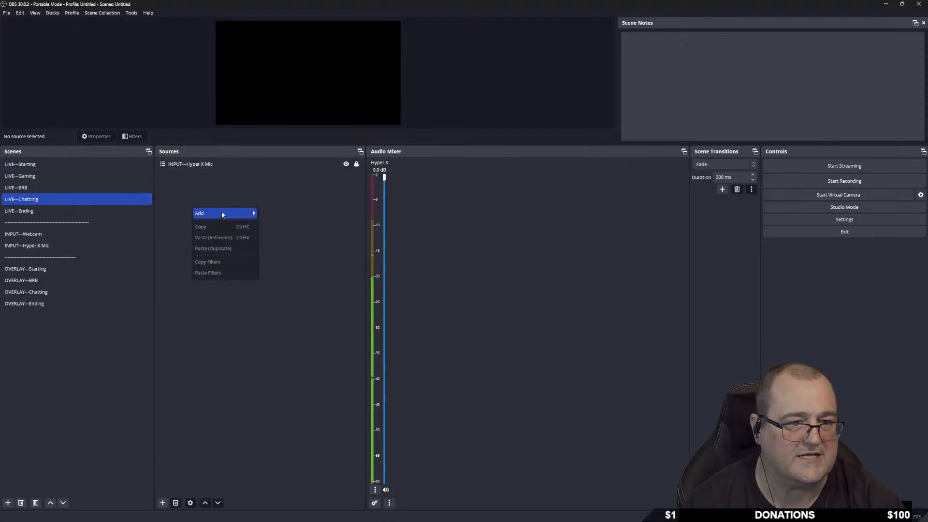
{"action": "mouse_move", "coordinate": [222, 212]}
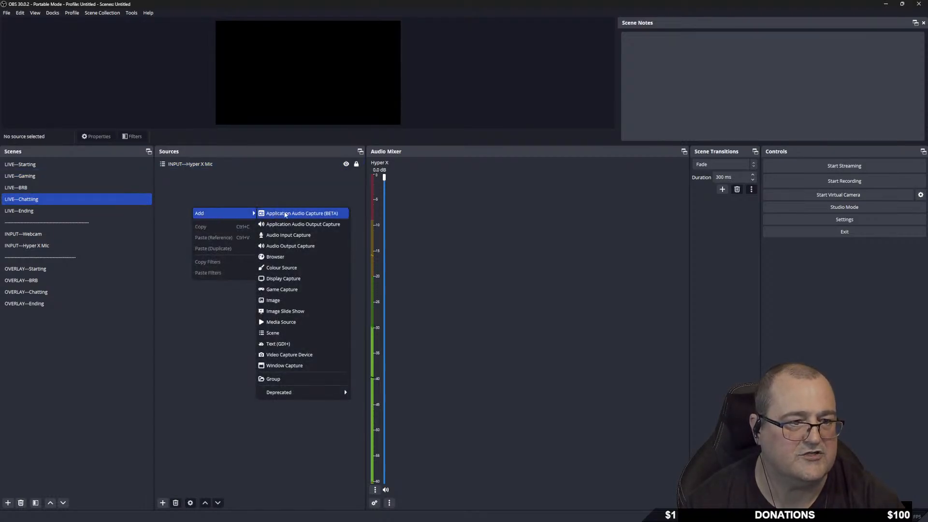
{"action": "left_click", "coordinate": [281, 334]}
{"action": "left_click", "coordinate": [434, 285]}
{"action": "left_click", "coordinate": [483, 308]}
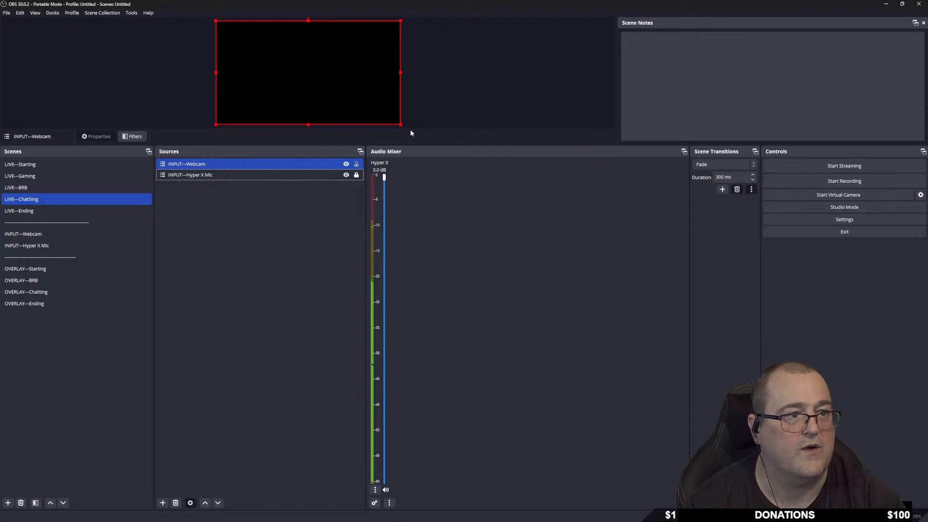
{"action": "left_click_drag", "start_coordinate": [399, 124], "coordinate": [295, 75]}
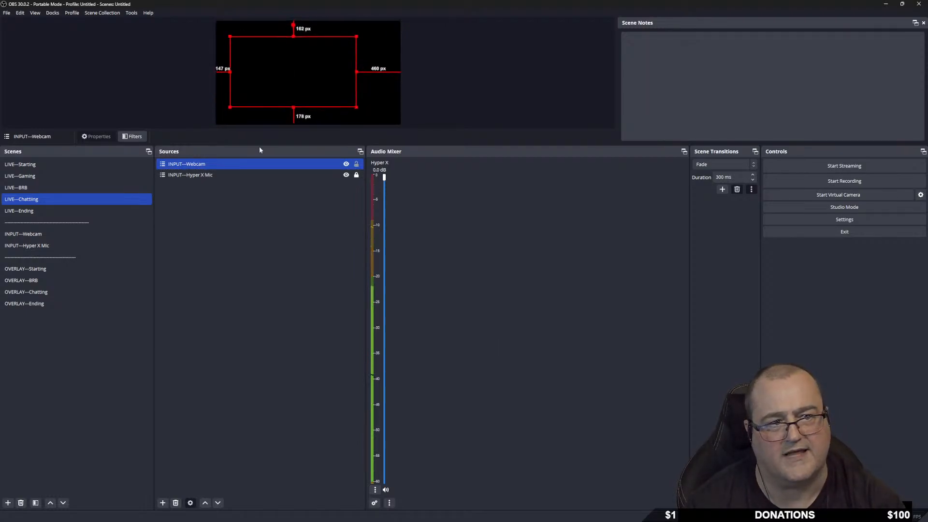
{"action": "left_click", "coordinate": [357, 164]}
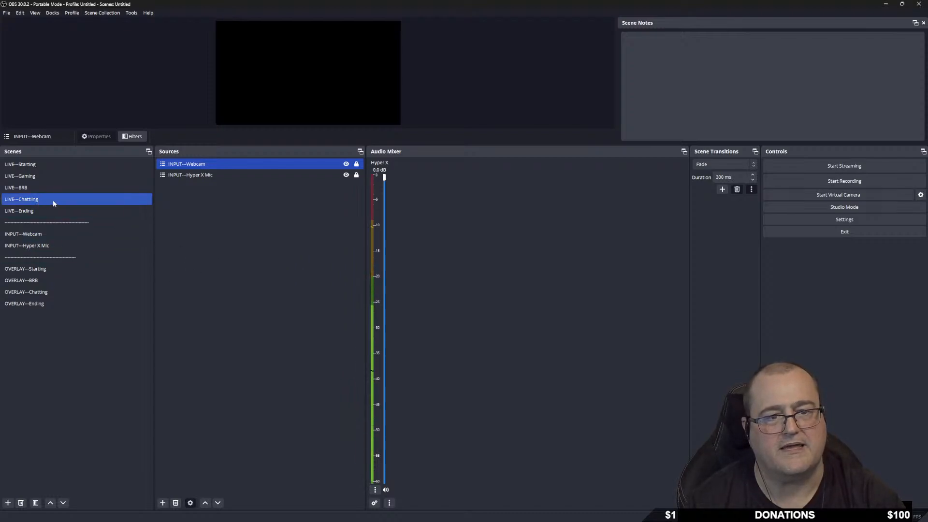
{"action": "left_click", "coordinate": [40, 176]}
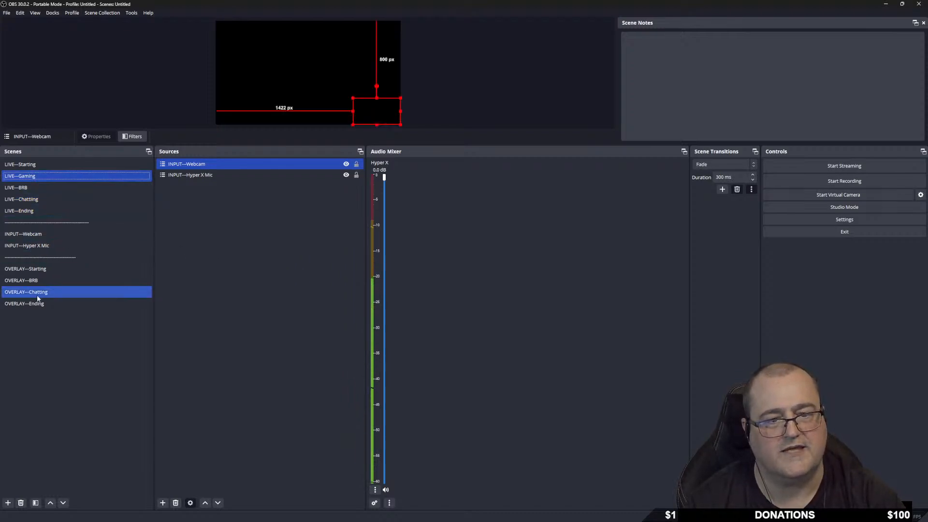
{"action": "left_click", "coordinate": [51, 233]}
Create a Video Capture Device source named 'C922' in the INPUT—Webcam scene.
{"action": "right_click", "coordinate": [179, 195]}
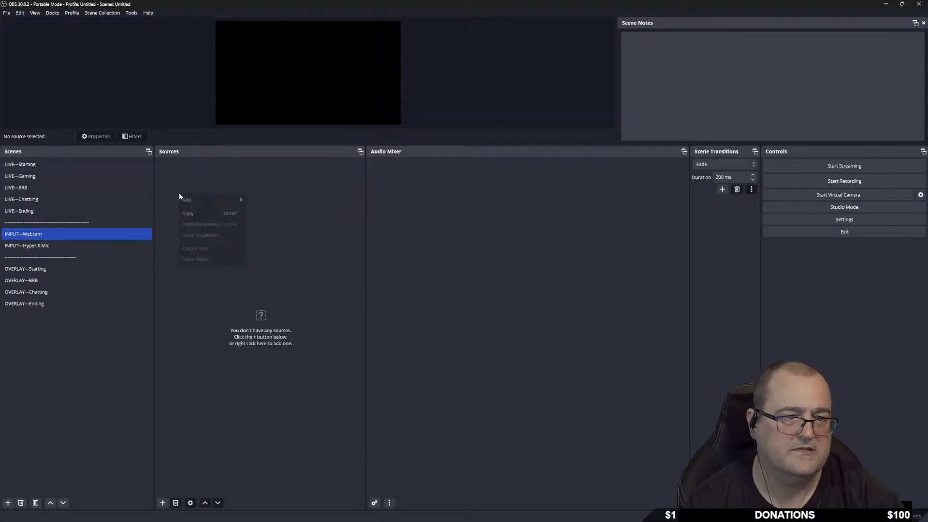
{"action": "mouse_move", "coordinate": [217, 203]}
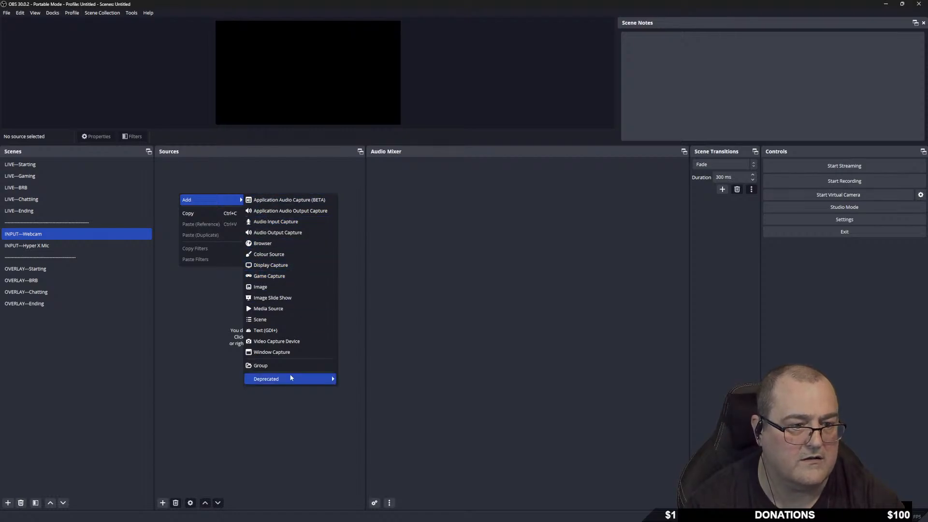
{"action": "left_click", "coordinate": [309, 340]}
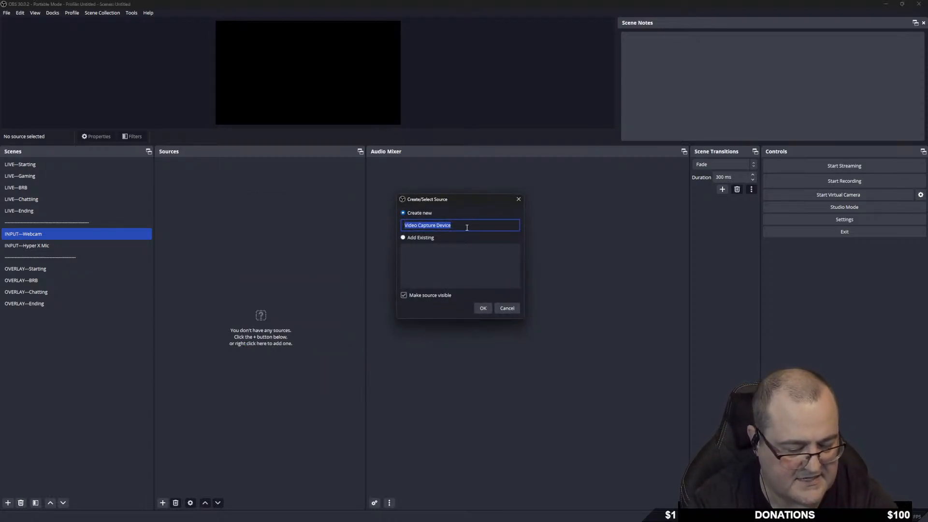
{"action": "type", "text": "C922"}
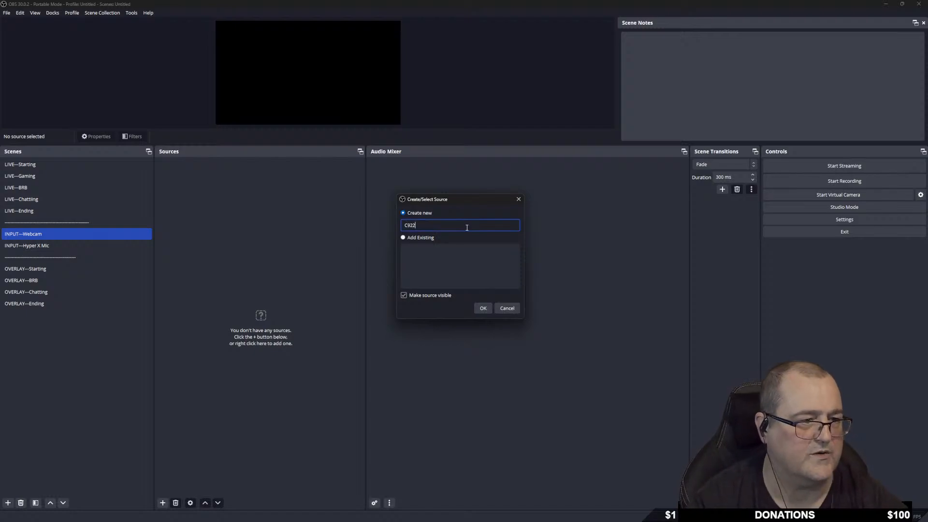
{"action": "left_click", "coordinate": [484, 309]}
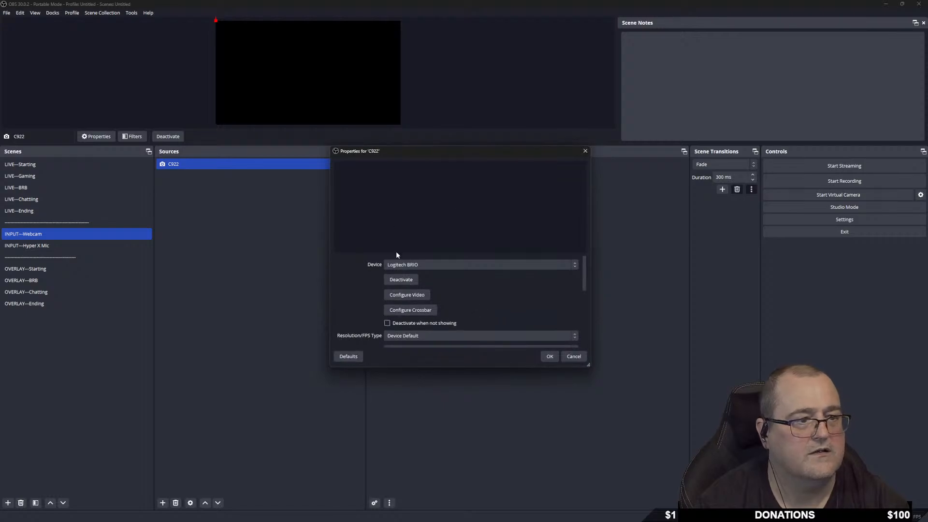
Set C922 to the c922 Pro Stream Webcam with Custom 1920x1080 resolution at 30 FPS.
{"action": "left_click", "coordinate": [436, 264]}
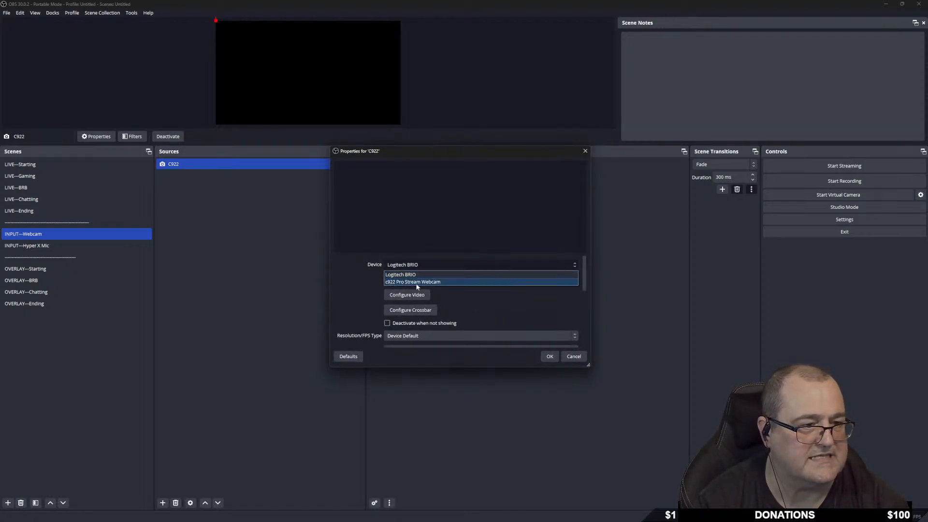
{"action": "left_click", "coordinate": [445, 282]}
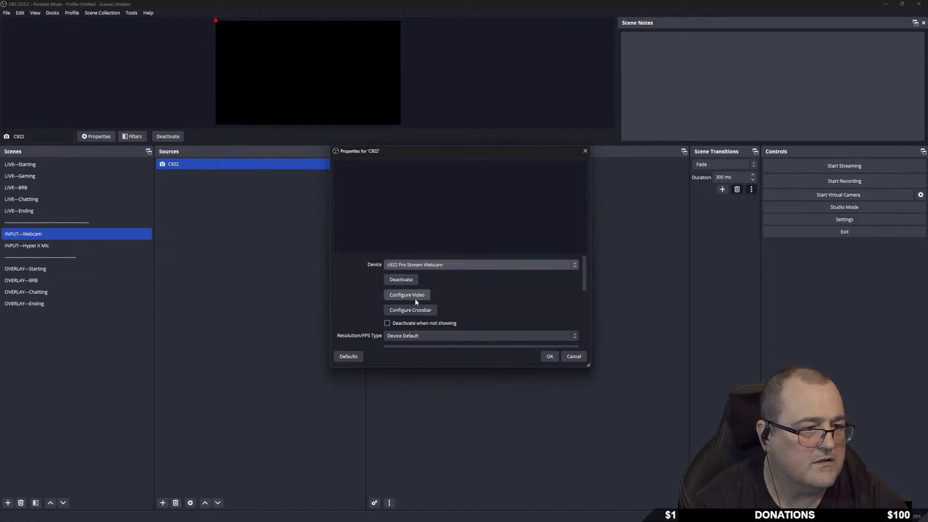
{"action": "scroll", "coordinate": [468, 326], "scroll_direction": "down", "scroll_amount": 3}
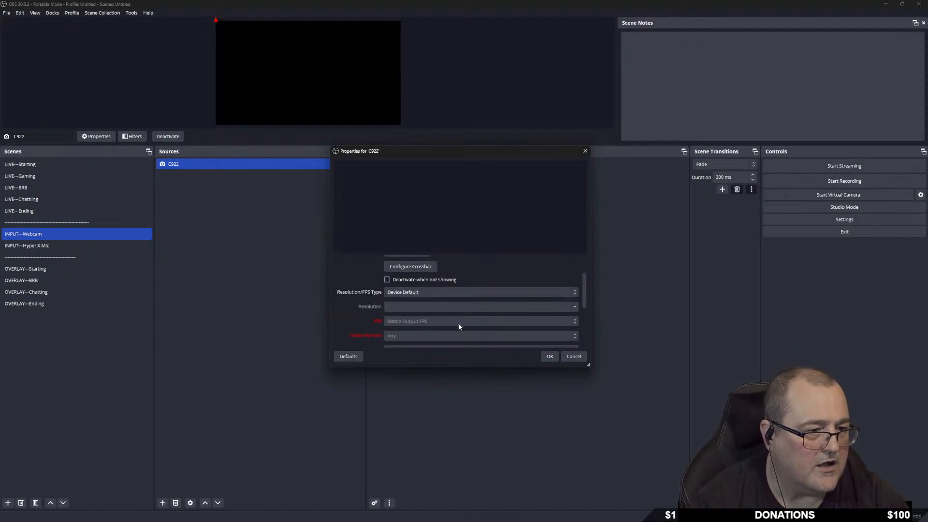
{"action": "left_click", "coordinate": [428, 291]}
{"action": "left_click", "coordinate": [402, 308]}
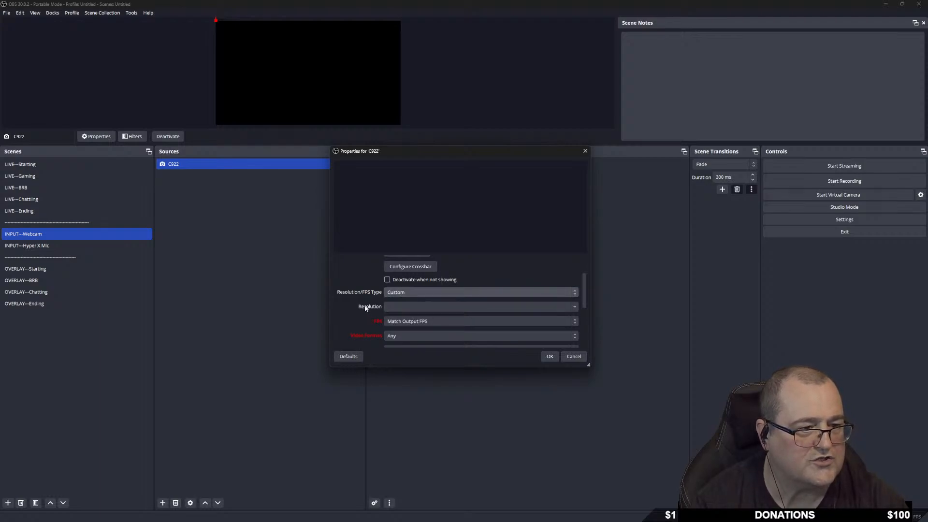
{"action": "scroll", "coordinate": [367, 308], "scroll_direction": "down", "scroll_amount": 1}
{"action": "left_click", "coordinate": [574, 285]}
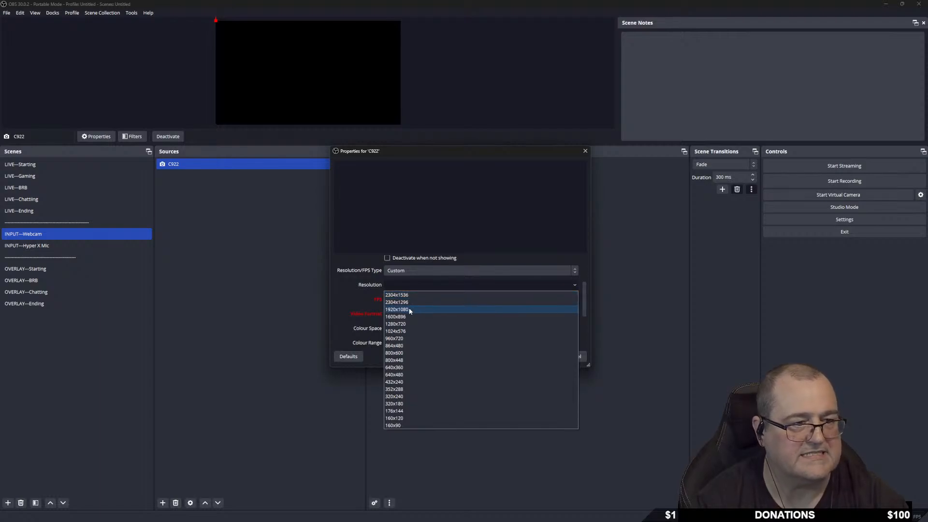
{"action": "left_click", "coordinate": [410, 309]}
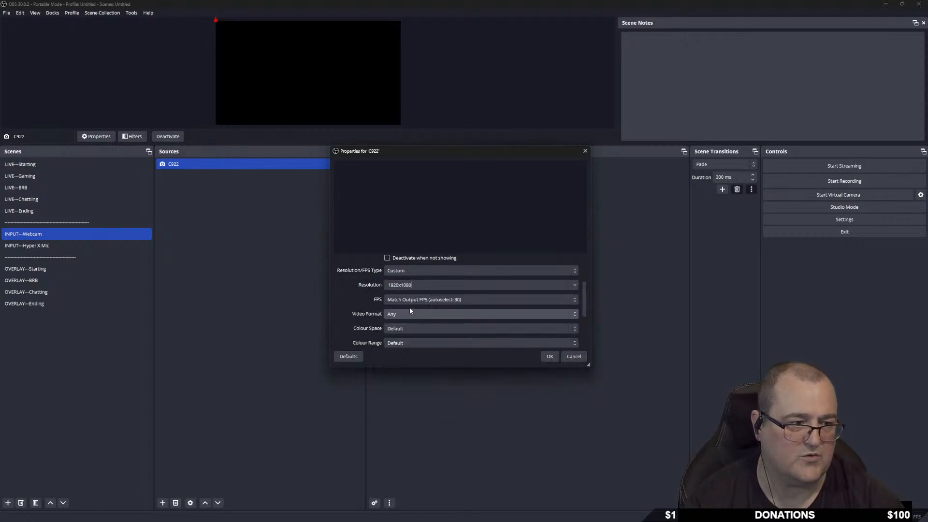
{"action": "left_click", "coordinate": [575, 300]}
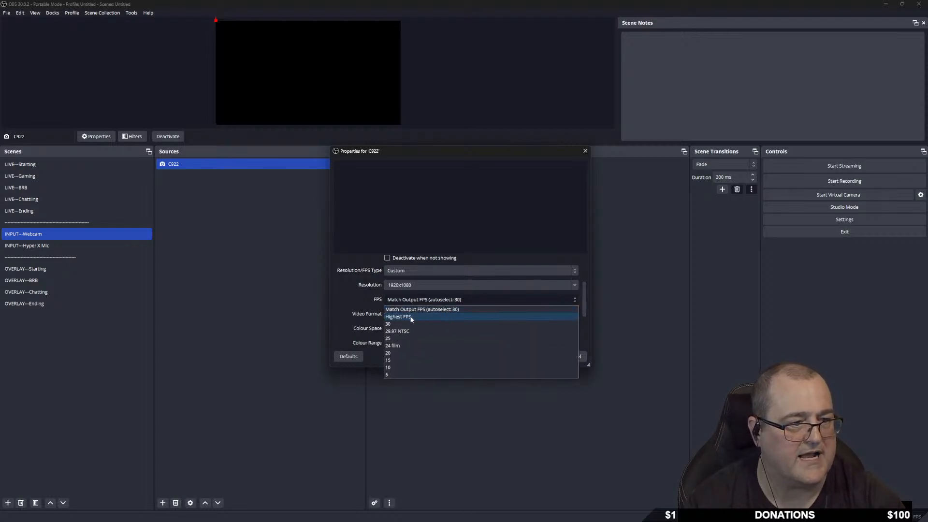
{"action": "left_click", "coordinate": [392, 324]}
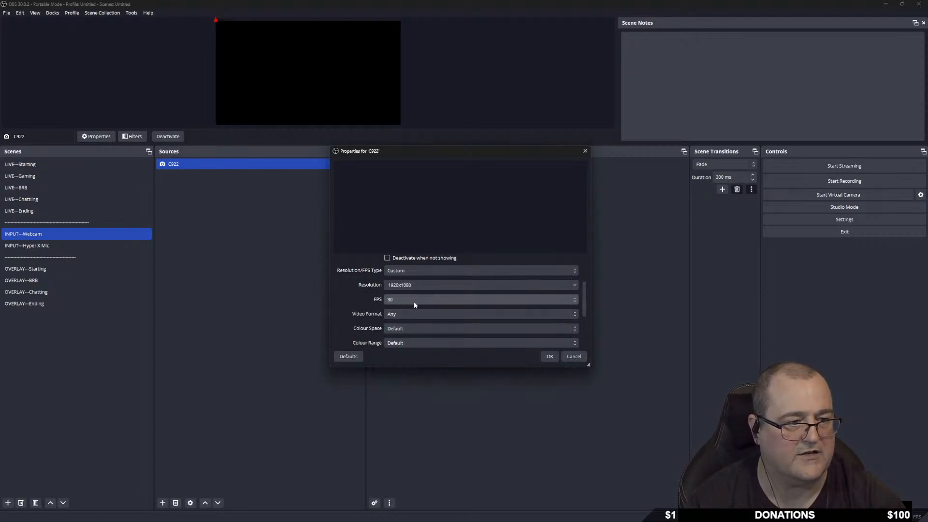
{"action": "scroll", "coordinate": [361, 317], "scroll_direction": "down", "scroll_amount": 2}
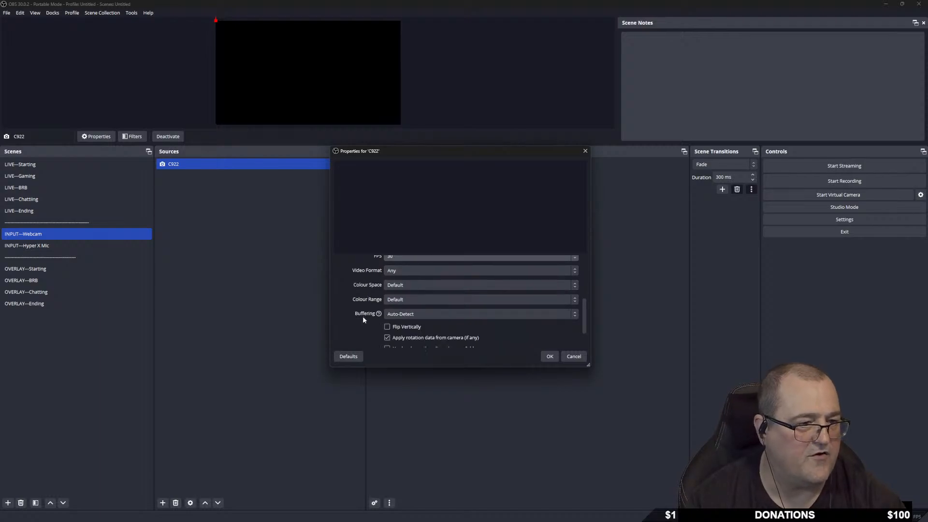
{"action": "scroll", "coordinate": [361, 312], "scroll_direction": "down", "scroll_amount": 2}
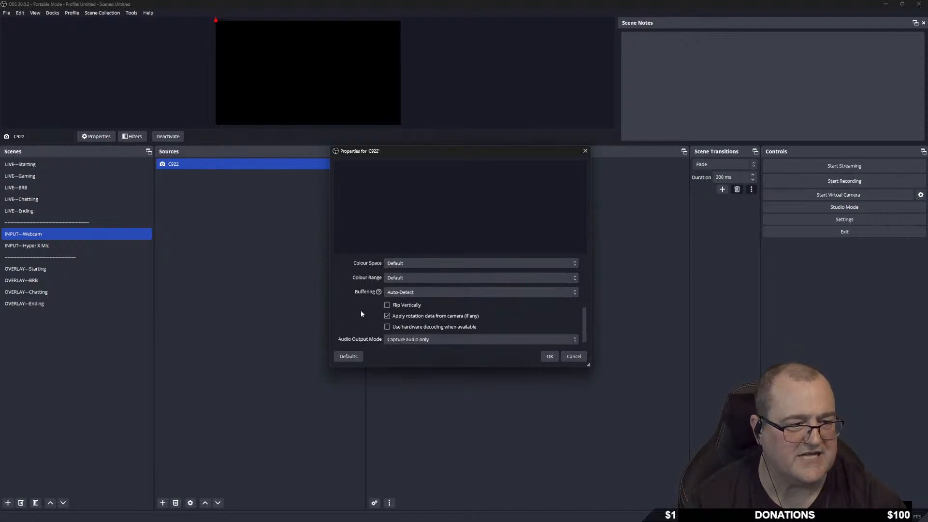
{"action": "left_click", "coordinate": [550, 357]}
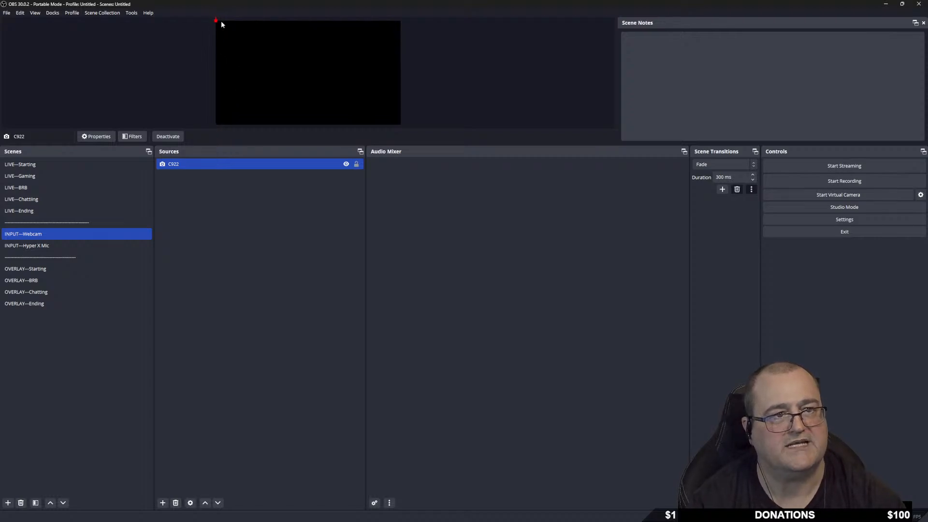
Apply Transform > Fit to screen to the C922 source.
{"action": "right_click", "coordinate": [242, 163]}
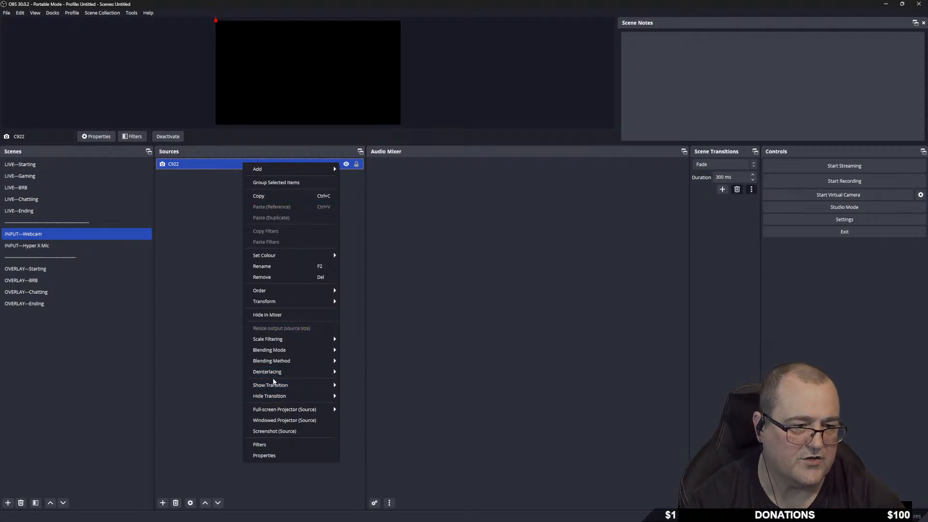
{"action": "mouse_move", "coordinate": [303, 302]}
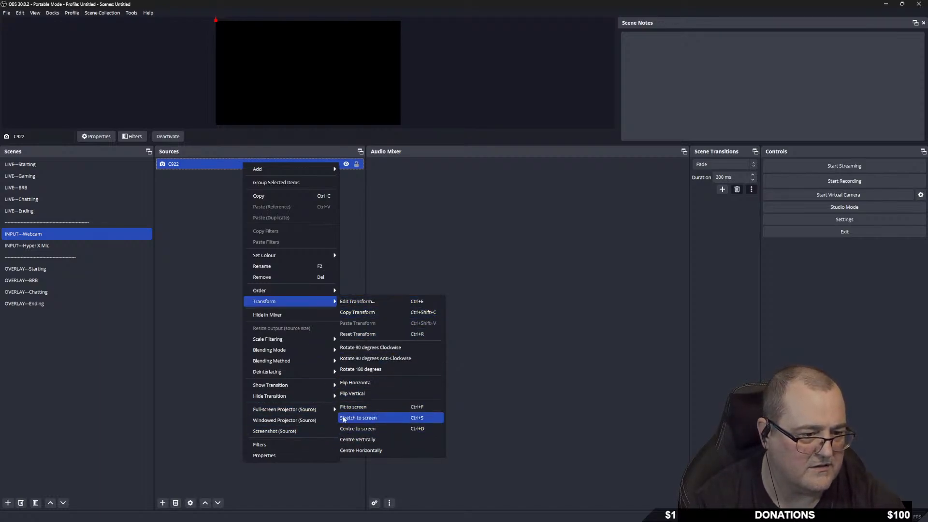
{"action": "left_click", "coordinate": [366, 409]}
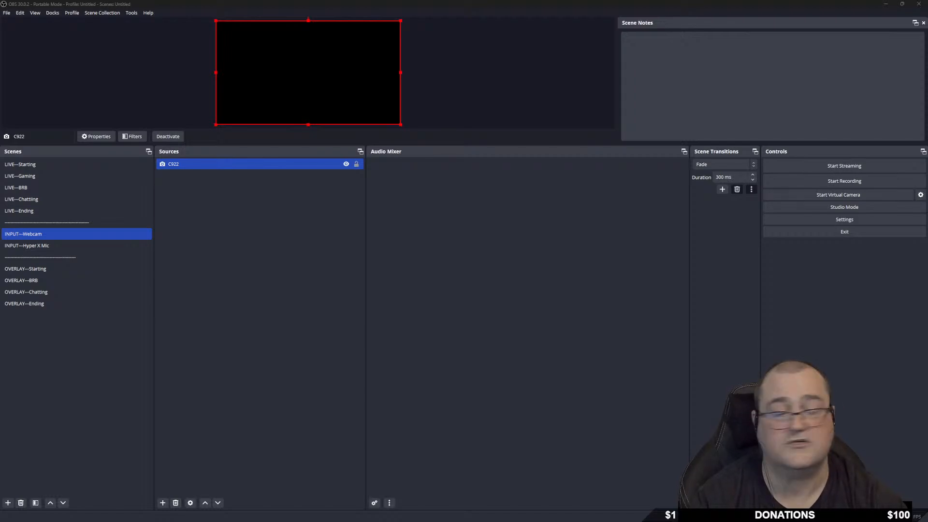
Deactivate and reactivate the C922 device in its properties so the live camera feed appears.
{"action": "left_click", "coordinate": [303, 71]}
{"action": "left_click", "coordinate": [221, 164]}
{"action": "double_click", "coordinate": [298, 166]}
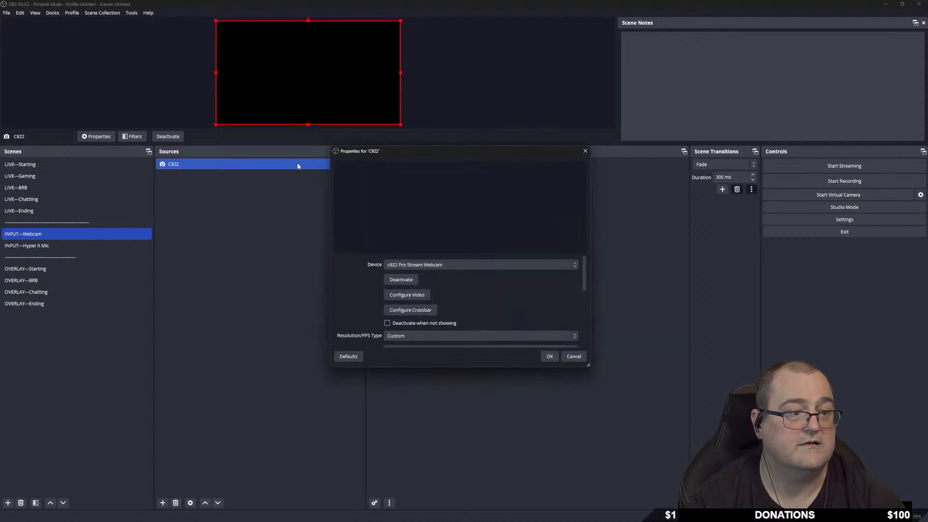
{"action": "left_click", "coordinate": [401, 280]}
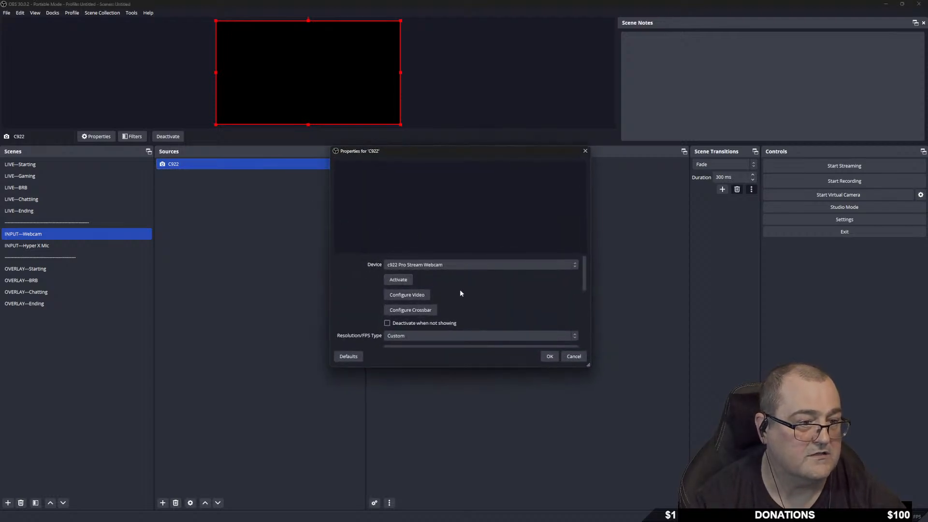
{"action": "left_click", "coordinate": [397, 280]}
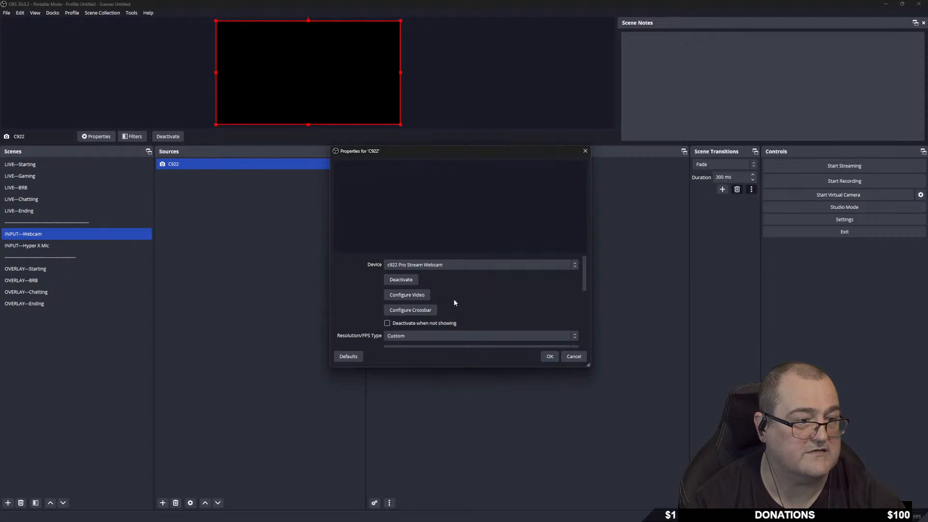
{"action": "scroll", "coordinate": [501, 303], "scroll_direction": "down", "scroll_amount": 5}
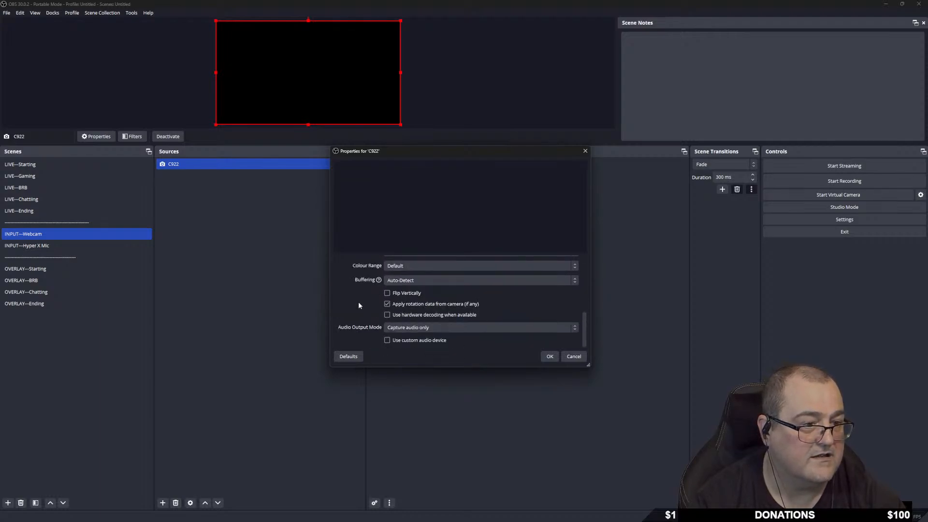
{"action": "scroll", "coordinate": [359, 305], "scroll_direction": "up", "scroll_amount": 5}
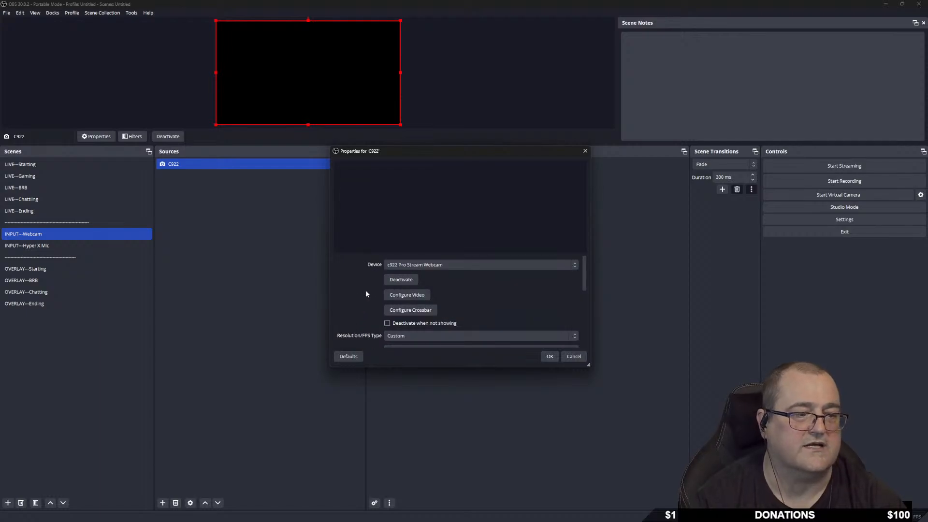
{"action": "left_click", "coordinate": [477, 265]}
{"action": "left_click", "coordinate": [475, 265]}
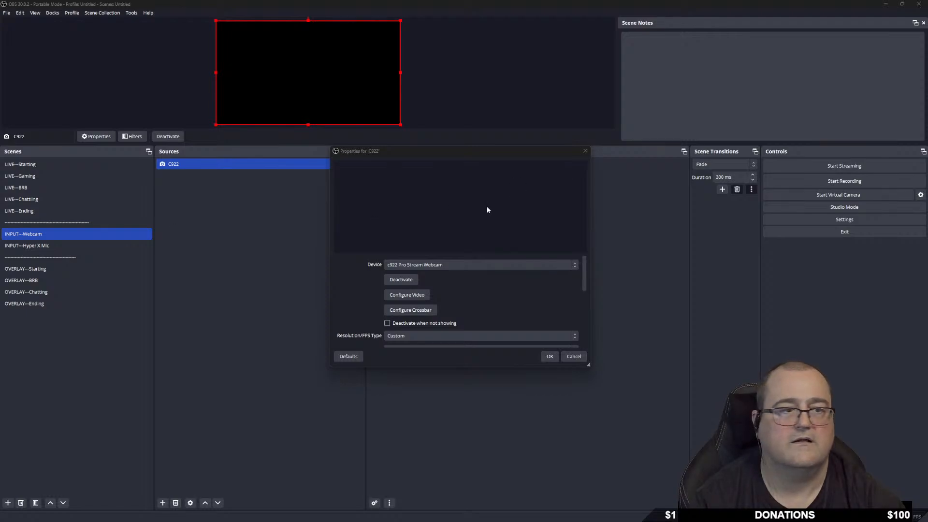
{"action": "left_click", "coordinate": [406, 280]}
{"action": "left_click", "coordinate": [398, 279]}
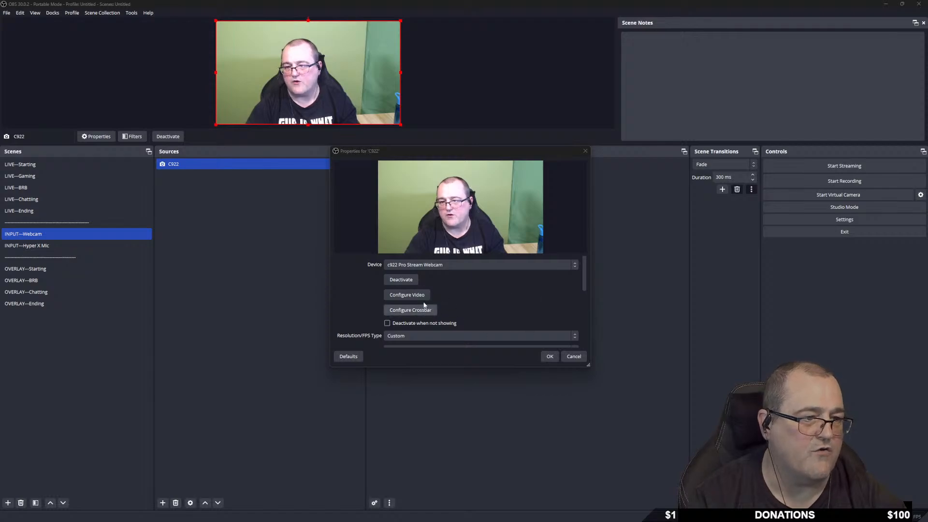
{"action": "left_click", "coordinate": [547, 357]}
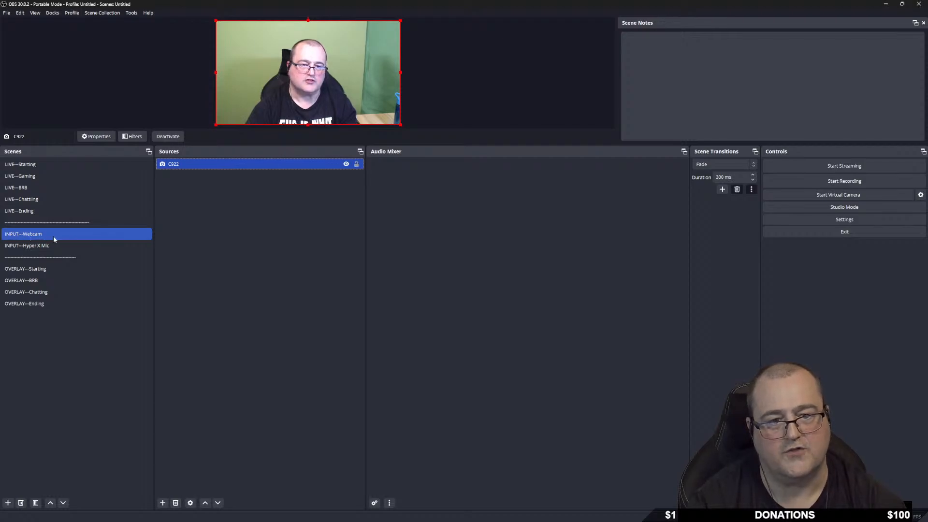
Flip between LIVE—Gaming, LIVE—Chatting and INPUT—Webcam to compare how the webcam appears.
{"action": "left_click", "coordinate": [49, 177], "text": "ctrl"}
{"action": "left_click", "coordinate": [48, 176]}
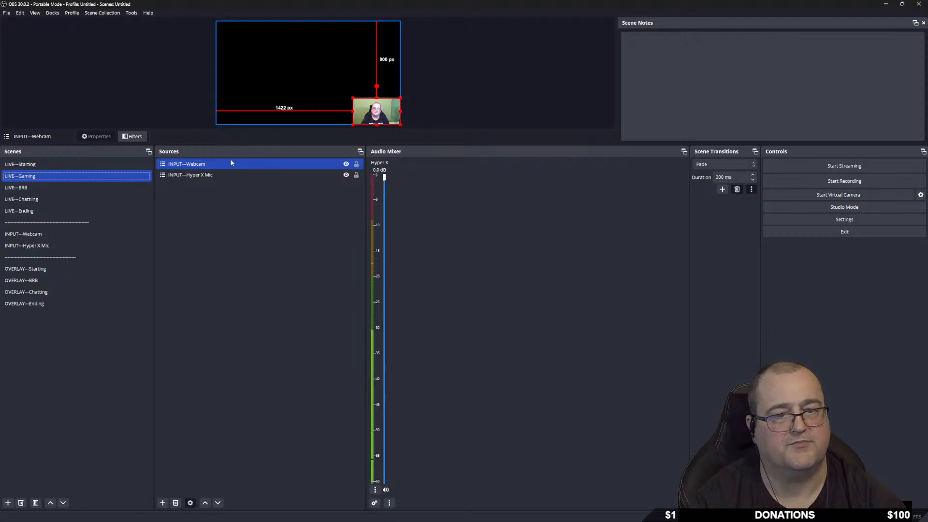
{"action": "left_click", "coordinate": [50, 199]}
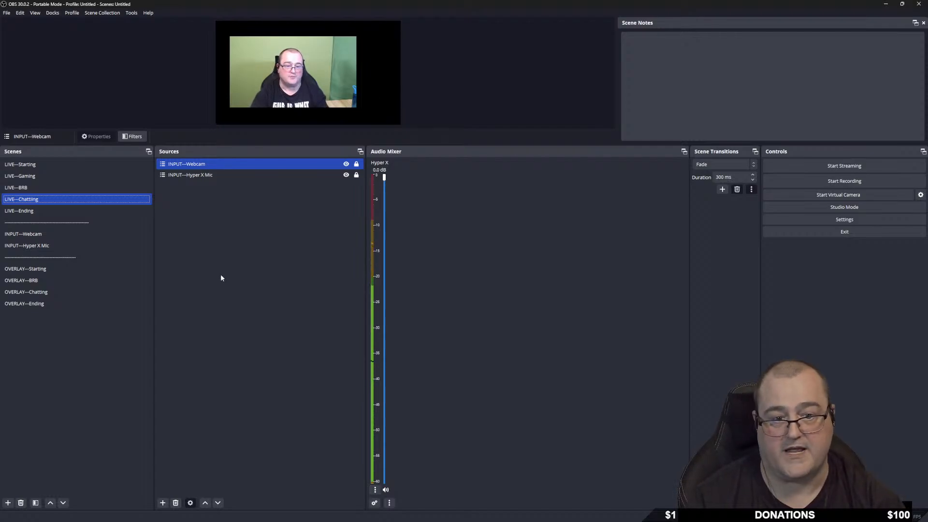
{"action": "left_click", "coordinate": [54, 236]}
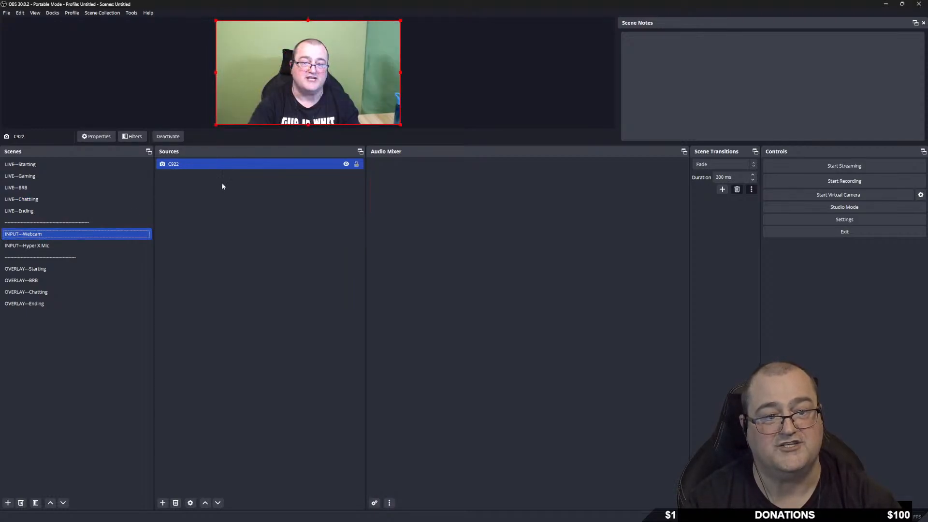
{"action": "left_click", "coordinate": [63, 178]}
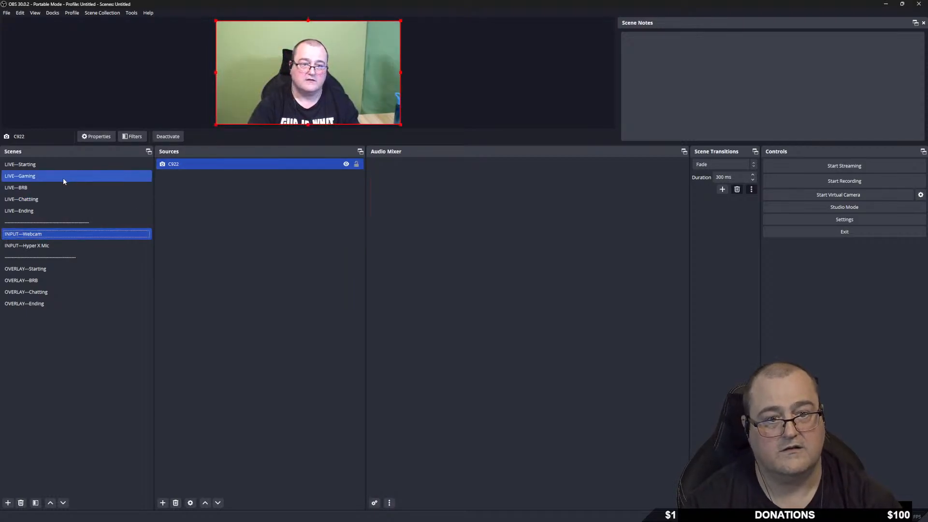
{"action": "left_click", "coordinate": [57, 196]}
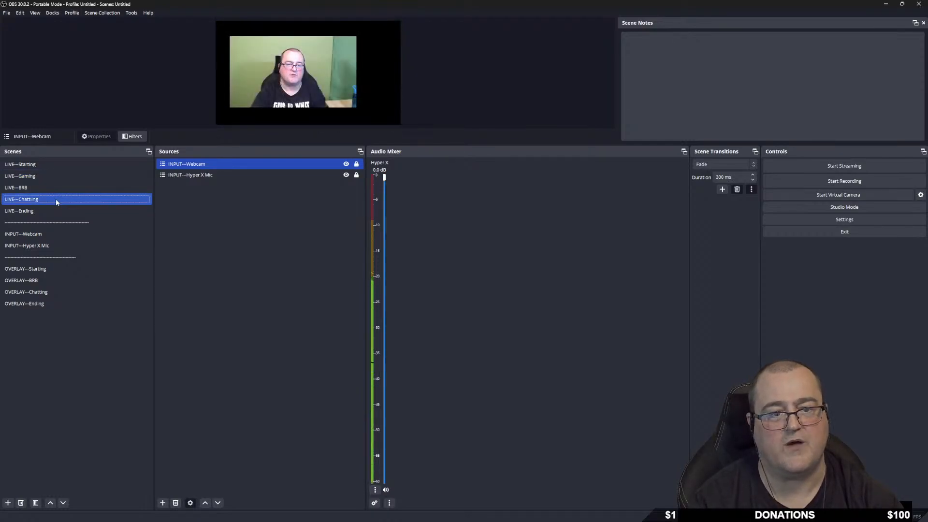
{"action": "left_click", "coordinate": [58, 233]}
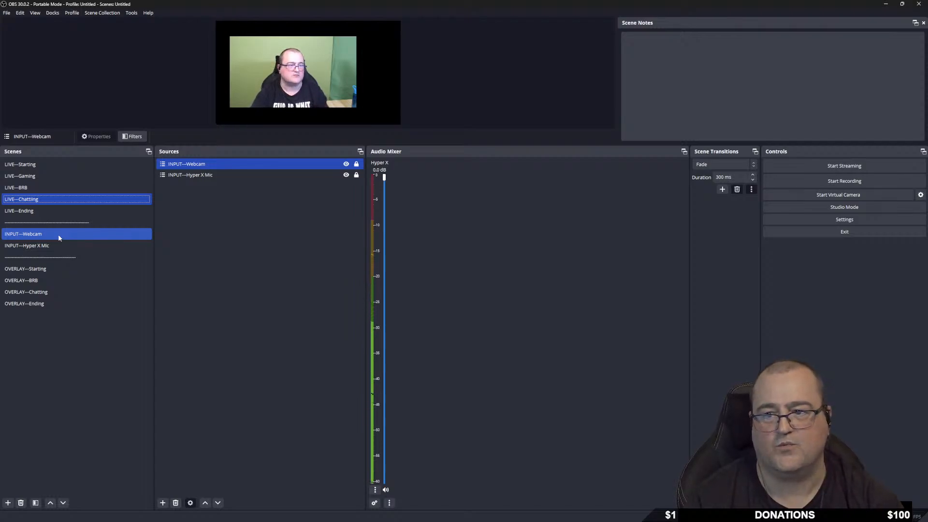
{"action": "left_click", "coordinate": [50, 176]}
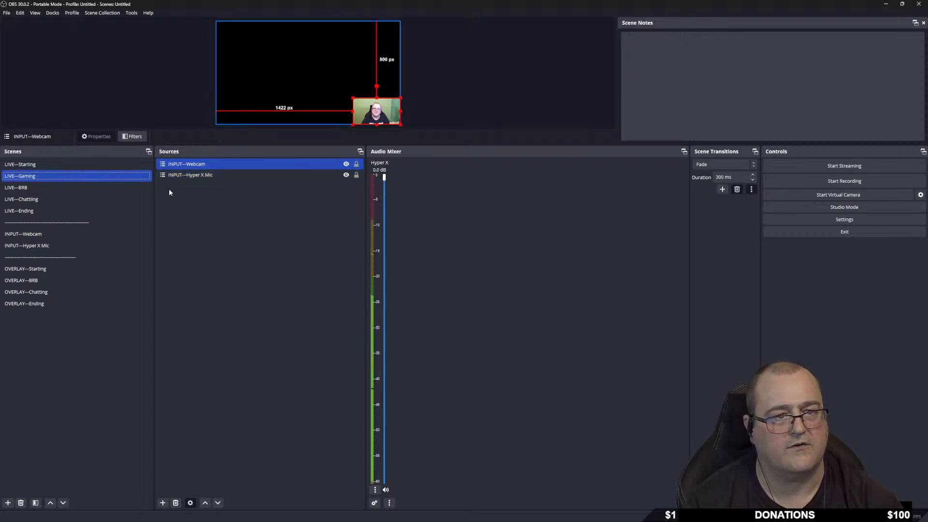
Return to INPUT—Webcam and bring up the C922 source's properties.
{"action": "left_click", "coordinate": [163, 503]}
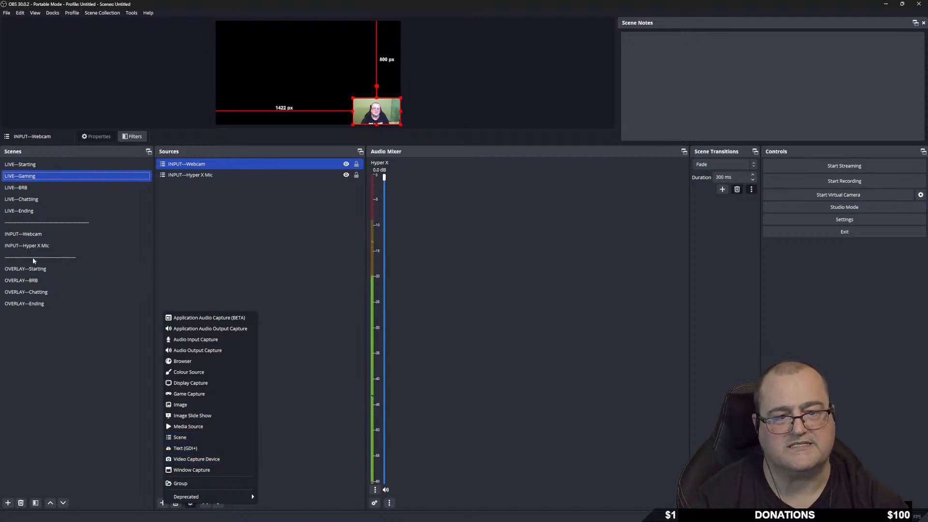
{"action": "left_click", "coordinate": [34, 236]}
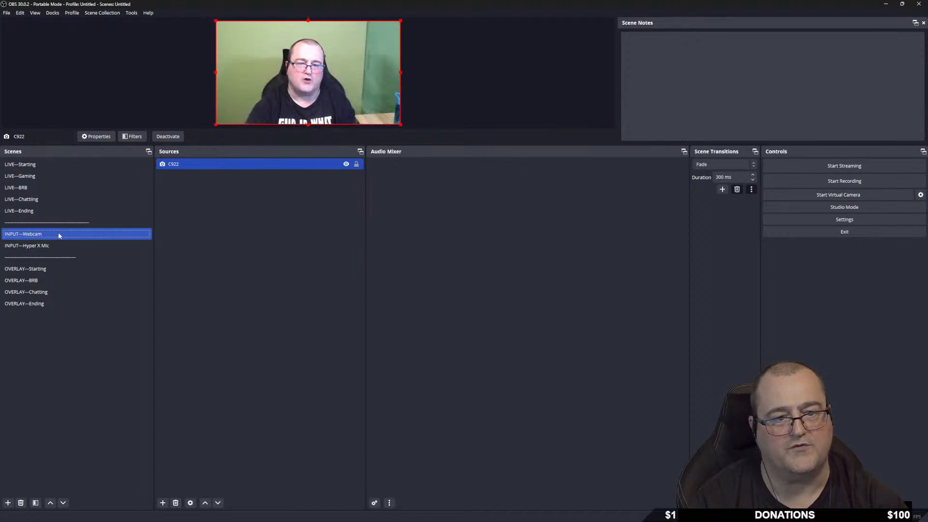
{"action": "double_click", "coordinate": [228, 164]}
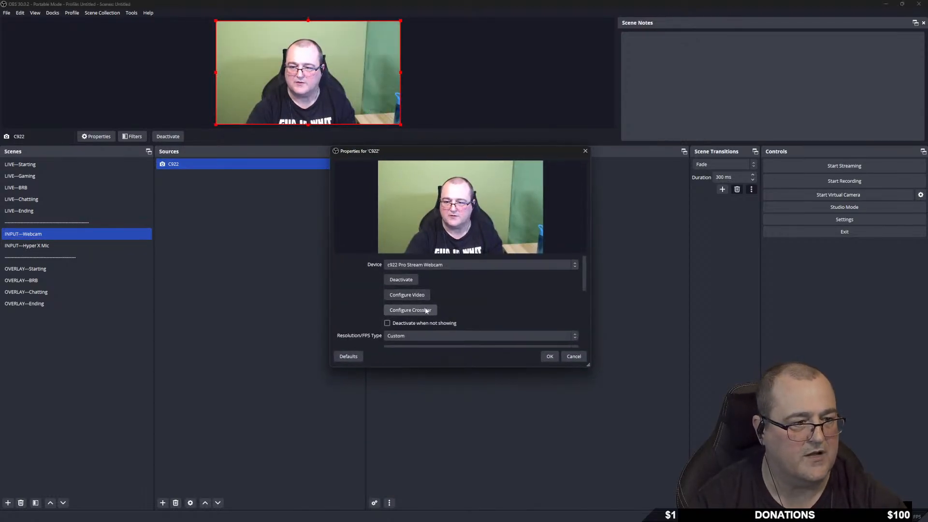
In the C922 webcam's Camera Control settings, move the Pan slider from 0 to 3.
{"action": "scroll", "coordinate": [353, 310], "scroll_direction": "down", "scroll_amount": 2}
{"action": "scroll", "coordinate": [355, 309], "scroll_direction": "up", "scroll_amount": 2}
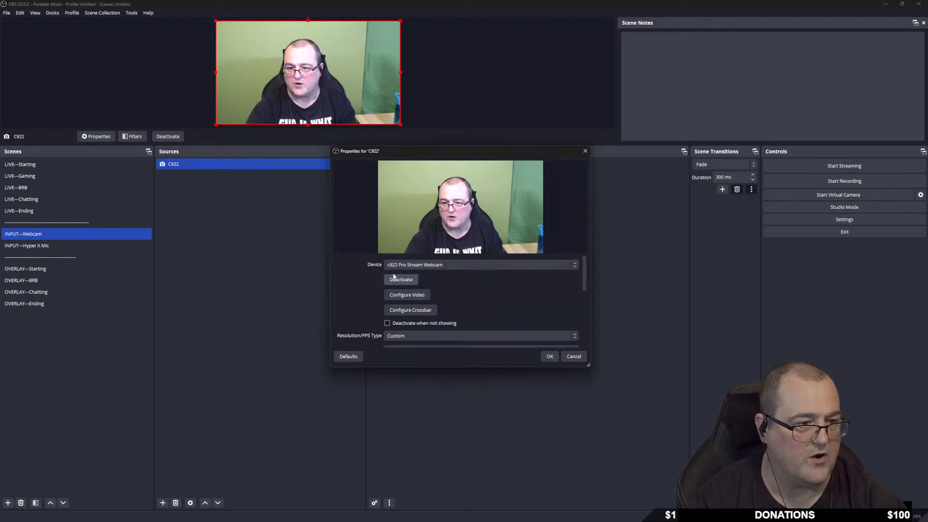
{"action": "left_click", "coordinate": [414, 295]}
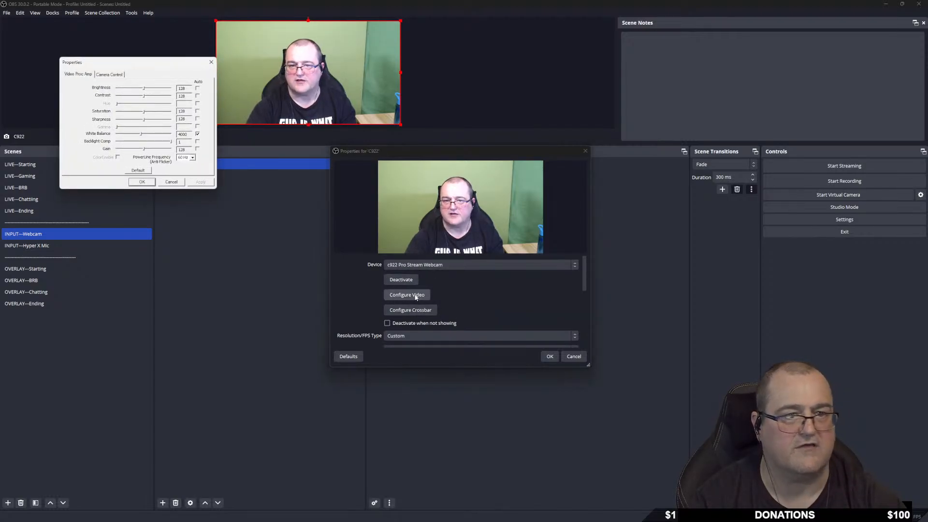
{"action": "left_click_drag", "start_coordinate": [137, 63], "coordinate": [224, 134]}
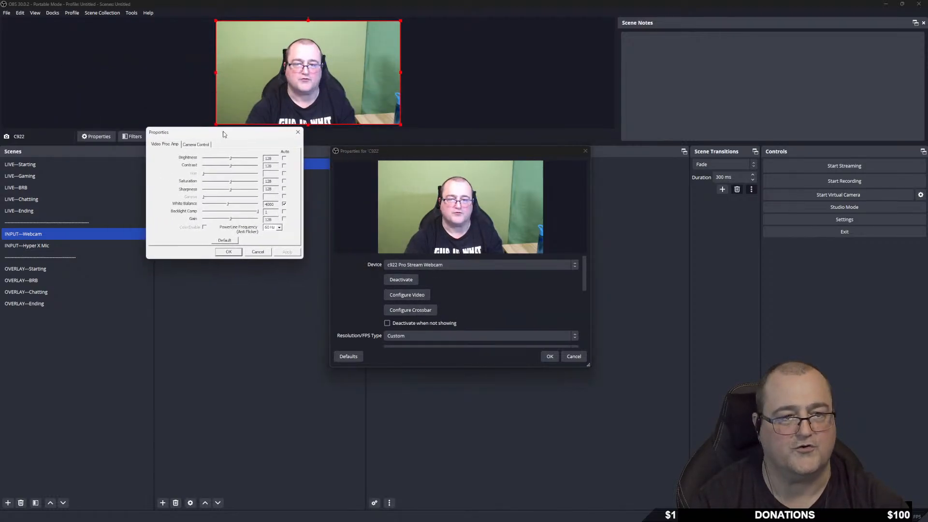
{"action": "left_click", "coordinate": [195, 144]}
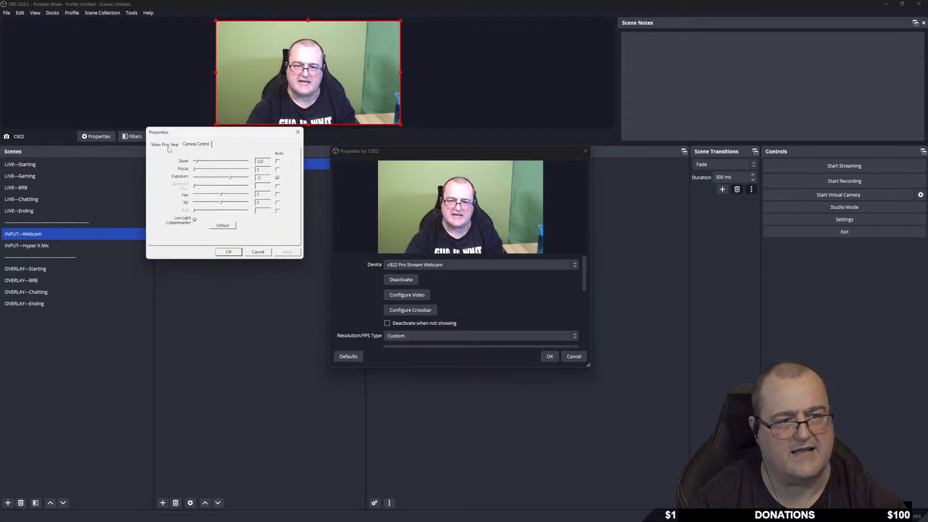
{"action": "left_click", "coordinate": [221, 196]}
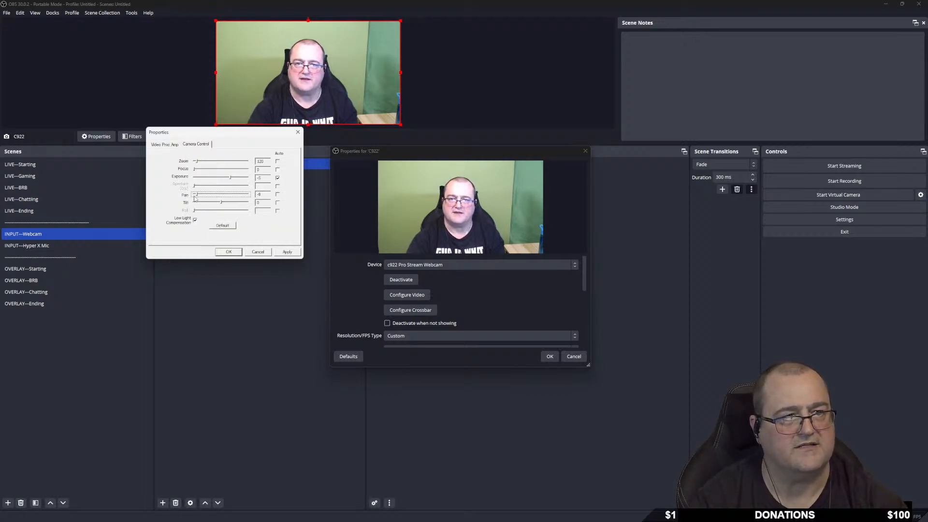
{"action": "left_click_drag", "start_coordinate": [221, 202], "coordinate": [230, 202]}
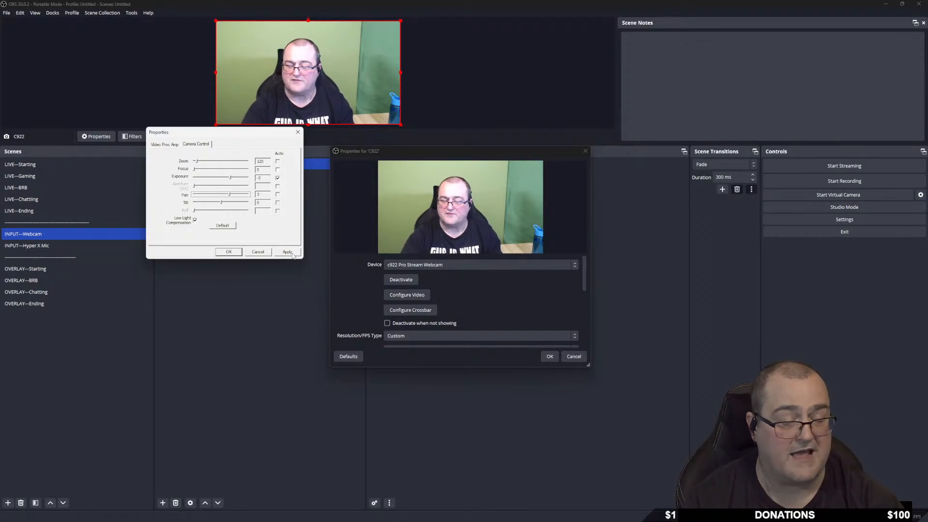
{"action": "left_click", "coordinate": [258, 251]}
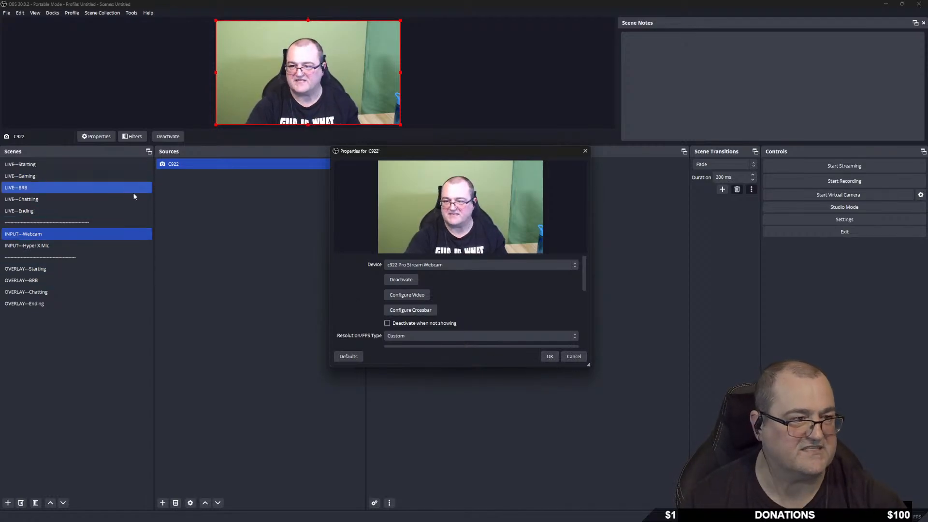
Confirm the C922 properties and bring up the File Explorer window showing the OBS Studio folder.
{"action": "left_click", "coordinate": [550, 356]}
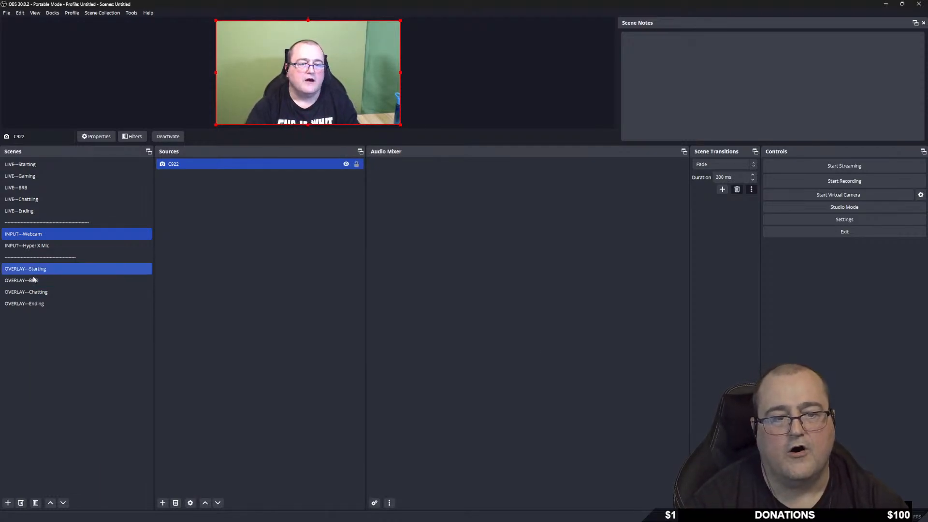
{"action": "mouse_move", "coordinate": [500, 518]}
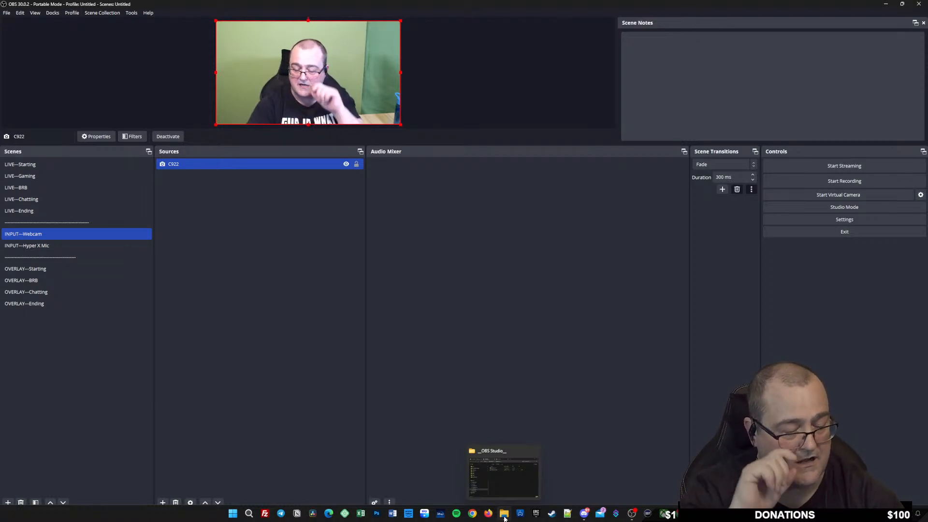
{"action": "left_click", "coordinate": [503, 476]}
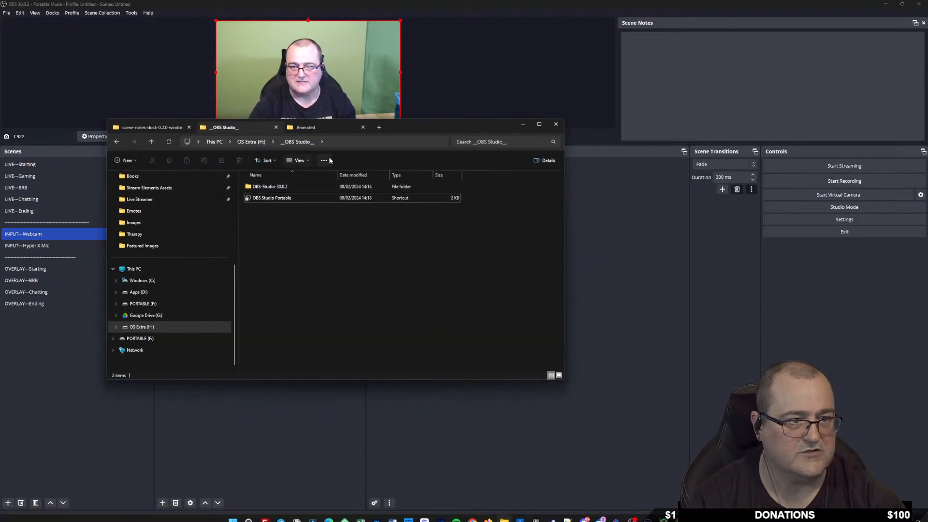
Navigate the file window to Overlay Package > Animated > Animated.
{"action": "left_click", "coordinate": [316, 127]}
{"action": "left_click_drag", "start_coordinate": [400, 127], "coordinate": [754, 178]}
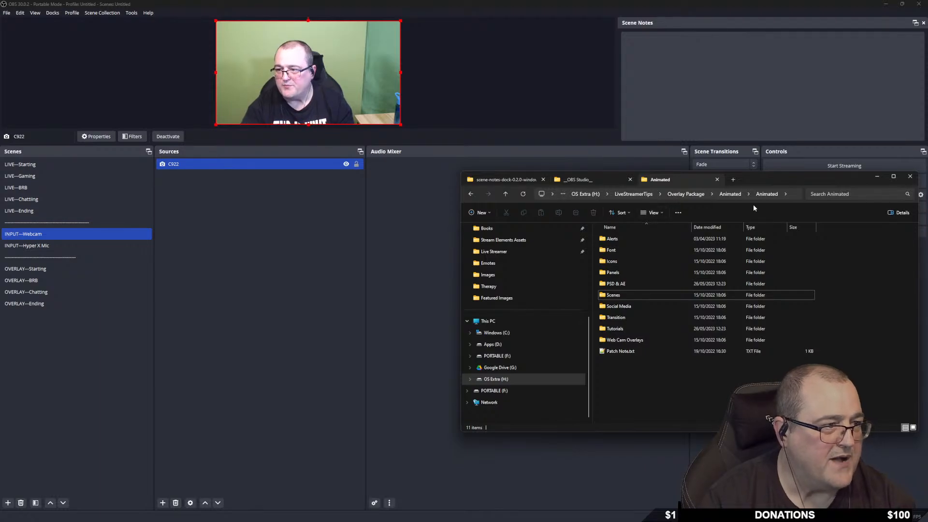
{"action": "left_click", "coordinate": [698, 195]}
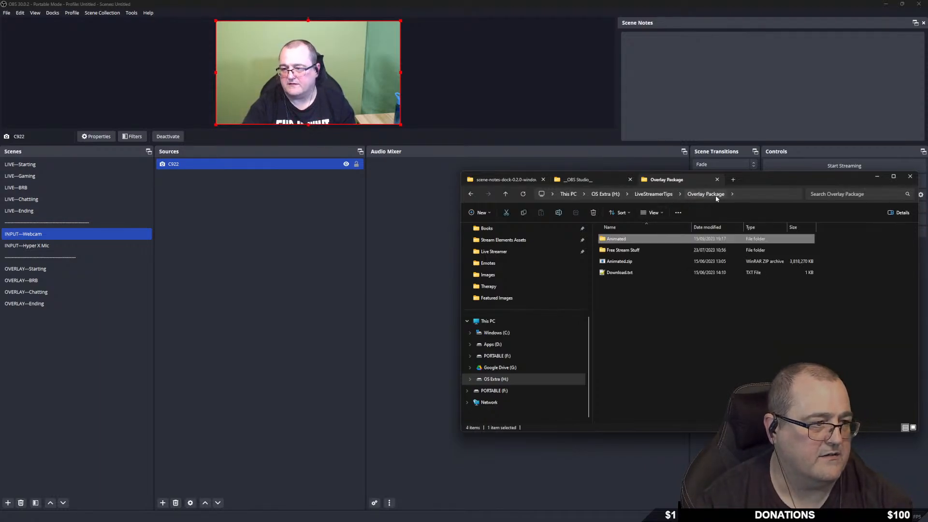
{"action": "double_click", "coordinate": [648, 239]}
{"action": "double_click", "coordinate": [656, 239]}
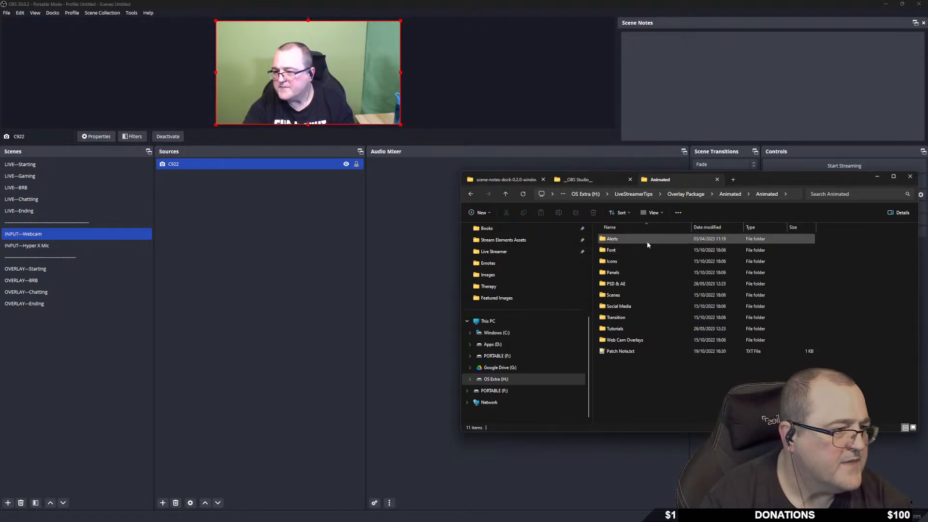
Look inside the Font, Icons and Social Media folders, then return to Animated.
{"action": "mouse_move", "coordinate": [624, 251]}
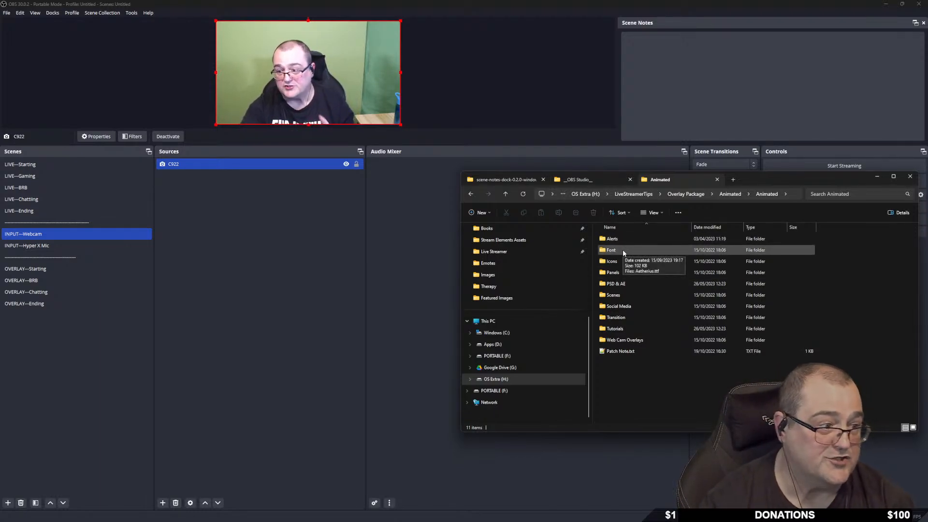
{"action": "double_click", "coordinate": [623, 251]}
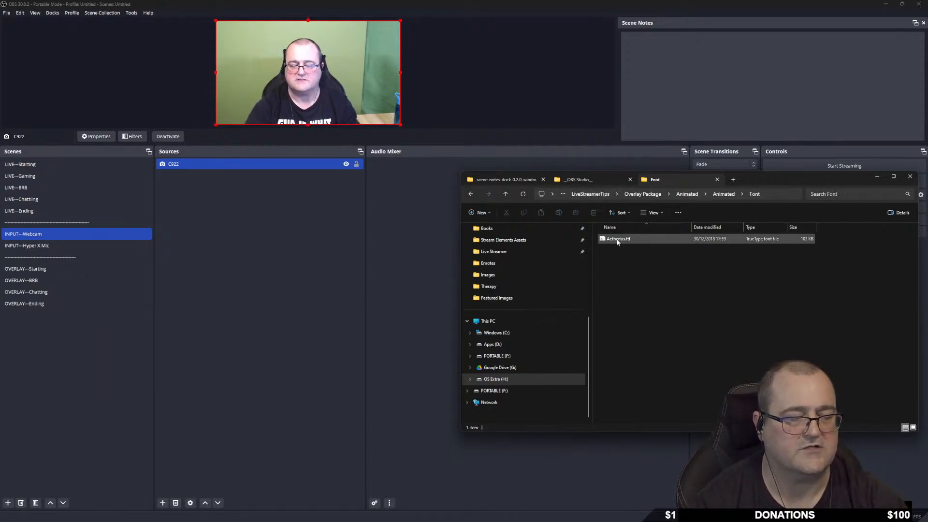
{"action": "left_click", "coordinate": [470, 195]}
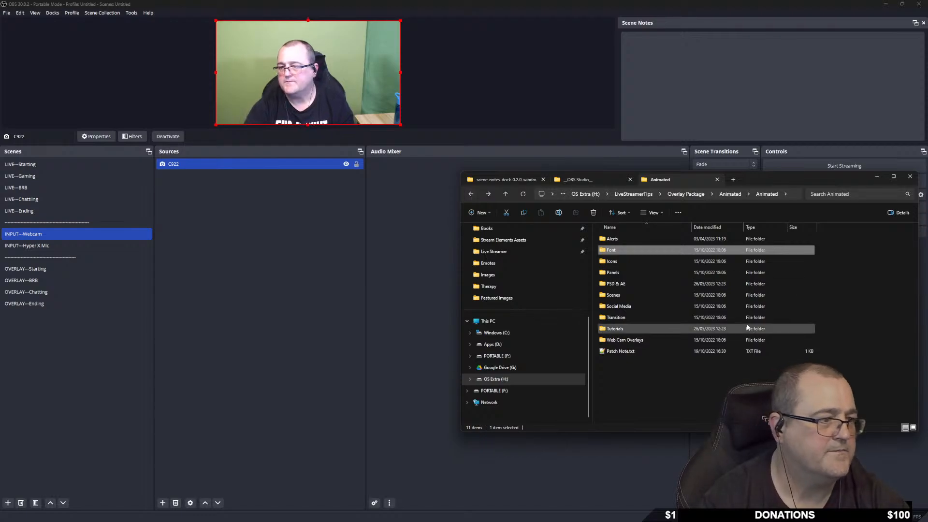
{"action": "double_click", "coordinate": [633, 262]}
{"action": "double_click", "coordinate": [633, 243]}
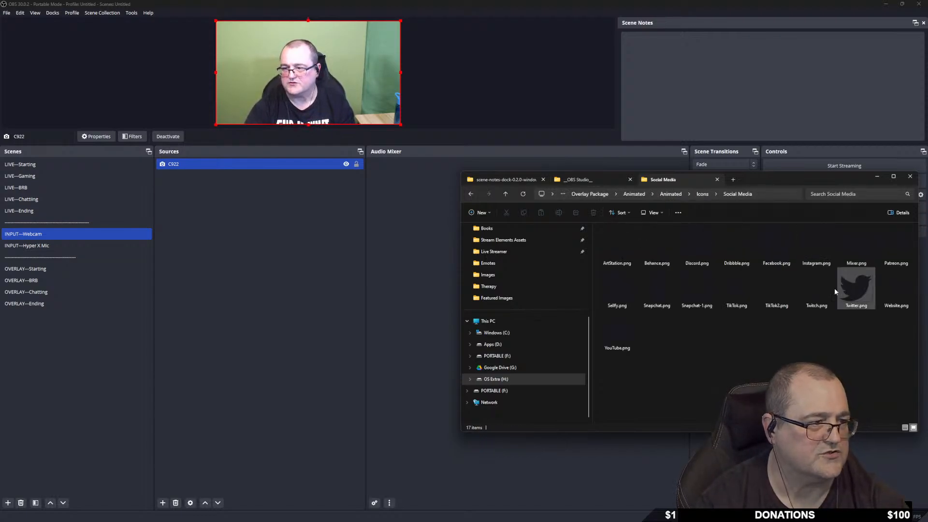
{"action": "left_click", "coordinate": [470, 194]}
{"action": "left_click", "coordinate": [470, 195]}
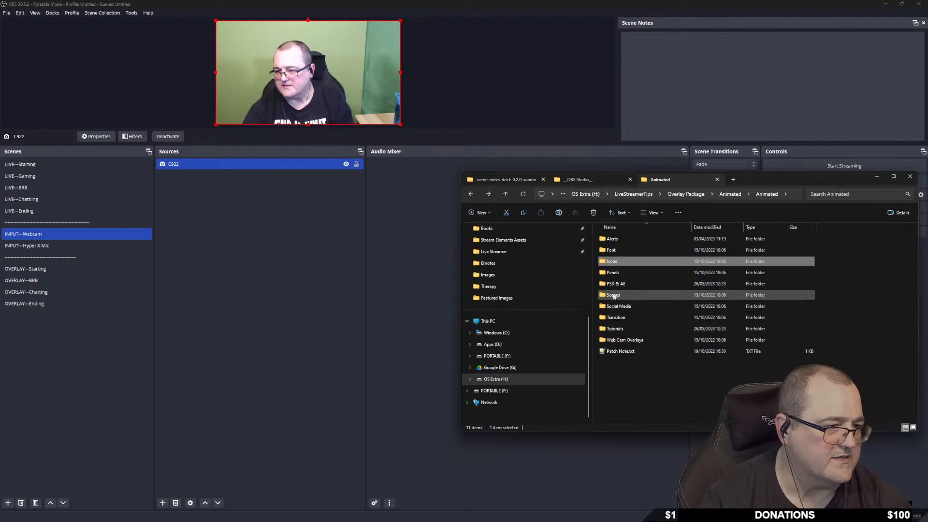
Check the Scenes folder's contents, then return and bring up the Scenes folder's context menu.
{"action": "left_click", "coordinate": [649, 295]}
{"action": "double_click", "coordinate": [653, 294]}
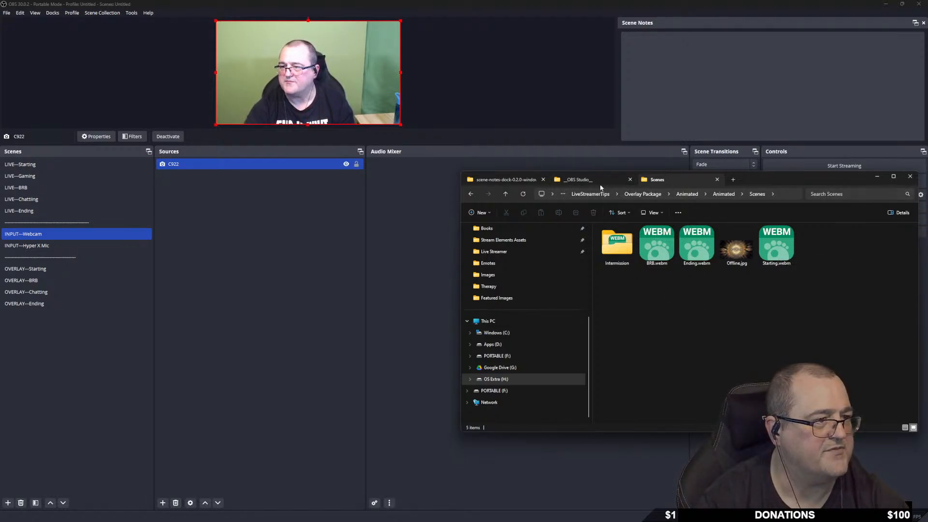
{"action": "left_click", "coordinate": [471, 194]}
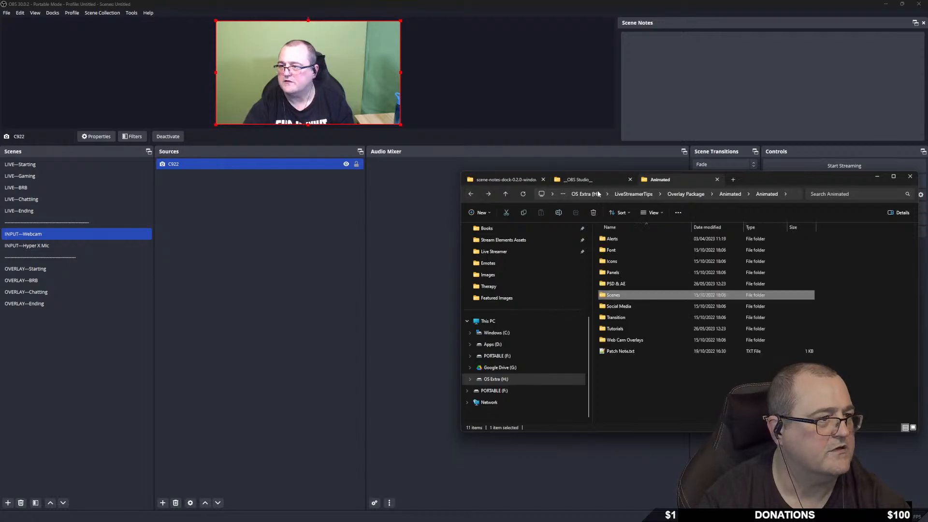
{"action": "right_click", "coordinate": [637, 296]}
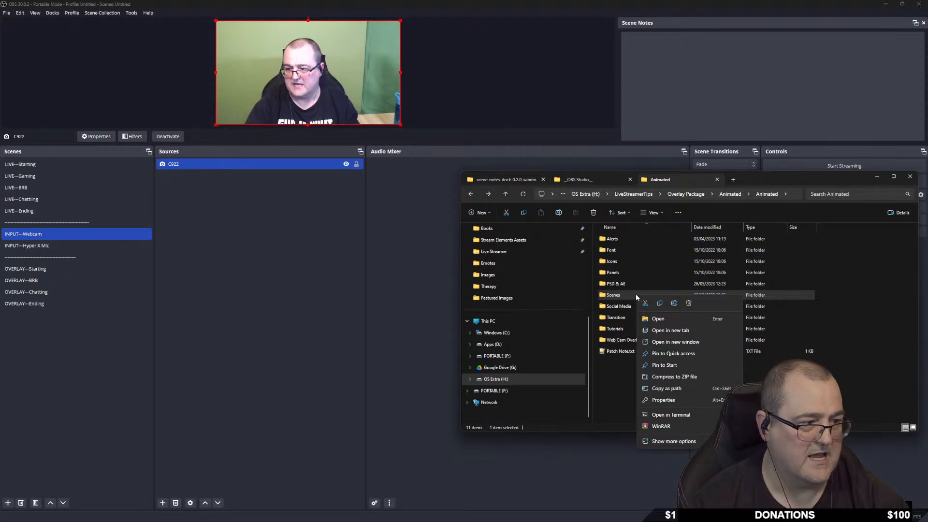
Copy the Scenes folder and paste it into the OBS-Studio-30.0.2 folder.
{"action": "left_click", "coordinate": [660, 303]}
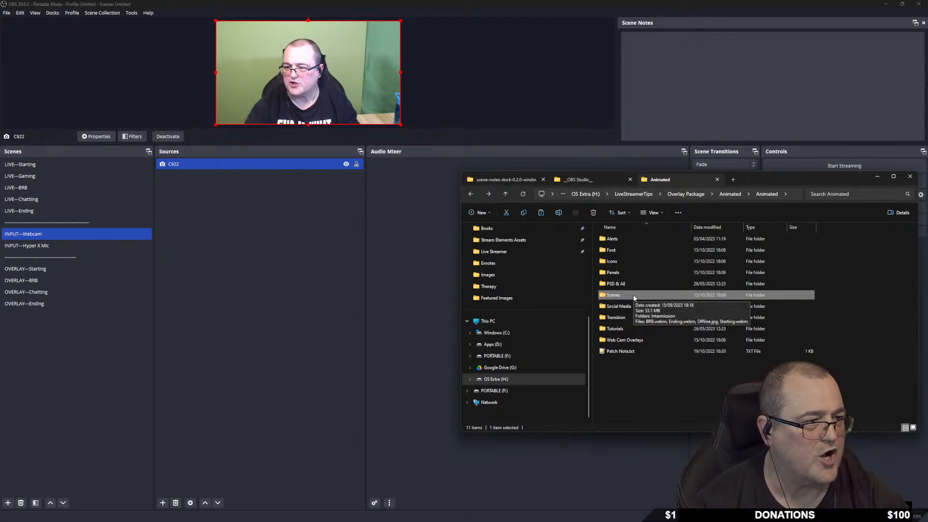
{"action": "left_click", "coordinate": [585, 180]}
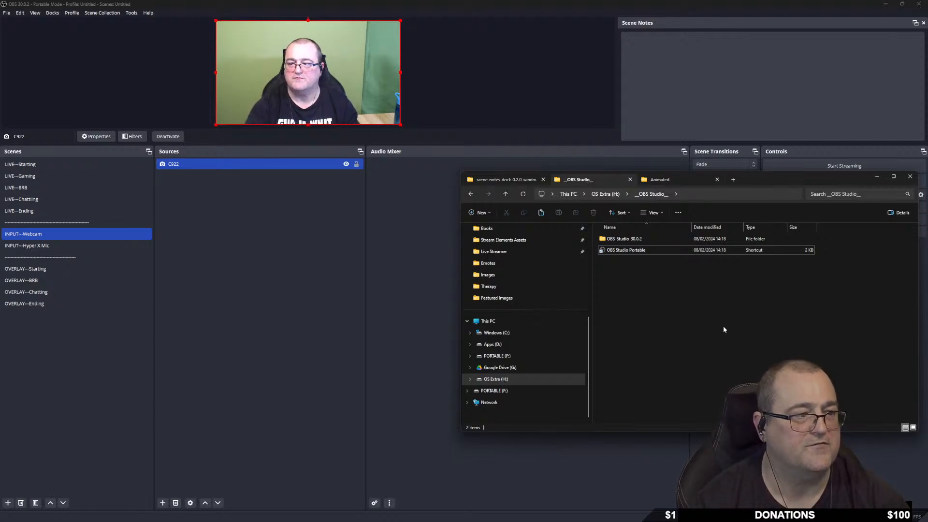
{"action": "double_click", "coordinate": [627, 238]}
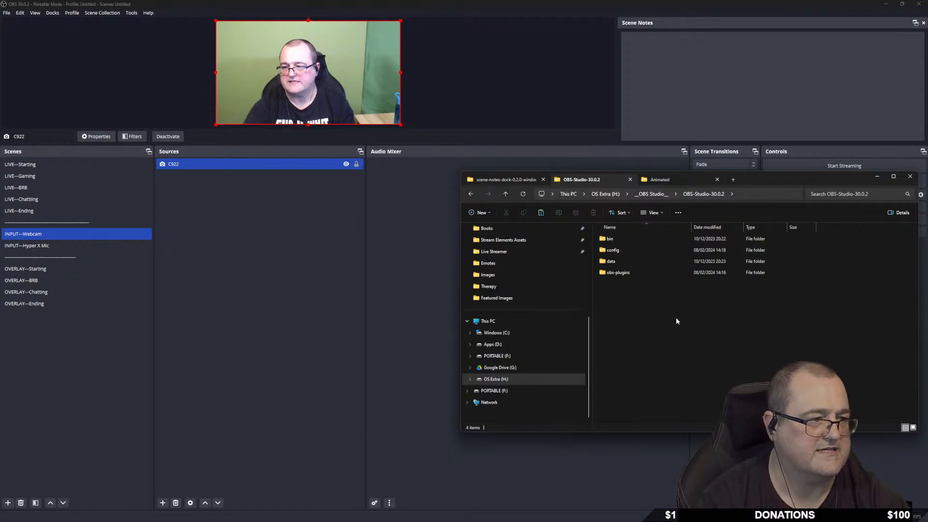
{"action": "right_click", "coordinate": [612, 297]}
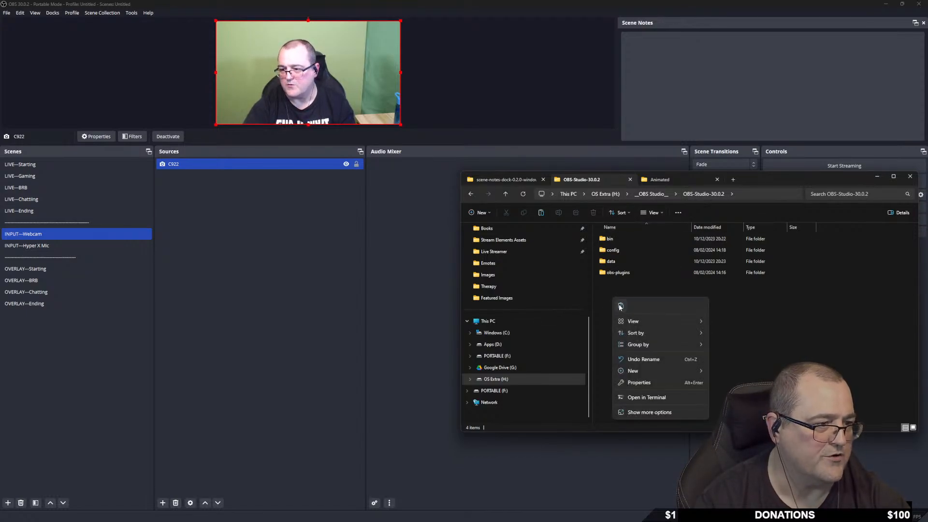
{"action": "left_click", "coordinate": [621, 307]}
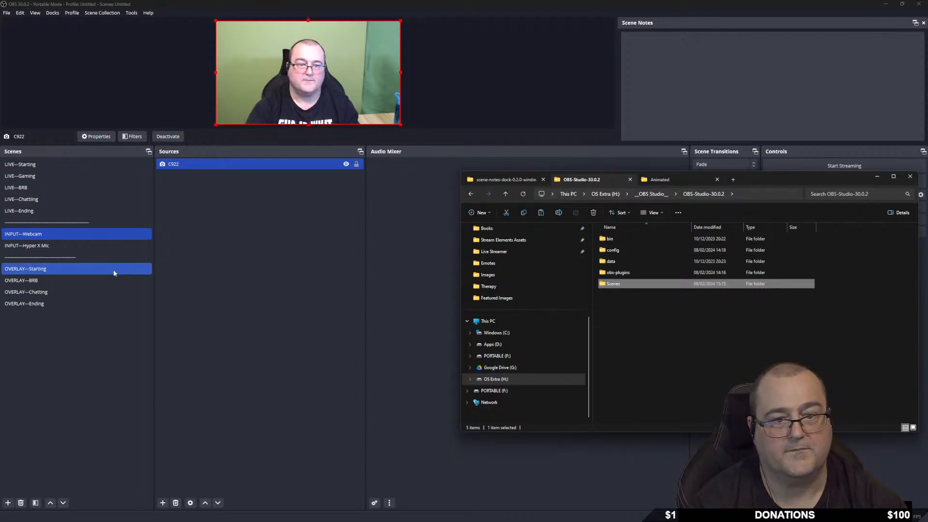
On the OVERLAY—Starting scene, add an Application Audio Capture (BETA) source with its default name.
{"action": "left_click", "coordinate": [63, 266]}
{"action": "right_click", "coordinate": [181, 183]}
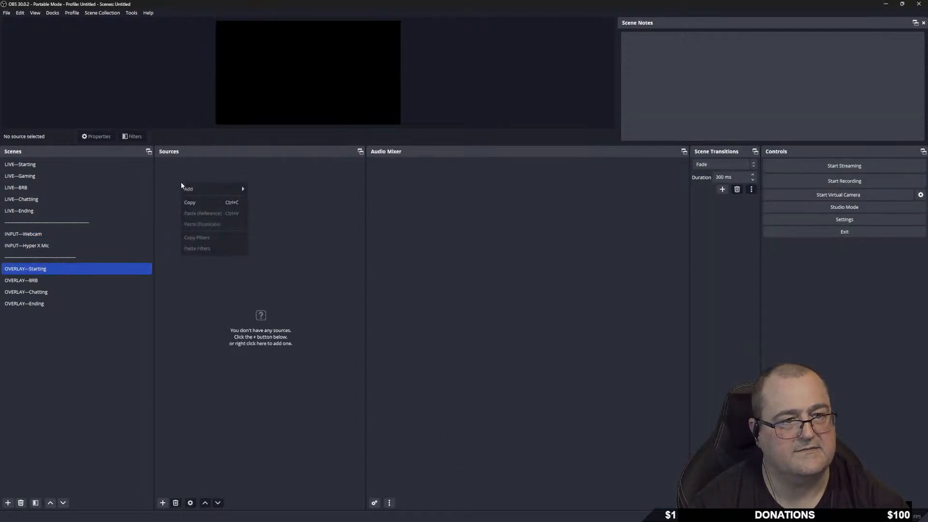
{"action": "mouse_move", "coordinate": [213, 191]}
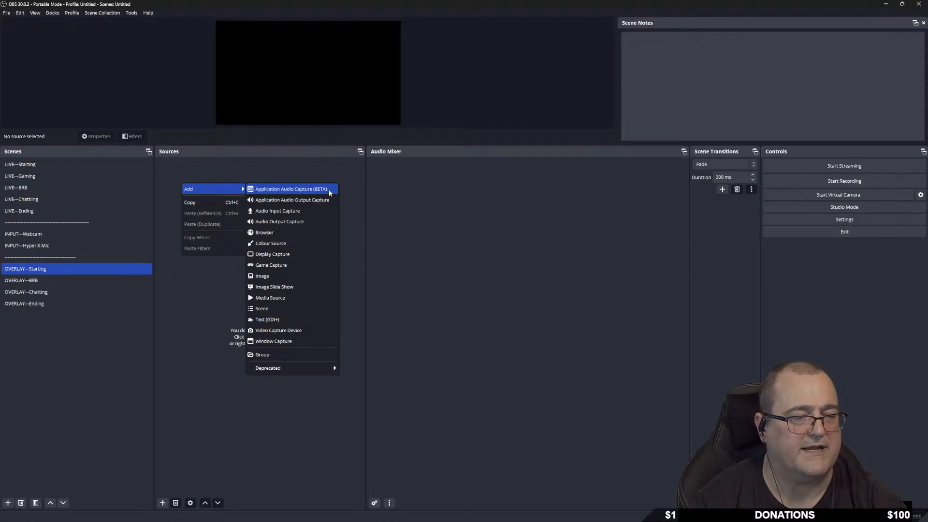
{"action": "left_click", "coordinate": [303, 189]}
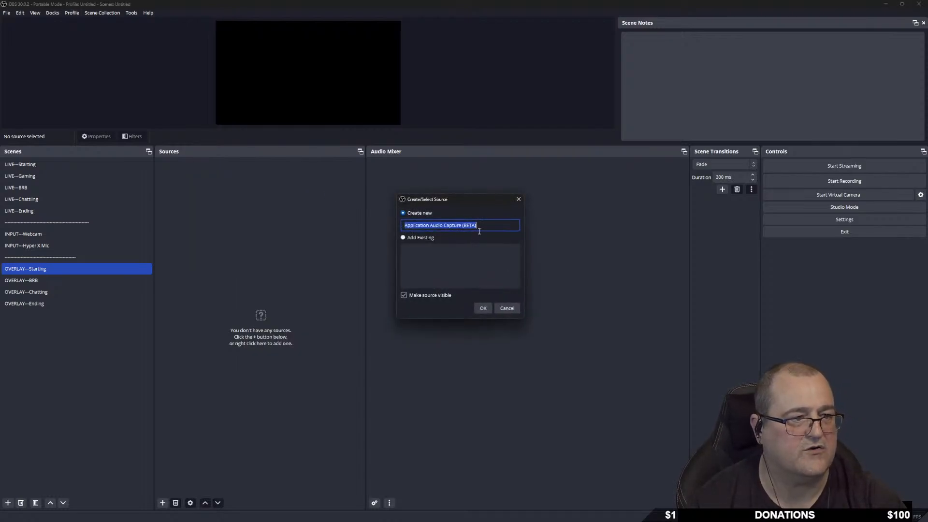
{"action": "left_click", "coordinate": [483, 308]}
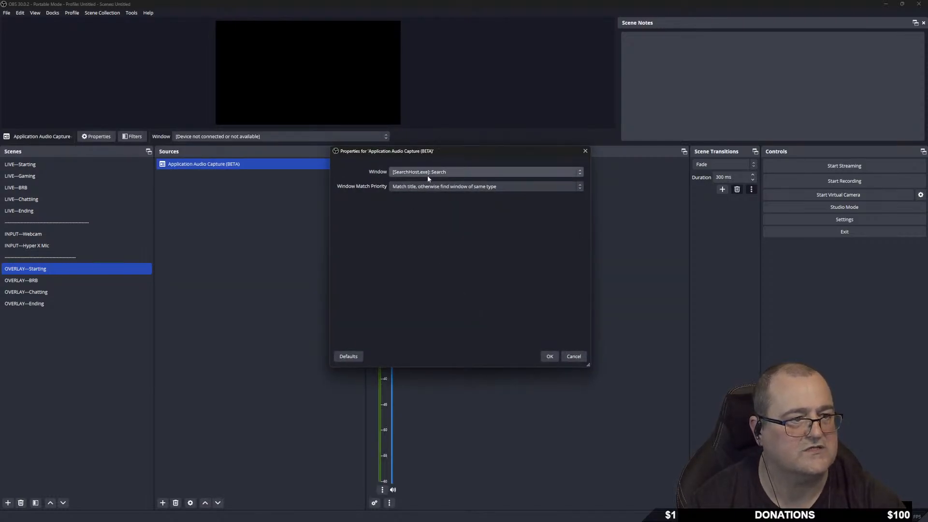
Review its Window list, cancel the settings, and delete the audio capture source.
{"action": "left_click", "coordinate": [448, 172]}
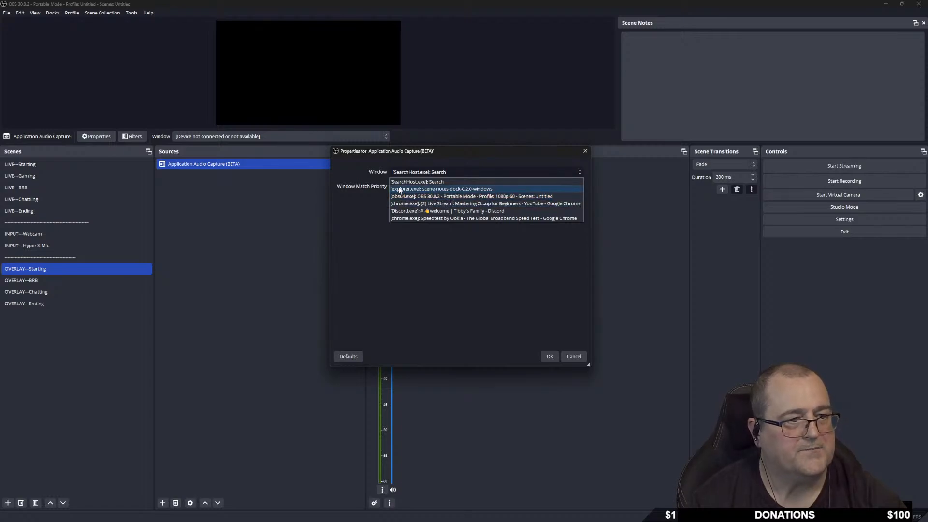
{"action": "left_click", "coordinate": [375, 251]}
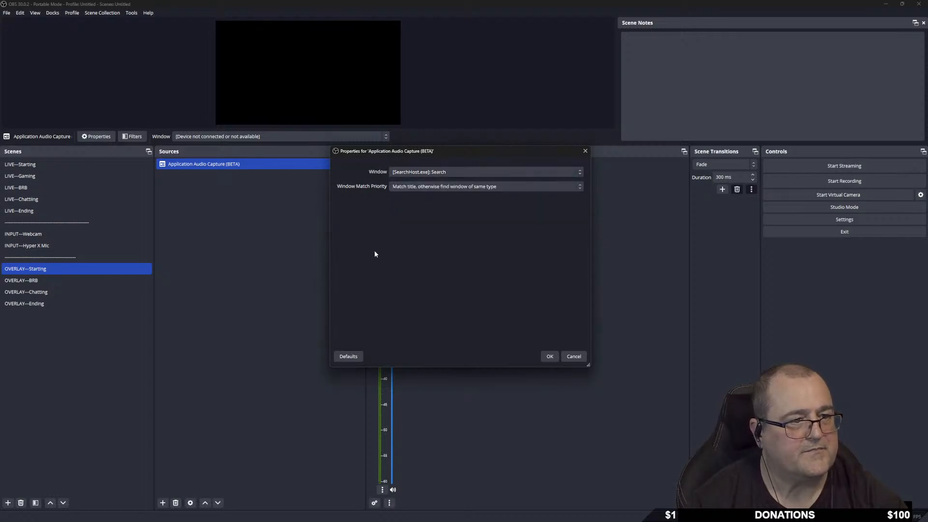
{"action": "left_click", "coordinate": [573, 357]}
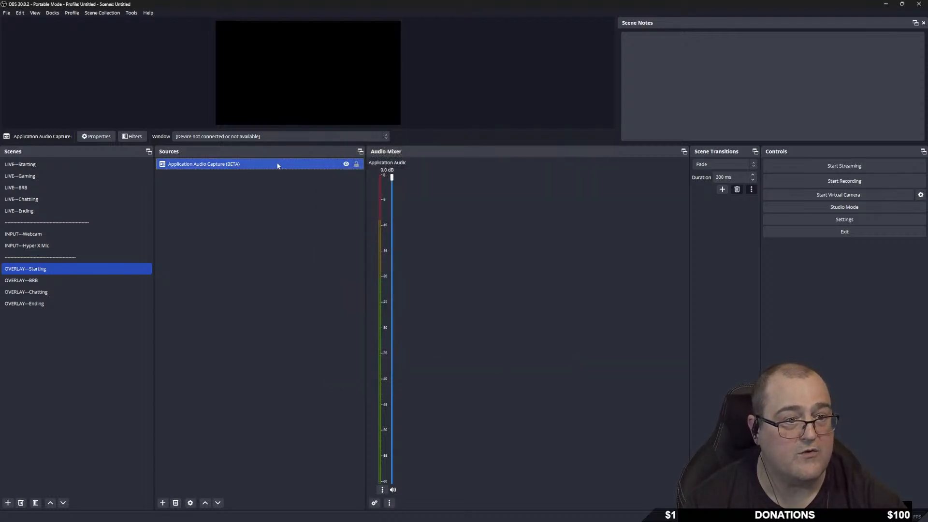
{"action": "left_click", "coordinate": [176, 503]}
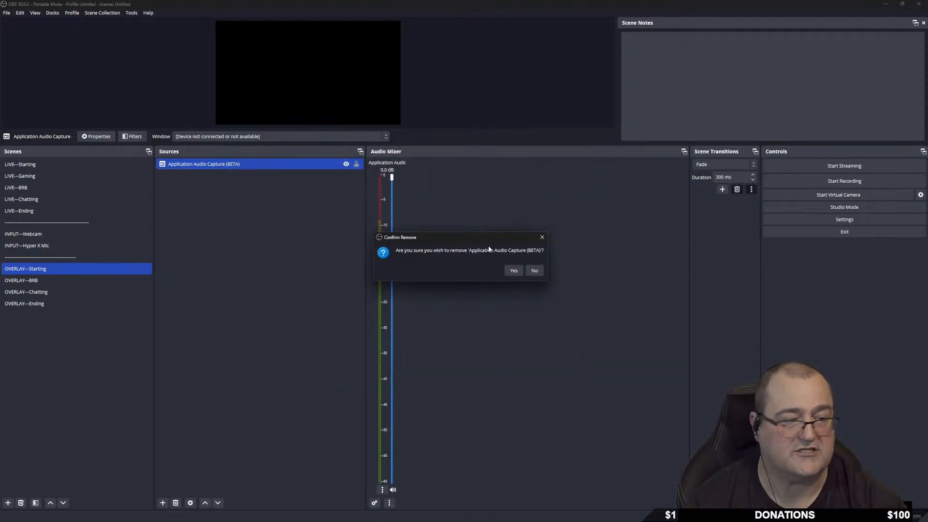
{"action": "left_click", "coordinate": [514, 271]}
{"action": "right_click", "coordinate": [207, 195]}
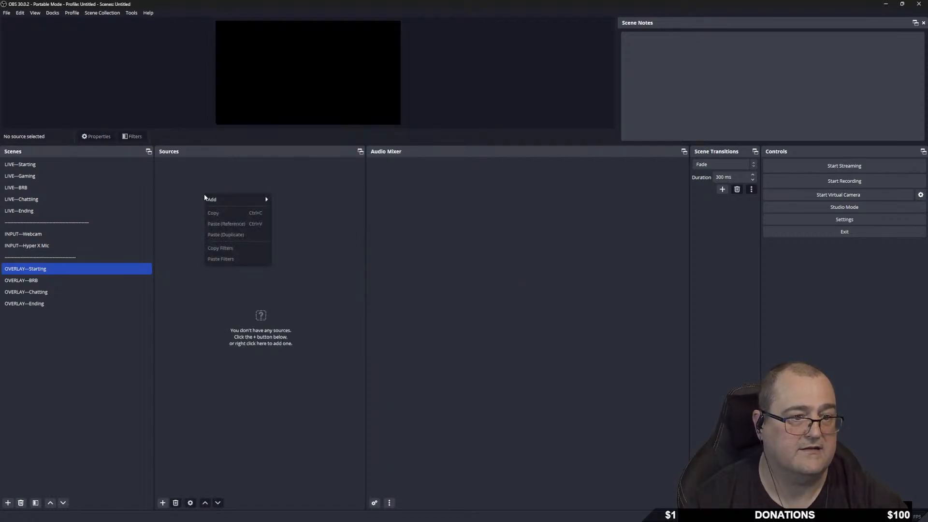
{"action": "mouse_move", "coordinate": [229, 200]}
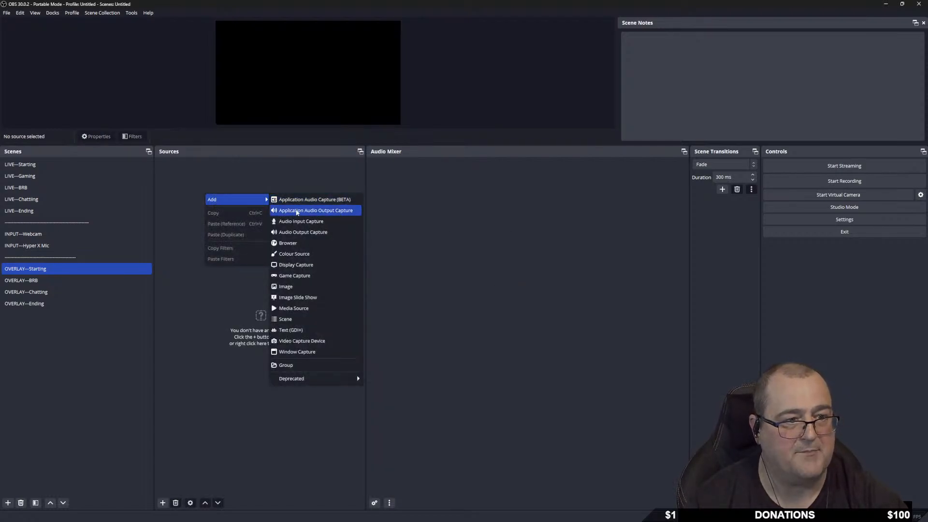
{"action": "left_click", "coordinate": [347, 211]}
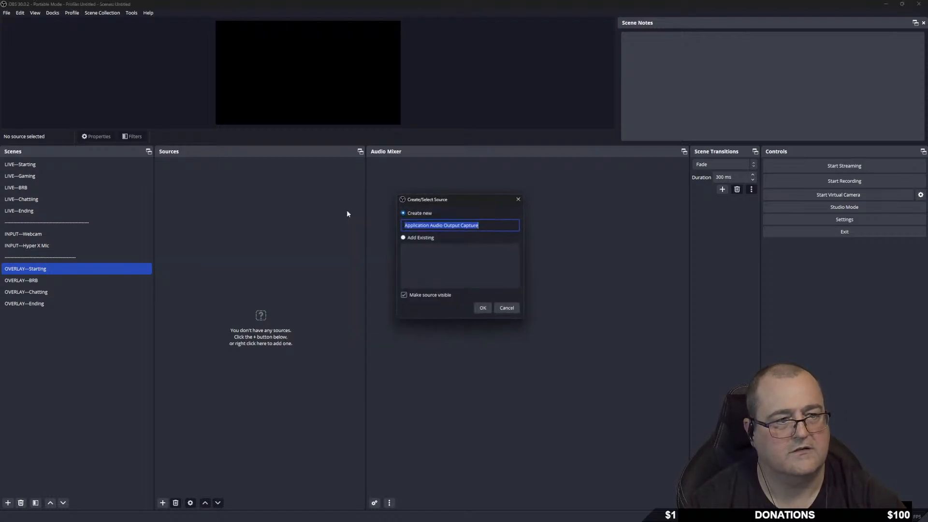
{"action": "left_click", "coordinate": [483, 308]}
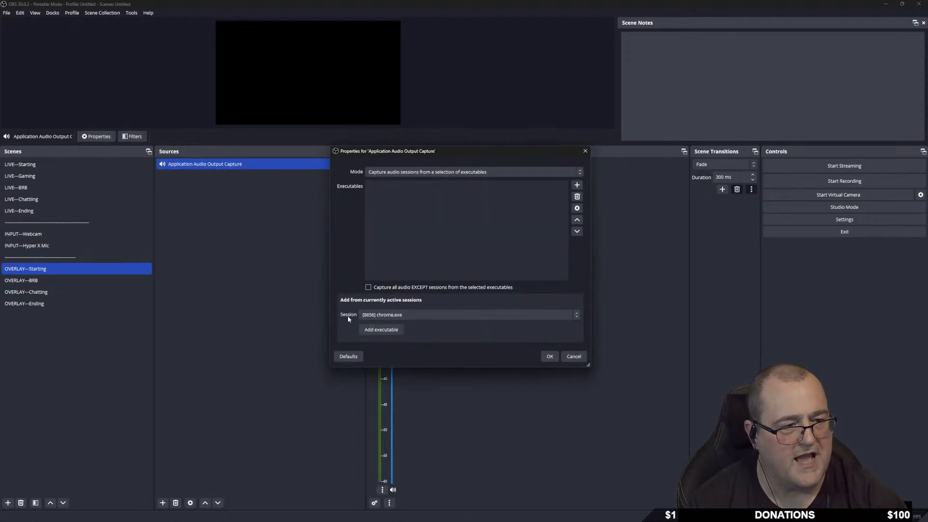
{"action": "left_click", "coordinate": [419, 315]}
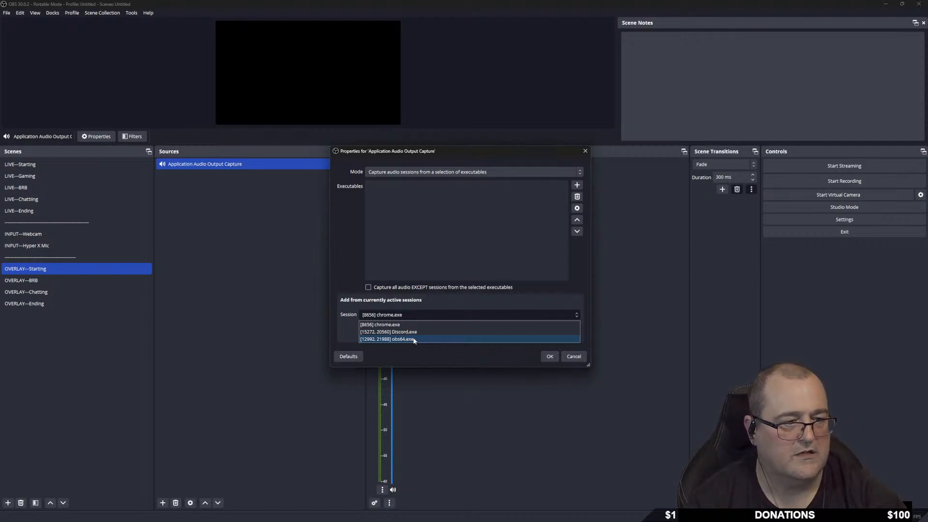
{"action": "left_click", "coordinate": [425, 361]}
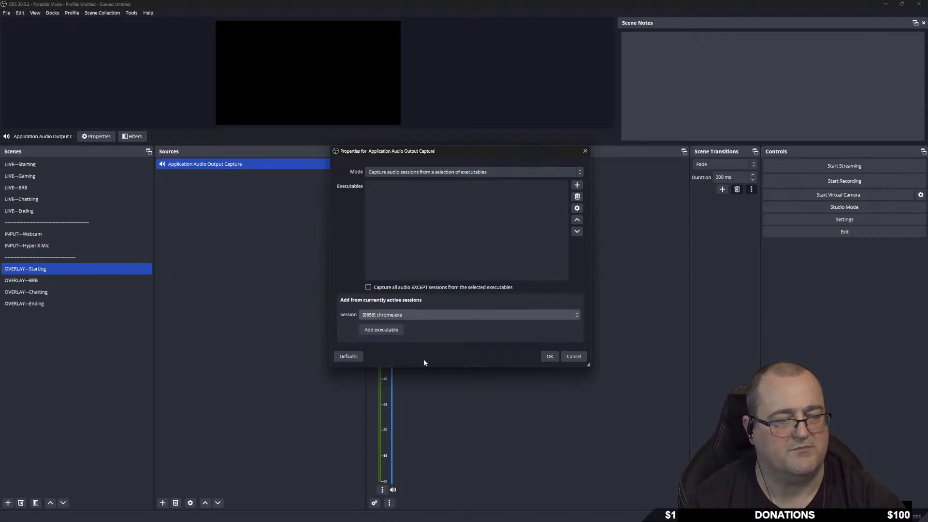
{"action": "left_click", "coordinate": [550, 357]}
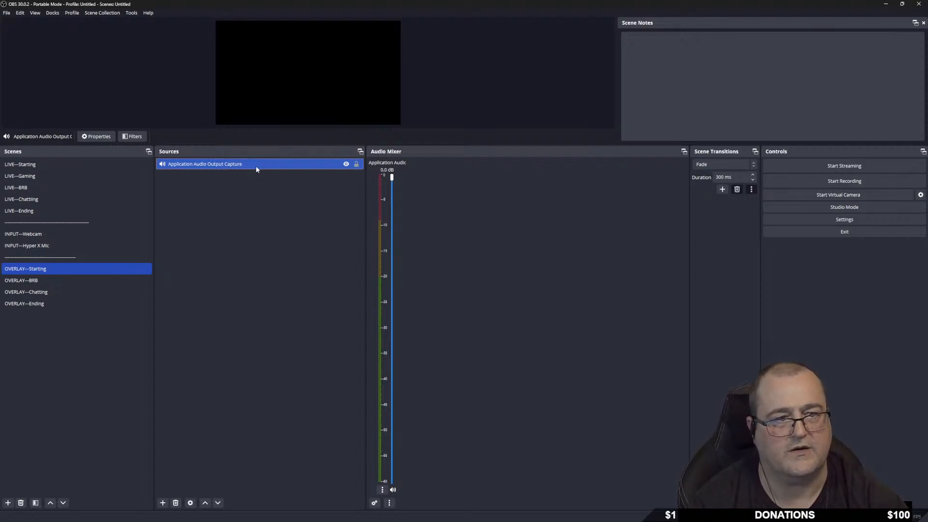
{"action": "right_click", "coordinate": [233, 165]}
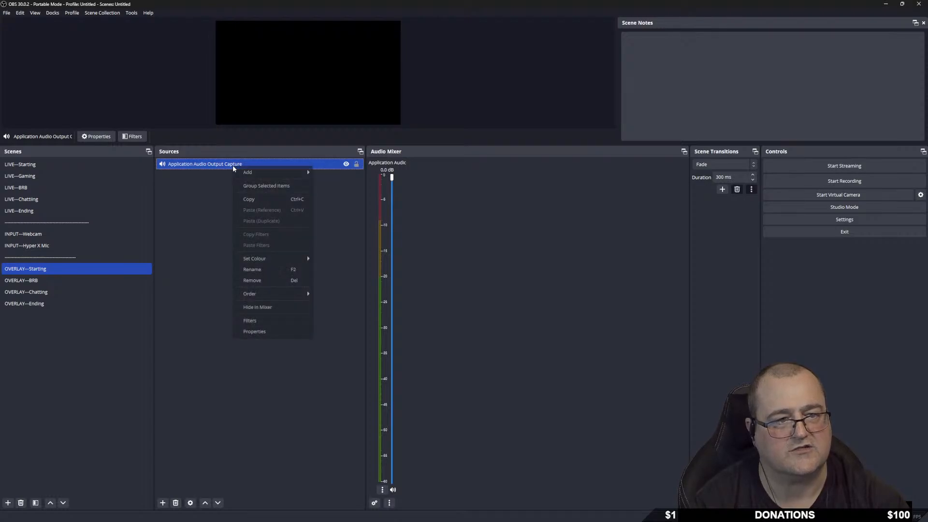
{"action": "left_click", "coordinate": [177, 503]}
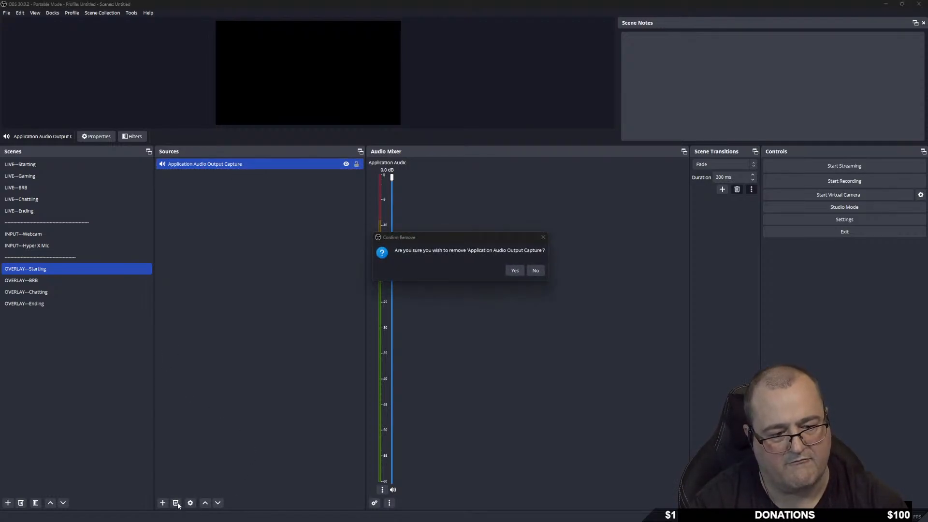
{"action": "left_click", "coordinate": [514, 271]}
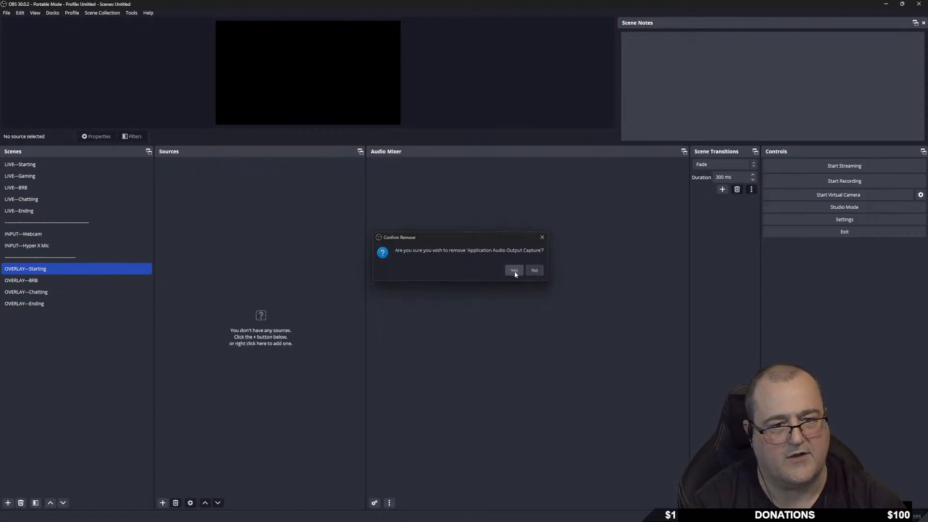
{"action": "right_click", "coordinate": [209, 200]}
Add a colour source named 'white' with its default #d1d1d1 colour, then shrink it on the canvas.
{"action": "mouse_move", "coordinate": [236, 208]}
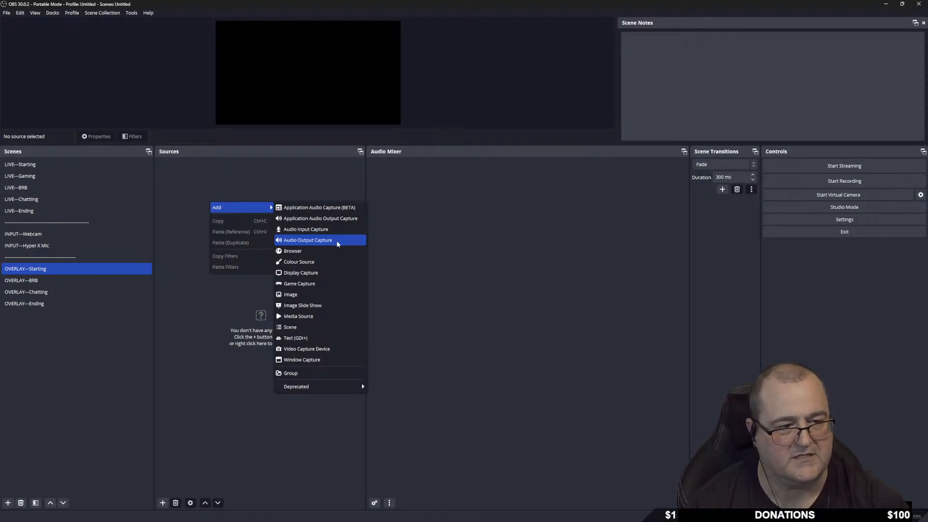
{"action": "left_click", "coordinate": [320, 262]}
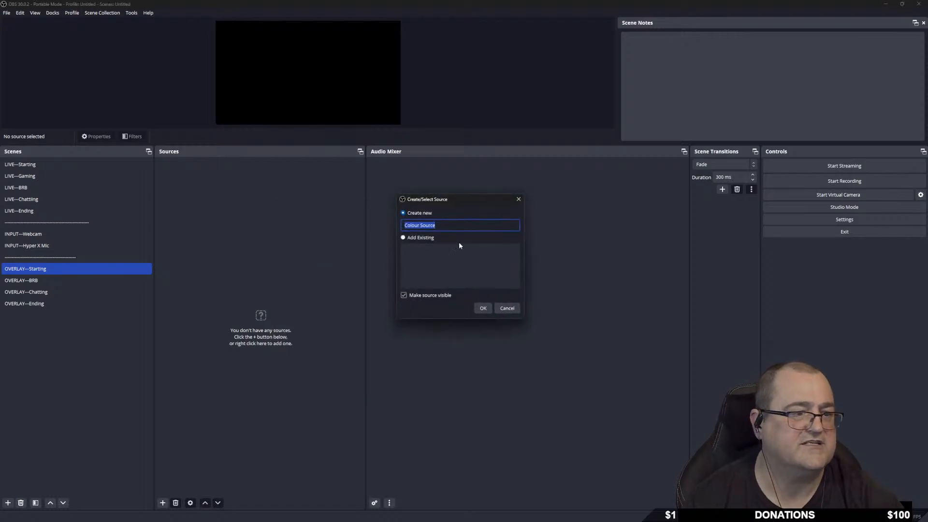
{"action": "type", "text": "white"}
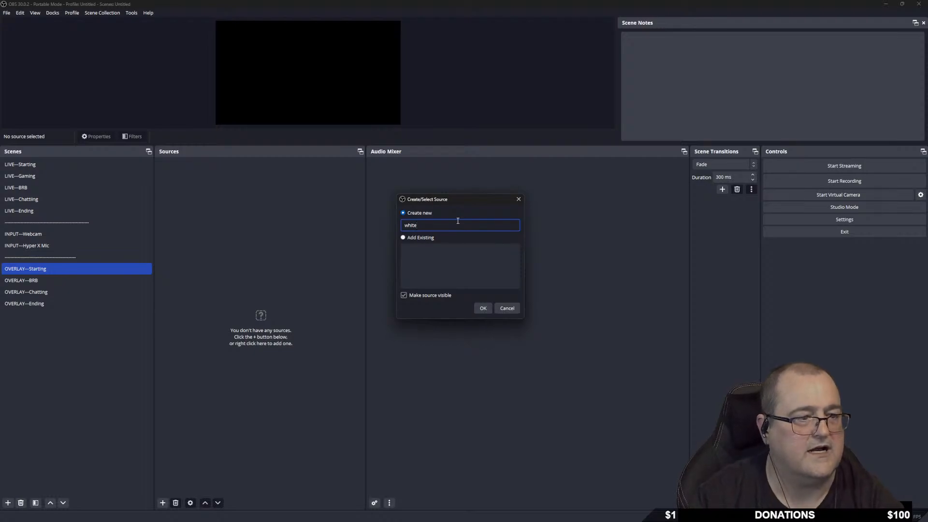
{"action": "left_click", "coordinate": [482, 309]}
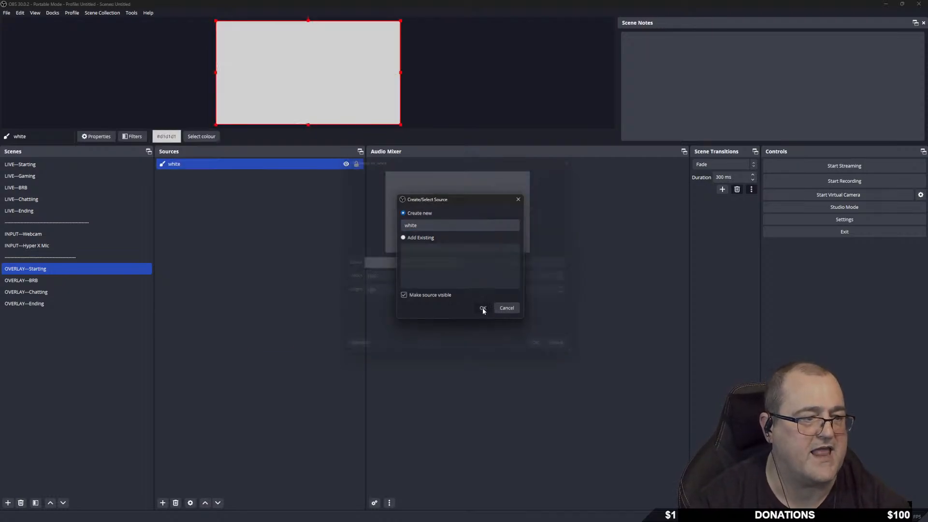
{"action": "left_click", "coordinate": [554, 264]}
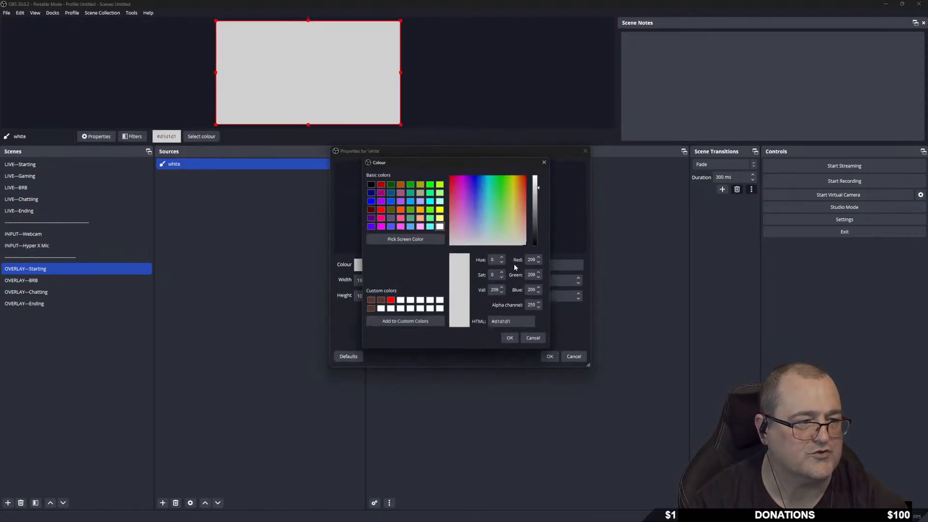
{"action": "left_click", "coordinate": [536, 341]}
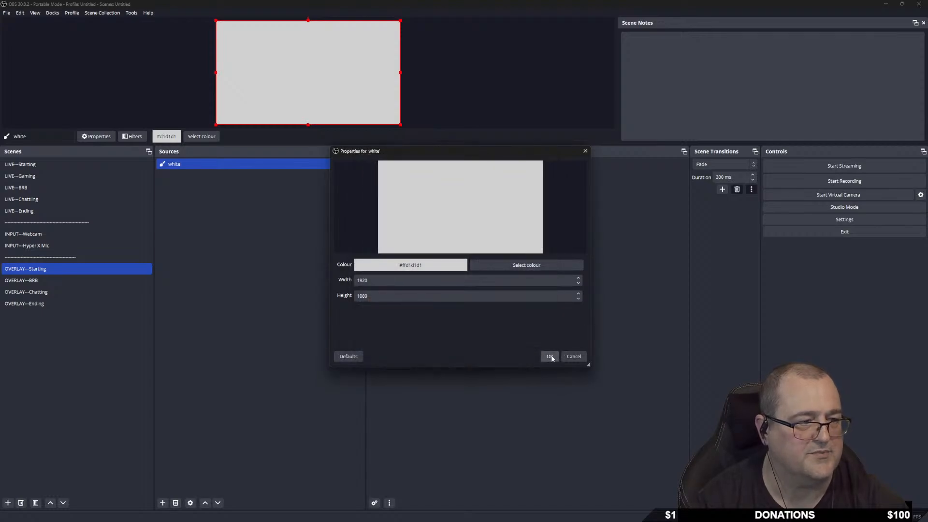
{"action": "left_click", "coordinate": [550, 356]}
{"action": "left_click_drag", "start_coordinate": [399, 125], "coordinate": [331, 83]}
Shrink the white rectangle and move it toward the canvas's bottom-right.
{"action": "left_click_drag", "start_coordinate": [276, 48], "coordinate": [339, 86]}
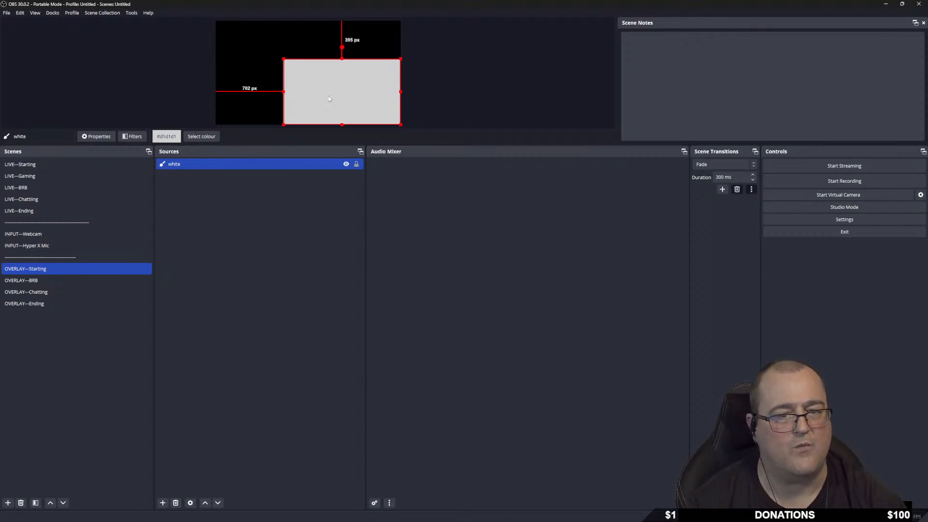
{"action": "left_click_drag", "start_coordinate": [282, 58], "coordinate": [325, 83]}
{"action": "mouse_move", "coordinate": [367, 105]}
{"action": "left_mouse_down"}
{"action": "mouse_move", "coordinate": [327, 78]}
{"action": "mouse_move", "coordinate": [361, 103]}
{"action": "left_mouse_up"}
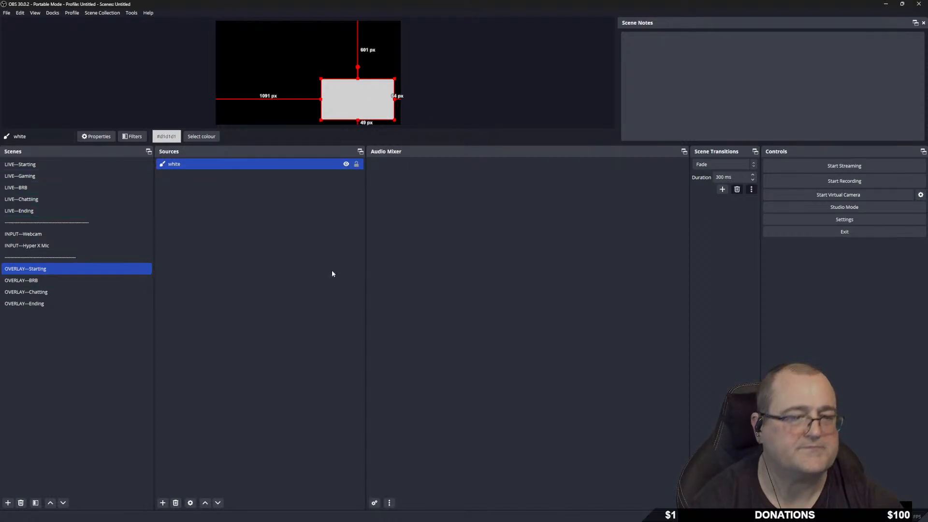
Delete the white colour source, confirming the removal.
{"action": "right_click", "coordinate": [295, 161]}
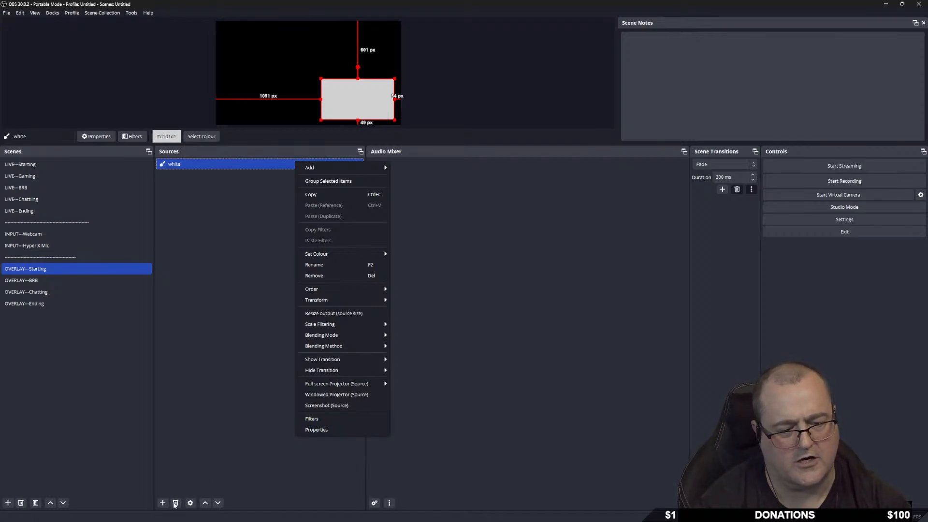
{"action": "left_click", "coordinate": [176, 503]}
{"action": "left_click", "coordinate": [483, 271]}
{"action": "right_click", "coordinate": [207, 202]}
{"action": "mouse_move", "coordinate": [250, 212]}
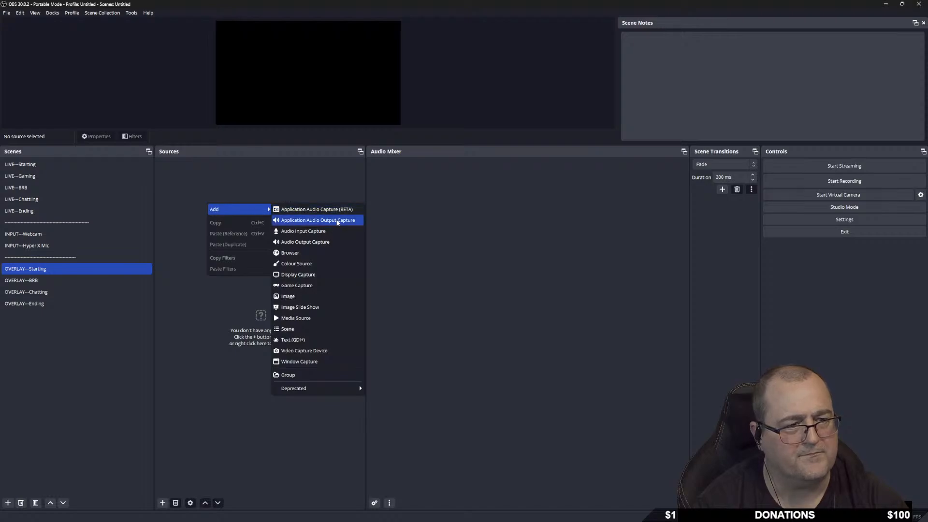
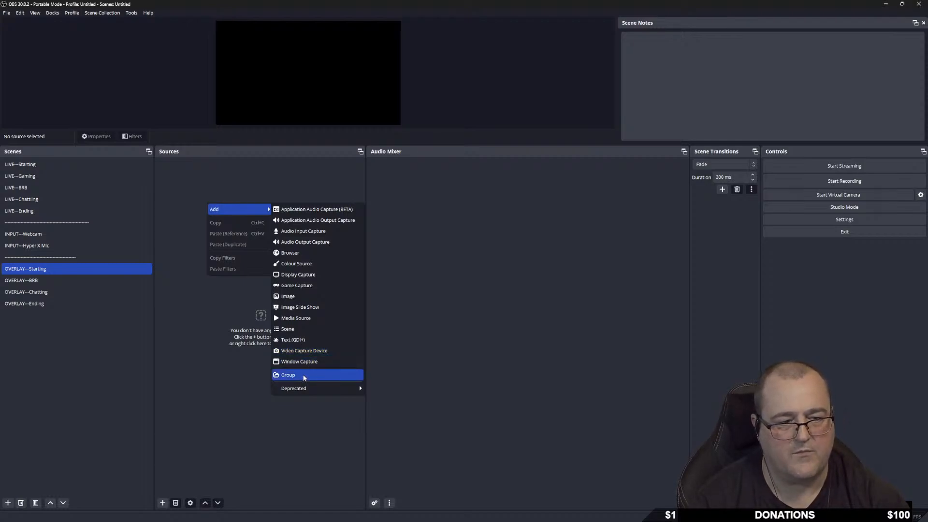
Create a media source called 'Starting' in OVERLAY---Starting and bring up its Properties.
{"action": "mouse_move", "coordinate": [347, 392]}
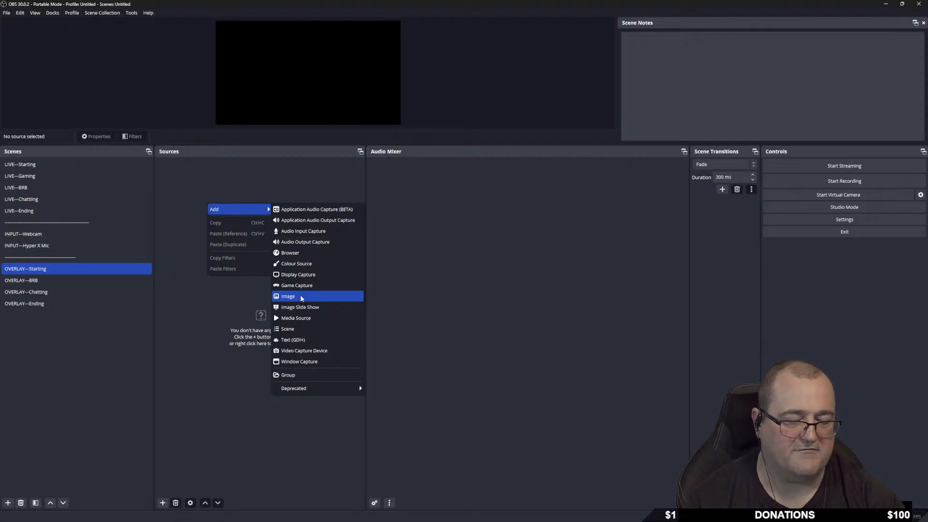
{"action": "left_click", "coordinate": [319, 318]}
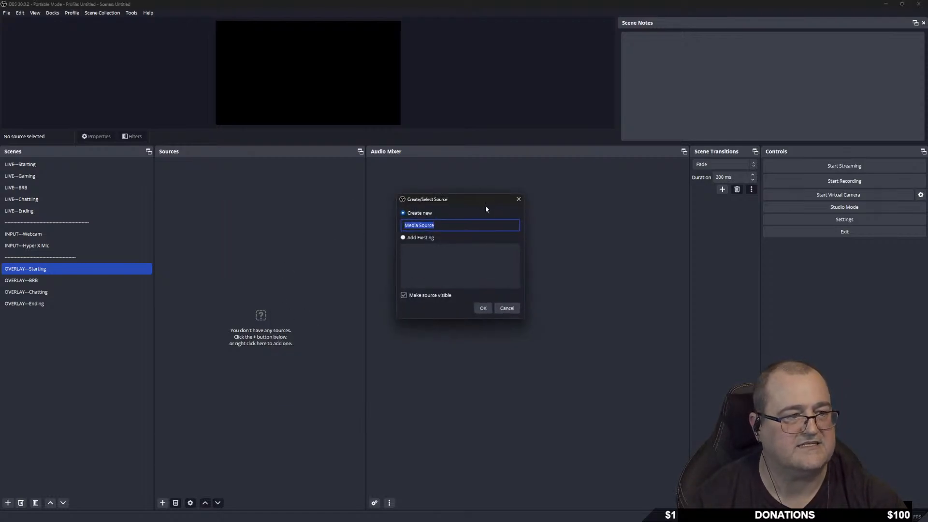
{"action": "type", "text": "S"}
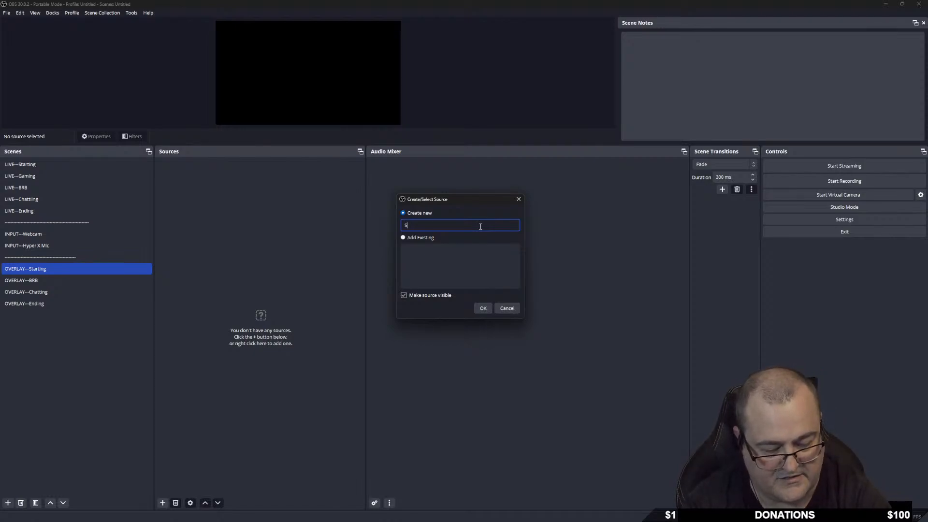
{"action": "type", "text": "tarting"}
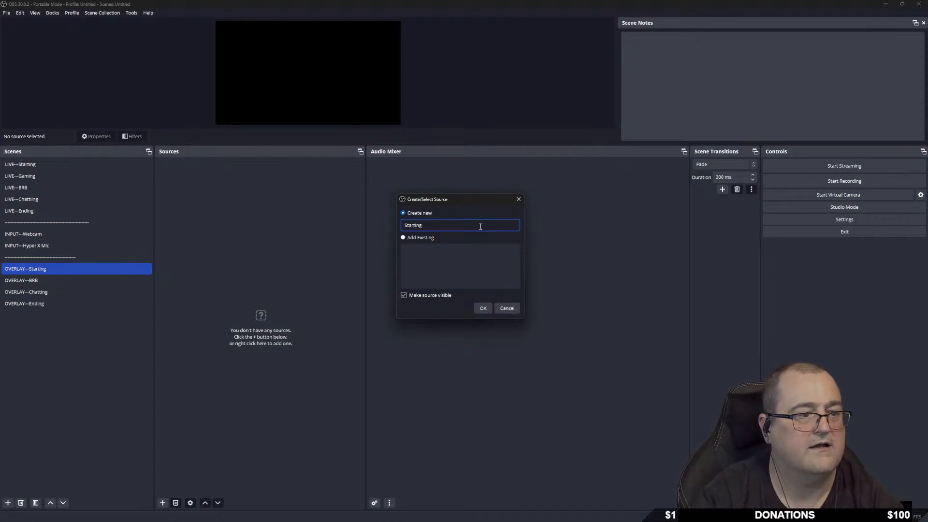
{"action": "key", "text": "Return"}
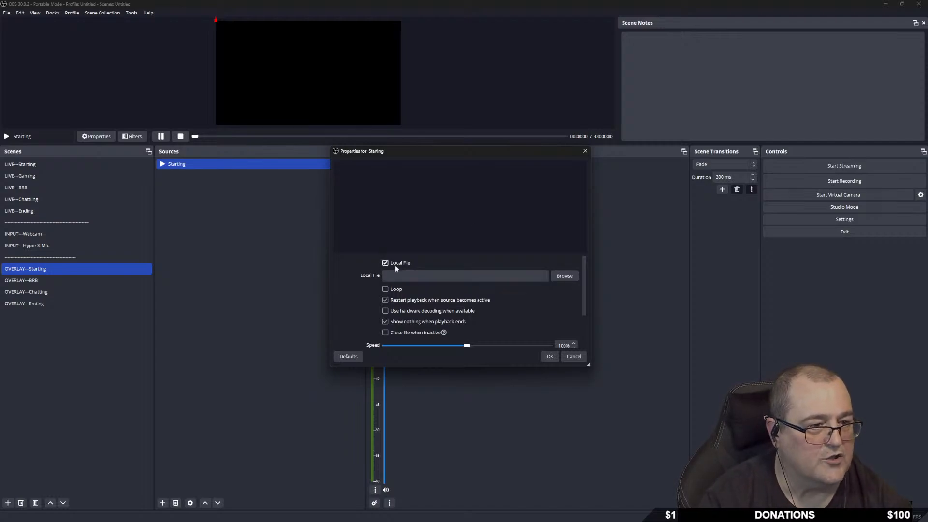
Choose H:\__OBS Studio__\OBS-Studio-30.0.2\Scenes\Starting.webm as the Starting source's file.
{"action": "left_click", "coordinate": [563, 276]}
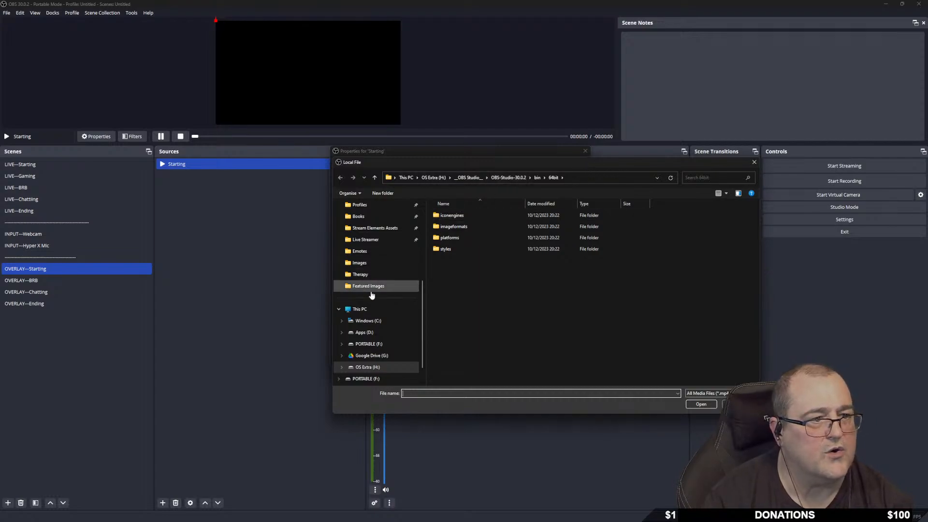
{"action": "left_click", "coordinate": [376, 367]}
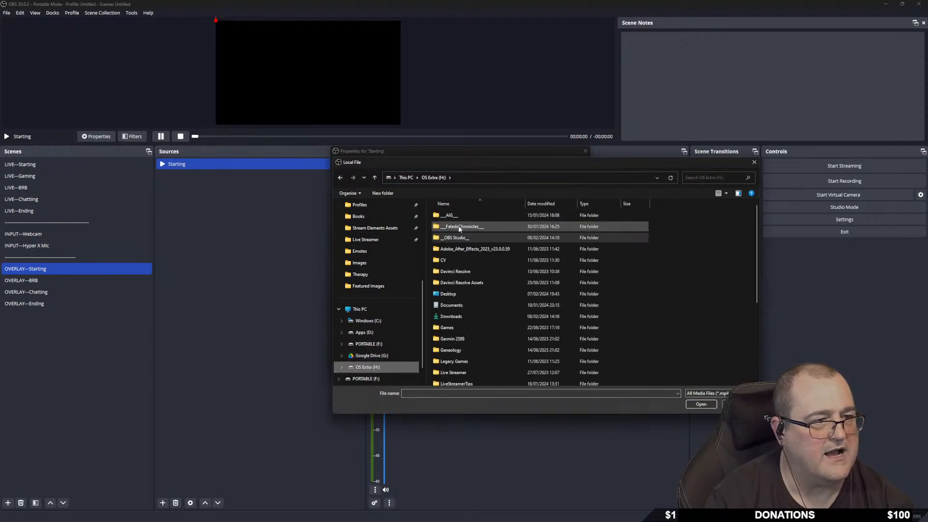
{"action": "double_click", "coordinate": [472, 239]}
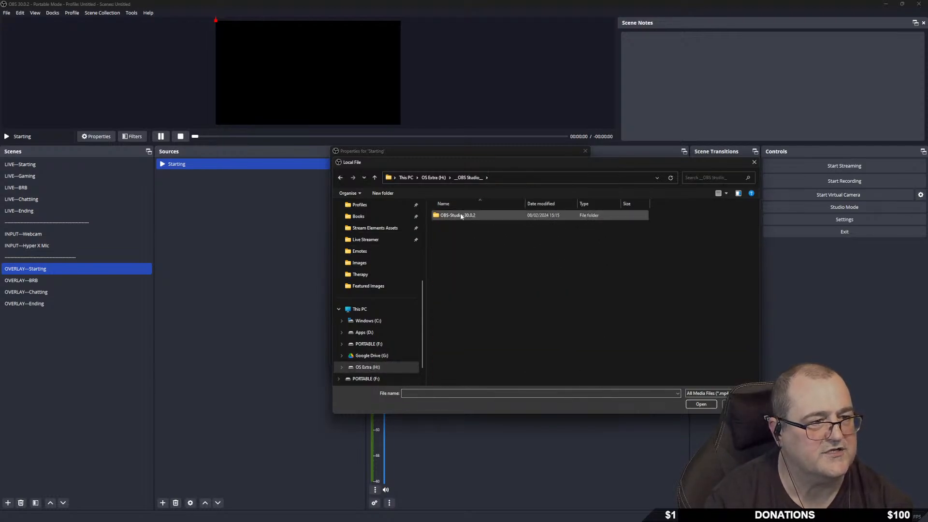
{"action": "double_click", "coordinate": [486, 217]}
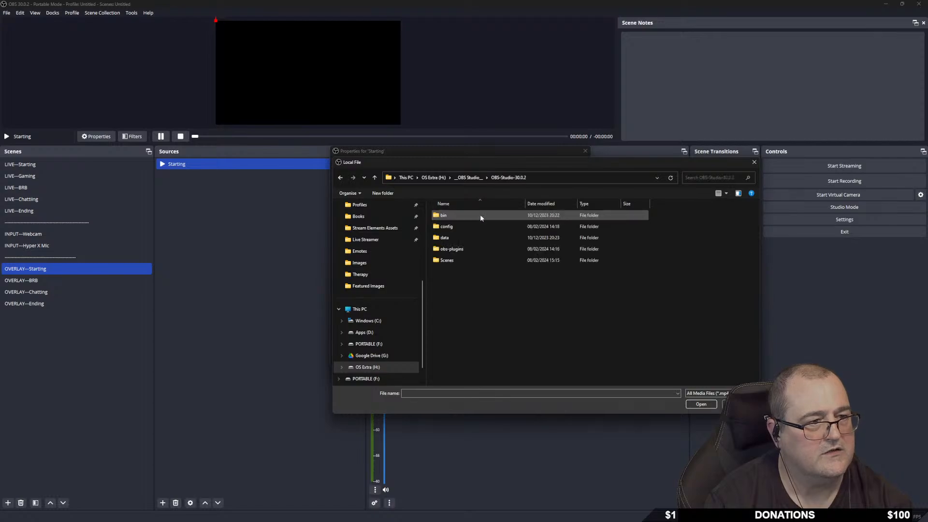
{"action": "double_click", "coordinate": [447, 261]}
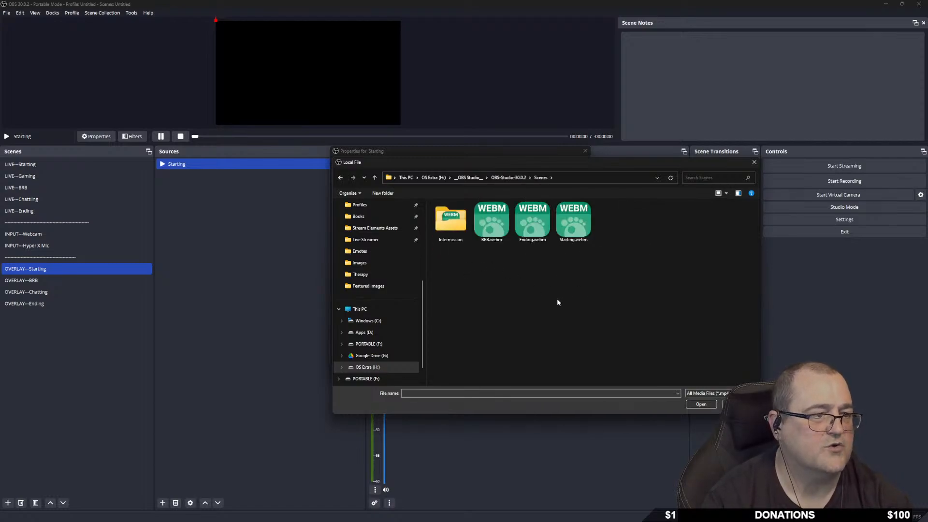
{"action": "double_click", "coordinate": [572, 221]}
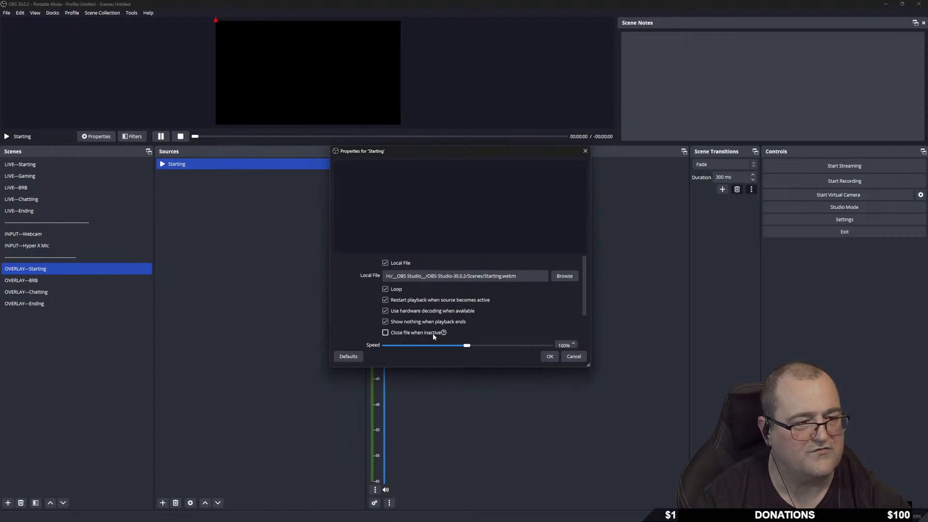
Turn on Close file when inactive, save the source, then select the LIVE---Starting scene.
{"action": "scroll", "coordinate": [417, 334], "scroll_direction": "down", "scroll_amount": 2}
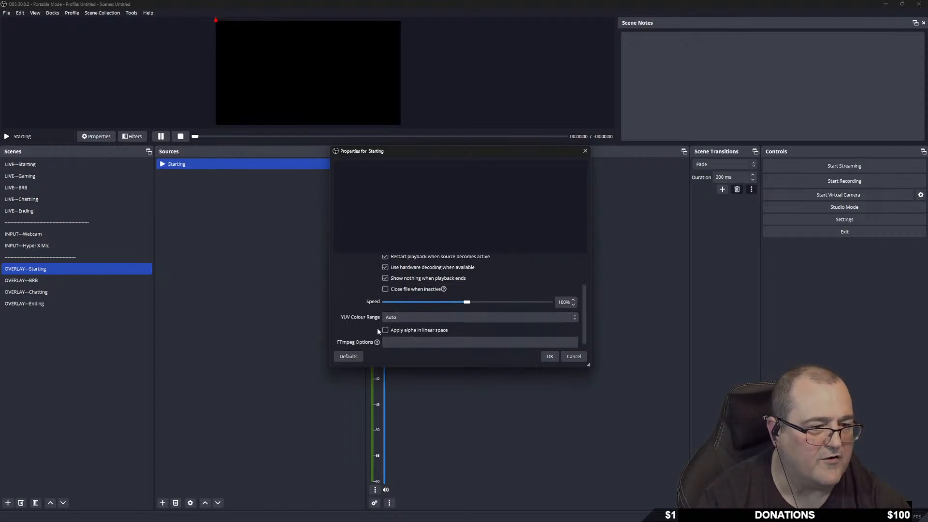
{"action": "scroll", "coordinate": [372, 330], "scroll_direction": "down", "scroll_amount": 1}
{"action": "scroll", "coordinate": [357, 327], "scroll_direction": "up", "scroll_amount": 2}
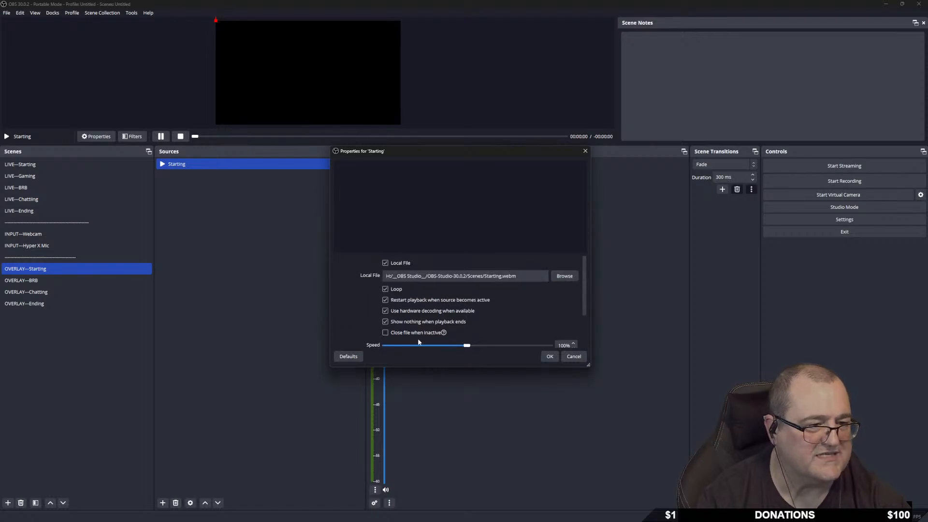
{"action": "left_click", "coordinate": [386, 333]}
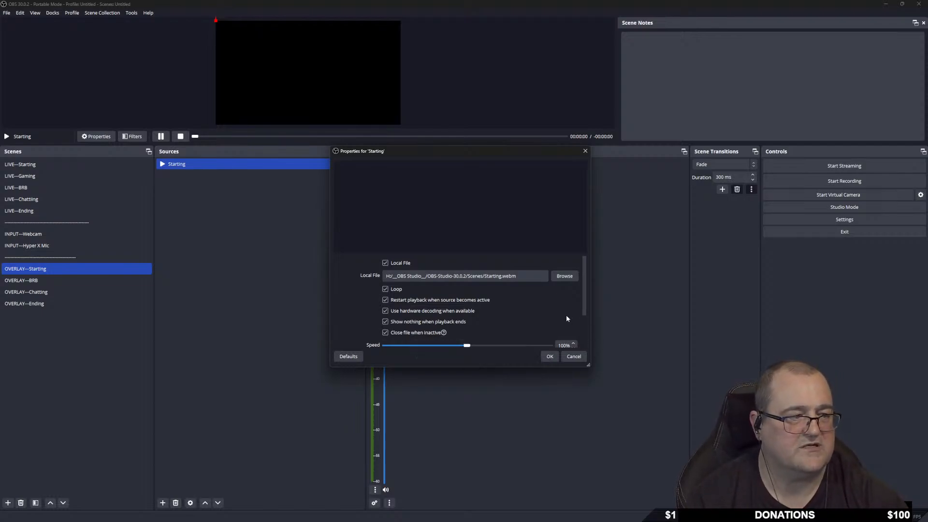
{"action": "left_click", "coordinate": [549, 356]}
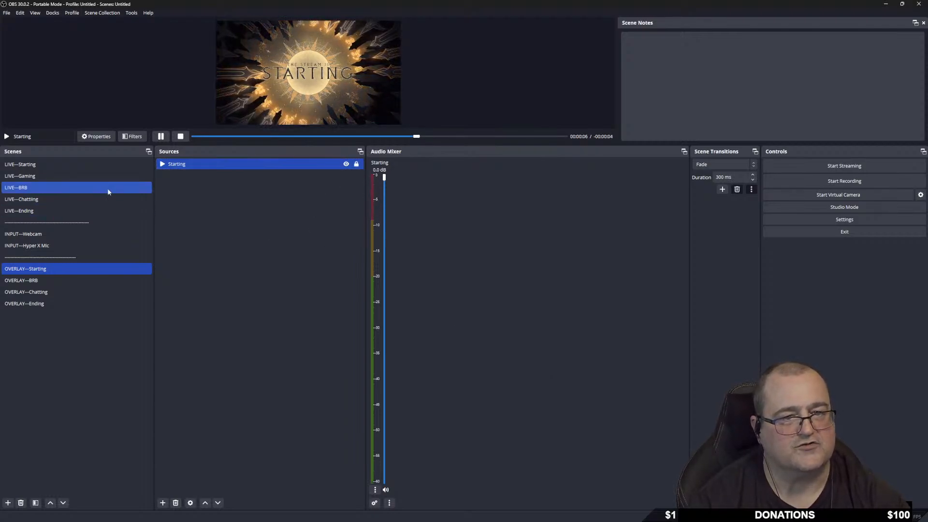
{"action": "left_click", "coordinate": [60, 164]}
Add the existing OVERLAY---Starting scene as a source in LIVE---Starting.
{"action": "right_click", "coordinate": [199, 190]}
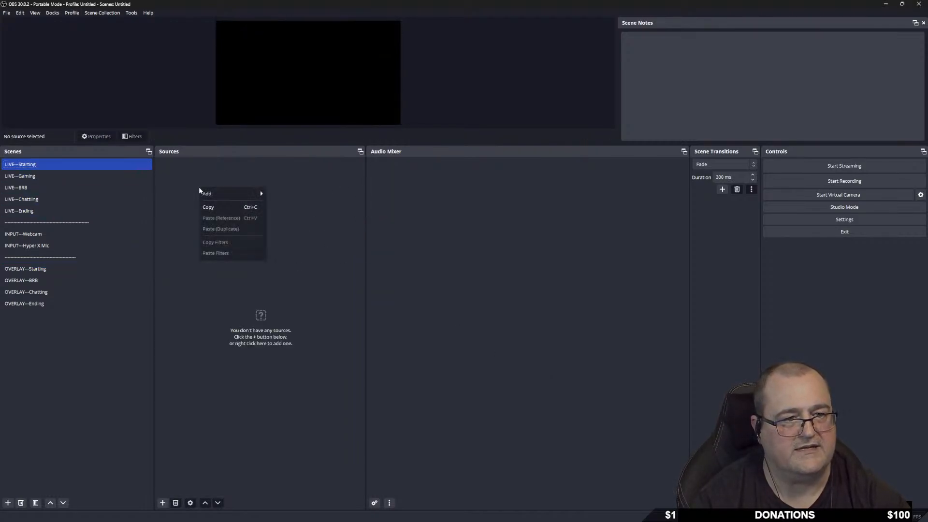
{"action": "mouse_move", "coordinate": [229, 192]}
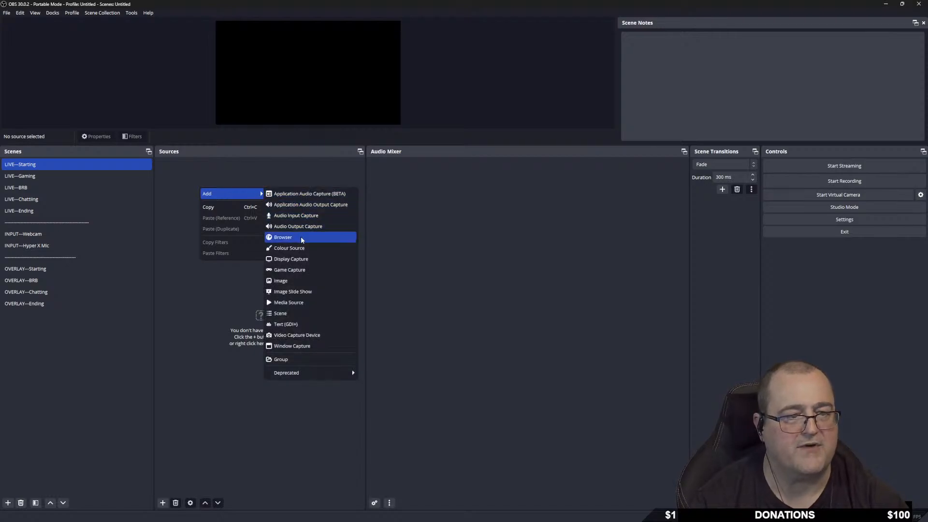
{"action": "left_click", "coordinate": [300, 317]}
{"action": "scroll", "coordinate": [445, 276], "scroll_direction": "down", "scroll_amount": 2}
{"action": "left_click", "coordinate": [450, 264]}
{"action": "scroll", "coordinate": [448, 262], "scroll_direction": "down", "scroll_amount": 1}
{"action": "left_click", "coordinate": [450, 274]}
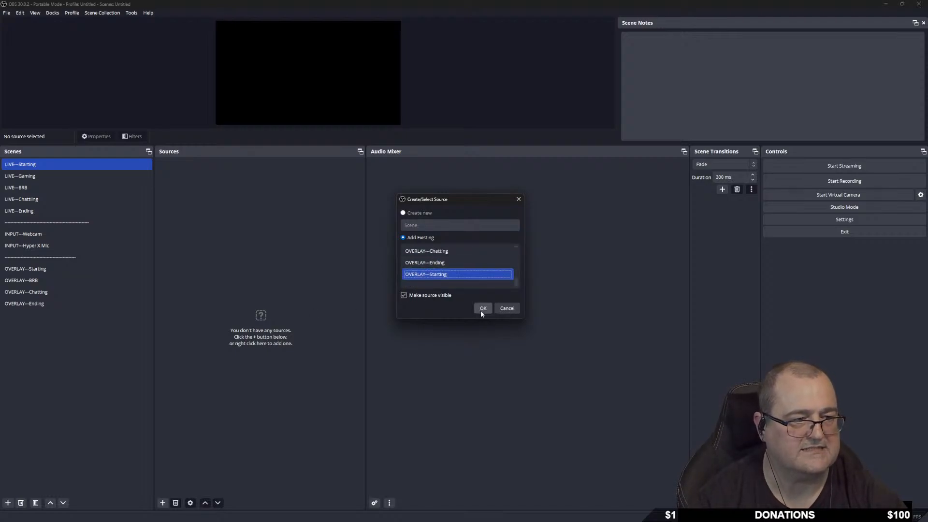
{"action": "left_click", "coordinate": [481, 312]}
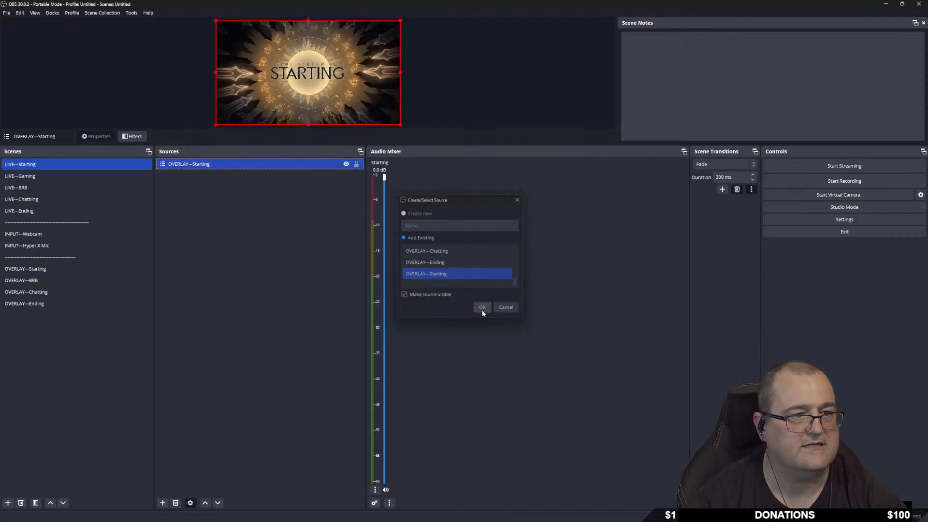
Lock the OVERLAY---Starting source, then move on to the LIVE---BRB scene.
{"action": "left_click", "coordinate": [356, 165]}
{"action": "right_click", "coordinate": [258, 165]}
{"action": "left_click", "coordinate": [244, 167]}
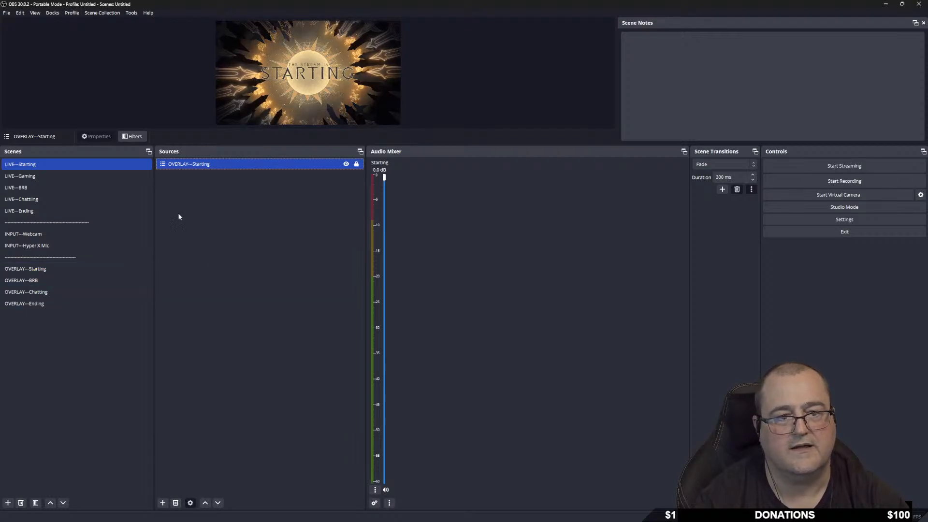
{"action": "left_click", "coordinate": [53, 186]}
Add the existing OVERLAY---BRB scene to LIVE---BRB and lock it.
{"action": "right_click", "coordinate": [192, 173]}
{"action": "mouse_move", "coordinate": [225, 183]}
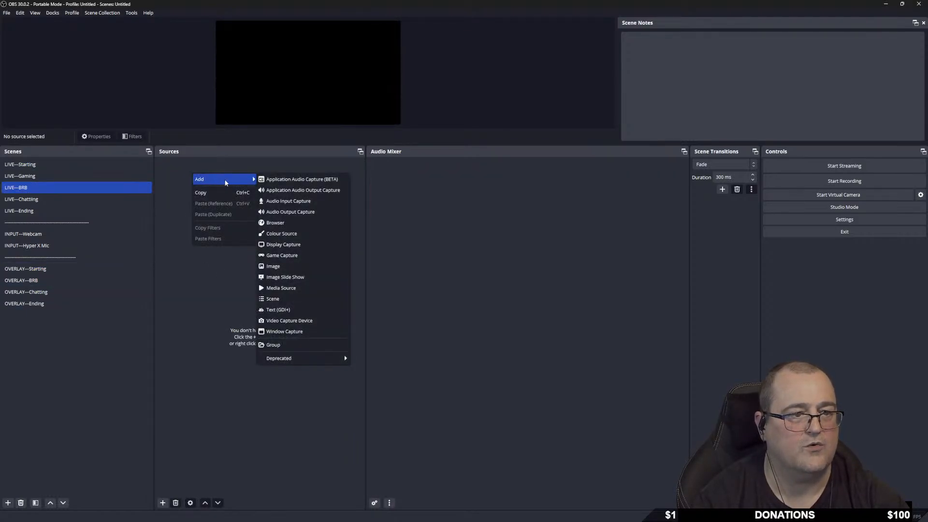
{"action": "left_click", "coordinate": [274, 298]}
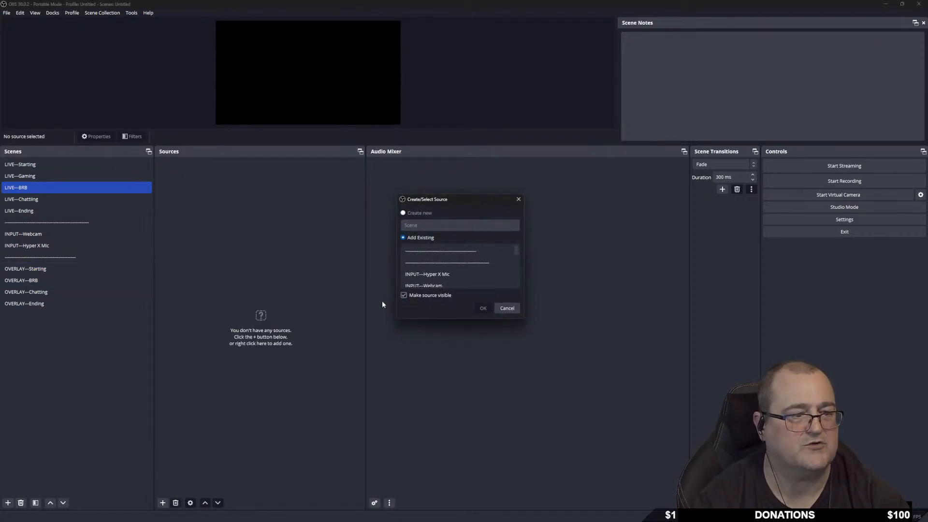
{"action": "scroll", "coordinate": [457, 274], "scroll_direction": "down", "scroll_amount": 3}
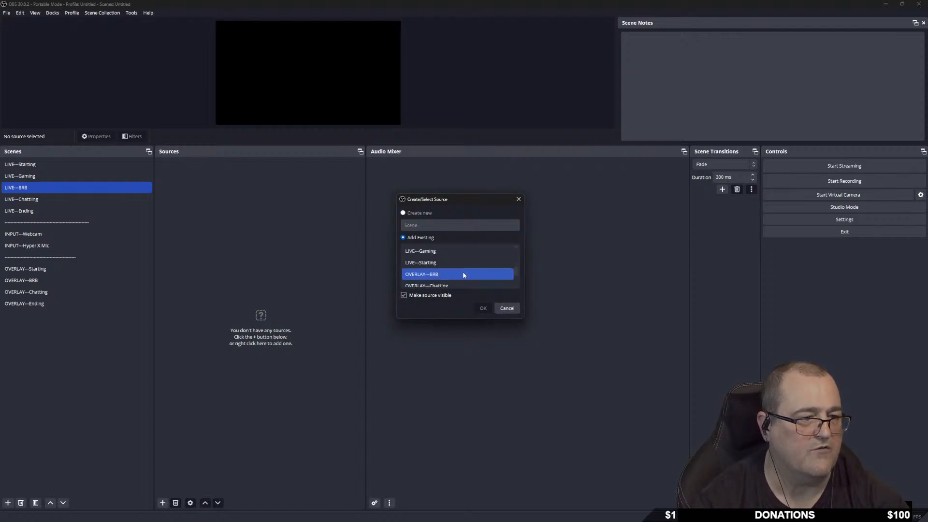
{"action": "scroll", "coordinate": [454, 265], "scroll_direction": "up", "scroll_amount": 2}
{"action": "left_click", "coordinate": [473, 276]}
{"action": "left_click", "coordinate": [483, 307]}
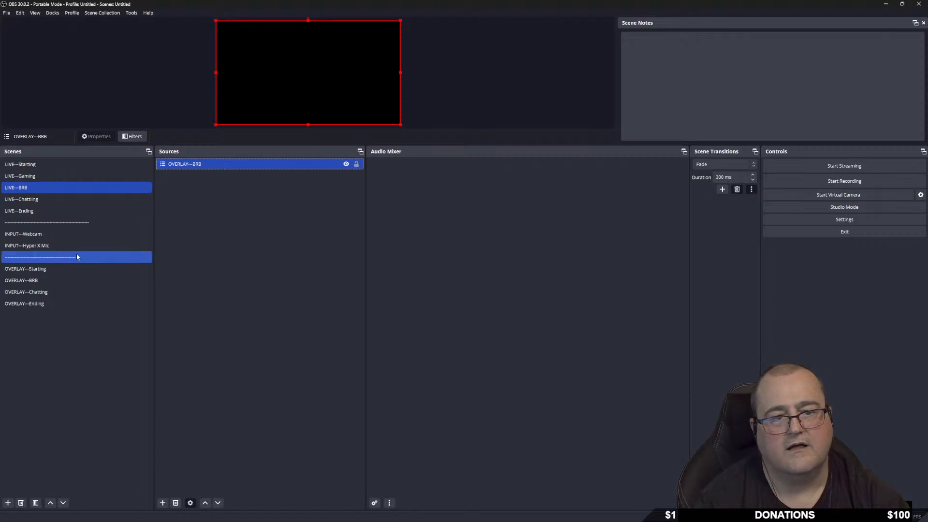
{"action": "left_click", "coordinate": [357, 165]}
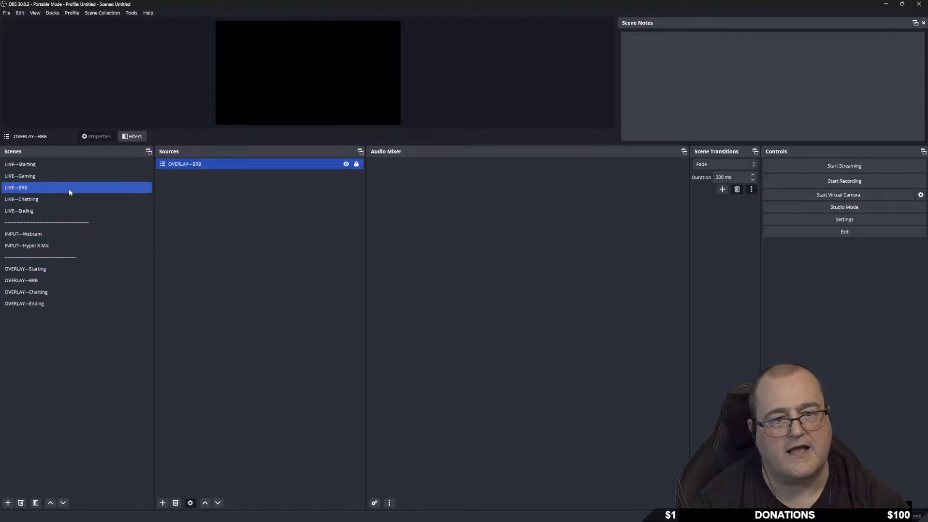
Add the existing OVERLAY---Chatting scene as a source in LIVE---Chatting.
{"action": "left_click", "coordinate": [47, 200]}
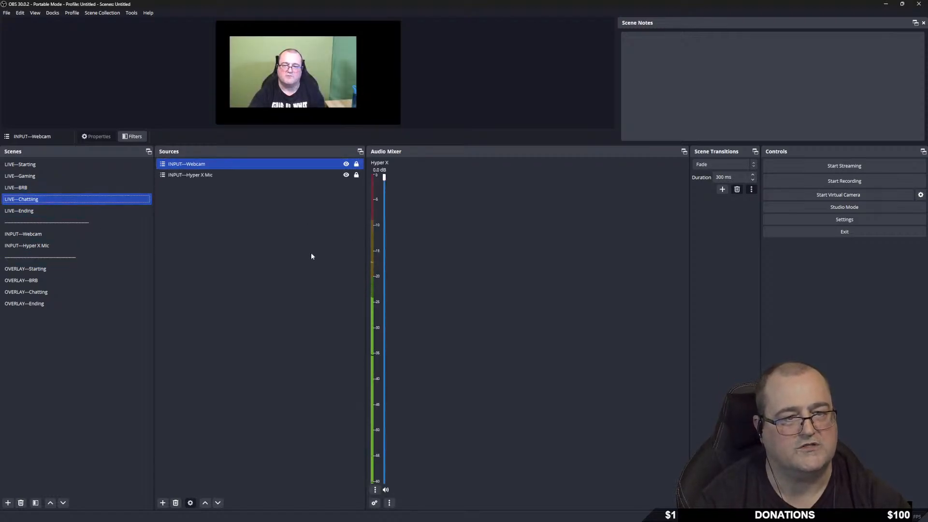
{"action": "right_click", "coordinate": [204, 231]}
{"action": "mouse_move", "coordinate": [238, 235]}
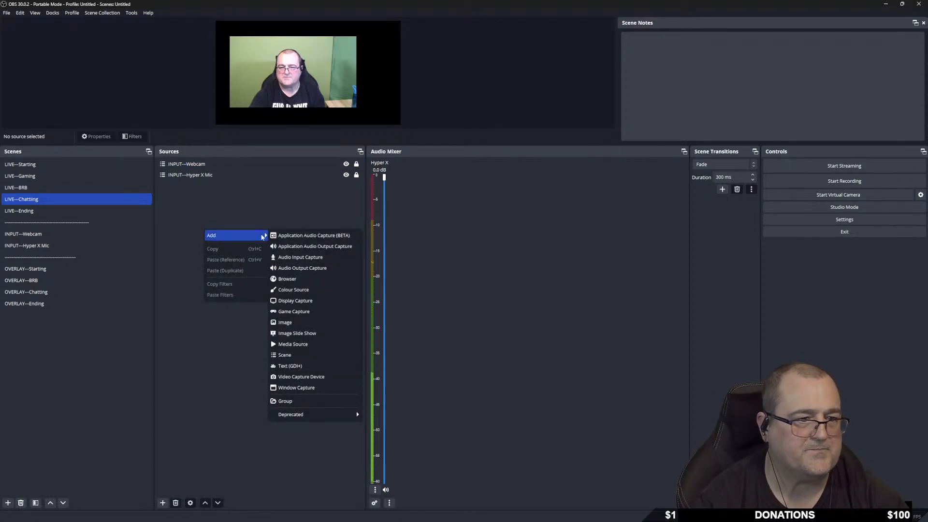
{"action": "left_click", "coordinate": [327, 355]}
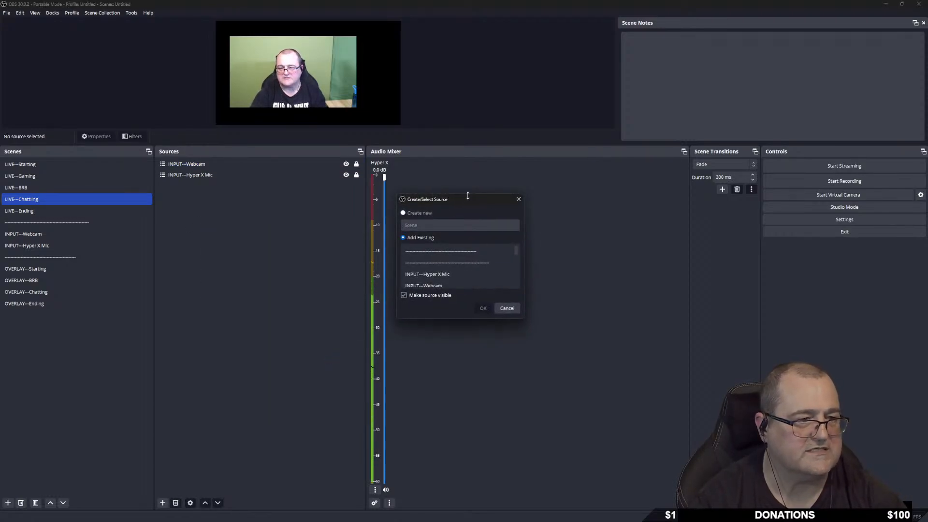
{"action": "scroll", "coordinate": [457, 275], "scroll_direction": "down", "scroll_amount": 2}
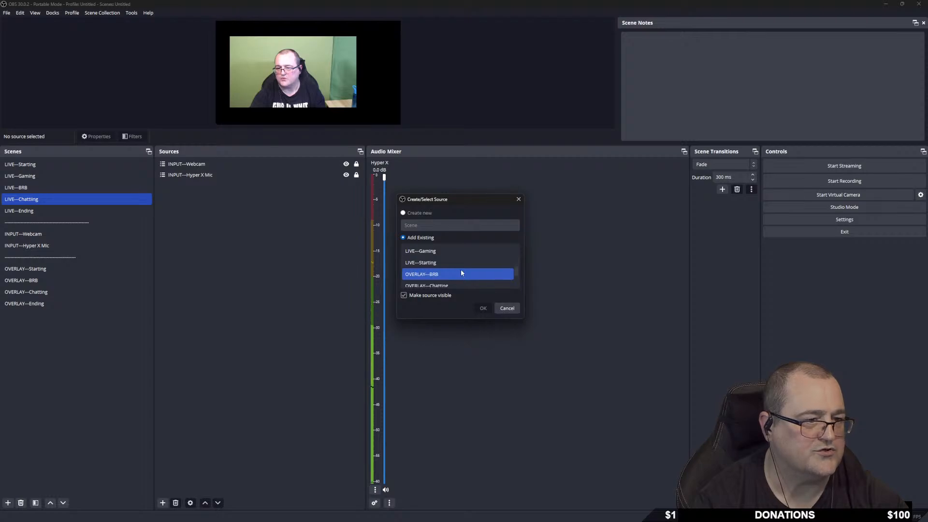
{"action": "left_click", "coordinate": [450, 284]}
{"action": "left_click", "coordinate": [487, 309]}
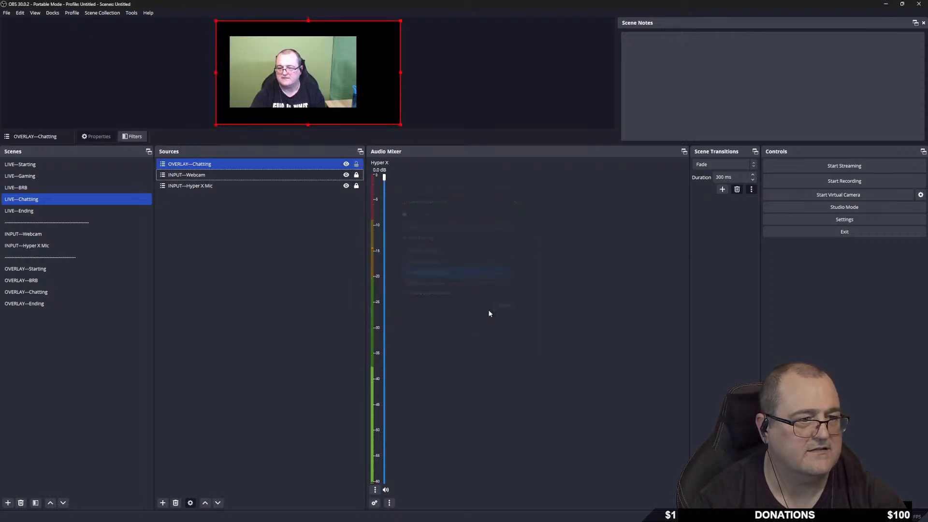
Add the existing OVERLAY---Ending scene as a source in LIVE---Ending.
{"action": "left_click", "coordinate": [37, 211]}
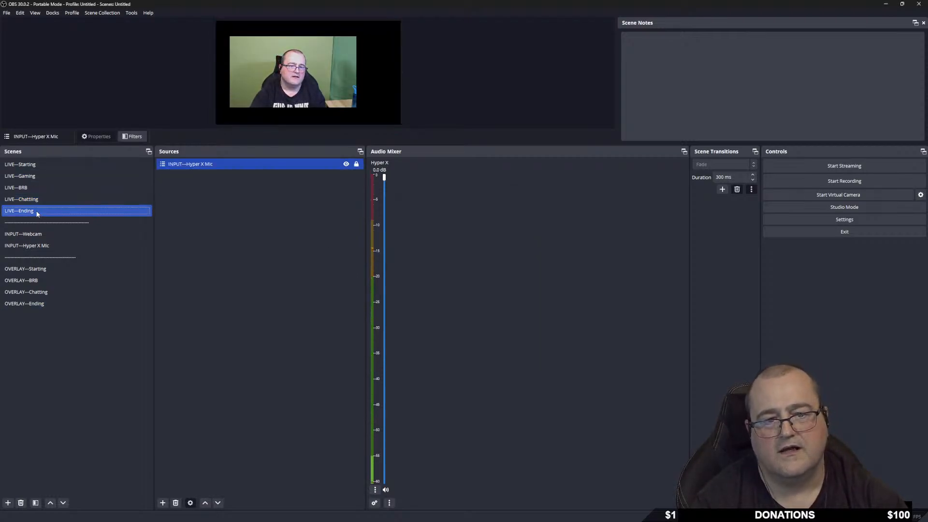
{"action": "right_click", "coordinate": [187, 203]}
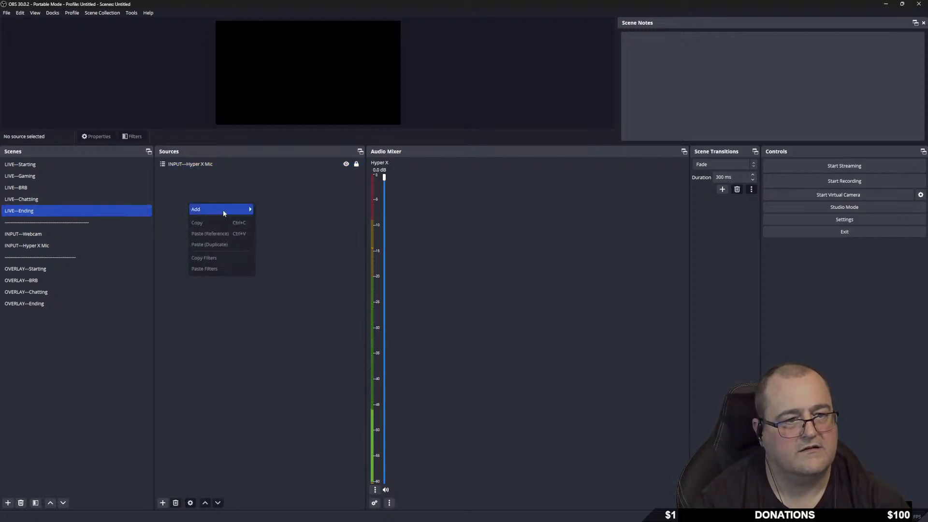
{"action": "mouse_move", "coordinate": [222, 210]}
{"action": "left_click", "coordinate": [273, 329]}
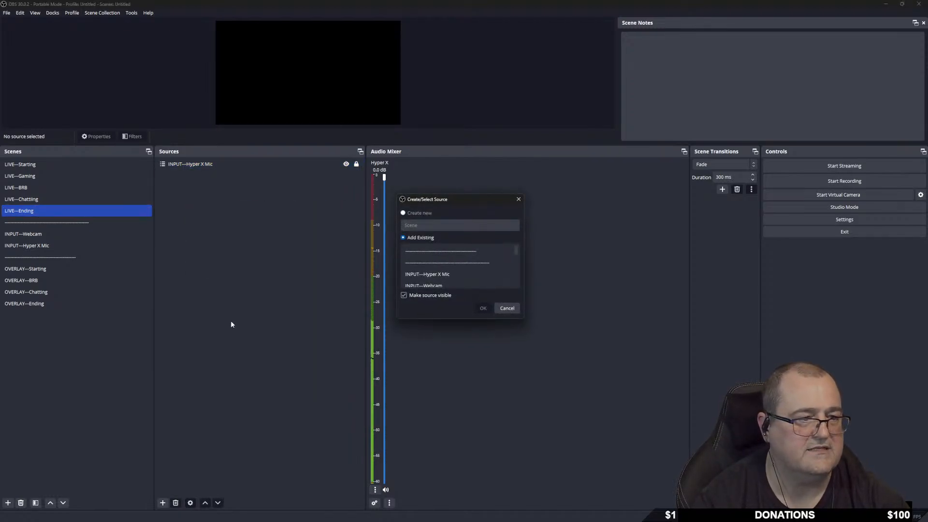
{"action": "left_click", "coordinate": [474, 266]}
{"action": "scroll", "coordinate": [447, 264], "scroll_direction": "down", "scroll_amount": 3}
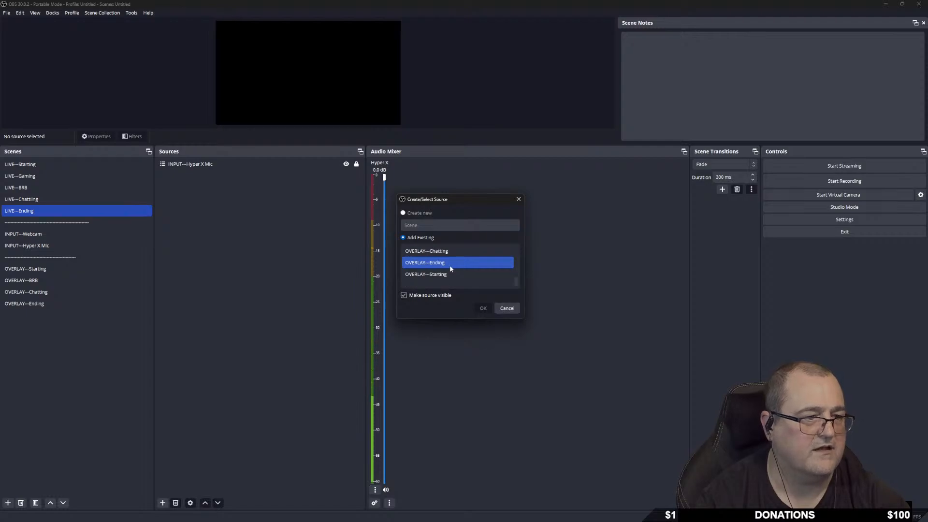
{"action": "left_click", "coordinate": [449, 263]}
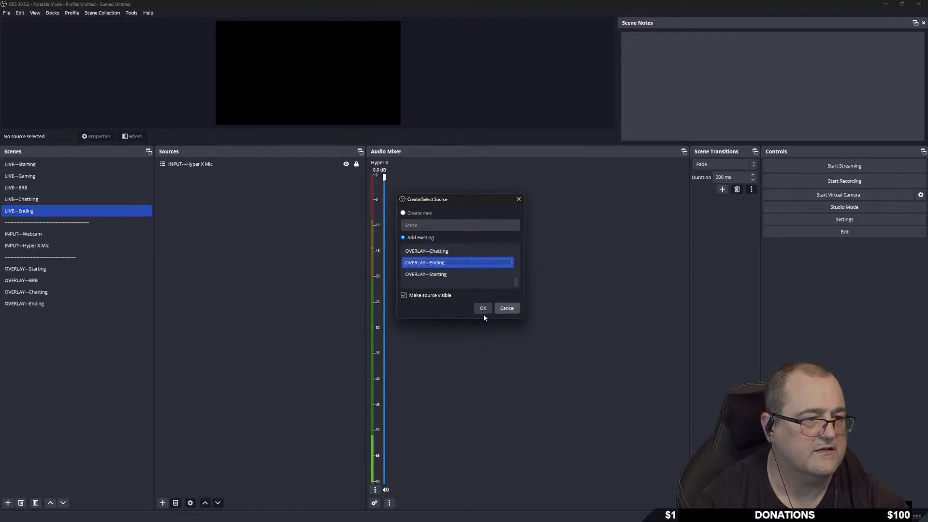
{"action": "left_click", "coordinate": [483, 308]}
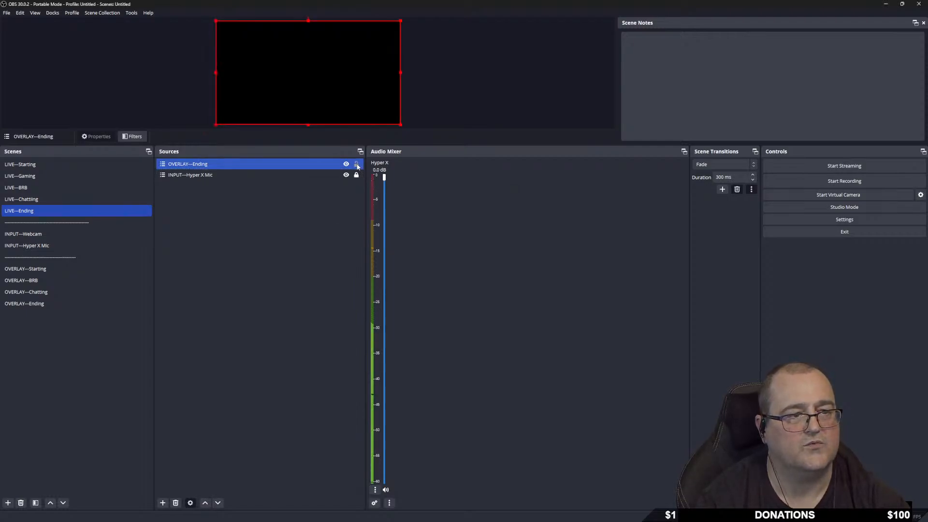
{"action": "left_click", "coordinate": [272, 246]}
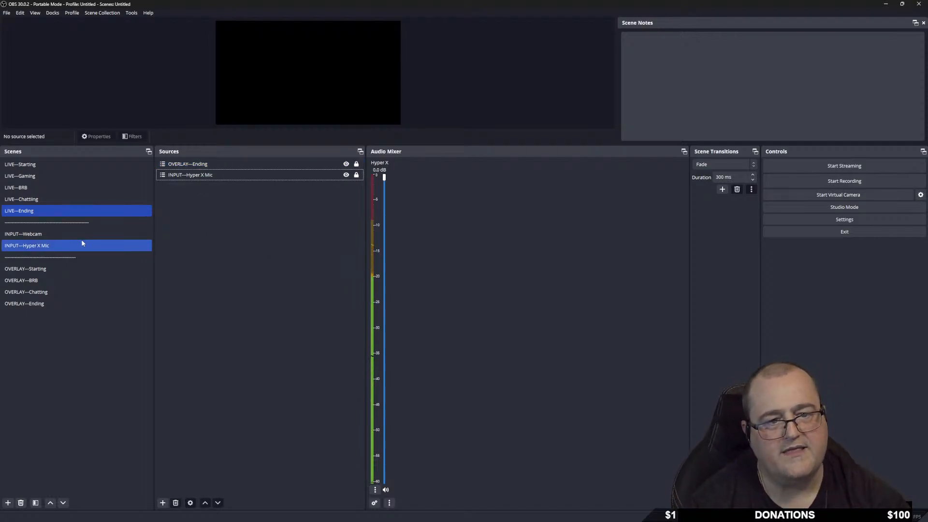
Return to LIVE---Chatting and select its overlay, mic and webcam sources in turn.
{"action": "left_click", "coordinate": [48, 200]}
{"action": "left_click", "coordinate": [203, 187], "text": "ctrl"}
{"action": "left_click", "coordinate": [218, 167]}
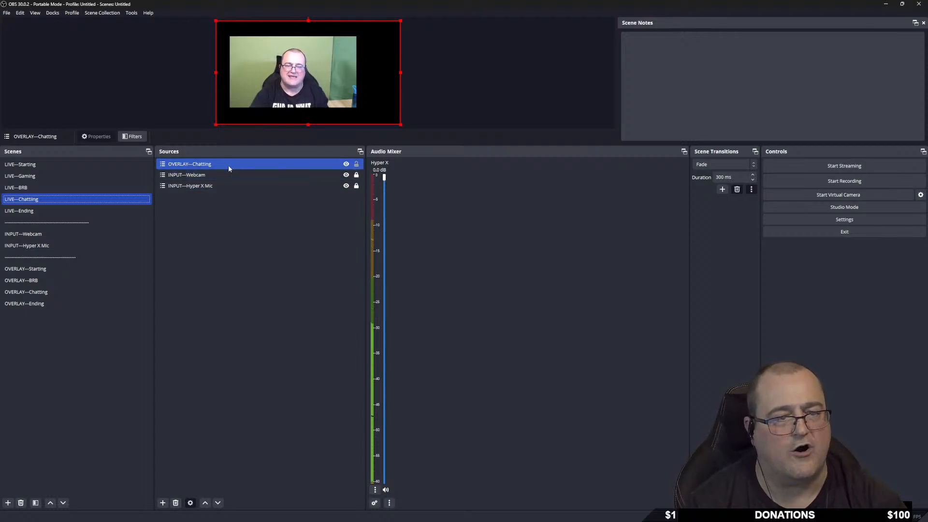
{"action": "left_click", "coordinate": [222, 186], "text": "ctrl"}
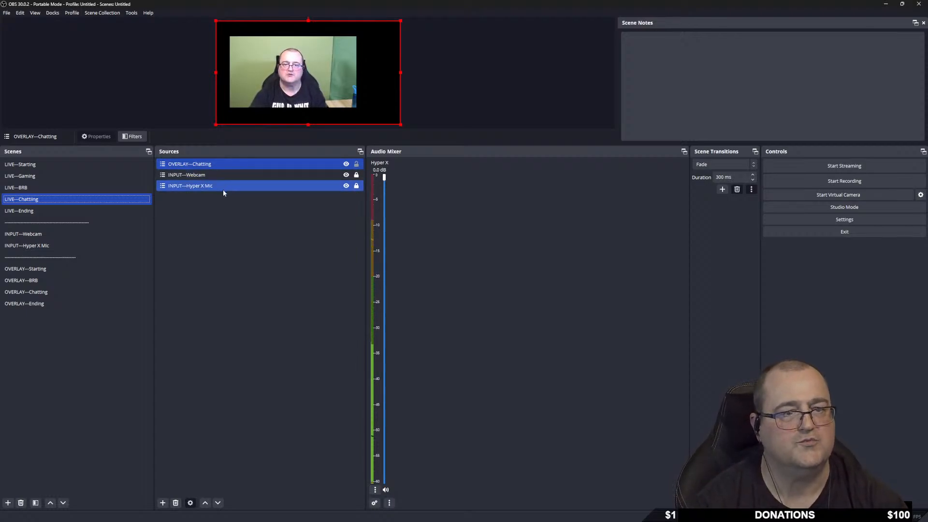
{"action": "left_click", "coordinate": [225, 187], "text": "ctrl"}
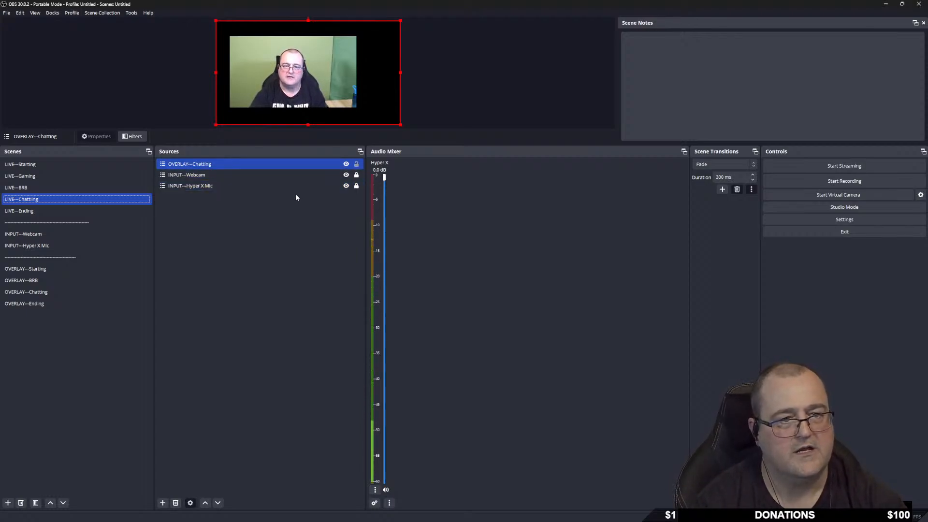
{"action": "left_click", "coordinate": [217, 177], "text": "ctrl"}
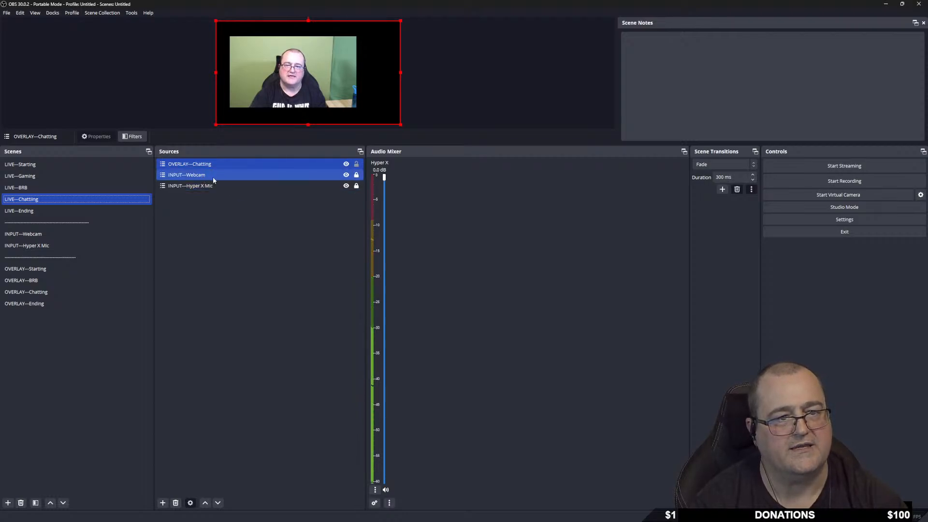
{"action": "left_click", "coordinate": [213, 176], "text": "ctrl"}
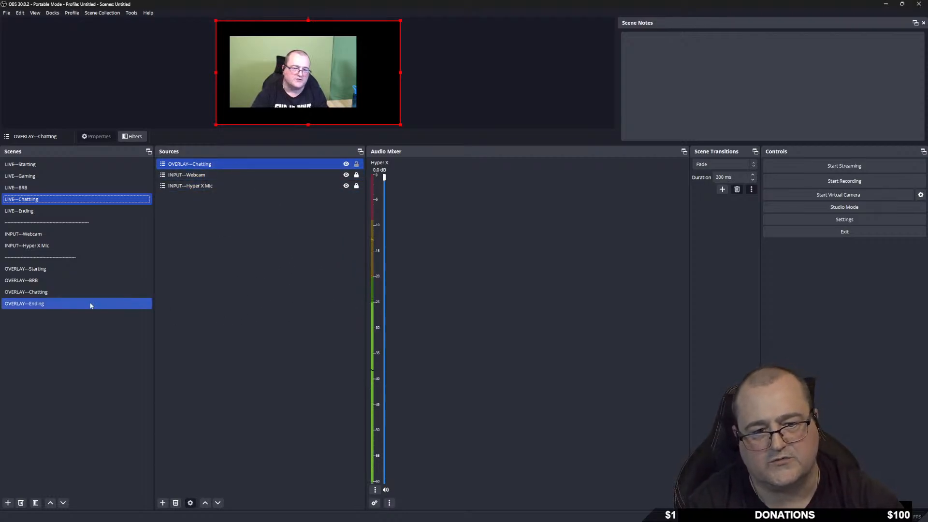
Create a media source named 'Chatting' in the OVERLAY---Chatting scene.
{"action": "left_click", "coordinate": [48, 293]}
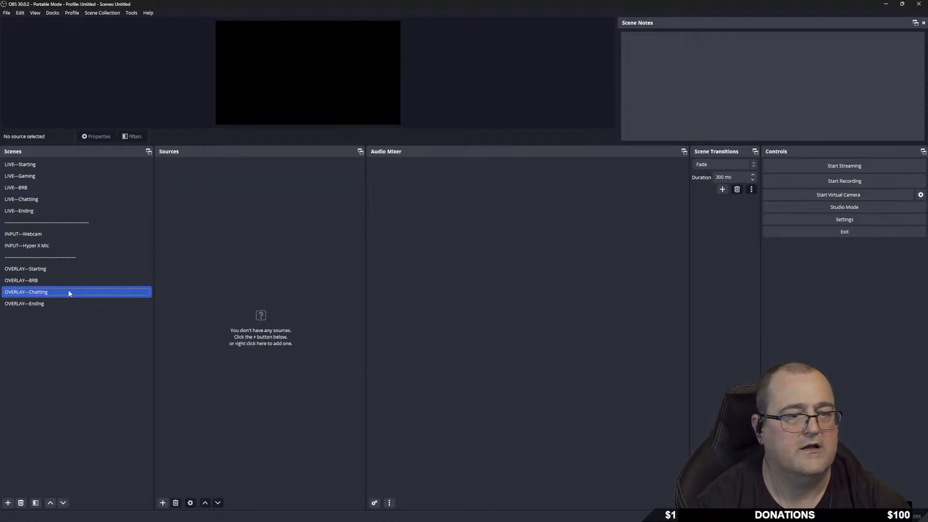
{"action": "right_click", "coordinate": [195, 198]}
{"action": "mouse_move", "coordinate": [227, 203]}
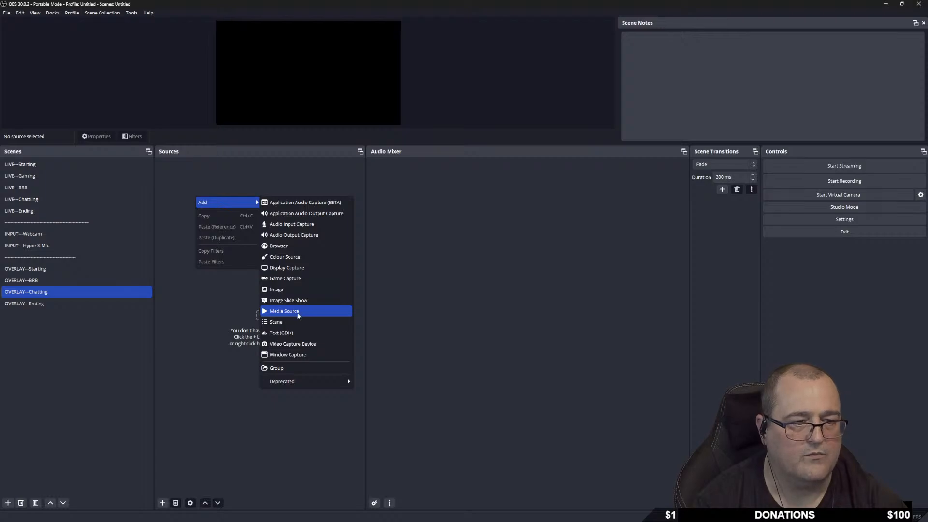
{"action": "left_click", "coordinate": [298, 312]}
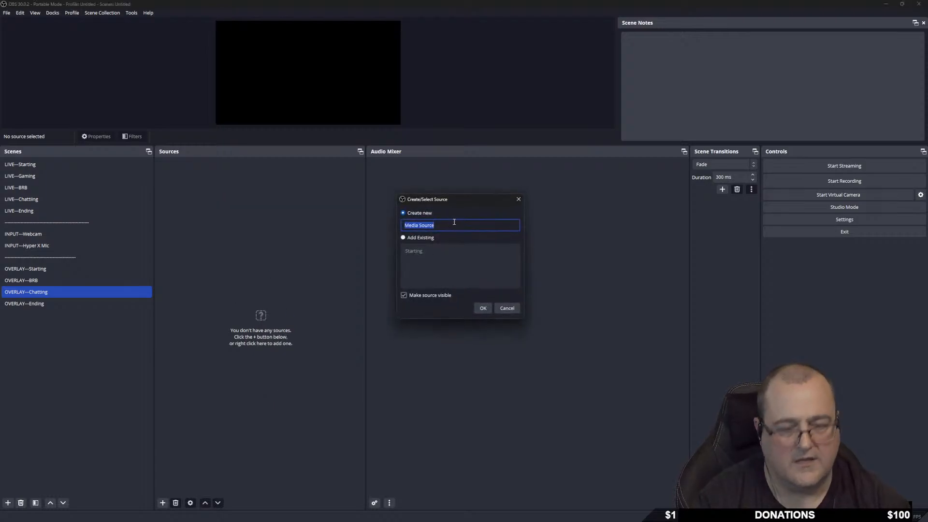
{"action": "type", "text": "Cha"}
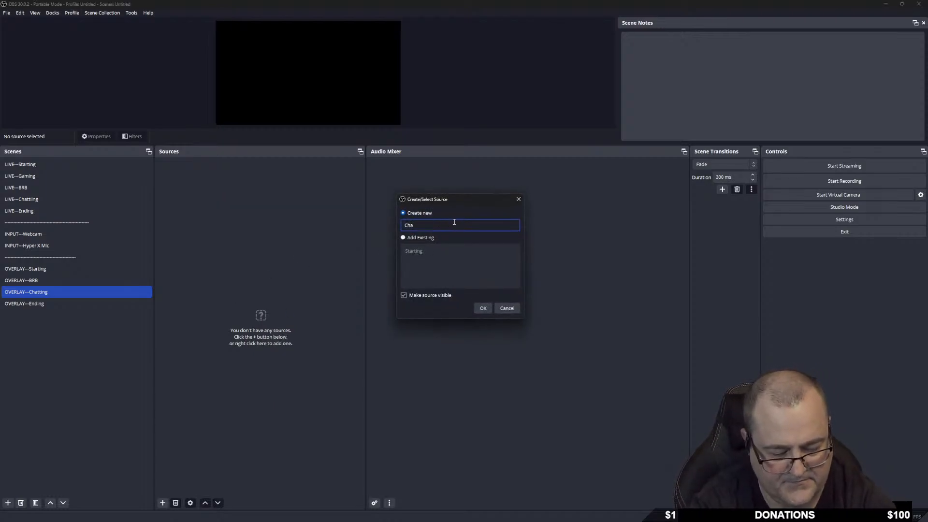
{"action": "type", "text": "tting"}
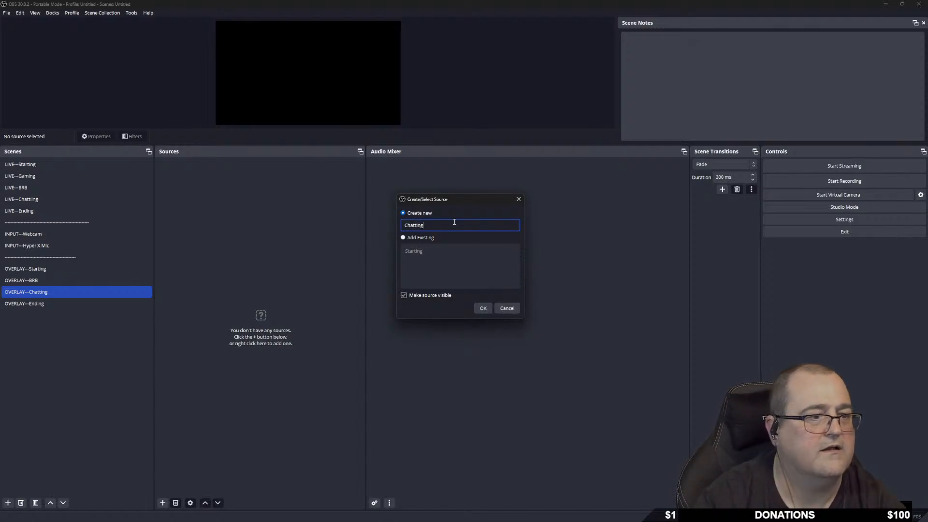
{"action": "left_click", "coordinate": [484, 309]}
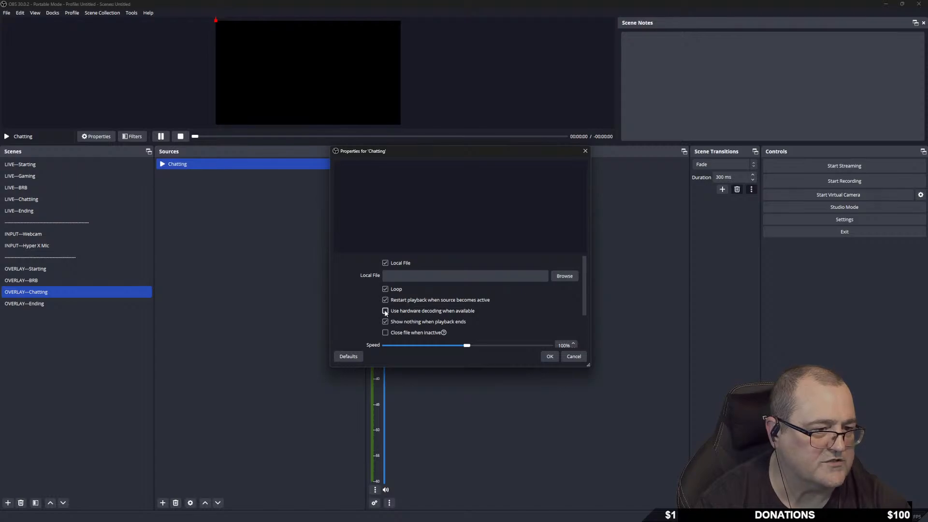
Set its file to Intermission\Screen.webm and save with Loop kept on.
{"action": "left_click", "coordinate": [566, 277]}
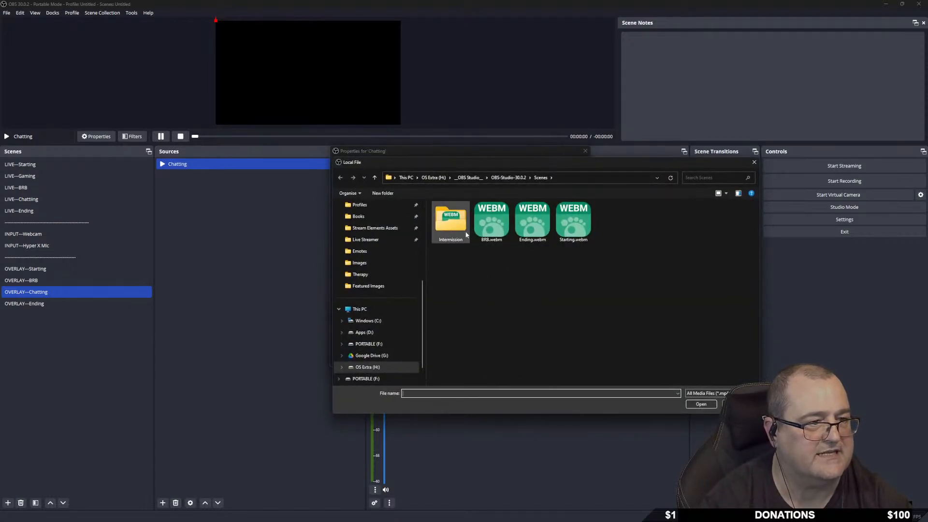
{"action": "double_click", "coordinate": [445, 229]}
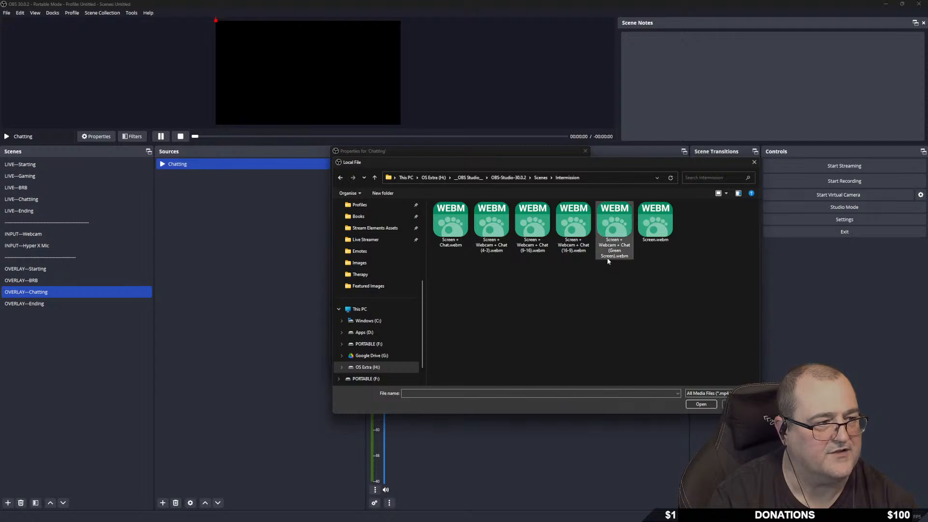
{"action": "double_click", "coordinate": [648, 219]}
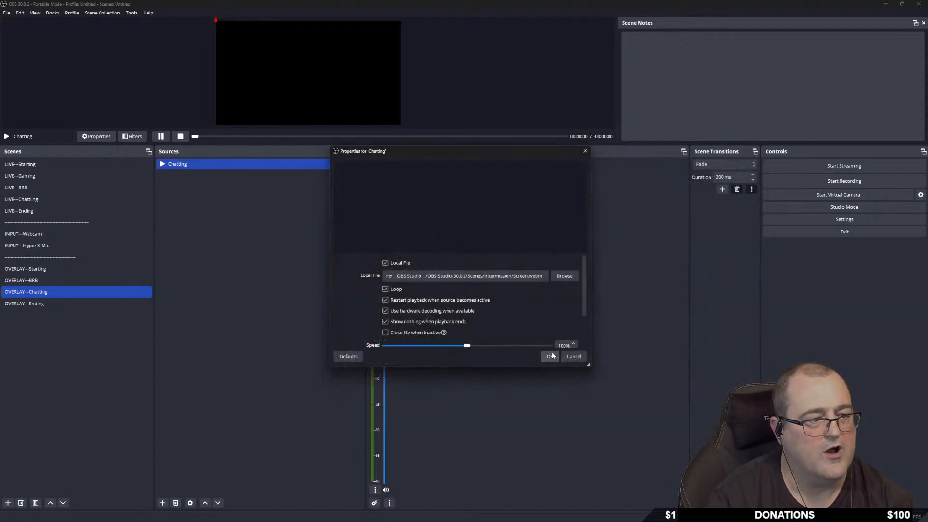
{"action": "left_click", "coordinate": [548, 356]}
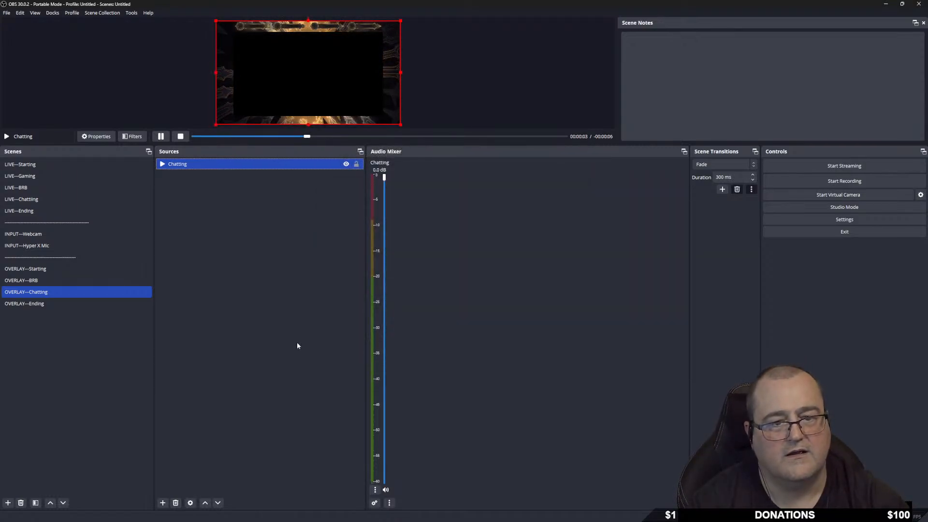
Lock the Chatting source and, in LIVE---Chatting, drag OVERLAY---Chatting to the bottom.
{"action": "left_click", "coordinate": [356, 164]}
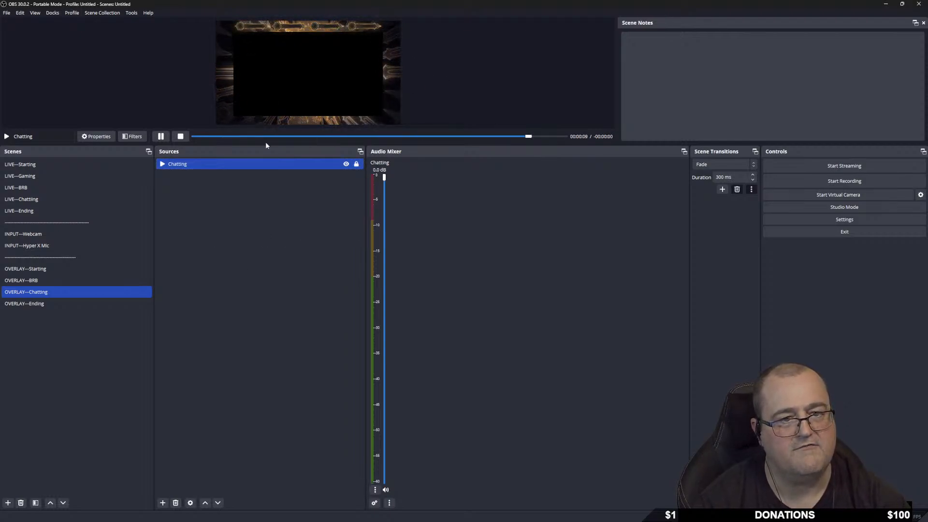
{"action": "left_click", "coordinate": [40, 200]}
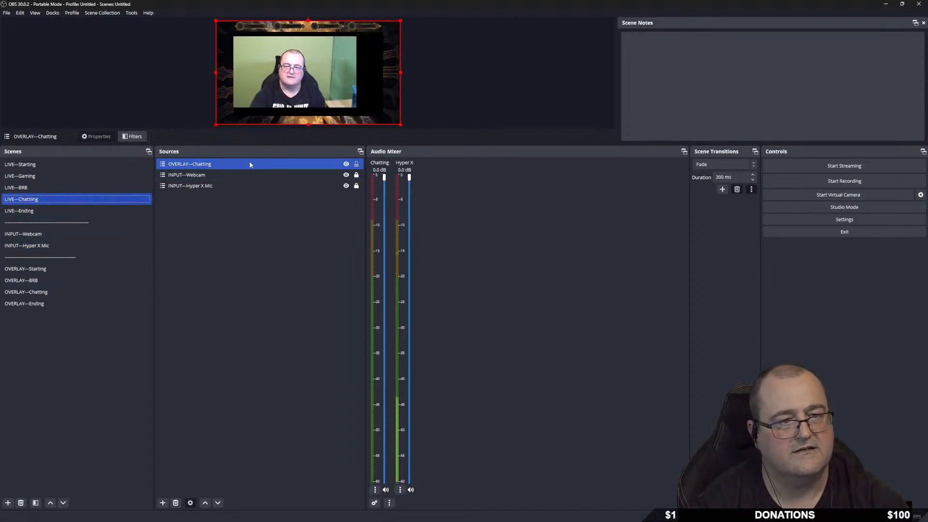
{"action": "left_click_drag", "start_coordinate": [241, 164], "coordinate": [238, 200]}
Unlock the webcam and centre it within the overlay frame on the canvas.
{"action": "left_click", "coordinate": [225, 164]}
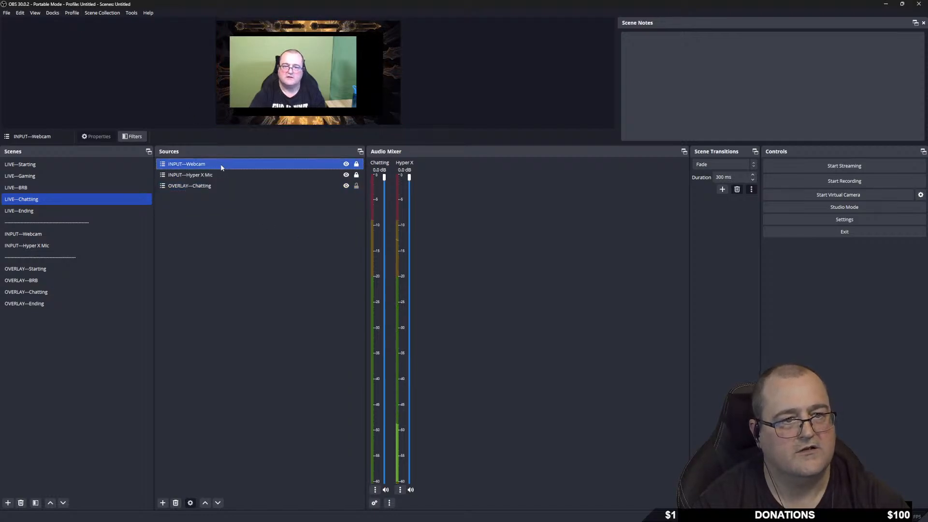
{"action": "left_click", "coordinate": [356, 163]}
{"action": "left_click_drag", "start_coordinate": [293, 69], "coordinate": [279, 89]}
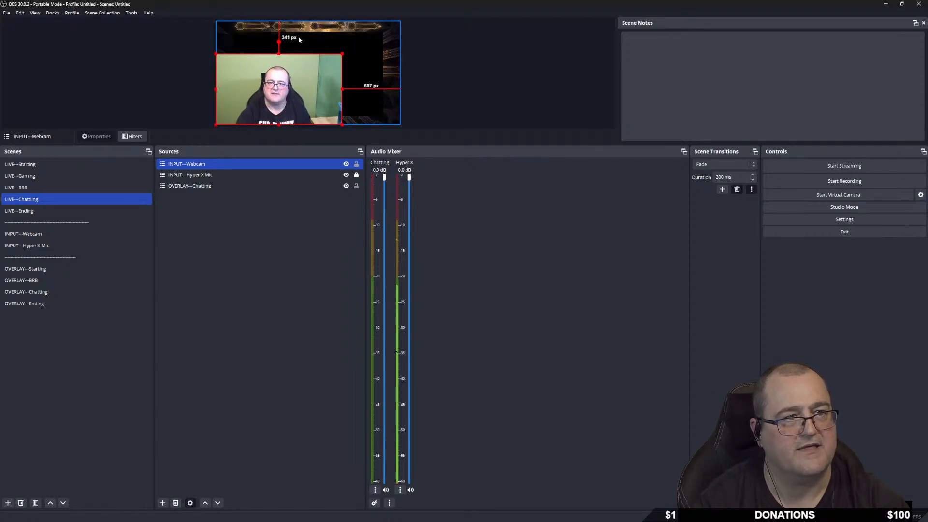
{"action": "left_click_drag", "start_coordinate": [278, 92], "coordinate": [310, 79]}
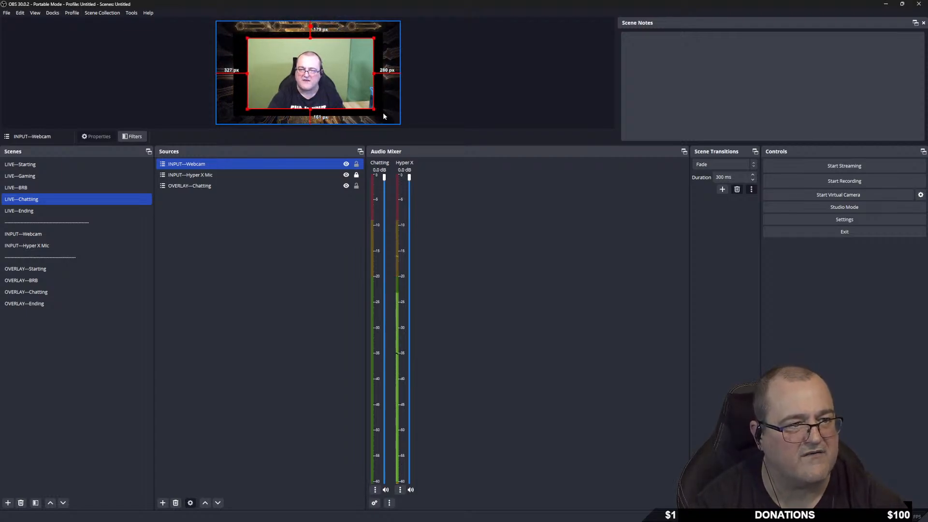
Move OVERLAY---Chatting above the webcam in the Sources list.
{"action": "left_click", "coordinate": [207, 187], "text": "ctrl"}
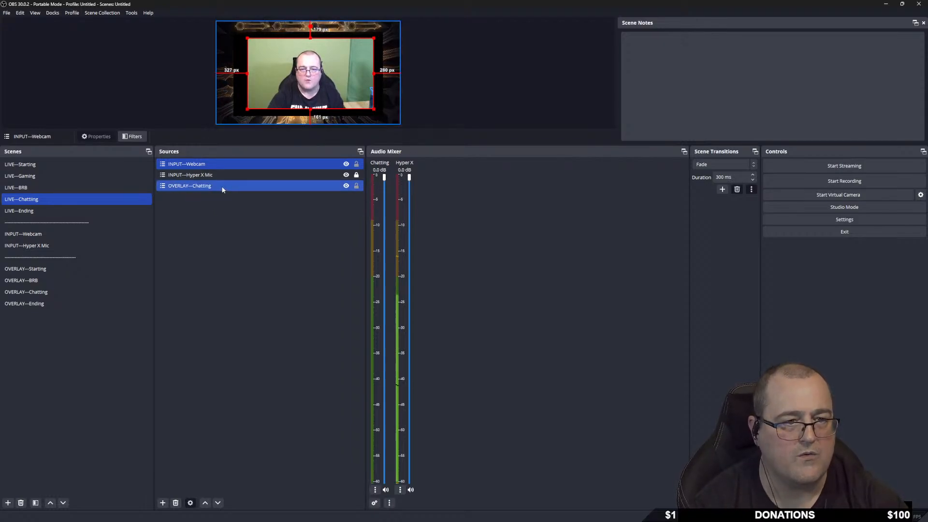
{"action": "left_click", "coordinate": [220, 185]}
{"action": "left_click_drag", "start_coordinate": [217, 184], "coordinate": [214, 168]}
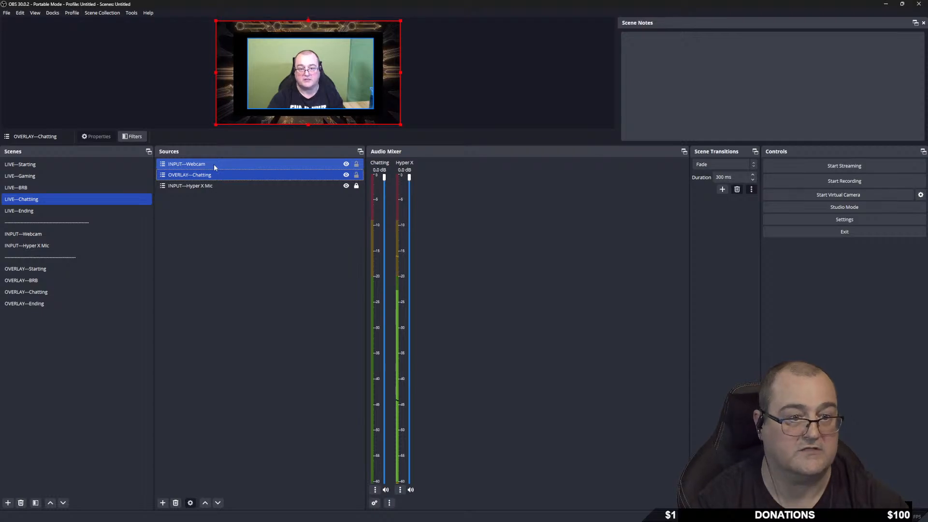
{"action": "left_click", "coordinate": [215, 174]}
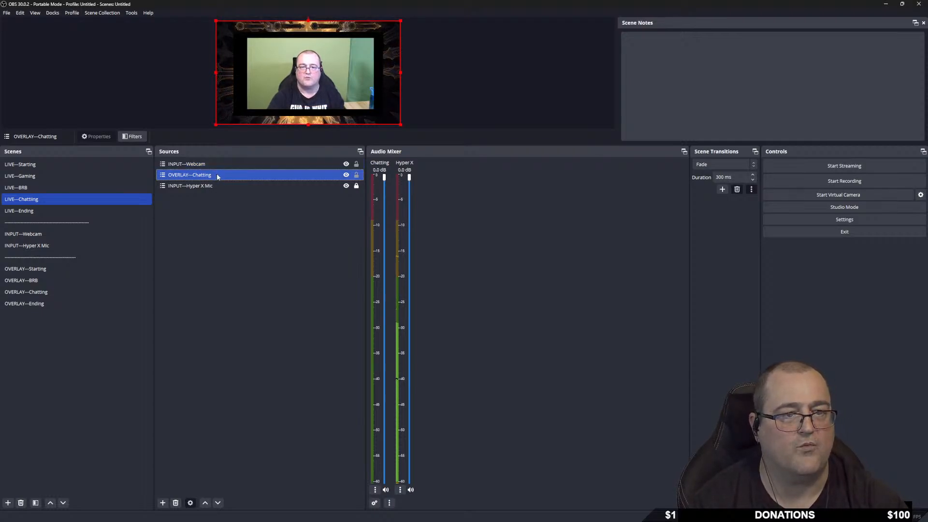
{"action": "mouse_move", "coordinate": [215, 174]}
{"action": "left_mouse_down"}
{"action": "mouse_move", "coordinate": [218, 159]}
{"action": "mouse_move", "coordinate": [211, 183]}
{"action": "left_mouse_up"}
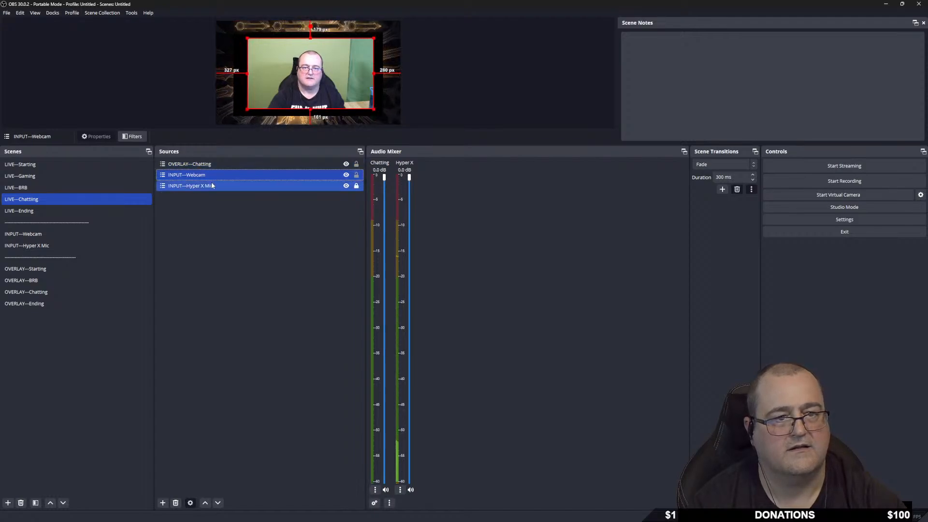
Shuffle the selection between mic, webcam and overlay, ending on the webcam.
{"action": "left_click", "coordinate": [204, 187], "text": "ctrl"}
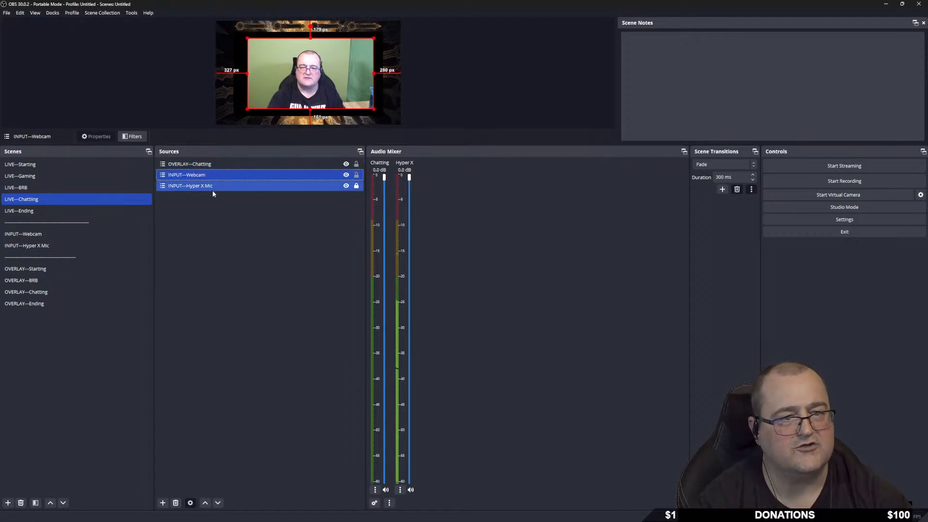
{"action": "left_click", "coordinate": [229, 186], "text": "ctrl"}
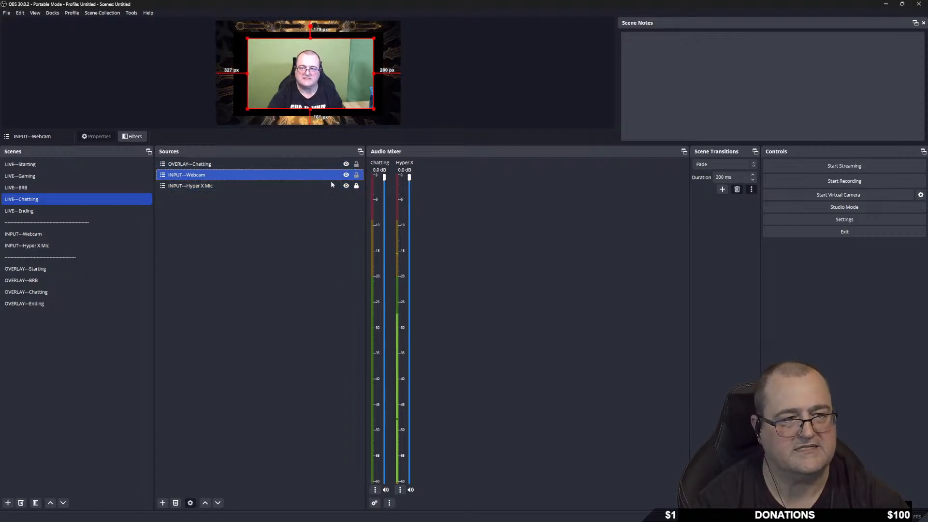
{"action": "left_click", "coordinate": [213, 187], "text": "ctrl"}
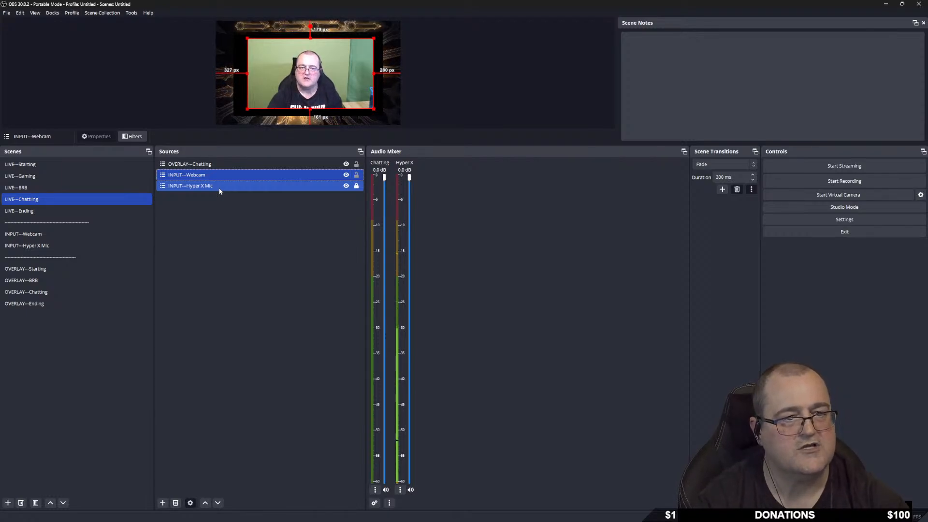
{"action": "left_click", "coordinate": [230, 175]}
{"action": "left_click", "coordinate": [233, 164], "text": "ctrl"}
{"action": "left_click", "coordinate": [234, 165]}
{"action": "left_click", "coordinate": [228, 175], "text": "ctrl"}
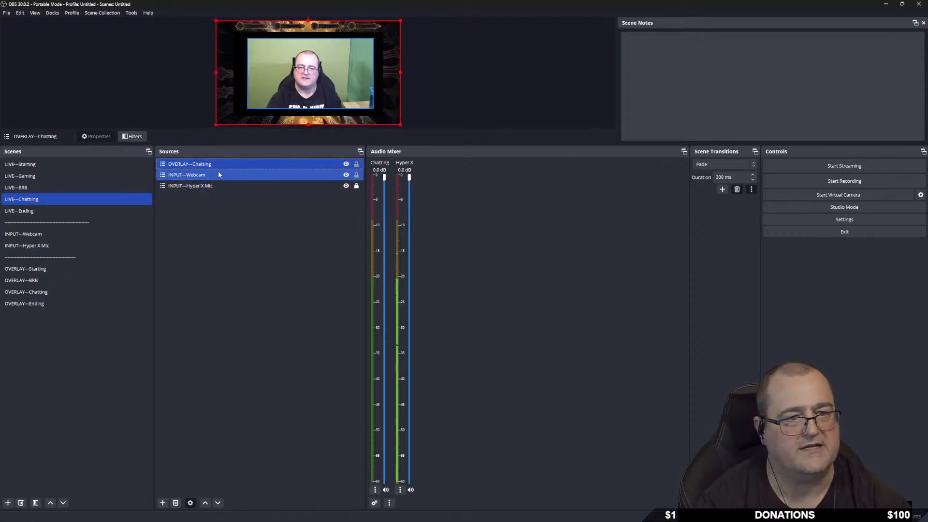
Resize the webcam by dragging its bottom-right and top-left corners.
{"action": "left_click", "coordinate": [228, 175]}
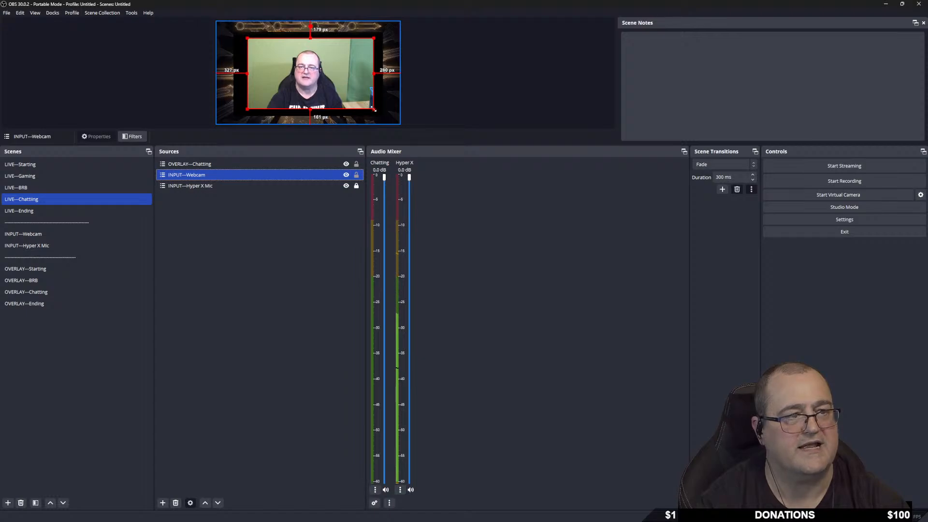
{"action": "left_click_drag", "start_coordinate": [374, 110], "coordinate": [384, 124]}
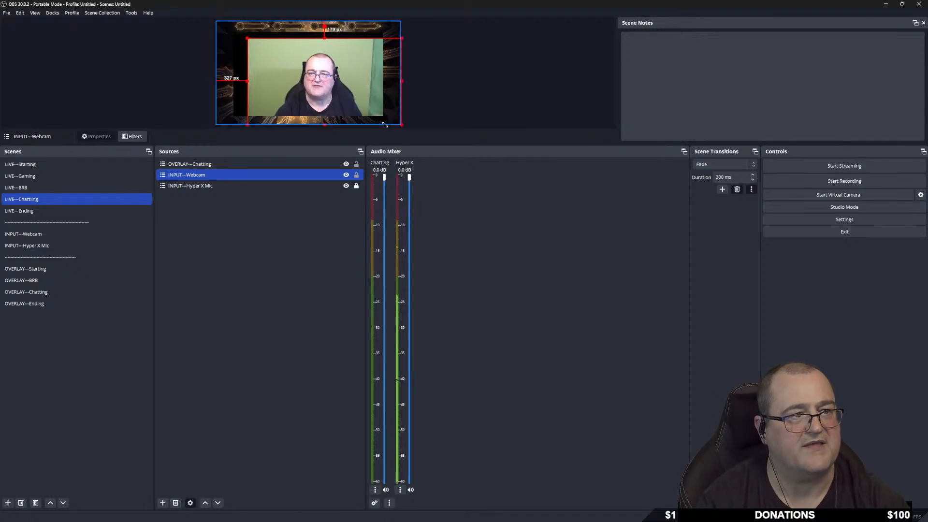
{"action": "left_click_drag", "start_coordinate": [246, 38], "coordinate": [216, 20]}
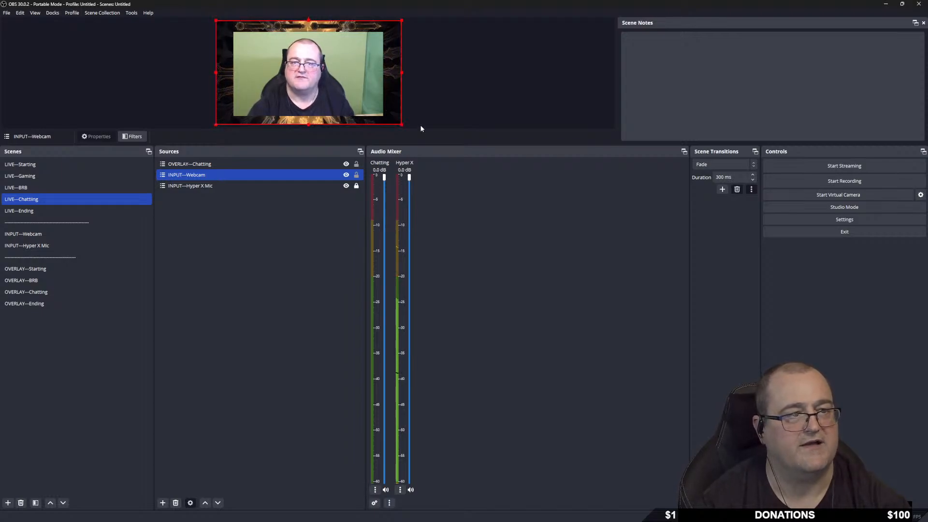
{"action": "left_click_drag", "start_coordinate": [401, 124], "coordinate": [386, 118]}
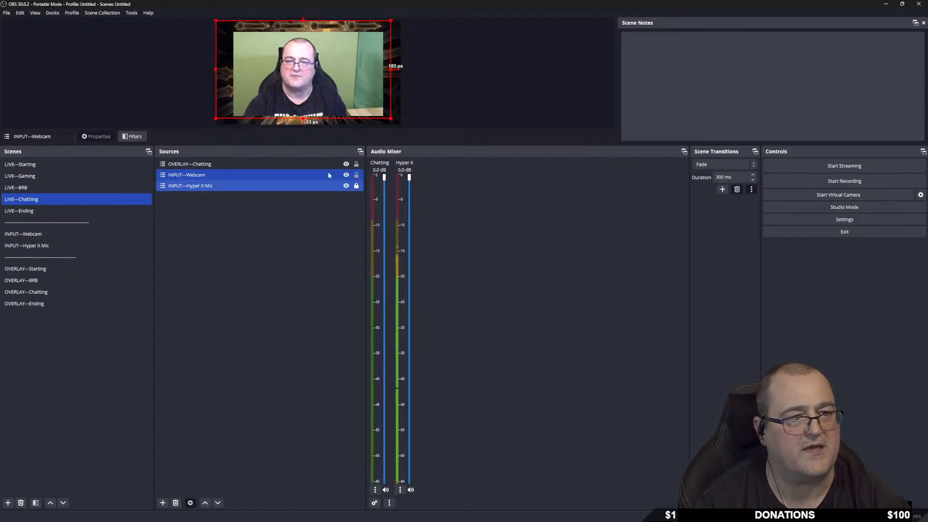
Lock the chatting overlay, then shrink and shift the webcam to centre it in the frame.
{"action": "left_click", "coordinate": [361, 165], "text": "ctrl"}
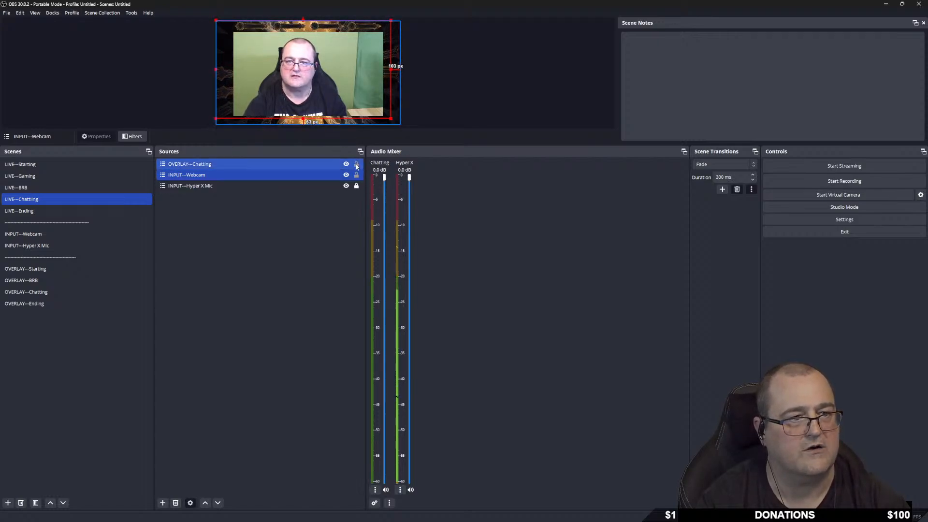
{"action": "left_click", "coordinate": [356, 165]}
{"action": "left_click_drag", "start_coordinate": [215, 20], "coordinate": [229, 32]}
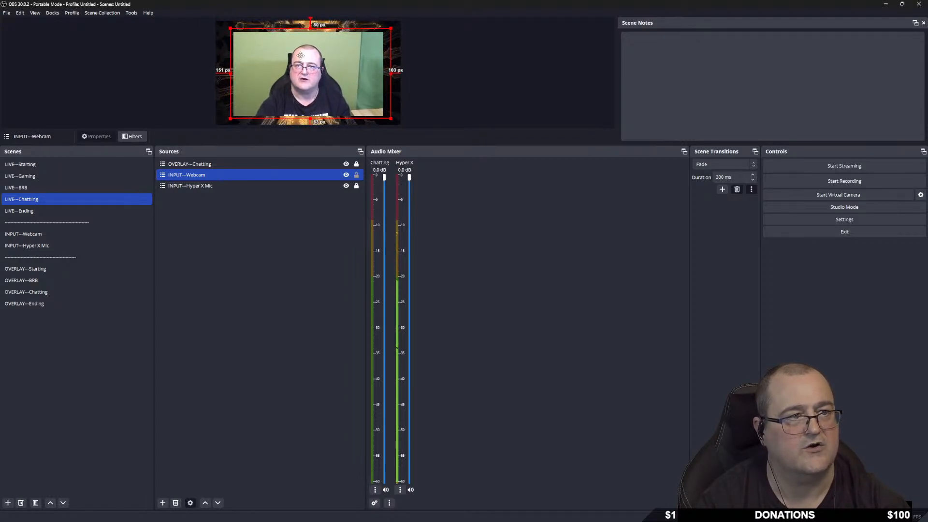
{"action": "mouse_move", "coordinate": [300, 54]}
{"action": "left_mouse_down"}
{"action": "mouse_move", "coordinate": [326, 55]}
{"action": "mouse_move", "coordinate": [313, 41]}
{"action": "mouse_move", "coordinate": [261, 44]}
{"action": "mouse_move", "coordinate": [348, 43]}
{"action": "mouse_move", "coordinate": [286, 42]}
{"action": "mouse_move", "coordinate": [298, 58]}
{"action": "left_mouse_up"}
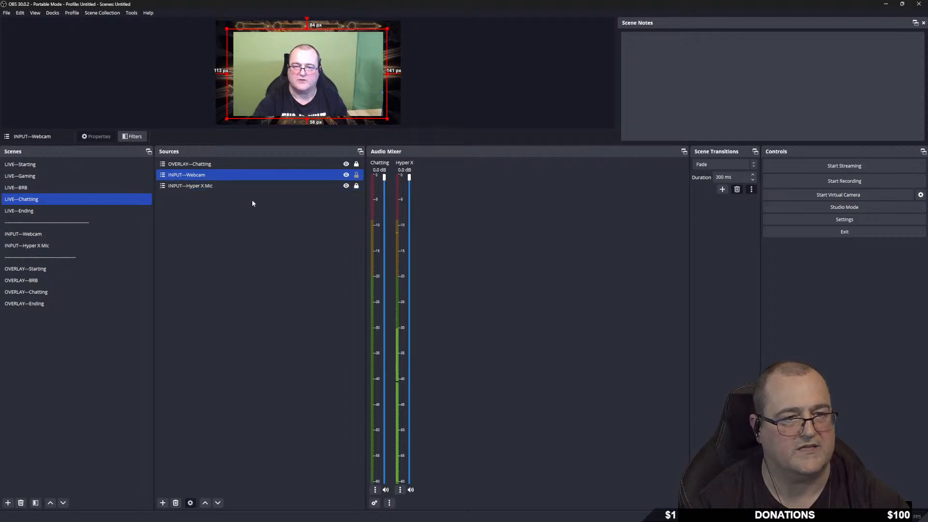
Select the overlay and mic sources, then move to the OVERLAY—Ending scene.
{"action": "left_click", "coordinate": [226, 166]}
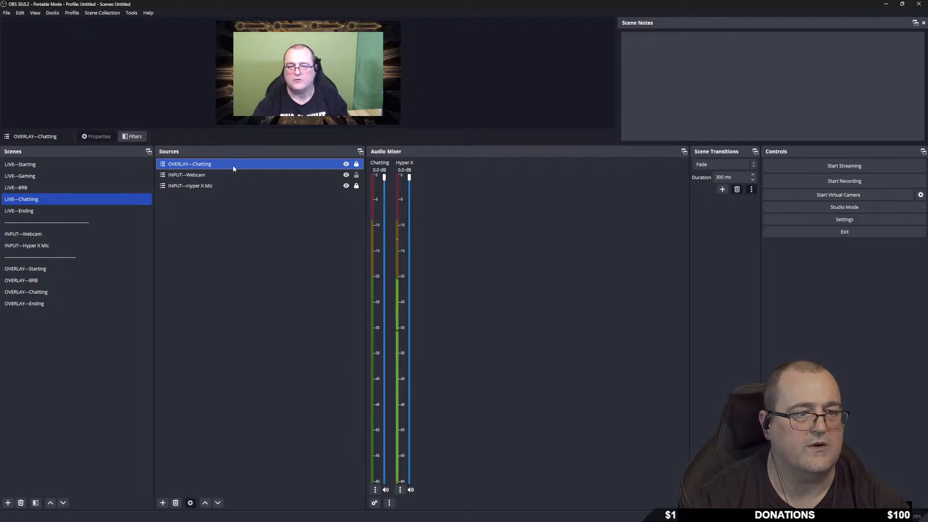
{"action": "left_click", "coordinate": [232, 188], "text": "ctrl"}
{"action": "left_click", "coordinate": [231, 189], "text": "ctrl"}
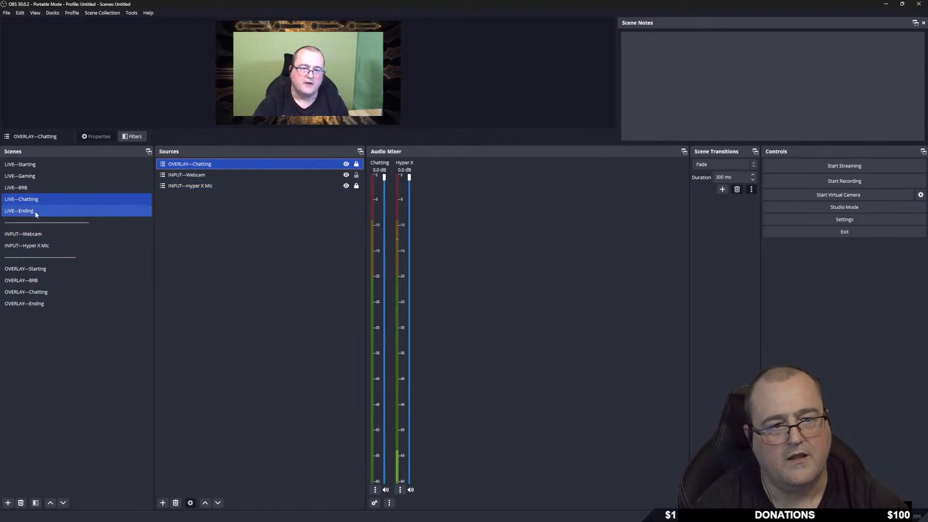
{"action": "left_click", "coordinate": [34, 303]}
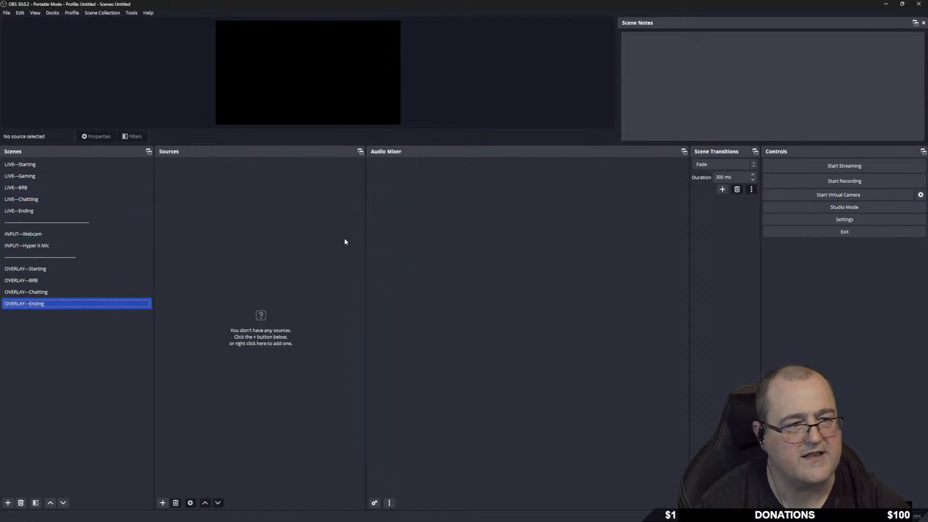
Create a media source named 'Ending' in OVERLAY—Ending, after cancelling an accidental image source.
{"action": "right_click", "coordinate": [183, 190]}
{"action": "mouse_move", "coordinate": [191, 193]}
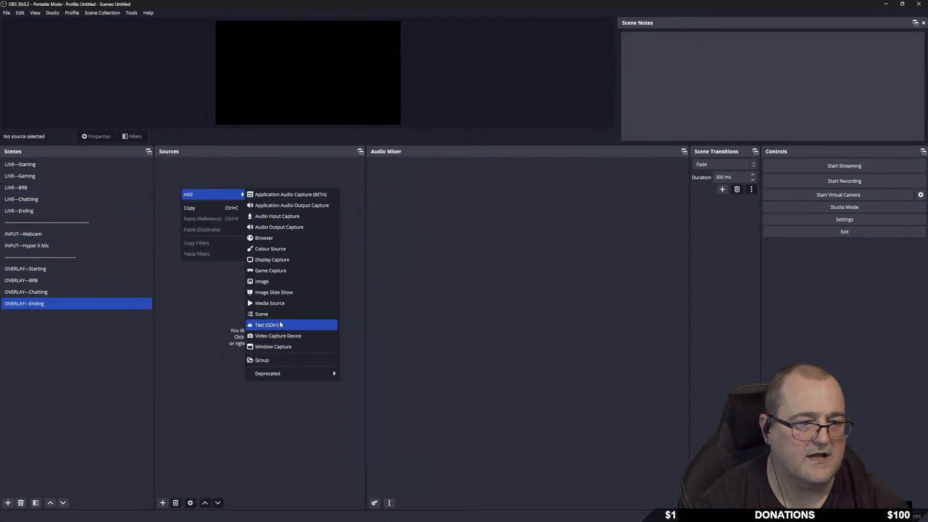
{"action": "left_click", "coordinate": [279, 282]}
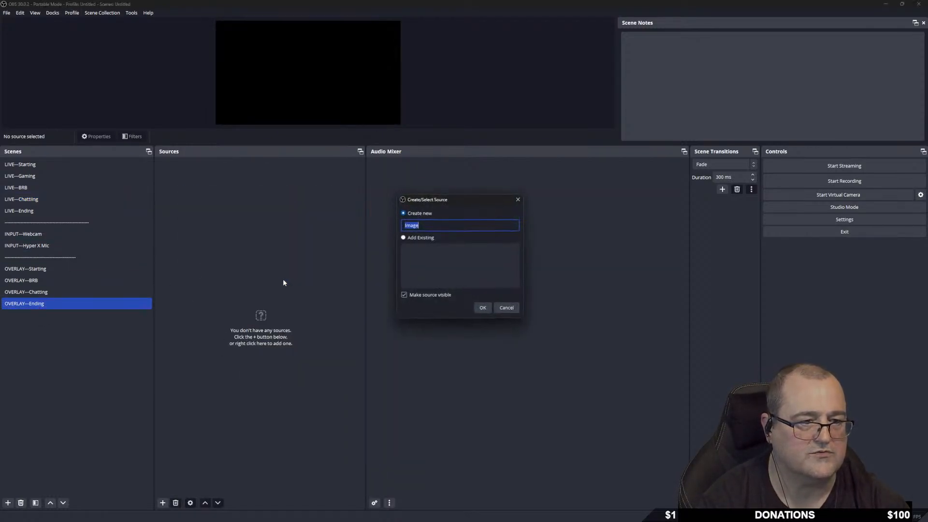
{"action": "left_click", "coordinate": [518, 199]}
{"action": "right_click", "coordinate": [269, 196]}
{"action": "mouse_move", "coordinate": [277, 202]}
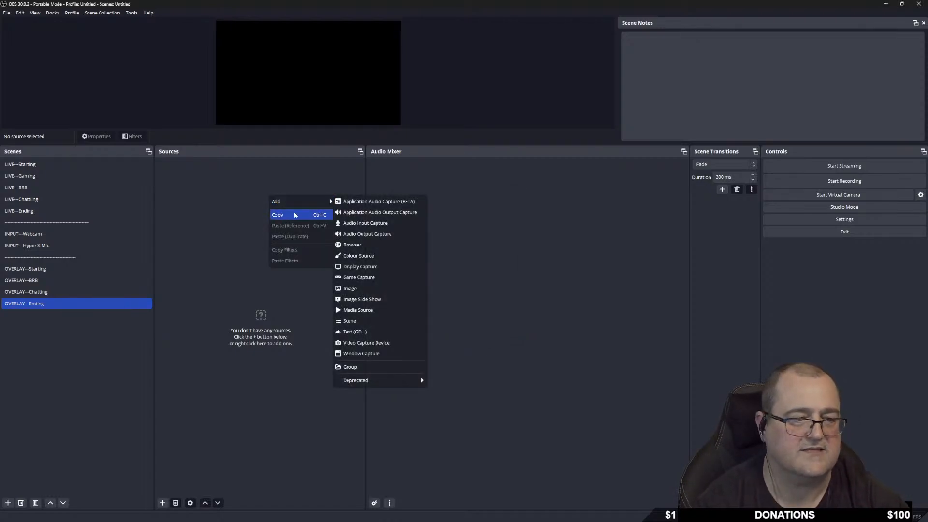
{"action": "left_click", "coordinate": [373, 314]}
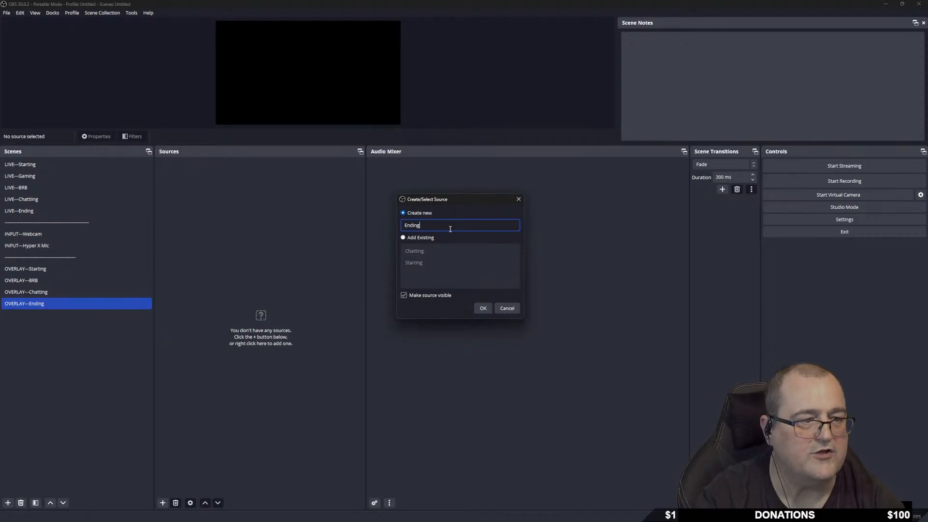
{"action": "type", "text": "Ending"}
{"action": "key", "text": "Return"}
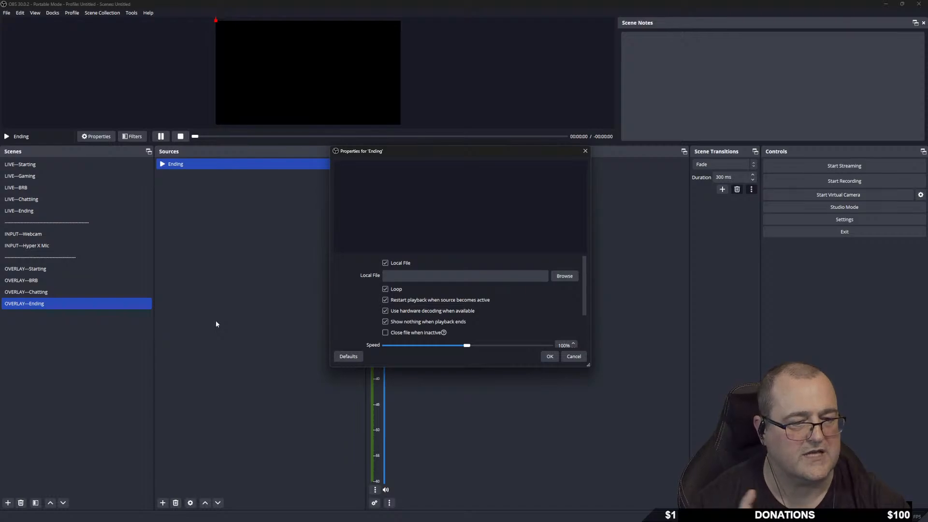
Set the Ending source's file to Scenes\Ending.webm and save.
{"action": "left_click", "coordinate": [564, 275]}
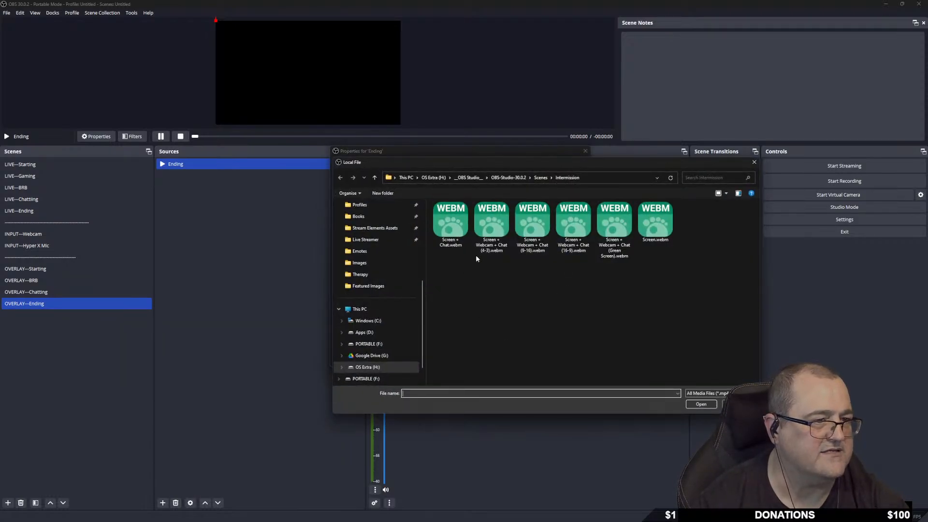
{"action": "left_click", "coordinate": [540, 178]}
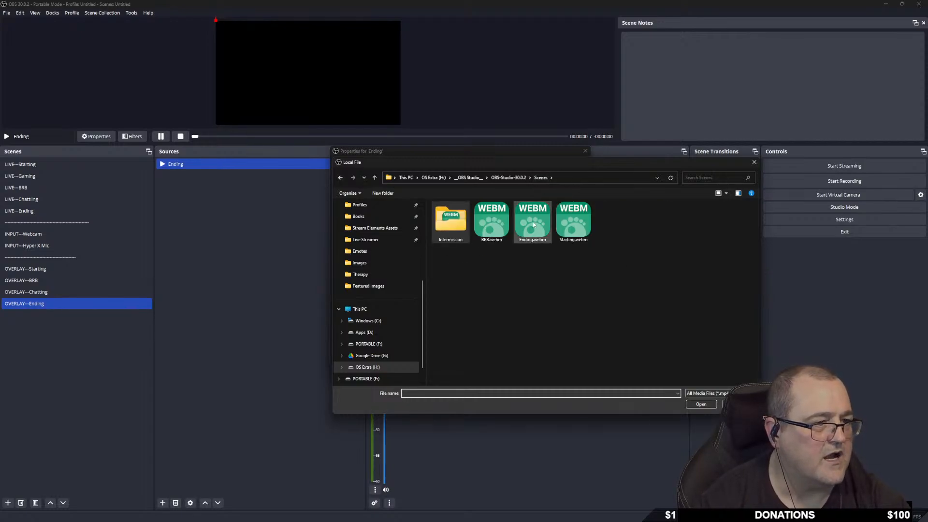
{"action": "double_click", "coordinate": [532, 222]}
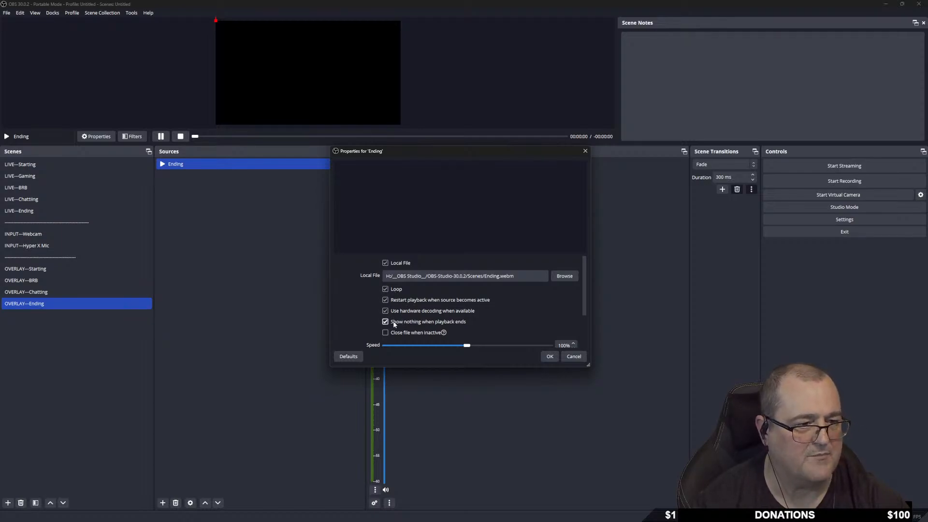
{"action": "left_click", "coordinate": [550, 356]}
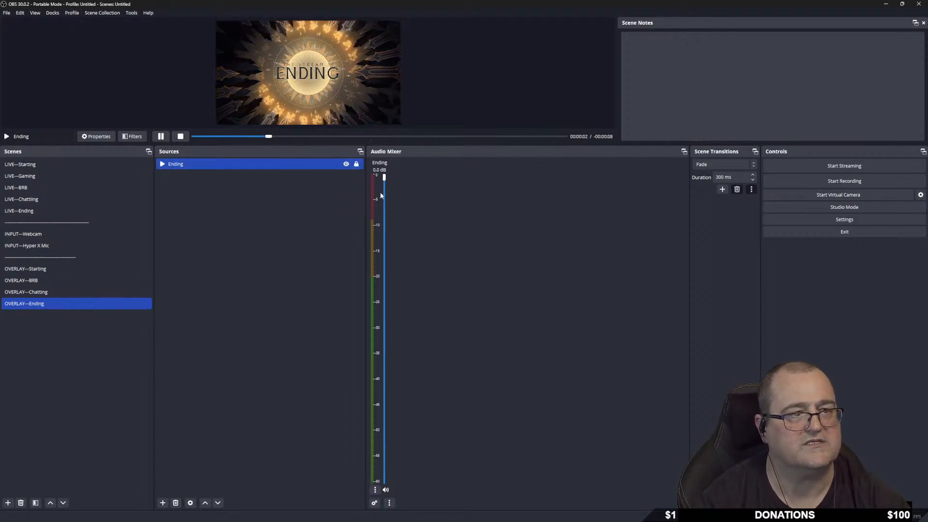
Show LIVE—Ending with its Hyper X Mic source selected, then bring up Settings.
{"action": "left_click", "coordinate": [39, 211]}
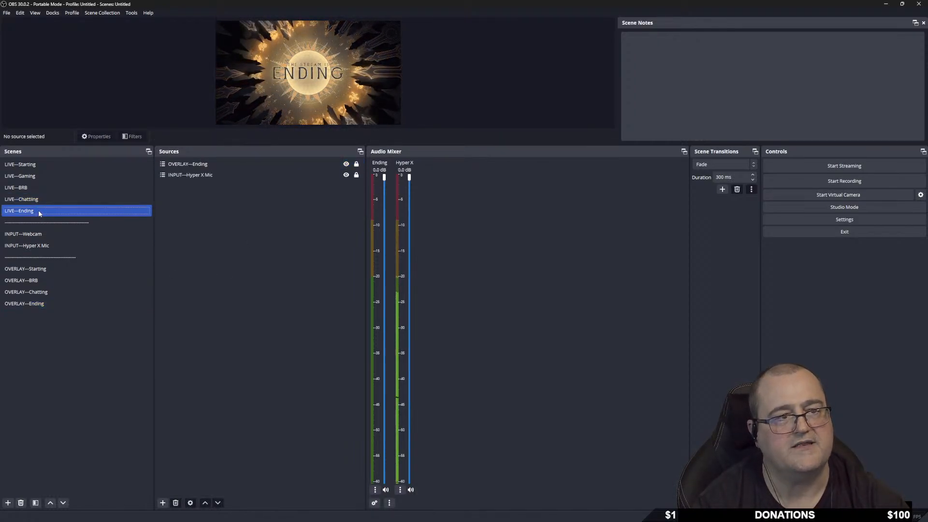
{"action": "left_click", "coordinate": [225, 176]}
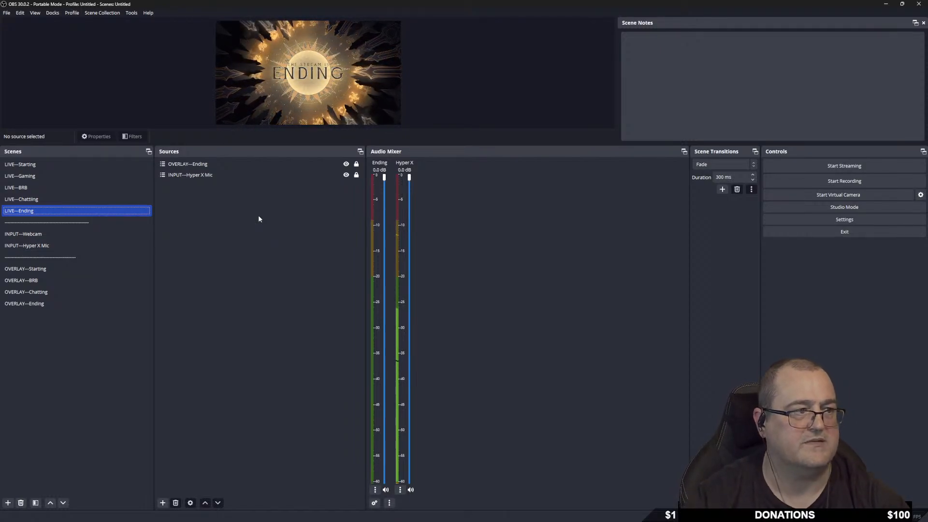
{"action": "left_click", "coordinate": [825, 221]}
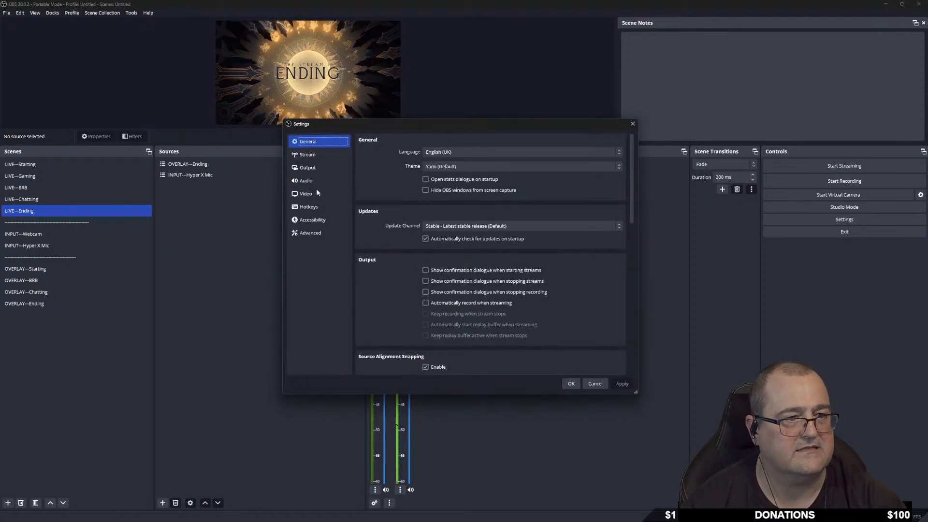
Set the base canvas to 2560x1440, keep Lanczos downscaling, apply and close Settings.
{"action": "left_click", "coordinate": [307, 168]}
{"action": "left_click", "coordinate": [309, 194]}
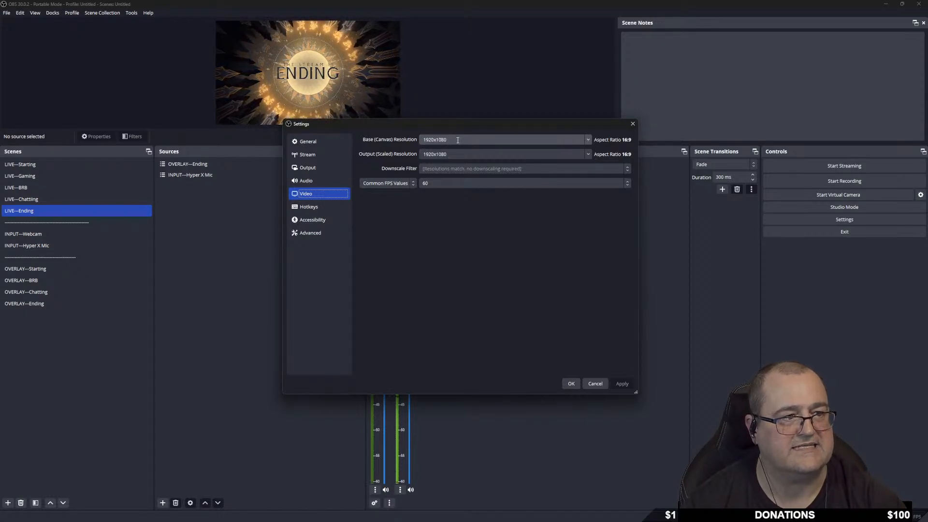
{"action": "left_click", "coordinate": [587, 140]}
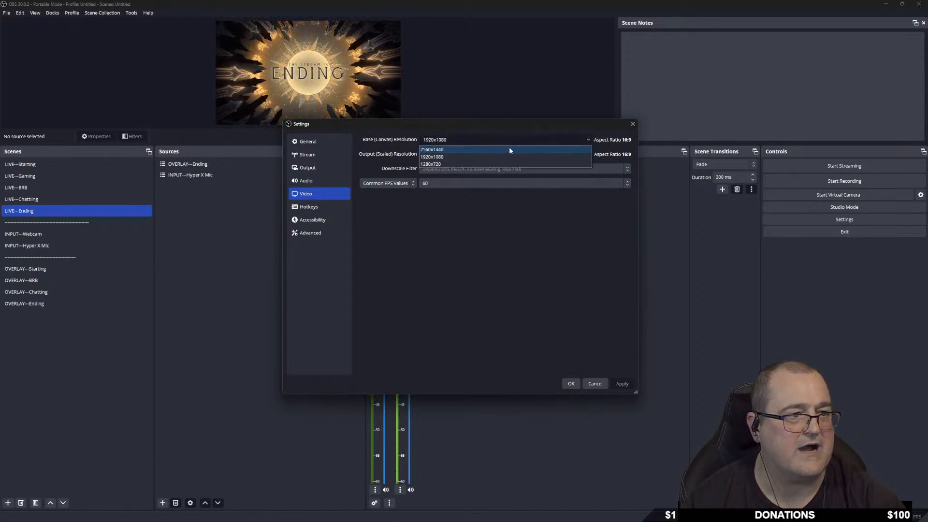
{"action": "left_click", "coordinate": [460, 149]}
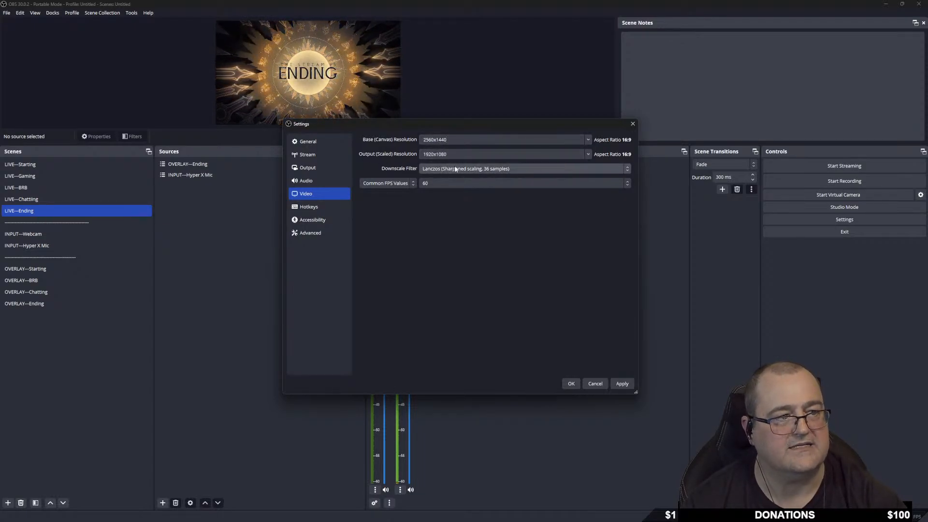
{"action": "left_click", "coordinate": [534, 168]}
{"action": "left_click", "coordinate": [534, 168]}
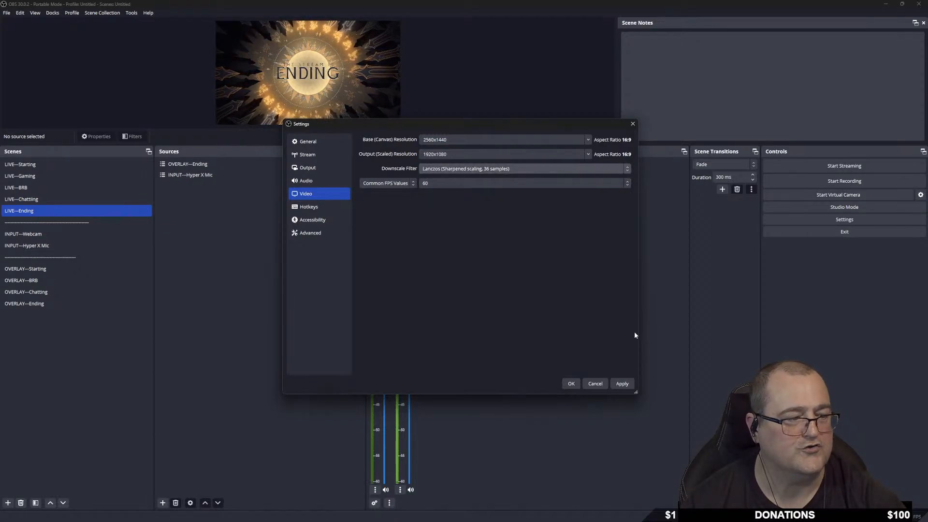
{"action": "left_click", "coordinate": [621, 383]}
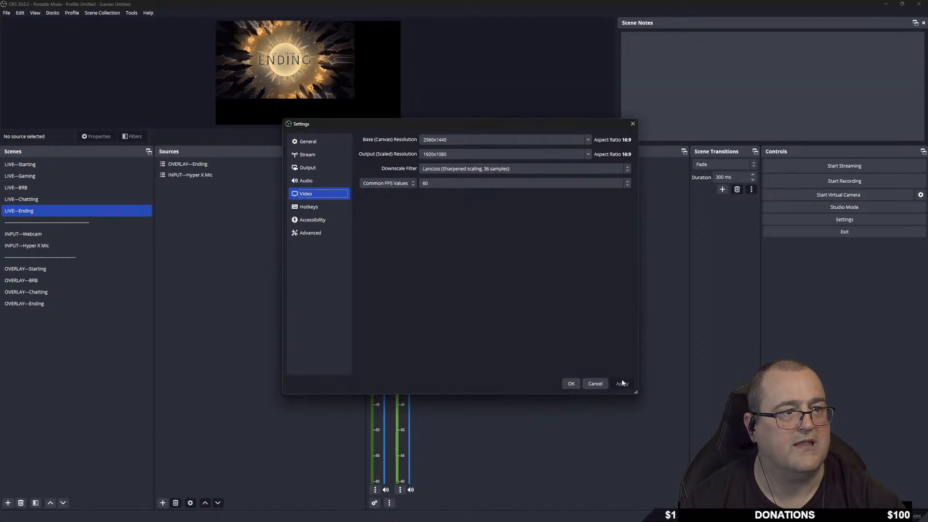
{"action": "left_click", "coordinate": [571, 383]}
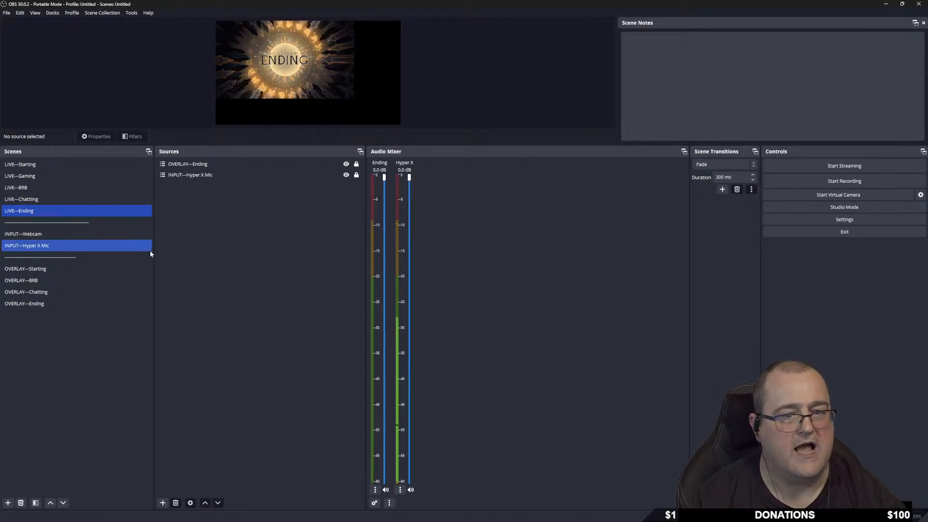
{"action": "left_click", "coordinate": [48, 269]}
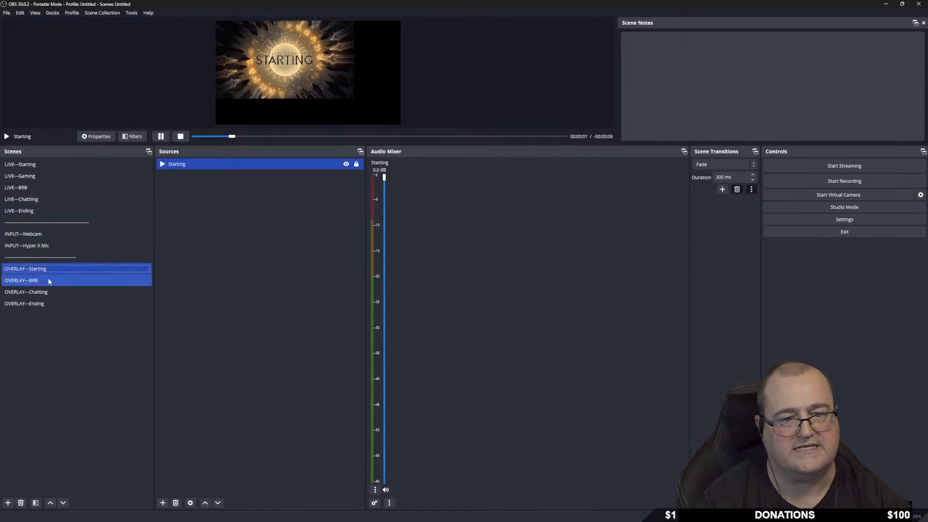
{"action": "left_click", "coordinate": [49, 281]}
{"action": "left_click", "coordinate": [51, 292]}
{"action": "left_click", "coordinate": [53, 303]}
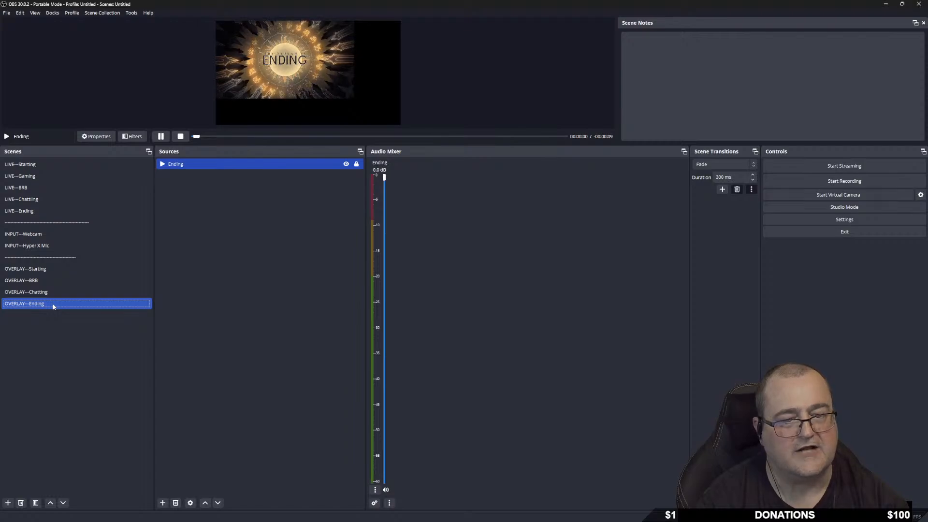
{"action": "left_click", "coordinate": [52, 293]}
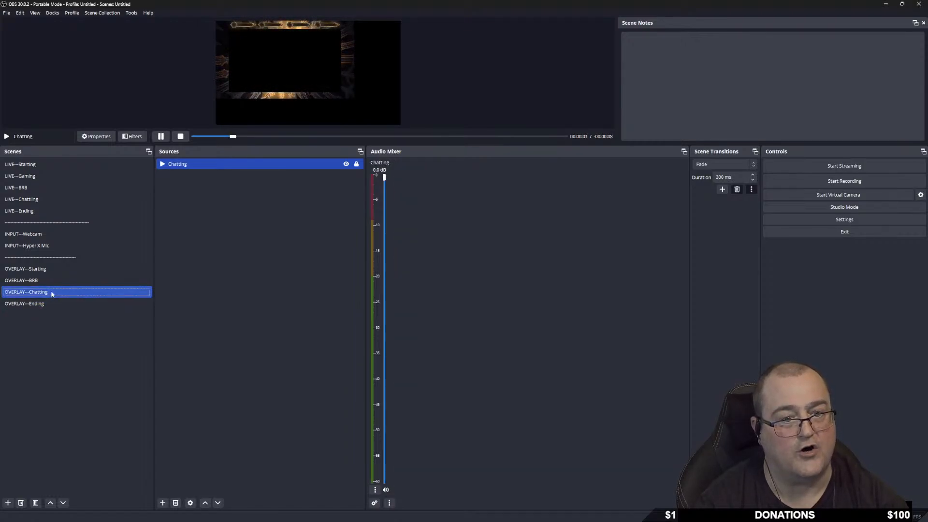
{"action": "left_click", "coordinate": [51, 281]}
{"action": "left_click", "coordinate": [53, 244]}
{"action": "left_click", "coordinate": [37, 199]}
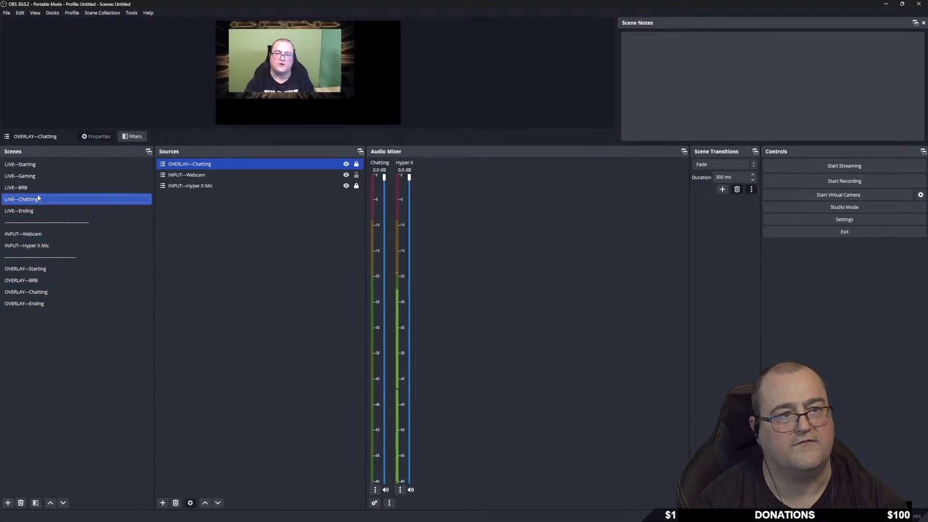
{"action": "left_click", "coordinate": [37, 188]}
{"action": "left_click", "coordinate": [45, 175]}
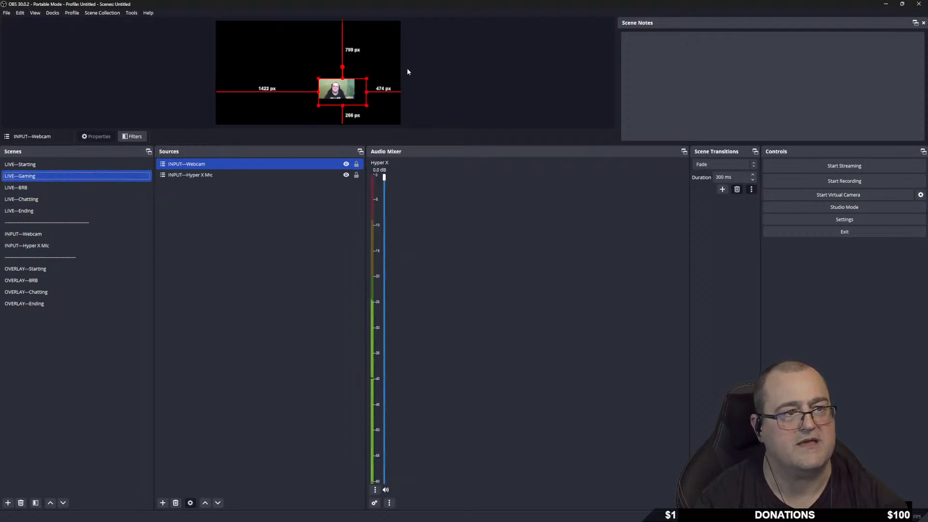
{"action": "left_click", "coordinate": [39, 164]}
{"action": "left_click", "coordinate": [41, 211]}
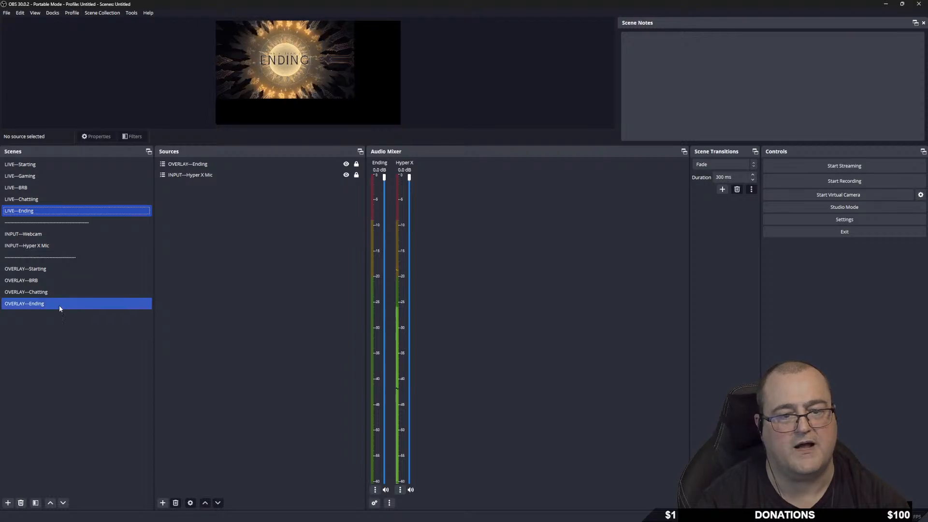
{"action": "left_click", "coordinate": [816, 219]}
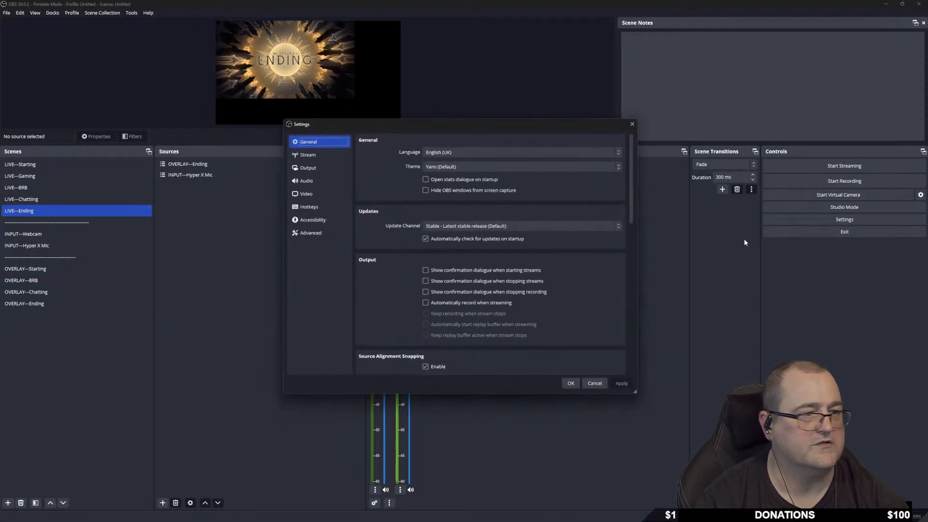
Apply a 1920x1080 canvas with a 1280x720 output resolution in the Video settings.
{"action": "left_click", "coordinate": [311, 193]}
{"action": "left_click", "coordinate": [588, 140]}
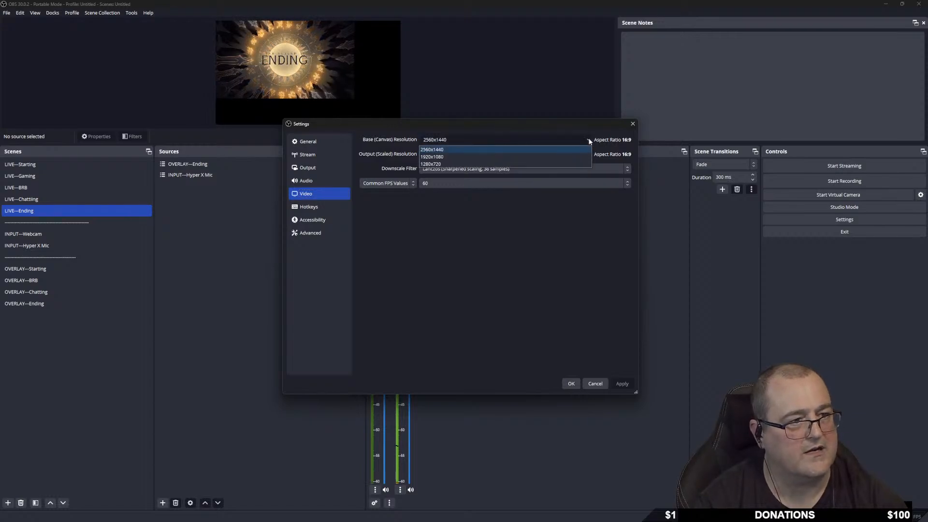
{"action": "left_click", "coordinate": [445, 155]}
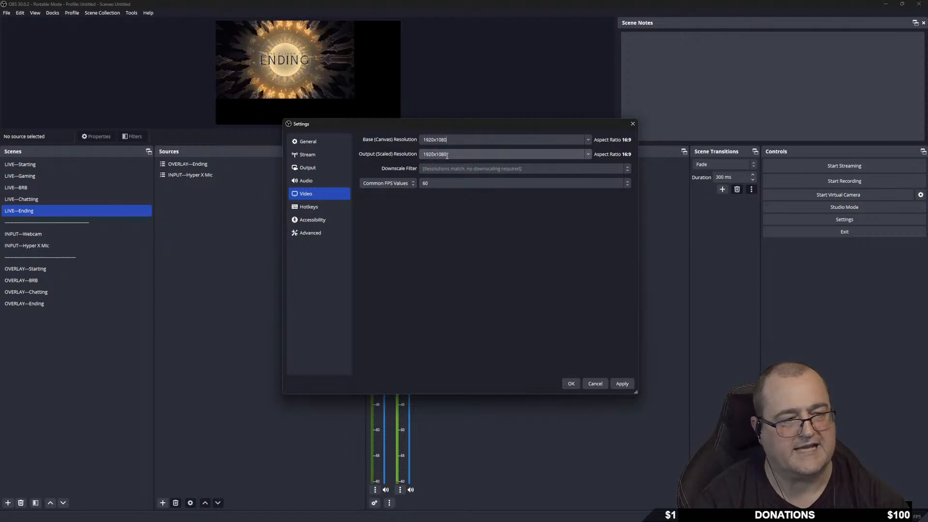
{"action": "left_click", "coordinate": [588, 154]}
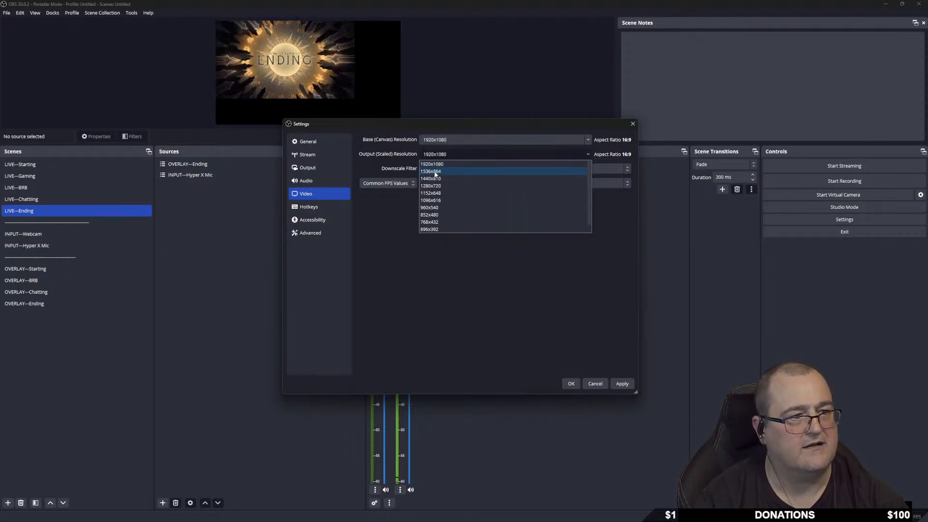
{"action": "left_click", "coordinate": [441, 187]}
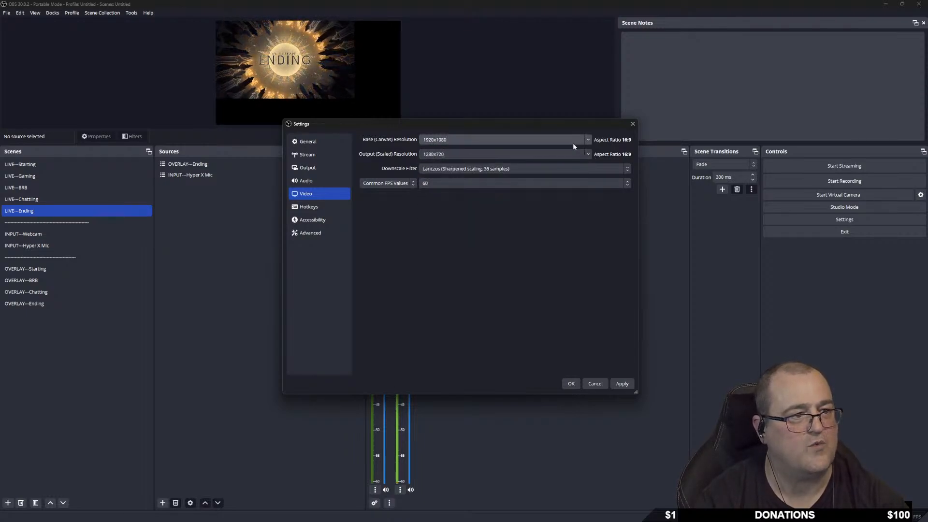
{"action": "left_click", "coordinate": [621, 383]}
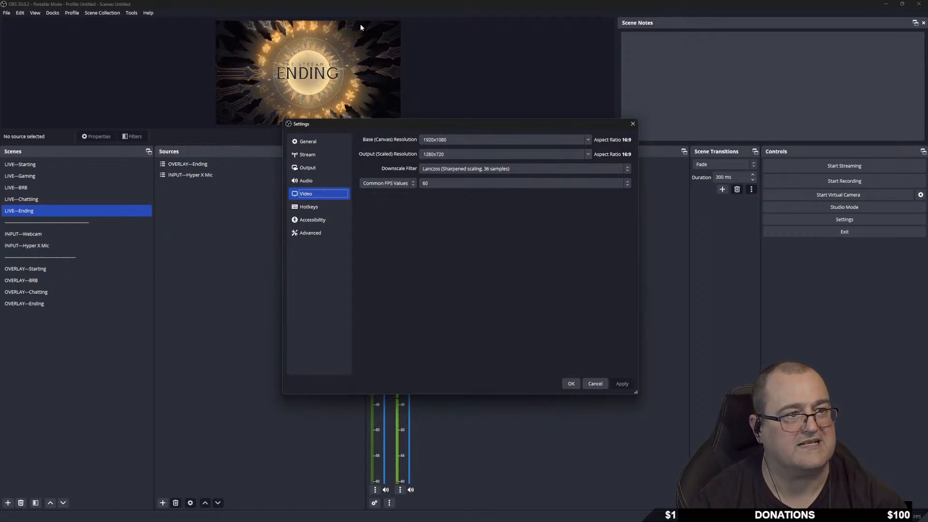
Switch the output back to 1920x1080 and the canvas to 1280x720, after trying 2560x1440.
{"action": "left_click", "coordinate": [588, 155]}
{"action": "left_click", "coordinate": [469, 164]}
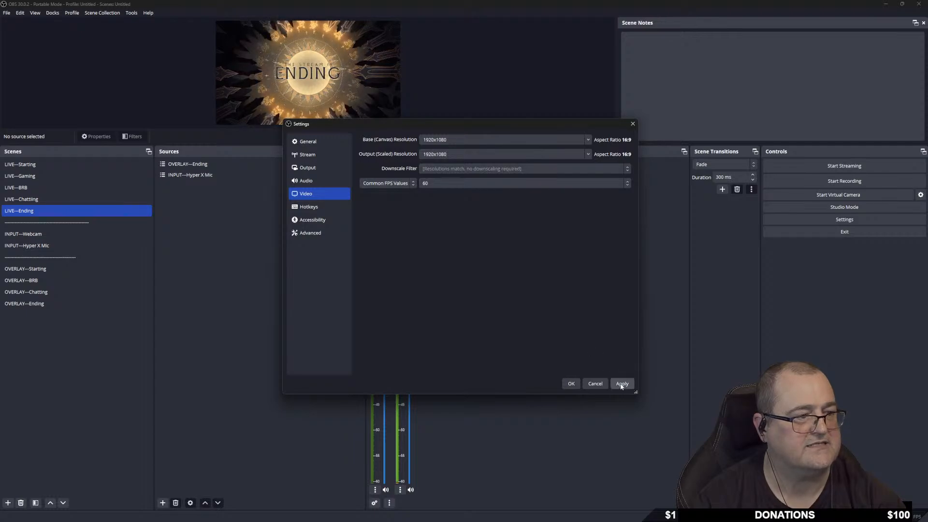
{"action": "left_click", "coordinate": [577, 140]}
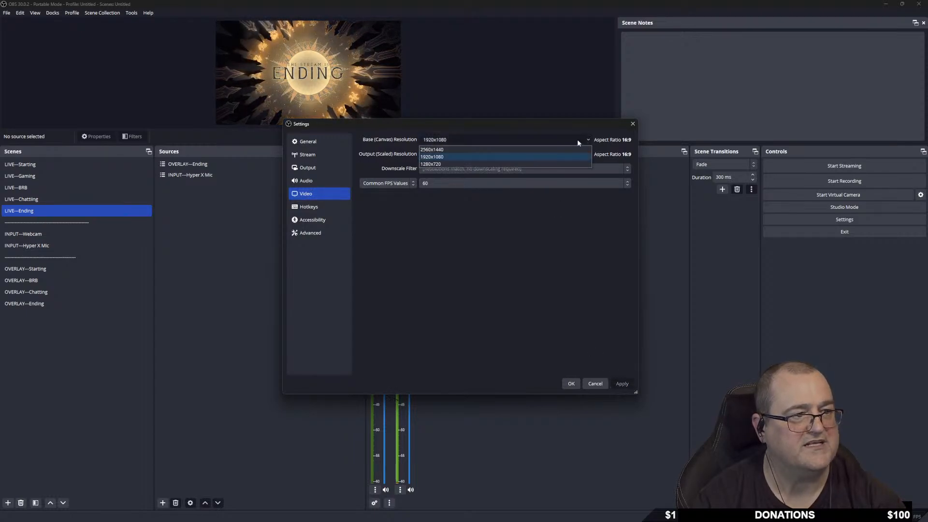
{"action": "left_click", "coordinate": [505, 150]}
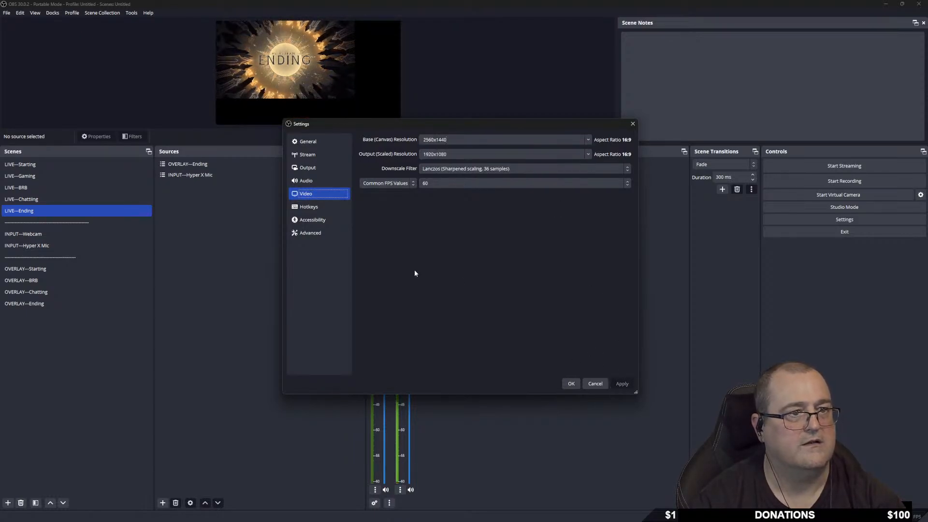
{"action": "left_click", "coordinate": [587, 140]}
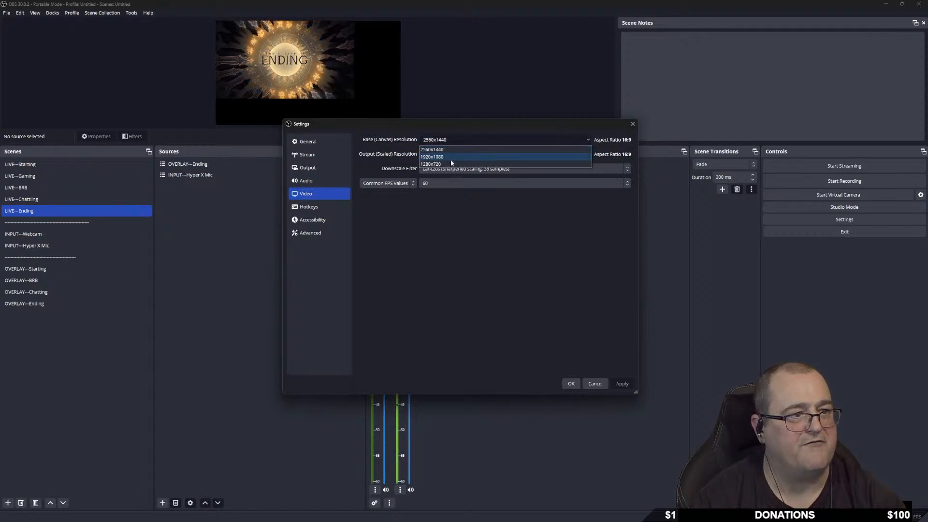
{"action": "left_click", "coordinate": [431, 164]}
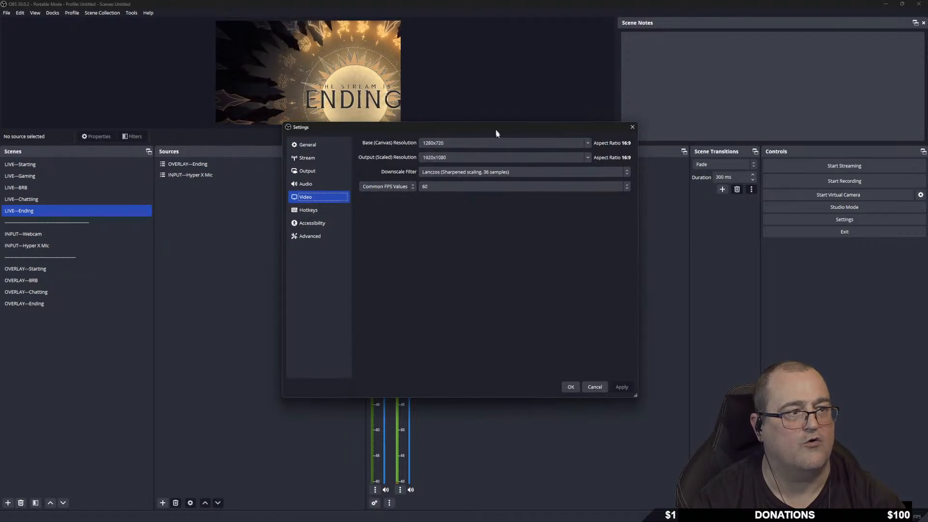
{"action": "left_click_drag", "start_coordinate": [495, 127], "coordinate": [603, 255]}
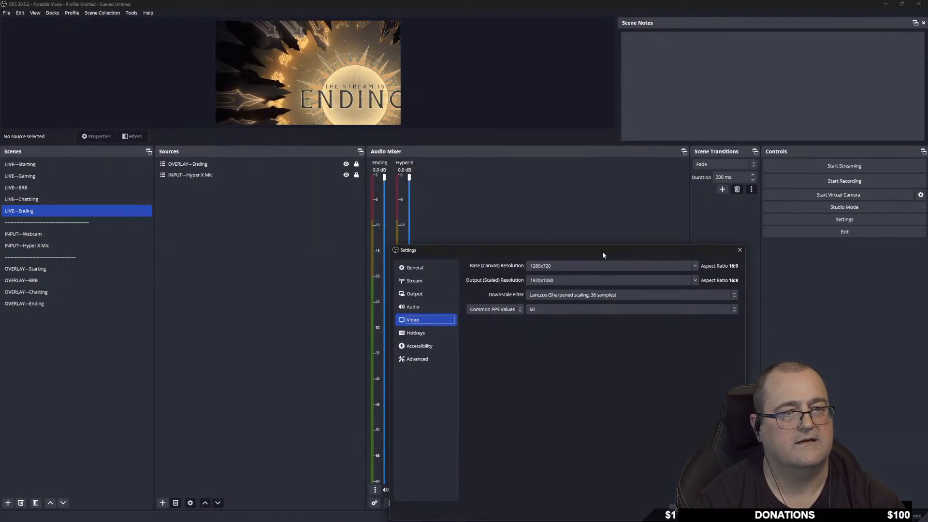
Change the canvas to 1920x1080 to match the 1920x1080 output, apply it and close Settings.
{"action": "left_click_drag", "start_coordinate": [602, 251], "coordinate": [544, 133]}
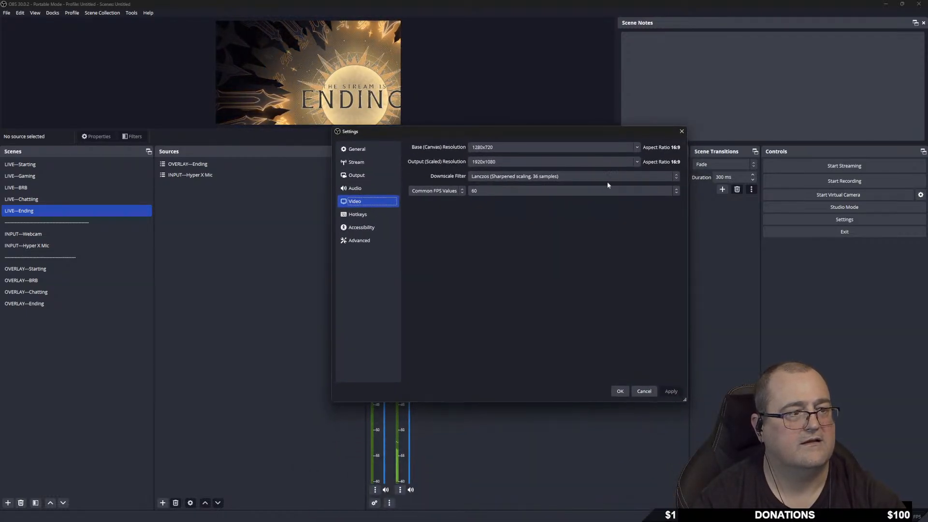
{"action": "left_click", "coordinate": [637, 147]}
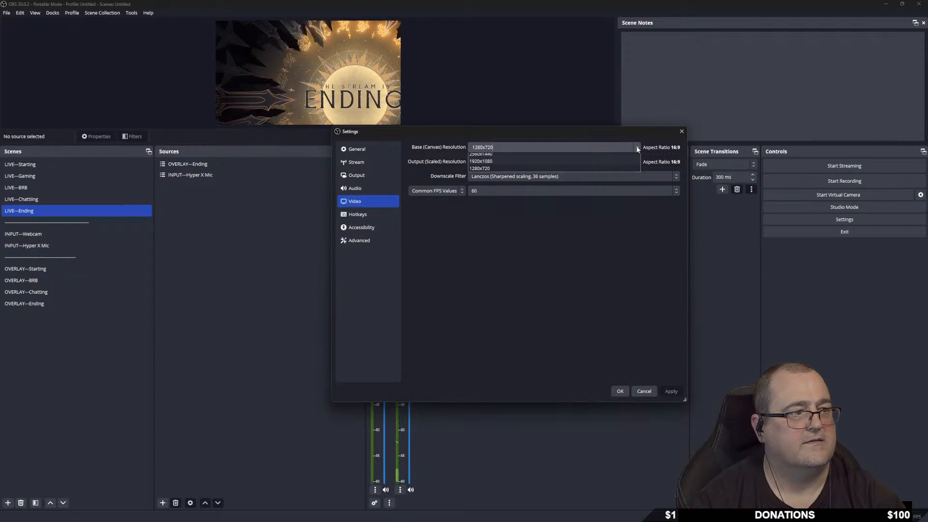
{"action": "left_click", "coordinate": [508, 161]}
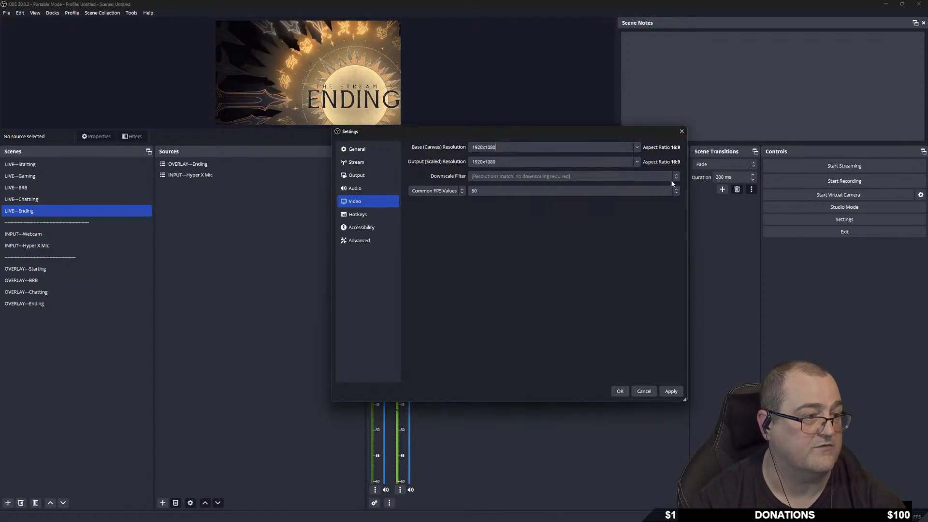
{"action": "left_click", "coordinate": [673, 392]}
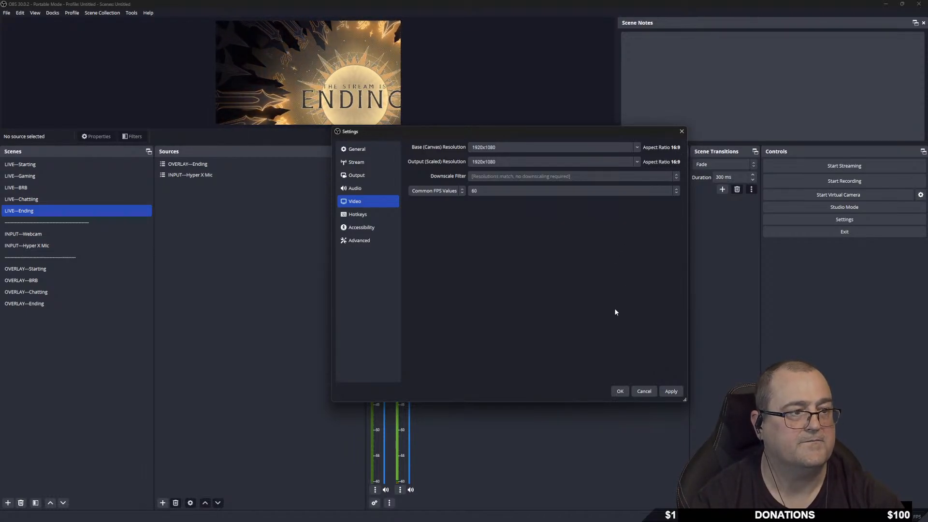
{"action": "left_click", "coordinate": [671, 391]}
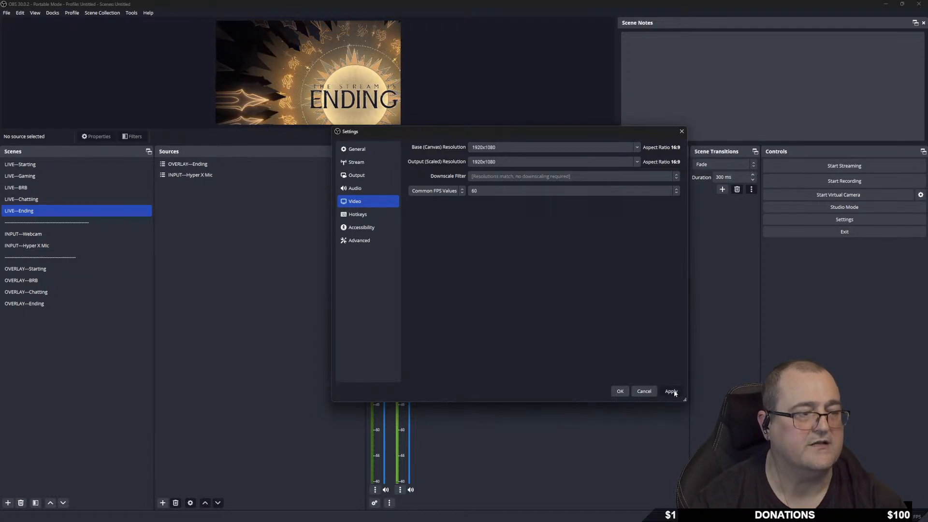
{"action": "left_click", "coordinate": [618, 391]}
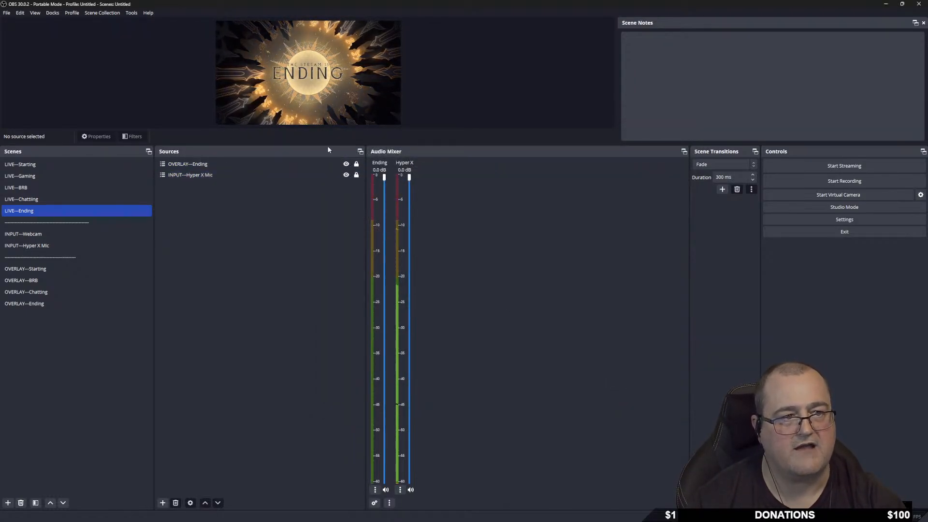
Enlarge the preview area, then dismiss the add-source menu without adding anything.
{"action": "left_click_drag", "start_coordinate": [325, 145], "coordinate": [329, 218]}
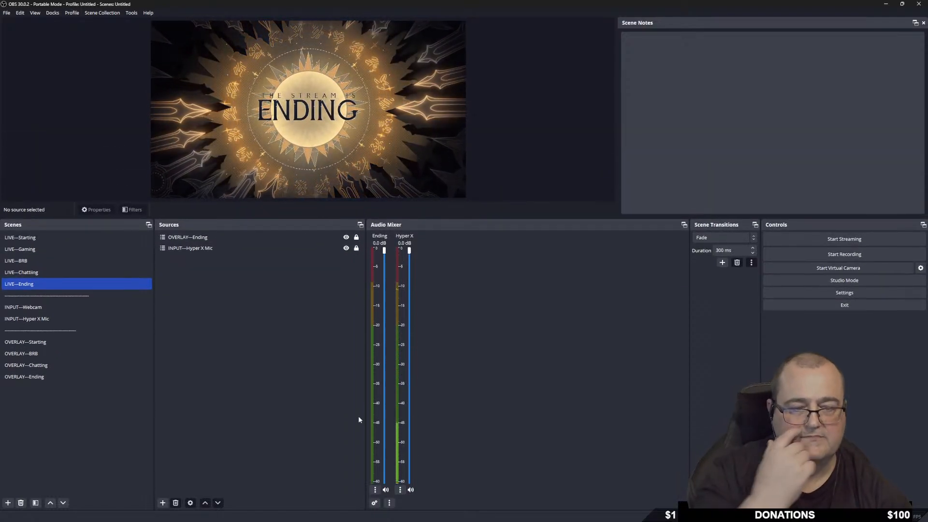
{"action": "right_click", "coordinate": [208, 320]}
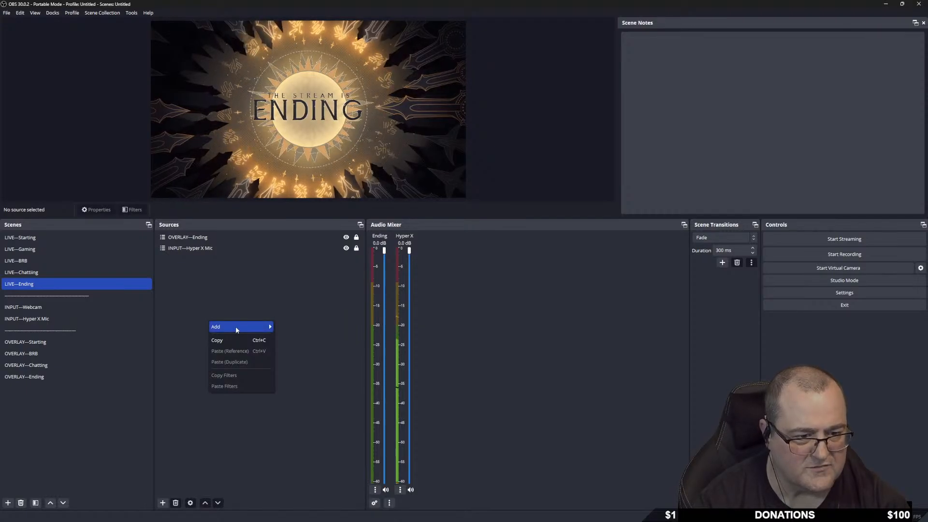
{"action": "mouse_move", "coordinate": [236, 326]}
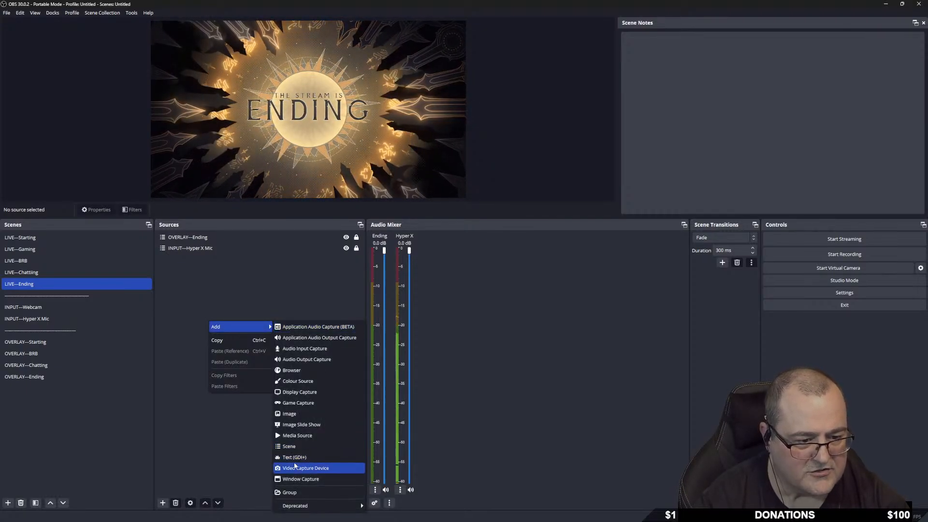
{"action": "left_click", "coordinate": [190, 293]}
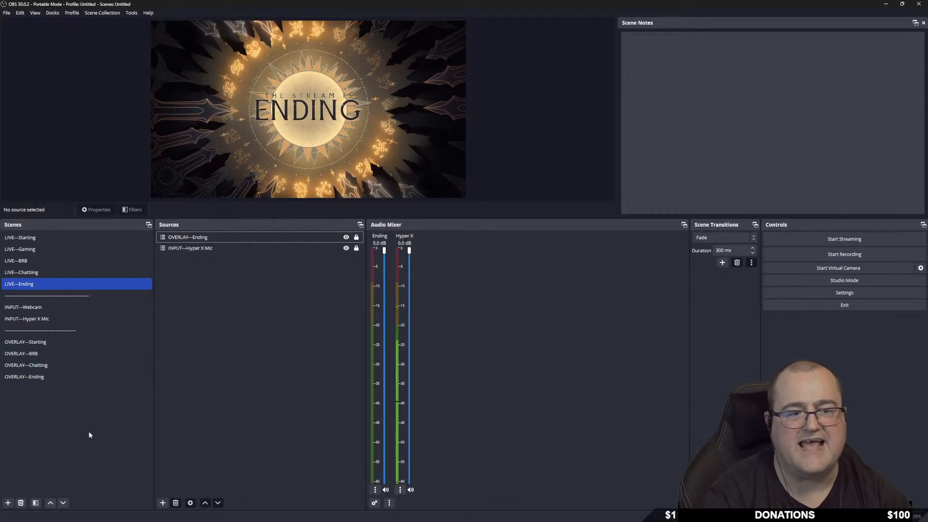
Create a scene named with a row of dashes and drag it below OVERLAY---Ending.
{"action": "right_click", "coordinate": [25, 398]}
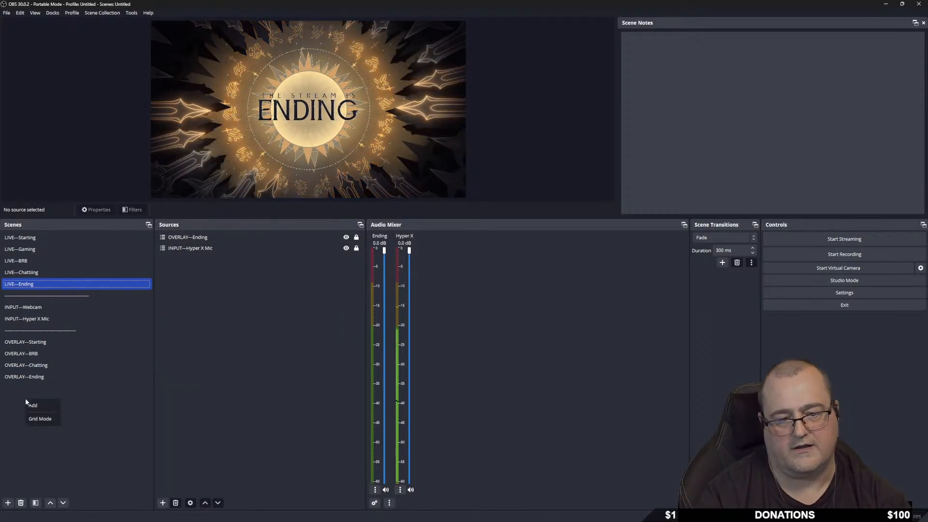
{"action": "left_click", "coordinate": [52, 404]}
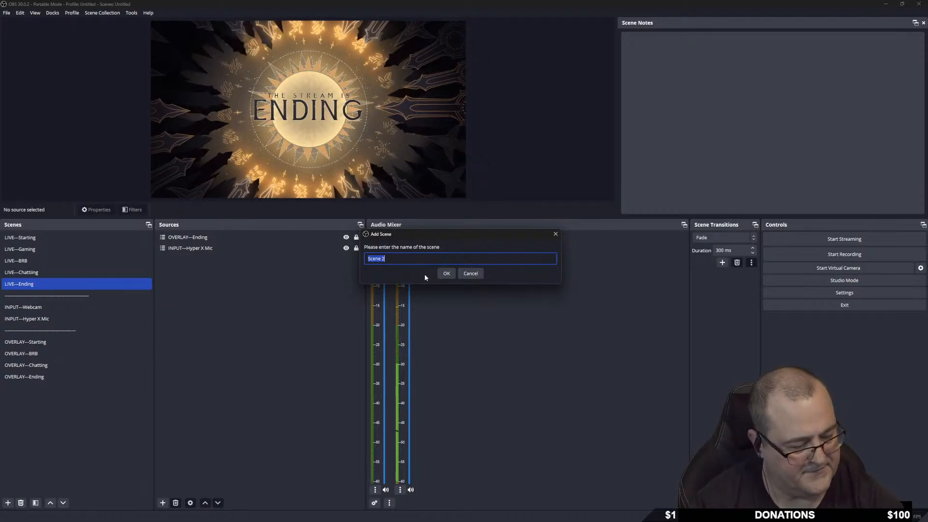
{"action": "type", "text": "--------------------------------------"}
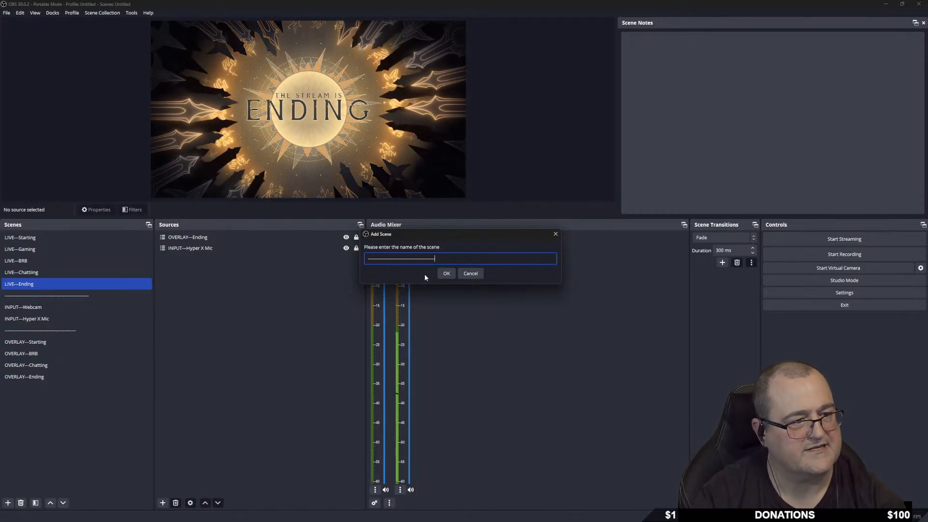
{"action": "key", "text": "Return"}
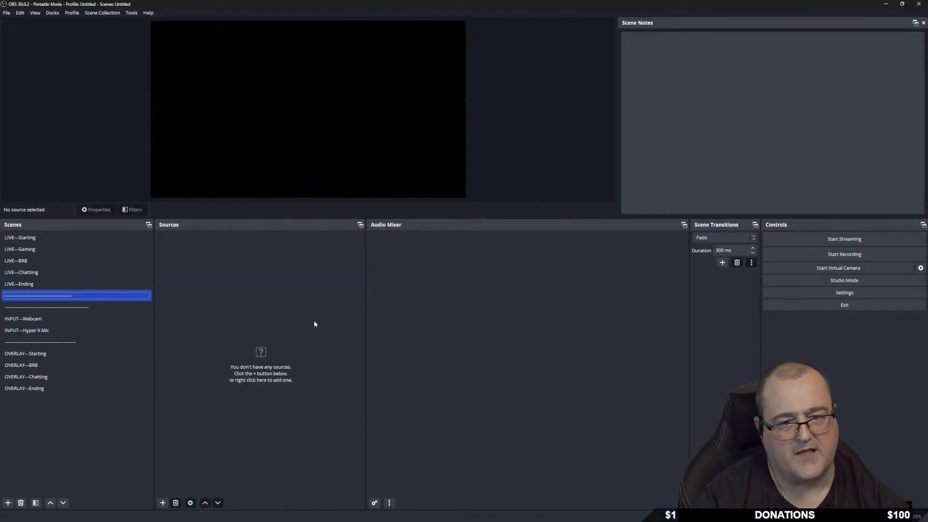
{"action": "left_click_drag", "start_coordinate": [60, 298], "coordinate": [53, 396]}
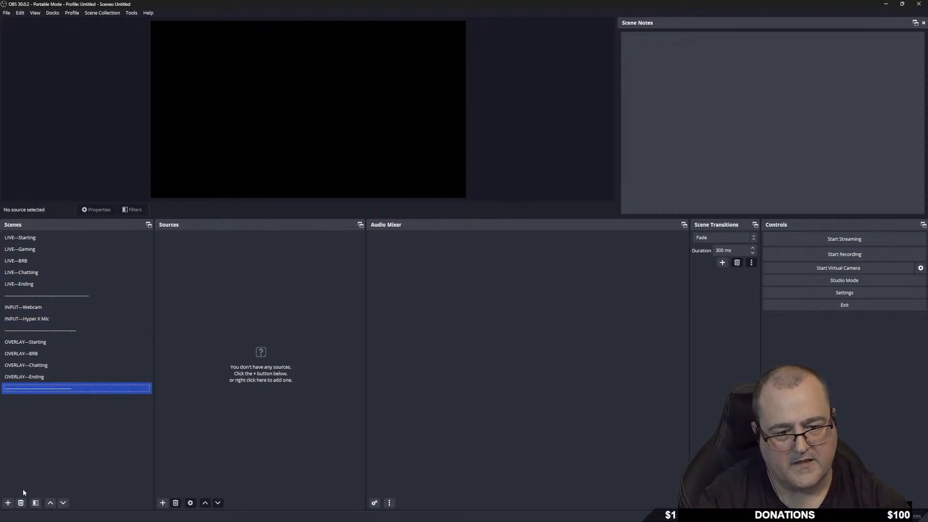
Create an empty scene named GAME---Warframe from the Scenes + button.
{"action": "left_click", "coordinate": [8, 505]}
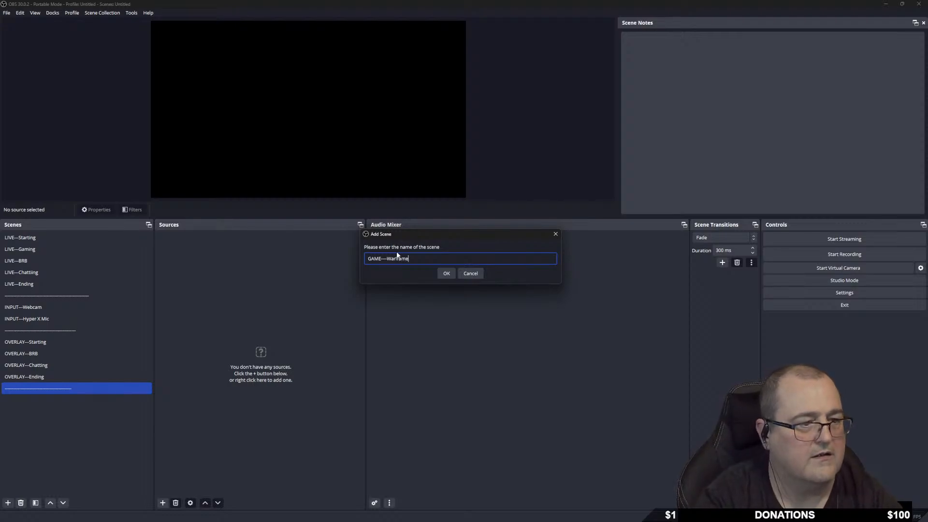
{"action": "left_click", "coordinate": [447, 274]}
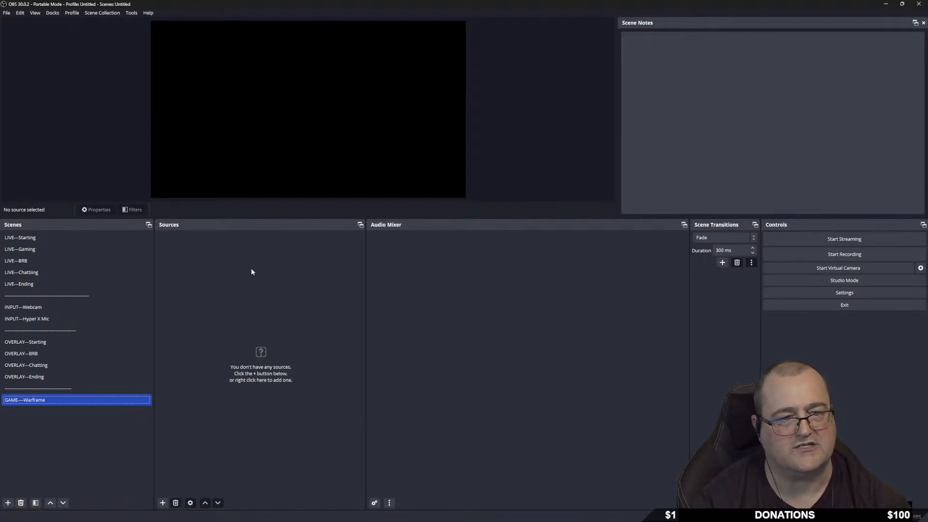
Start Warframe from the desktop Games fence and its launcher, then maximize OBS again.
{"action": "left_click_drag", "start_coordinate": [418, 5], "coordinate": [0, 208]}
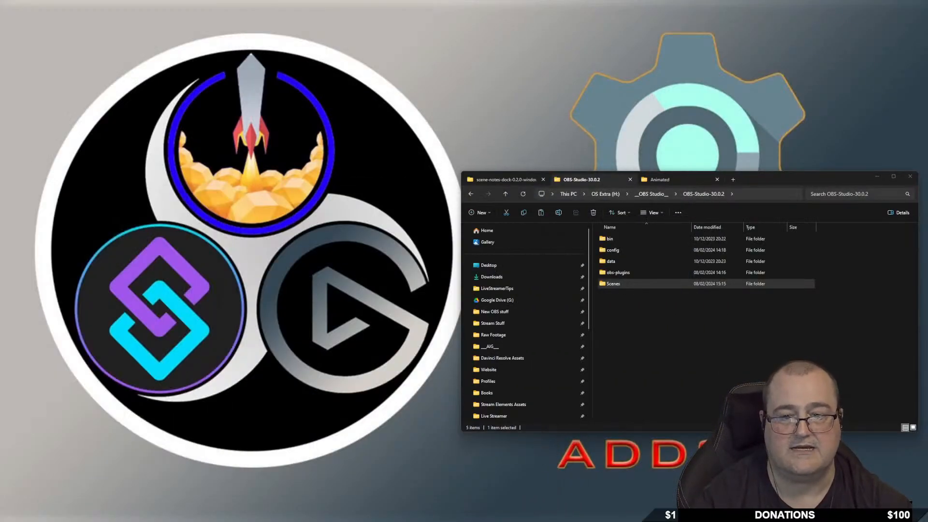
{"action": "left_click", "coordinate": [876, 176]}
{"action": "double_click", "coordinate": [266, 382]}
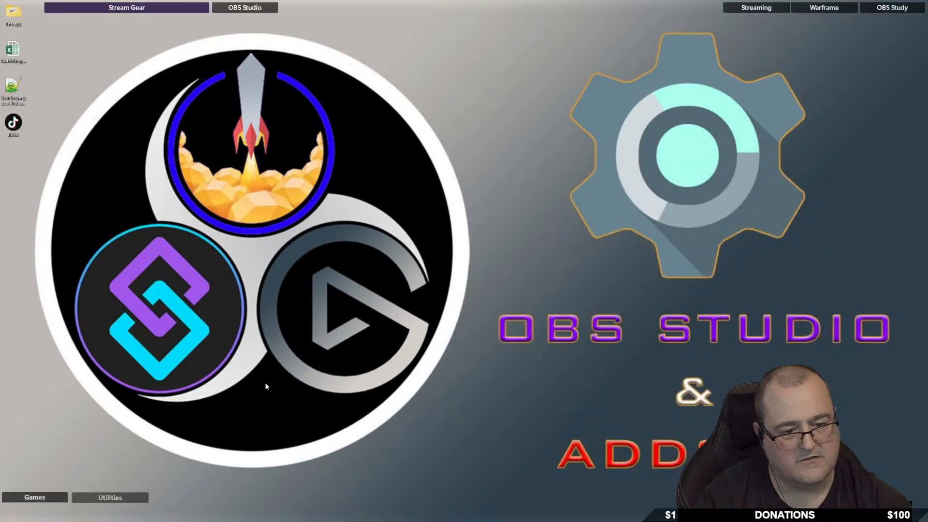
{"action": "mouse_move", "coordinate": [43, 498]}
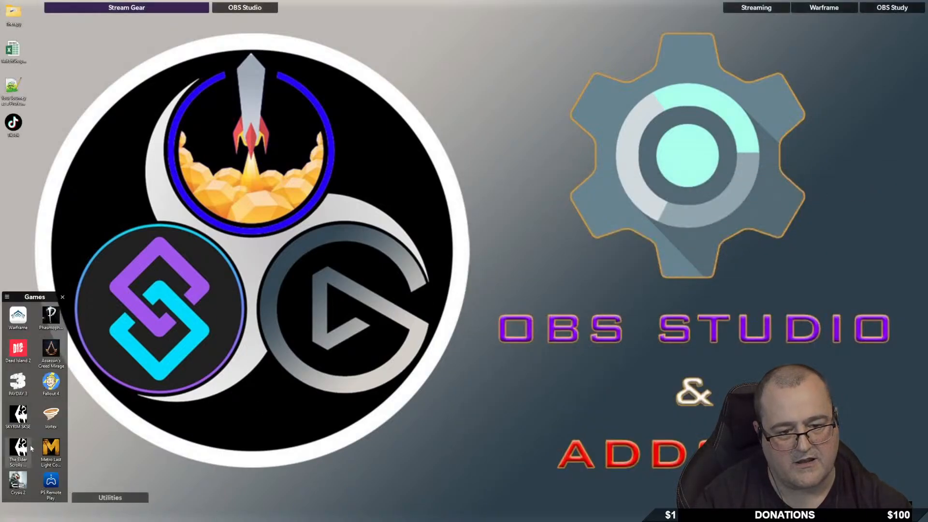
{"action": "double_click", "coordinate": [17, 317]}
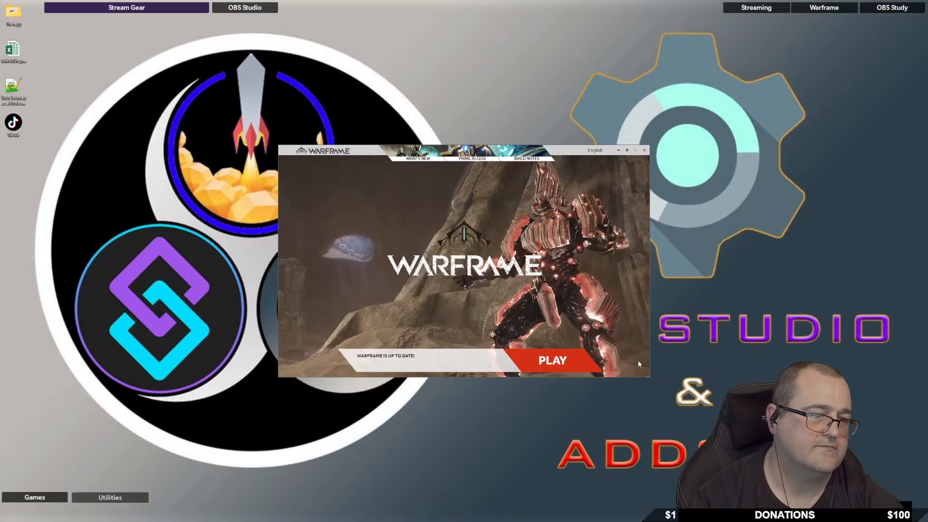
{"action": "left_click", "coordinate": [551, 363]}
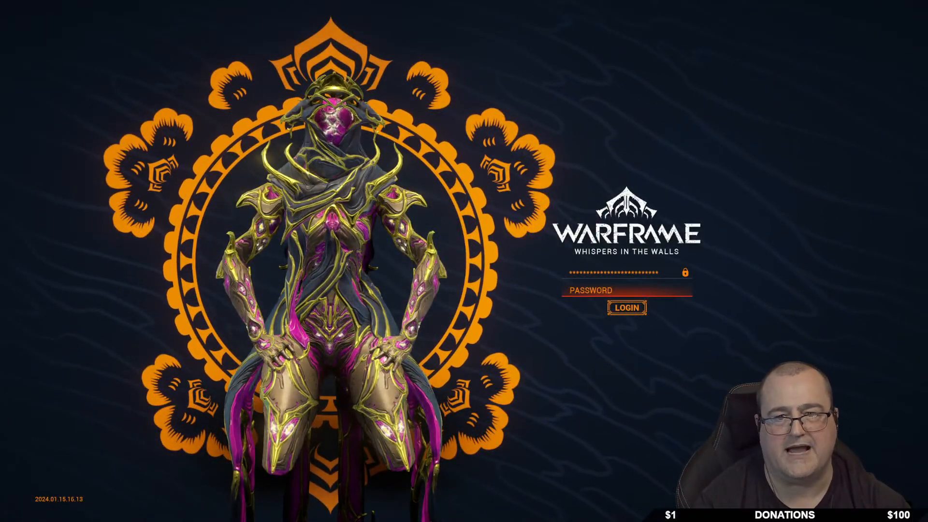
{"action": "left_click_drag", "start_coordinate": [926, 101], "coordinate": [490, 116]}
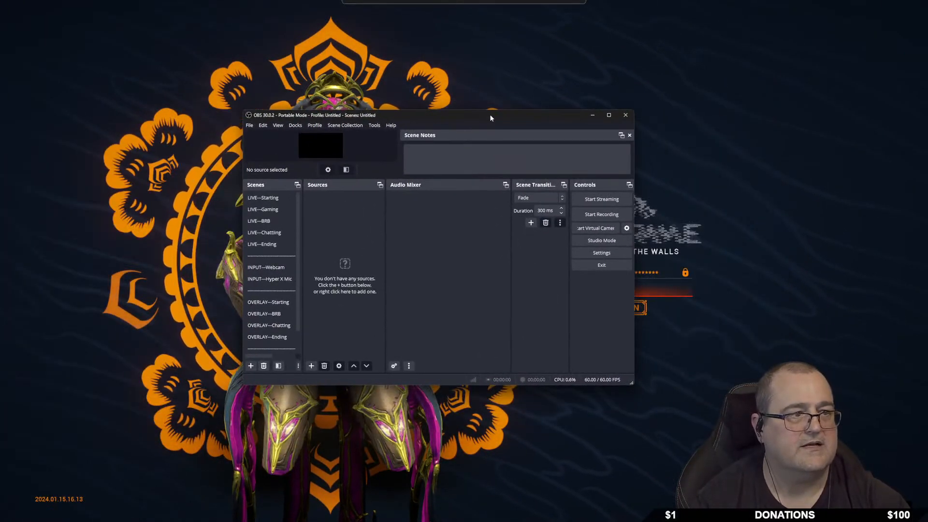
{"action": "double_click", "coordinate": [490, 116]}
Add the existing GAME---Warframe scene as a source in LIVE---Gaming.
{"action": "scroll", "coordinate": [73, 459], "scroll_direction": "down", "scroll_amount": 1}
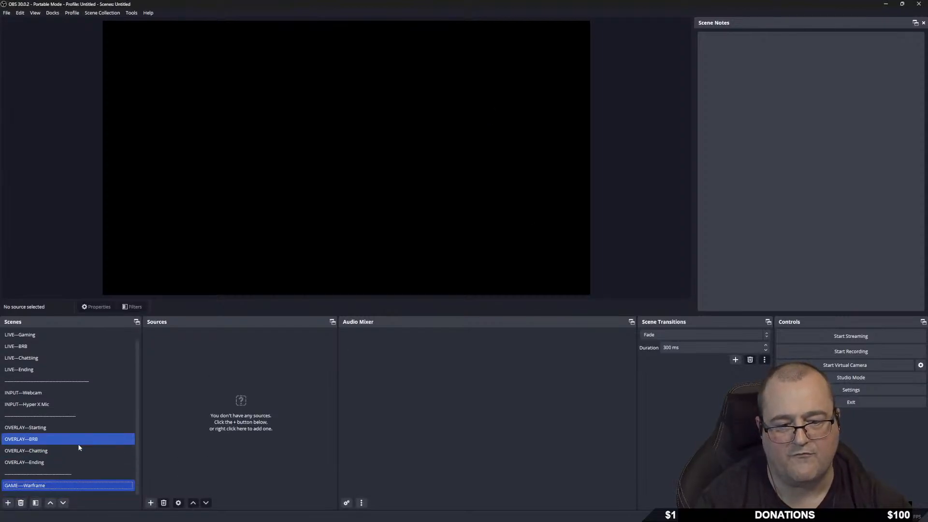
{"action": "scroll", "coordinate": [58, 449], "scroll_direction": "up", "scroll_amount": 1}
{"action": "left_click", "coordinate": [68, 414]}
{"action": "left_click", "coordinate": [49, 334]}
{"action": "left_click", "coordinate": [48, 346]}
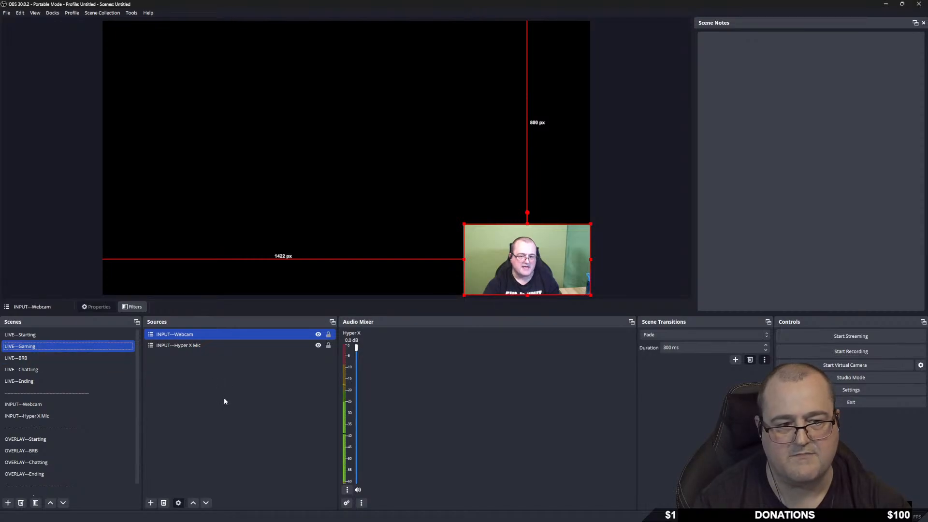
{"action": "left_click", "coordinate": [178, 387]}
{"action": "right_click", "coordinate": [179, 390]}
{"action": "mouse_move", "coordinate": [204, 398]}
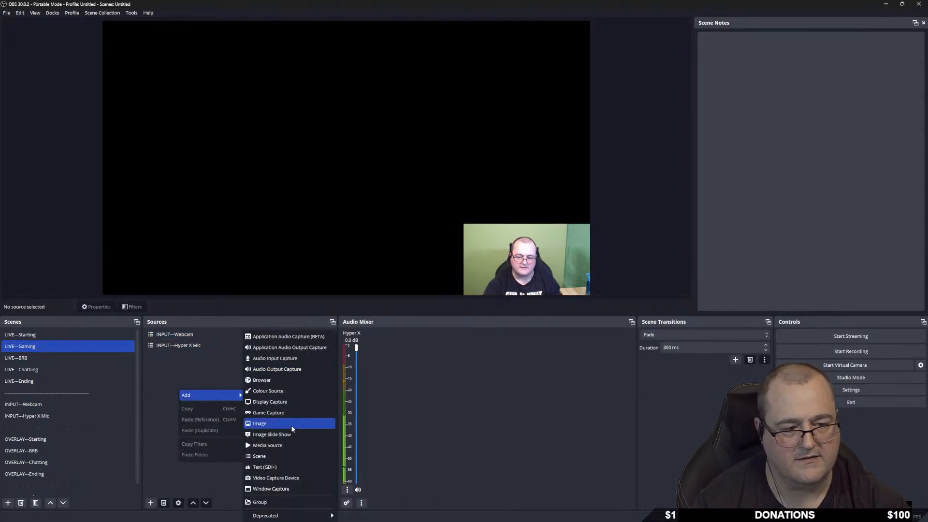
{"action": "left_click", "coordinate": [280, 457]}
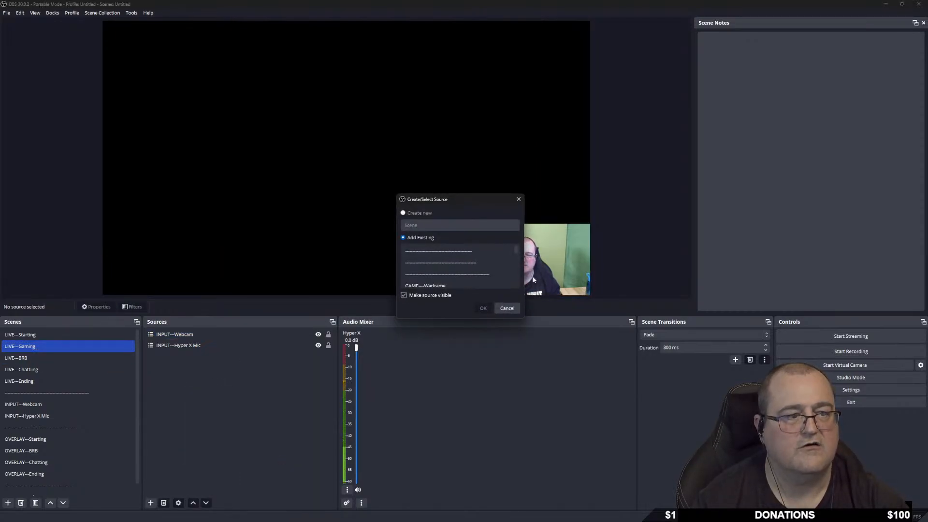
{"action": "scroll", "coordinate": [451, 263], "scroll_direction": "down", "scroll_amount": 1}
{"action": "left_click", "coordinate": [432, 252]}
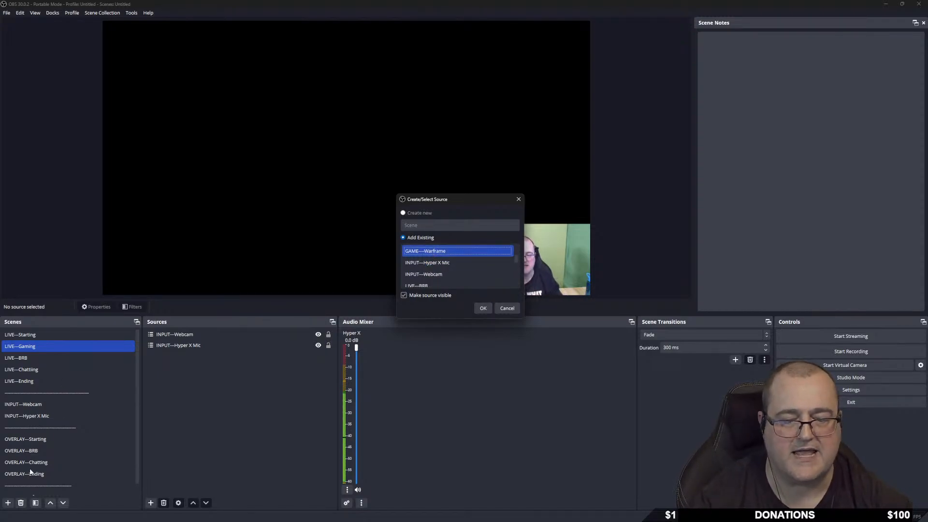
{"action": "left_click", "coordinate": [483, 308]}
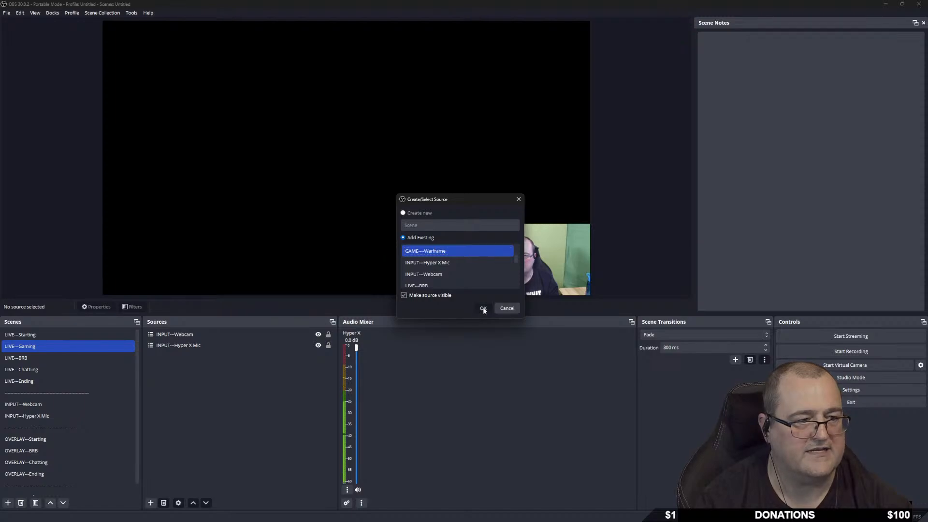
Lock the GAME---Warframe, webcam and Hyper X Mic sources, leaving INPUT---Webcam selected.
{"action": "left_click", "coordinate": [329, 335]}
{"action": "left_click", "coordinate": [328, 346]}
{"action": "left_click", "coordinate": [329, 356]}
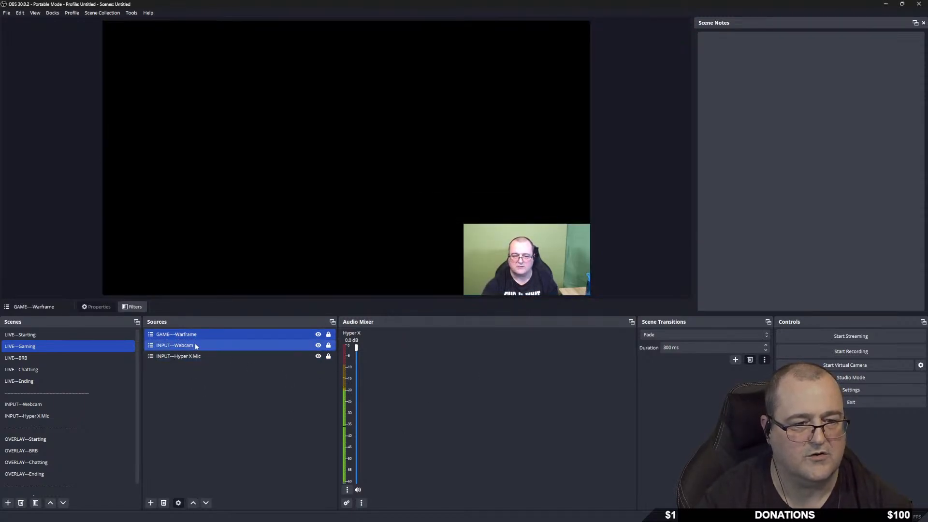
{"action": "left_click", "coordinate": [208, 346]}
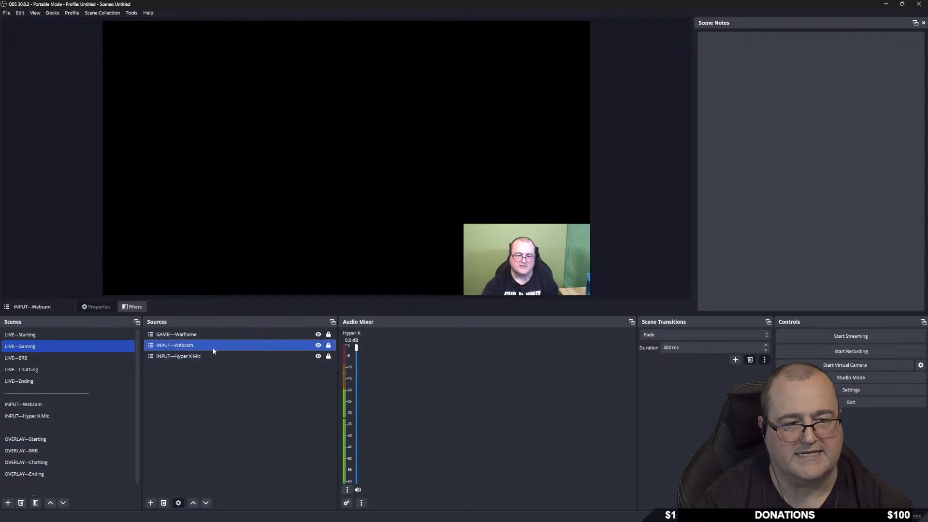
{"action": "left_click", "coordinate": [217, 334], "text": "ctrl"}
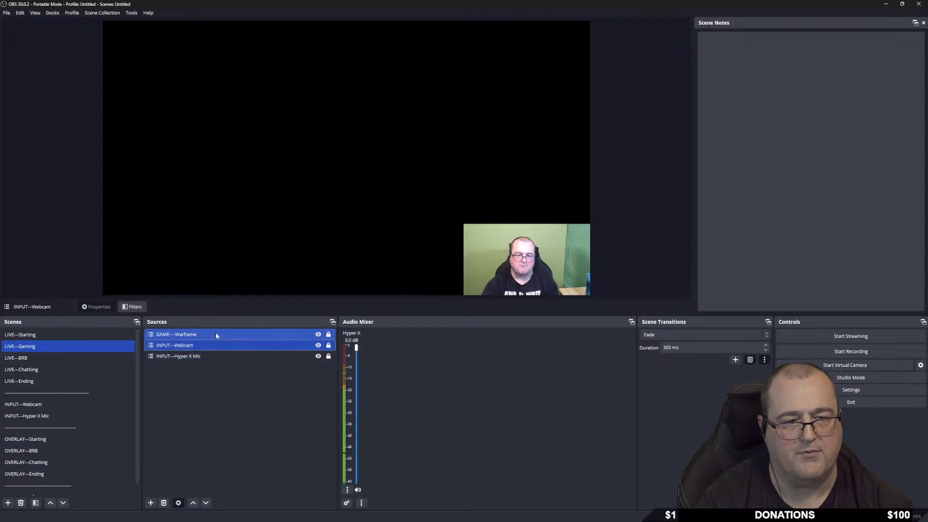
{"action": "left_click", "coordinate": [211, 333], "text": "ctrl"}
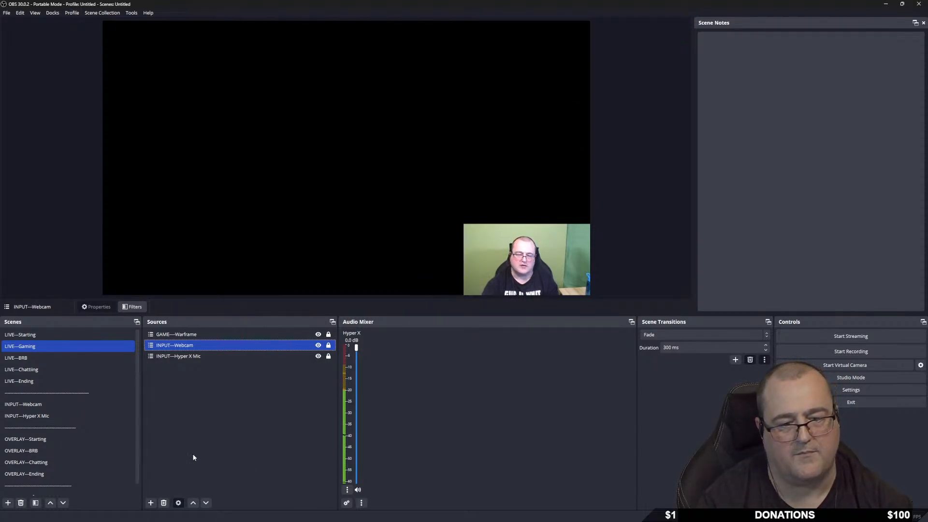
{"action": "scroll", "coordinate": [47, 422], "scroll_direction": "down", "scroll_amount": 1}
Add a game capture source named Warframe to the GAME---Warframe scene.
{"action": "left_click", "coordinate": [44, 484]}
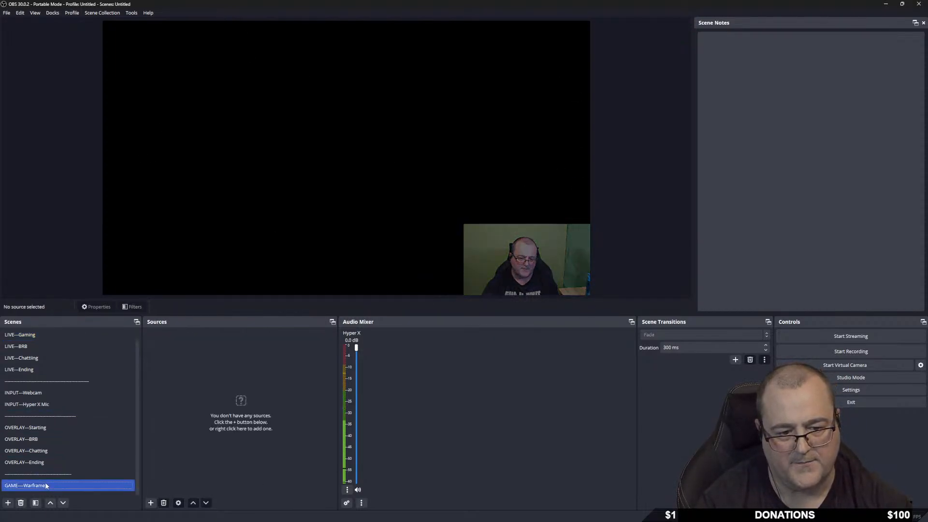
{"action": "right_click", "coordinate": [200, 367]}
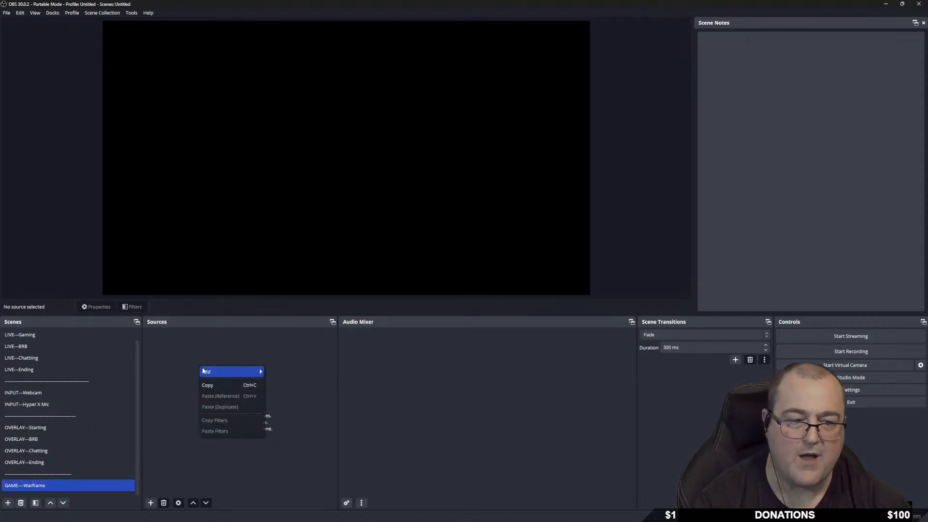
{"action": "mouse_move", "coordinate": [202, 370]}
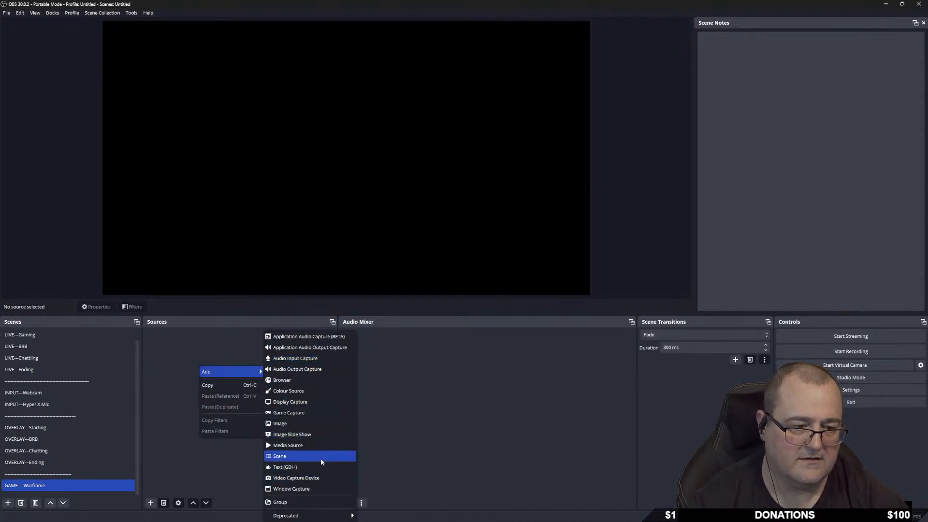
{"action": "left_click", "coordinate": [299, 413]}
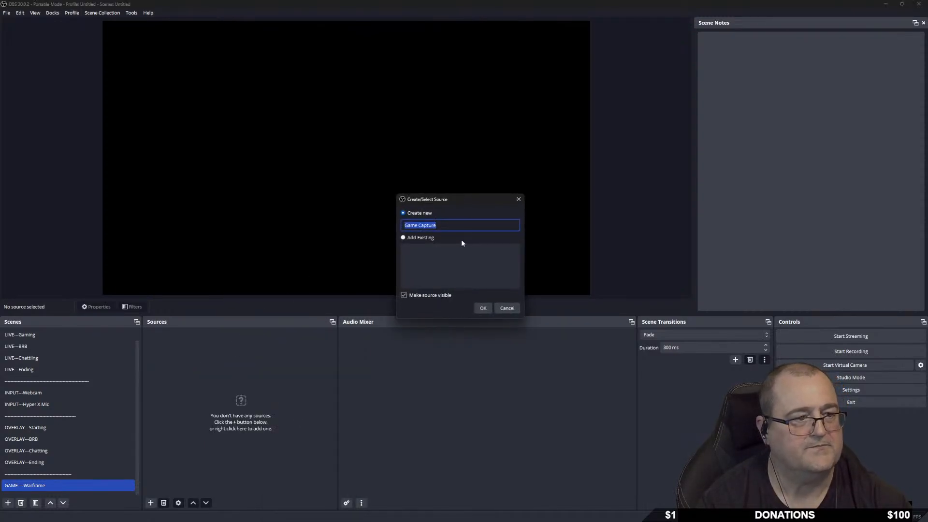
{"action": "type", "text": "Warframe"}
{"action": "left_click", "coordinate": [483, 309]}
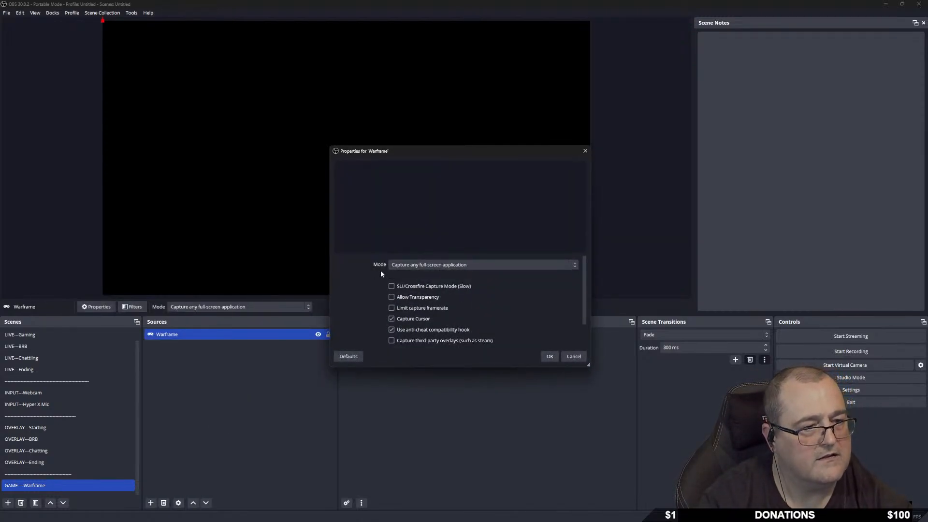
Set its mode to Capture specific window with [Warframe.x64.exe]: Warframe and confirm.
{"action": "left_click", "coordinate": [478, 265]}
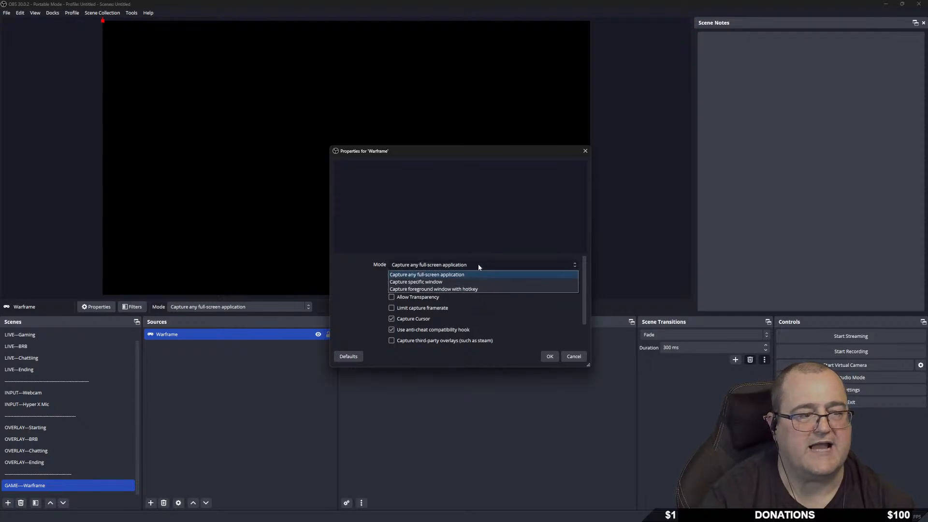
{"action": "left_click", "coordinate": [438, 283]}
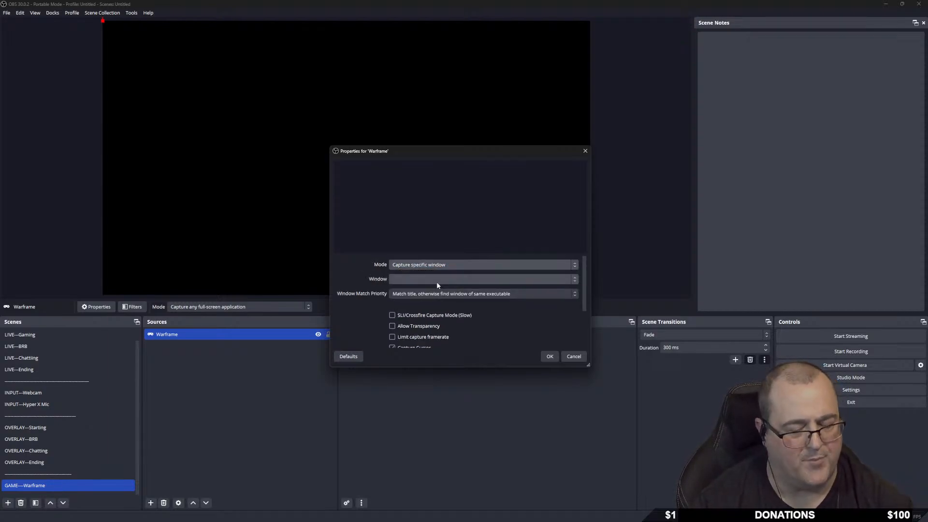
{"action": "left_click", "coordinate": [413, 281]}
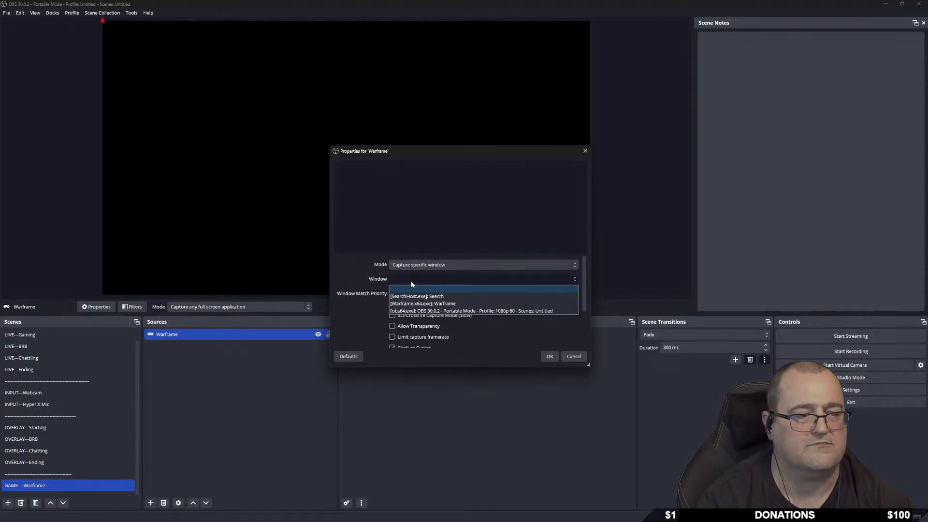
{"action": "left_click", "coordinate": [462, 303]}
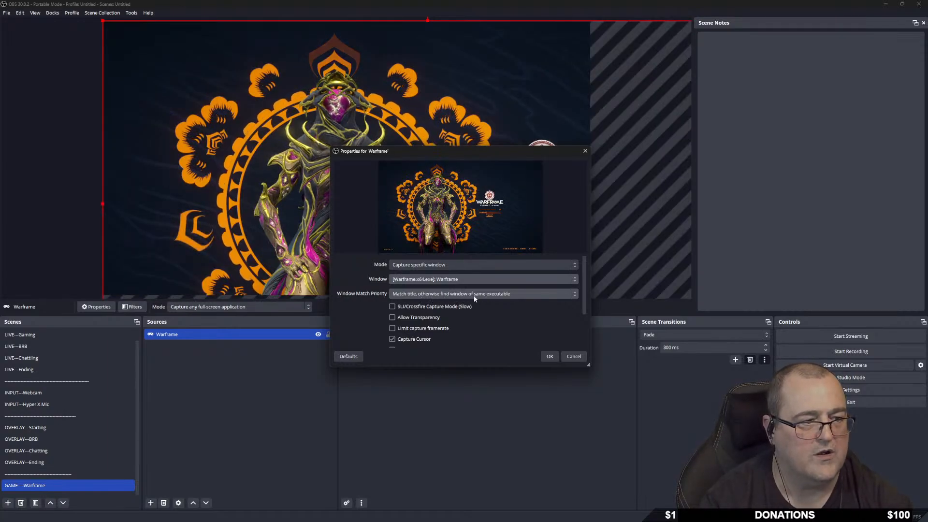
{"action": "left_click", "coordinate": [522, 294]}
{"action": "left_click", "coordinate": [523, 293]}
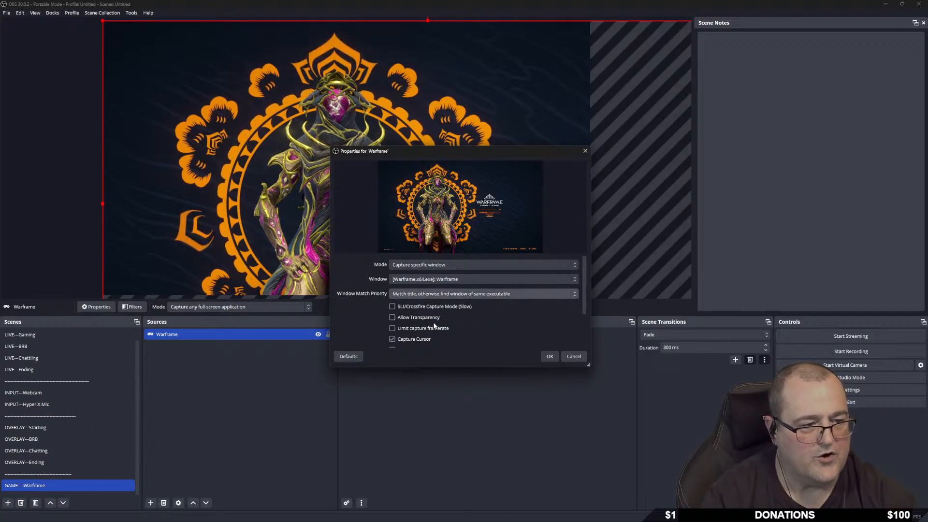
{"action": "scroll", "coordinate": [436, 326], "scroll_direction": "down", "scroll_amount": 3}
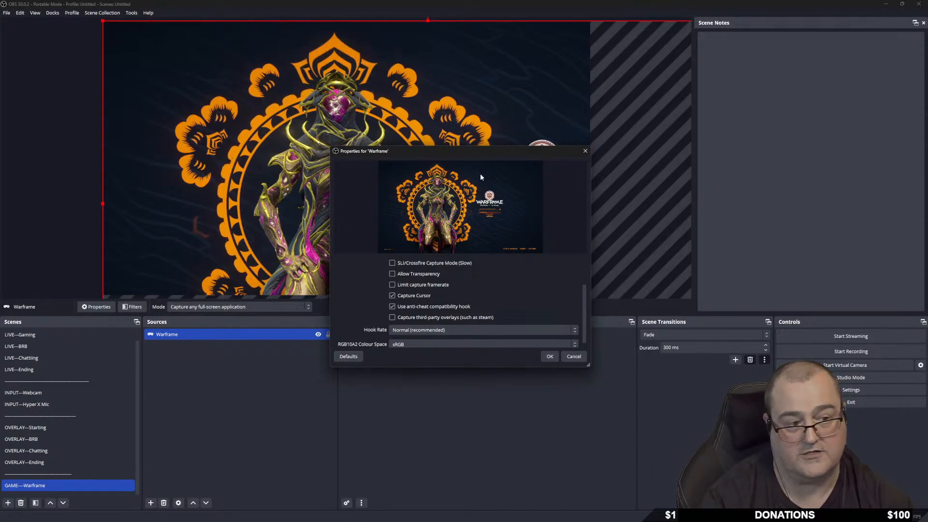
{"action": "scroll", "coordinate": [520, 270], "scroll_direction": "down", "scroll_amount": 1}
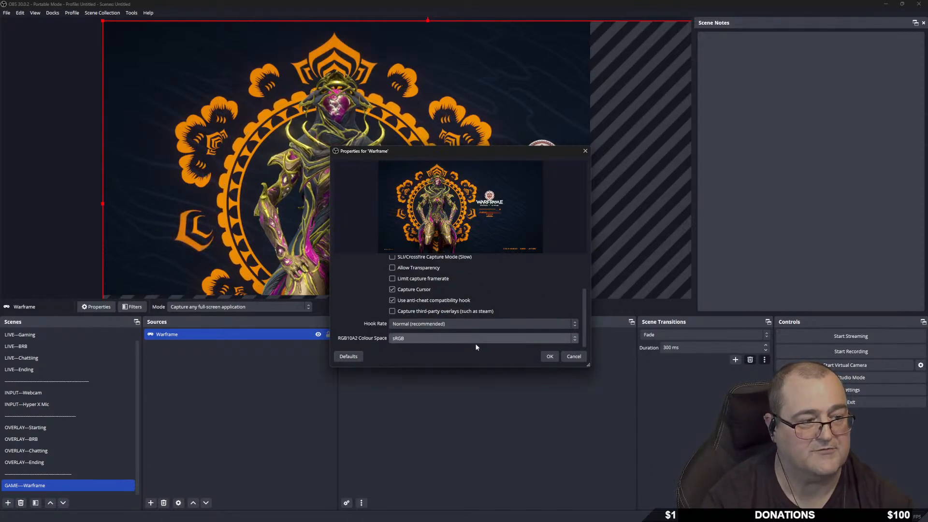
{"action": "left_click", "coordinate": [549, 357]}
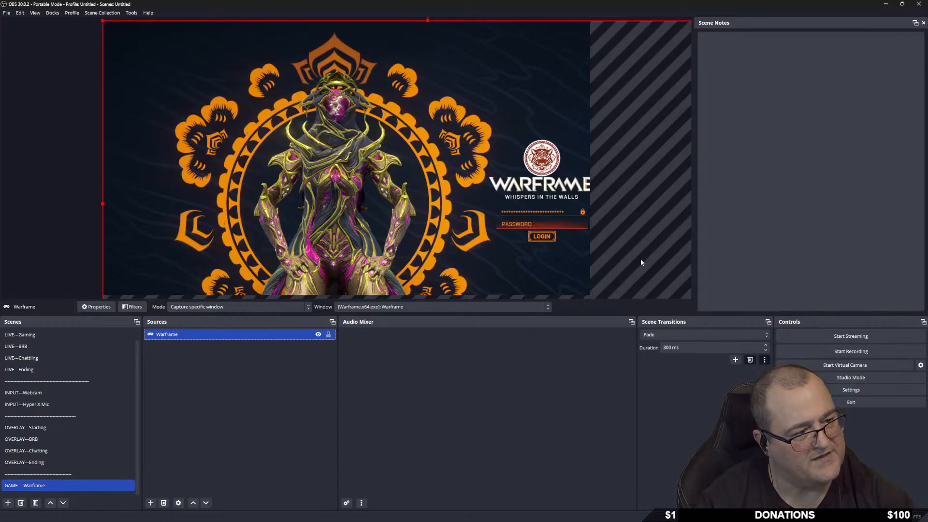
{"action": "left_click", "coordinate": [850, 390]}
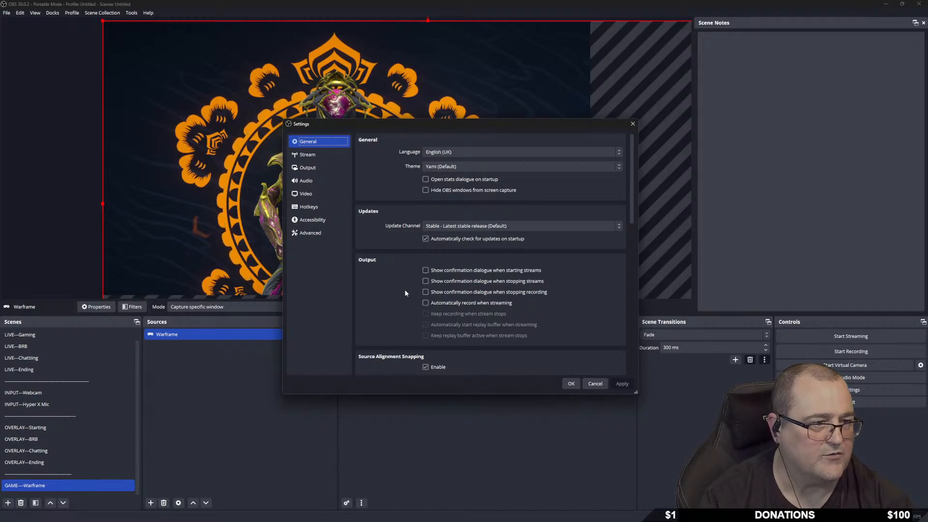
{"action": "scroll", "coordinate": [405, 292], "scroll_direction": "down", "scroll_amount": 5}
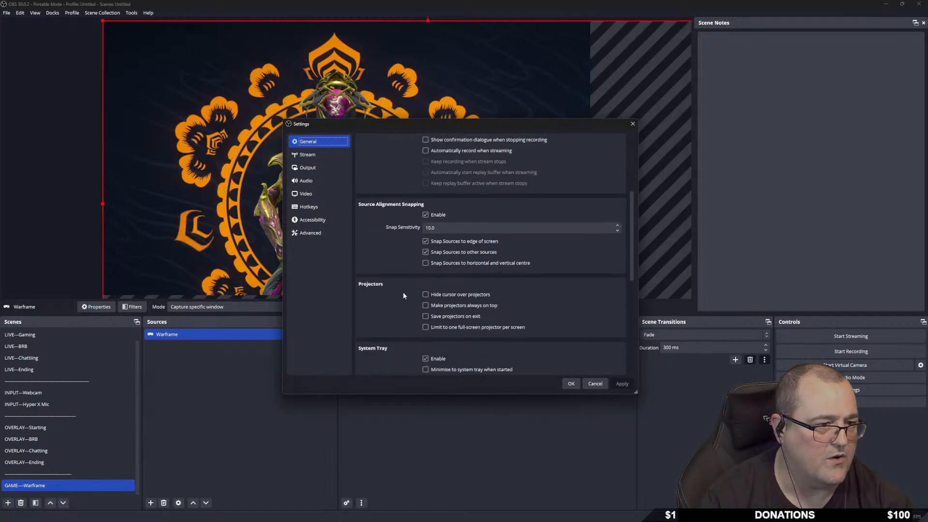
{"action": "scroll", "coordinate": [403, 296], "scroll_direction": "down", "scroll_amount": 1}
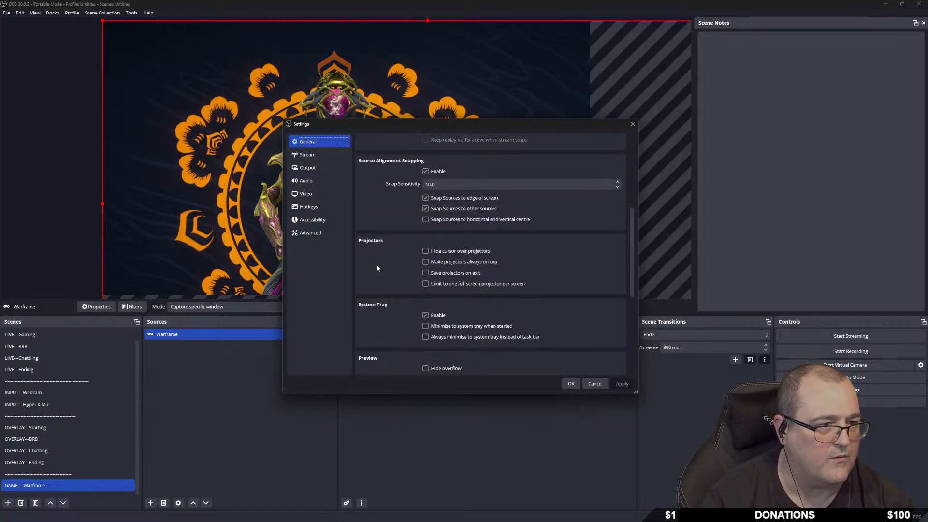
{"action": "scroll", "coordinate": [392, 271], "scroll_direction": "down", "scroll_amount": 4}
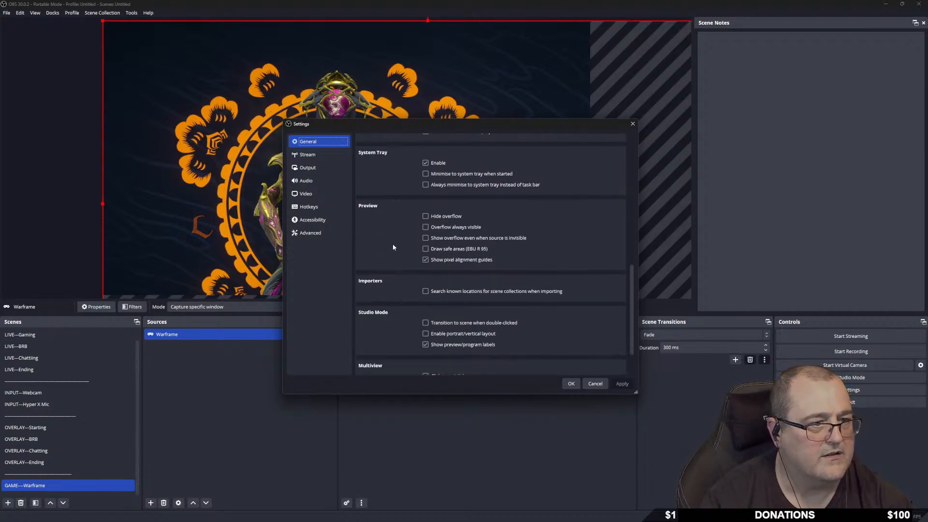
{"action": "left_click", "coordinate": [425, 216]}
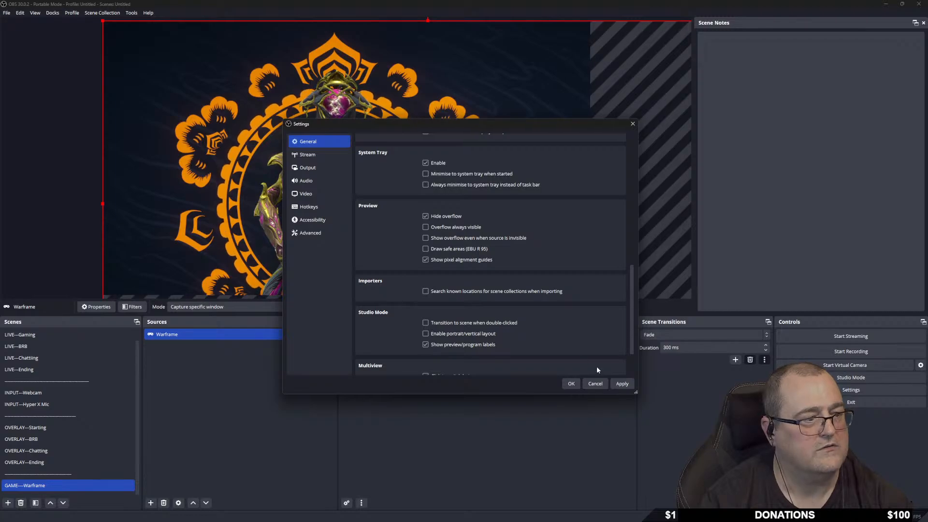
{"action": "left_click", "coordinate": [623, 386]}
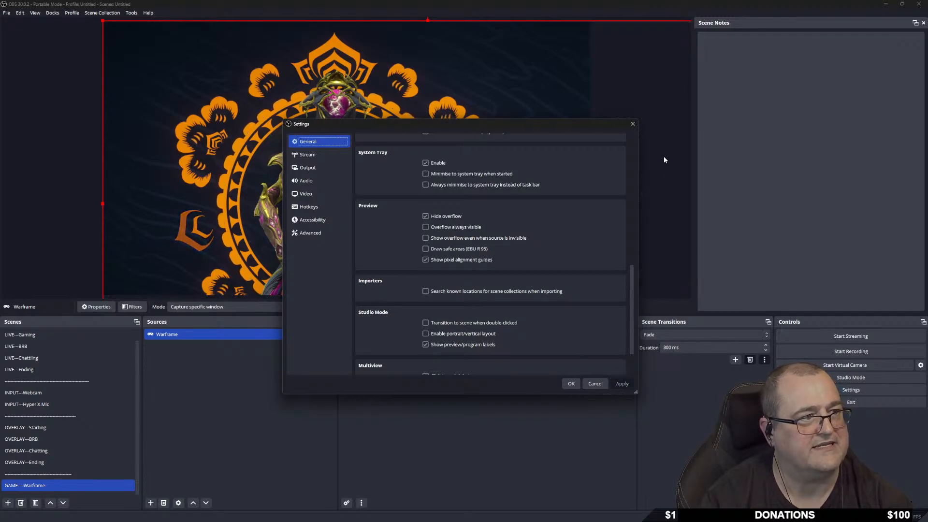
{"action": "left_click_drag", "start_coordinate": [553, 132], "coordinate": [632, 355]}
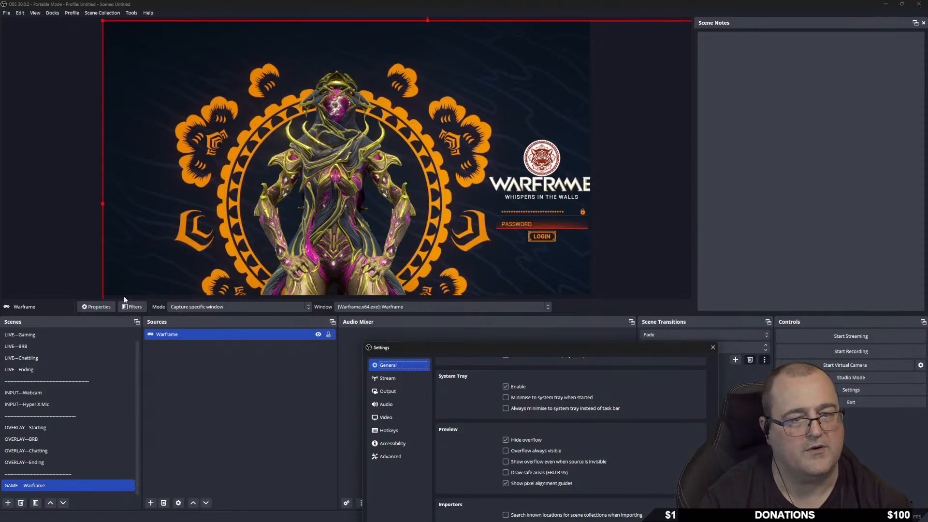
{"action": "left_click_drag", "start_coordinate": [595, 347], "coordinate": [446, 116]}
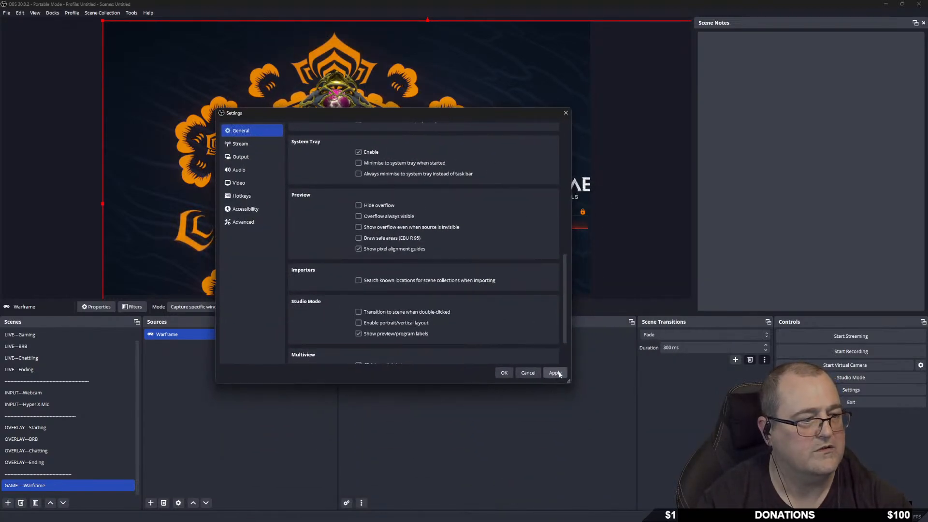
{"action": "left_click", "coordinate": [555, 373]}
{"action": "left_click", "coordinate": [504, 373]}
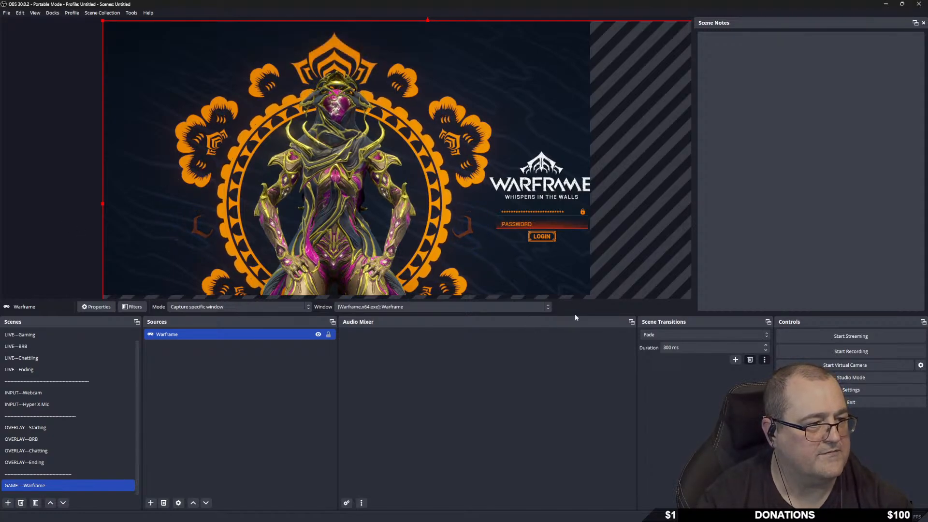
Make the preview taller and resize the Warframe capture, leaving 55 px right and 30 px bottom gaps.
{"action": "left_click_drag", "start_coordinate": [573, 315], "coordinate": [569, 405]}
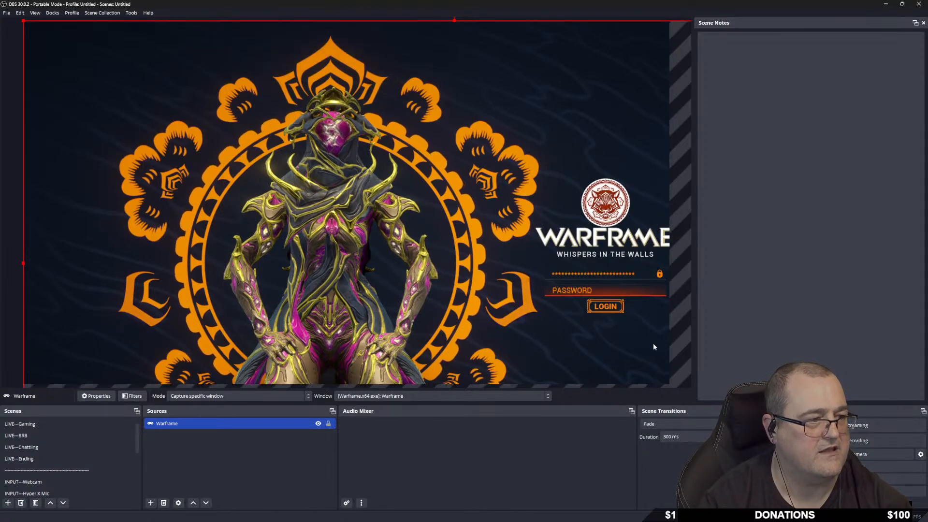
{"action": "left_click_drag", "start_coordinate": [25, 22], "coordinate": [266, 153]}
{"action": "left_click_drag", "start_coordinate": [318, 186], "coordinate": [82, 59]}
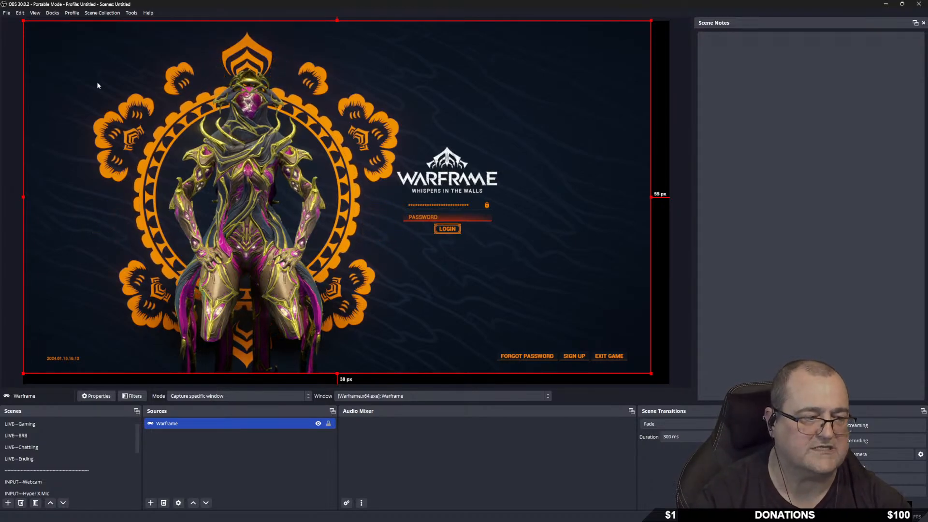
Stretch the Warframe capture until it snaps to every canvas edge, then raise the preview splitter.
{"action": "left_click_drag", "start_coordinate": [649, 370], "coordinate": [668, 385]}
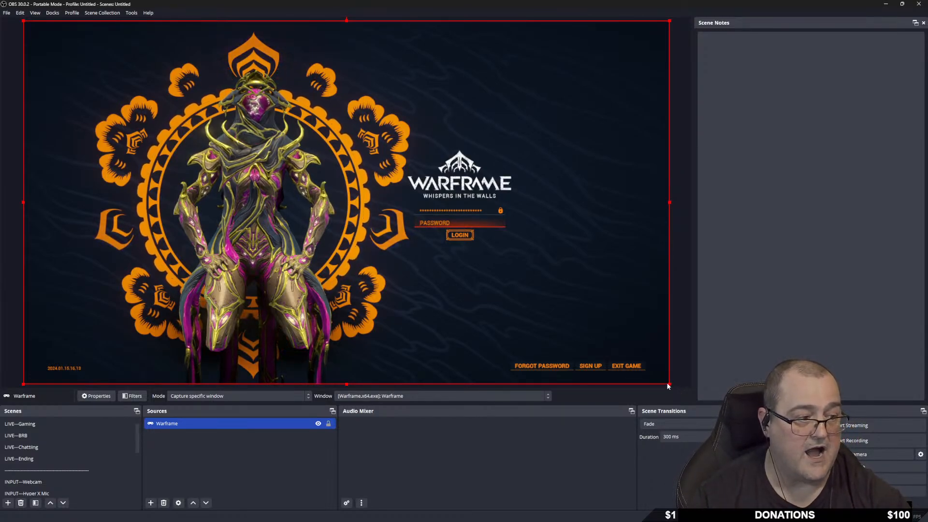
{"action": "left_click_drag", "start_coordinate": [669, 384], "coordinate": [594, 384]}
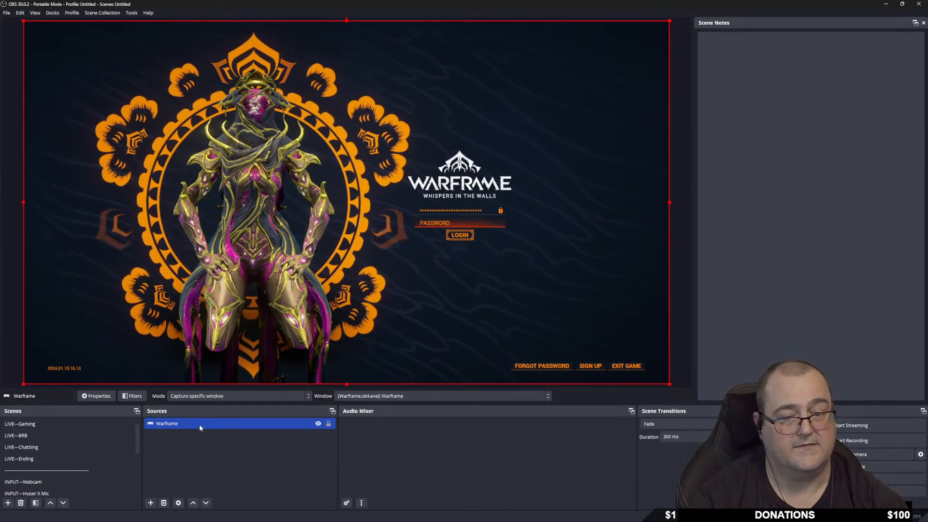
{"action": "left_click_drag", "start_coordinate": [576, 404], "coordinate": [576, 339]}
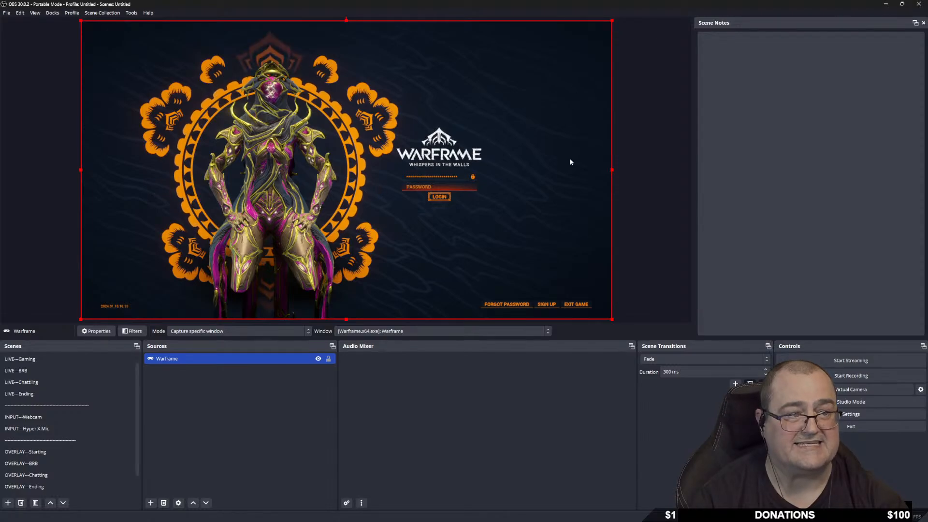
Add an application audio capture source named Warframe Audio, renaming it after a name clash.
{"action": "right_click", "coordinate": [168, 390]}
{"action": "mouse_move", "coordinate": [183, 393]}
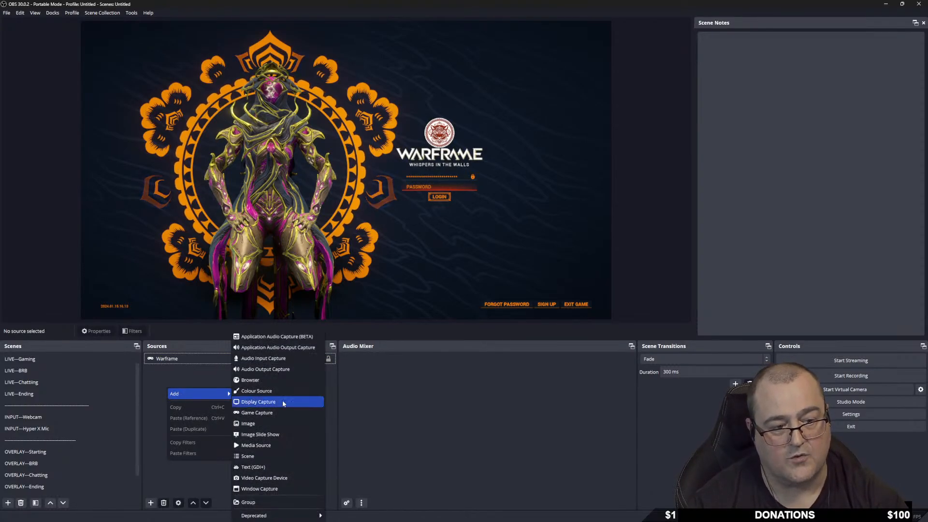
{"action": "left_click", "coordinate": [303, 347]}
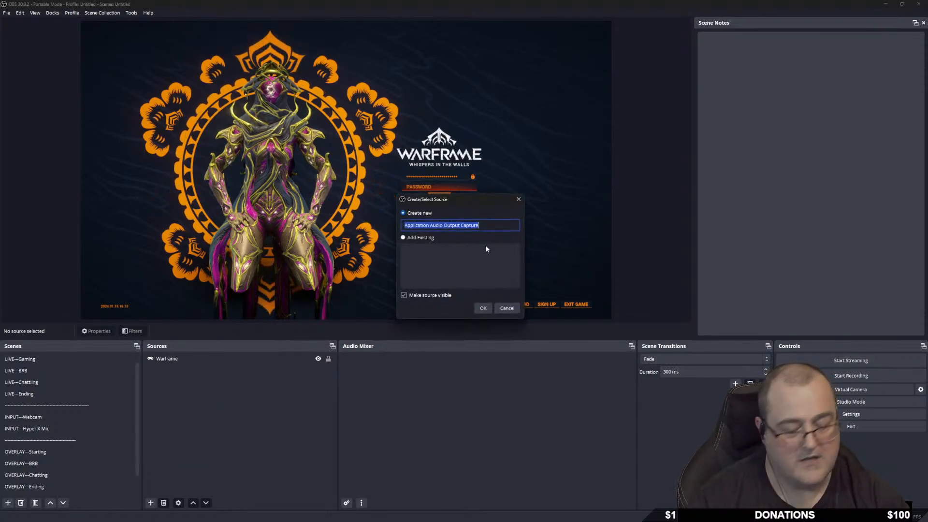
{"action": "type", "text": "Warframe"}
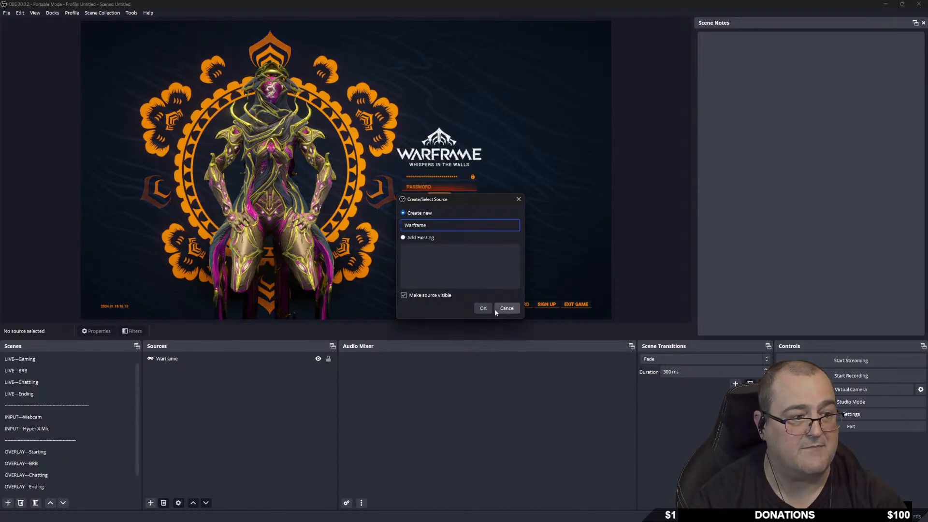
{"action": "left_click", "coordinate": [483, 309]}
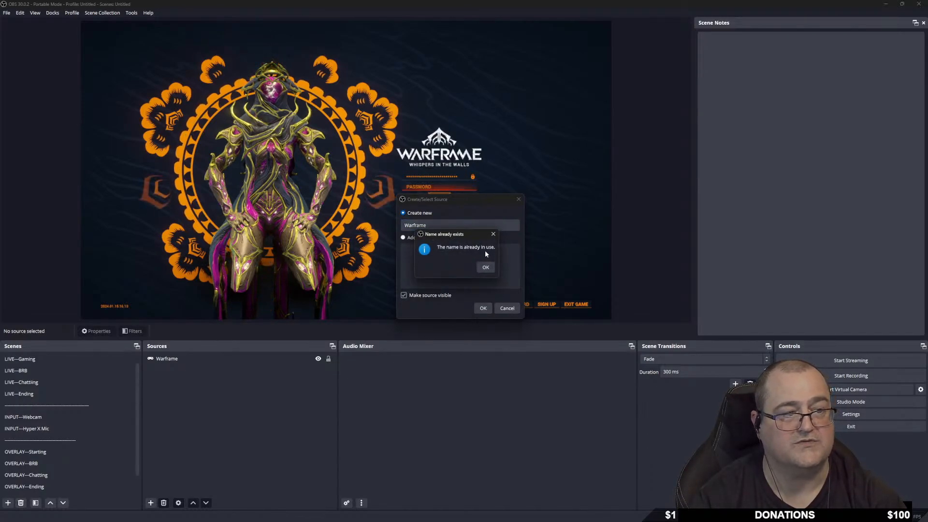
{"action": "left_click", "coordinate": [479, 264]}
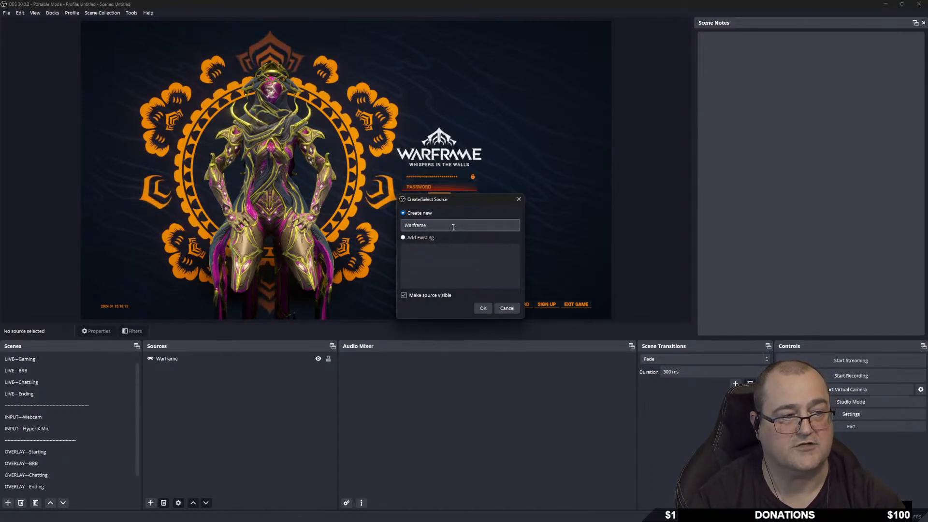
{"action": "left_click", "coordinate": [453, 227]}
{"action": "type", "text": "A"}
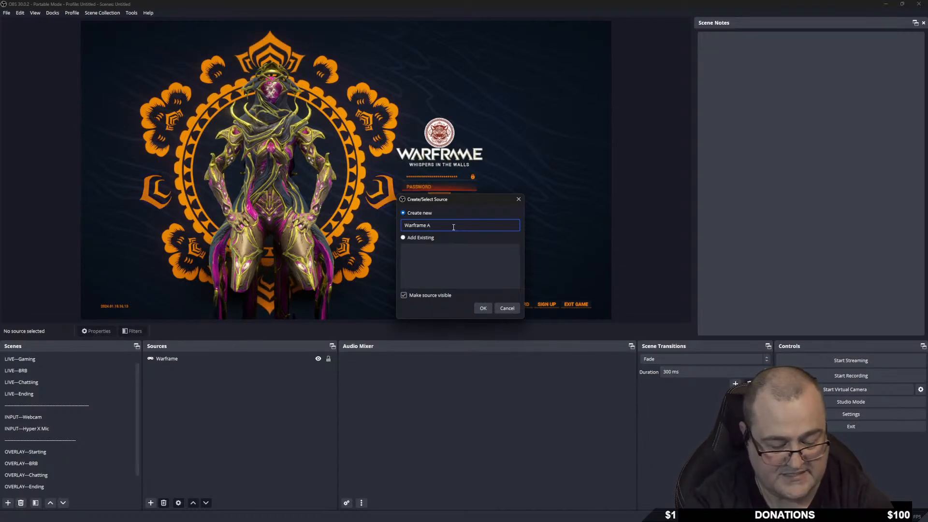
{"action": "type", "text": "udio"}
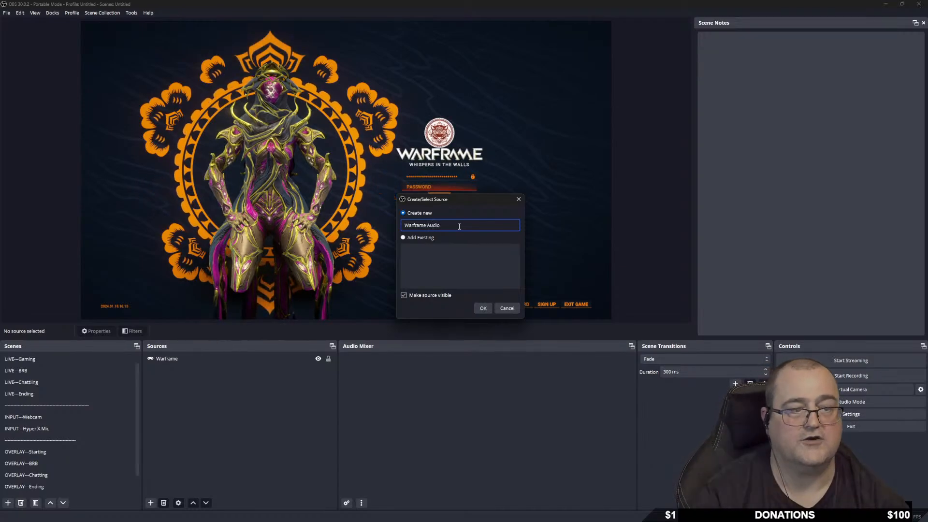
{"action": "left_click", "coordinate": [482, 307]}
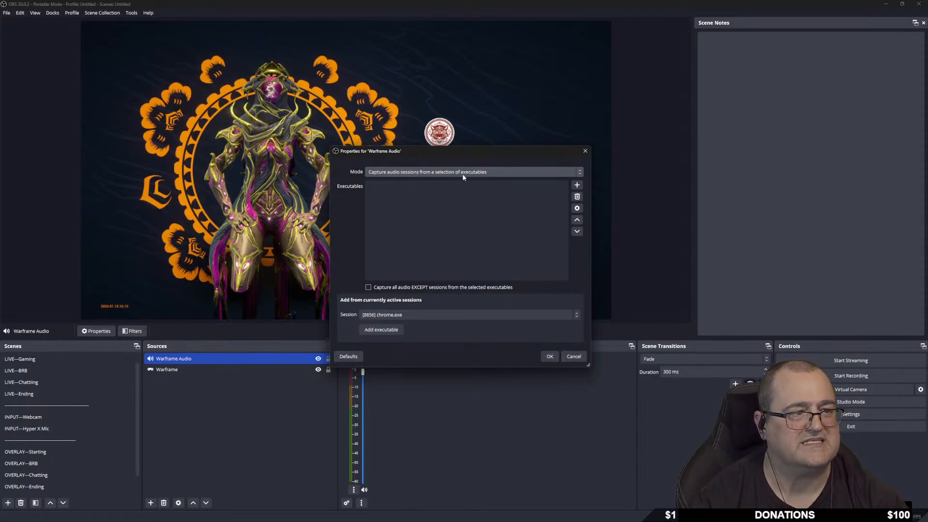
Limit its capture to the Warframe.x64.exe executable and confirm the properties.
{"action": "left_click", "coordinate": [507, 172]}
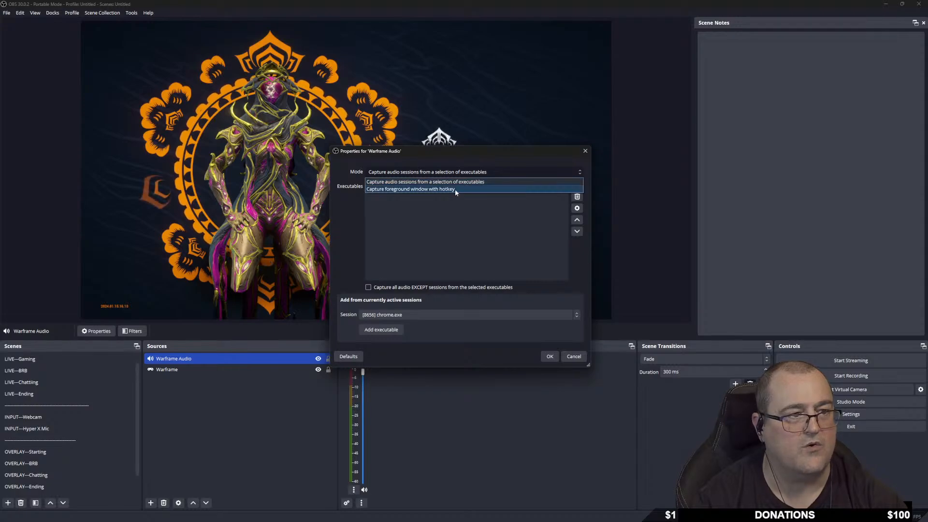
{"action": "left_click", "coordinate": [511, 174]}
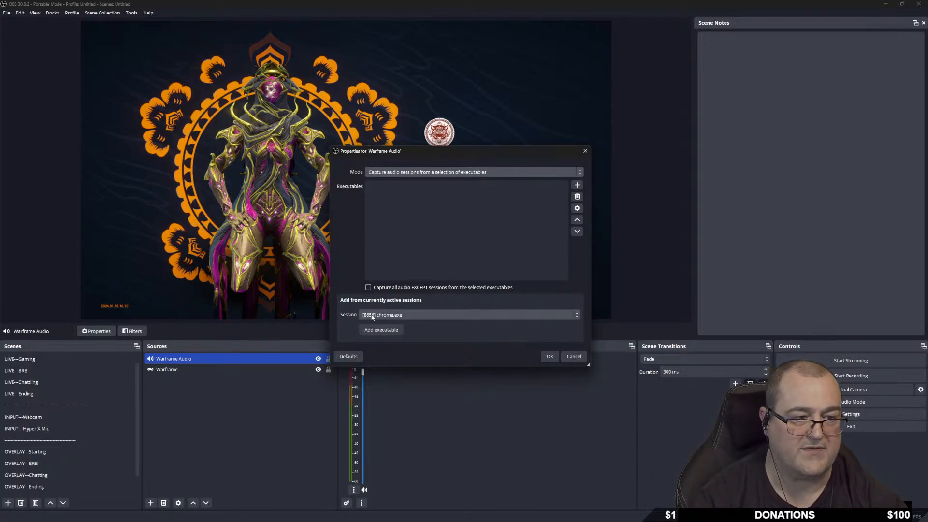
{"action": "left_click", "coordinate": [425, 314]}
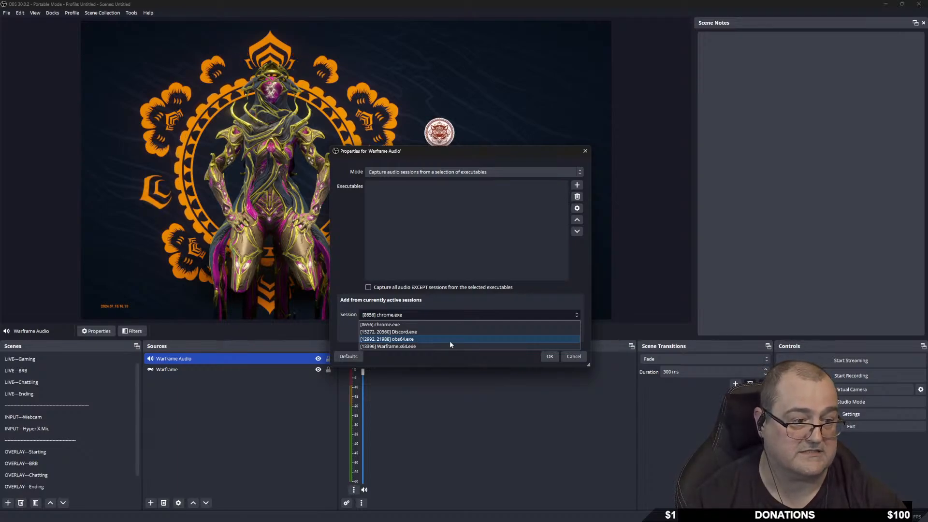
{"action": "left_click", "coordinate": [413, 346]}
{"action": "left_click", "coordinate": [390, 331]}
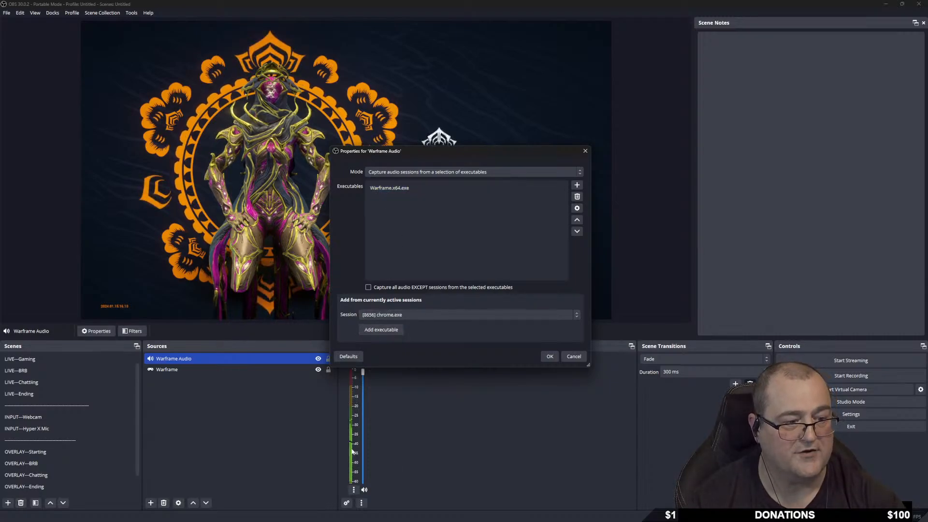
{"action": "left_click", "coordinate": [549, 357]}
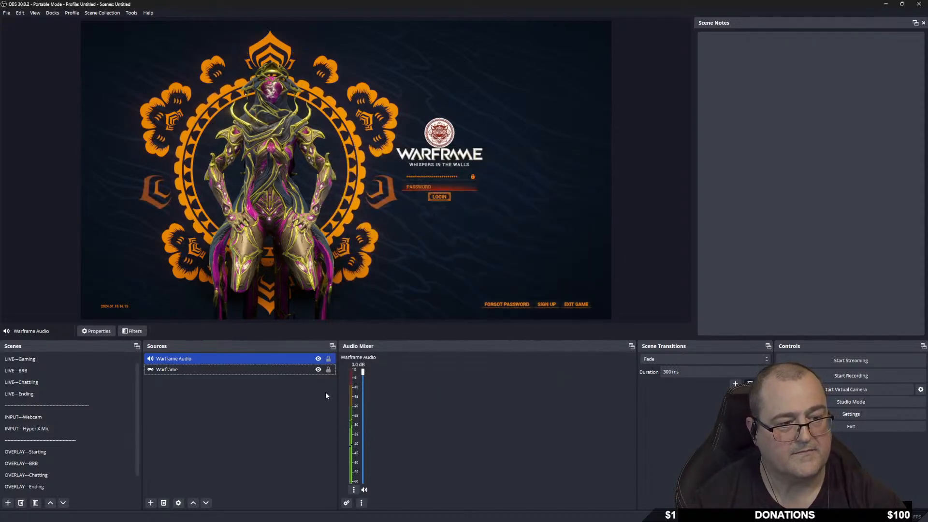
Lock the Warframe Audio and Warframe sources and move Warframe Audio below Warframe.
{"action": "left_click", "coordinate": [328, 359]}
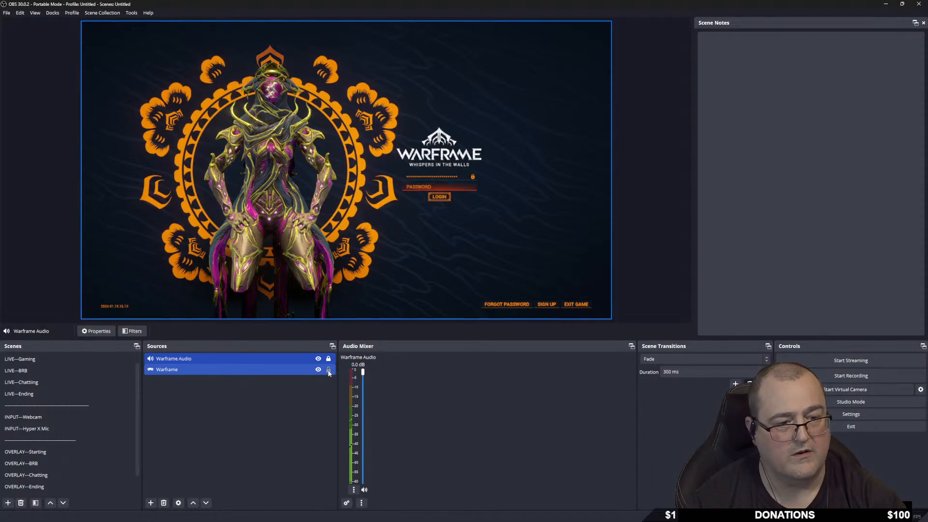
{"action": "left_click", "coordinate": [328, 370]}
{"action": "left_click_drag", "start_coordinate": [289, 355], "coordinate": [289, 373]}
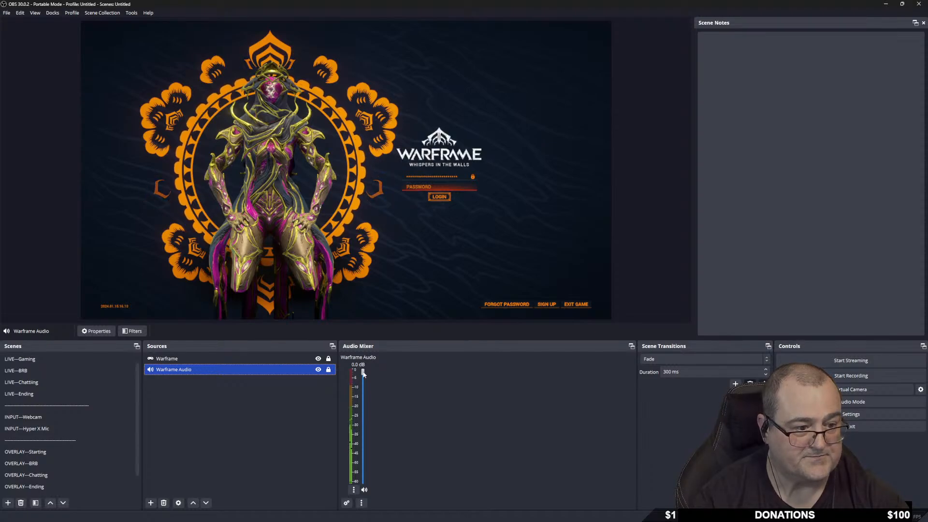
Switch to the LIVE—Gaming scene and select its GAME--Warframe source.
{"action": "scroll", "coordinate": [130, 398], "scroll_direction": "up", "scroll_amount": 1}
{"action": "left_click", "coordinate": [54, 371]}
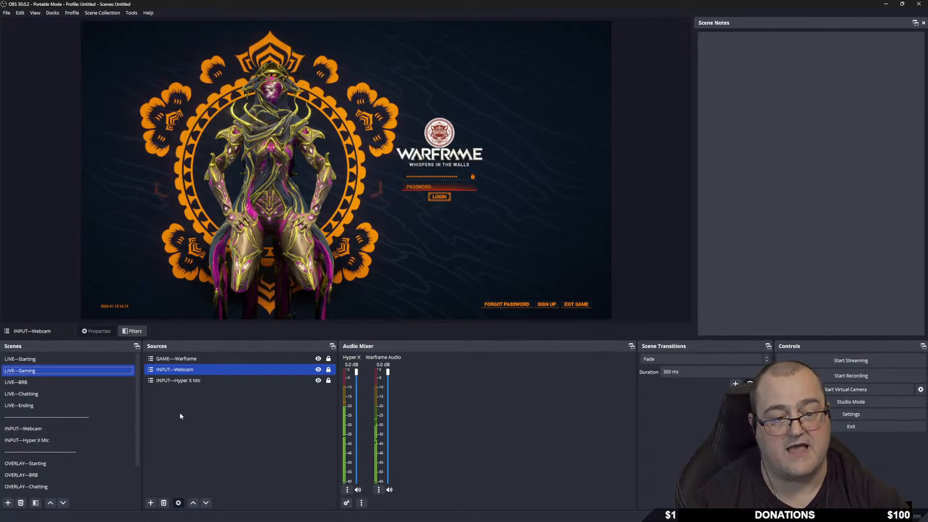
{"action": "left_click", "coordinate": [211, 362], "text": "ctrl"}
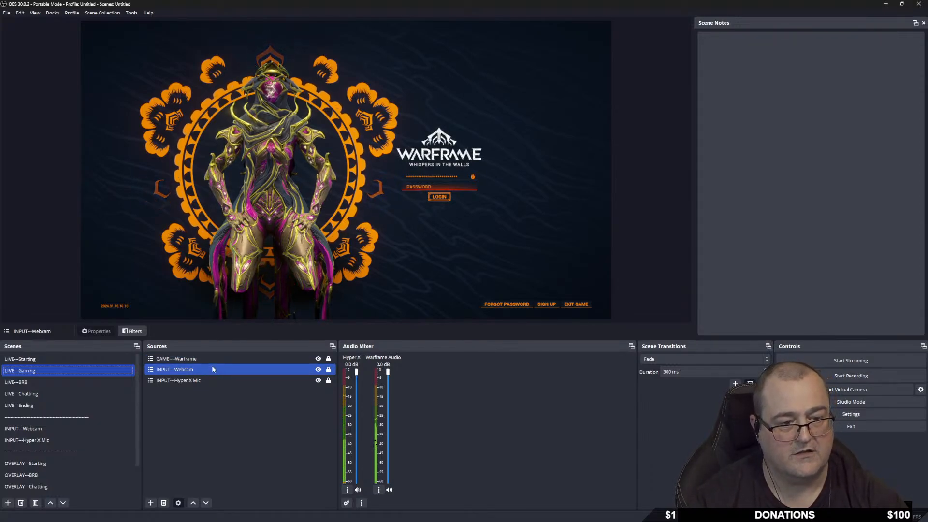
Move GAME--Warframe below INPUT--Webcam, then open the INPUT—Webcam scene and select the C922 source.
{"action": "left_click", "coordinate": [210, 358]}
{"action": "left_click_drag", "start_coordinate": [211, 358], "coordinate": [211, 373]}
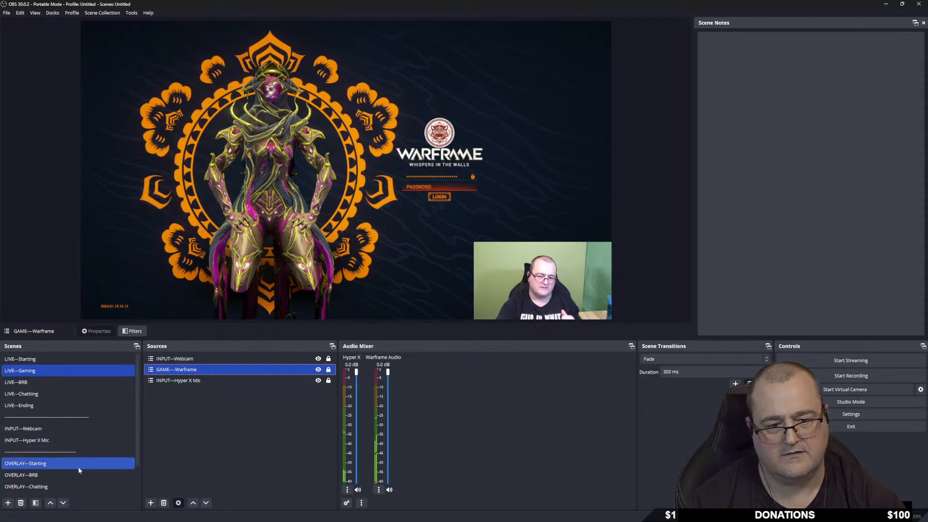
{"action": "left_click", "coordinate": [57, 428]}
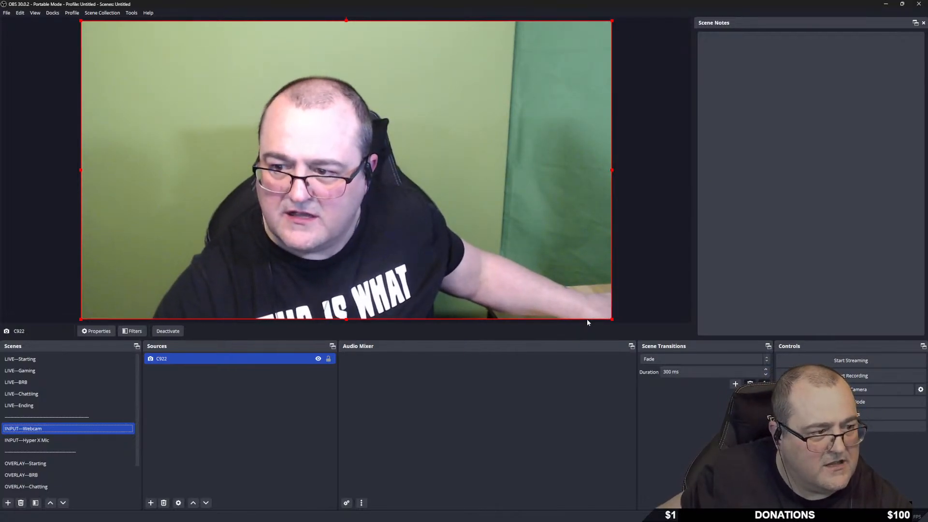
{"action": "left_click", "coordinate": [233, 360]}
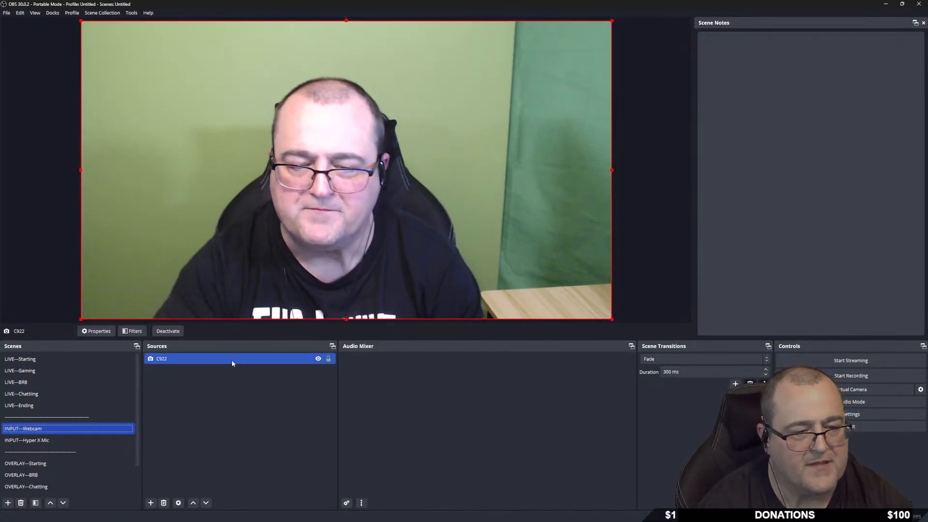
Open the Filters window for the C922 webcam source.
{"action": "right_click", "coordinate": [229, 358]}
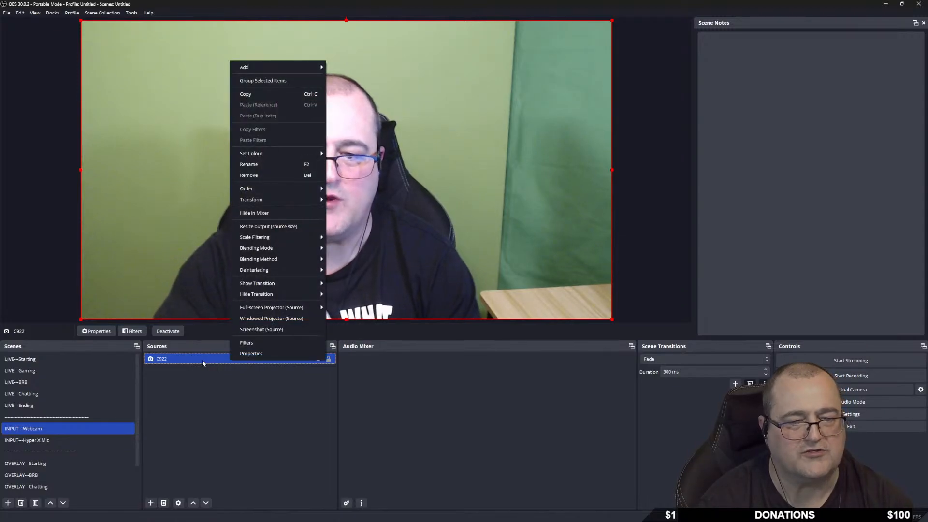
{"action": "right_click", "coordinate": [202, 359]}
{"action": "right_click", "coordinate": [202, 359]}
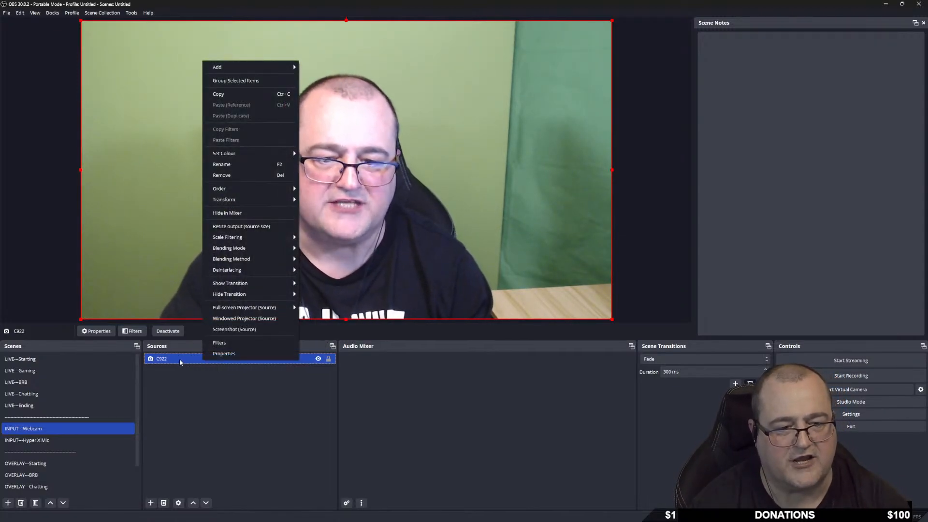
{"action": "left_click", "coordinate": [240, 344]}
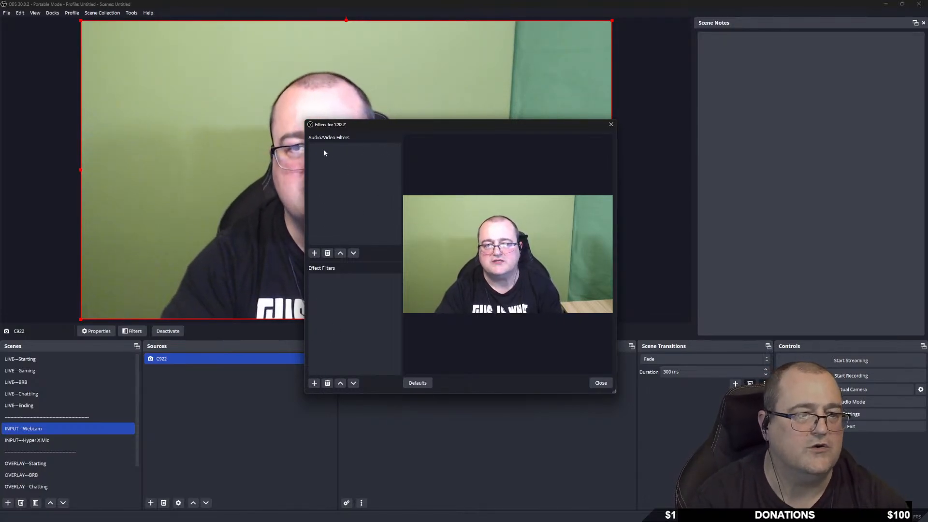
{"action": "left_click", "coordinate": [314, 253]}
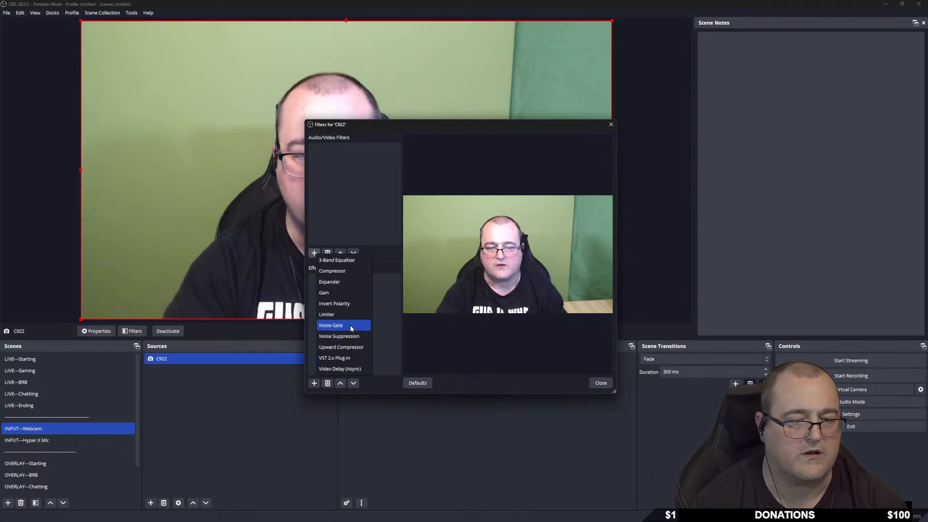
{"action": "left_click", "coordinate": [385, 330]}
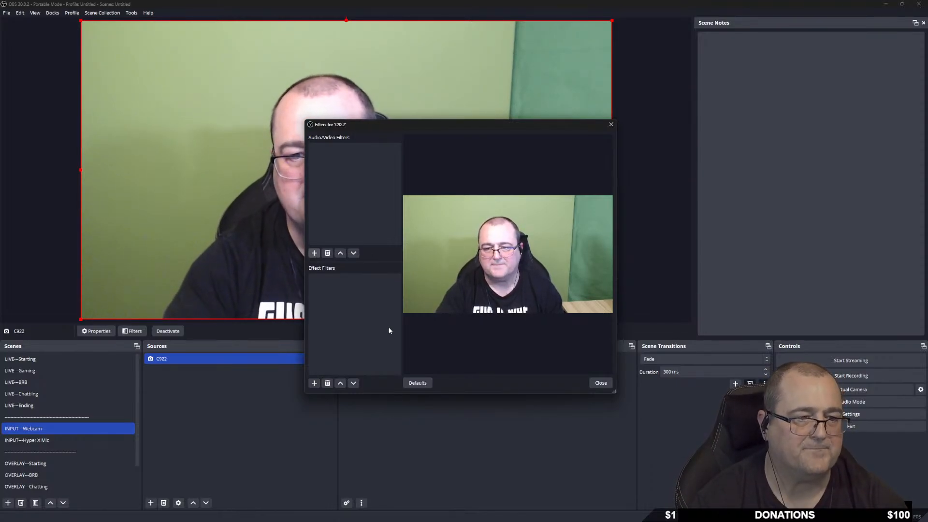
Add Colour Correction and Chroma Key effect filters with their default names.
{"action": "left_click", "coordinate": [314, 383]}
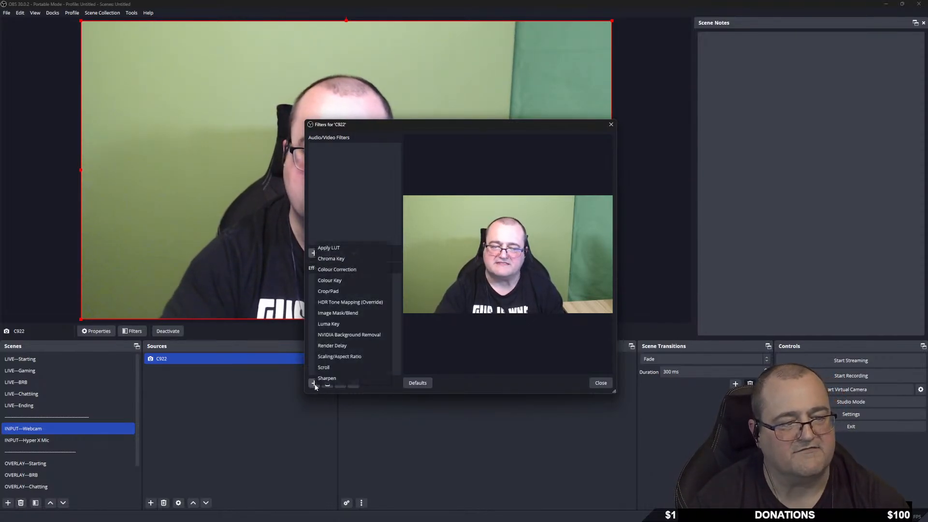
{"action": "left_click", "coordinate": [366, 272]}
{"action": "left_click", "coordinate": [441, 271]}
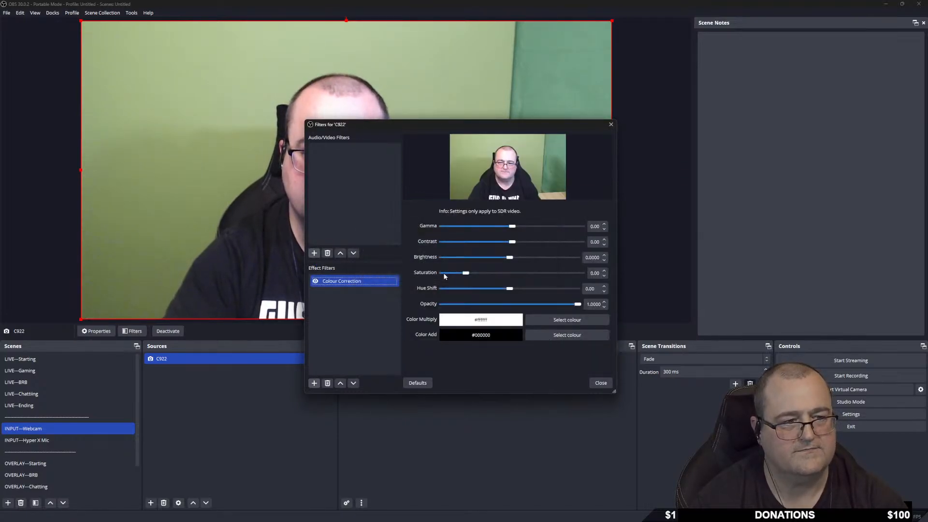
{"action": "left_click", "coordinate": [316, 384]}
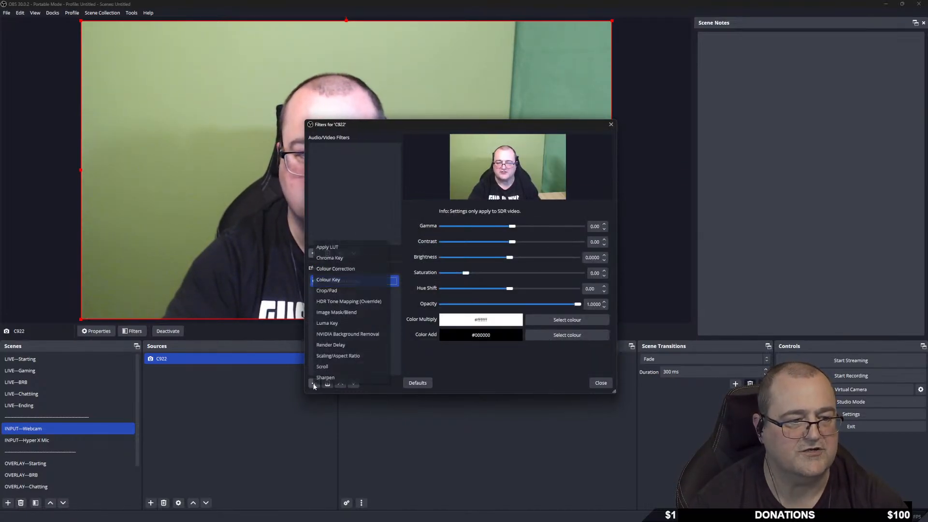
{"action": "left_click", "coordinate": [350, 259]}
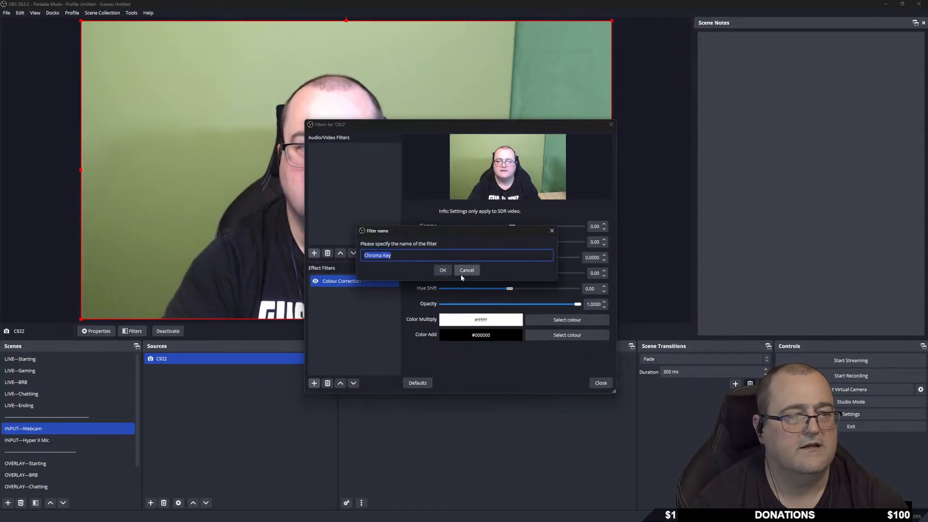
{"action": "key", "text": "Return"}
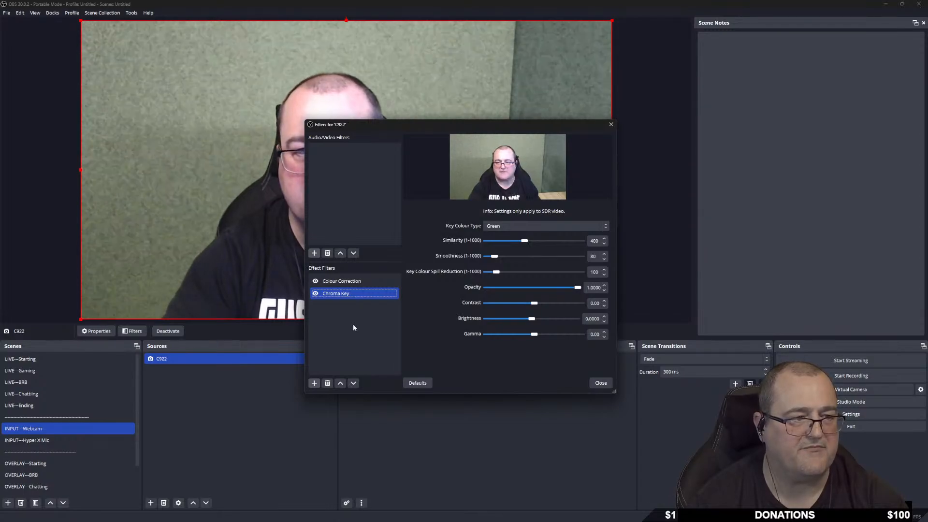
Switch both new filters off and move the Filters window aside to see the webcam.
{"action": "left_click", "coordinate": [315, 281]}
{"action": "left_click", "coordinate": [316, 293]}
{"action": "left_click_drag", "start_coordinate": [457, 125], "coordinate": [673, 139]}
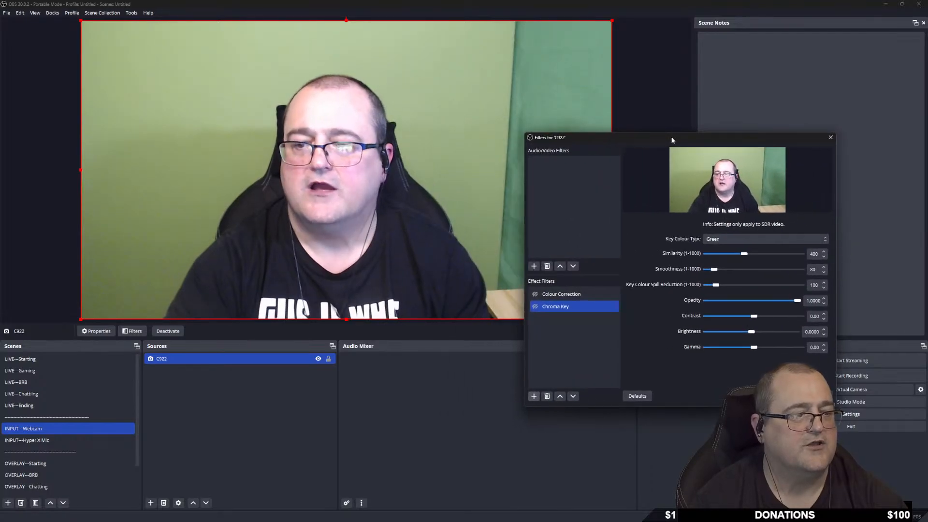
{"action": "left_click", "coordinate": [533, 396]}
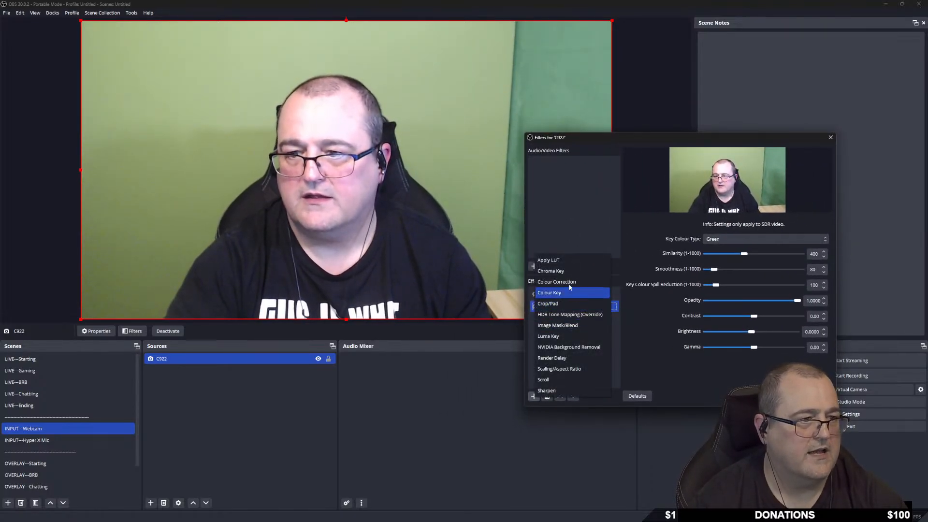
{"action": "left_click", "coordinate": [619, 358]}
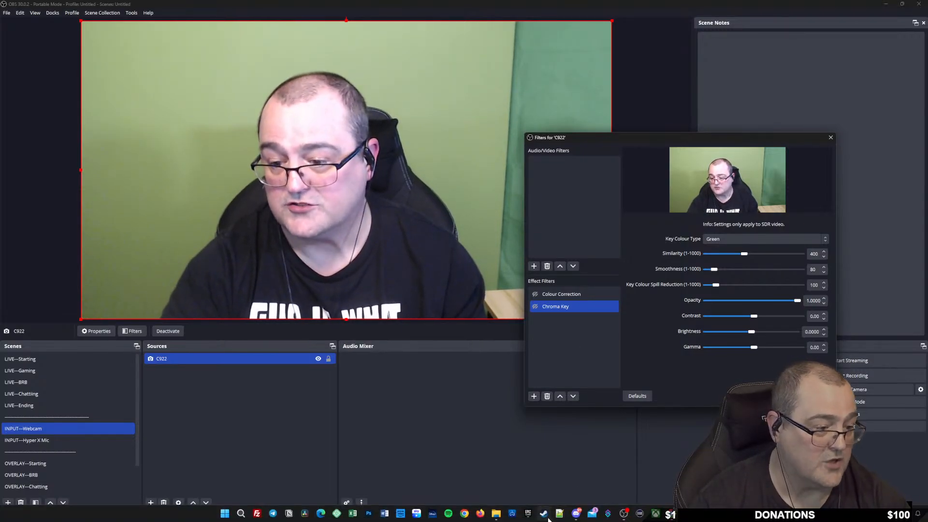
Download LUT_pack.zip (69.6 MB) through the Free LUT Filter Pack's Google Drive link.
{"action": "mouse_move", "coordinate": [673, 517]}
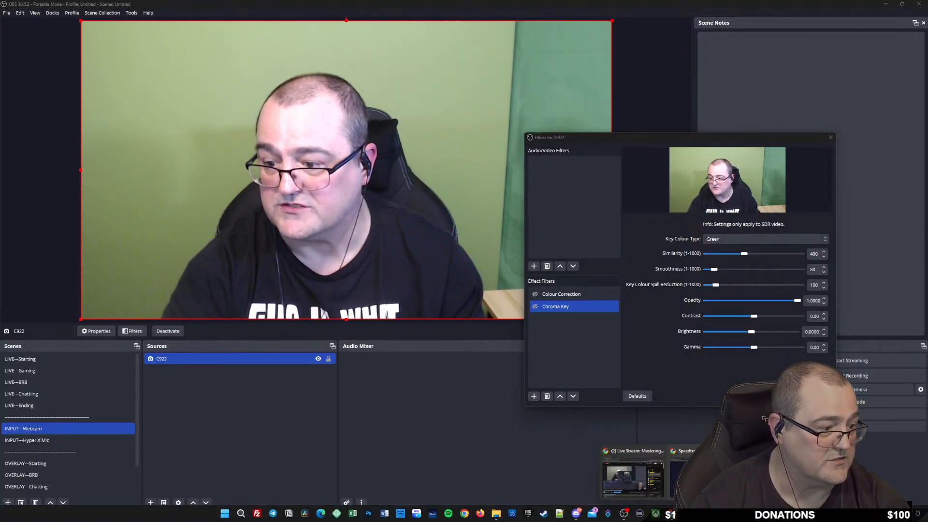
{"action": "left_click", "coordinate": [685, 471]}
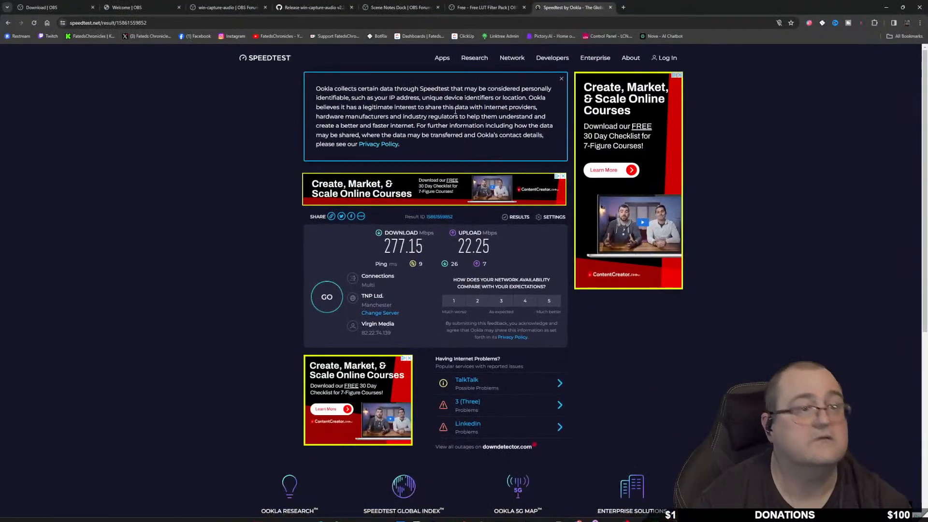
{"action": "left_click", "coordinate": [528, 3]}
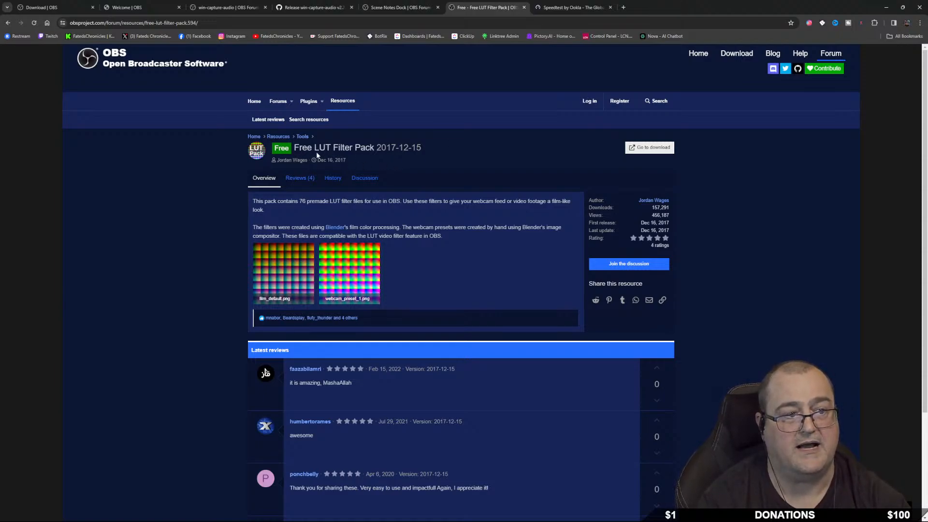
{"action": "left_click", "coordinate": [653, 148]}
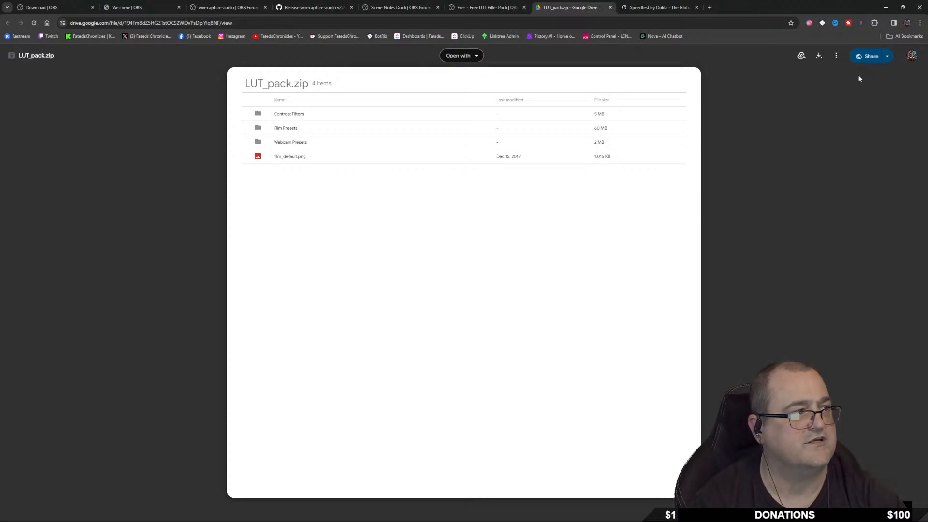
{"action": "left_click", "coordinate": [818, 56]}
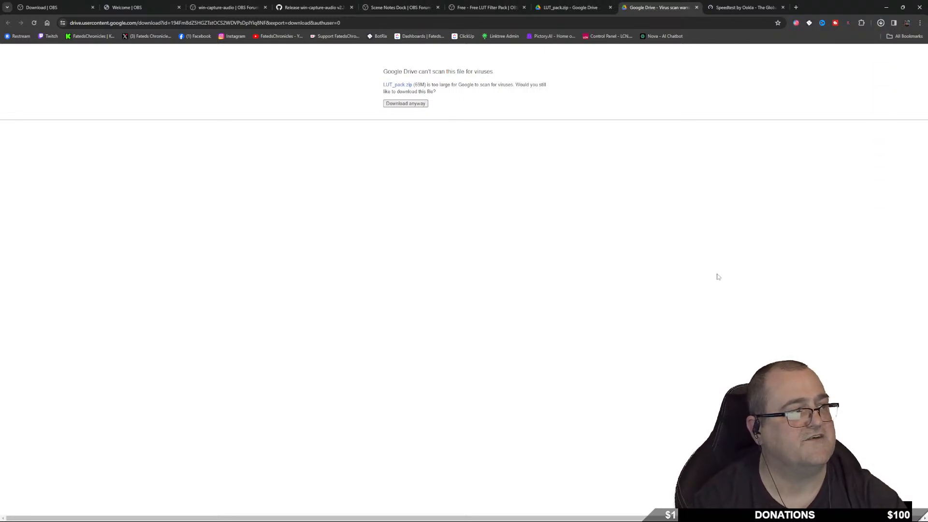
{"action": "left_click", "coordinate": [696, 8]}
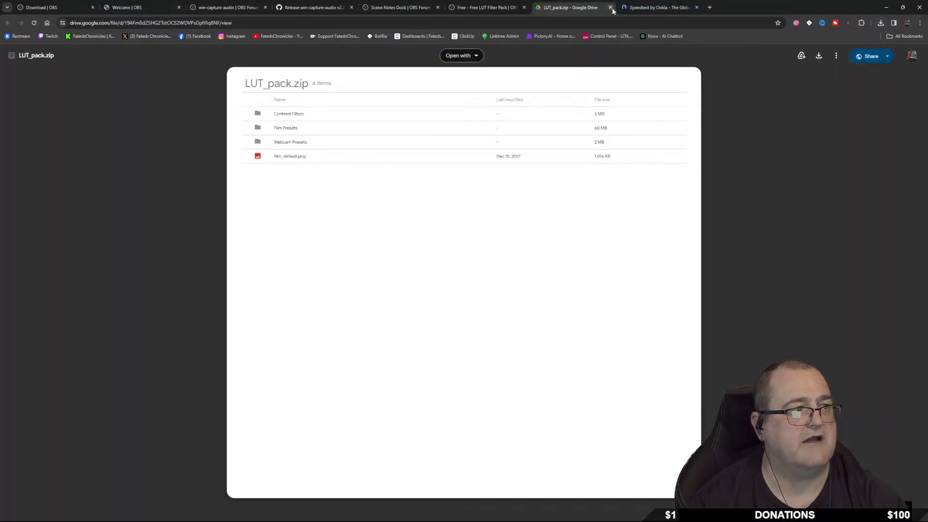
Close the Google Drive and Speedtest tabs and minimise Chrome.
{"action": "left_click", "coordinate": [610, 7]}
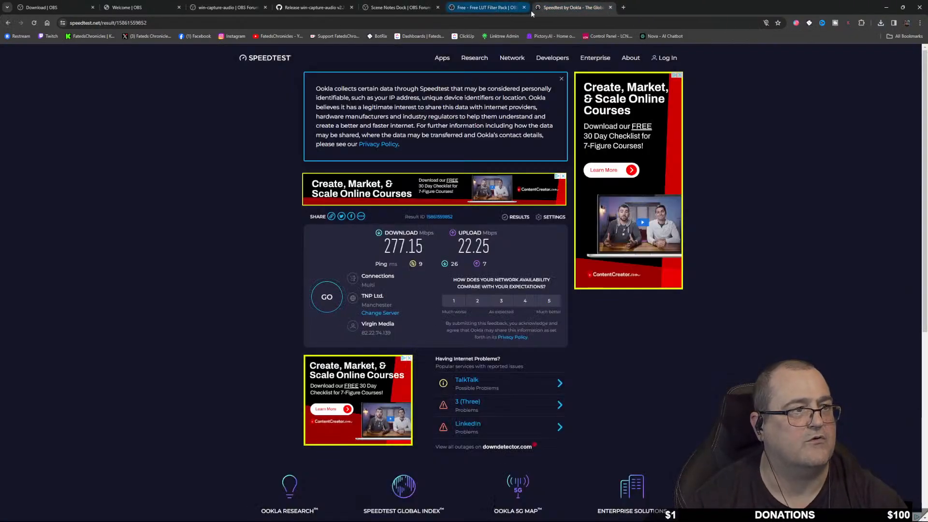
{"action": "left_click", "coordinate": [610, 7]}
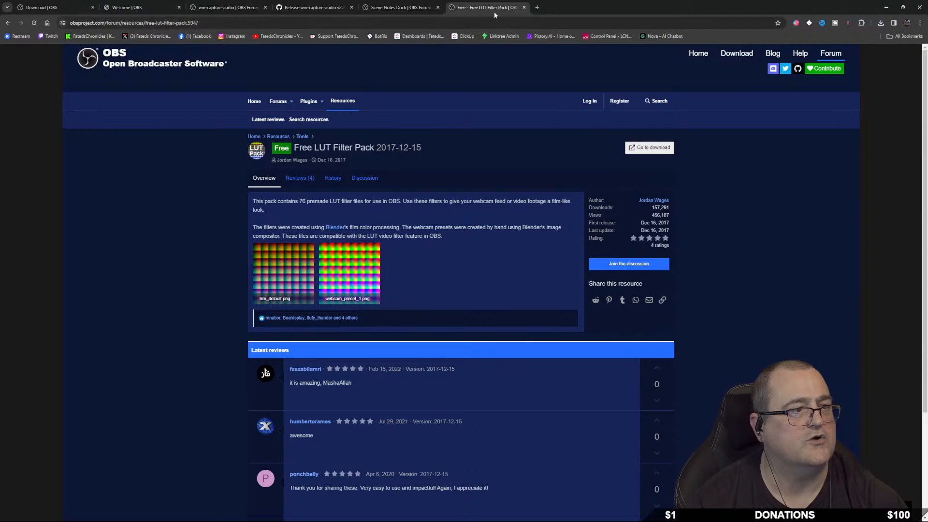
{"action": "left_click", "coordinate": [885, 8]}
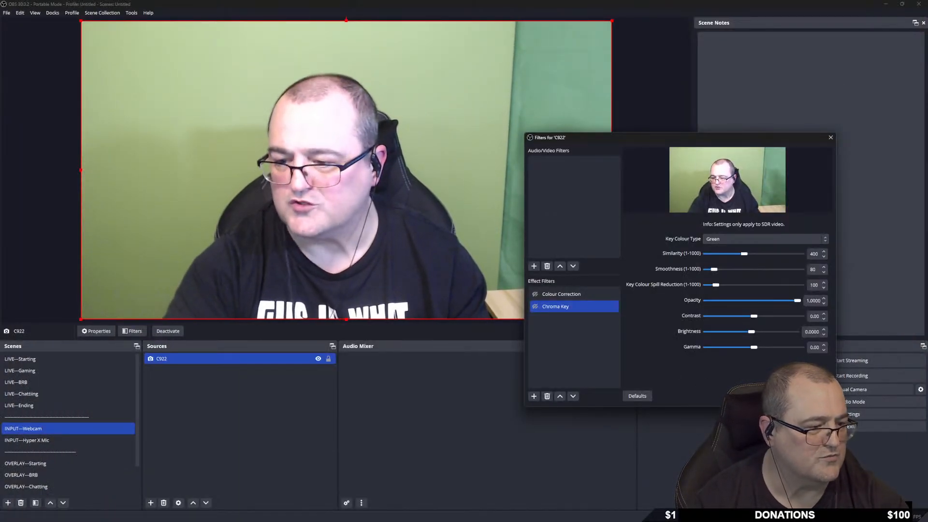
Extract LUT_pack.zip into the Downloads folder.
{"action": "mouse_move", "coordinate": [584, 519]}
{"action": "left_click", "coordinate": [512, 515]}
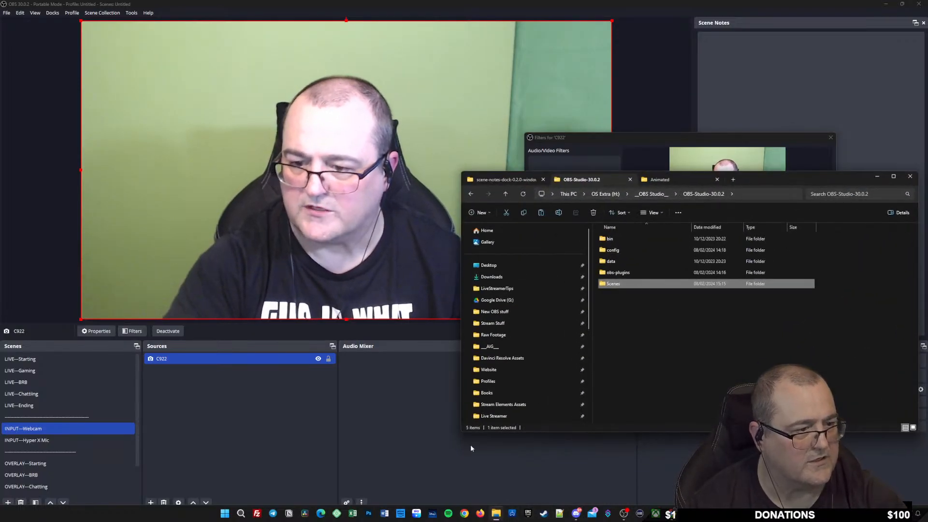
{"action": "left_click", "coordinate": [495, 180]}
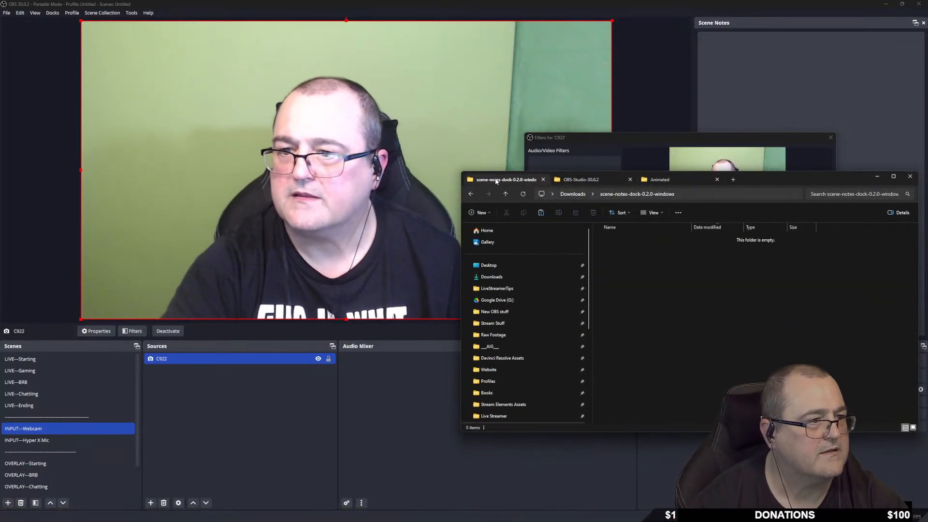
{"action": "left_click", "coordinate": [507, 278]}
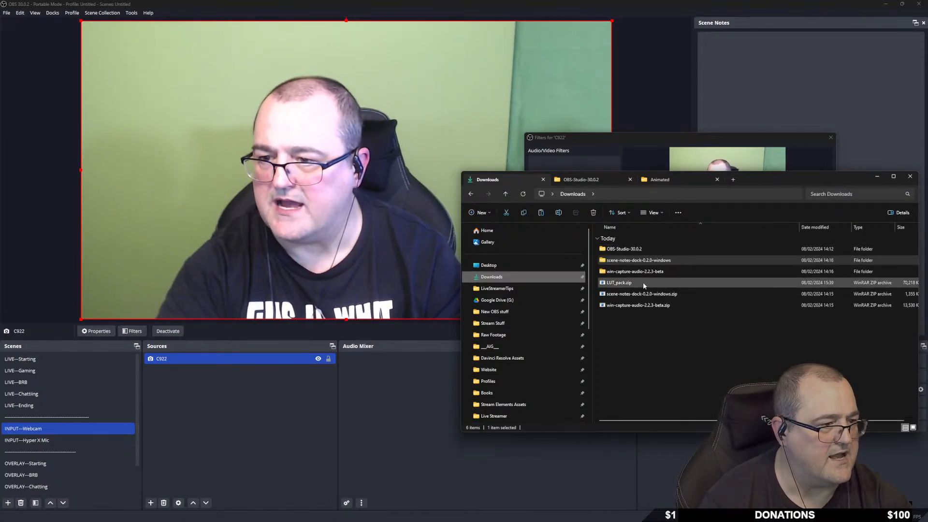
{"action": "right_click", "coordinate": [643, 284]}
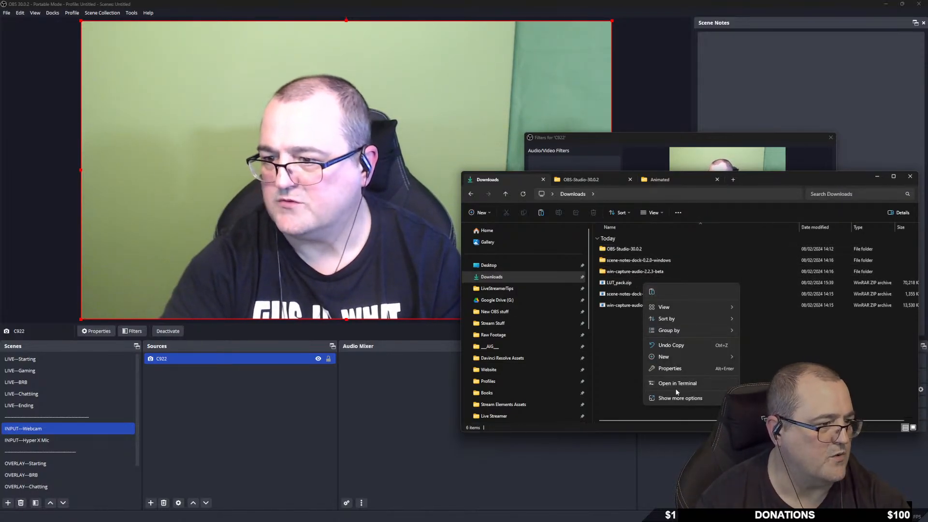
{"action": "left_click", "coordinate": [620, 283]}
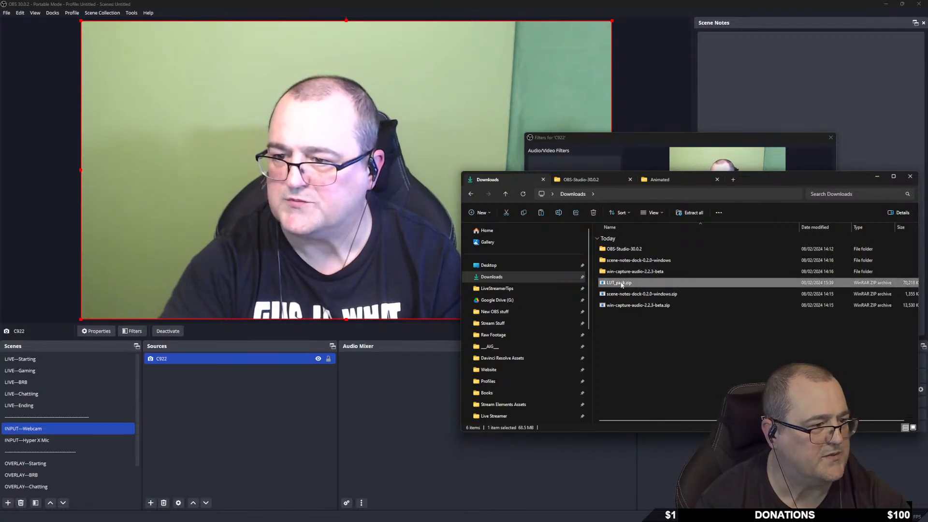
{"action": "right_click", "coordinate": [622, 285]}
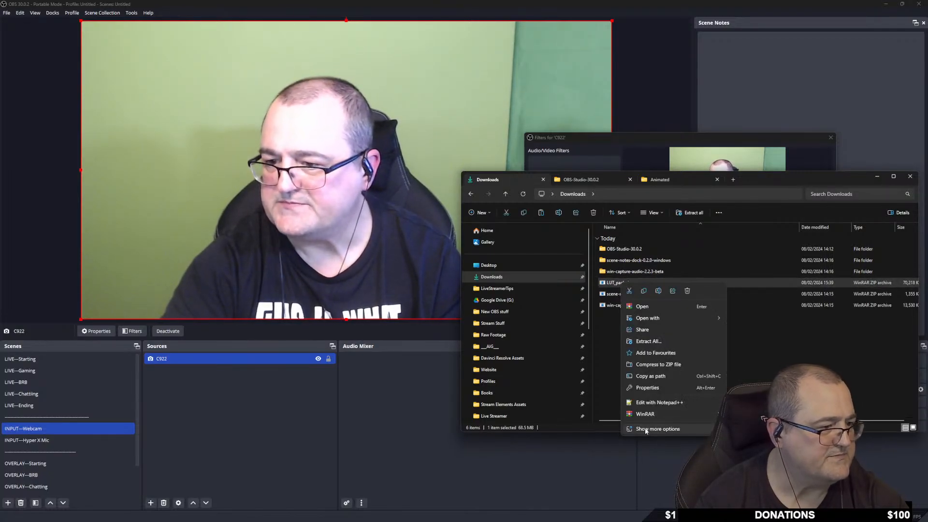
{"action": "key", "text": "Escape"}
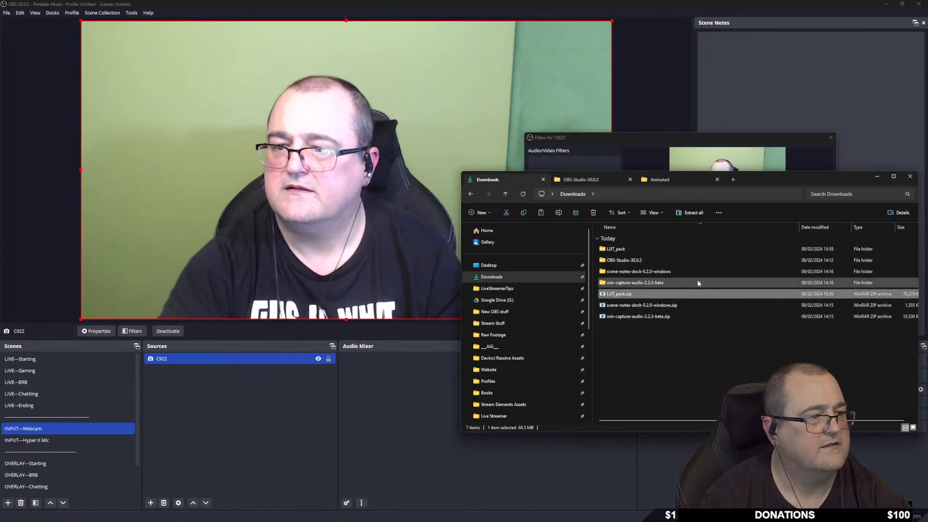
{"action": "double_click", "coordinate": [623, 249]}
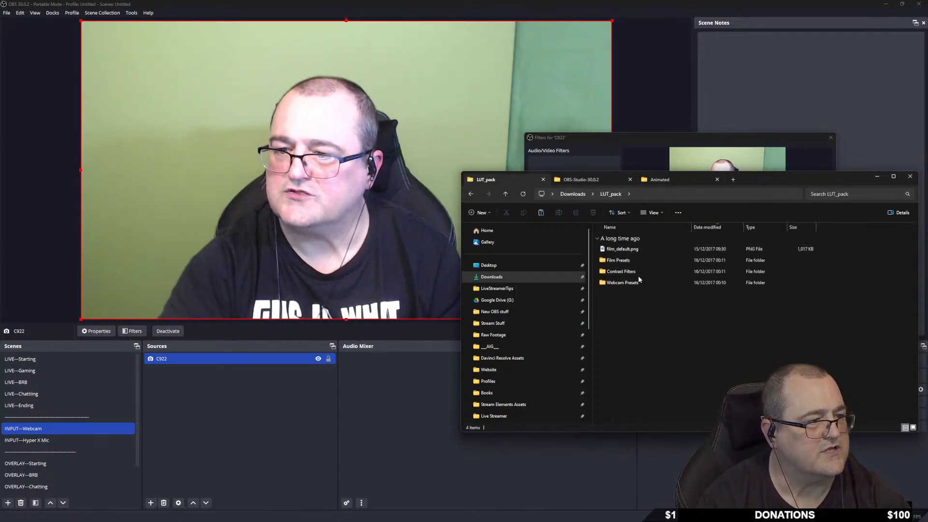
Move the extracted LUT_pack folder from Downloads into OBS-Studio-30.0.2.
{"action": "left_click", "coordinate": [572, 194]}
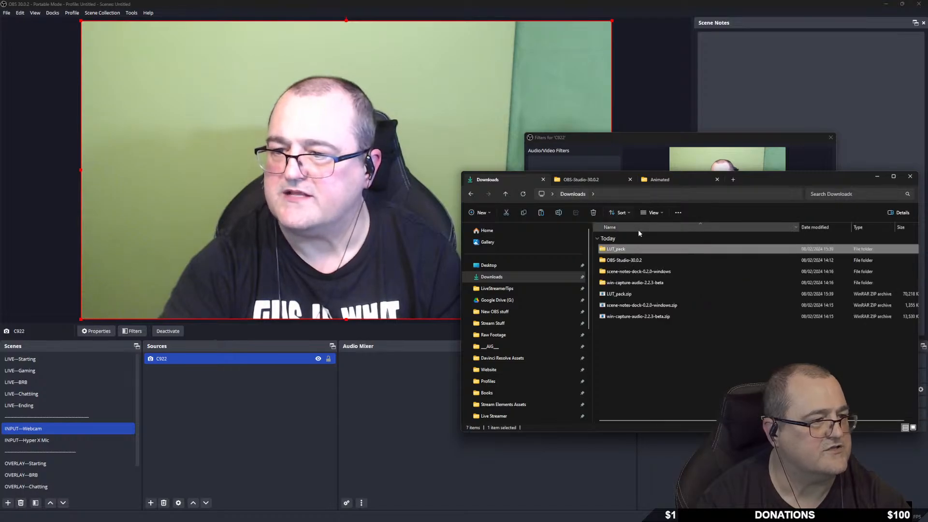
{"action": "right_click", "coordinate": [618, 249]}
{"action": "left_click", "coordinate": [626, 257]}
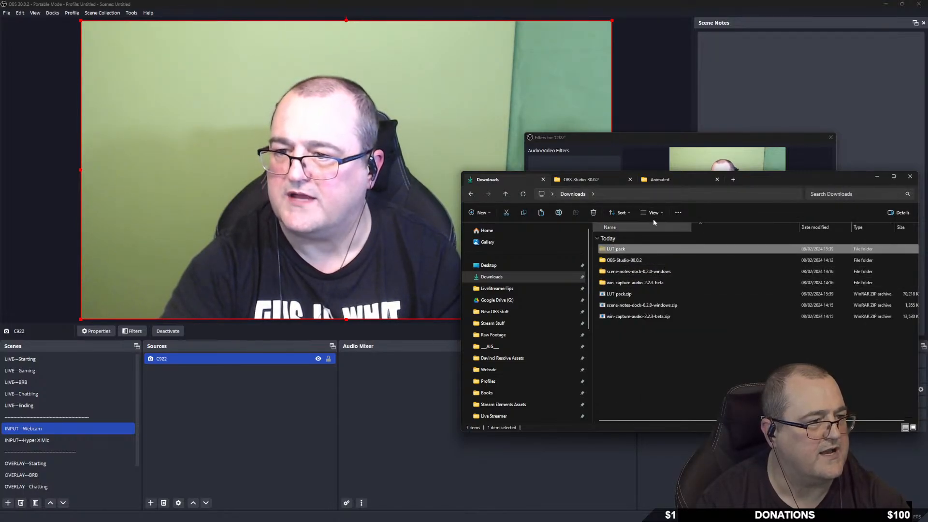
{"action": "left_click", "coordinate": [582, 181]}
{"action": "right_click", "coordinate": [619, 308]}
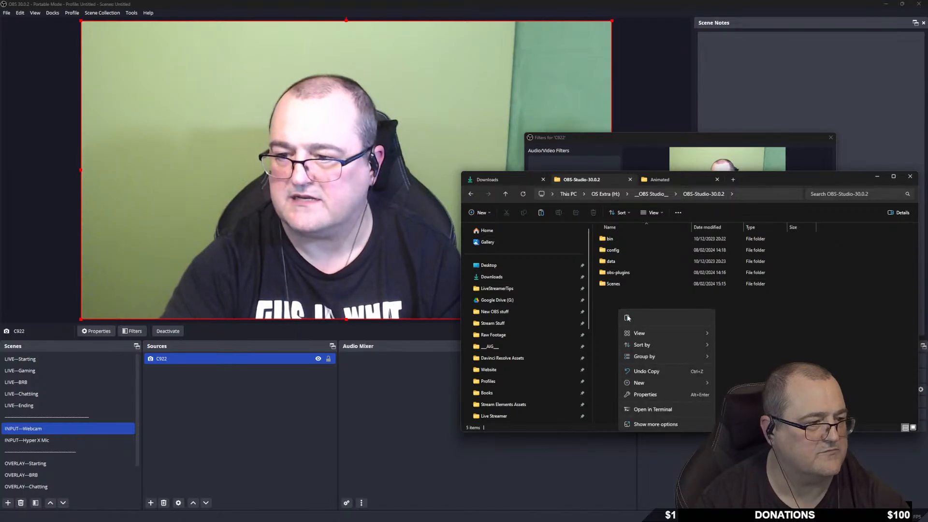
{"action": "left_click", "coordinate": [628, 317]}
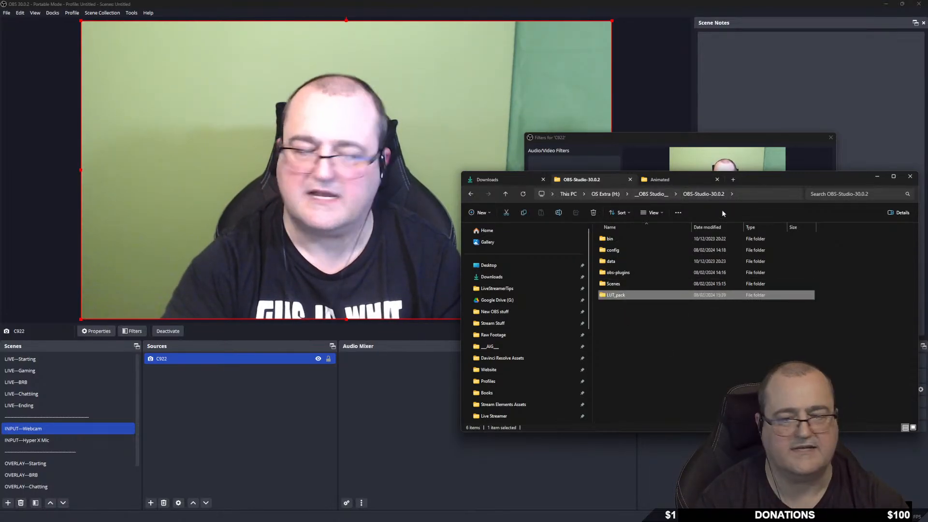
{"action": "left_click", "coordinate": [677, 379]}
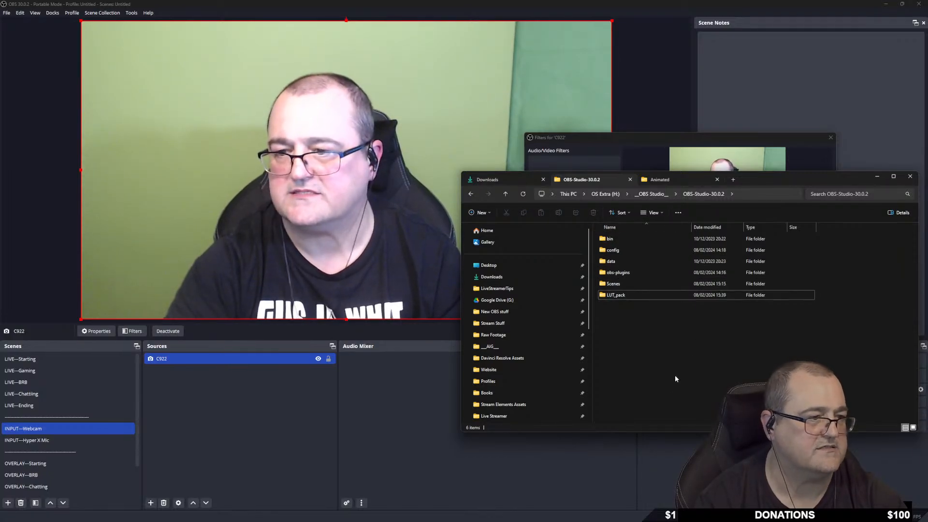
Add an Apply LUT filter named LUT 1 to the C922 webcam.
{"action": "left_click", "coordinate": [876, 177]}
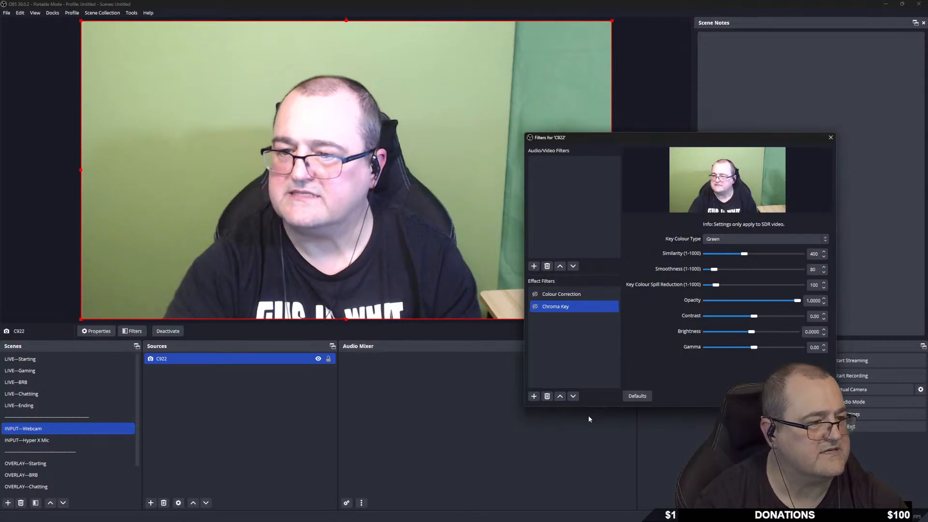
{"action": "left_click", "coordinate": [533, 396]}
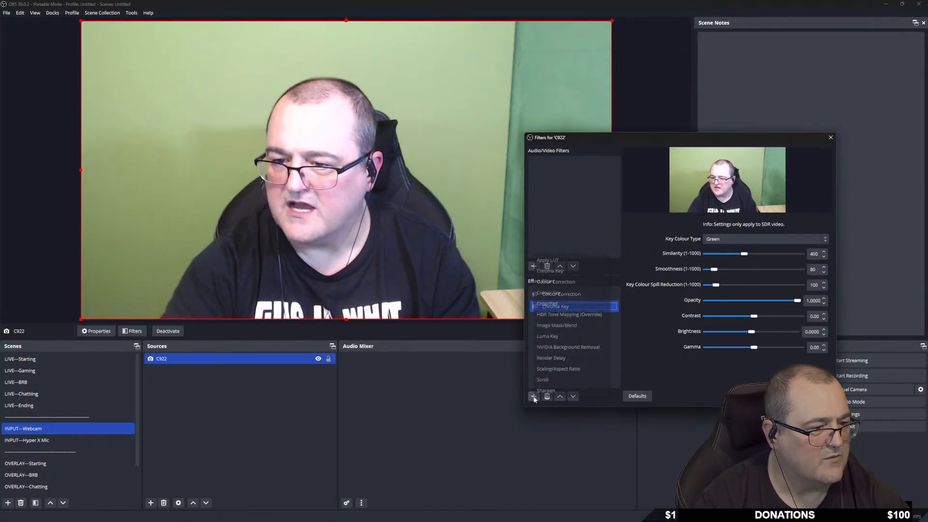
{"action": "left_click", "coordinate": [560, 261]}
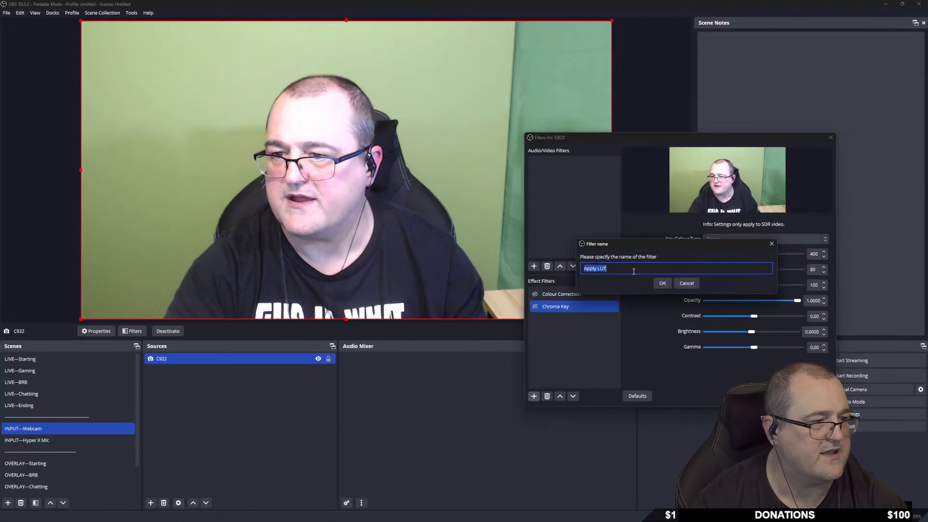
{"action": "left_click", "coordinate": [598, 268]}
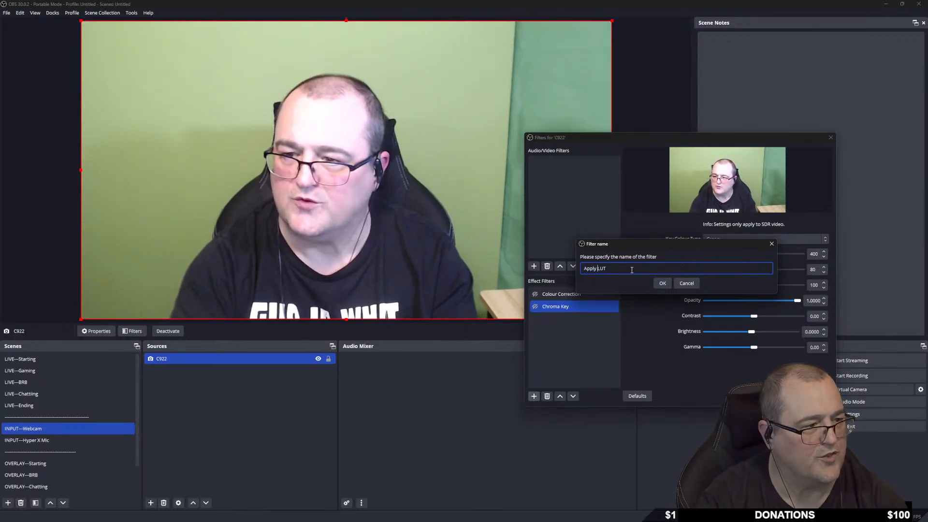
{"action": "key", "text": "BackSpace"}
{"action": "key", "text": "BackSpace"}
{"action": "key", "text": "BackSpace"}
{"action": "key", "text": "BackSpace"}
{"action": "key", "text": "BackSpace"}
{"action": "key", "text": "BackSpace"}
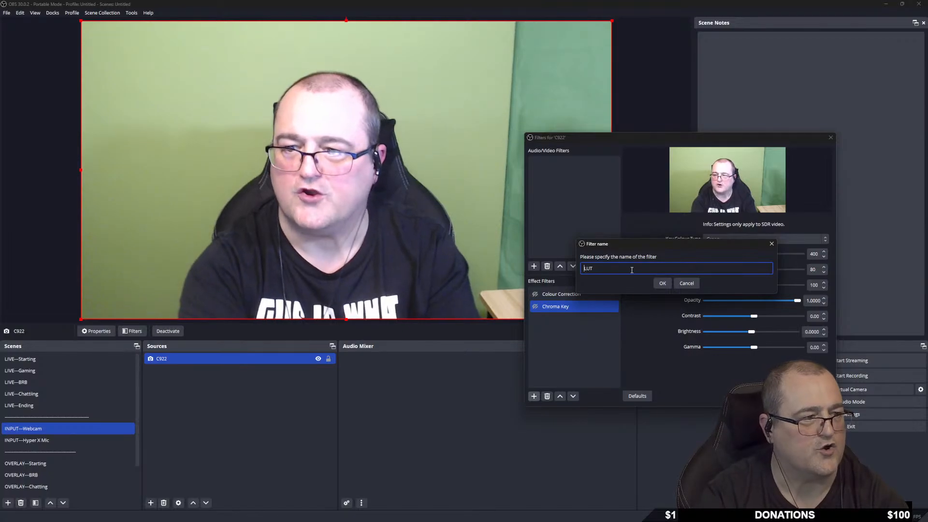
{"action": "key", "text": "End"}
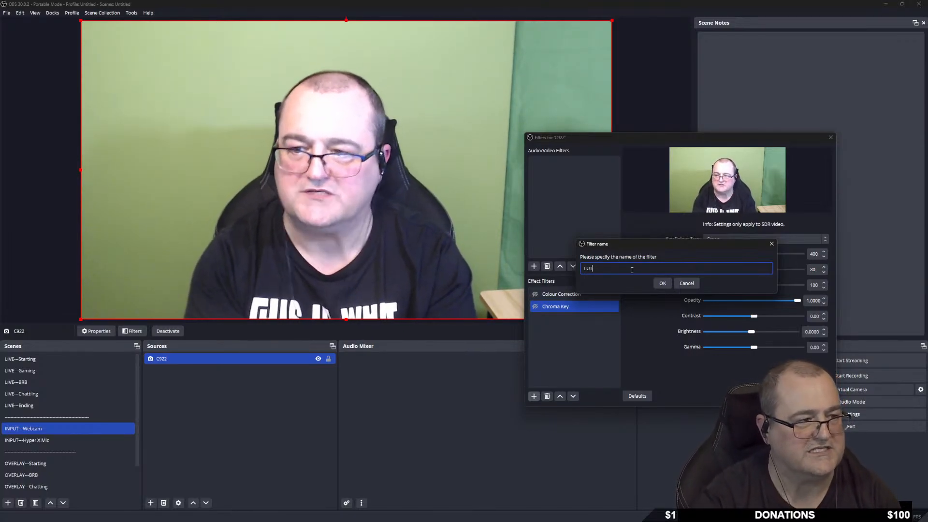
{"action": "key", "text": "Return"}
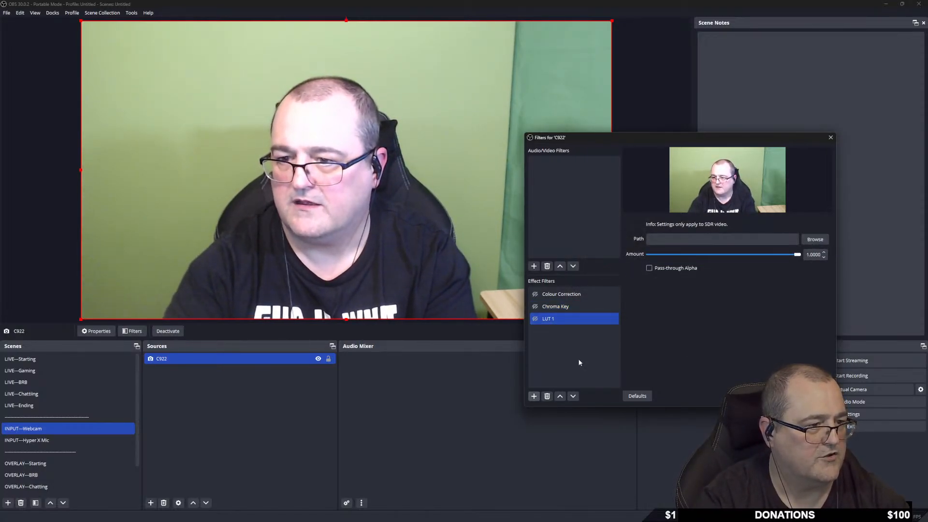
Add a second Apply LUT filter named LUT 2.
{"action": "right_click", "coordinate": [546, 355]}
{"action": "mouse_move", "coordinate": [575, 357]}
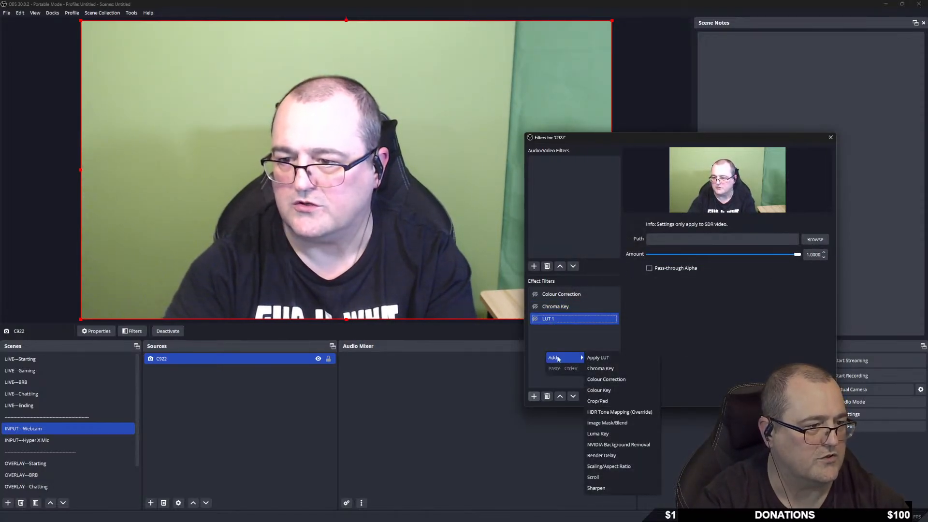
{"action": "left_click", "coordinate": [608, 357]}
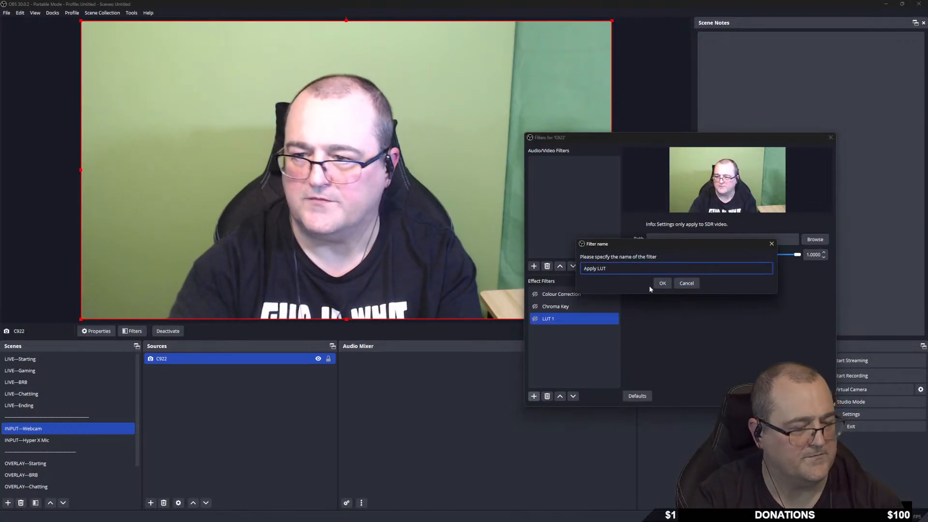
{"action": "key", "text": "Left"}
{"action": "key", "text": "Left"}
{"action": "key", "text": "Left"}
{"action": "key", "text": "BackSpace"}
{"action": "key", "text": "BackSpace"}
{"action": "key", "text": "BackSpace"}
{"action": "key", "text": "BackSpace"}
{"action": "key", "text": "BackSpace"}
{"action": "key", "text": "BackSpace"}
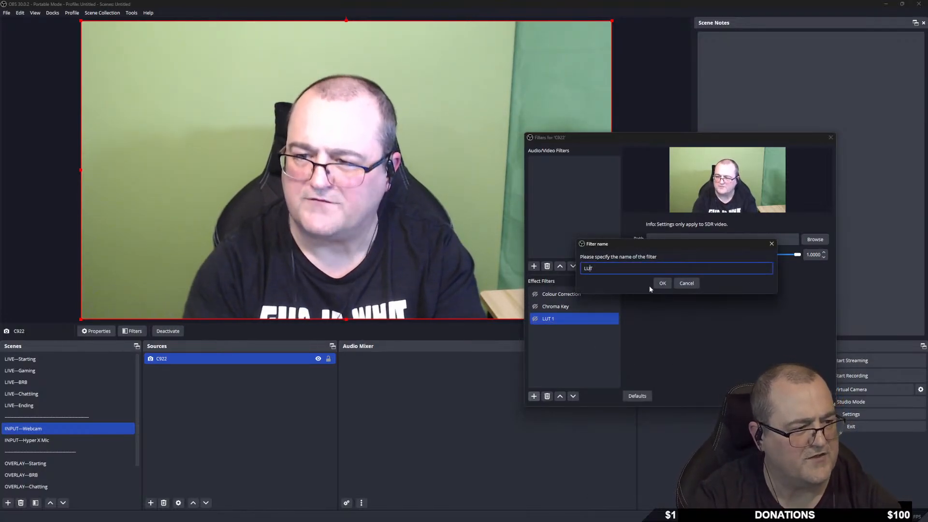
{"action": "key", "text": "End"}
{"action": "type", "text": "2"}
{"action": "key", "text": "Return"}
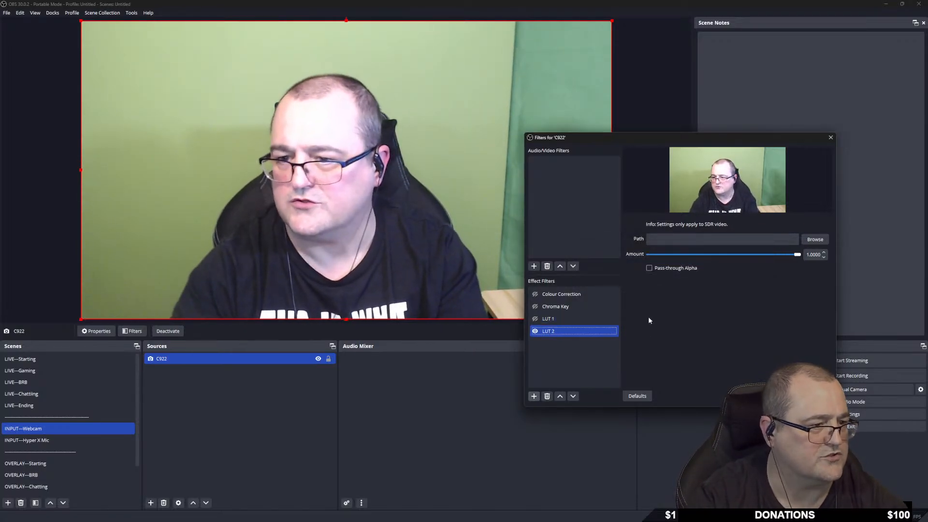
Add a third Apply LUT filter named LUT 3, switched off, then select LUT 1.
{"action": "right_click", "coordinate": [551, 358]}
{"action": "mouse_move", "coordinate": [561, 358]}
{"action": "left_click", "coordinate": [601, 358]}
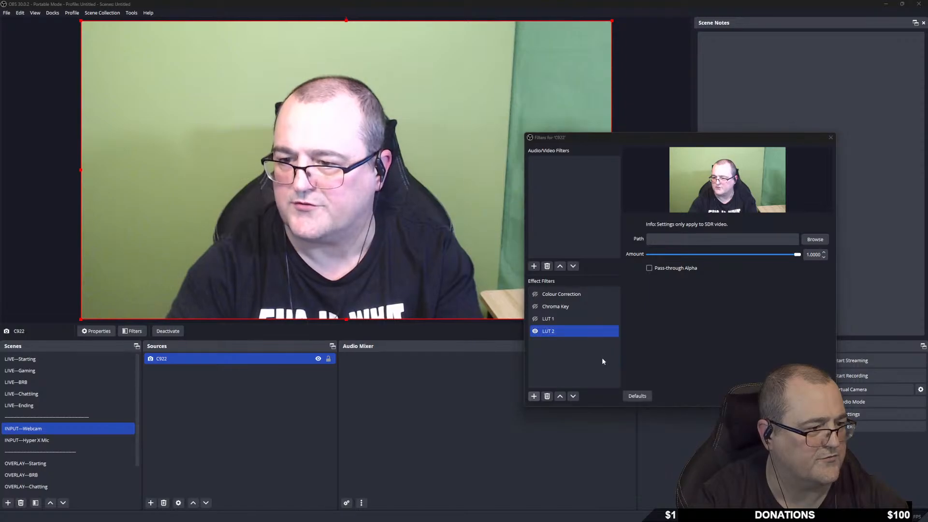
{"action": "key", "text": "End"}
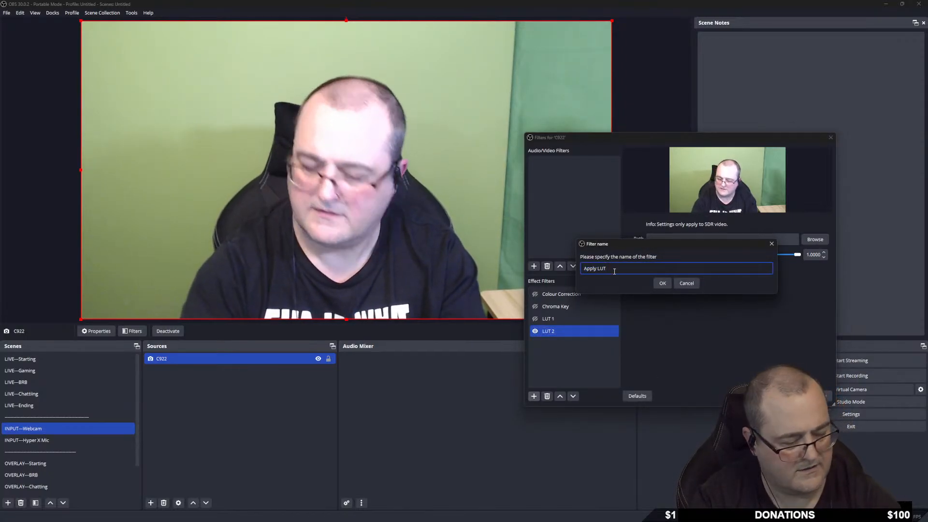
{"action": "type", "text": "3"}
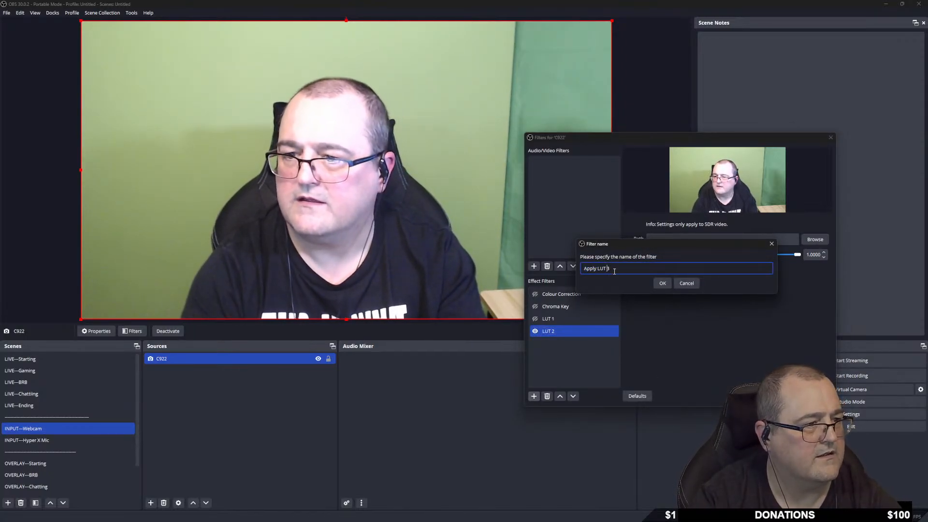
{"action": "key", "text": "BackSpace"}
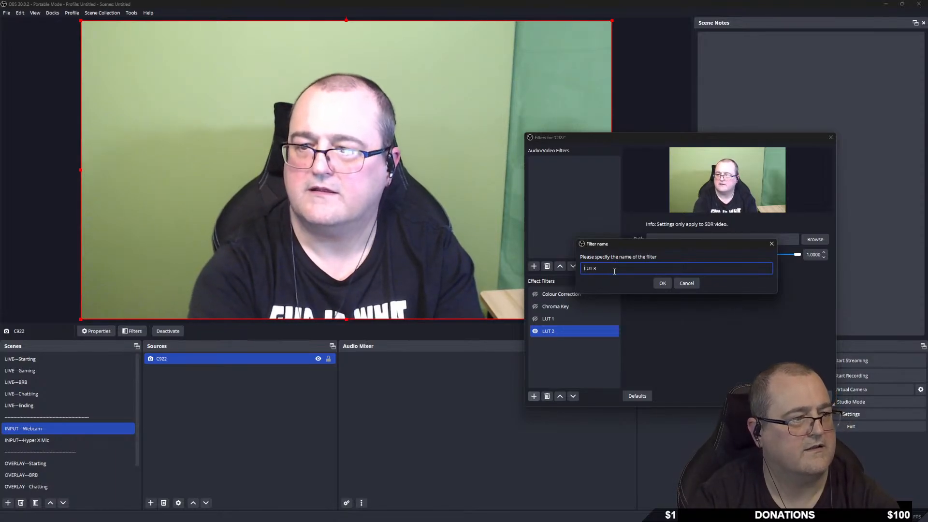
{"action": "key", "text": "Return"}
{"action": "left_click", "coordinate": [534, 344]}
{"action": "left_click", "coordinate": [552, 320]}
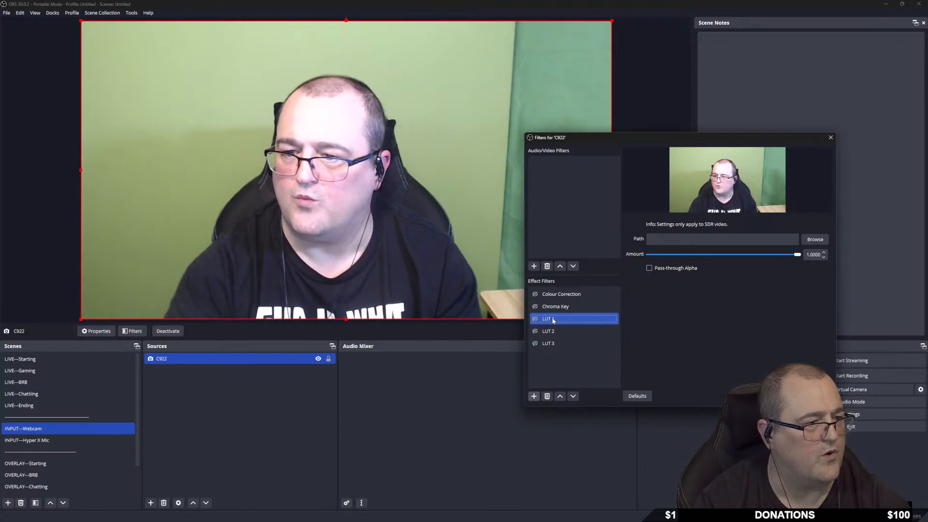
{"action": "left_click", "coordinate": [815, 239]}
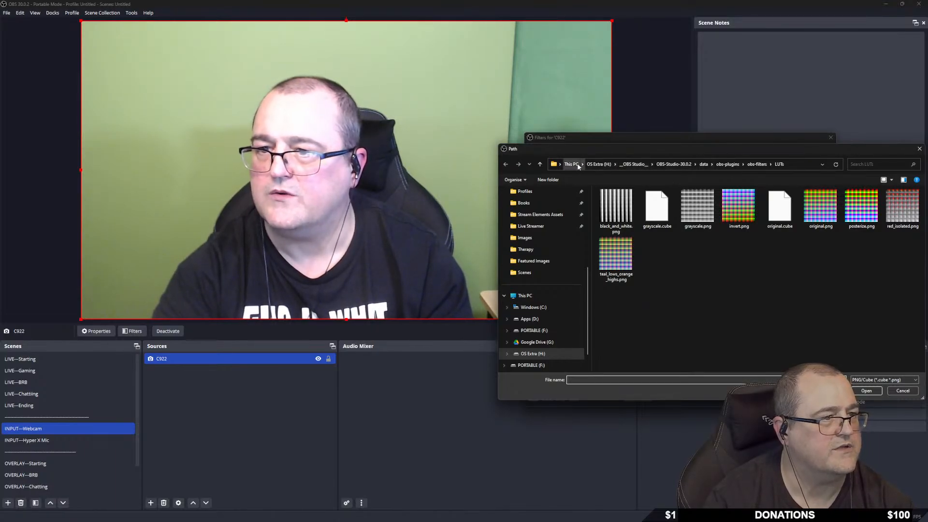
Load webcam_preset_1.png from LUT_pack's Webcam Presets into LUT 1.
{"action": "left_click", "coordinate": [535, 354]}
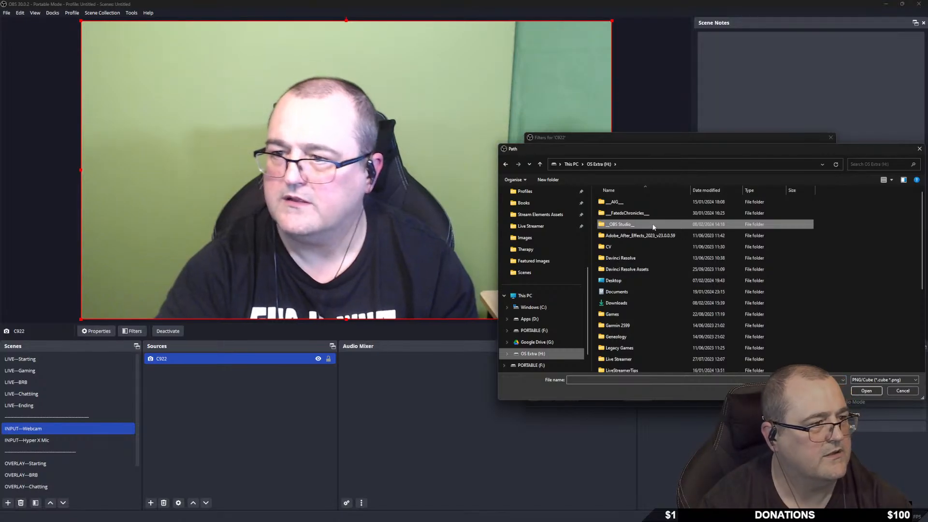
{"action": "double_click", "coordinate": [624, 224]}
{"action": "double_click", "coordinate": [630, 203]}
{"action": "double_click", "coordinate": [620, 236]}
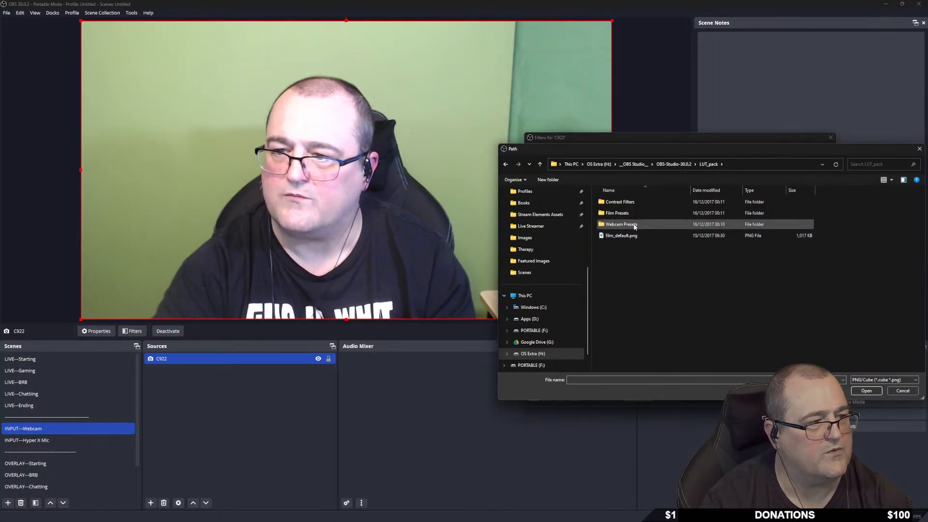
{"action": "double_click", "coordinate": [647, 224]}
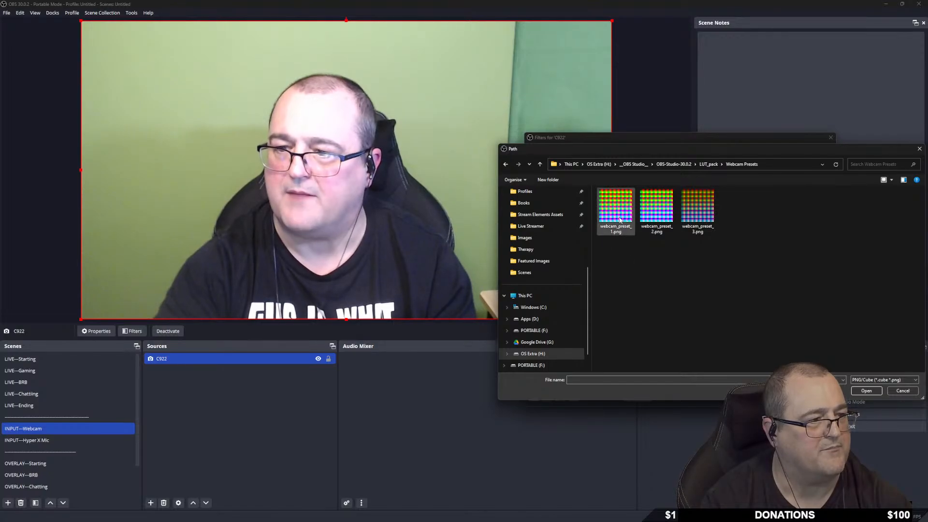
{"action": "double_click", "coordinate": [616, 212]}
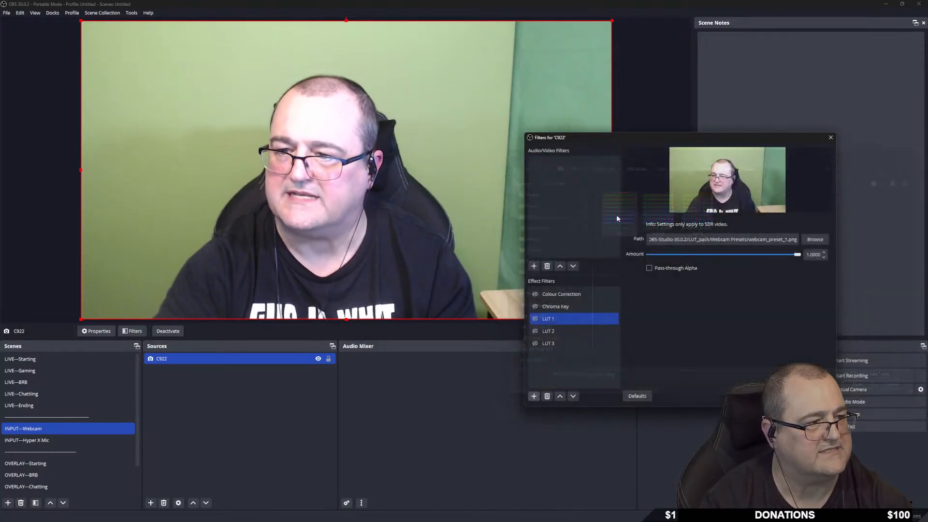
Load webcam_preset_2.png from the Webcam Presets folder into LUT 2.
{"action": "left_click", "coordinate": [564, 332]}
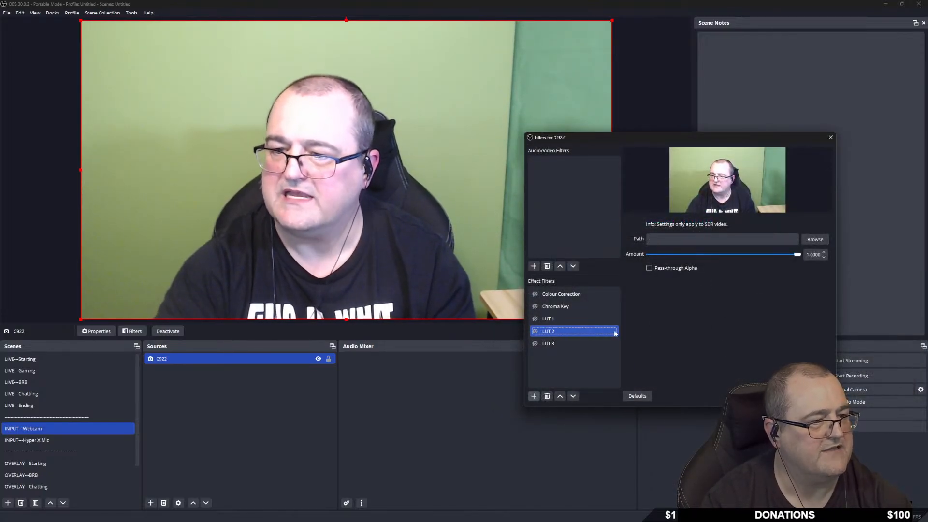
{"action": "left_click", "coordinate": [816, 240]}
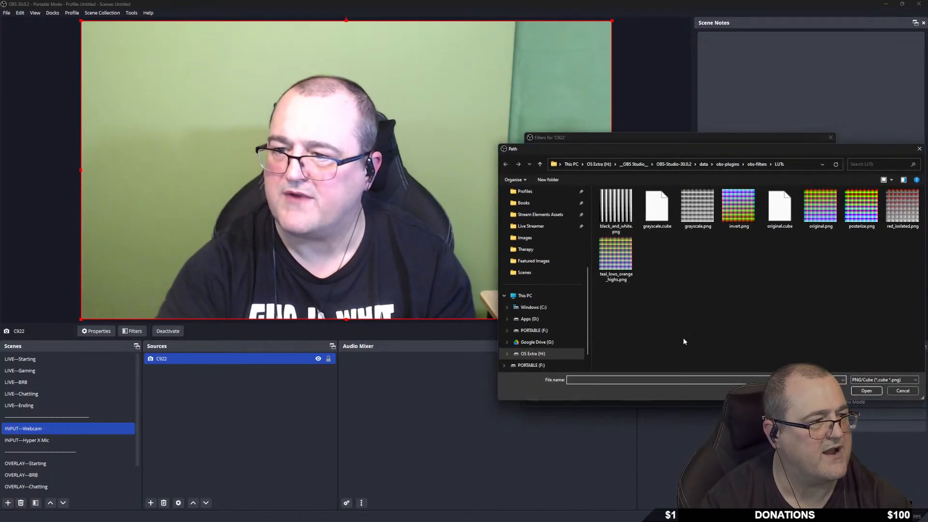
{"action": "left_click", "coordinate": [631, 165]}
{"action": "double_click", "coordinate": [630, 202]}
{"action": "double_click", "coordinate": [628, 235]}
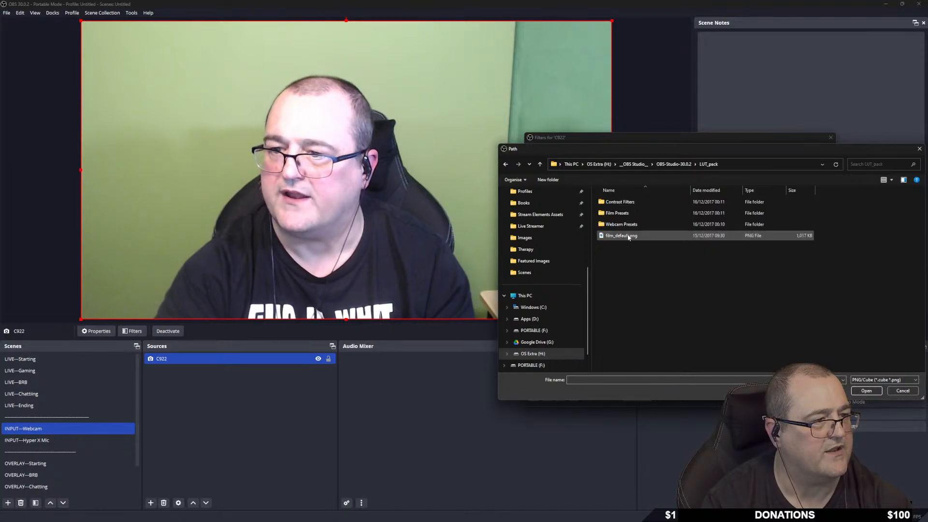
{"action": "double_click", "coordinate": [623, 225]}
{"action": "double_click", "coordinate": [656, 207]}
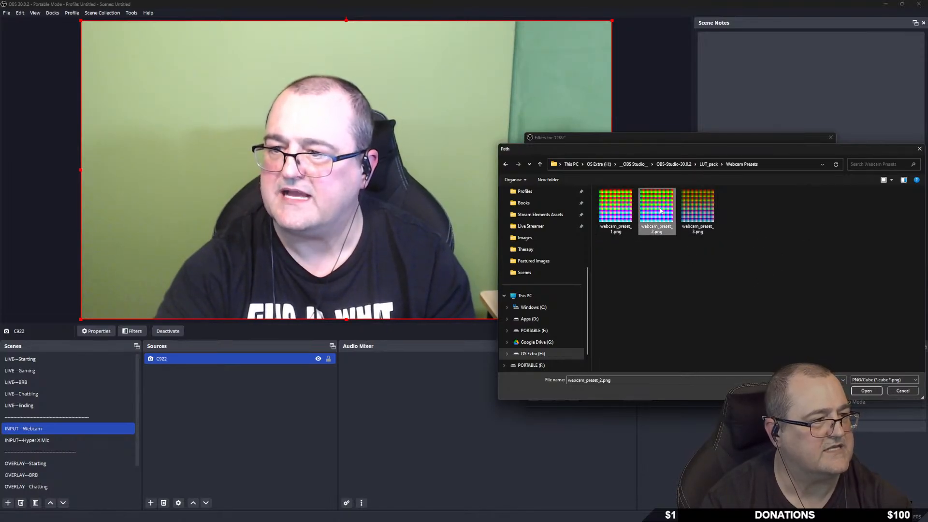
Load webcam_preset_3.png into LUT 3 and move the Filters window off the preview.
{"action": "left_click", "coordinate": [561, 343]}
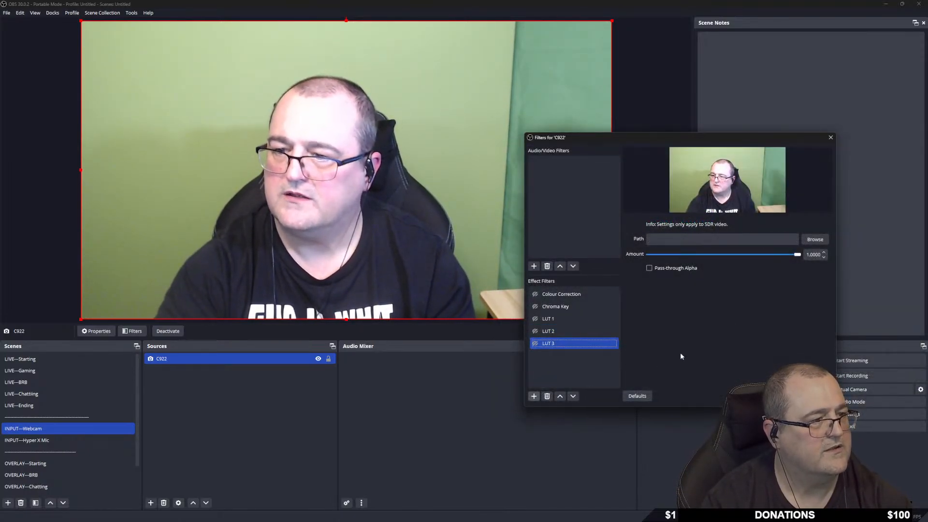
{"action": "left_click", "coordinate": [816, 241]}
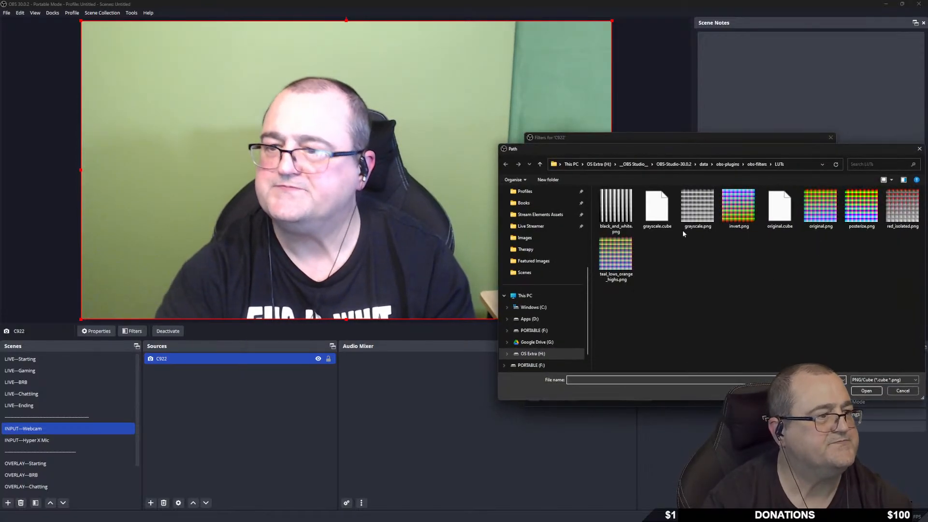
{"action": "left_click", "coordinate": [677, 166]}
{"action": "double_click", "coordinate": [623, 236]}
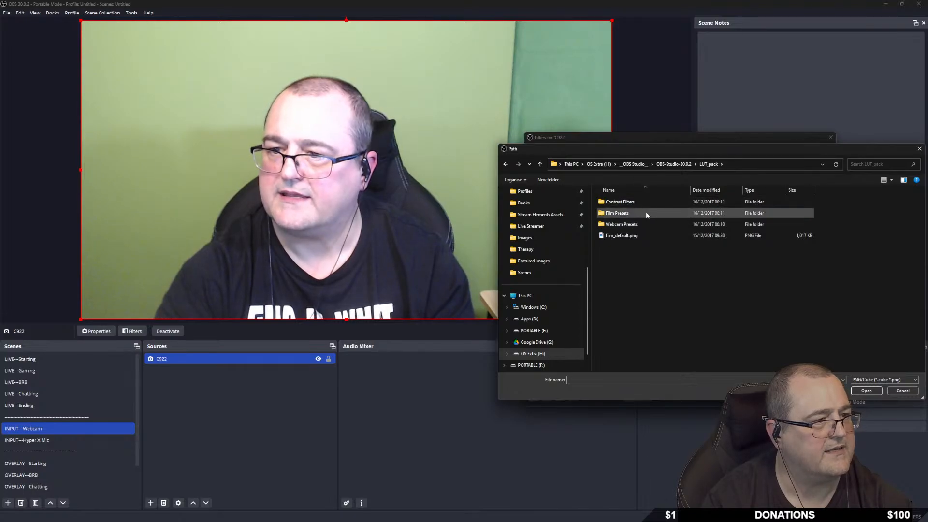
{"action": "mouse_move", "coordinate": [646, 224]}
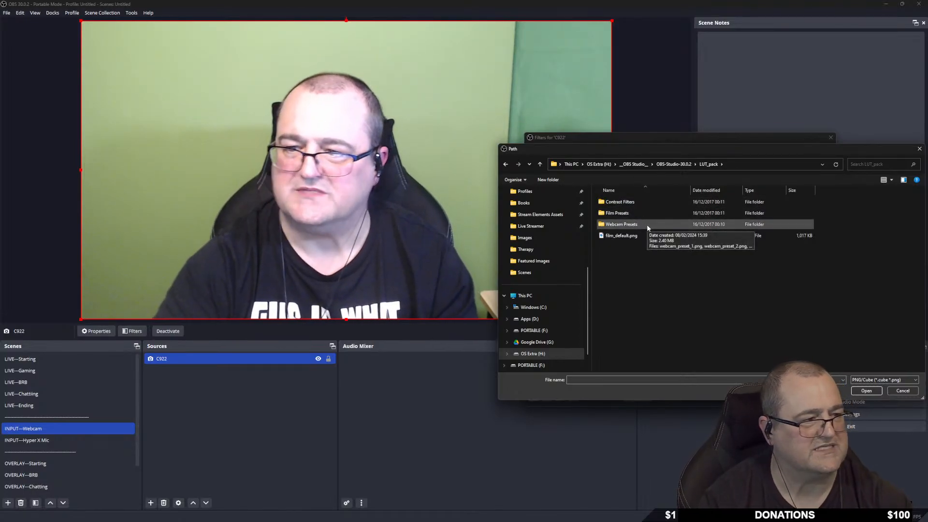
{"action": "double_click", "coordinate": [646, 225]}
{"action": "double_click", "coordinate": [698, 210]}
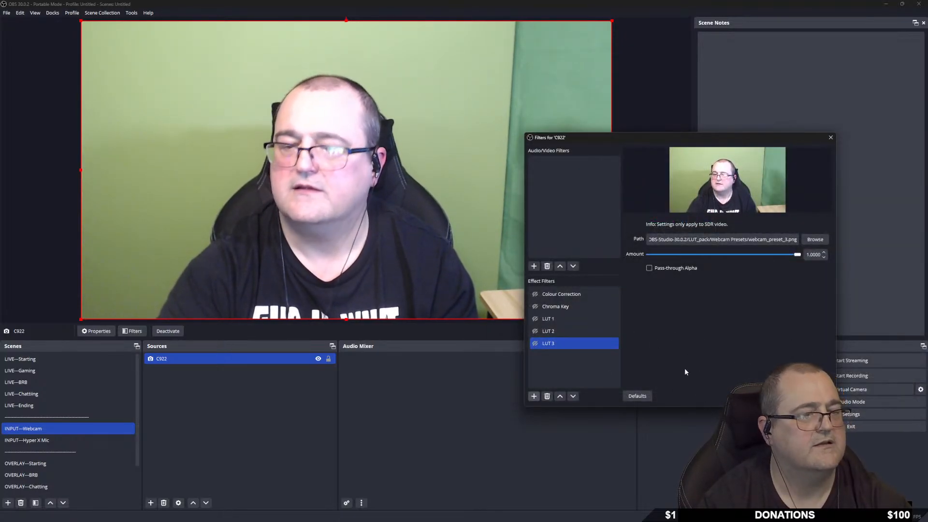
{"action": "left_click_drag", "start_coordinate": [729, 140], "coordinate": [818, 202]}
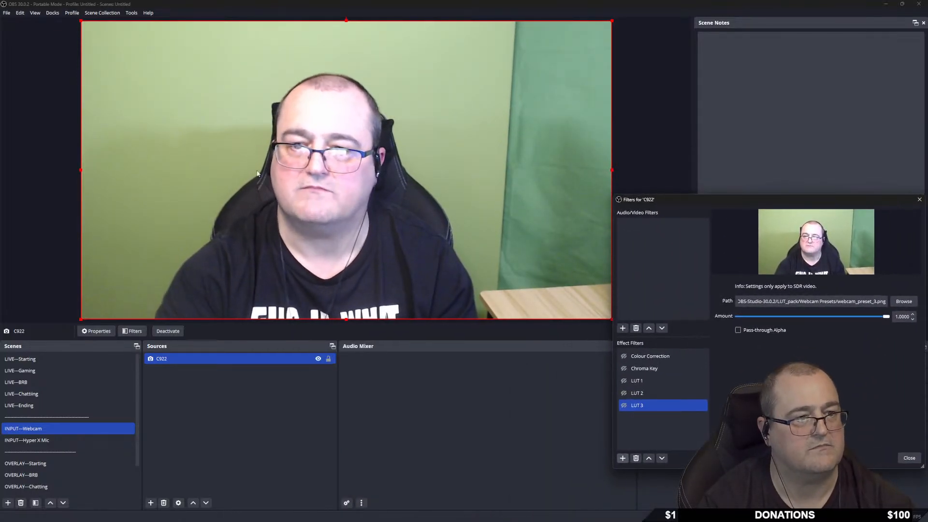
Preview LUT 1 and LUT 2 on the webcam, leaving both switched off.
{"action": "left_click", "coordinate": [625, 395], "text": "shift"}
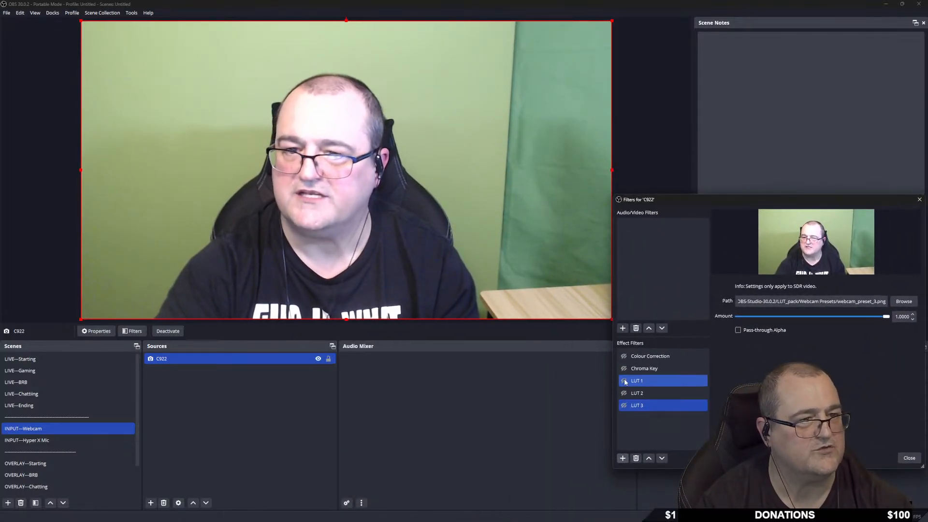
{"action": "left_click", "coordinate": [625, 381]}
{"action": "left_click", "coordinate": [625, 381]}
{"action": "left_click", "coordinate": [624, 380]}
{"action": "left_click", "coordinate": [624, 381]}
{"action": "left_click", "coordinate": [624, 380]}
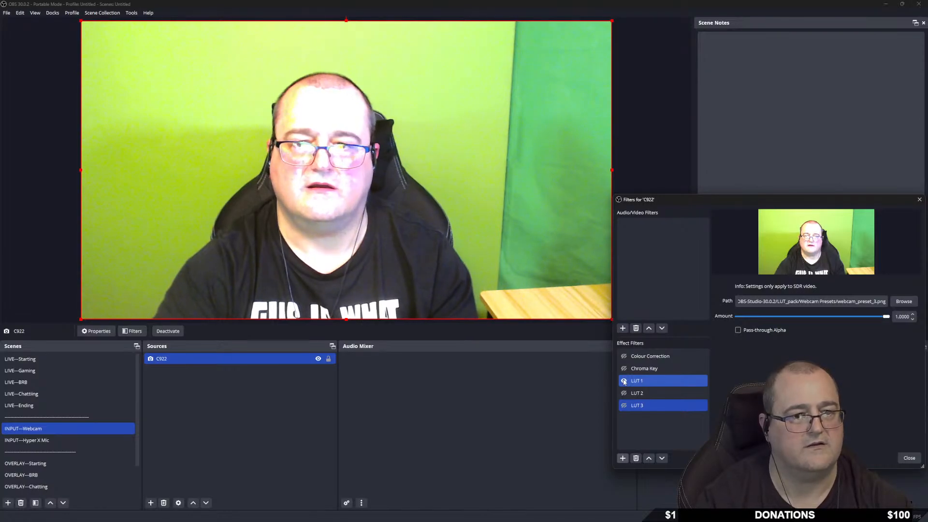
{"action": "left_click", "coordinate": [621, 382]}
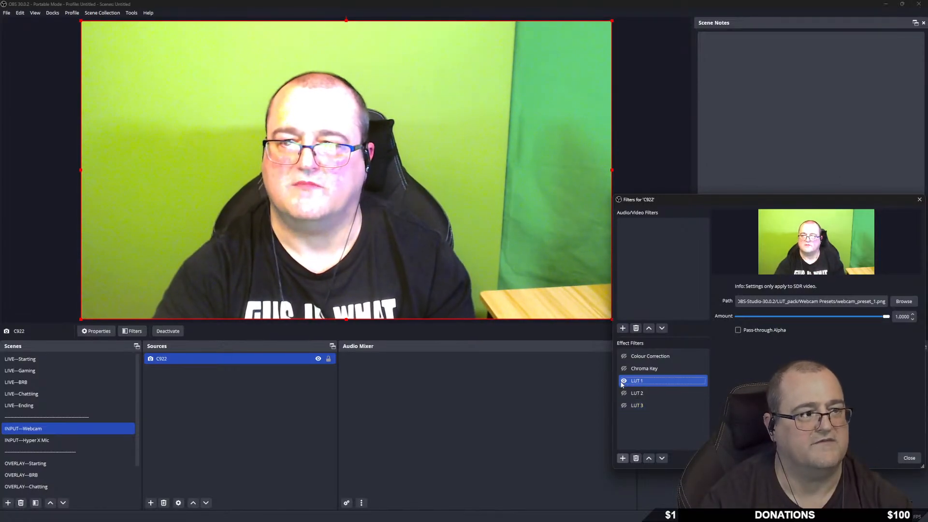
{"action": "left_click", "coordinate": [624, 394]}
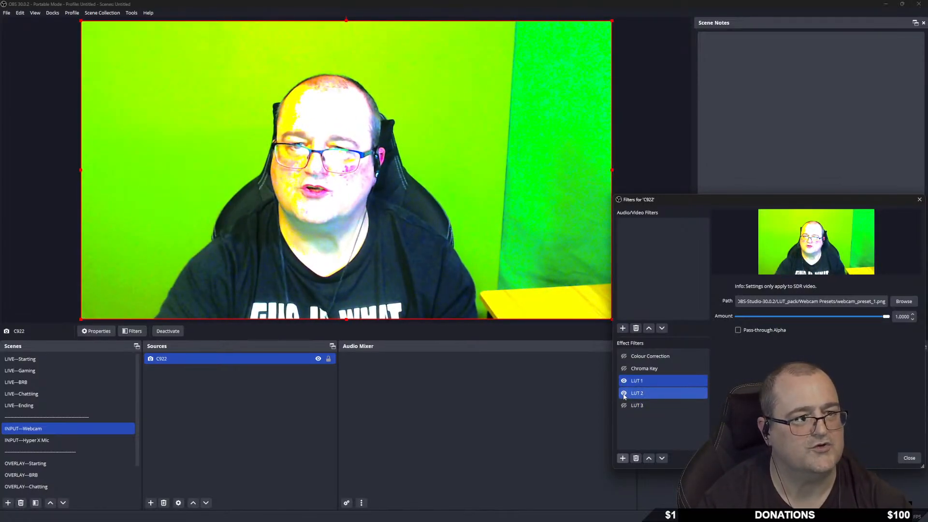
{"action": "left_click", "coordinate": [623, 395]}
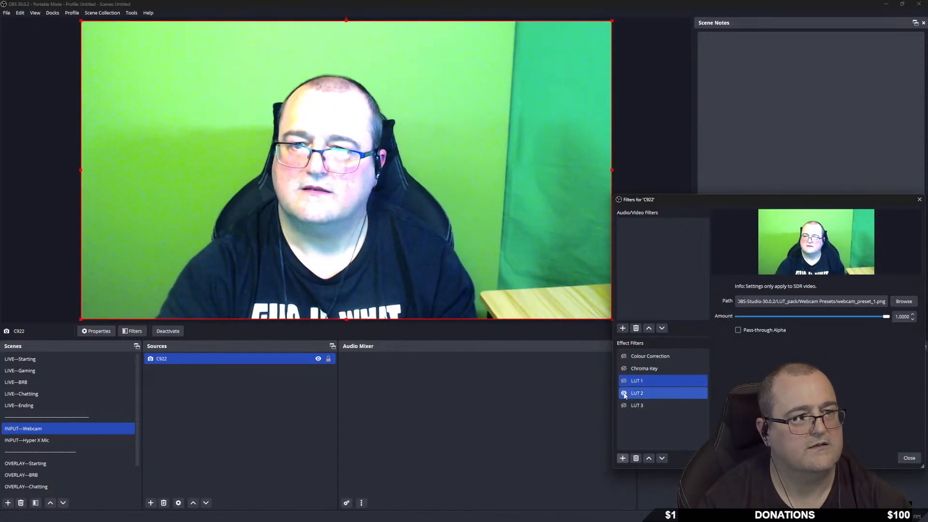
{"action": "left_click", "coordinate": [624, 393]}
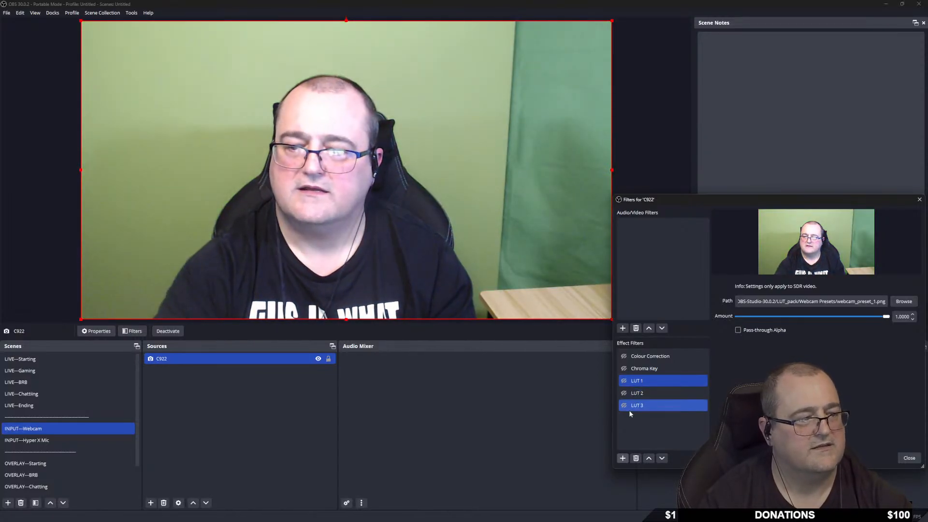
Toggle LUT 3 on and off to compare, leaving it switched on.
{"action": "left_click", "coordinate": [624, 406]}
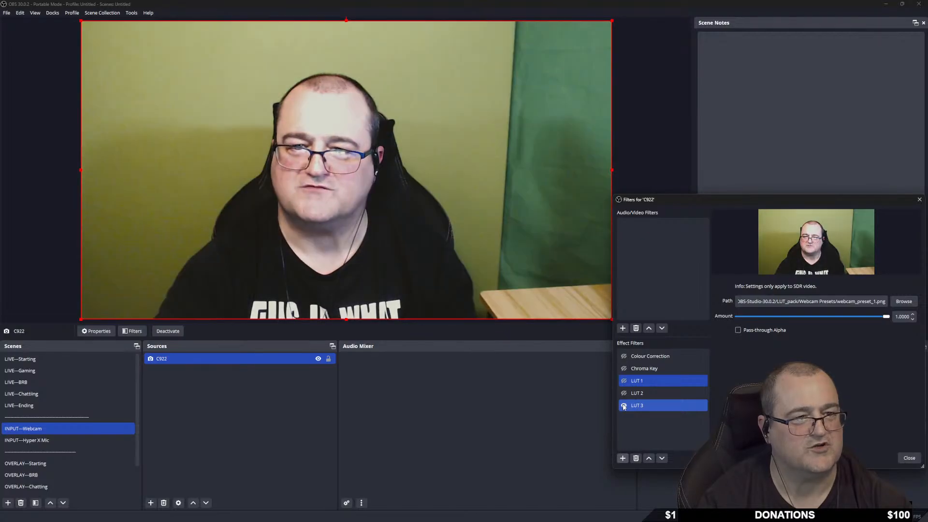
{"action": "left_click", "coordinate": [623, 406]}
{"action": "left_click", "coordinate": [623, 407]}
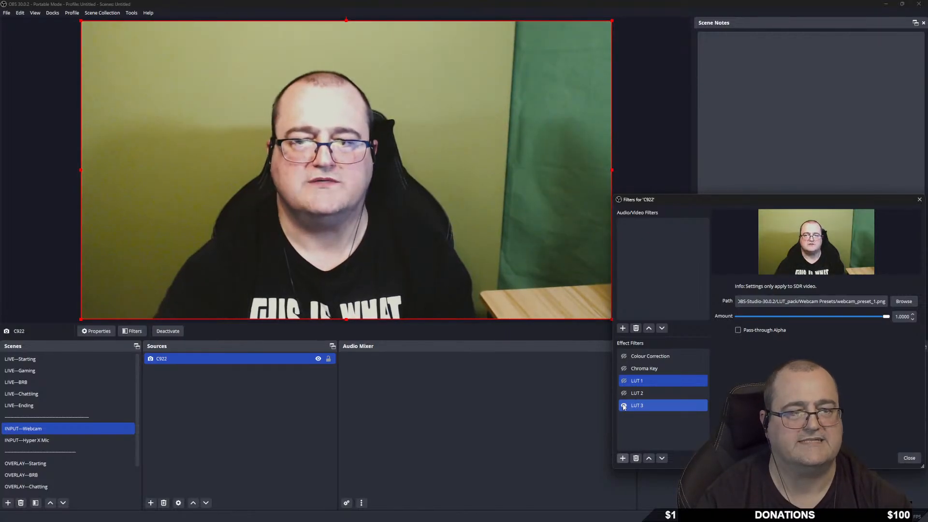
{"action": "left_click", "coordinate": [623, 407]}
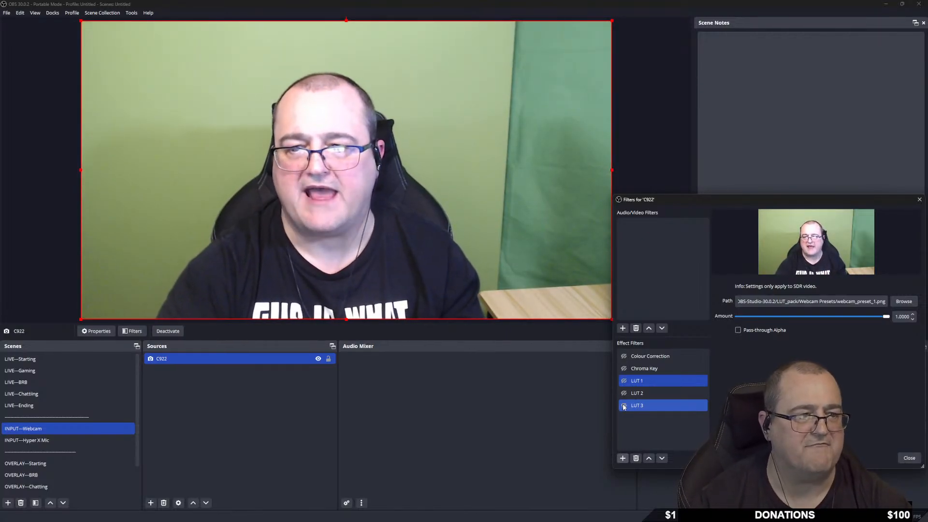
{"action": "left_click", "coordinate": [623, 406]}
{"action": "left_click", "coordinate": [623, 407]}
{"action": "left_click", "coordinate": [623, 406]}
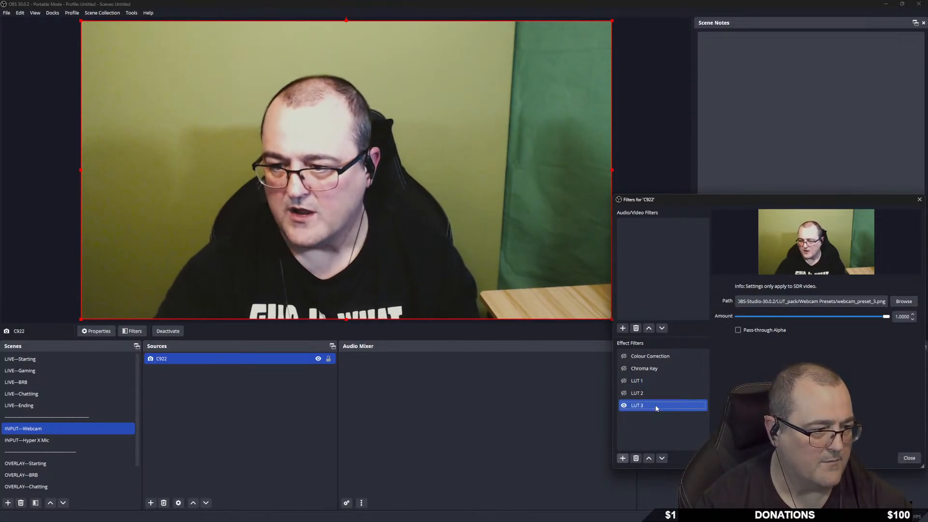
Move LUT 3 above Chroma Key and switch on Colour Correction and Chroma Key.
{"action": "left_click_drag", "start_coordinate": [656, 409], "coordinate": [659, 364]}
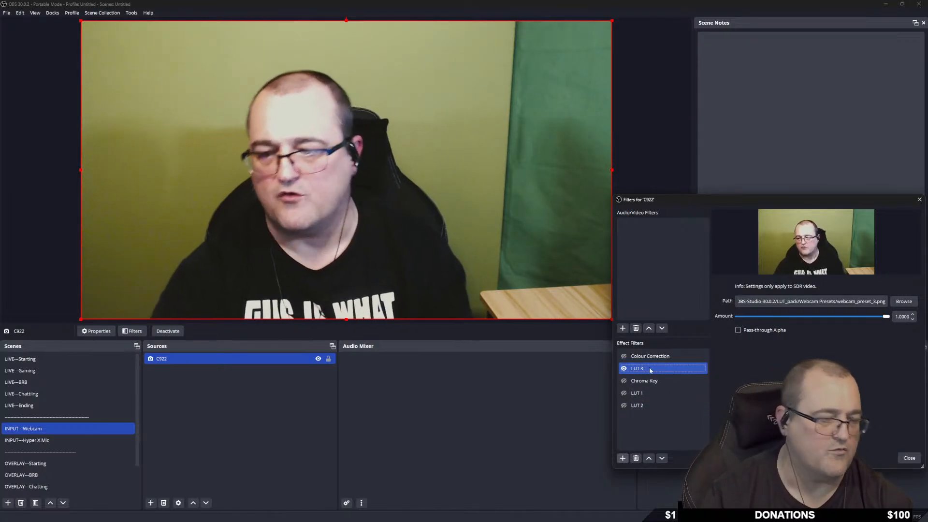
{"action": "left_click", "coordinate": [649, 358]}
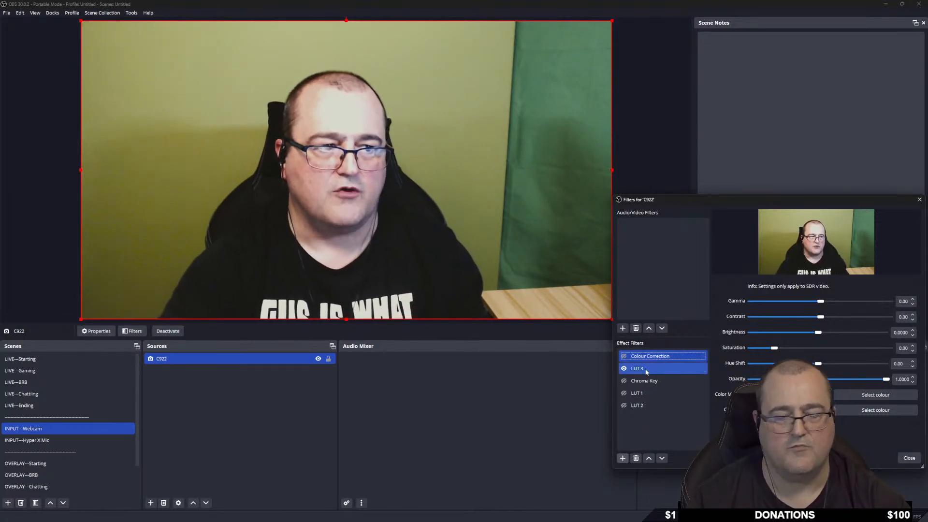
{"action": "left_click", "coordinate": [653, 382]}
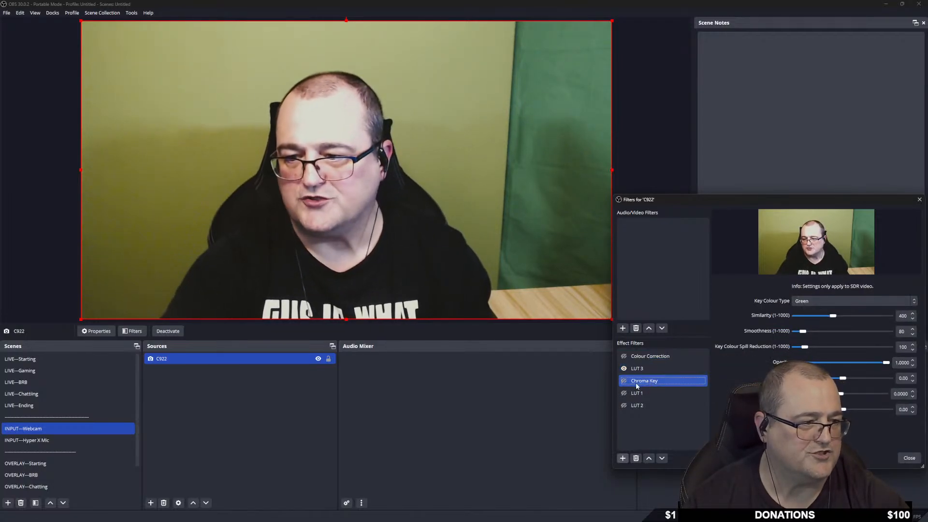
{"action": "left_click", "coordinate": [623, 356]}
{"action": "left_click", "coordinate": [624, 381]}
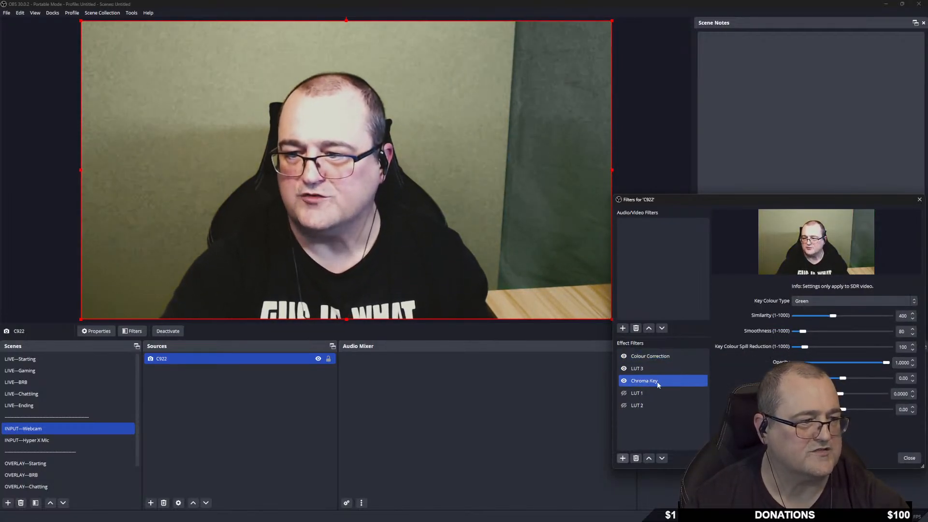
Compare the webcam with Chroma Key and LUT 3 toggled, ending with both enabled.
{"action": "left_click", "coordinate": [624, 381]}
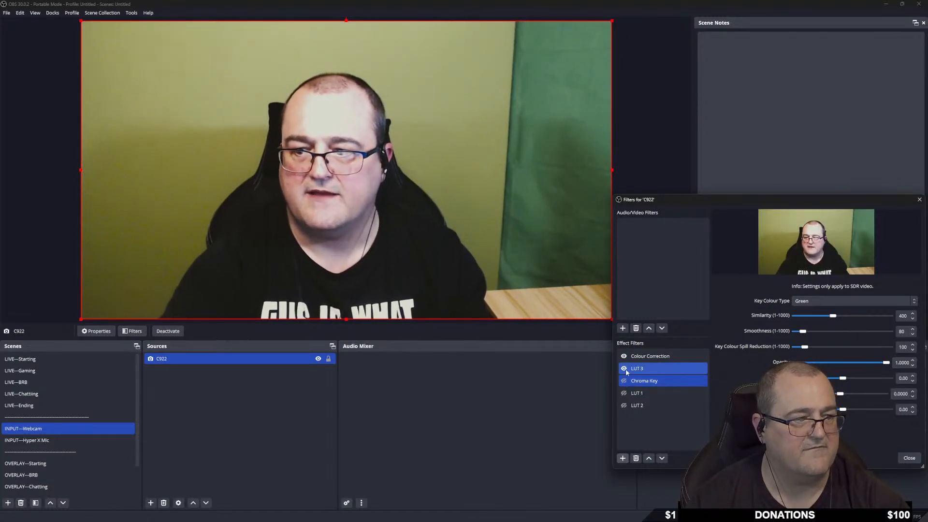
{"action": "left_click", "coordinate": [624, 368]}
{"action": "left_click", "coordinate": [624, 381]}
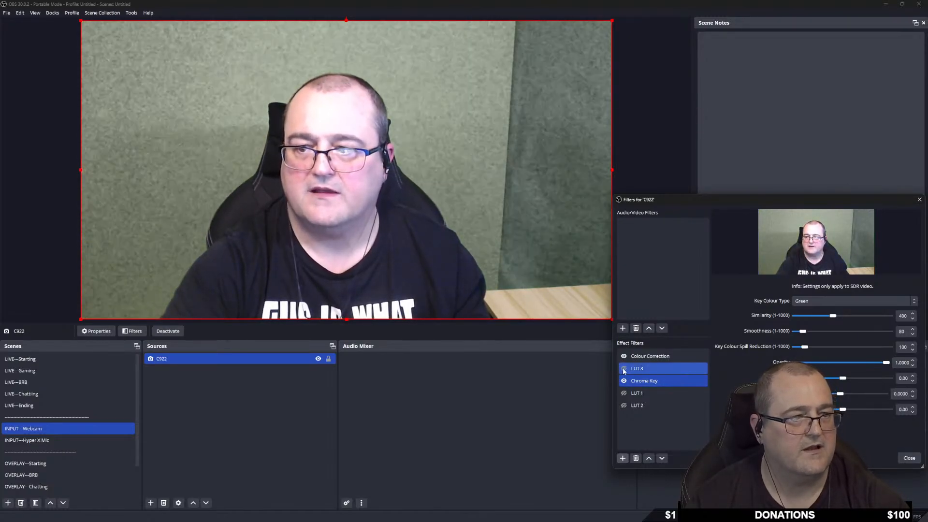
{"action": "left_click", "coordinate": [623, 368]}
{"action": "left_click", "coordinate": [624, 369]}
{"action": "left_click", "coordinate": [624, 368]}
{"action": "left_click", "coordinate": [623, 369]}
{"action": "left_click", "coordinate": [624, 369]}
{"action": "left_click", "coordinate": [623, 369]}
{"action": "left_click", "coordinate": [624, 368]}
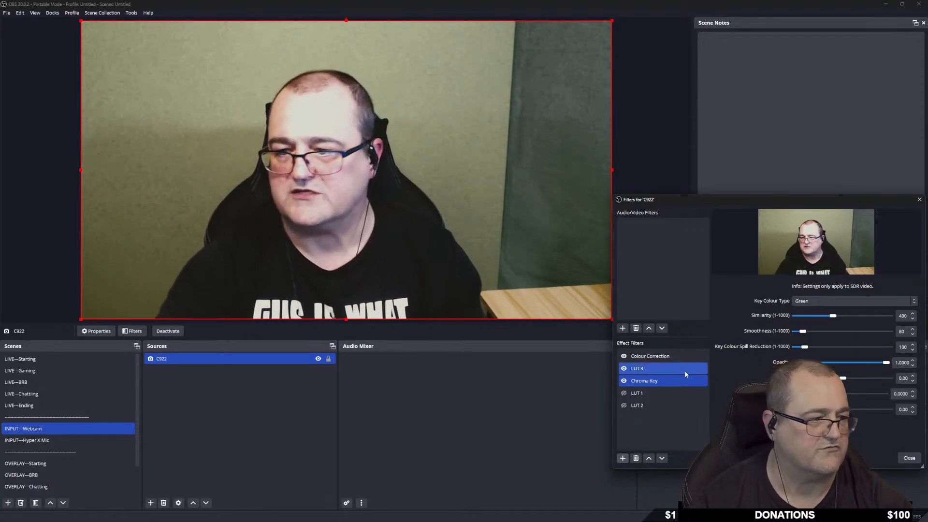
{"action": "left_click_drag", "start_coordinate": [826, 199], "coordinate": [618, 209]}
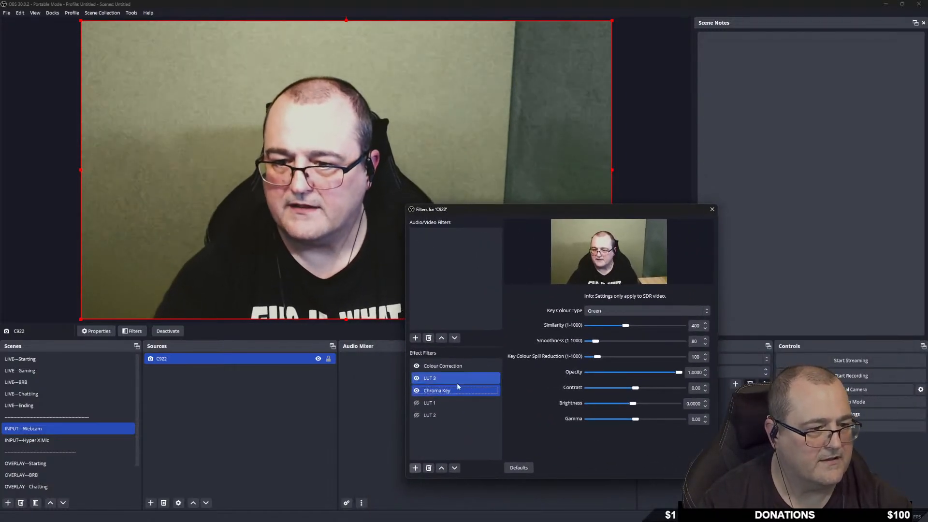
Set the Chroma Key's Key Colour Type to Custom Colour.
{"action": "left_click", "coordinate": [612, 309]}
{"action": "left_click", "coordinate": [612, 311]}
{"action": "left_click", "coordinate": [613, 310]}
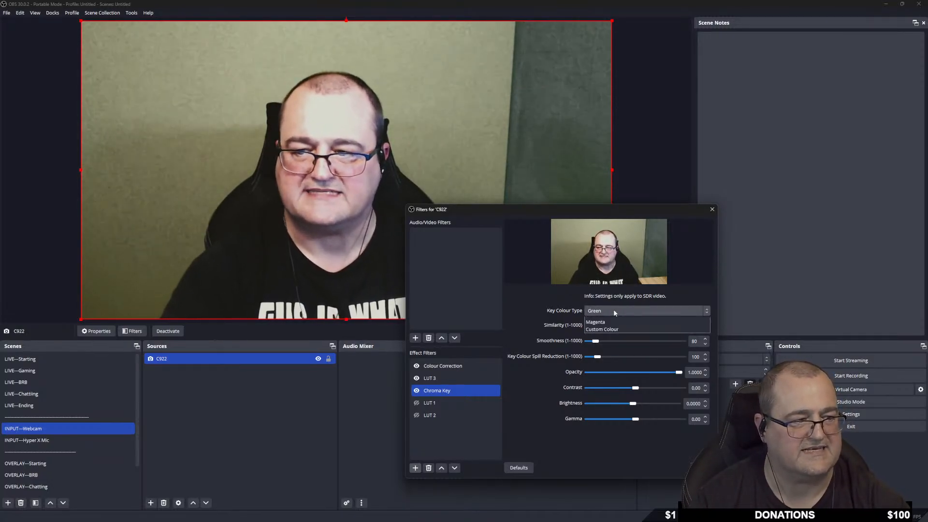
{"action": "left_click", "coordinate": [612, 342]}
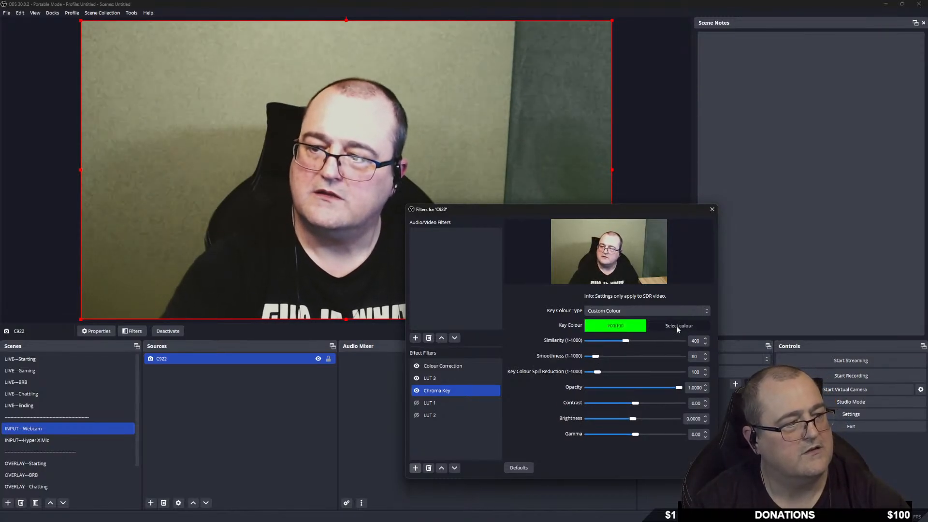
Disable the Chroma Key, toggle LUT 3 off and back on, and bring up the key colour picker.
{"action": "left_click", "coordinate": [417, 391]}
{"action": "left_click", "coordinate": [417, 379]}
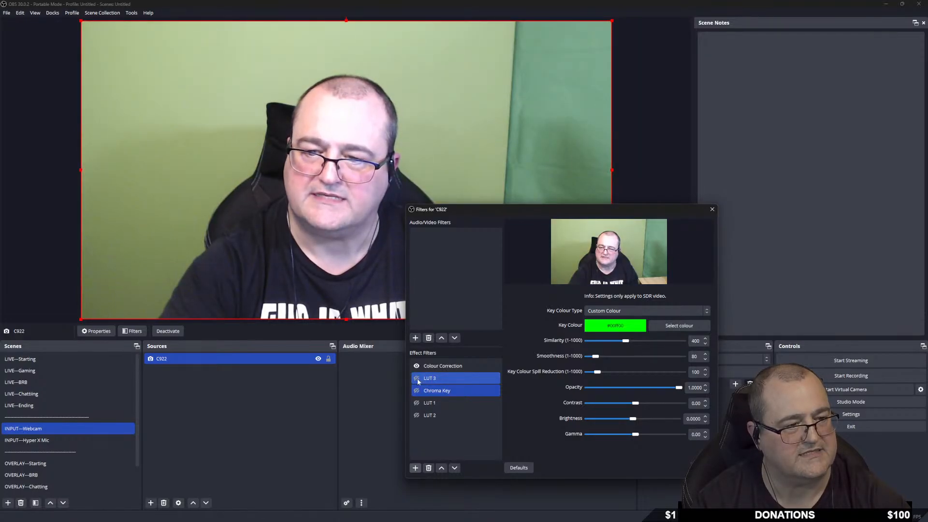
{"action": "left_click", "coordinate": [417, 379]}
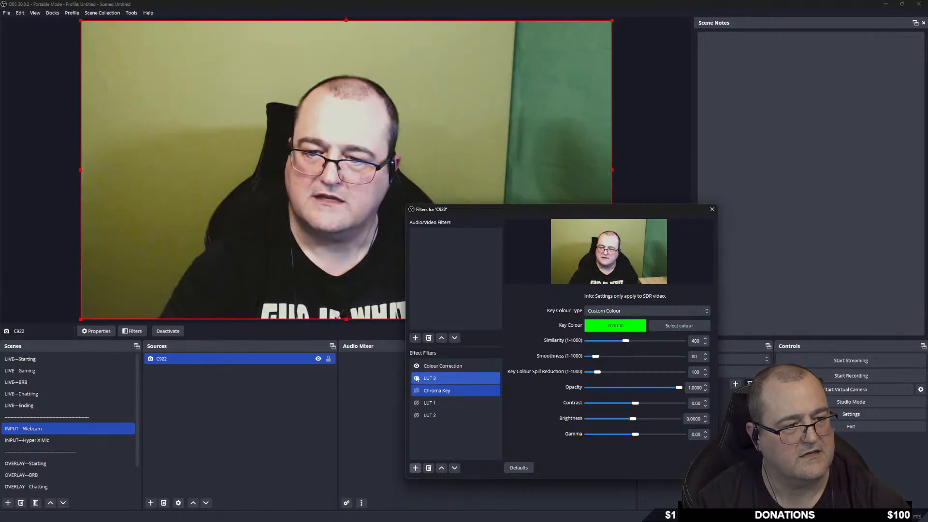
{"action": "left_click", "coordinate": [677, 326]}
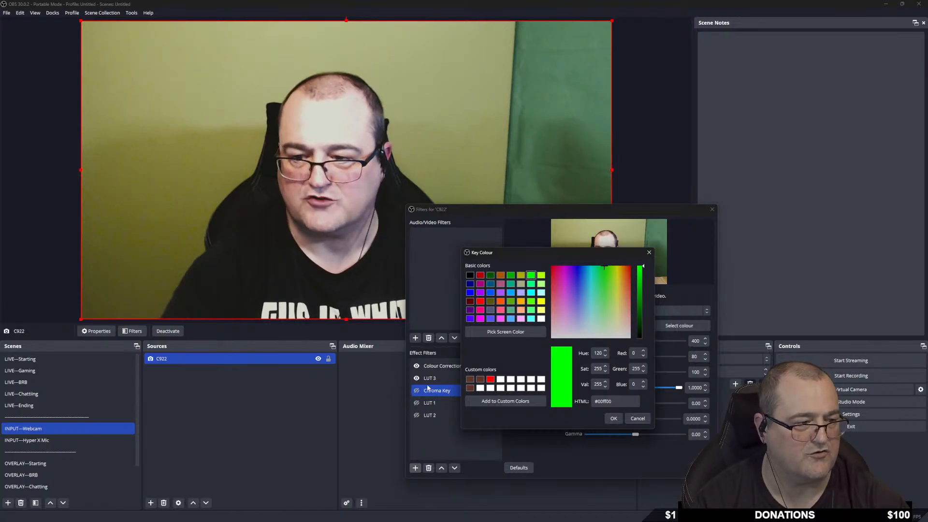
Sample the webcam's yellow-green wall as key colour #9ea677 and confirm it.
{"action": "left_click", "coordinate": [506, 332]}
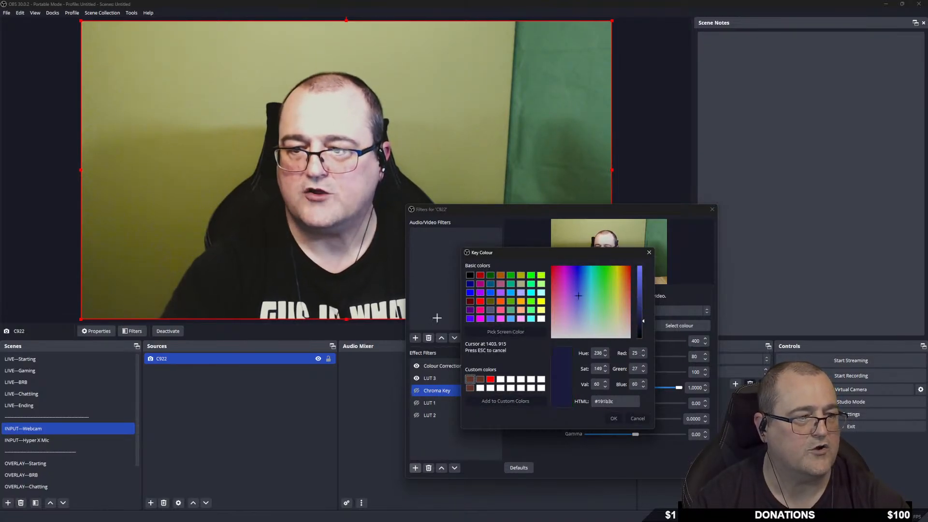
{"action": "left_click", "coordinate": [439, 90]}
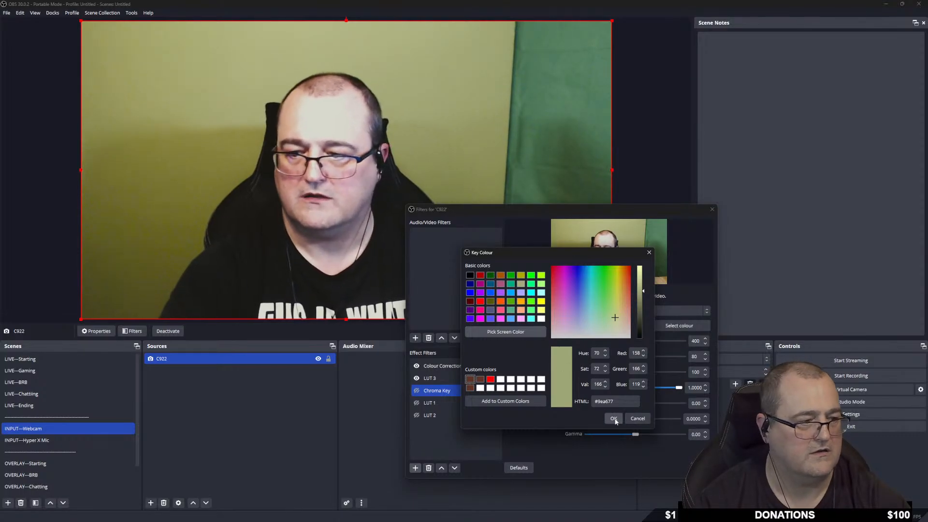
{"action": "left_click", "coordinate": [613, 418]}
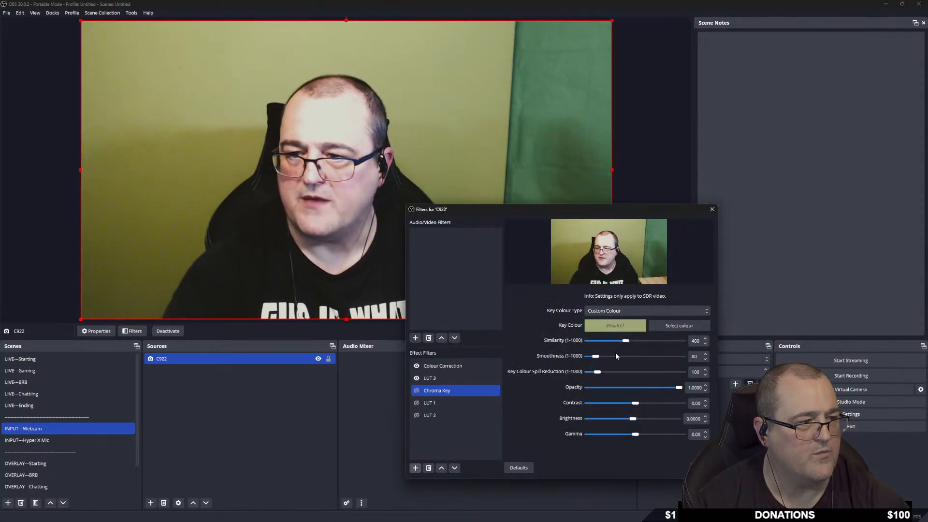
Re-enable the Chroma Key and adjust its similarity to balance the webcam image against the background.
{"action": "left_click", "coordinate": [416, 390]}
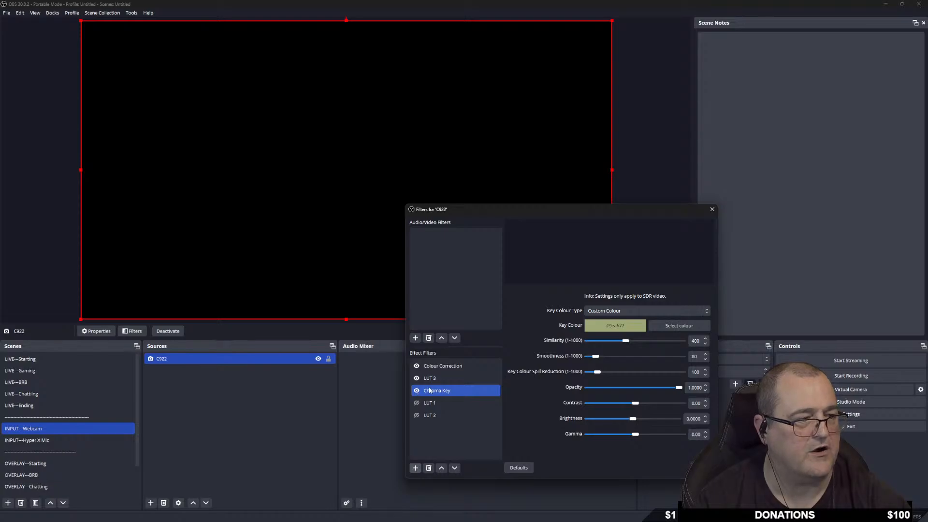
{"action": "left_click_drag", "start_coordinate": [598, 342], "coordinate": [552, 359]}
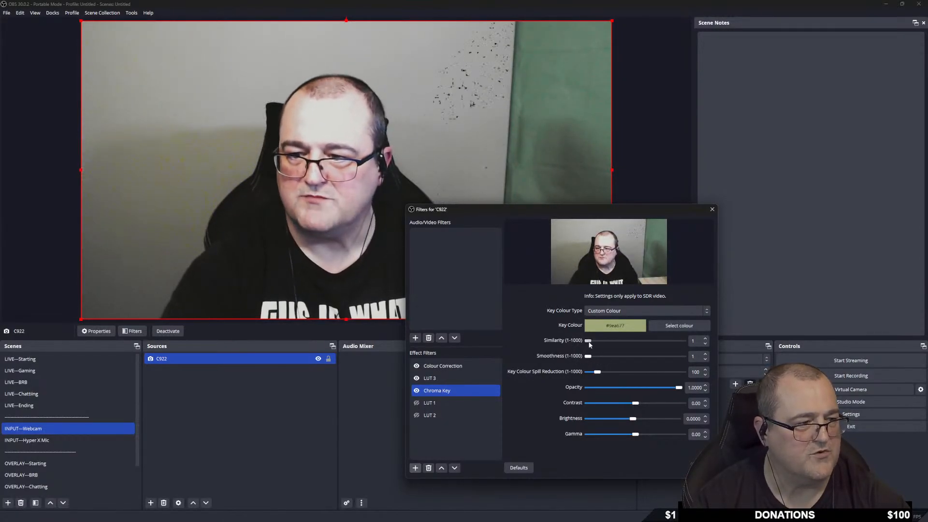
{"action": "mouse_move", "coordinate": [590, 343]}
{"action": "left_mouse_down"}
{"action": "mouse_move", "coordinate": [597, 342]}
{"action": "mouse_move", "coordinate": [585, 343]}
{"action": "left_mouse_up"}
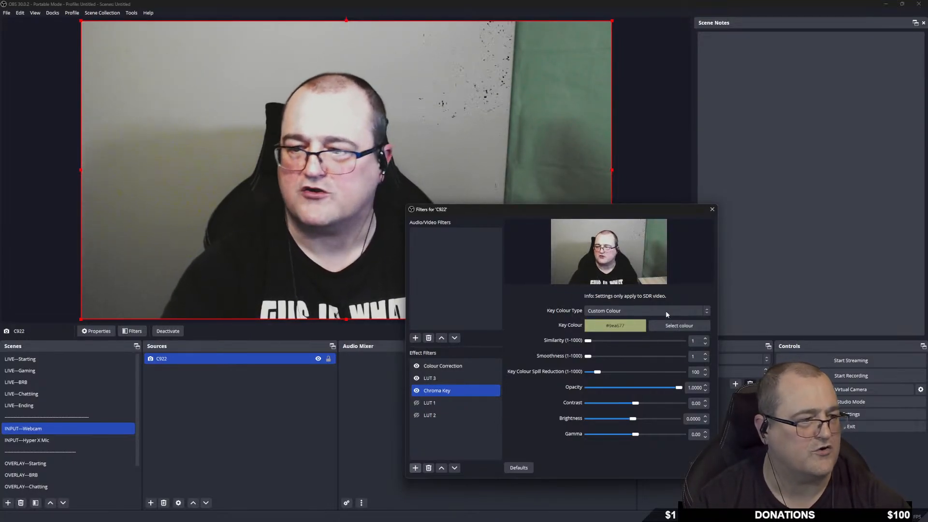
Switch the key colour type back to Green and raise similarity to about 495.
{"action": "left_click", "coordinate": [648, 311]}
{"action": "left_click", "coordinate": [615, 321]}
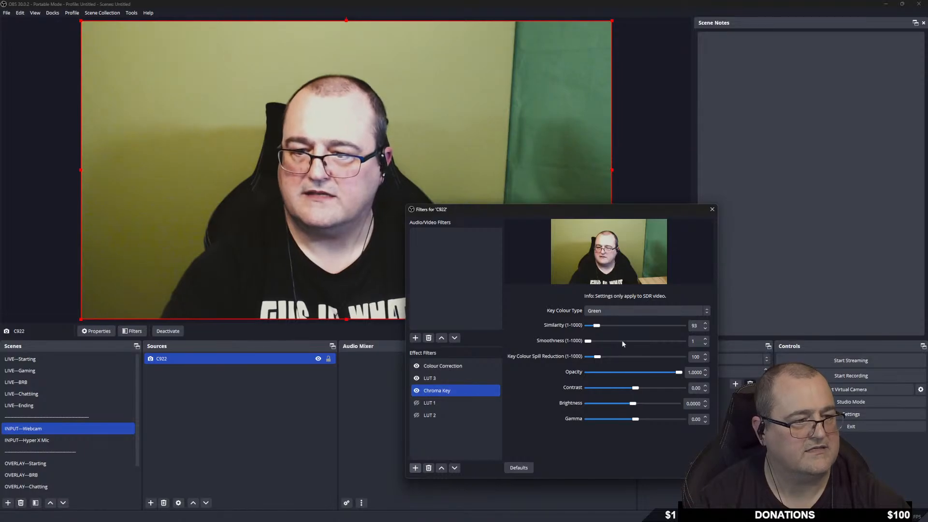
{"action": "left_click", "coordinate": [459, 394]}
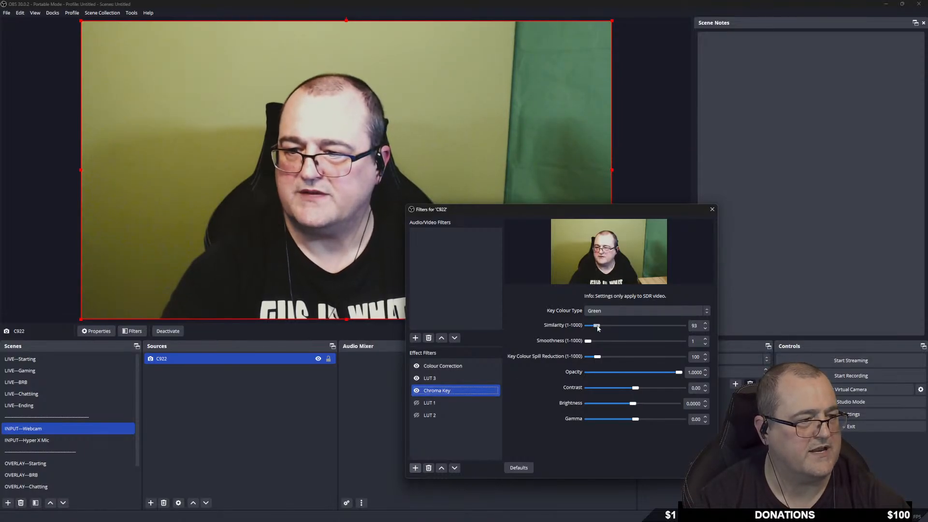
{"action": "left_click_drag", "start_coordinate": [611, 327], "coordinate": [636, 329]}
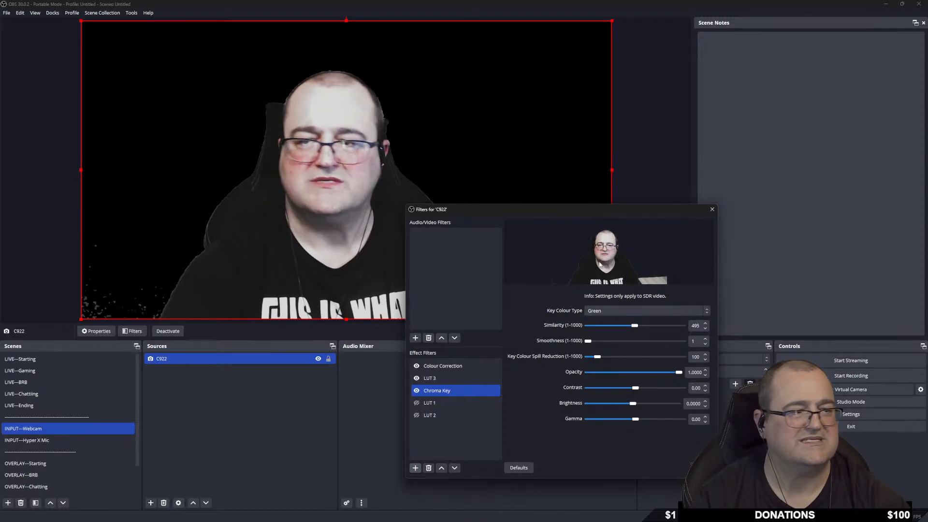
{"action": "left_click_drag", "start_coordinate": [559, 211], "coordinate": [774, 230]}
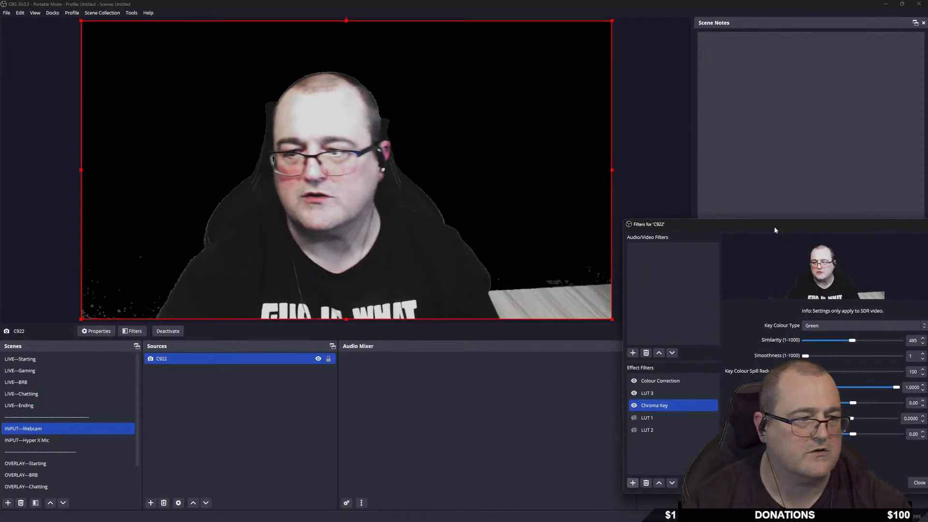
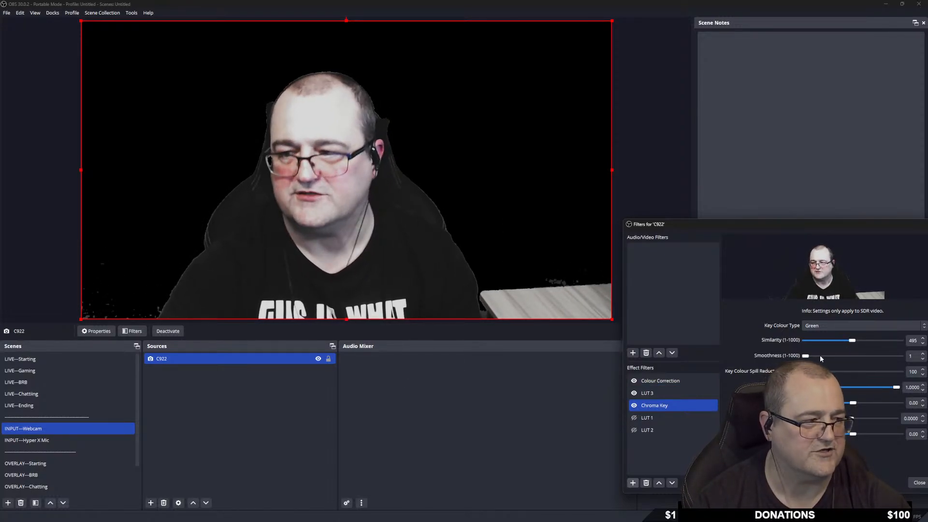
Set the webcam's Chroma Key to similarity 483 and smoothness 20 to close the forehead hole.
{"action": "left_click_drag", "start_coordinate": [853, 342], "coordinate": [855, 341]}
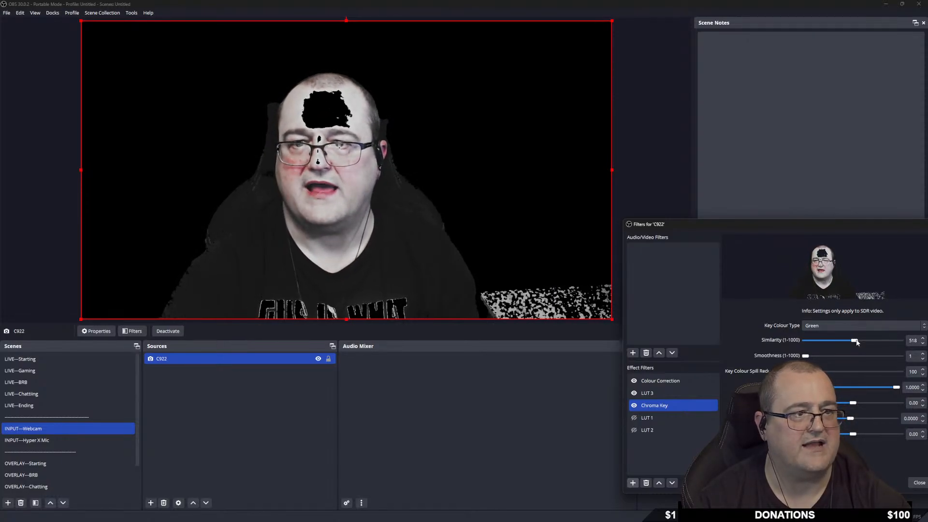
{"action": "left_click_drag", "start_coordinate": [856, 342], "coordinate": [810, 357]}
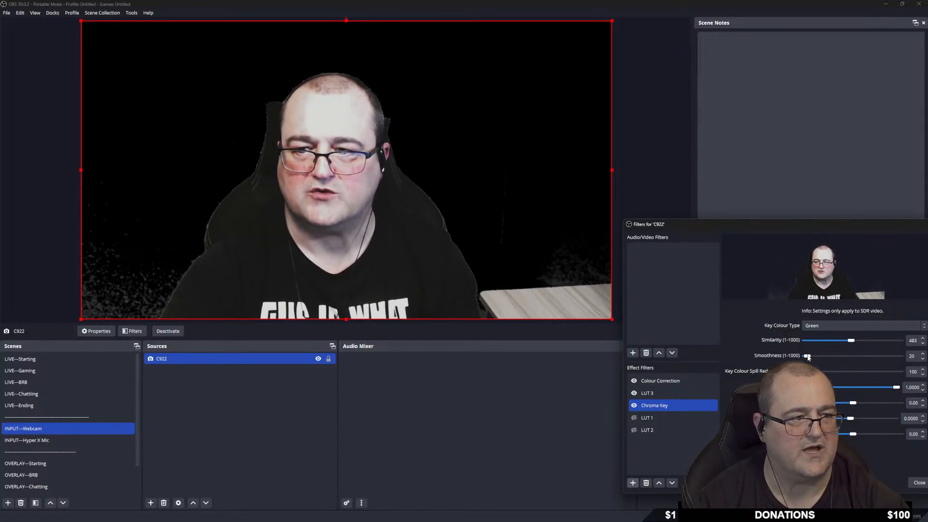
{"action": "left_click", "coordinate": [643, 409]}
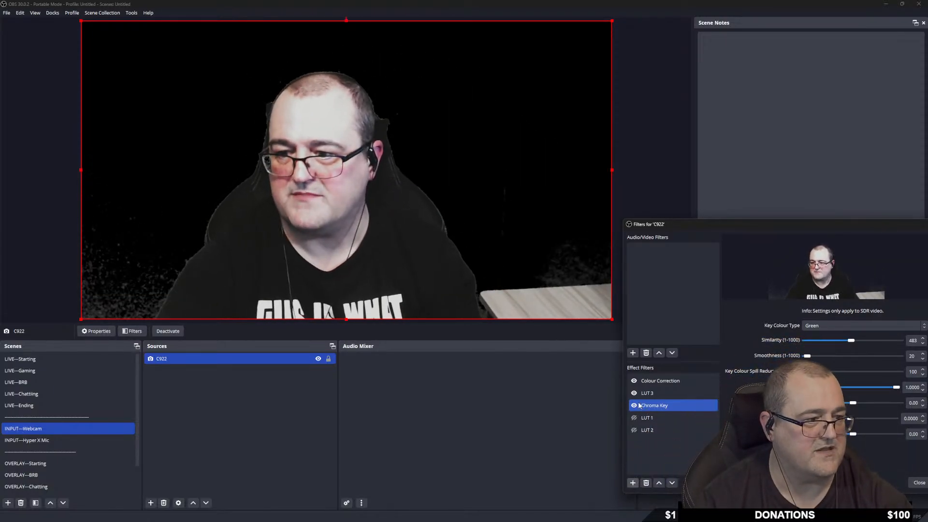
Toggle the LUT 3 filter off and back on to compare the webcam's grading.
{"action": "left_click", "coordinate": [637, 395], "text": "ctrl"}
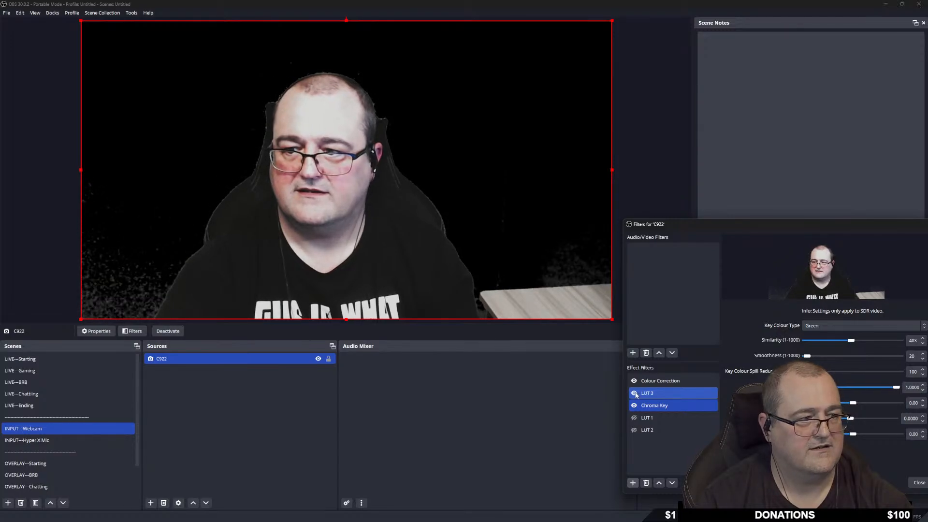
{"action": "left_click", "coordinate": [634, 393], "text": "ctrl"}
{"action": "left_click", "coordinate": [673, 381], "text": "ctrl"}
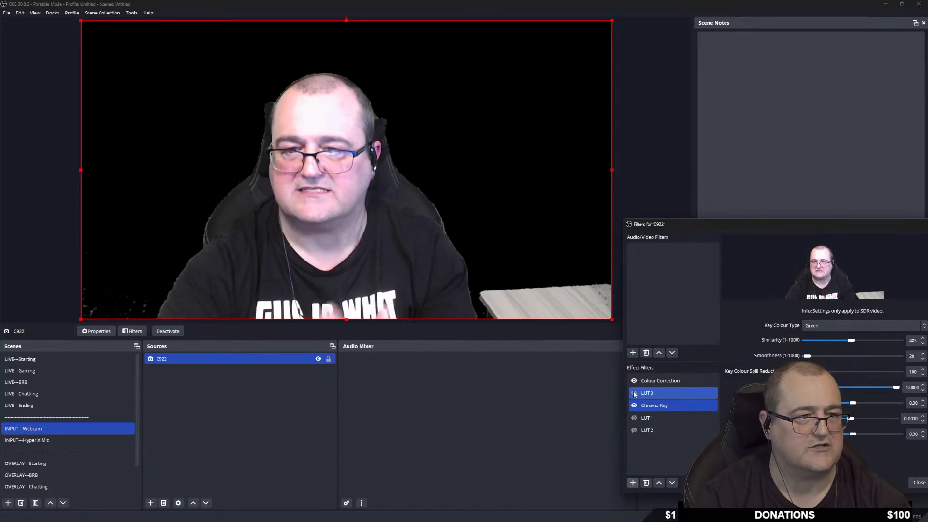
{"action": "left_click", "coordinate": [634, 394]}
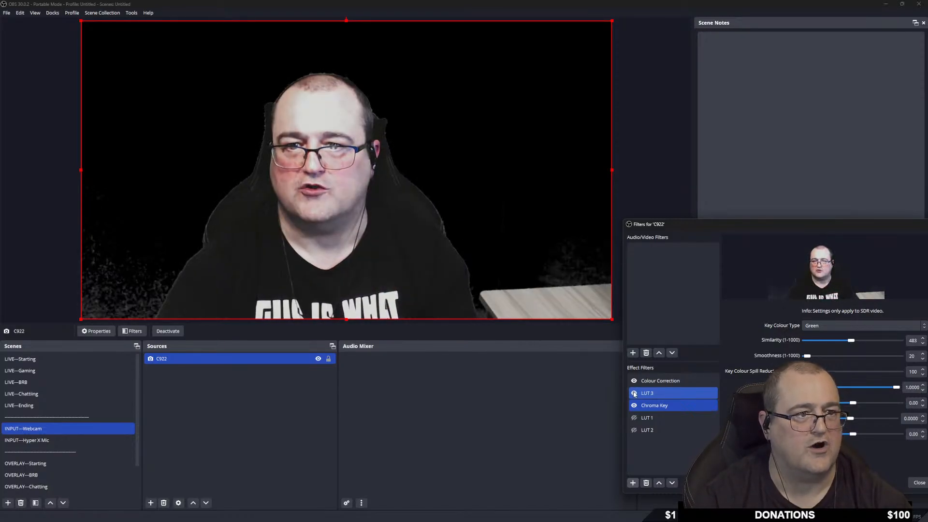
In Colour Correction, adjust gamma and lower contrast to -0.26, with saturation at 0.41.
{"action": "left_click", "coordinate": [660, 380]}
{"action": "mouse_move", "coordinate": [830, 326]}
{"action": "left_mouse_down"}
{"action": "mouse_move", "coordinate": [812, 326]}
{"action": "mouse_move", "coordinate": [825, 330]}
{"action": "left_mouse_up"}
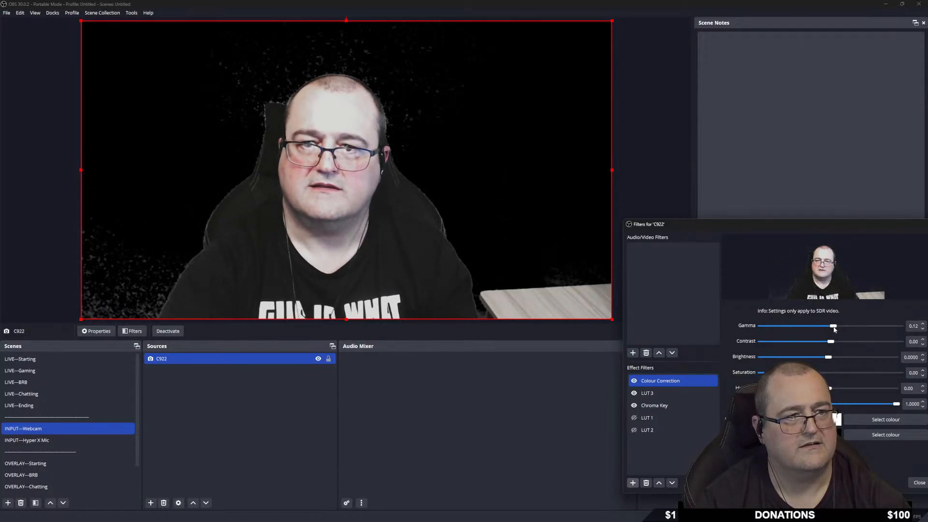
{"action": "left_click_drag", "start_coordinate": [830, 341], "coordinate": [793, 372]}
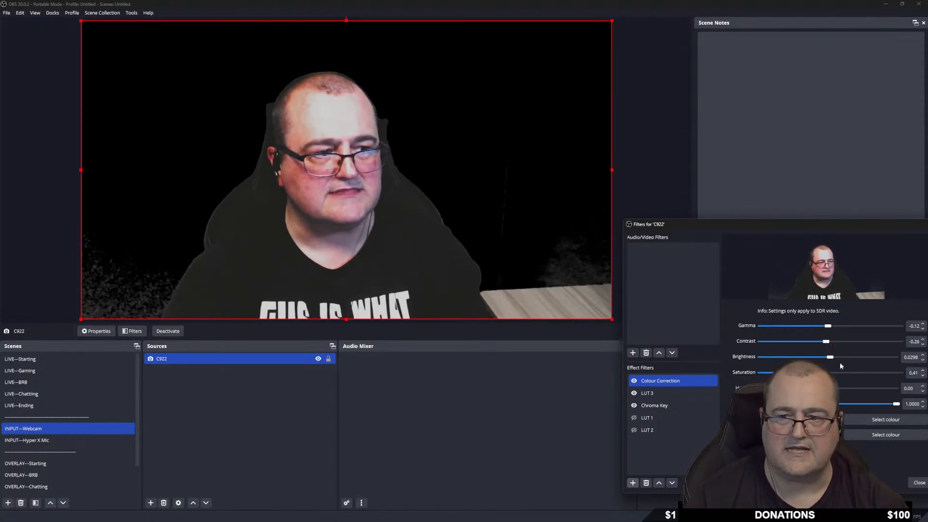
Retune Chroma Key similarity to 487 and raise smoothness to clear background speckle.
{"action": "left_click", "coordinate": [655, 407]}
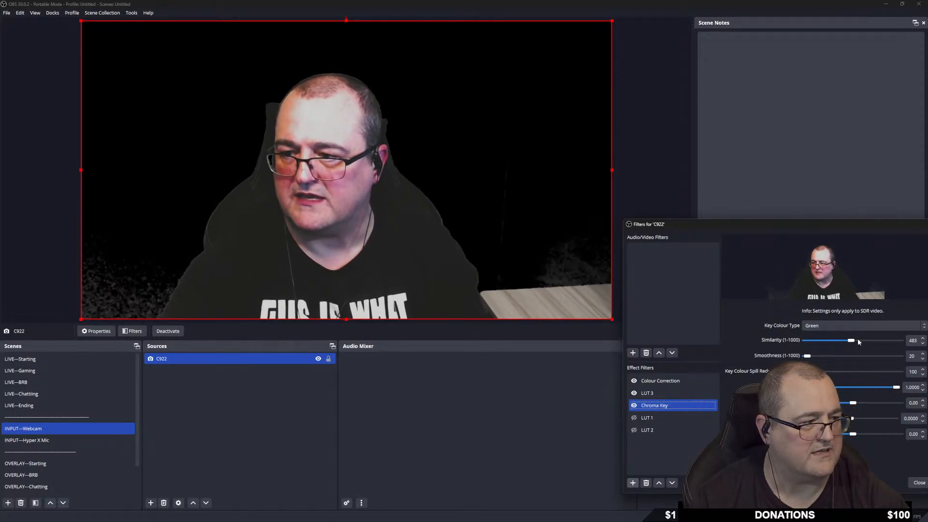
{"action": "left_click_drag", "start_coordinate": [851, 342], "coordinate": [852, 342]}
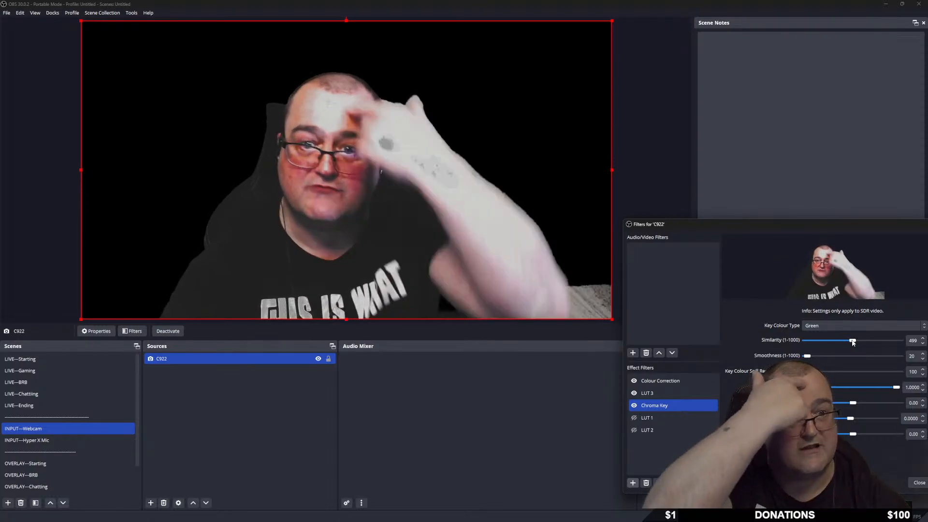
{"action": "left_click_drag", "start_coordinate": [853, 342], "coordinate": [812, 356]}
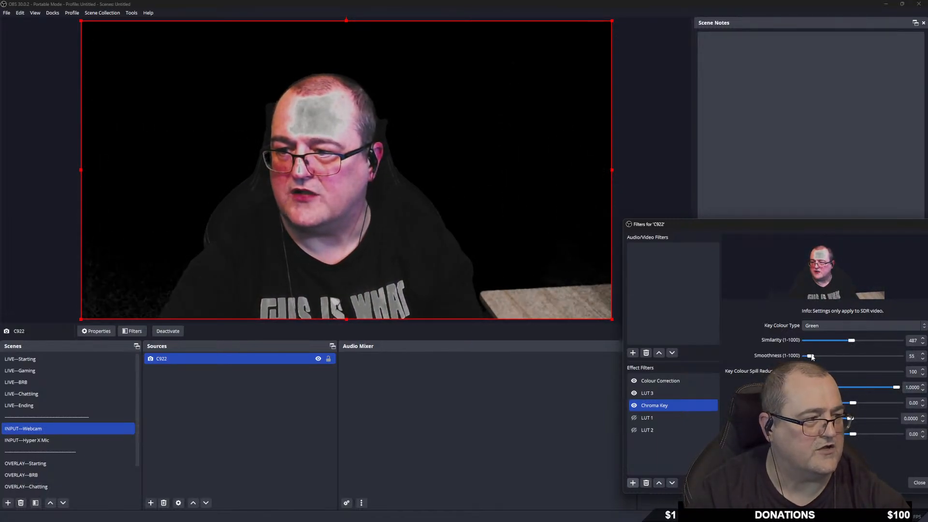
{"action": "left_click_drag", "start_coordinate": [811, 357], "coordinate": [813, 357]}
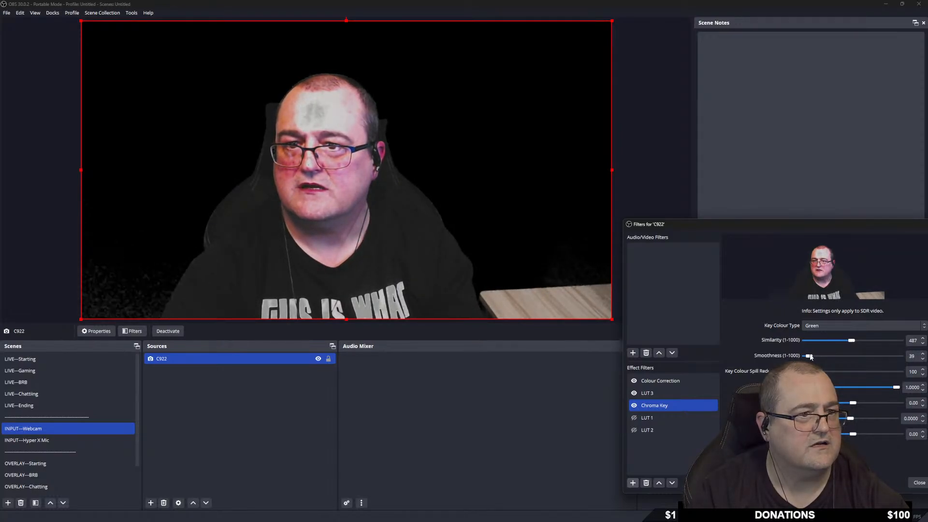
Raise the Colour Correction gamma to 0.21.
{"action": "left_click", "coordinate": [669, 381]}
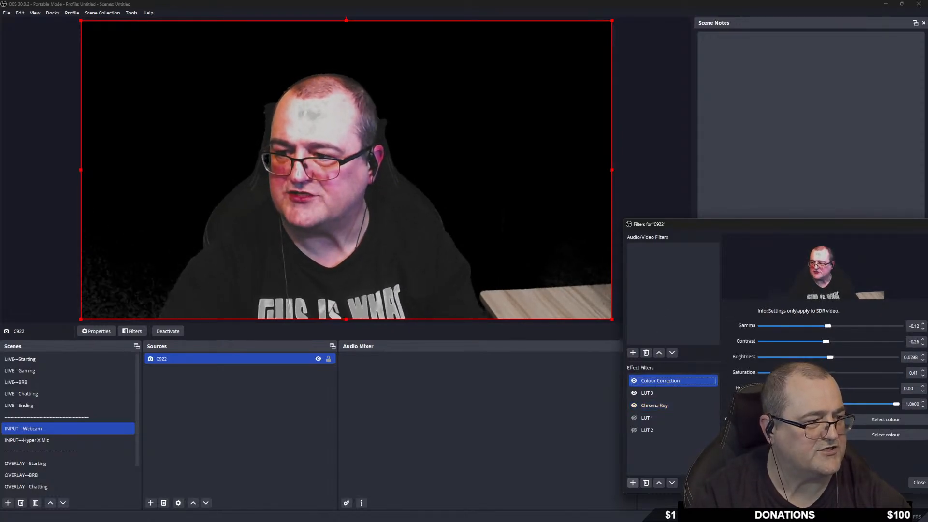
{"action": "left_click", "coordinate": [827, 327]}
{"action": "mouse_move", "coordinate": [827, 328]}
{"action": "left_mouse_down"}
{"action": "mouse_move", "coordinate": [817, 328]}
{"action": "mouse_move", "coordinate": [835, 329]}
{"action": "left_mouse_up"}
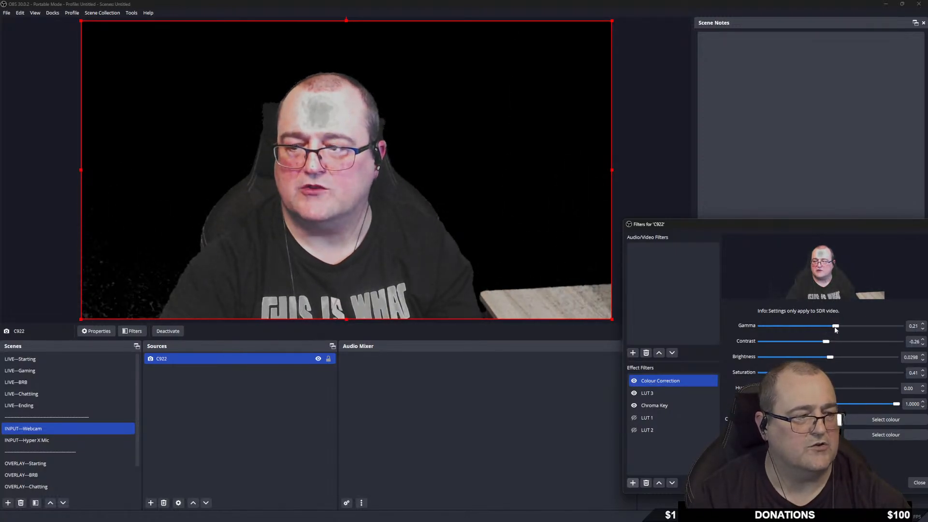
Add an Apply LUT filter to the webcam with its default name.
{"action": "left_click", "coordinate": [633, 483]}
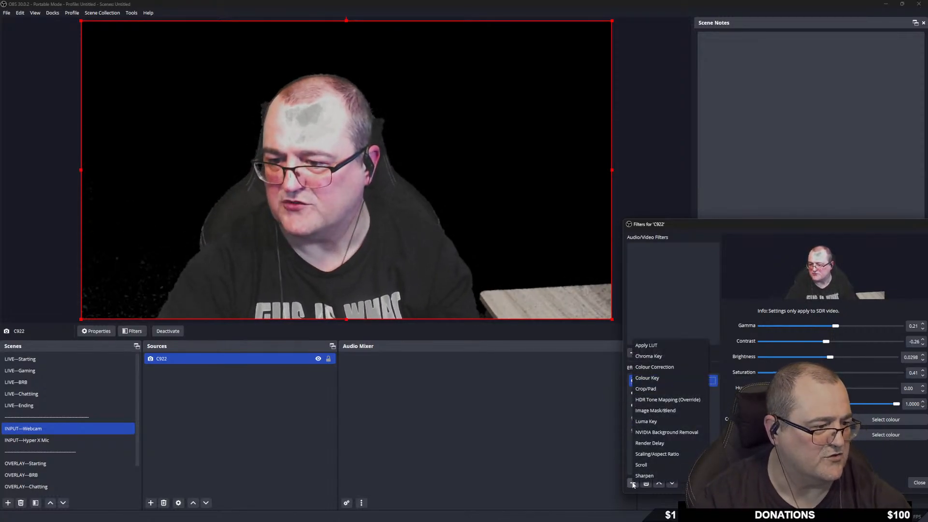
{"action": "left_click", "coordinate": [645, 345]}
{"action": "left_click", "coordinate": [762, 371]}
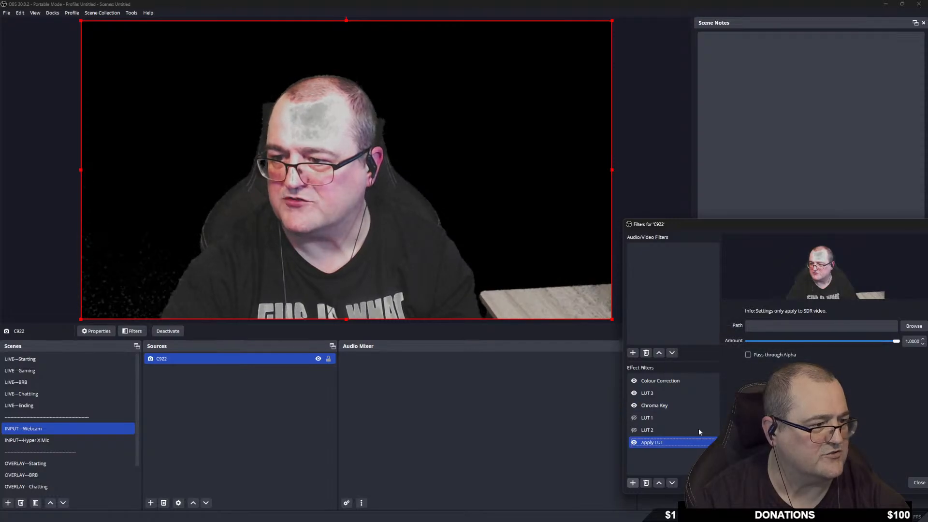
Load kodak_ektachrome_320t.png from LUT_pack/Film Presets into the Apply LUT filter.
{"action": "left_click", "coordinate": [914, 326]}
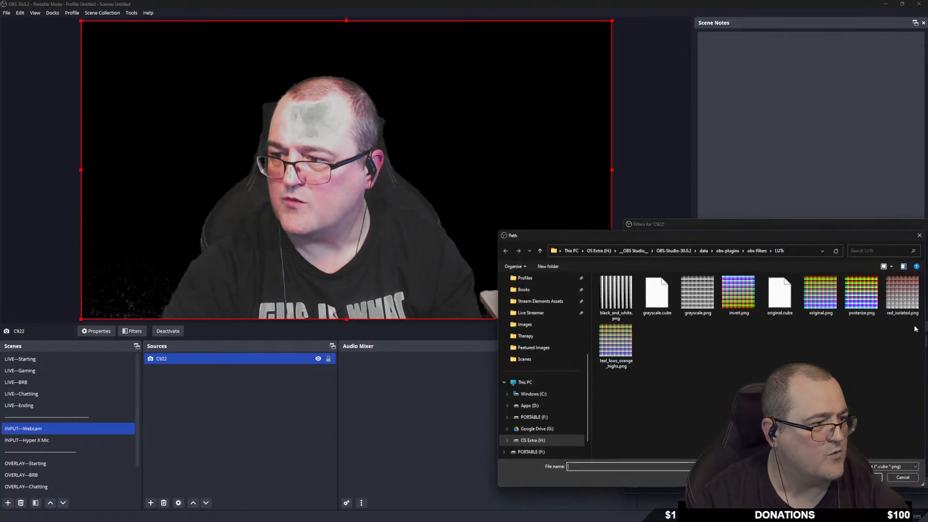
{"action": "left_click", "coordinate": [679, 251]}
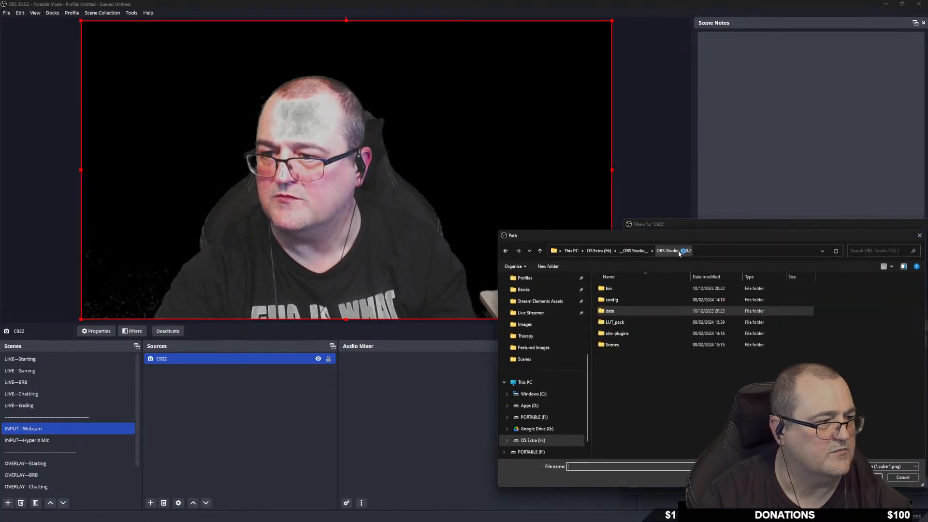
{"action": "double_click", "coordinate": [633, 322]}
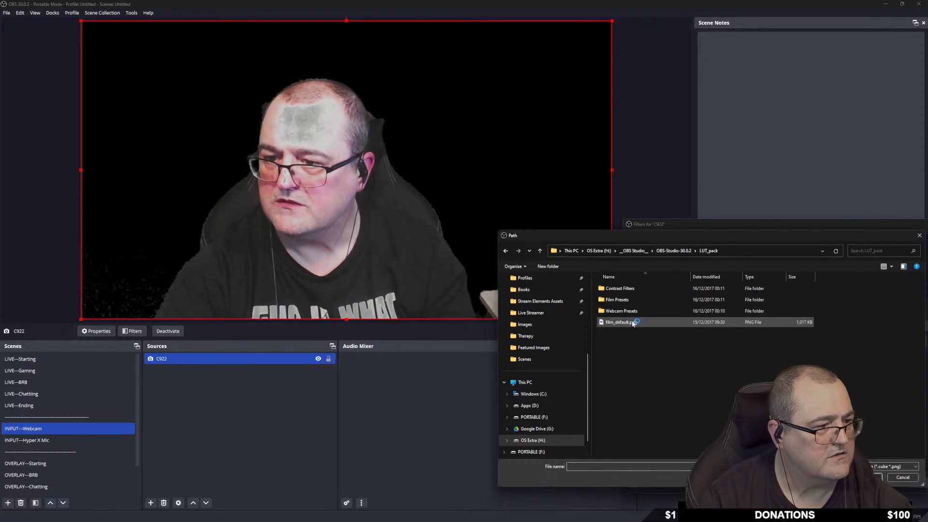
{"action": "left_click", "coordinate": [630, 301]}
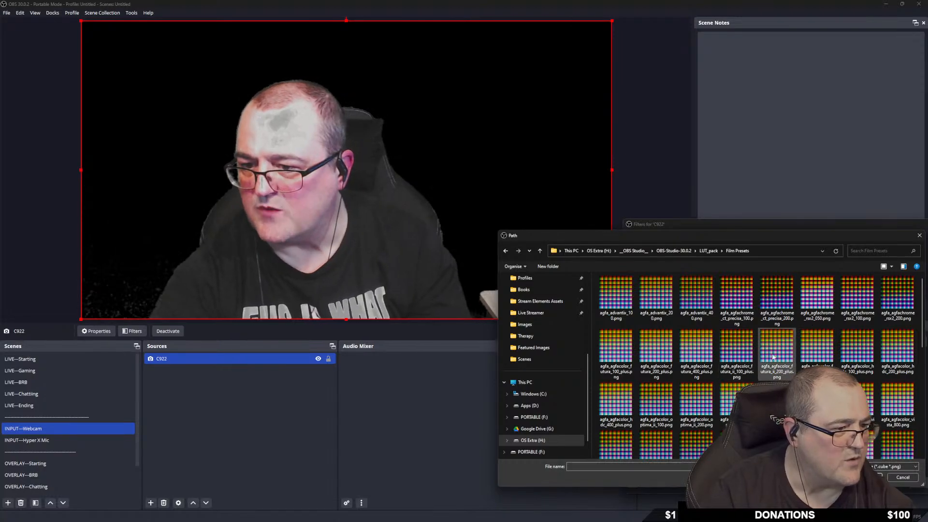
{"action": "scroll", "coordinate": [765, 354], "scroll_direction": "down", "scroll_amount": 2}
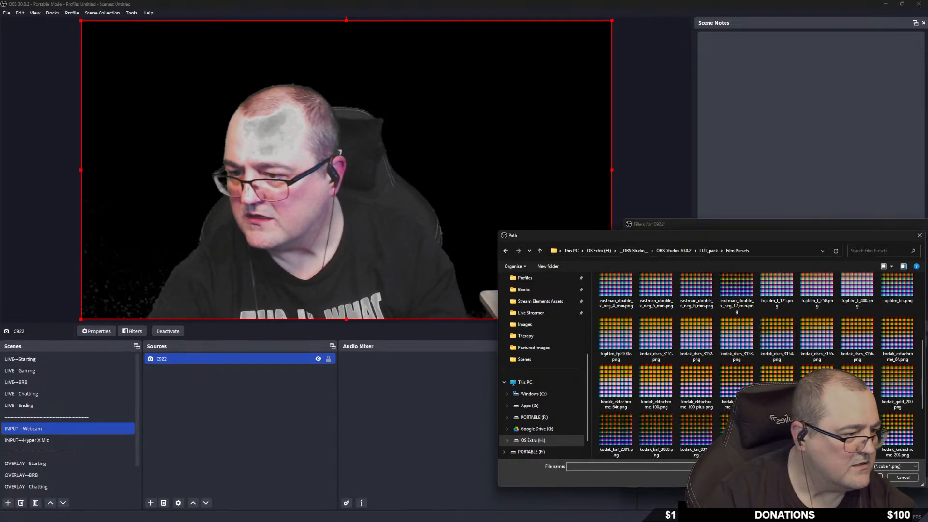
{"action": "left_click", "coordinate": [736, 385]}
{"action": "key", "text": "Return"}
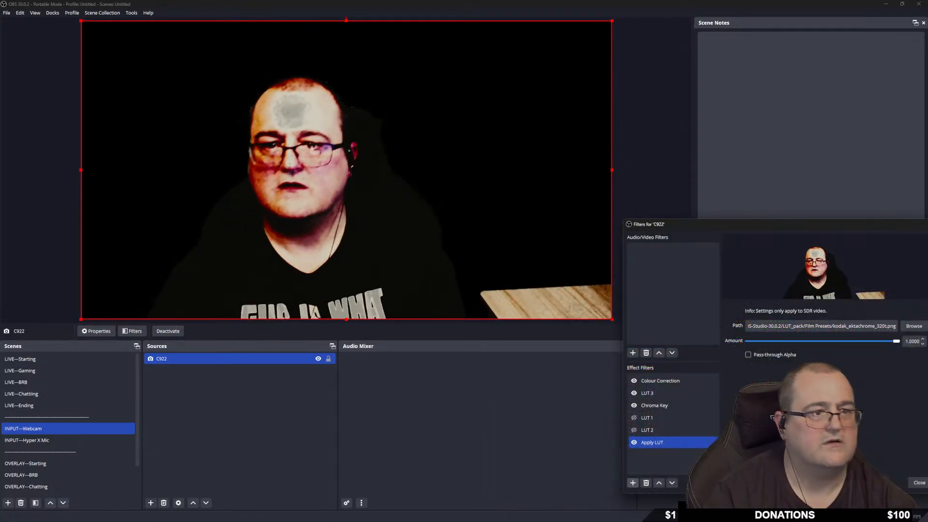
Compare the webcam with and without the Ektachrome LUT, leaving it disabled.
{"action": "left_click", "coordinate": [634, 442]}
{"action": "left_click", "coordinate": [634, 443]}
{"action": "left_click", "coordinate": [634, 442]}
{"action": "left_click", "coordinate": [634, 442]}
{"action": "left_click", "coordinate": [633, 442]}
{"action": "left_click", "coordinate": [633, 442]}
{"action": "left_click", "coordinate": [633, 442]}
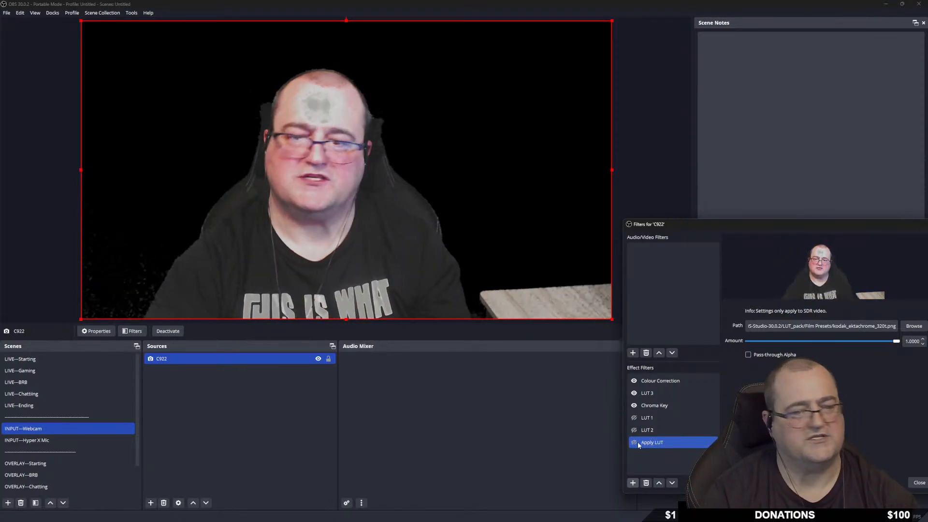
{"action": "left_click", "coordinate": [913, 325]}
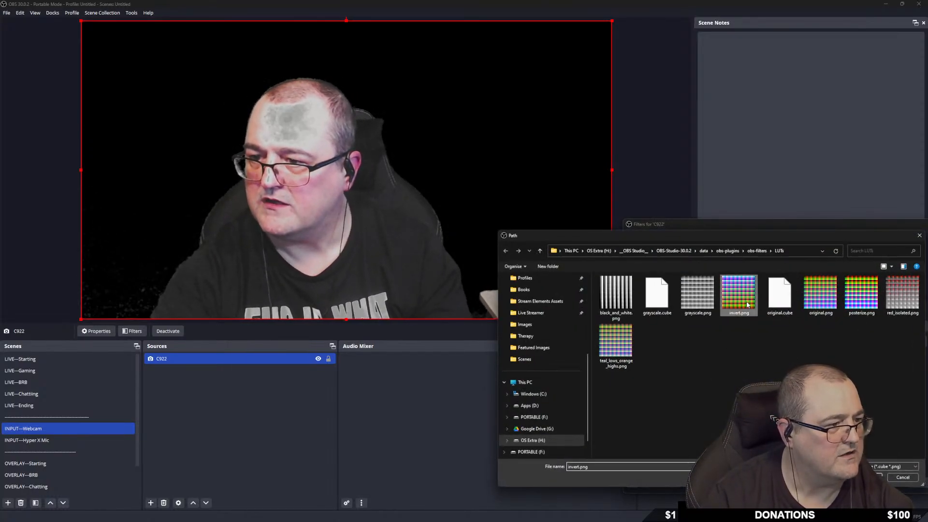
Try the invert.png LUT on the webcam, then turn it off.
{"action": "double_click", "coordinate": [736, 303]}
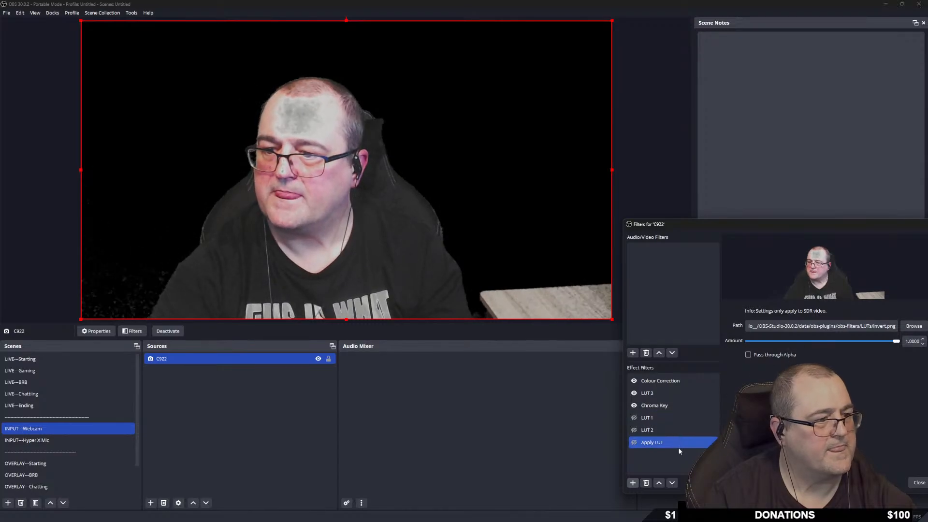
{"action": "left_click", "coordinate": [634, 442]}
{"action": "left_click", "coordinate": [634, 443]}
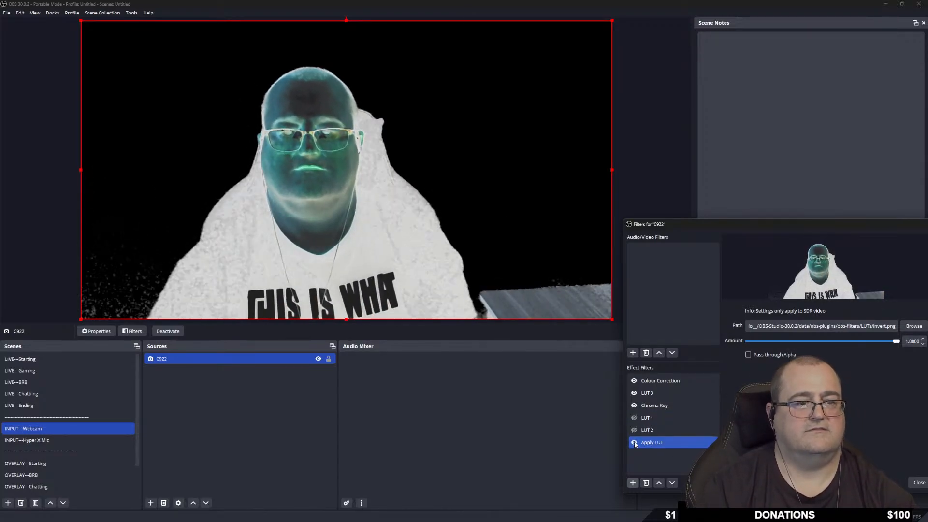
{"action": "left_click", "coordinate": [634, 442]}
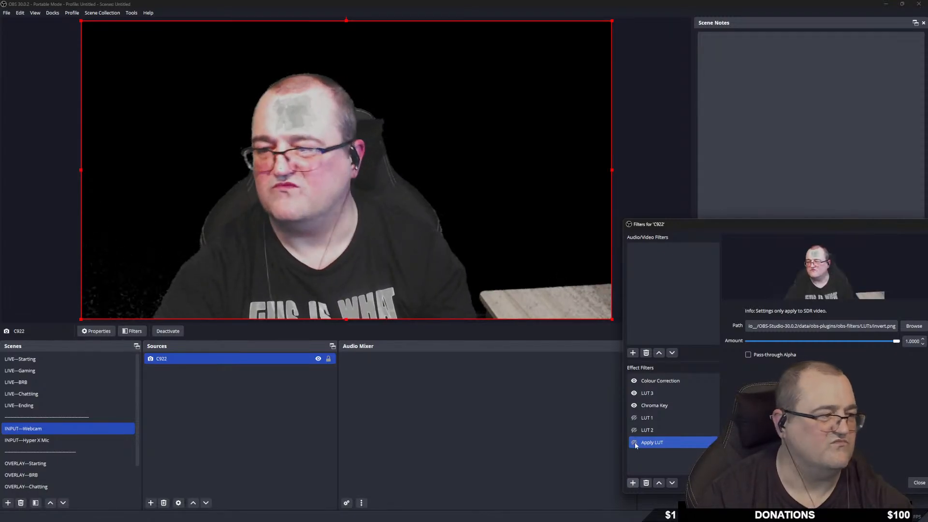
Load the teal_lows_orange_highs LUT and enable the Apply LUT filter.
{"action": "left_click", "coordinate": [911, 327]}
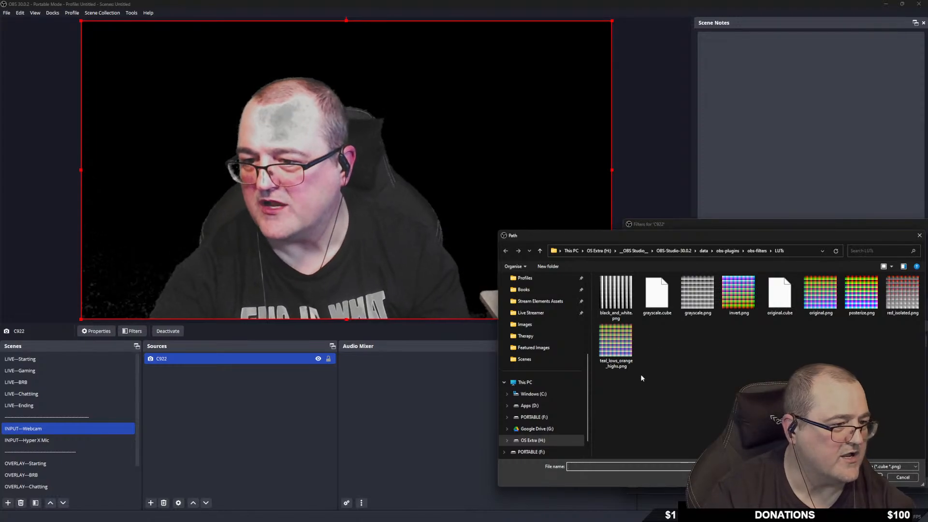
{"action": "double_click", "coordinate": [625, 362]}
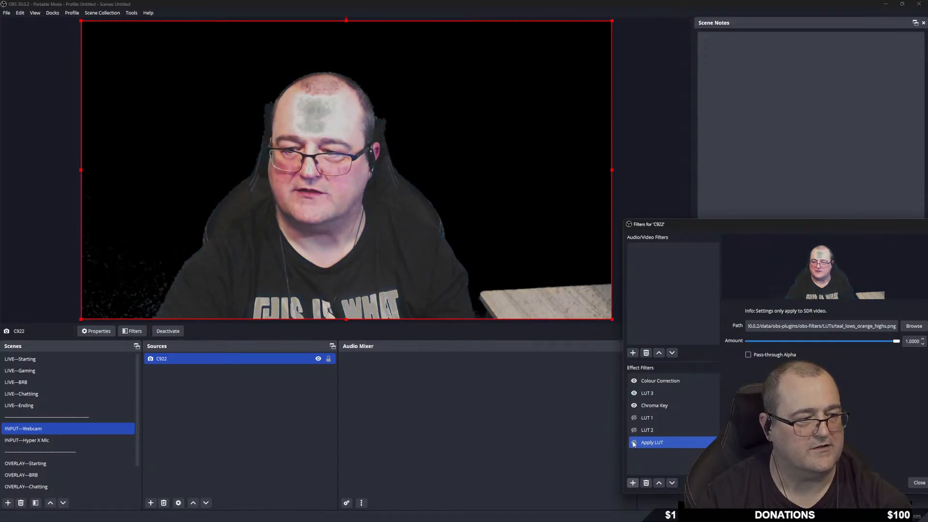
{"action": "left_click", "coordinate": [634, 443]}
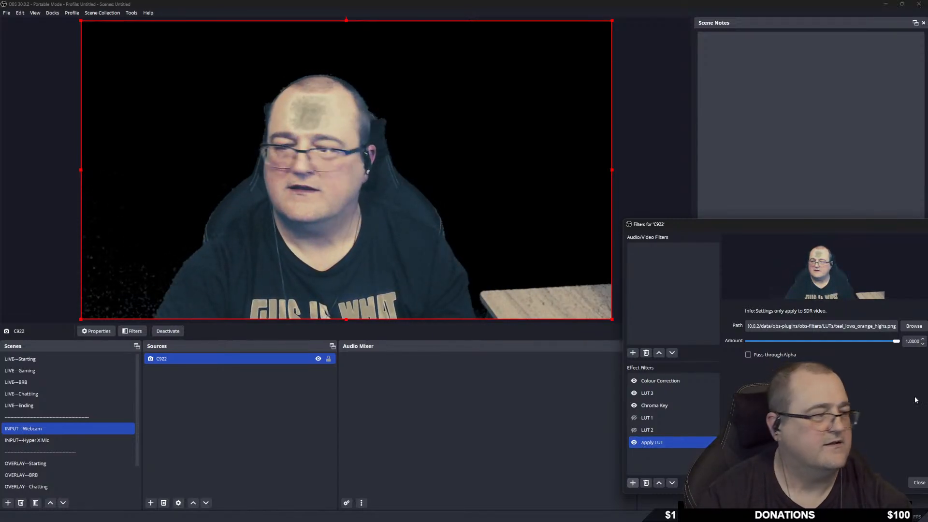
Switch the Apply LUT file to LUT_pack/Contrast Filters/medium_high_contrast.png.
{"action": "left_click", "coordinate": [916, 327]}
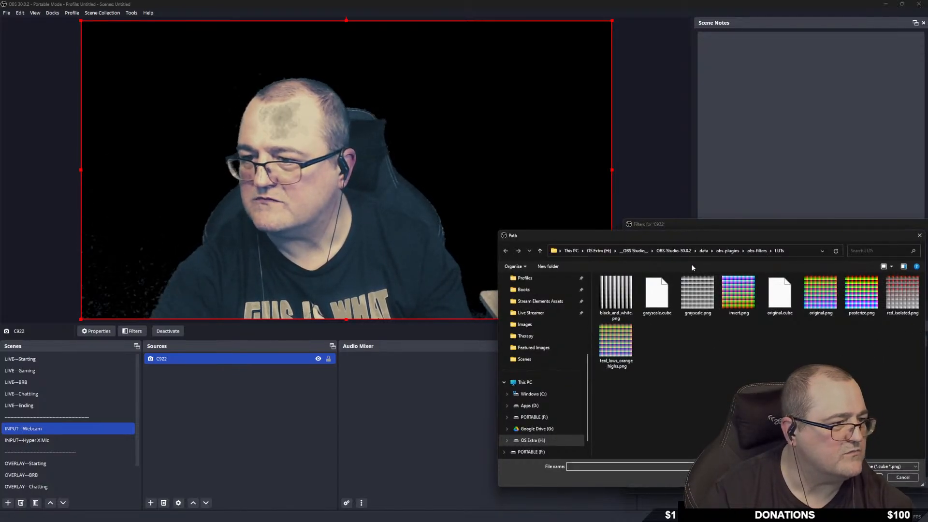
{"action": "left_click", "coordinate": [684, 251]}
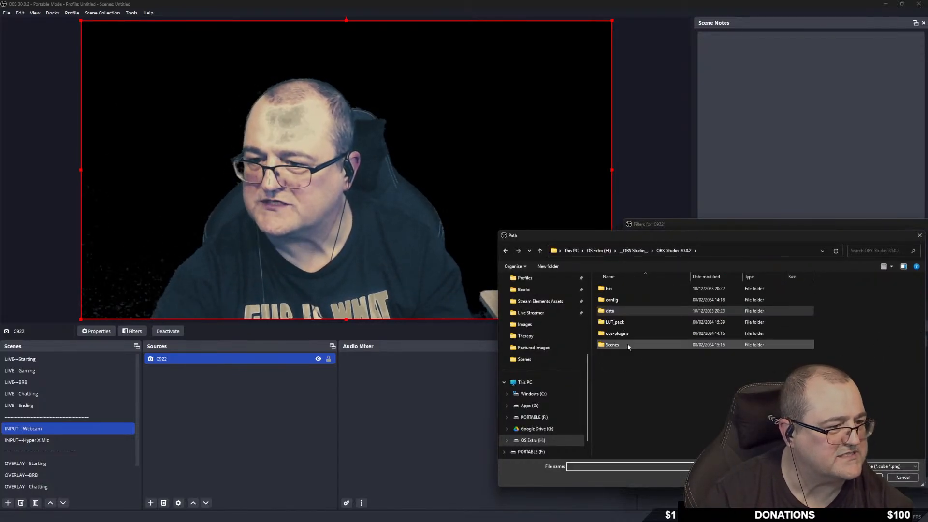
{"action": "double_click", "coordinate": [628, 322]}
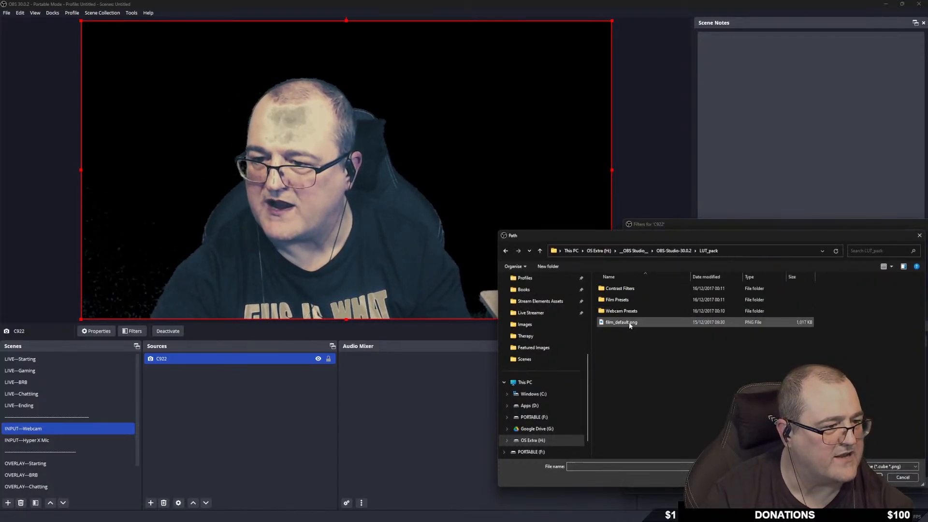
{"action": "double_click", "coordinate": [650, 289]}
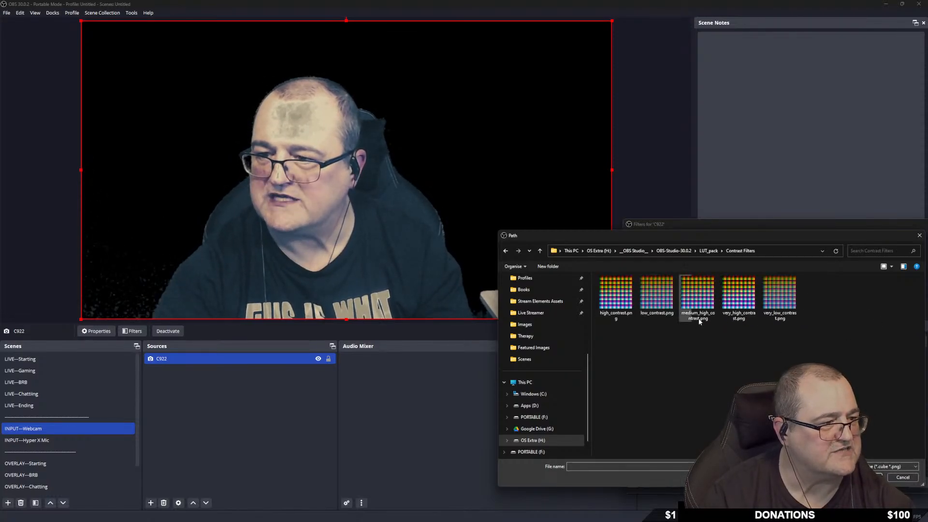
{"action": "double_click", "coordinate": [703, 294]}
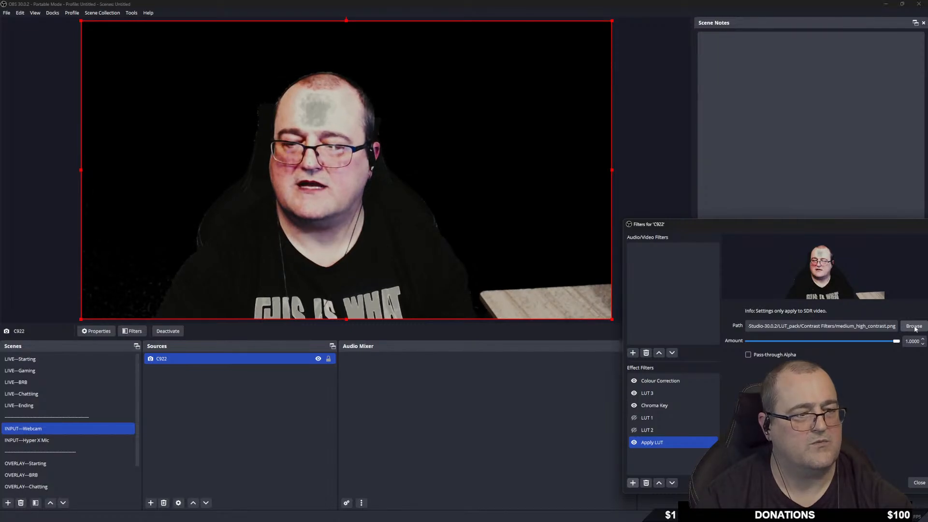
Compare with LUT 3 on and off, leave LUT 3 disabled and Apply LUT enabled.
{"action": "left_click", "coordinate": [634, 394]}
{"action": "left_click", "coordinate": [633, 393]}
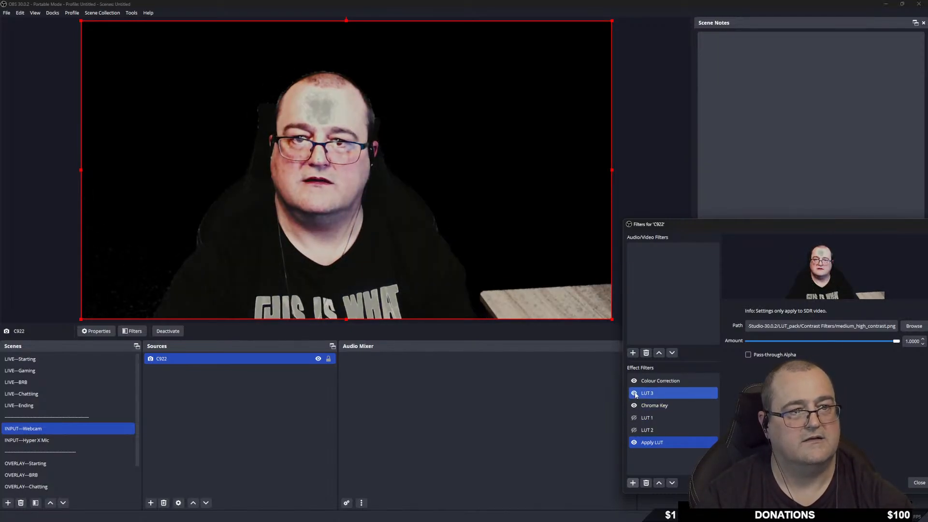
{"action": "left_click", "coordinate": [633, 393]}
{"action": "left_click", "coordinate": [634, 394]}
{"action": "left_click", "coordinate": [634, 394]}
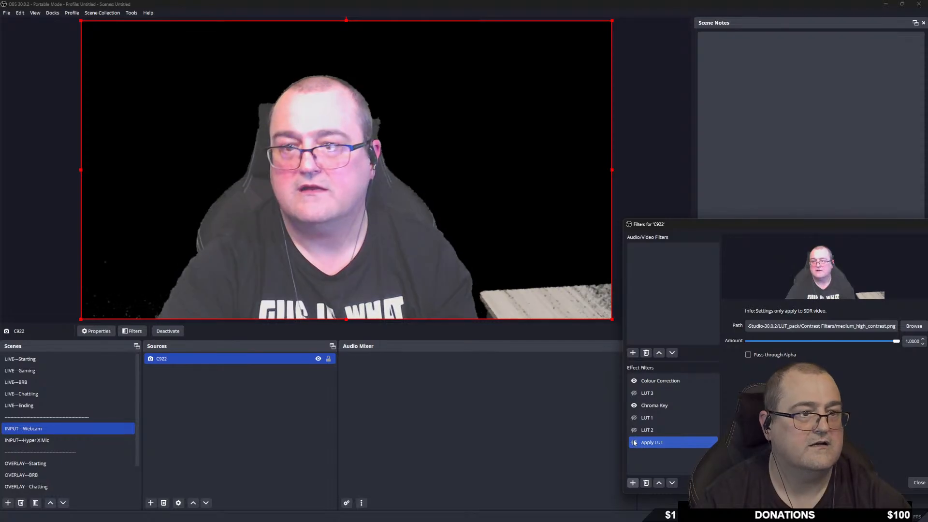
{"action": "left_click", "coordinate": [634, 442]}
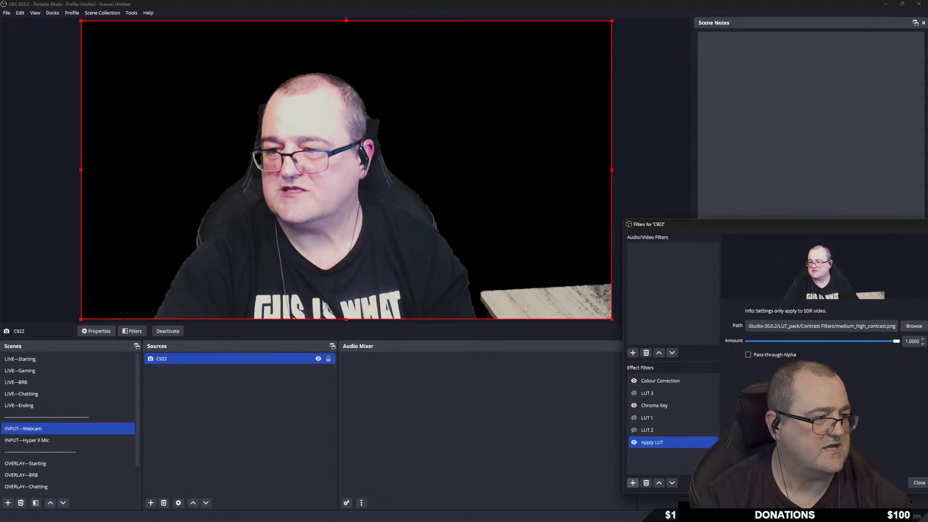
{"action": "left_click", "coordinate": [671, 406]}
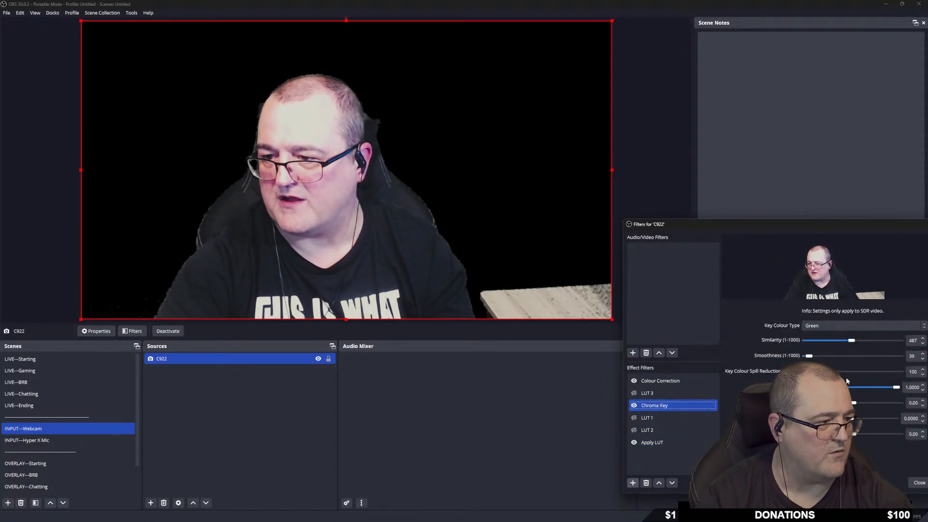
Fine-tune Chroma Key similarity and smoothness, settling at similarity 510 and smoothness 20.
{"action": "left_click_drag", "start_coordinate": [853, 341], "coordinate": [851, 343]}
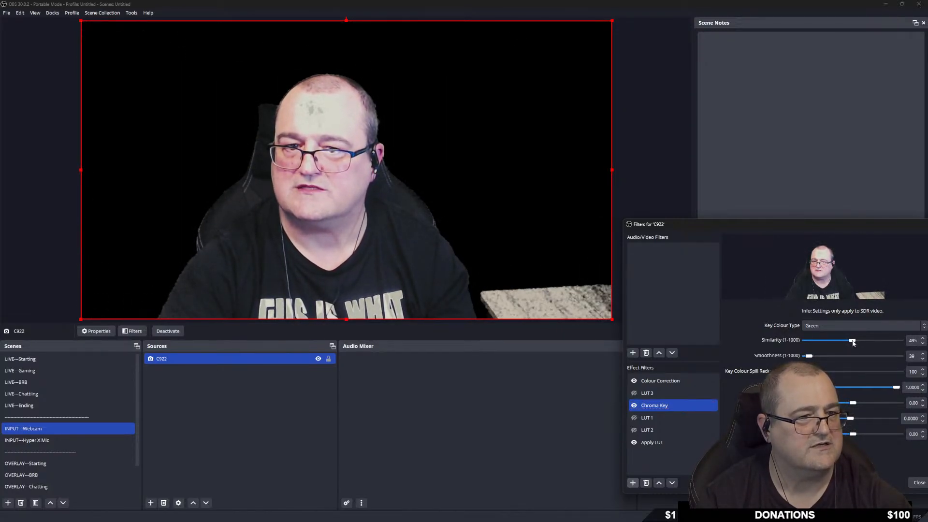
{"action": "left_click_drag", "start_coordinate": [808, 355], "coordinate": [807, 357]}
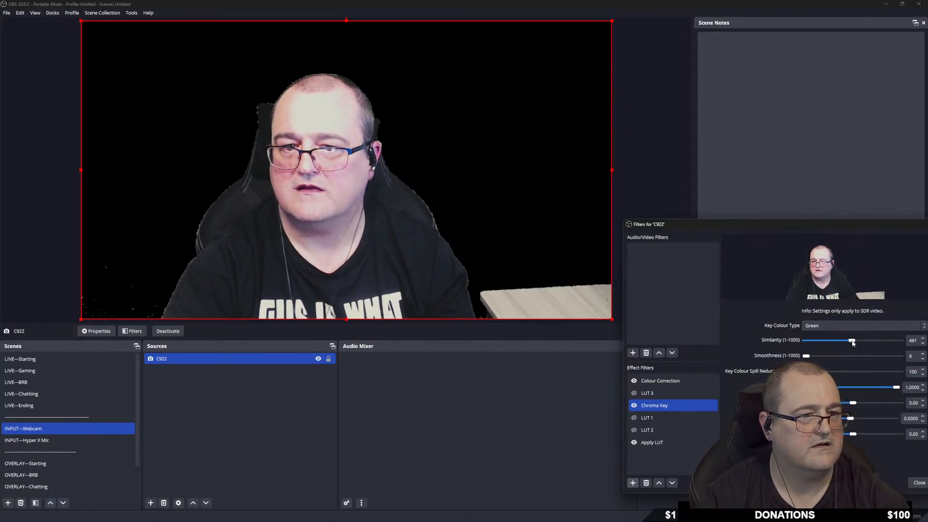
{"action": "left_click_drag", "start_coordinate": [852, 343], "coordinate": [851, 343]}
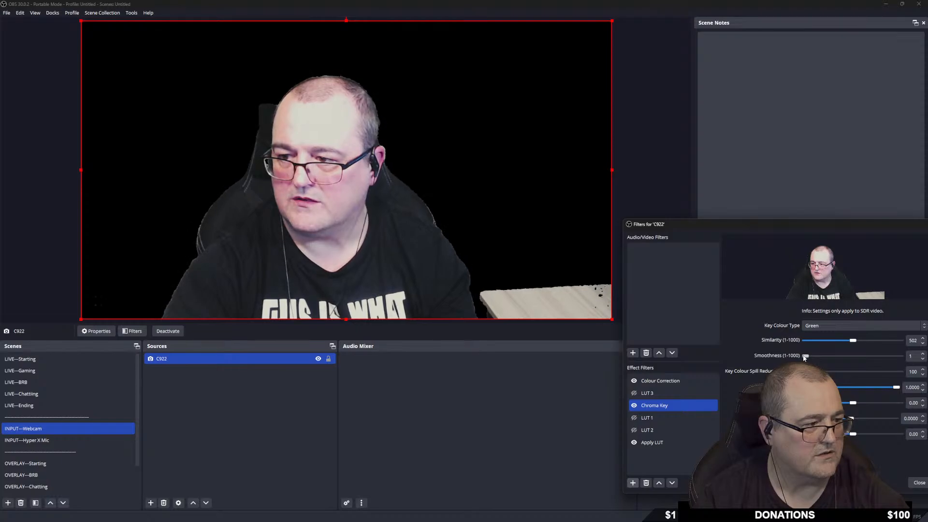
{"action": "left_click_drag", "start_coordinate": [807, 357], "coordinate": [809, 357]}
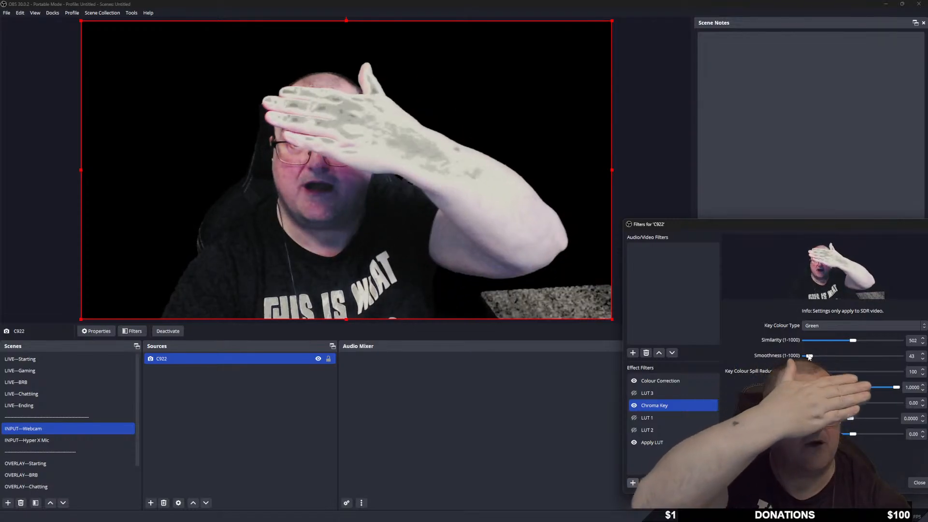
{"action": "left_click_drag", "start_coordinate": [808, 357], "coordinate": [811, 357]}
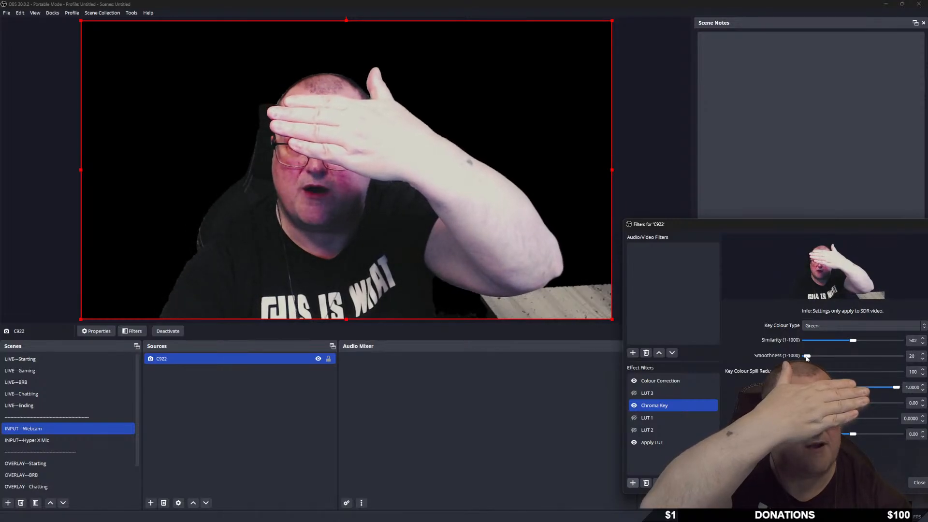
{"action": "left_click_drag", "start_coordinate": [853, 341], "coordinate": [851, 342]}
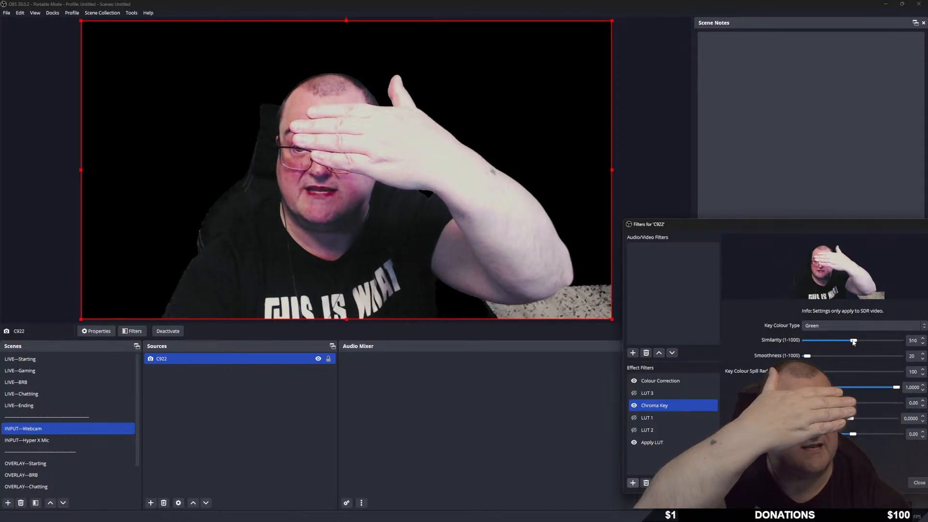
{"action": "left_click_drag", "start_coordinate": [851, 342], "coordinate": [853, 342]}
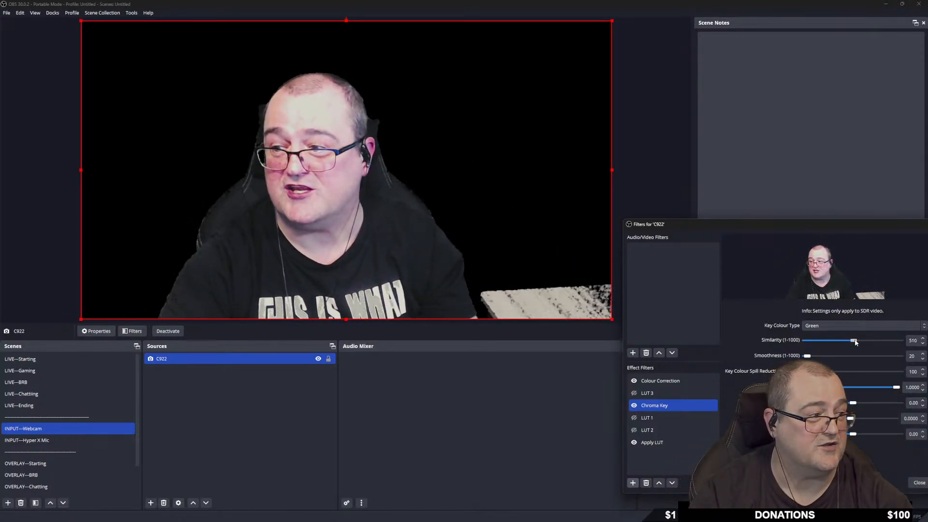
Lower Colour Correction gamma to 0.02 and move the Filters window up and left.
{"action": "left_click", "coordinate": [660, 380]}
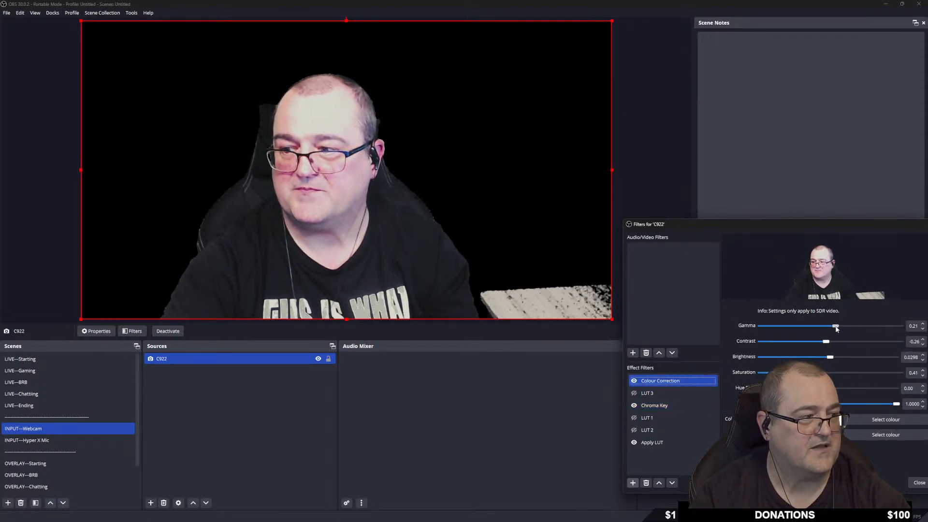
{"action": "left_click_drag", "start_coordinate": [835, 328], "coordinate": [832, 329]}
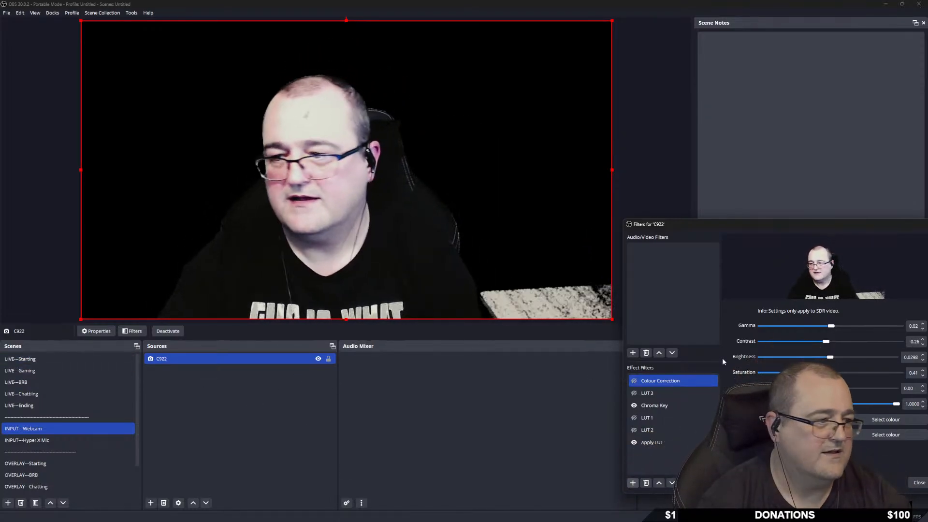
{"action": "left_click_drag", "start_coordinate": [781, 225], "coordinate": [723, 184]}
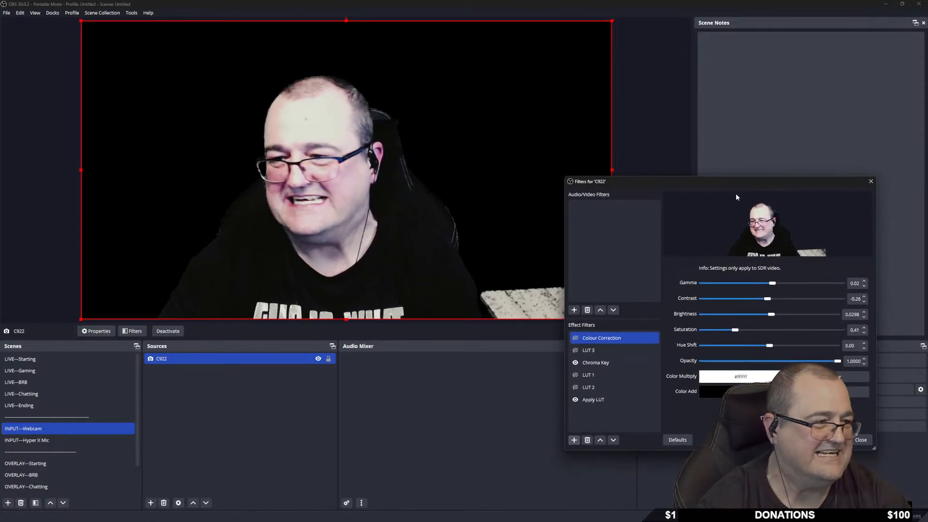
Step the Chroma Key similarity to 506 with the spin arrows, then close the C922 filters window.
{"action": "left_click", "coordinate": [622, 363]}
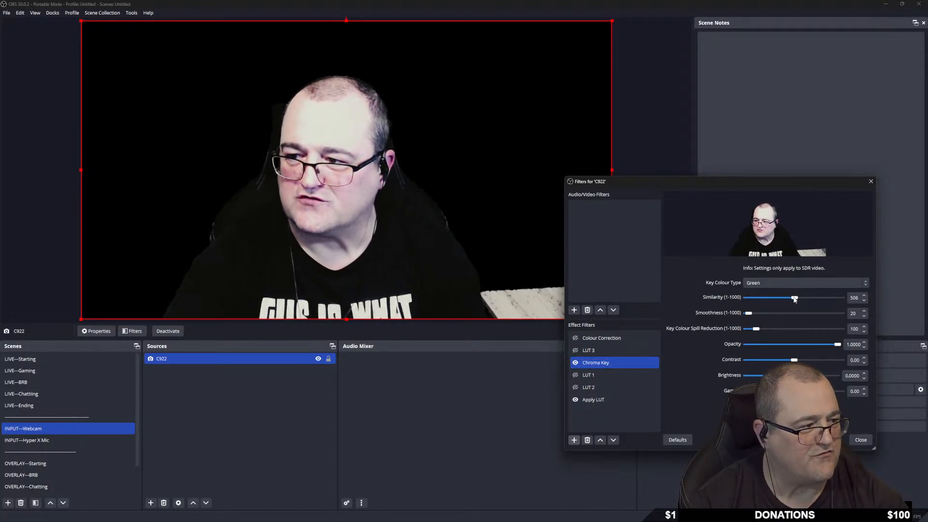
{"action": "left_click_drag", "start_coordinate": [791, 297], "coordinate": [793, 301]}
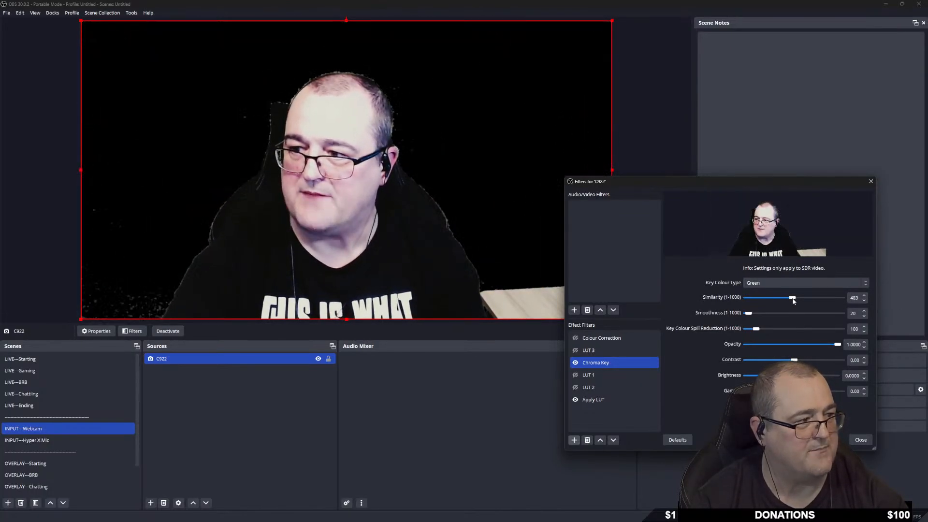
{"action": "left_click", "coordinate": [864, 295]}
{"action": "left_click", "coordinate": [864, 295]}
{"action": "left_click", "coordinate": [865, 296]}
{"action": "left_click", "coordinate": [864, 296]}
{"action": "left_click", "coordinate": [864, 295]}
{"action": "left_click", "coordinate": [864, 296]}
{"action": "left_click", "coordinate": [864, 296]}
{"action": "left_click", "coordinate": [864, 295]}
{"action": "left_click", "coordinate": [864, 296]}
{"action": "left_click", "coordinate": [865, 296]}
{"action": "left_click", "coordinate": [864, 295]}
{"action": "left_click", "coordinate": [864, 296]}
{"action": "left_click", "coordinate": [864, 296]}
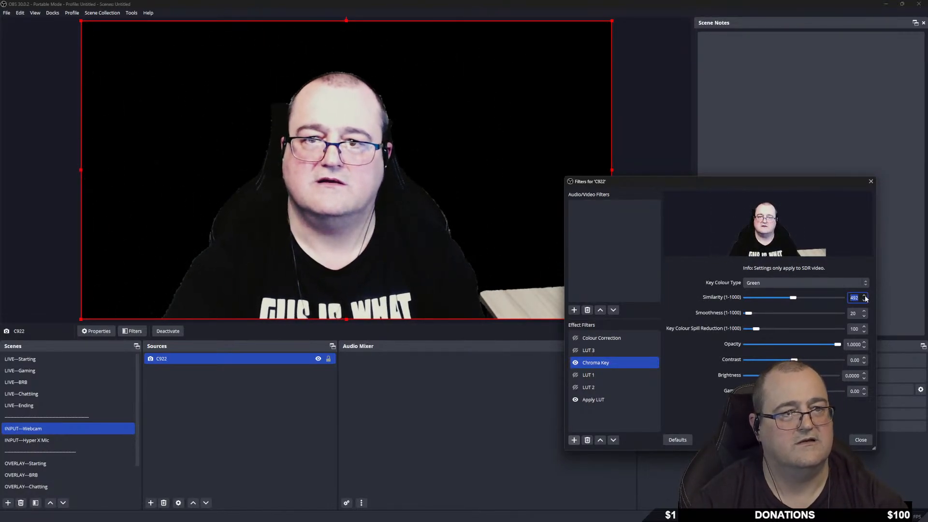
{"action": "left_click", "coordinate": [865, 296]}
{"action": "left_click", "coordinate": [864, 297]}
{"action": "left_click", "coordinate": [865, 296]}
{"action": "left_click", "coordinate": [865, 296]}
{"action": "left_click", "coordinate": [865, 296]}
{"action": "left_click", "coordinate": [864, 296]}
{"action": "left_click", "coordinate": [865, 296]}
{"action": "left_click", "coordinate": [864, 297]}
{"action": "left_click", "coordinate": [864, 296]}
{"action": "left_click", "coordinate": [864, 296]}
{"action": "left_click", "coordinate": [864, 296]}
{"action": "left_click", "coordinate": [864, 296]}
{"action": "left_click", "coordinate": [864, 296]}
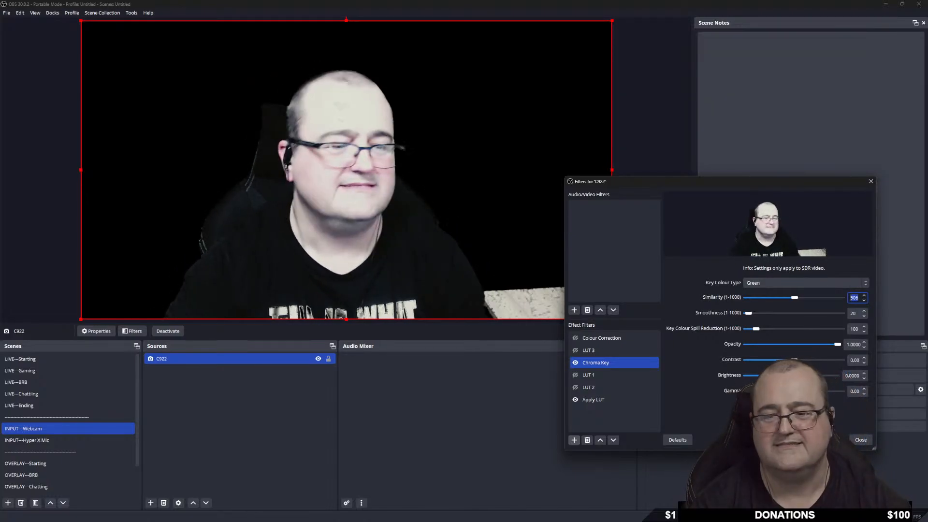
{"action": "left_click", "coordinate": [855, 441]}
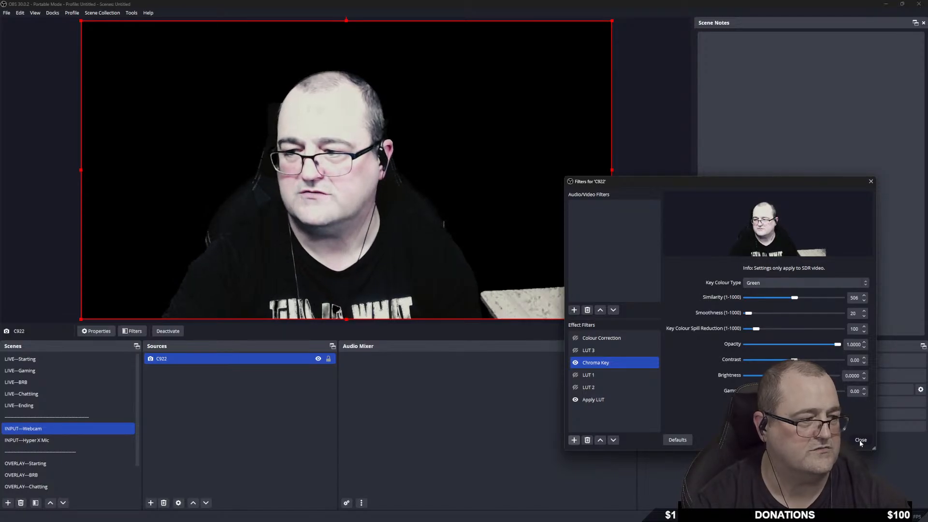
{"action": "left_click", "coordinate": [860, 440]}
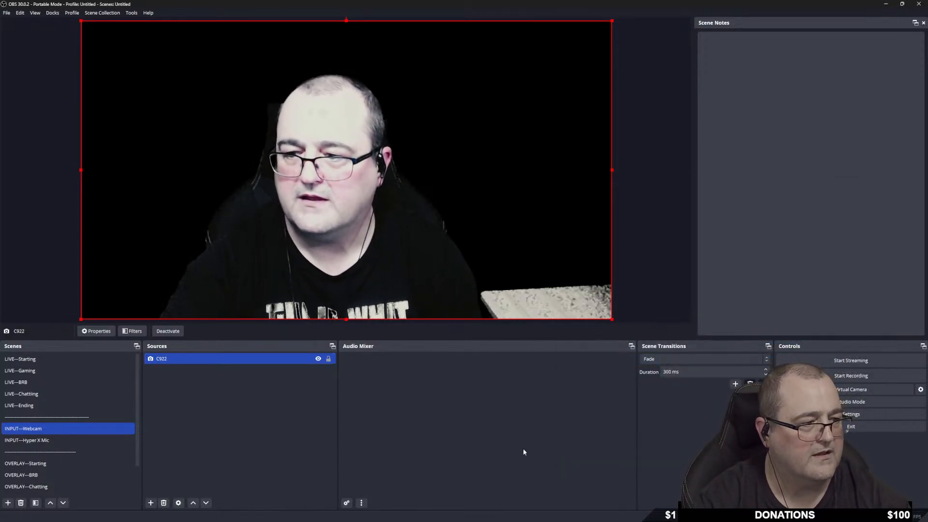
Switch to the INPUT—Hyper X Mic scene and open the Hyper X mic's filters.
{"action": "left_click", "coordinate": [48, 441]}
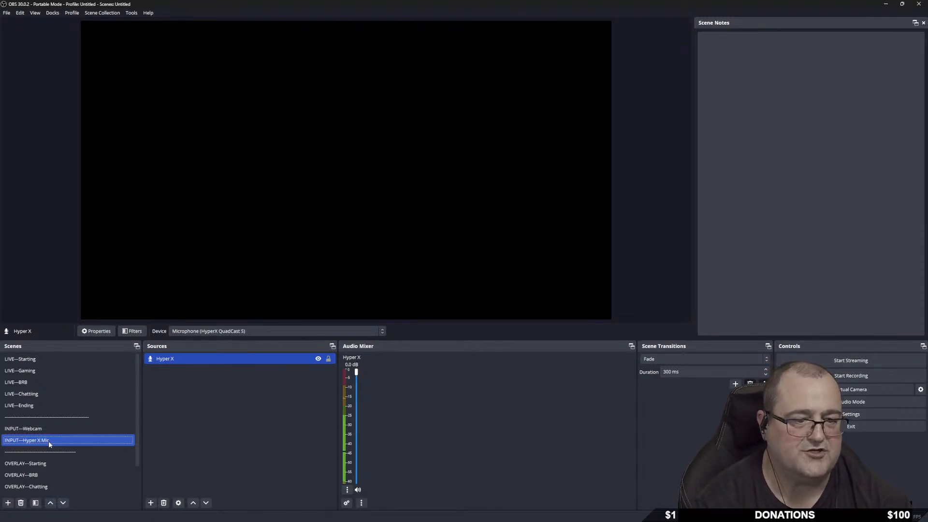
{"action": "right_click", "coordinate": [226, 364]}
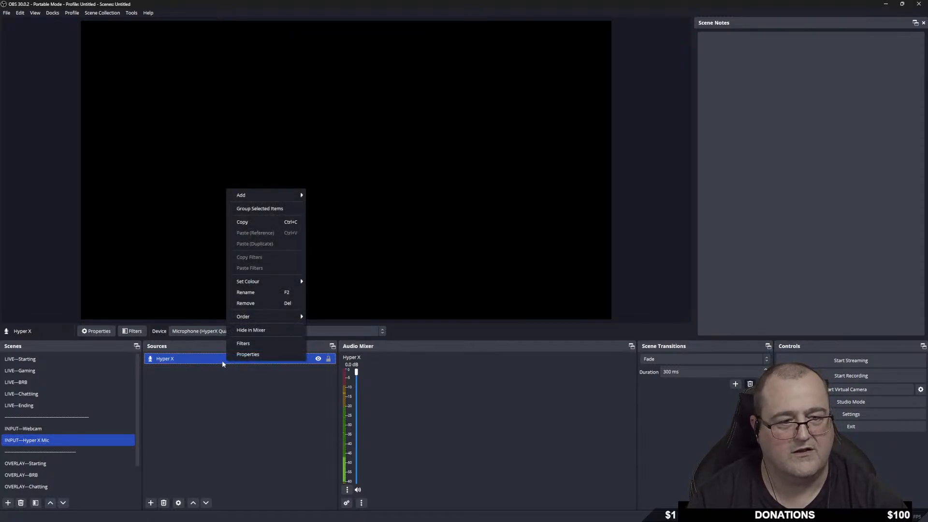
{"action": "left_click", "coordinate": [263, 346]}
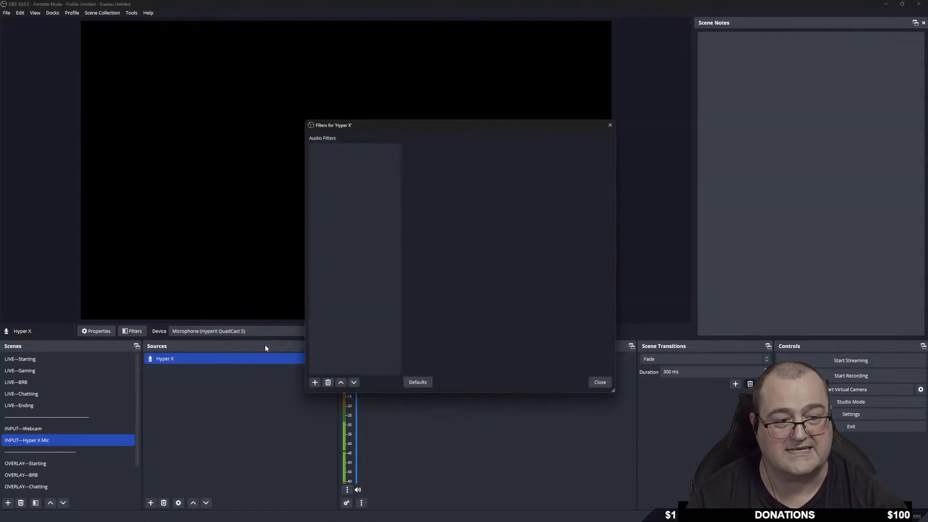
Cancel a first Gain filter attempt and move the filters window aside to reveal the mixer.
{"action": "left_click", "coordinate": [314, 383]}
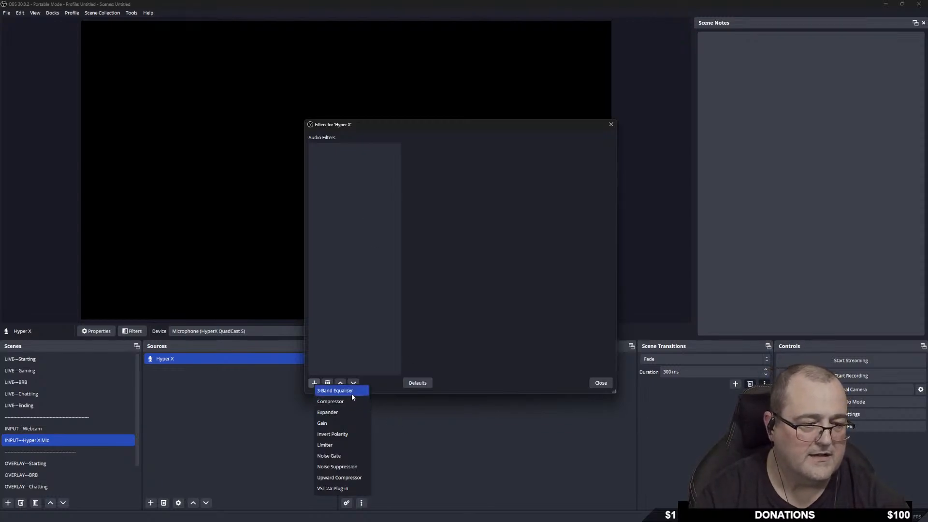
{"action": "left_click", "coordinate": [346, 423]}
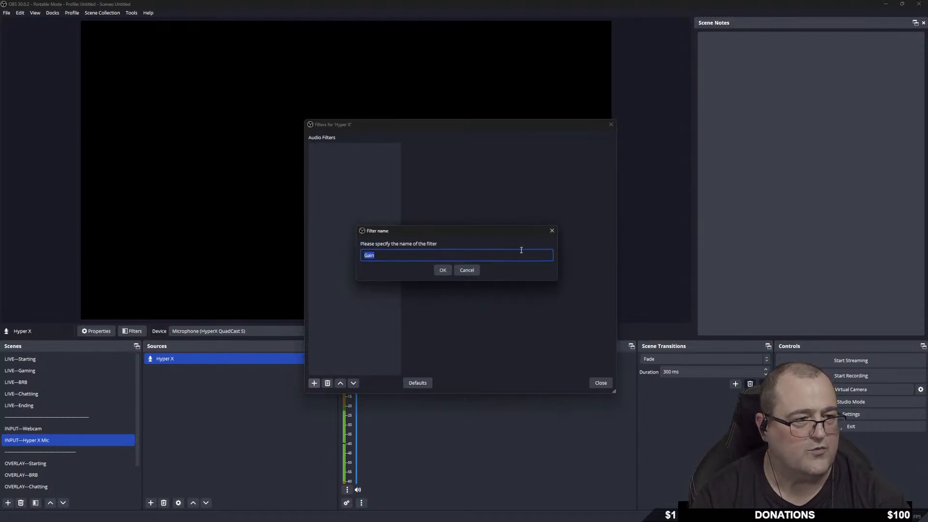
{"action": "left_click", "coordinate": [551, 231]}
{"action": "left_click_drag", "start_coordinate": [480, 129], "coordinate": [640, 207]}
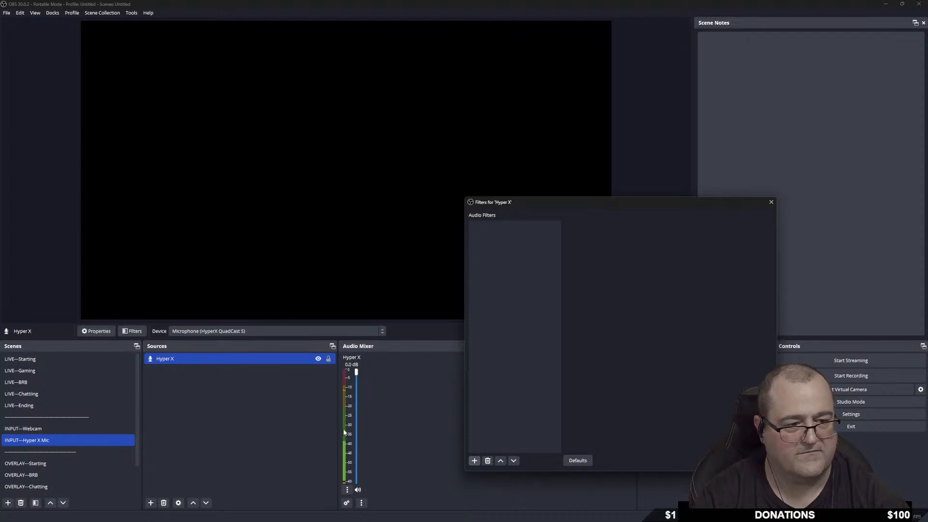
Add a Gain filter boosted to 10 dB, then disable it.
{"action": "left_click", "coordinate": [473, 462]}
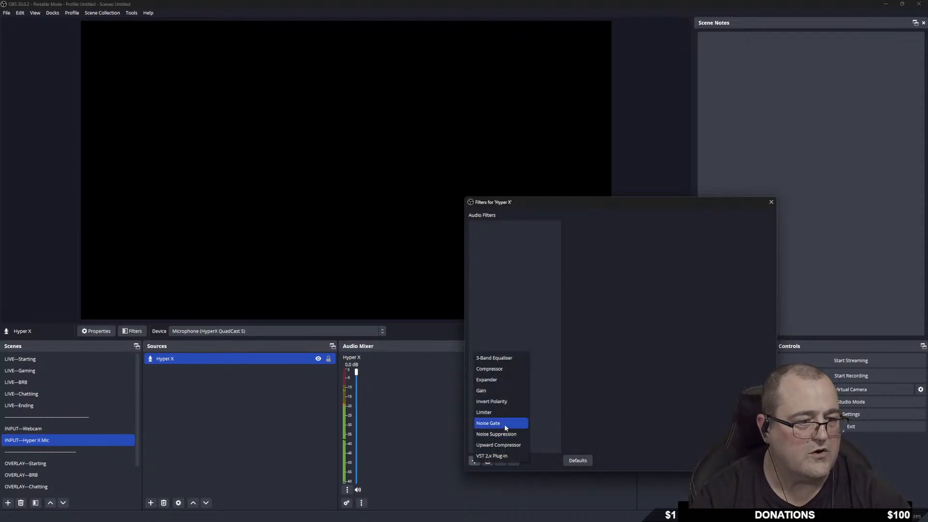
{"action": "left_click", "coordinate": [497, 391]}
{"action": "left_click", "coordinate": [605, 349]}
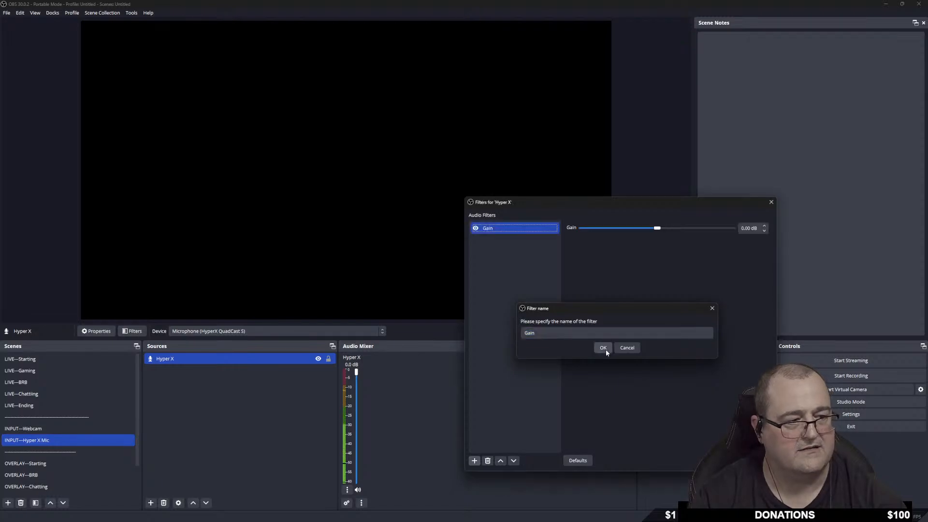
{"action": "left_click_drag", "start_coordinate": [657, 230], "coordinate": [683, 232]}
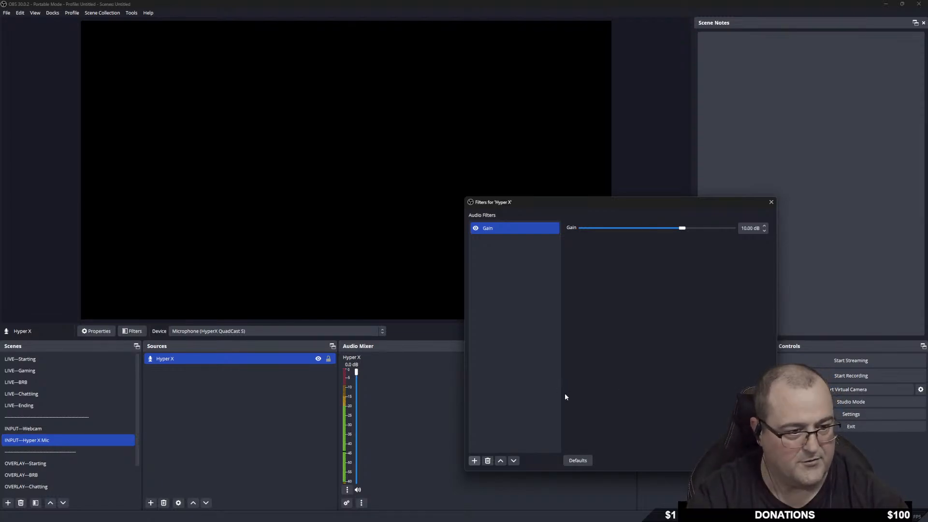
{"action": "left_click", "coordinate": [476, 227]}
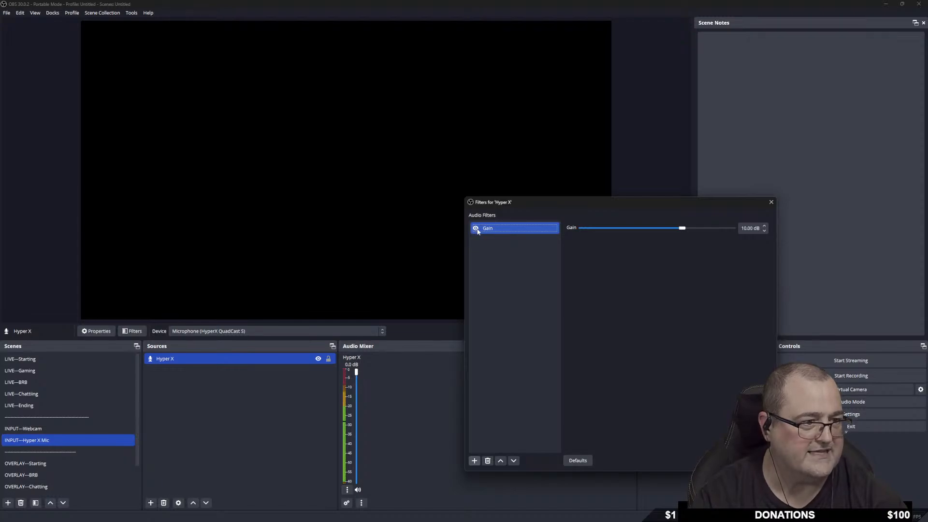
Add an RNNoise Noise Suppression filter below Gain on the Hyper X mic.
{"action": "left_click", "coordinate": [474, 460]}
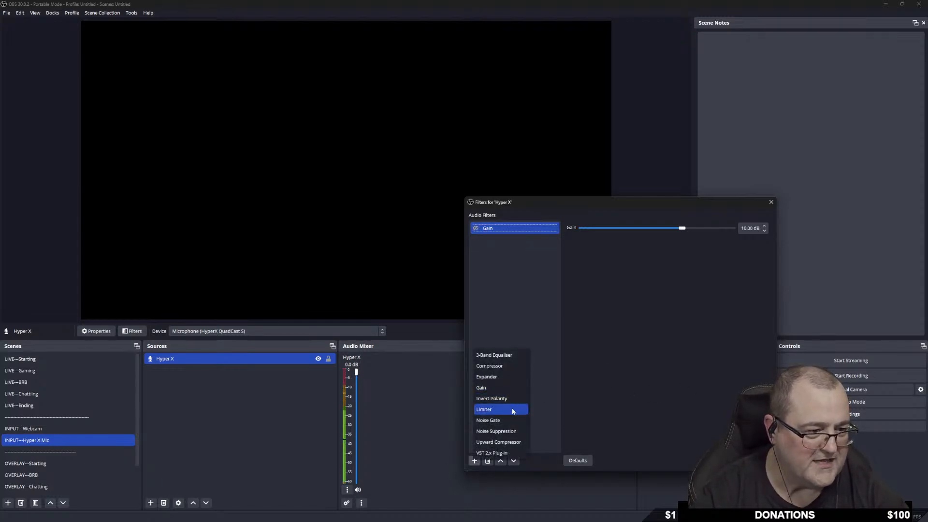
{"action": "left_click", "coordinate": [510, 432]}
{"action": "left_click", "coordinate": [602, 346]}
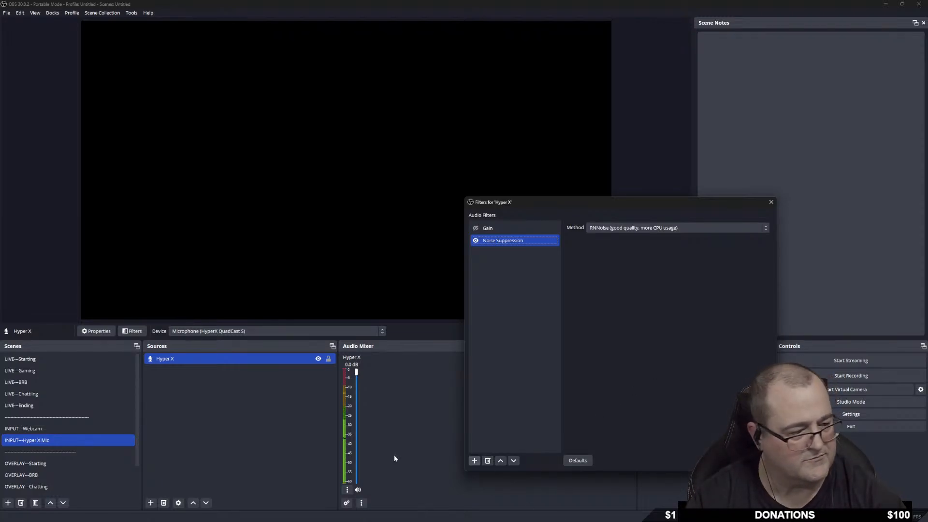
{"action": "left_click", "coordinate": [511, 514]}
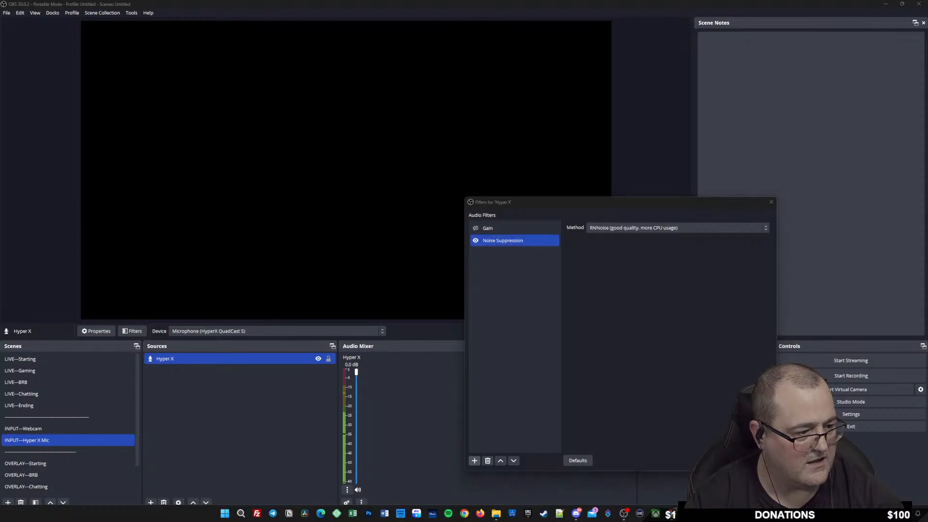
Exit Warframe from its login screen by confirming YES to quit.
{"action": "key", "text": "Escape"}
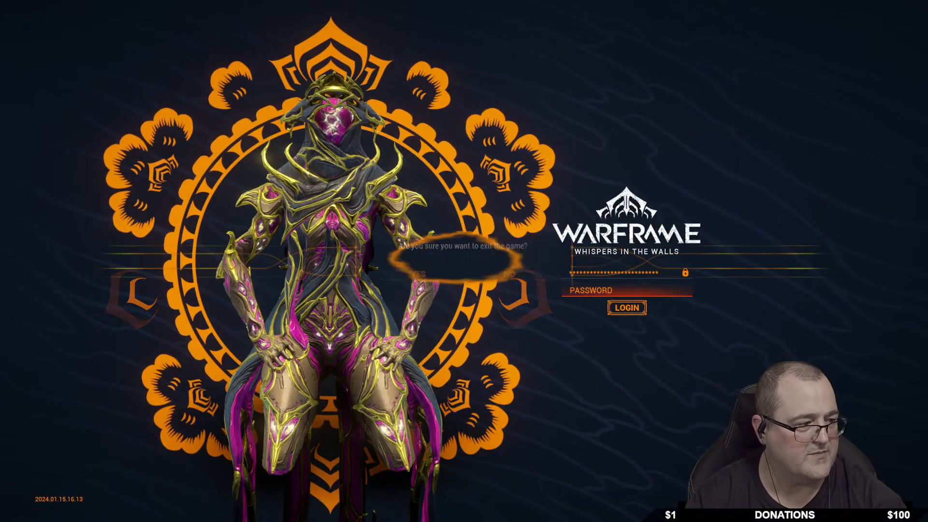
{"action": "left_click", "coordinate": [419, 274]}
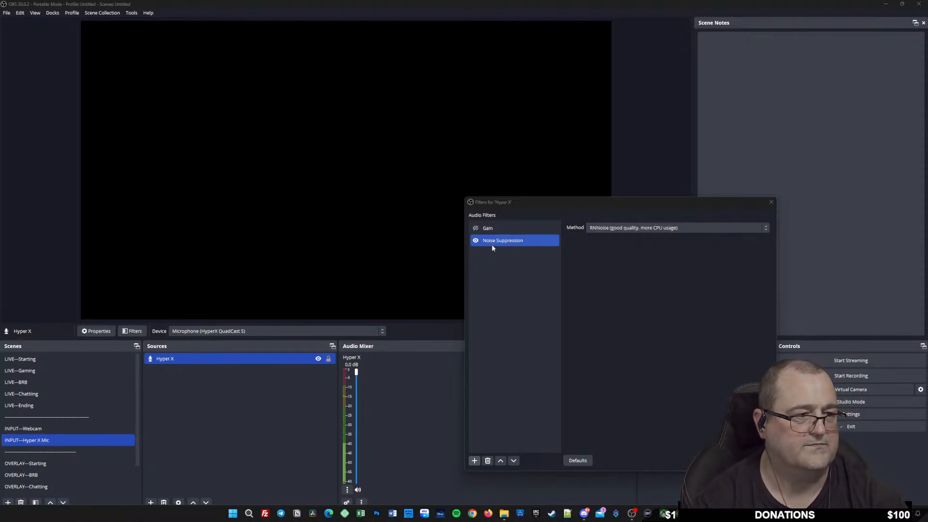
Add an Expander filter to the Hyper X mic.
{"action": "left_click", "coordinate": [473, 461]}
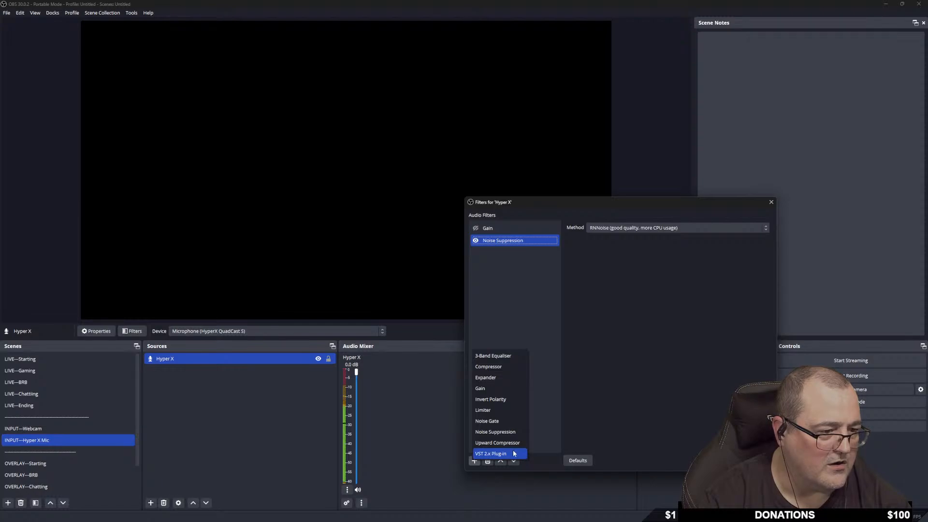
{"action": "left_click", "coordinate": [505, 377]}
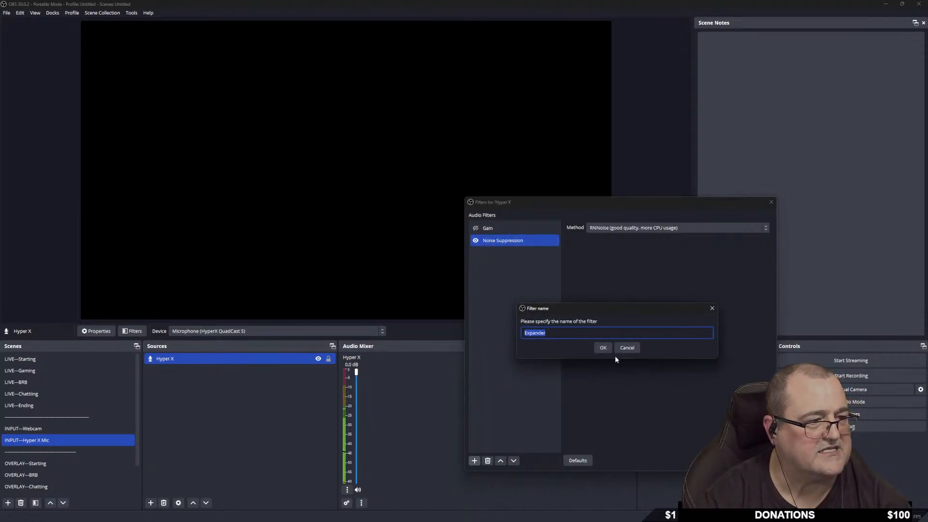
{"action": "left_click", "coordinate": [602, 347]}
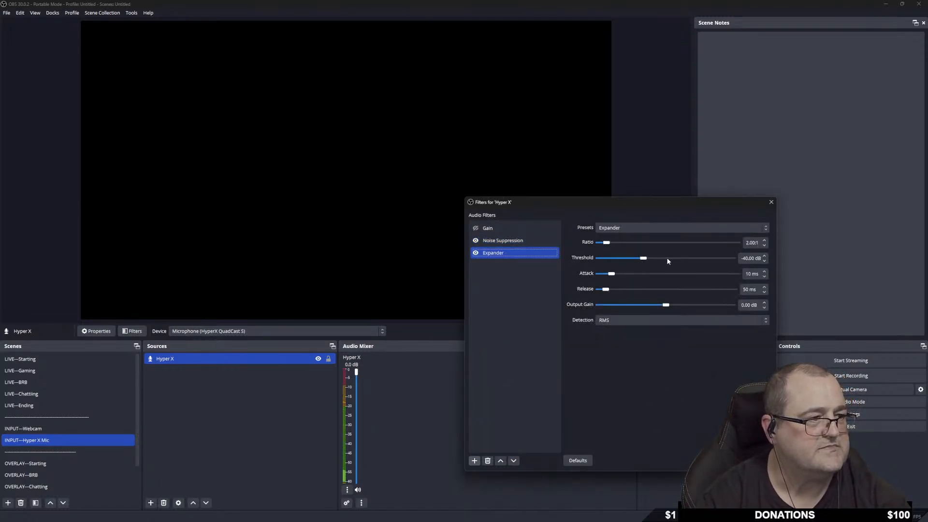
Set the Expander to ratio 3.00:1, threshold -24.20 dB, attack 1 ms, release 100 ms.
{"action": "left_click", "coordinate": [607, 243]}
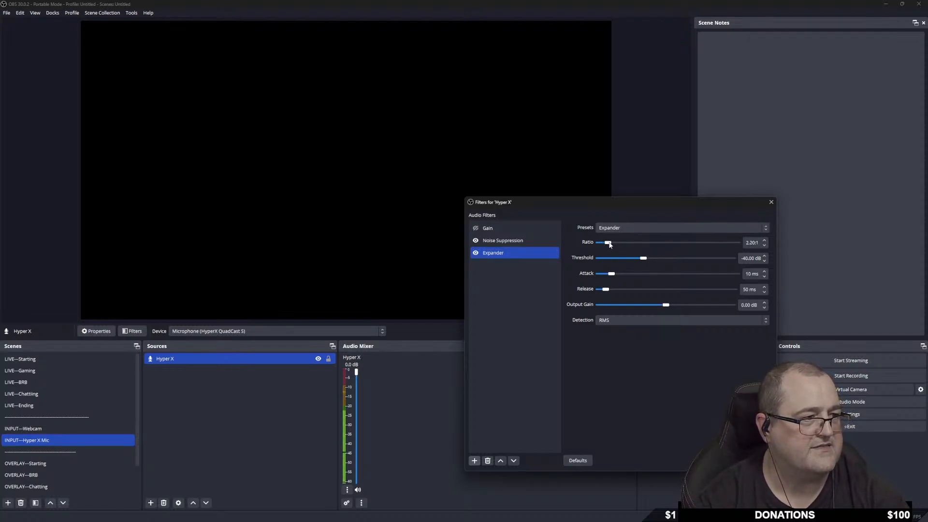
{"action": "left_click_drag", "start_coordinate": [612, 244], "coordinate": [616, 245]}
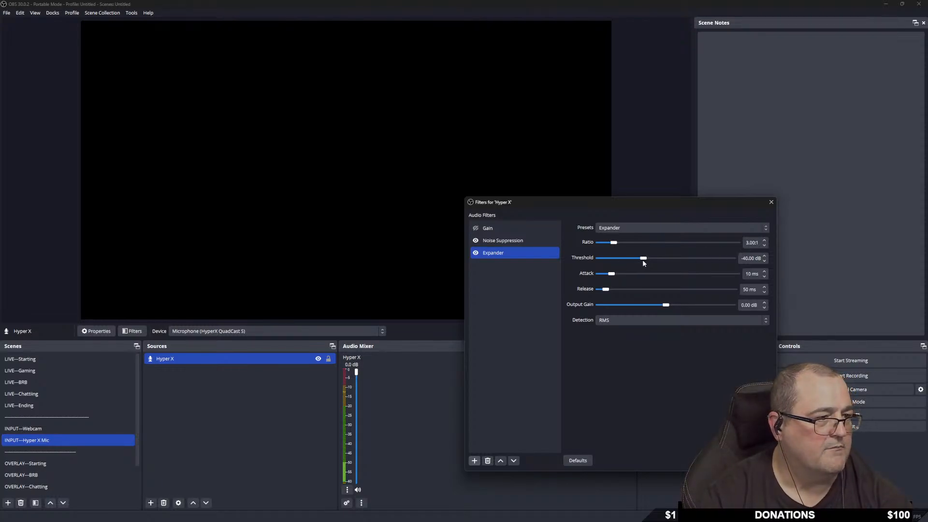
{"action": "left_click_drag", "start_coordinate": [644, 260], "coordinate": [682, 260]}
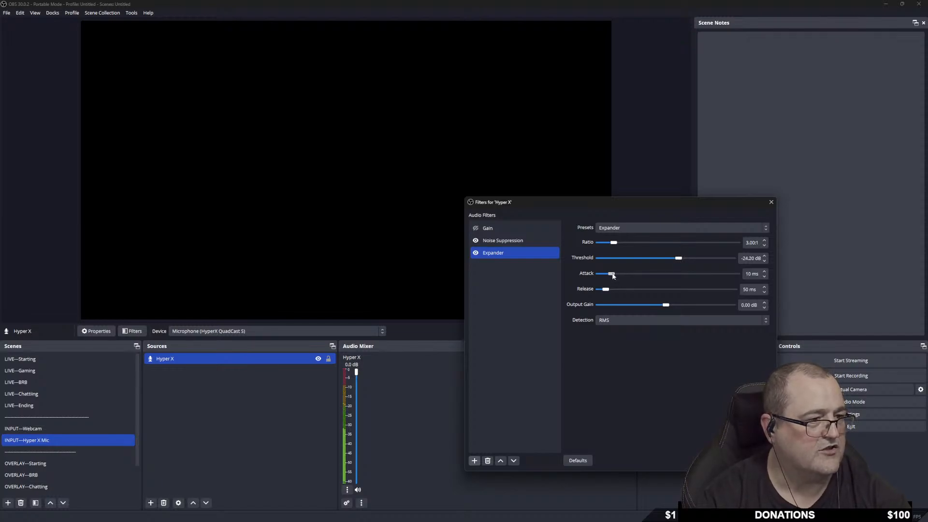
{"action": "left_click_drag", "start_coordinate": [614, 275], "coordinate": [618, 275]}
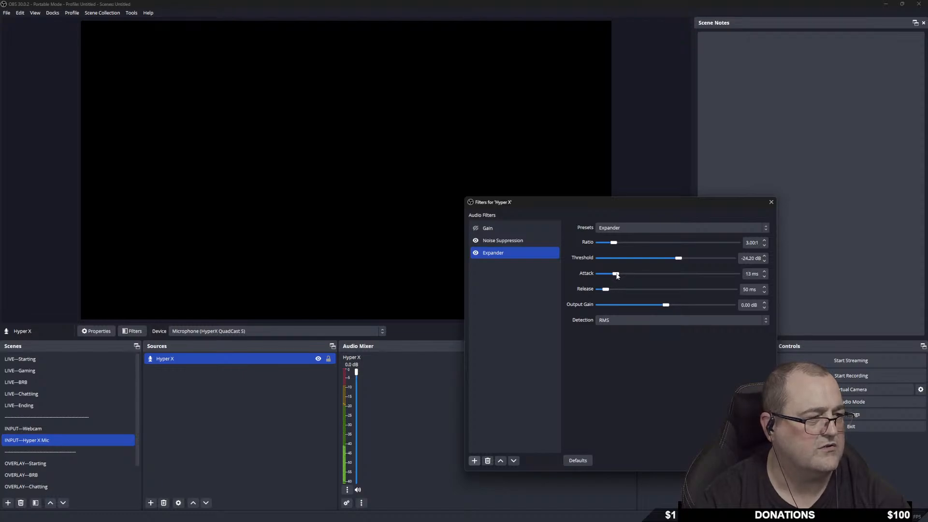
{"action": "left_click_drag", "start_coordinate": [617, 275], "coordinate": [597, 276]}
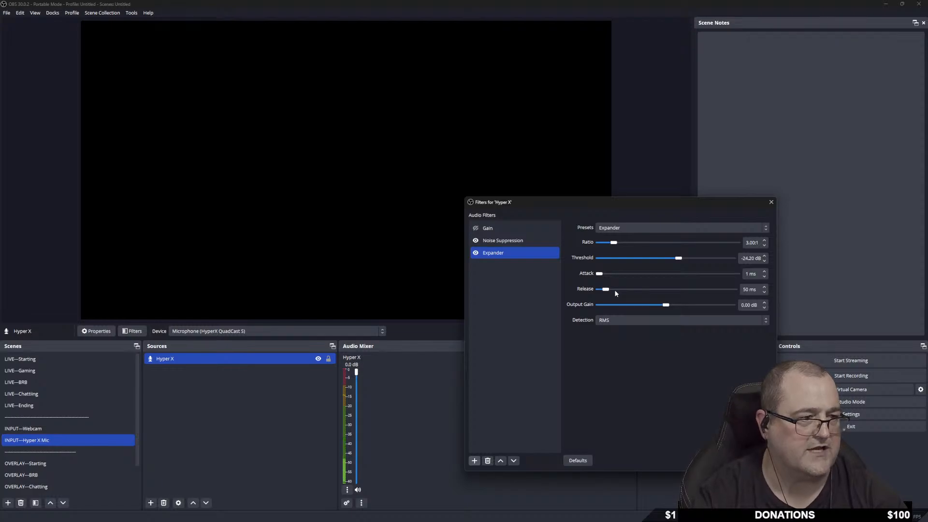
{"action": "mouse_move", "coordinate": [607, 290]}
{"action": "left_mouse_down"}
{"action": "mouse_move", "coordinate": [628, 292]}
{"action": "mouse_move", "coordinate": [615, 293]}
{"action": "left_mouse_up"}
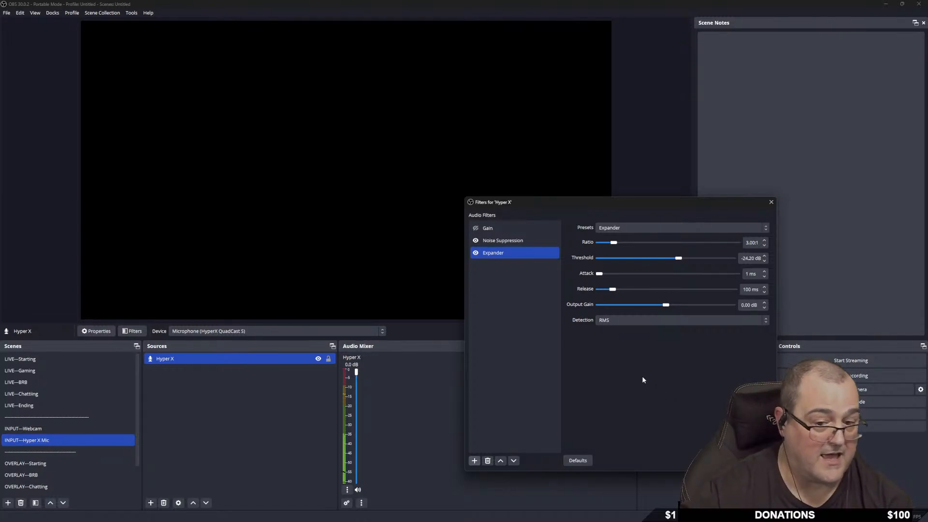
Keep the Expander's Detection mode on RMS and its preset on Expander.
{"action": "left_click", "coordinate": [644, 322]}
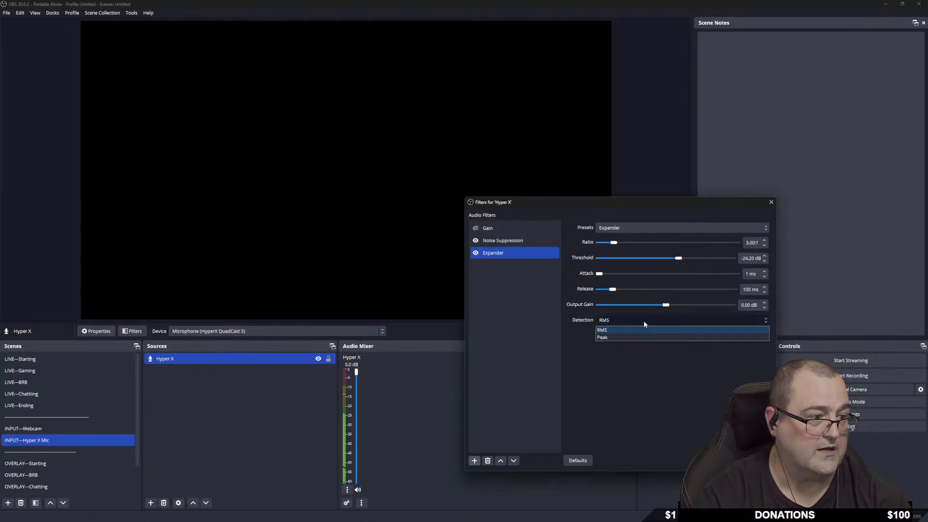
{"action": "left_click", "coordinate": [611, 329]}
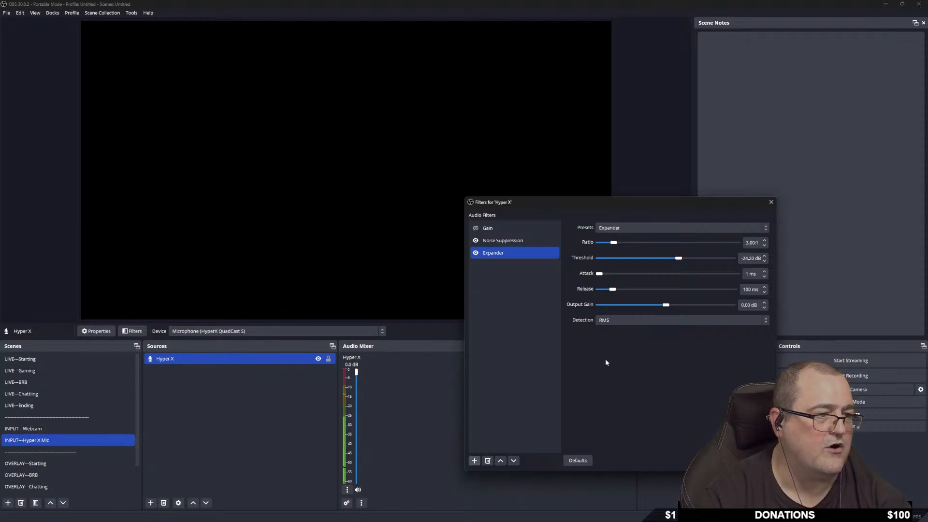
{"action": "left_click", "coordinate": [645, 230]}
{"action": "left_click", "coordinate": [596, 390]}
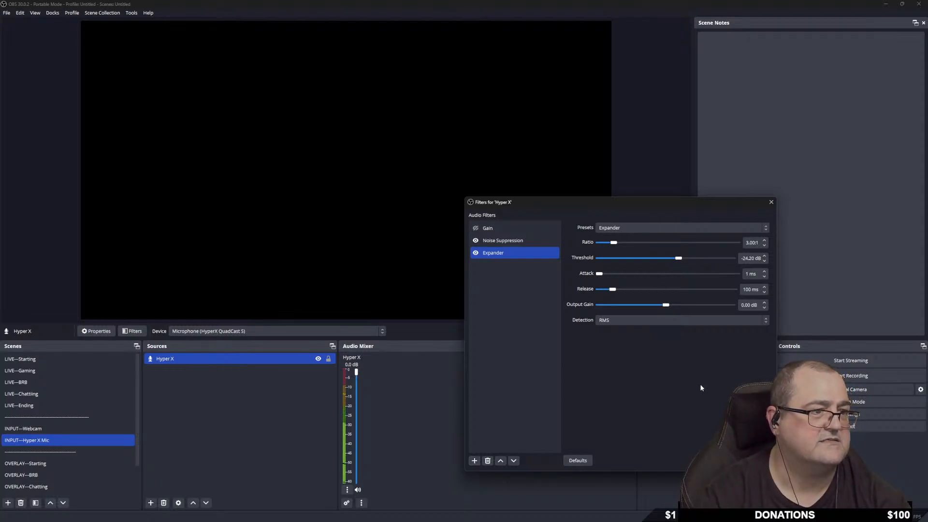
{"action": "left_click", "coordinate": [474, 461]}
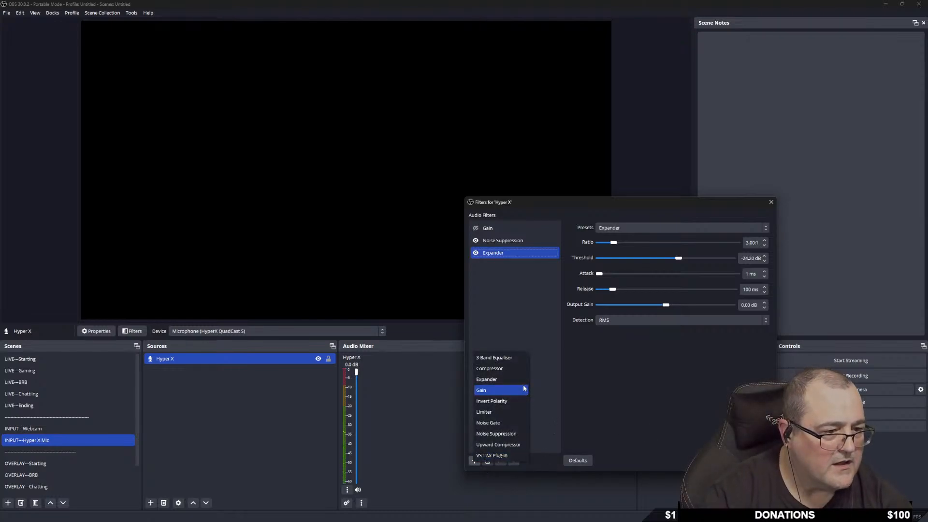
Choose Compressor as the new audio filter for the Hyper X mic.
{"action": "left_click", "coordinate": [501, 368]}
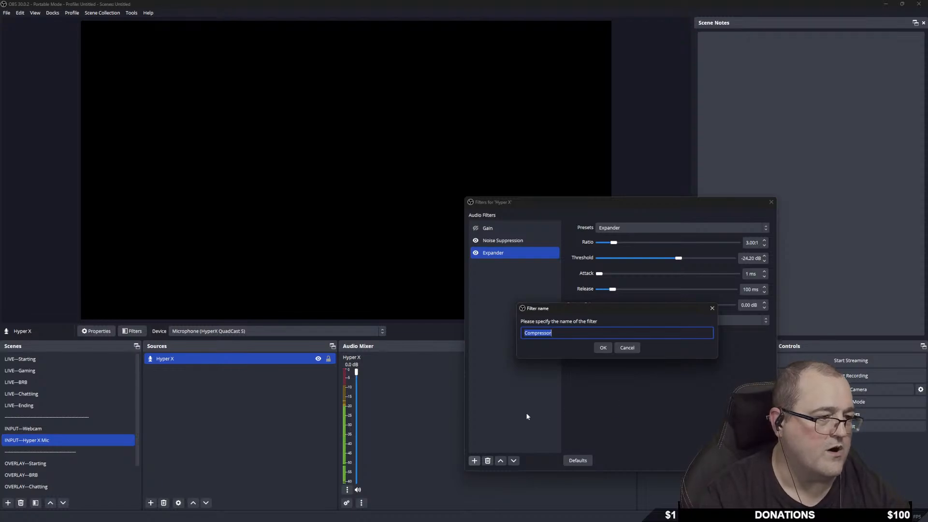
Accept the name Compressor and set its ratio to 3.00:1 and threshold to -13.00 dB.
{"action": "left_click", "coordinate": [604, 348]}
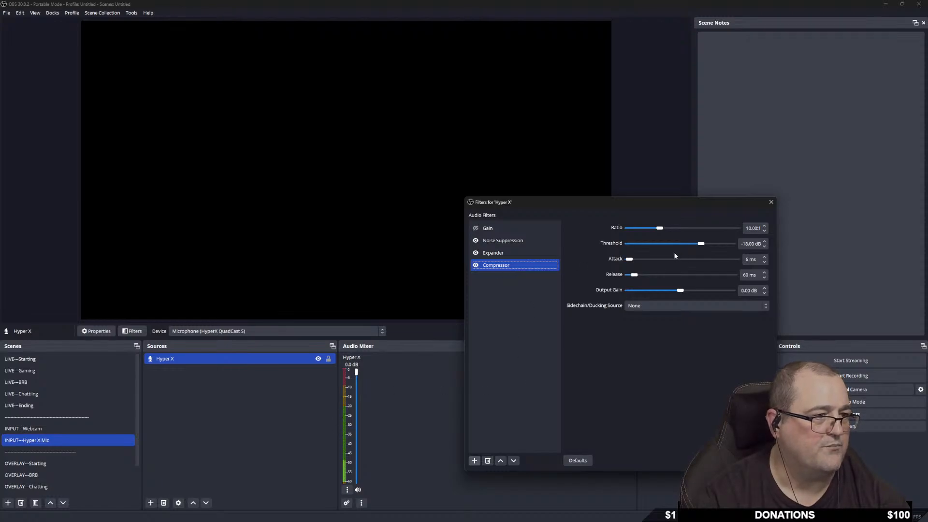
{"action": "left_click_drag", "start_coordinate": [663, 228], "coordinate": [634, 230]}
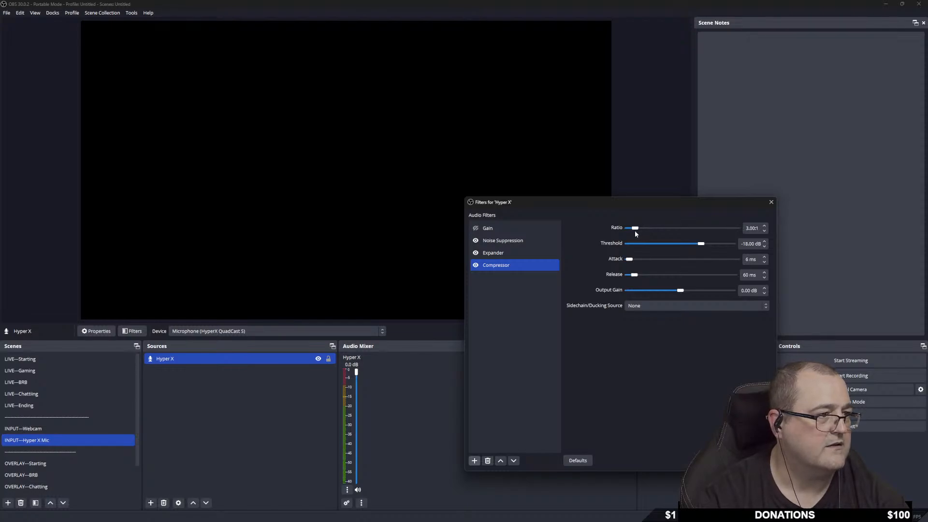
{"action": "mouse_move", "coordinate": [701, 245]}
{"action": "left_mouse_down"}
{"action": "mouse_move", "coordinate": [672, 244]}
{"action": "mouse_move", "coordinate": [726, 248]}
{"action": "mouse_move", "coordinate": [694, 248]}
{"action": "mouse_move", "coordinate": [702, 254]}
{"action": "left_mouse_up"}
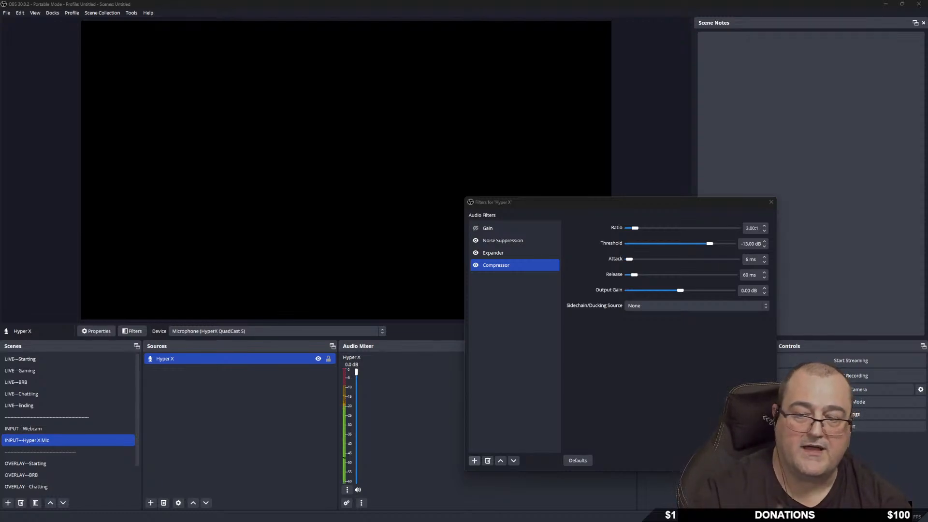
{"action": "left_click", "coordinate": [119, 365]}
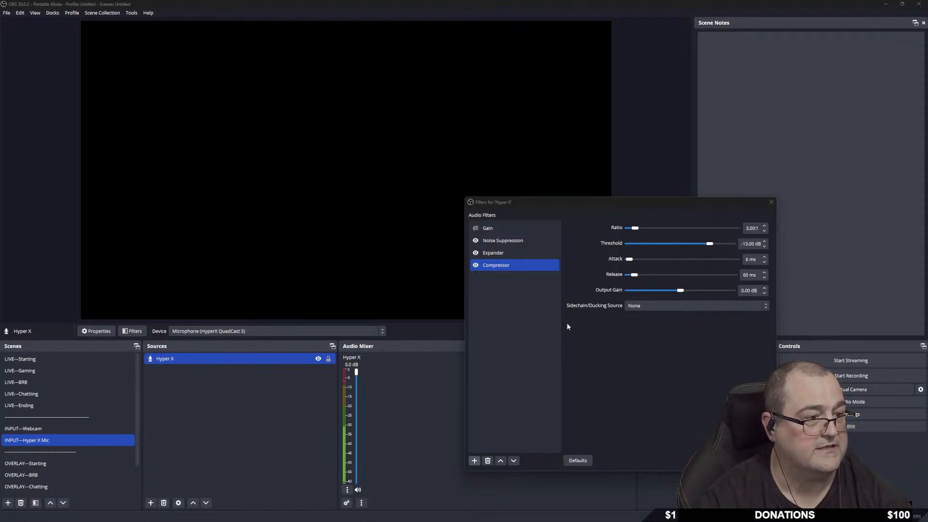
Add a Limiter filter at the end of the Hyper X mic's filter chain.
{"action": "left_click", "coordinate": [474, 462]}
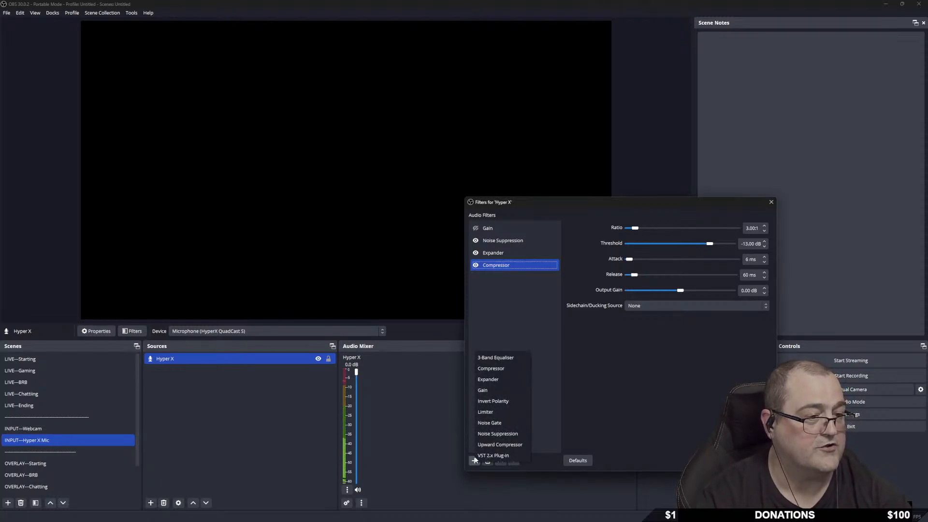
{"action": "left_click", "coordinate": [504, 413]}
{"action": "left_click", "coordinate": [601, 346]}
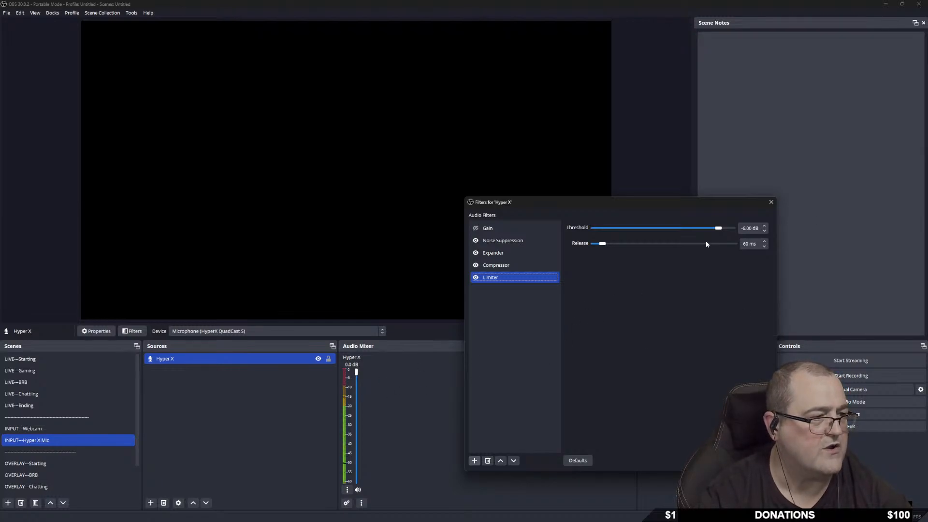
Set the Limiter threshold to about -15.30 dB.
{"action": "left_click_drag", "start_coordinate": [714, 230], "coordinate": [697, 230]}
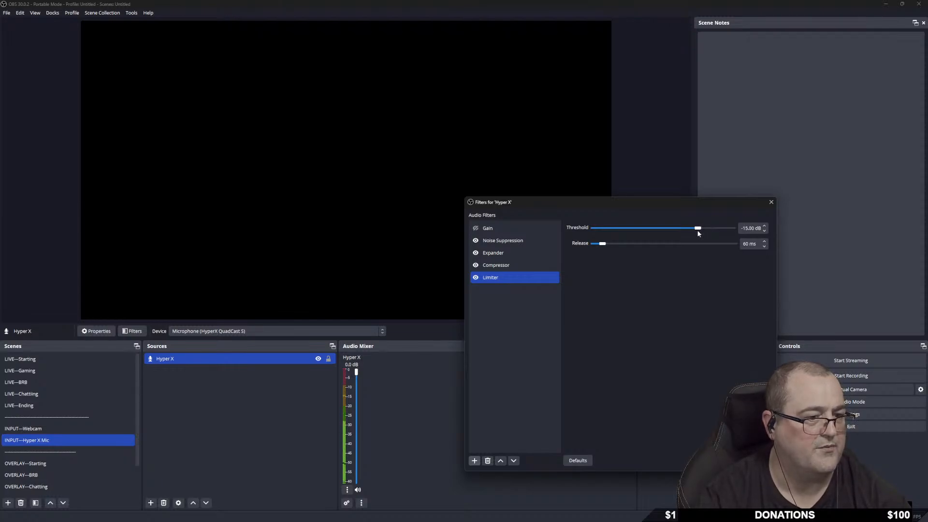
{"action": "left_click_drag", "start_coordinate": [689, 232], "coordinate": [630, 234]}
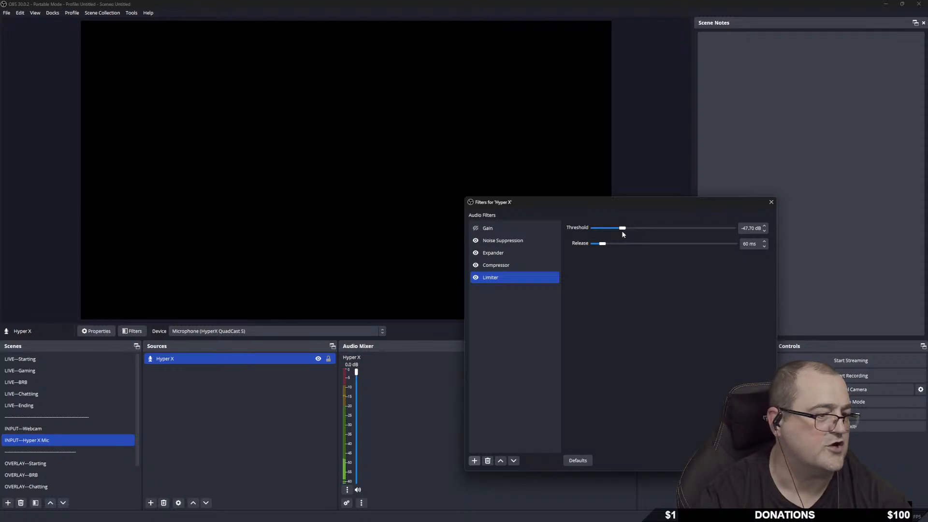
{"action": "left_click_drag", "start_coordinate": [622, 233], "coordinate": [616, 234]}
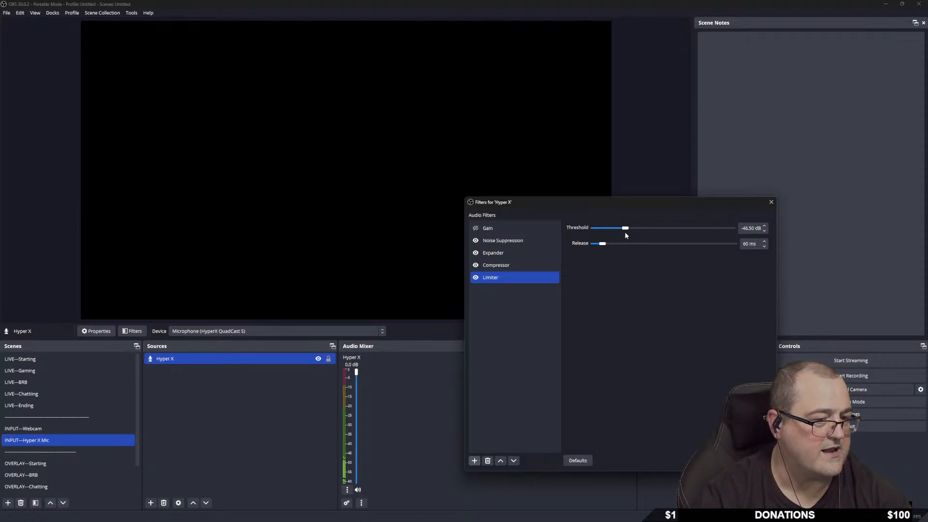
{"action": "left_click_drag", "start_coordinate": [628, 233], "coordinate": [703, 234]}
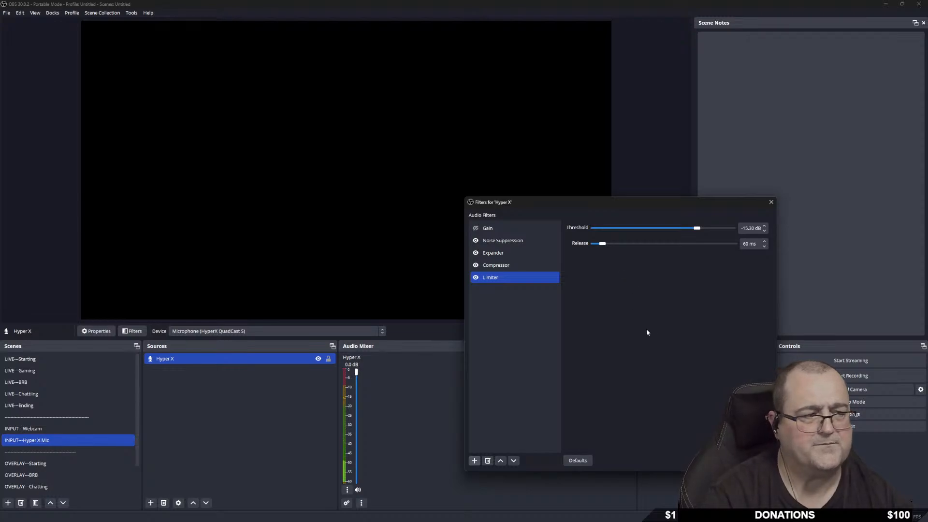
Close the Hyper X filters window and switch to the INPUT—Webcam scene.
{"action": "left_click", "coordinate": [504, 261], "text": "shift"}
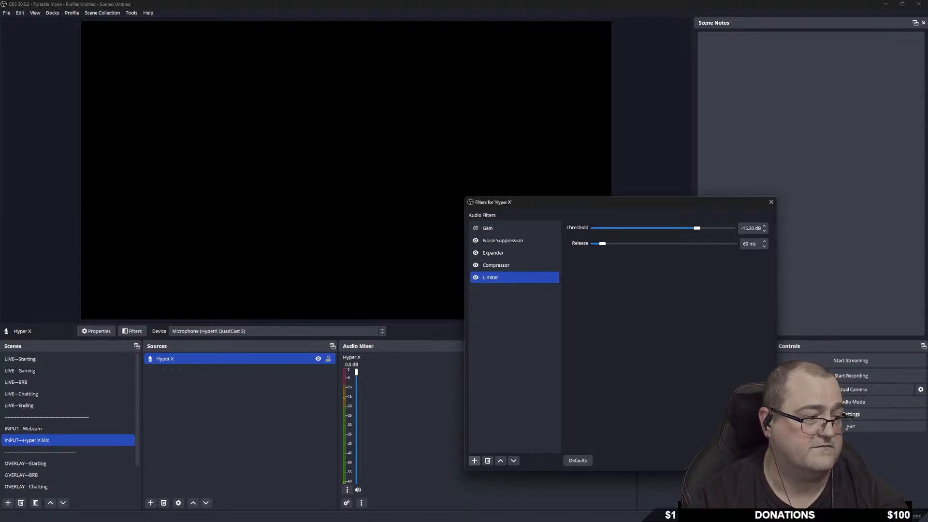
{"action": "key", "text": "Escape"}
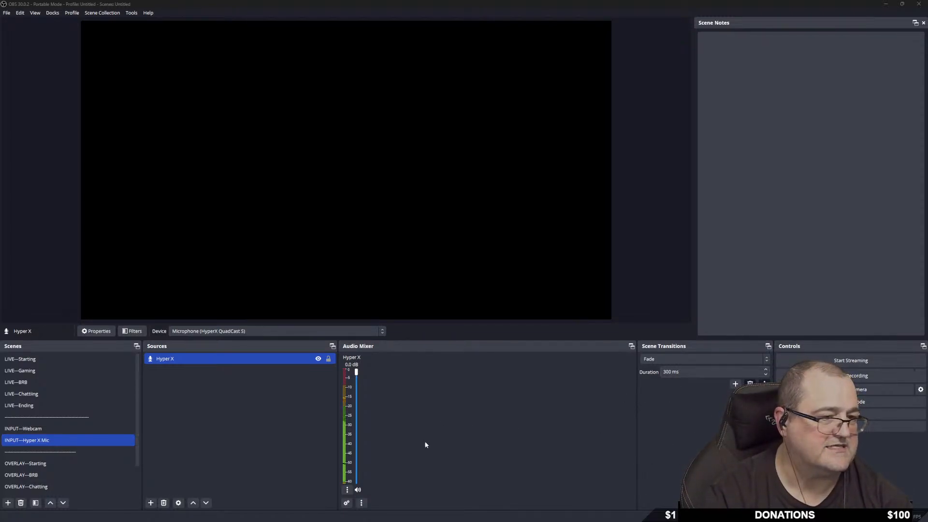
{"action": "left_click", "coordinate": [30, 428]}
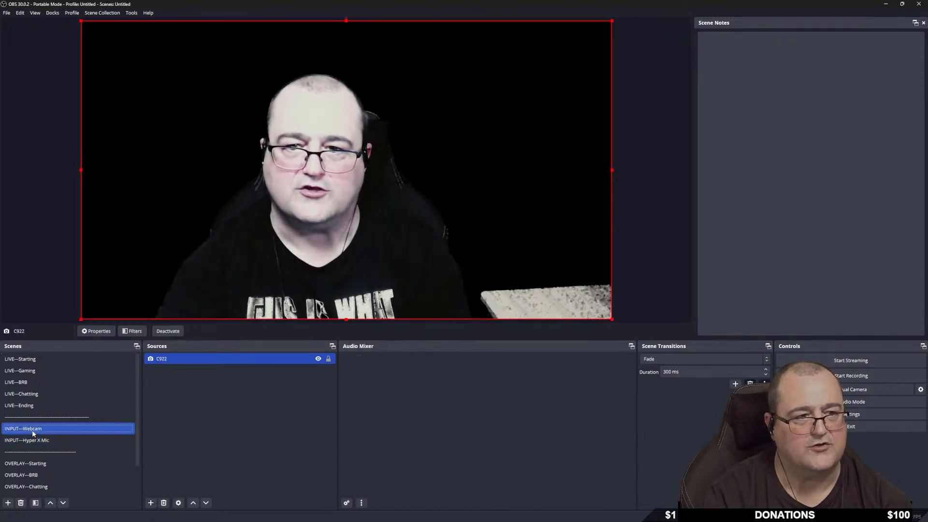
Set the scene transition to Cut and test it from LIVE—BRB to LIVE—Chatting.
{"action": "left_click", "coordinate": [25, 406]}
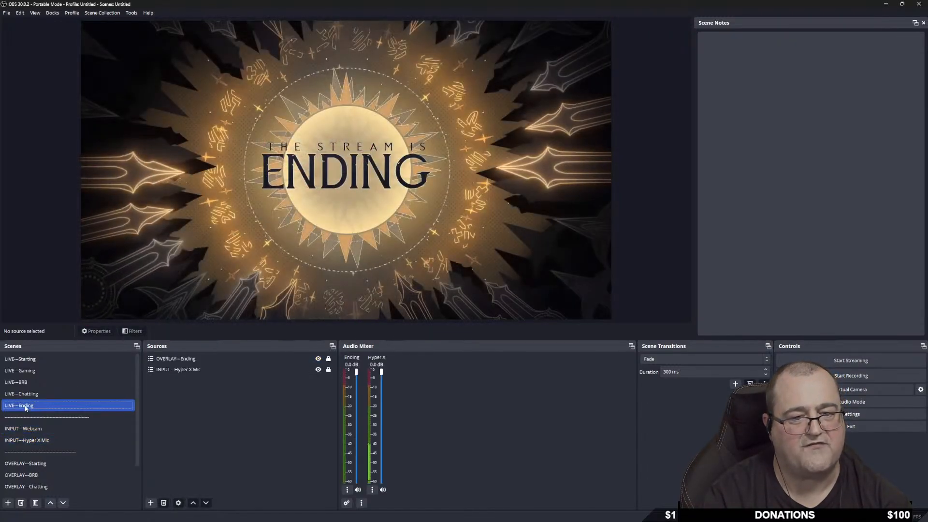
{"action": "left_click", "coordinate": [36, 394]}
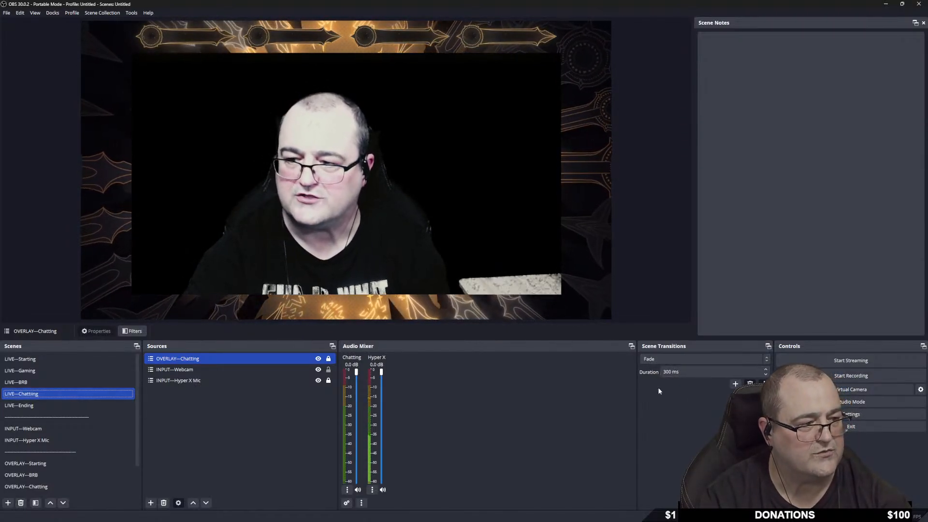
{"action": "left_click", "coordinate": [38, 381]}
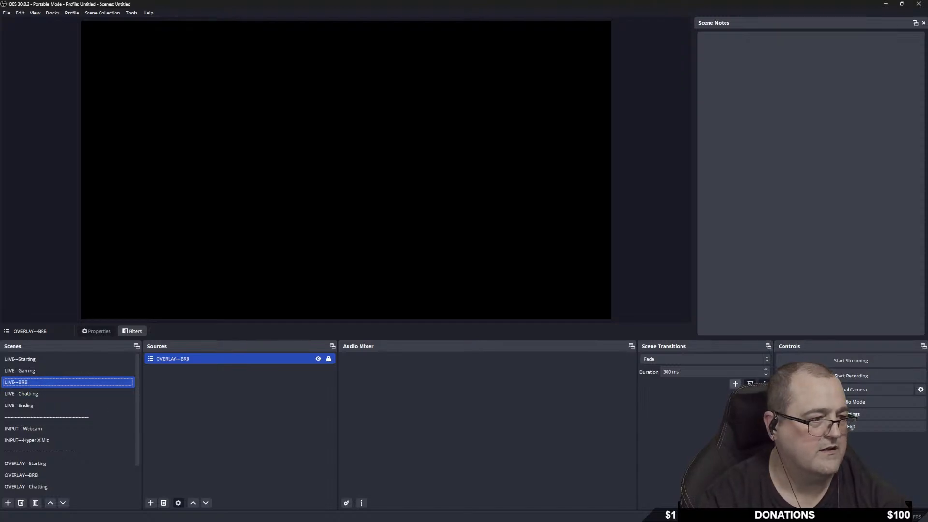
{"action": "left_click", "coordinate": [753, 360]}
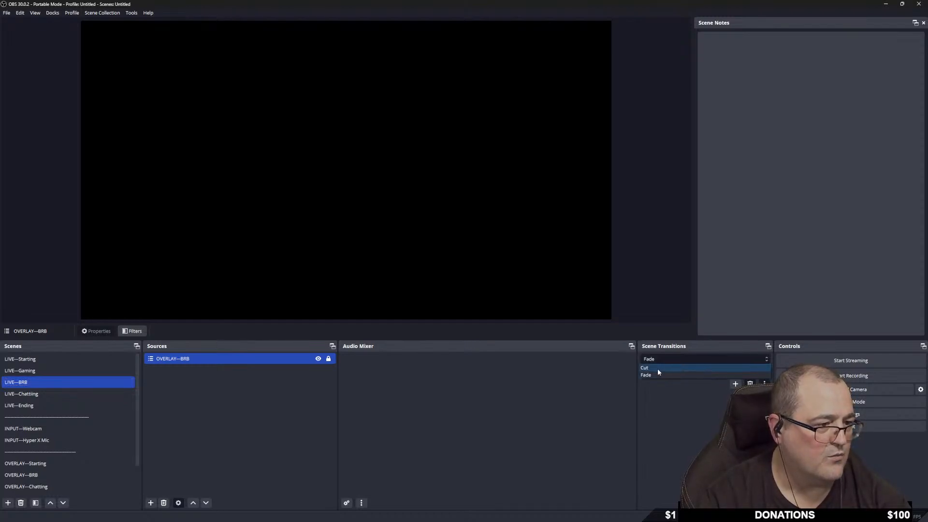
{"action": "left_click", "coordinate": [657, 421]}
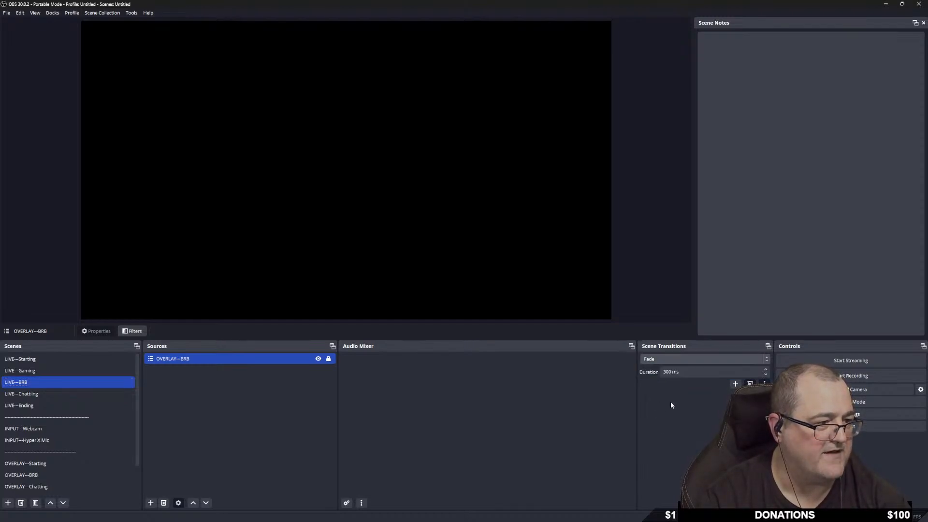
{"action": "left_click", "coordinate": [662, 360]}
{"action": "left_click", "coordinate": [653, 368]}
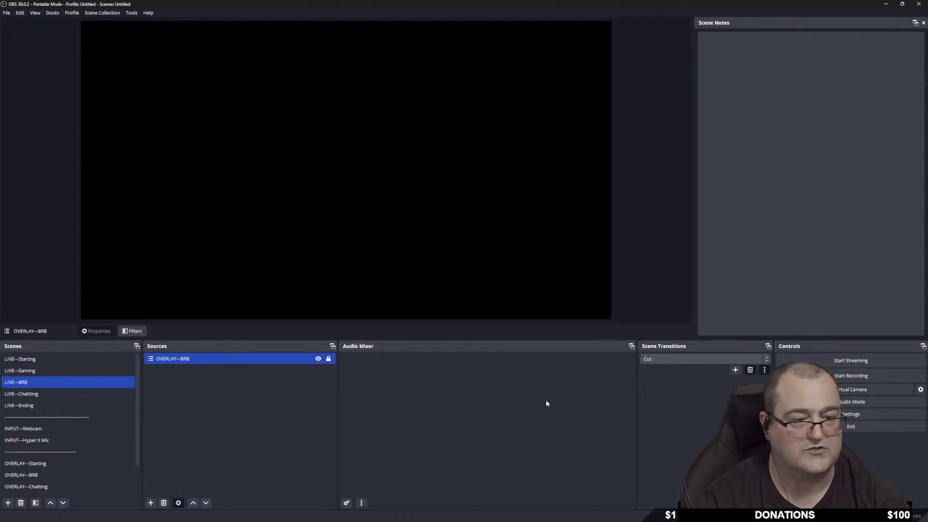
{"action": "left_click", "coordinate": [35, 393]}
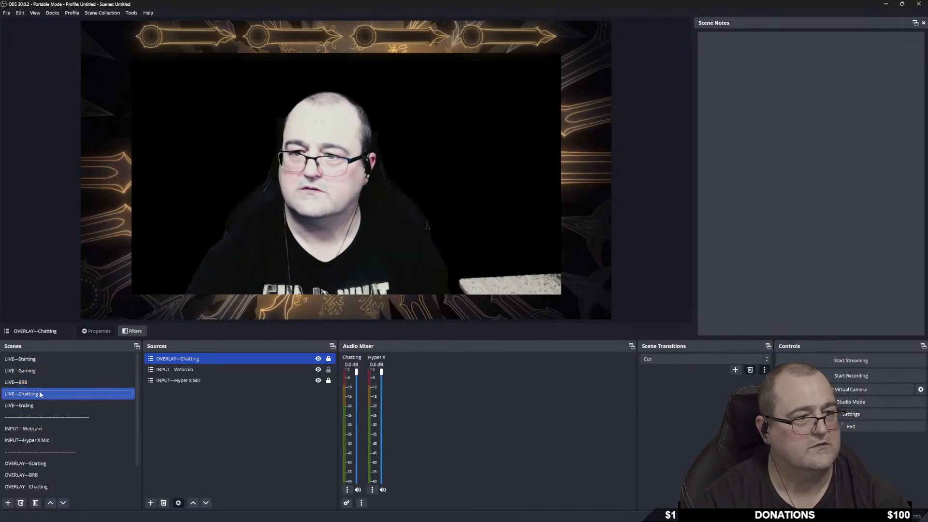
Restore the Fade transition, test it, and return to the LIVE—BRB scene.
{"action": "left_click", "coordinate": [37, 387]}
{"action": "left_click", "coordinate": [663, 359]}
{"action": "left_click", "coordinate": [655, 375]}
{"action": "left_click", "coordinate": [51, 393]}
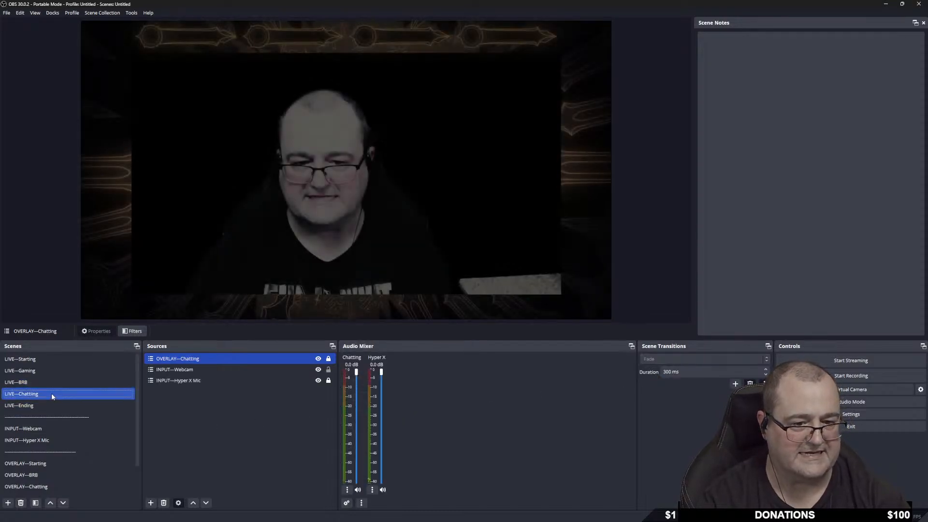
{"action": "left_click", "coordinate": [52, 380]}
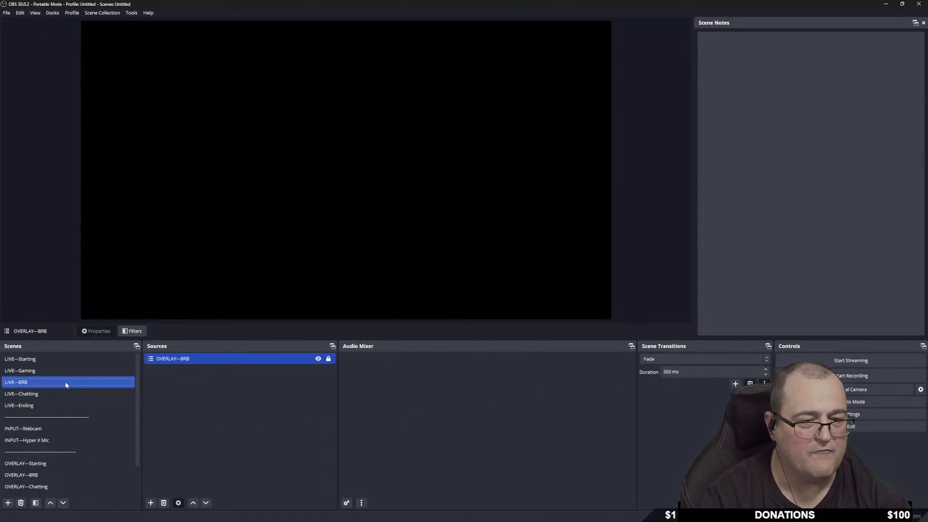
{"action": "right_click", "coordinate": [67, 381]}
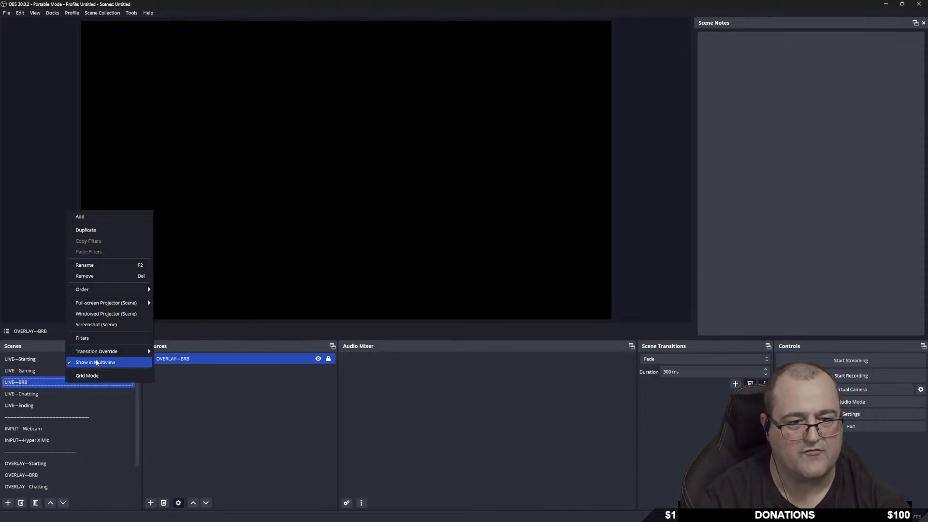
Check LIVE—BRB's Transition Override, then add a new Stinger scene transition.
{"action": "mouse_move", "coordinate": [100, 351]}
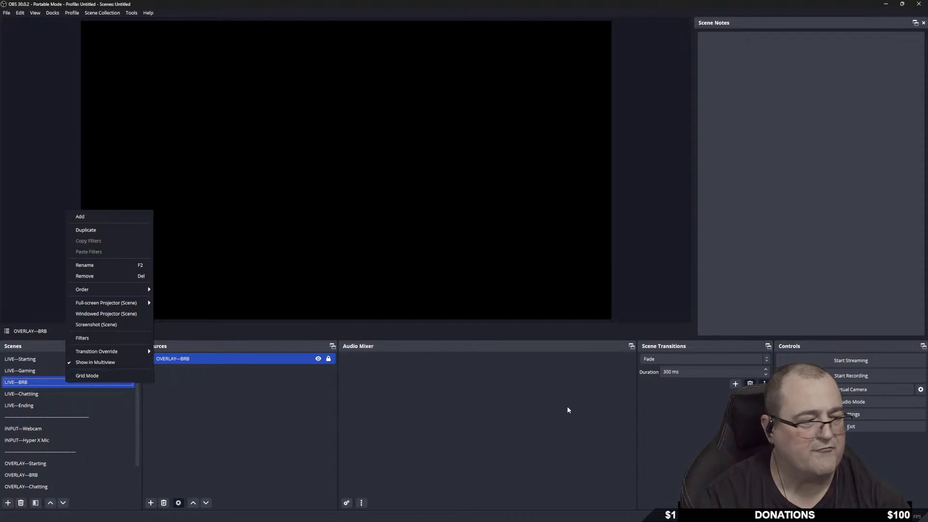
{"action": "left_click", "coordinate": [692, 428]}
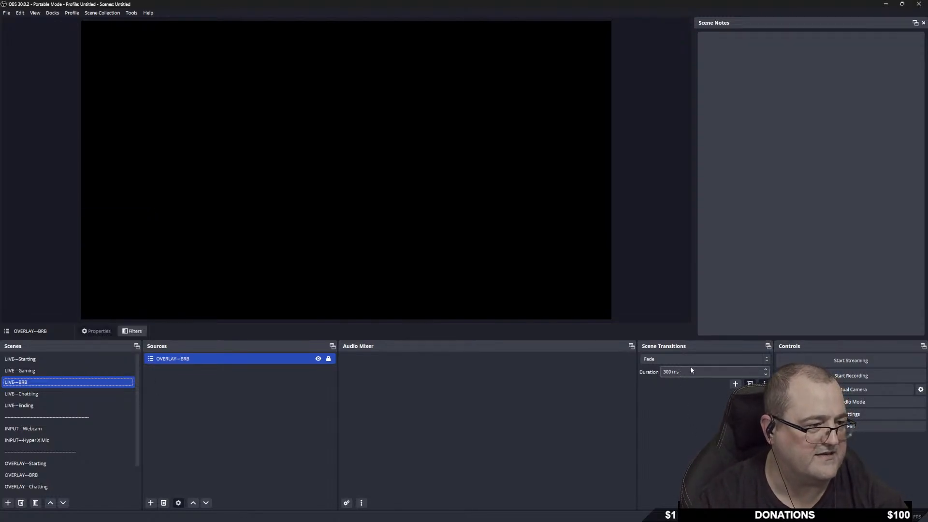
{"action": "left_click", "coordinate": [736, 385]}
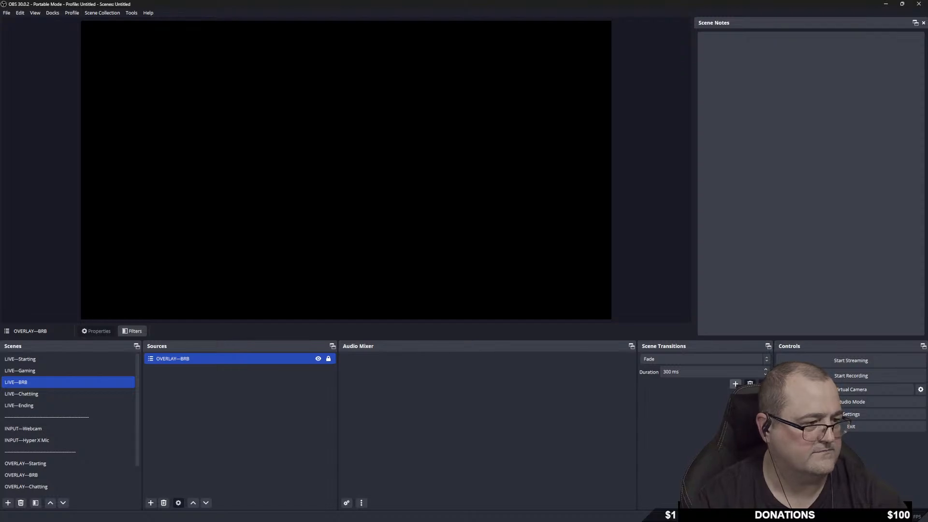
{"action": "left_click", "coordinate": [752, 414]}
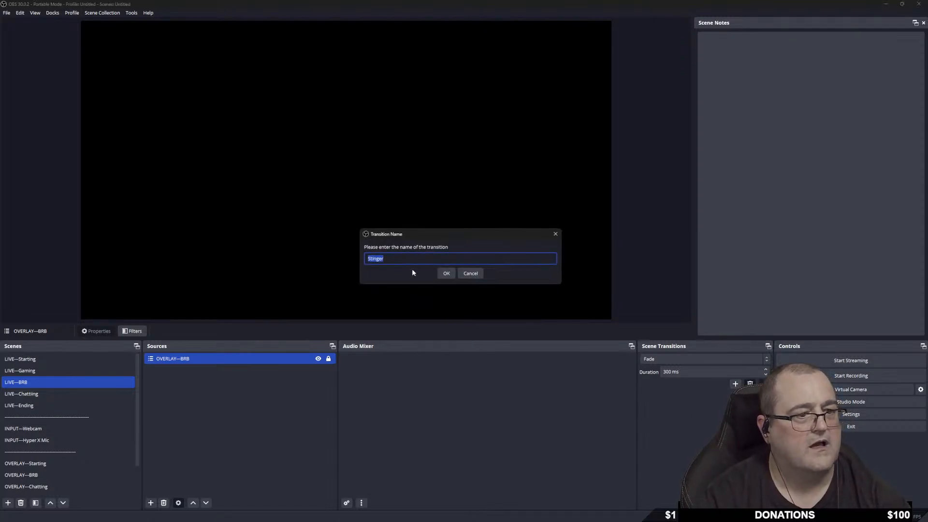
Accept the default name 'Stinger' for the new transition.
{"action": "left_click", "coordinate": [446, 275]}
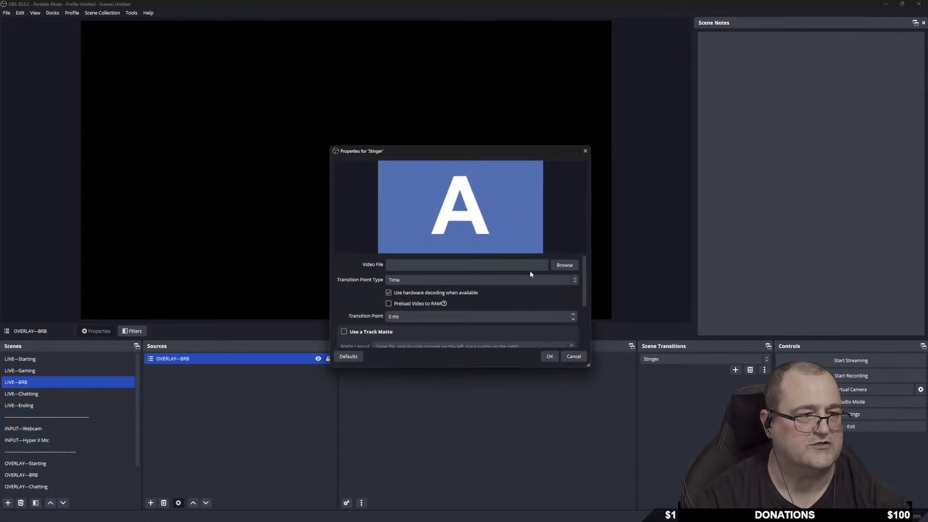
{"action": "left_click", "coordinate": [565, 265]}
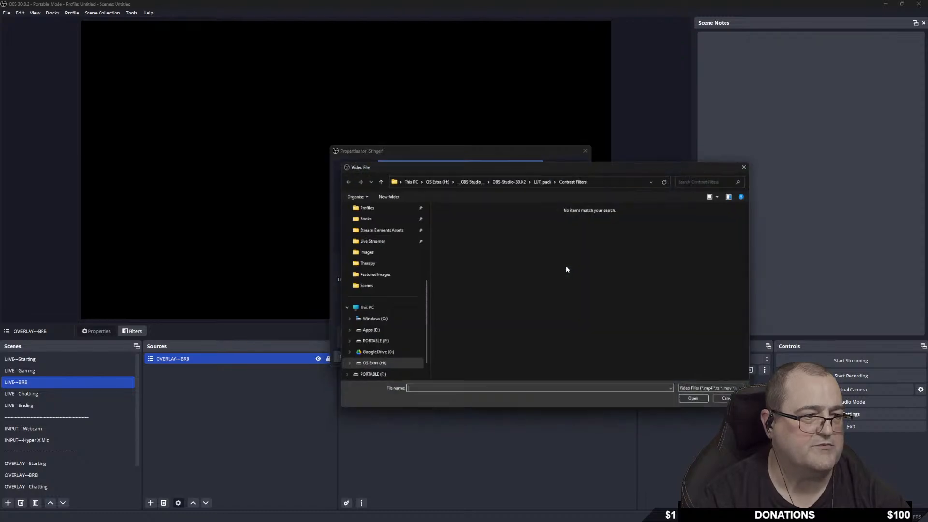
{"action": "left_click", "coordinate": [471, 178]}
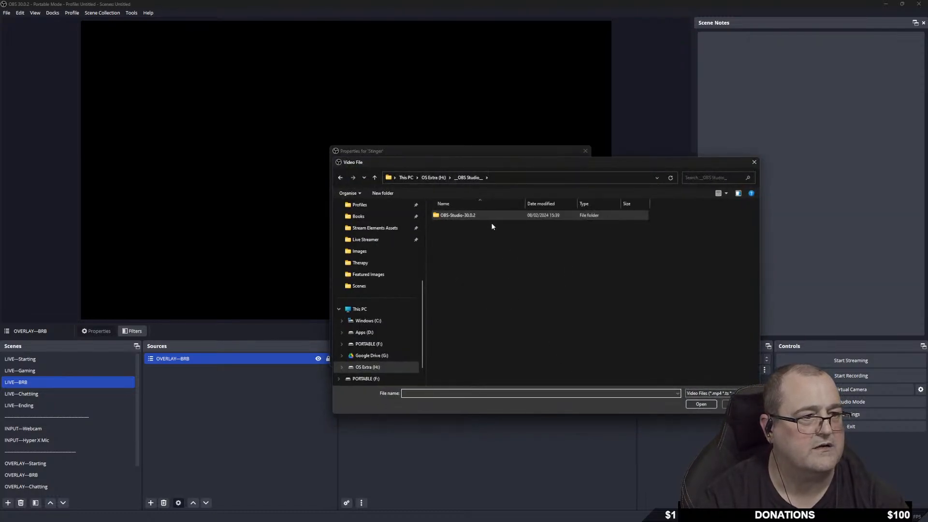
{"action": "left_click", "coordinate": [434, 178]}
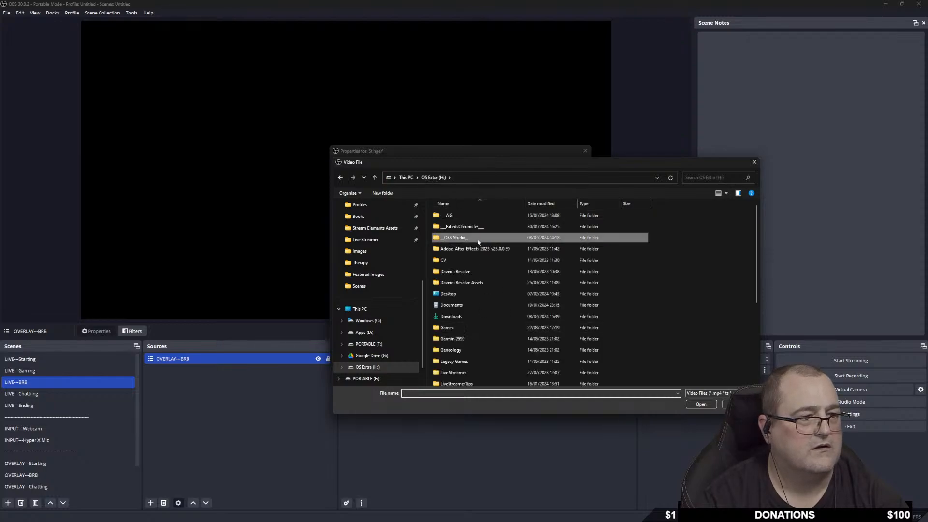
{"action": "double_click", "coordinate": [490, 237]}
{"action": "double_click", "coordinate": [476, 216]}
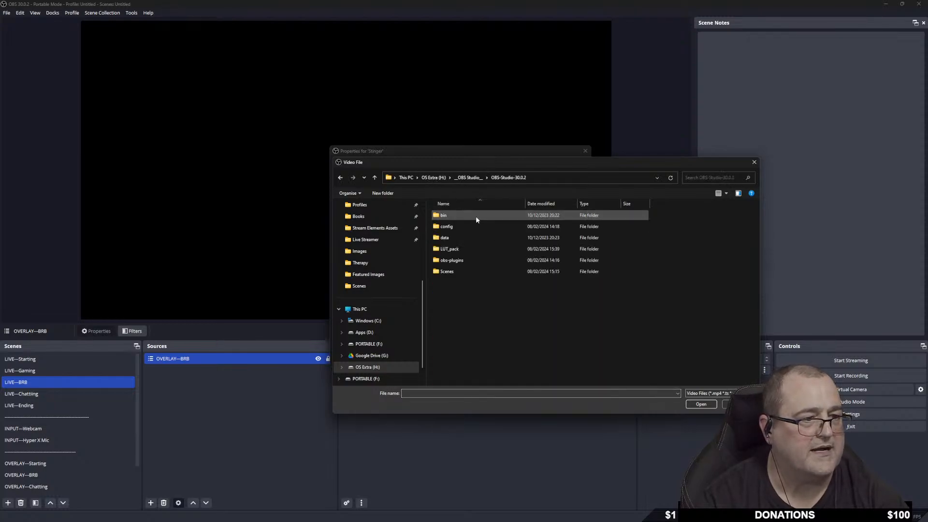
{"action": "double_click", "coordinate": [483, 273]}
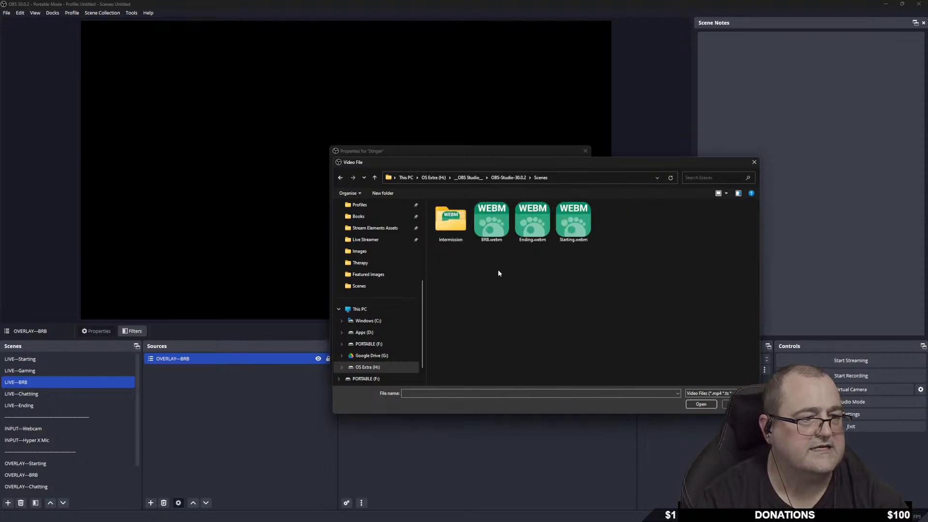
{"action": "double_click", "coordinate": [451, 220]}
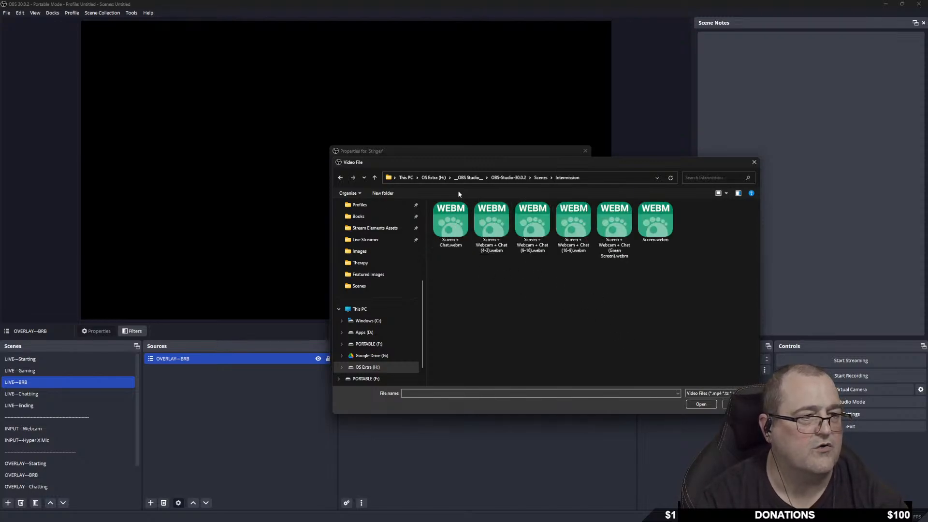
{"action": "left_click", "coordinate": [469, 178]}
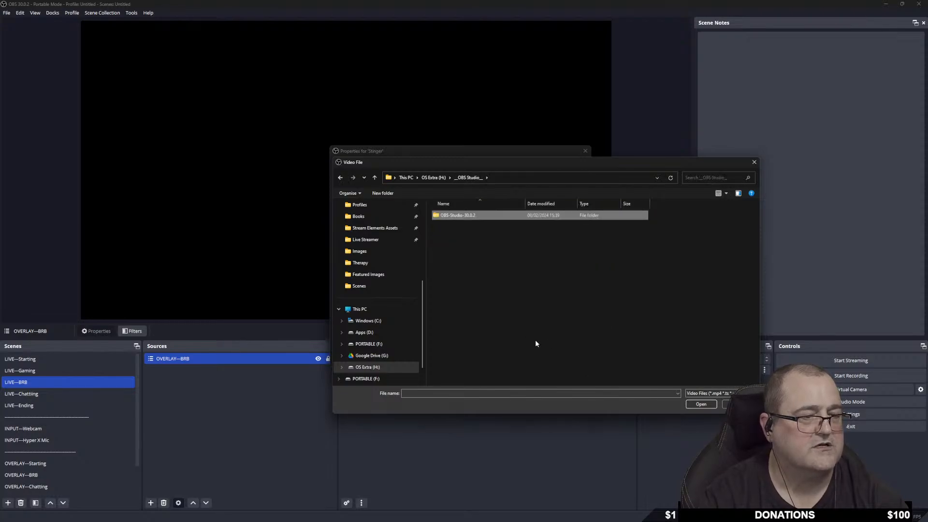
{"action": "left_click", "coordinate": [754, 163]}
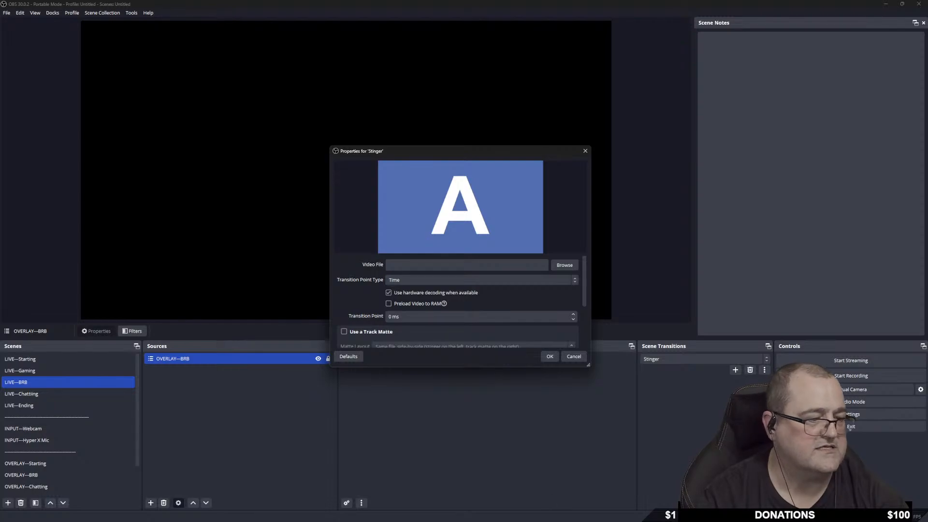
Copy the Transition folder from the overlay package's Animated folder.
{"action": "left_click", "coordinate": [504, 514]}
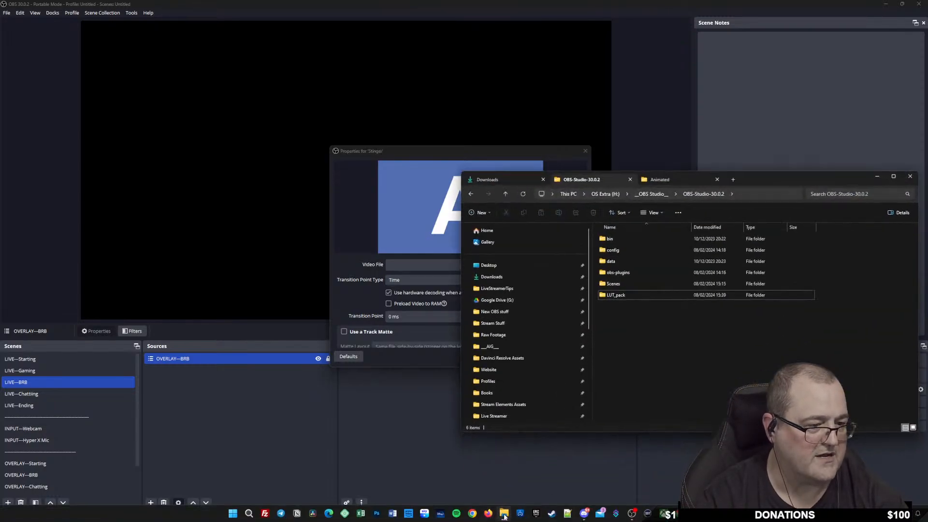
{"action": "left_click", "coordinate": [668, 178]}
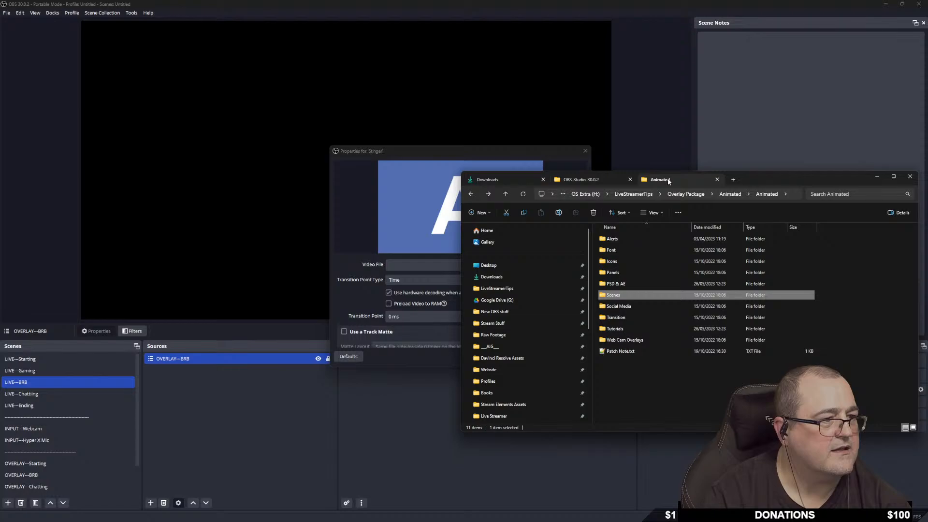
{"action": "double_click", "coordinate": [636, 317]}
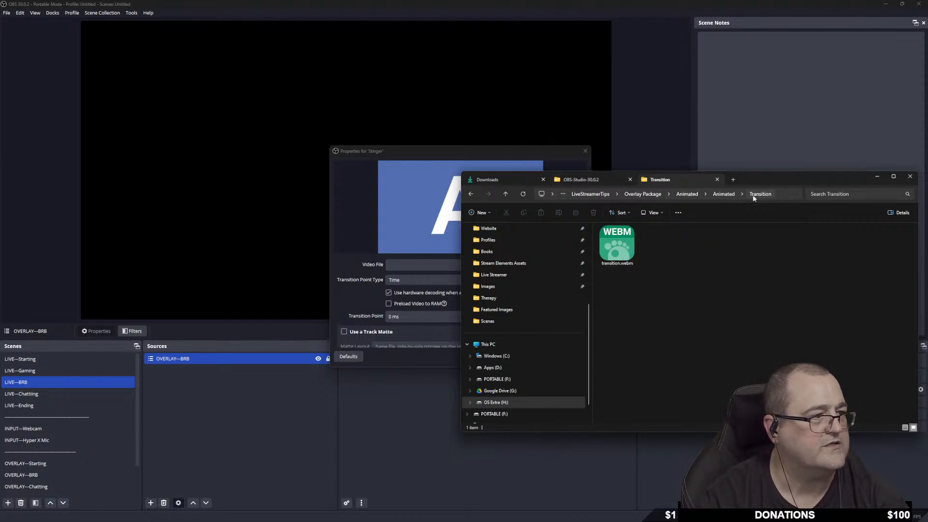
{"action": "left_click", "coordinate": [723, 193]}
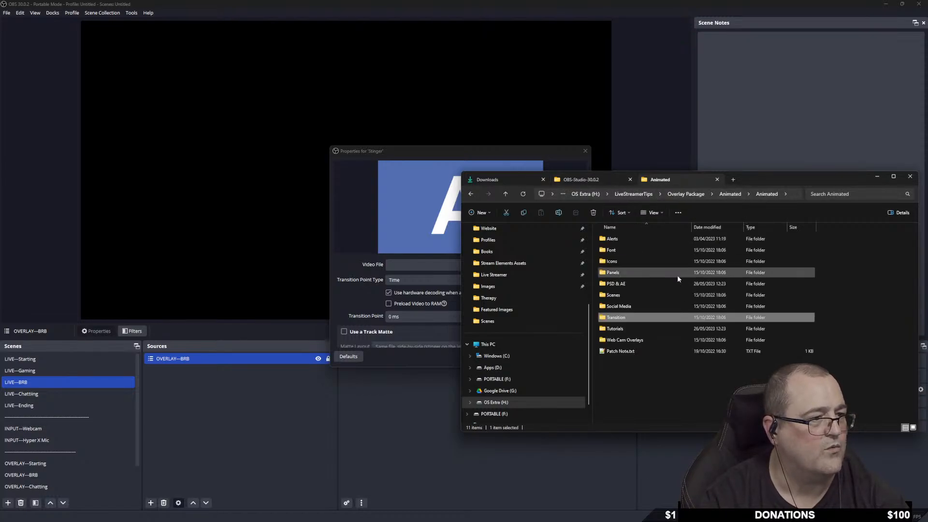
{"action": "right_click", "coordinate": [633, 317]}
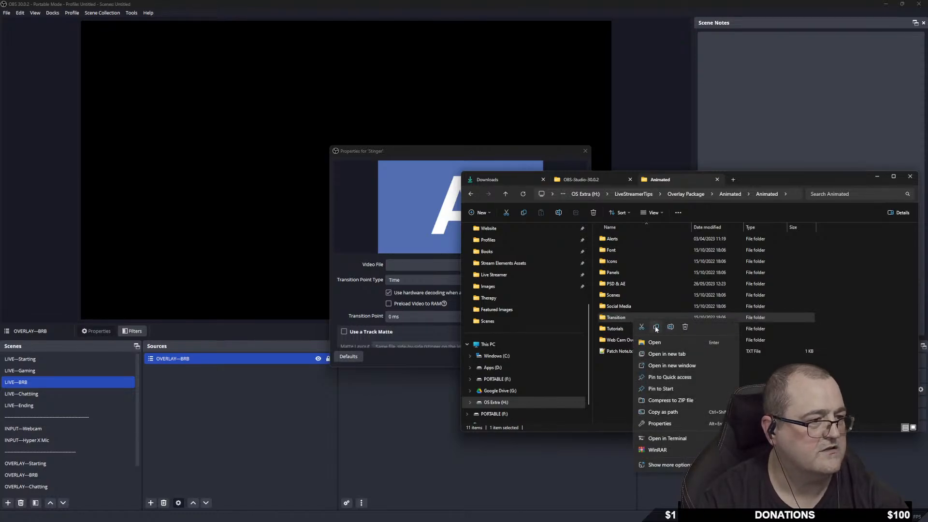
{"action": "left_click", "coordinate": [655, 327]}
Paste the Transition folder into OBS-Studio-30.0.2 and close File Explorer.
{"action": "left_click", "coordinate": [588, 178]}
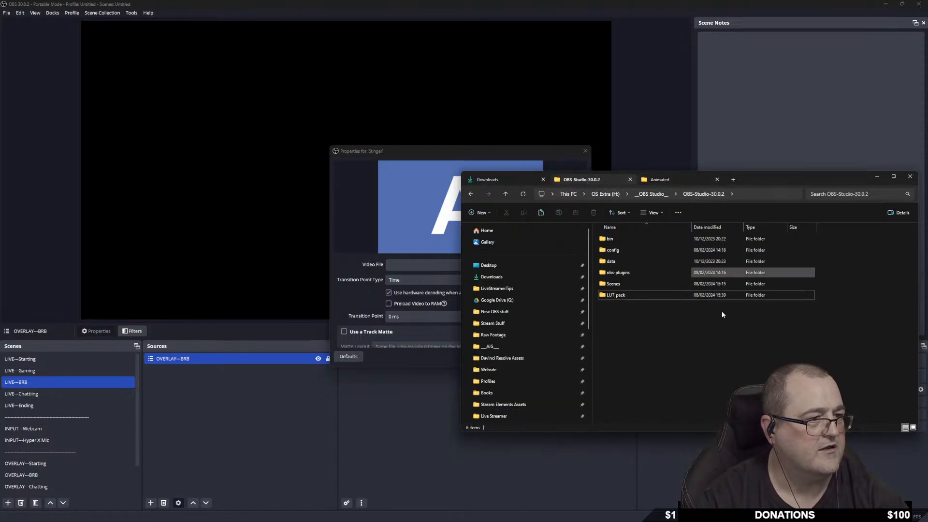
{"action": "right_click", "coordinate": [613, 332]}
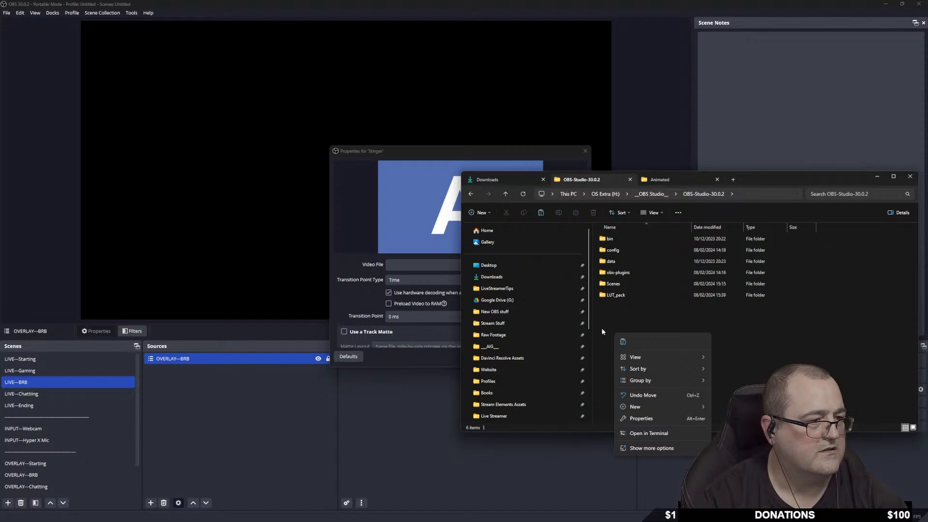
{"action": "left_click", "coordinate": [624, 342]}
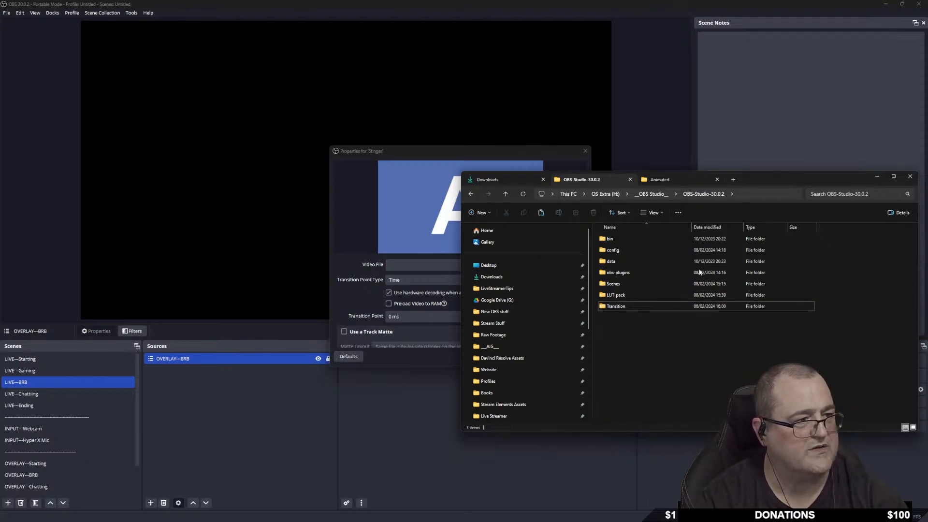
{"action": "left_click", "coordinate": [909, 176]}
{"action": "left_click", "coordinate": [563, 266]}
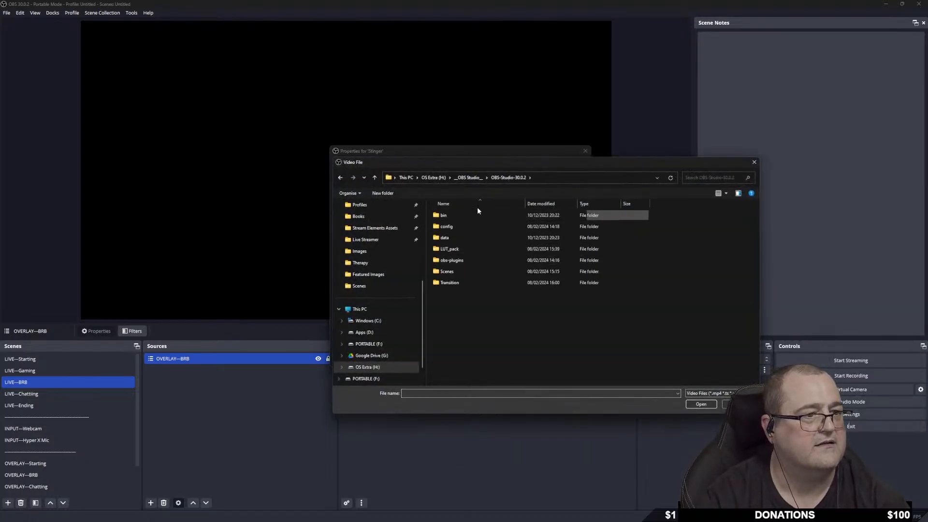
Load transition.webm from the Transition folder as the stinger video and set the transition point type to Frame.
{"action": "double_click", "coordinate": [447, 282]}
{"action": "double_click", "coordinate": [464, 220]}
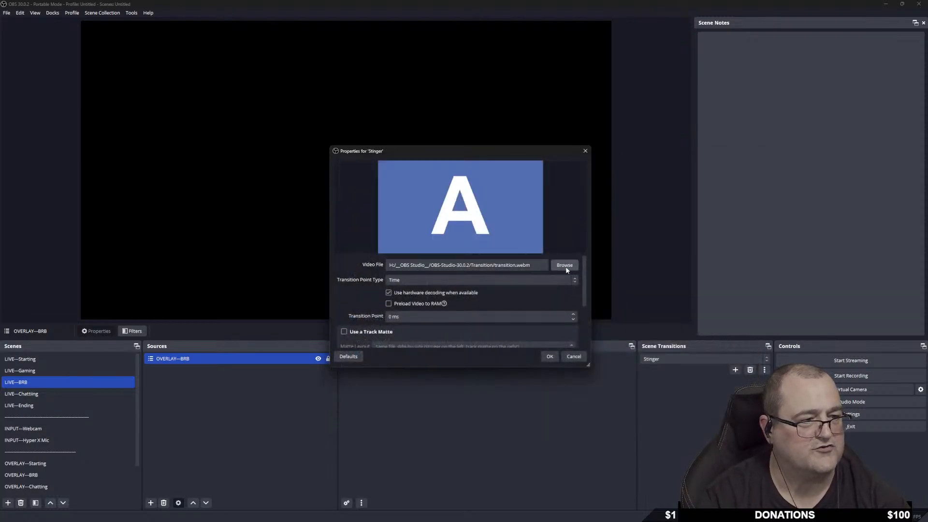
{"action": "left_click", "coordinate": [399, 280]}
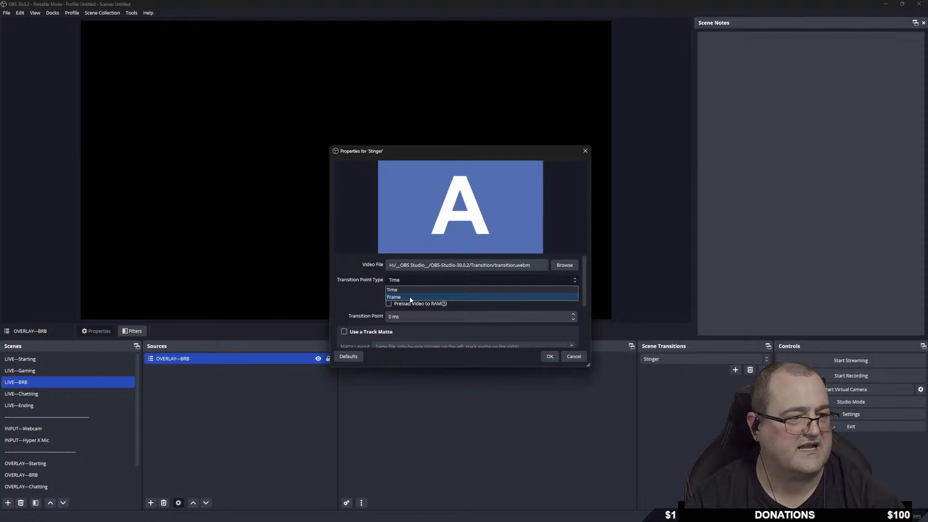
{"action": "left_click", "coordinate": [410, 297]}
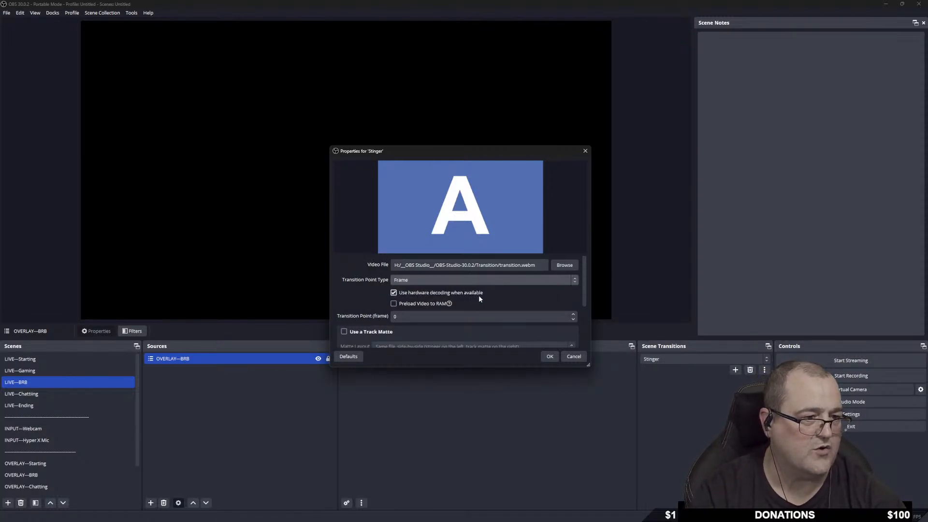
Set the Stinger's audio monitoring option to Monitor and Output.
{"action": "scroll", "coordinate": [359, 303], "scroll_direction": "down", "scroll_amount": 1}
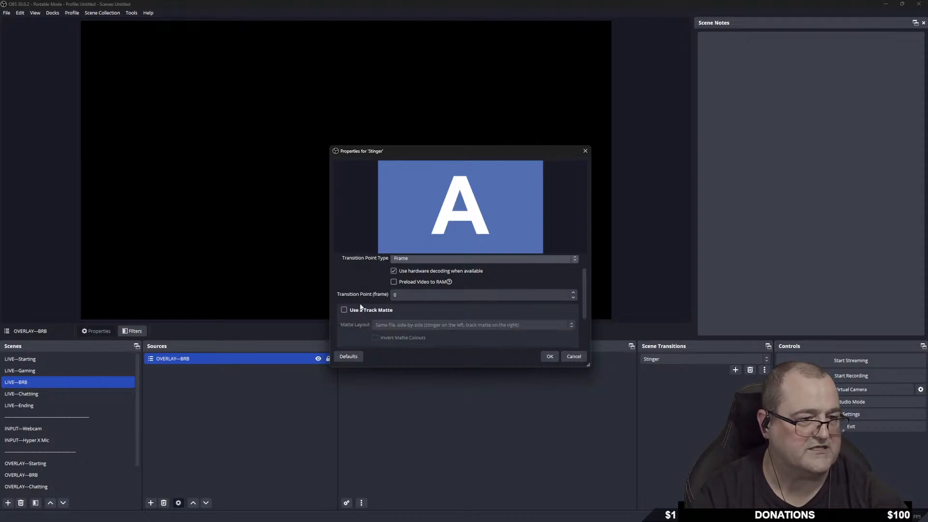
{"action": "scroll", "coordinate": [351, 314], "scroll_direction": "down", "scroll_amount": 2}
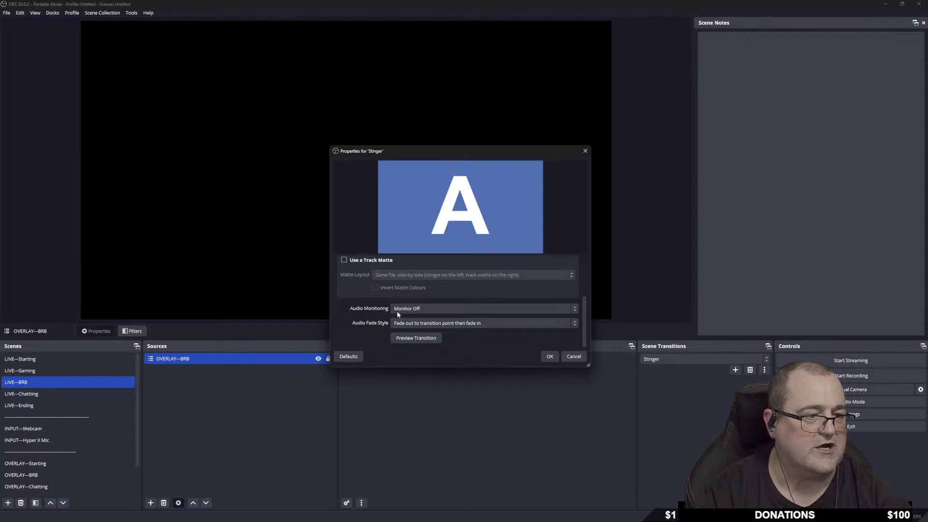
{"action": "left_click", "coordinate": [439, 309]}
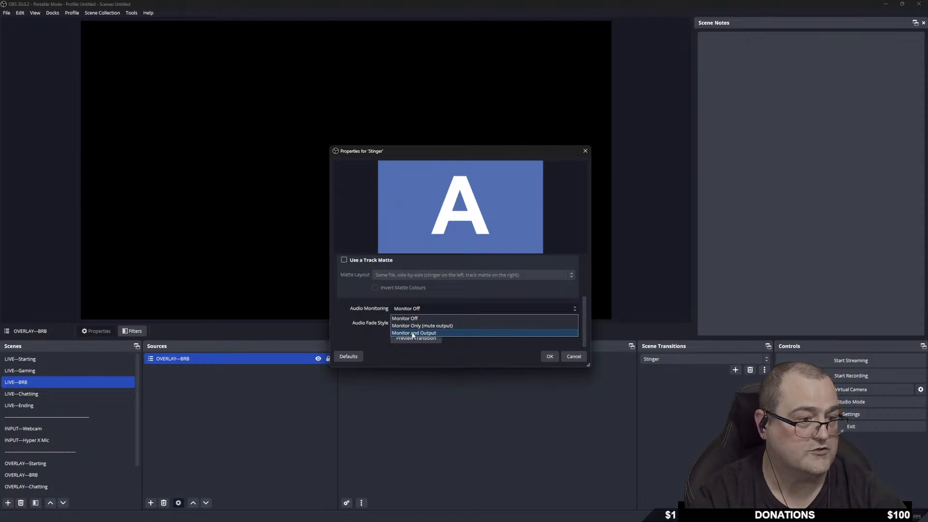
{"action": "left_click", "coordinate": [412, 334]}
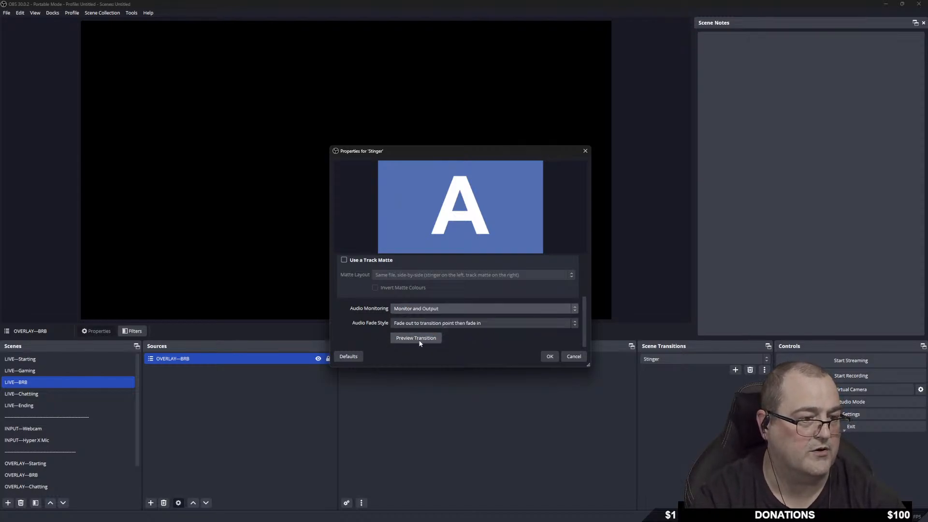
Preview the stinger transition four times, then select the Transition Point (frame) value for editing.
{"action": "left_click", "coordinate": [421, 339]}
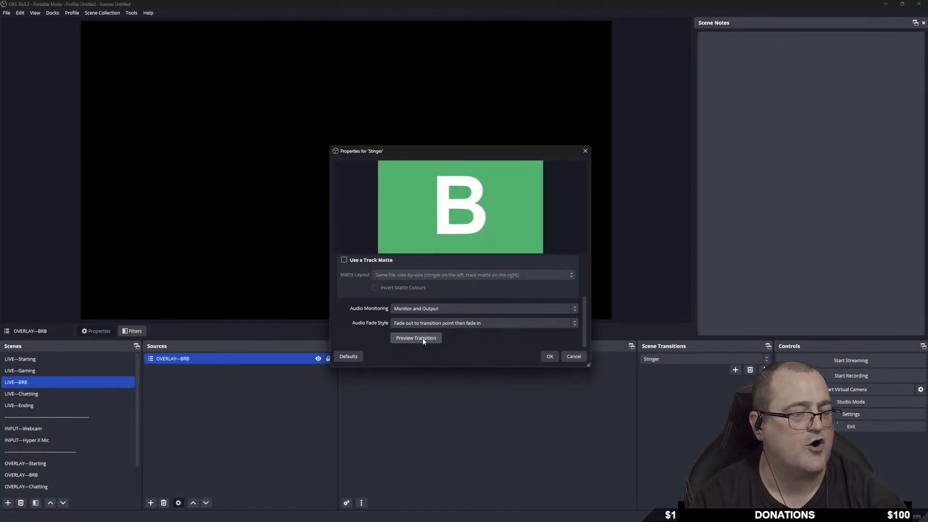
{"action": "left_click", "coordinate": [423, 341]}
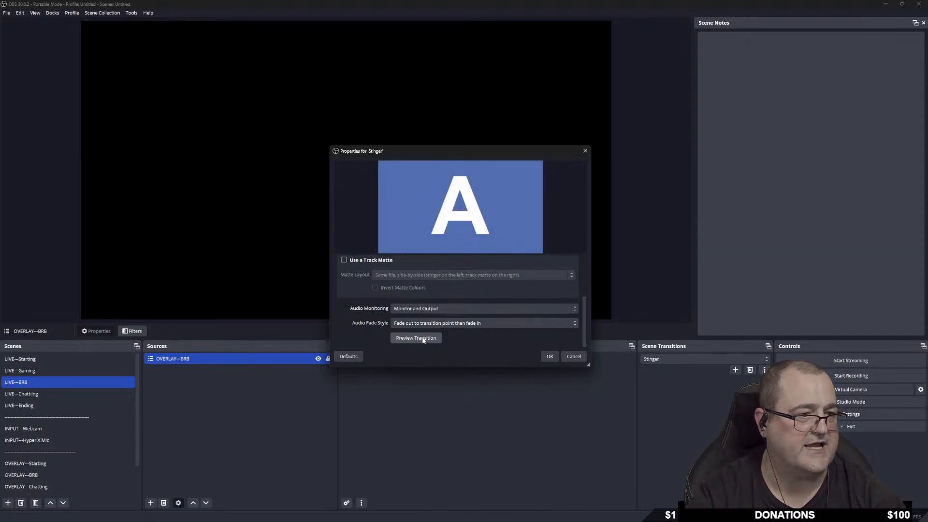
{"action": "left_click", "coordinate": [422, 339]}
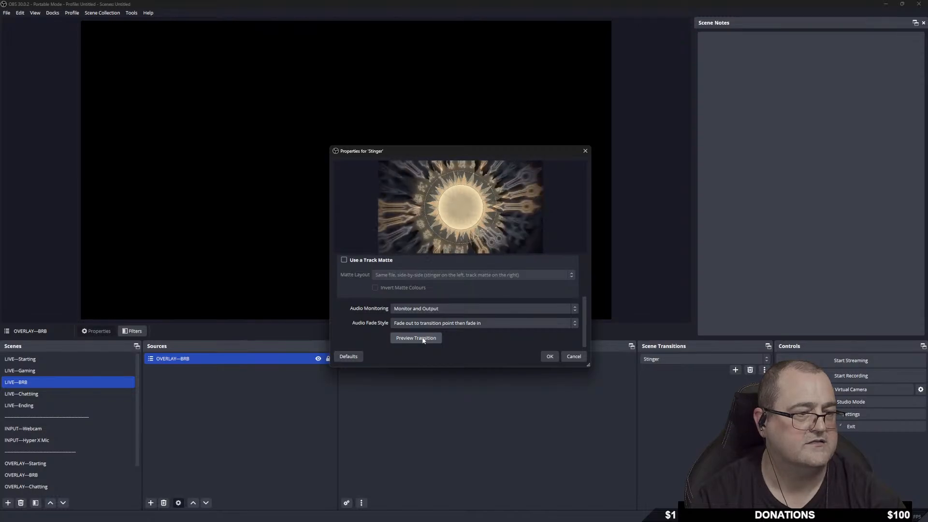
{"action": "left_click", "coordinate": [423, 340]}
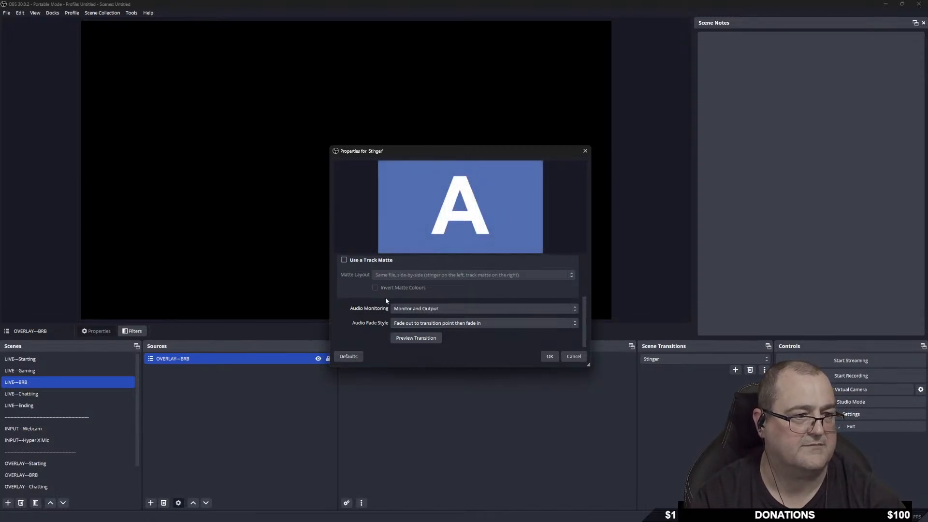
{"action": "scroll", "coordinate": [399, 299], "scroll_direction": "up", "scroll_amount": 3}
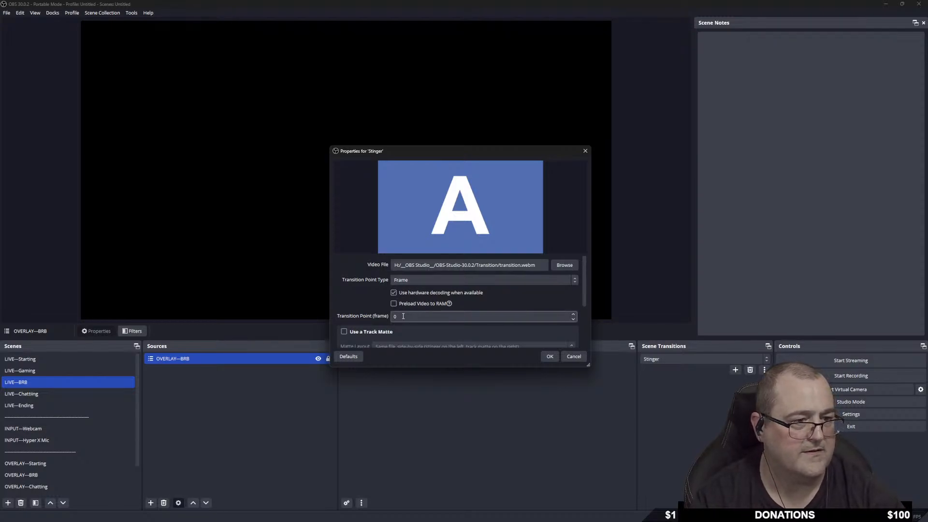
{"action": "left_click_drag", "start_coordinate": [404, 316], "coordinate": [376, 317]}
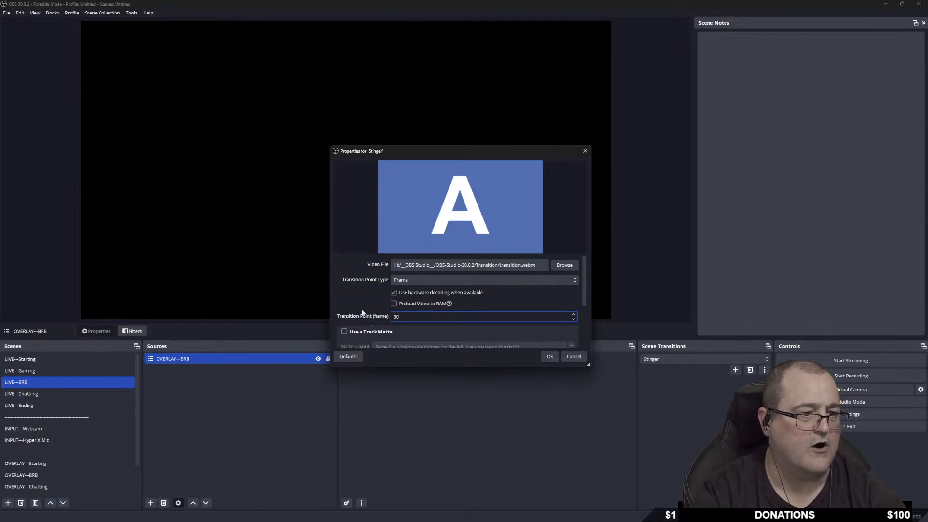
Preview the stinger twice more, then change the transition point frame from 30 to 2.
{"action": "scroll", "coordinate": [370, 300], "scroll_direction": "down", "scroll_amount": 3}
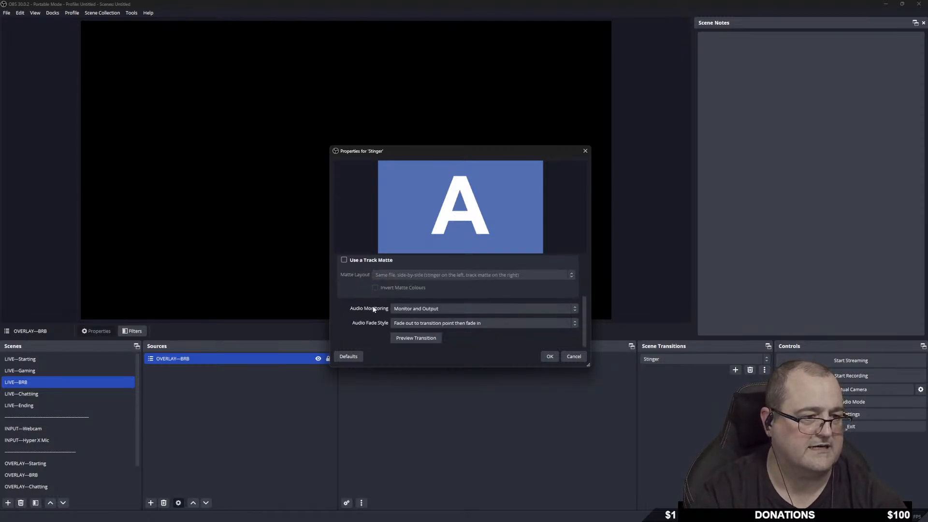
{"action": "left_click", "coordinate": [416, 338]}
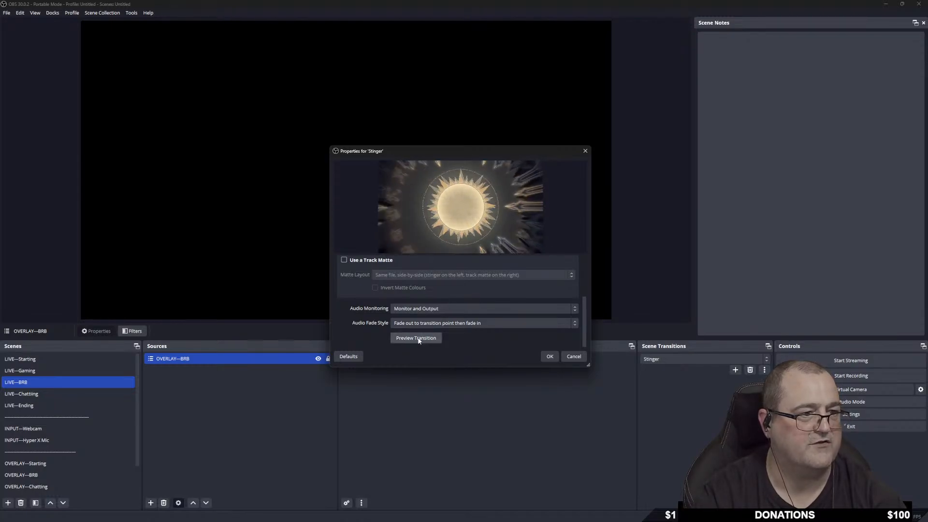
{"action": "left_click", "coordinate": [418, 340]}
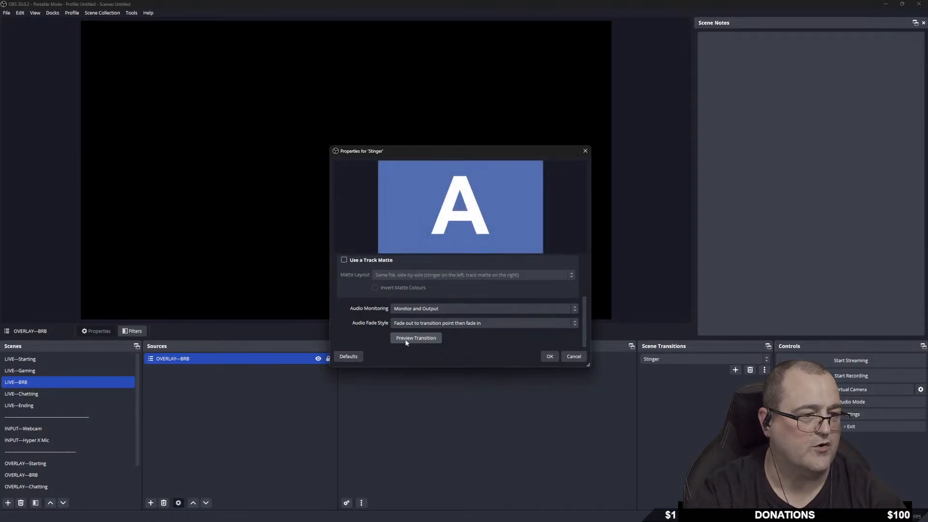
{"action": "scroll", "coordinate": [405, 338], "scroll_direction": "up", "scroll_amount": 5}
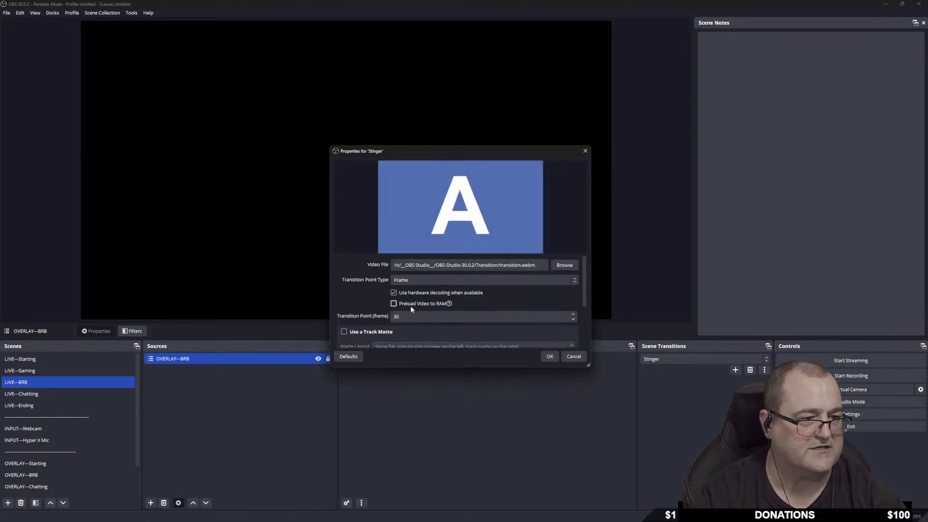
{"action": "left_click_drag", "start_coordinate": [405, 316], "coordinate": [382, 317]}
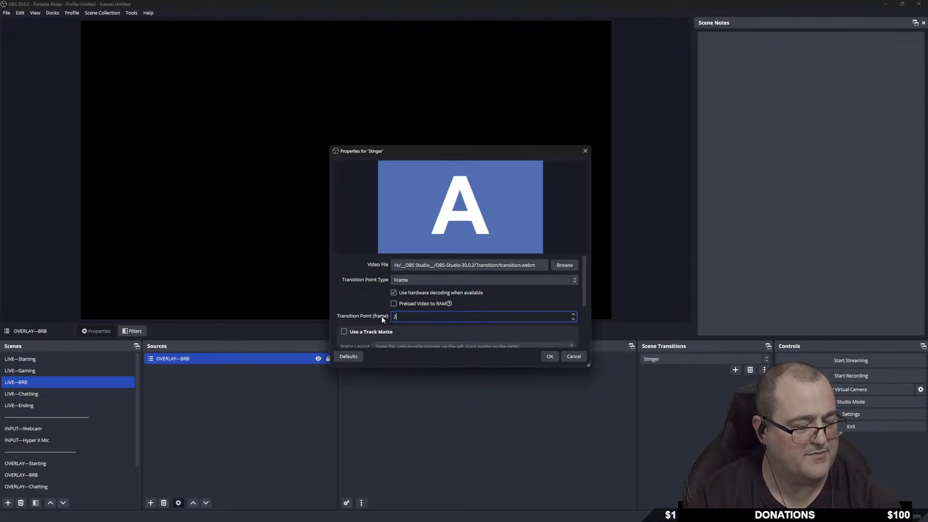
{"action": "type", "text": "2"}
Replay the stinger preview several times to verify the frame-2 cut point, then save the settings.
{"action": "scroll", "coordinate": [367, 305], "scroll_direction": "down", "scroll_amount": 3}
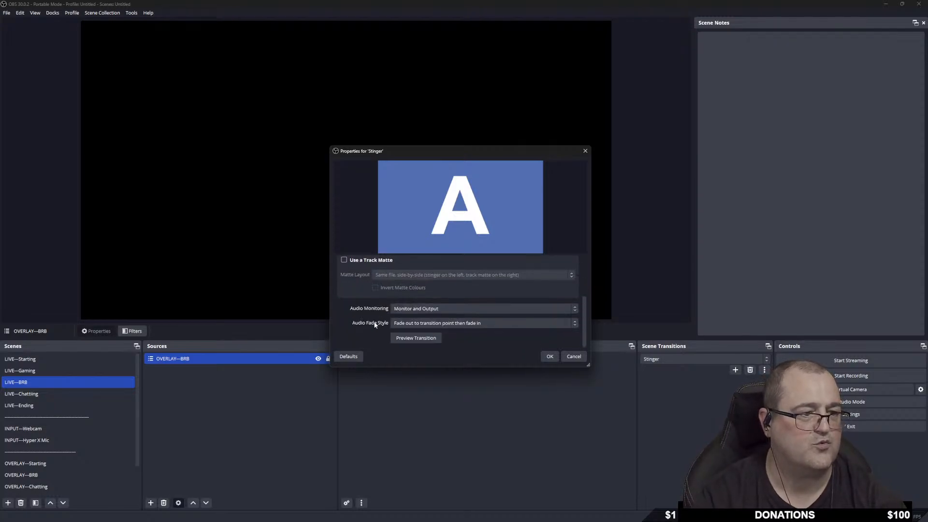
{"action": "left_click", "coordinate": [422, 338]}
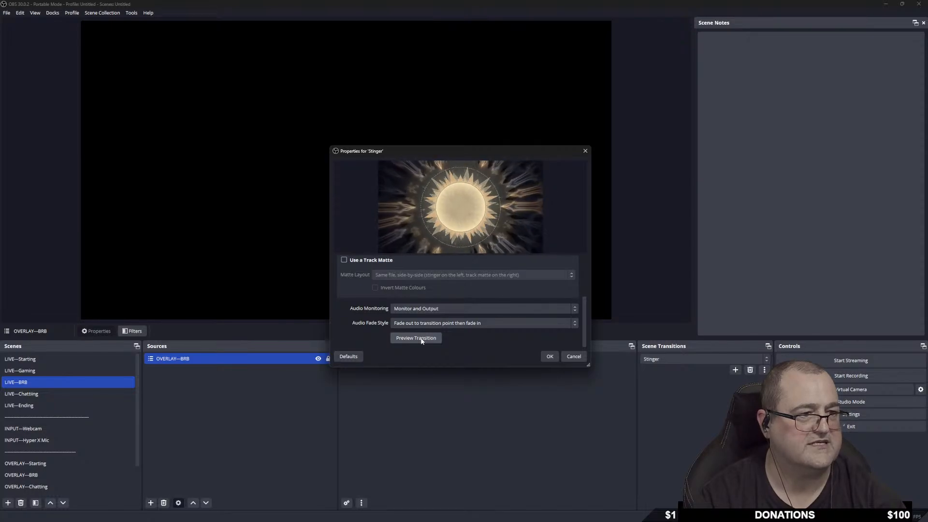
{"action": "left_click", "coordinate": [422, 338]}
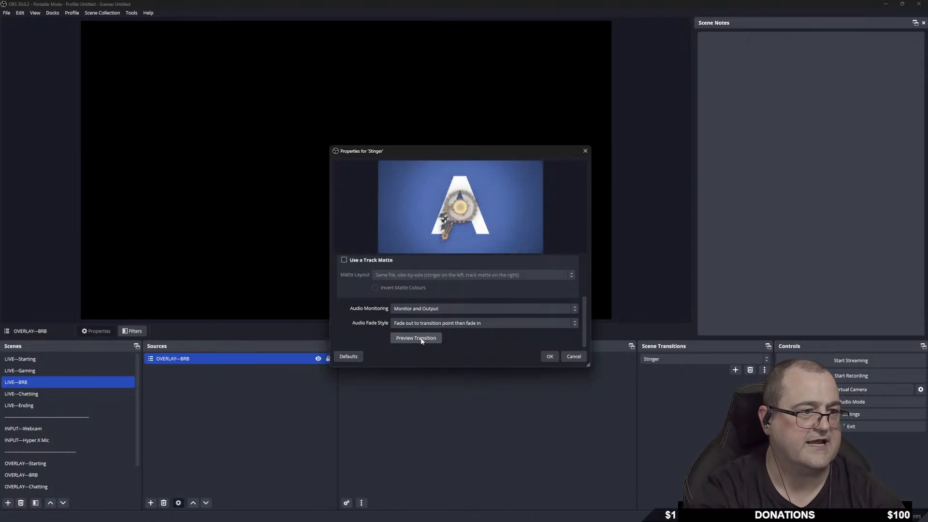
{"action": "left_click", "coordinate": [422, 338]}
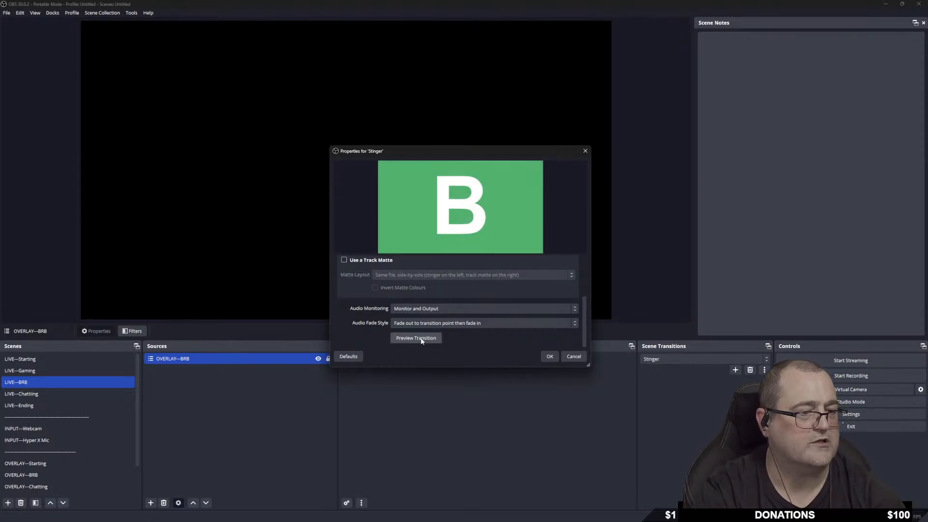
{"action": "left_click", "coordinate": [421, 338]}
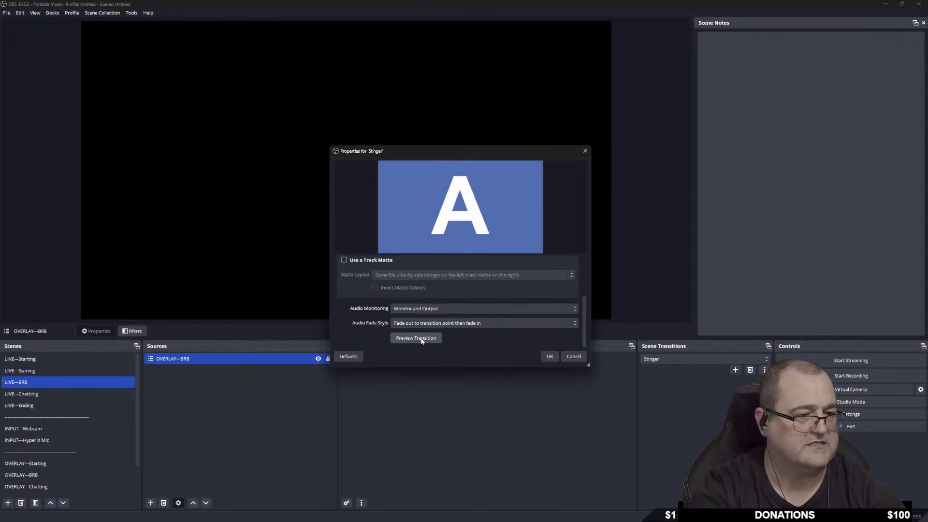
{"action": "left_click", "coordinate": [420, 338]}
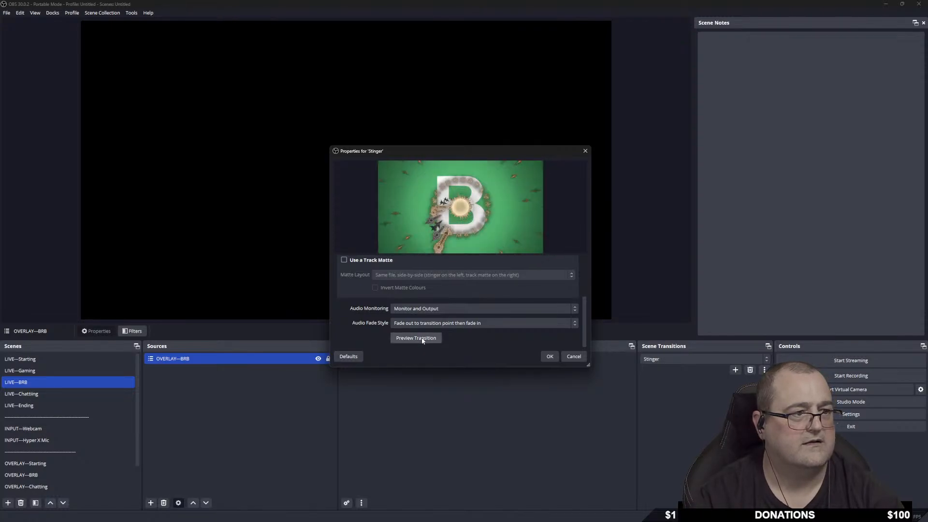
{"action": "left_click", "coordinate": [416, 338]}
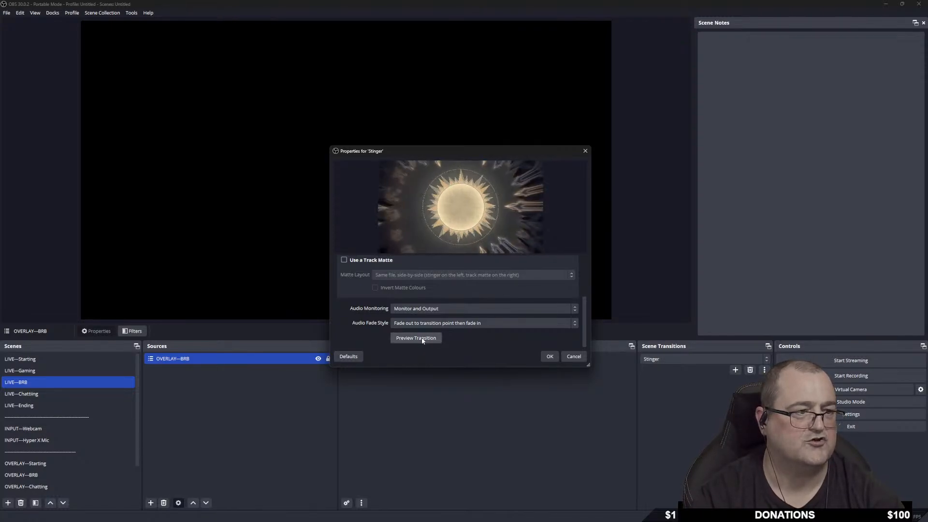
{"action": "left_click", "coordinate": [549, 356]}
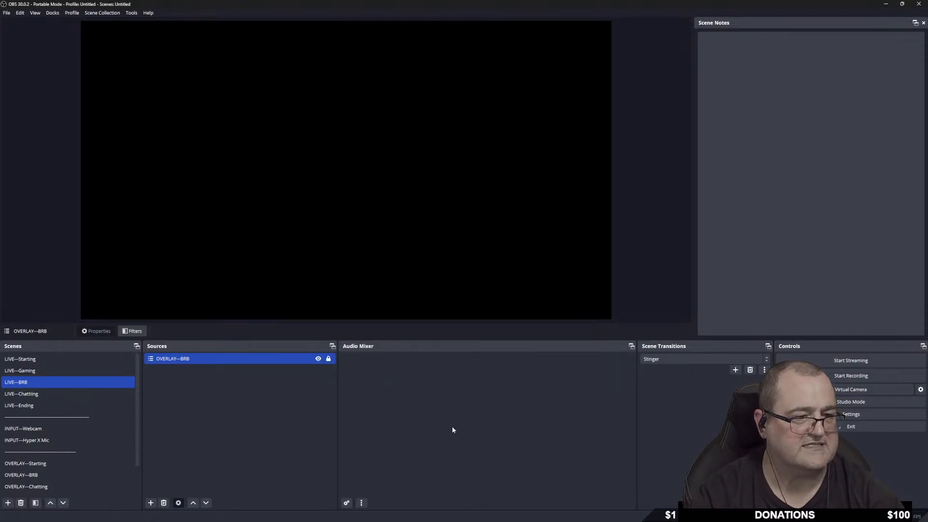
Switch through LIVE---Gaming, BRB, Chatting, Starting and Ending, finishing back on LIVE---Starting.
{"action": "left_click", "coordinate": [42, 370]}
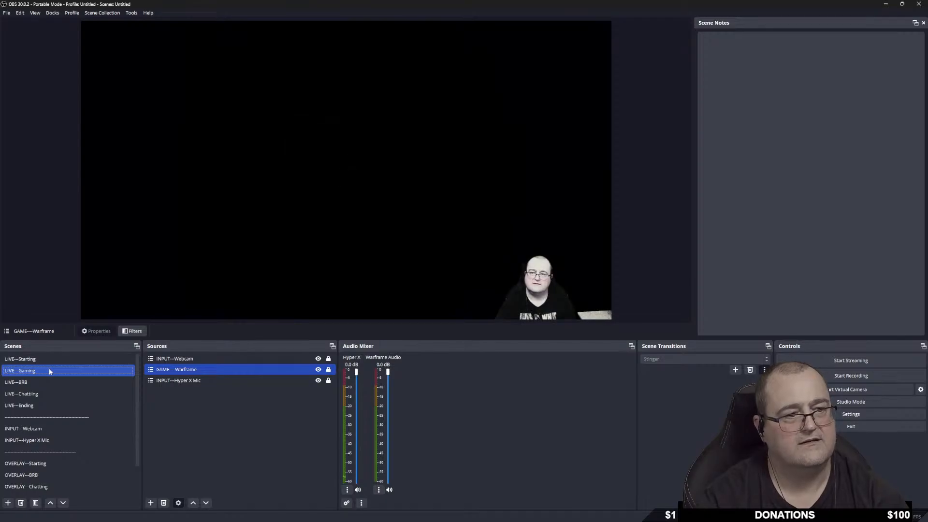
{"action": "left_click", "coordinate": [42, 382]}
{"action": "left_click", "coordinate": [39, 394]}
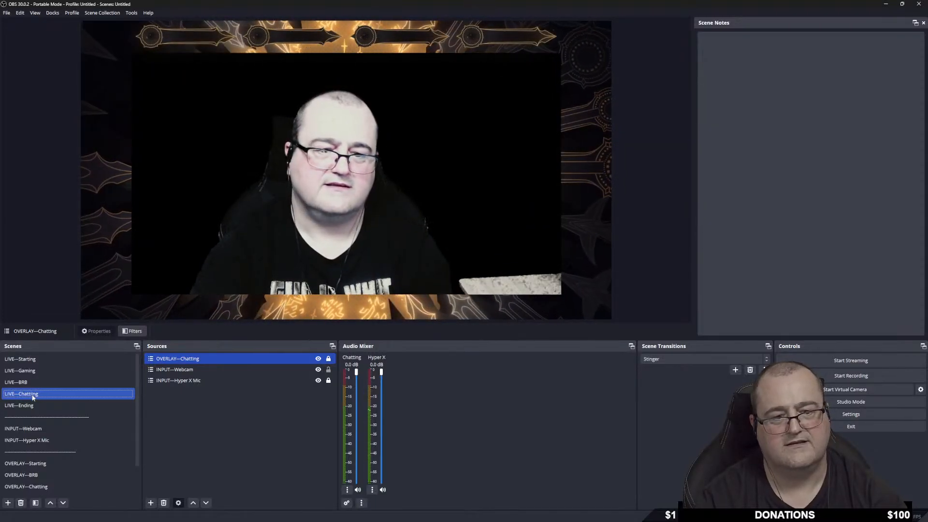
{"action": "left_click", "coordinate": [39, 358]}
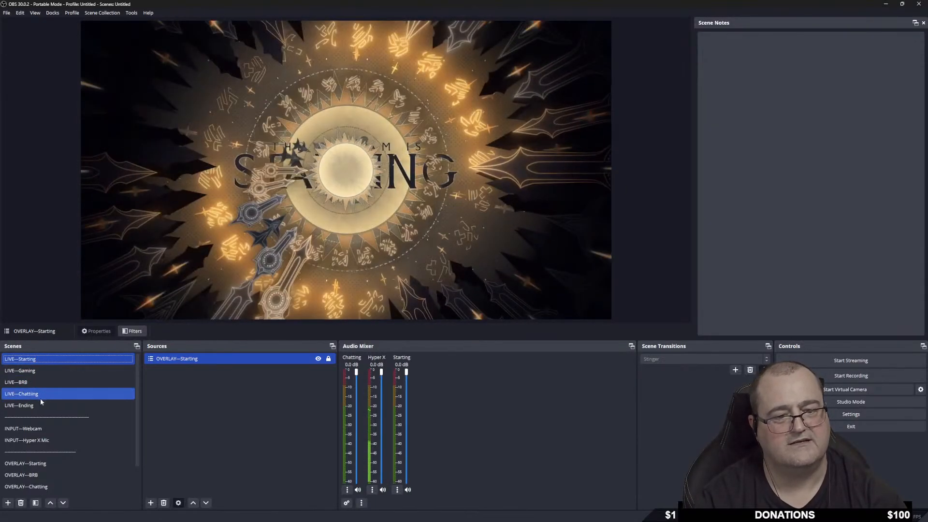
{"action": "left_click", "coordinate": [40, 406]}
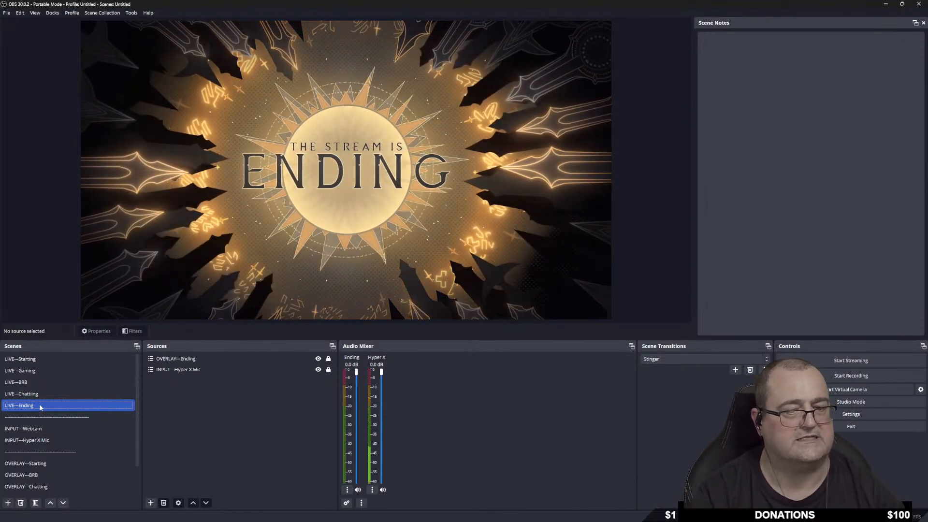
{"action": "left_click", "coordinate": [46, 359]}
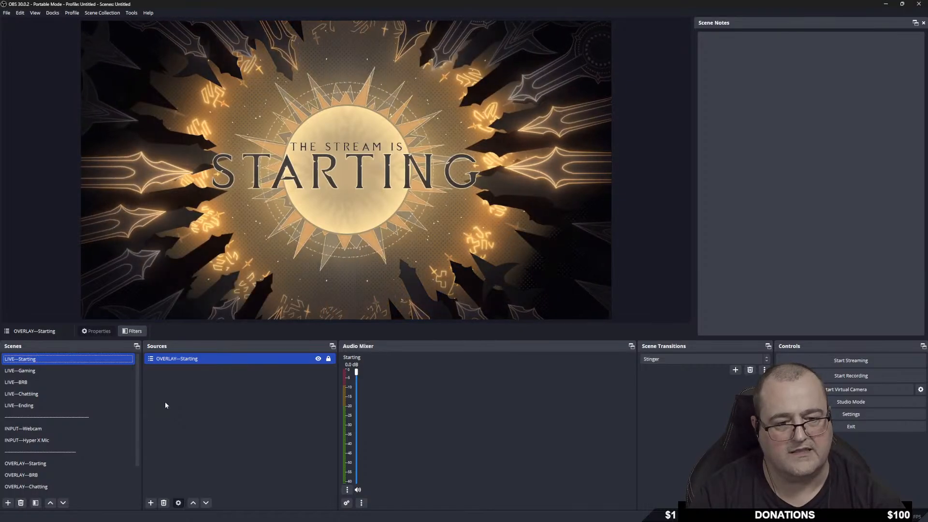
Show the LIVE---Chatting scene and also select its INPUT---Hyper X Mic source.
{"action": "scroll", "coordinate": [77, 437], "scroll_direction": "down", "scroll_amount": 1}
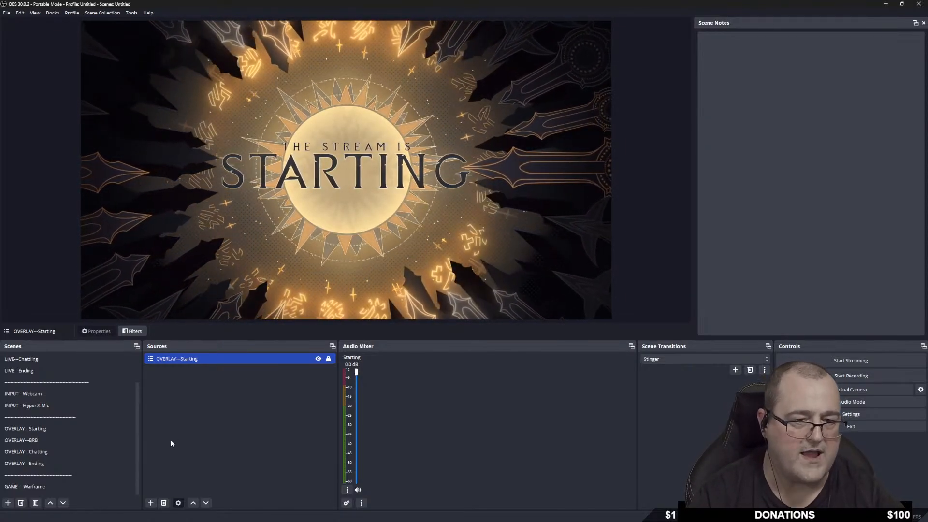
{"action": "left_click", "coordinate": [130, 392]}
{"action": "left_click", "coordinate": [34, 360]}
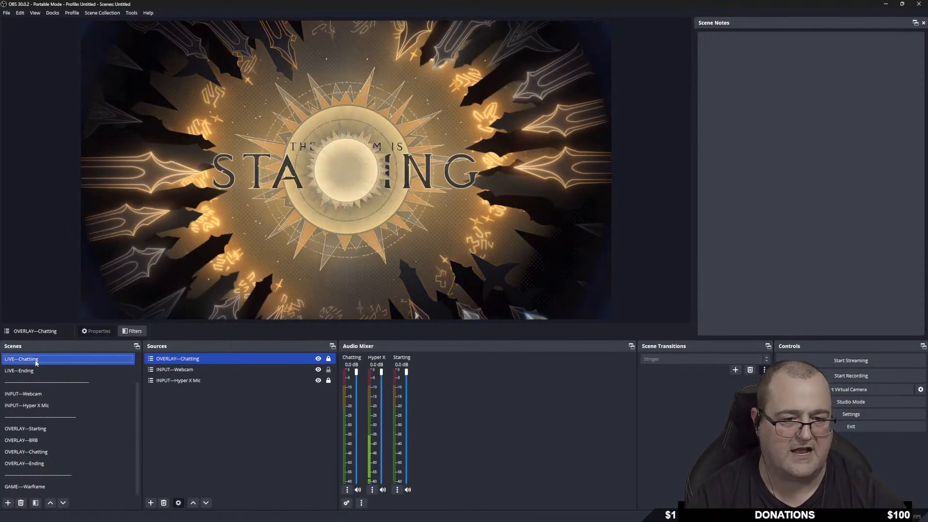
{"action": "left_click", "coordinate": [193, 380], "text": "ctrl"}
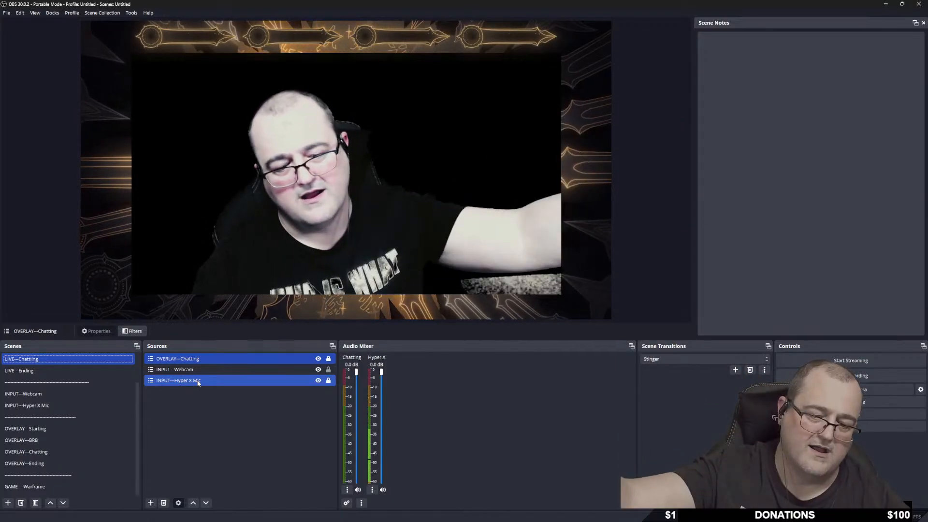
{"action": "left_click", "coordinate": [197, 382], "text": "ctrl"}
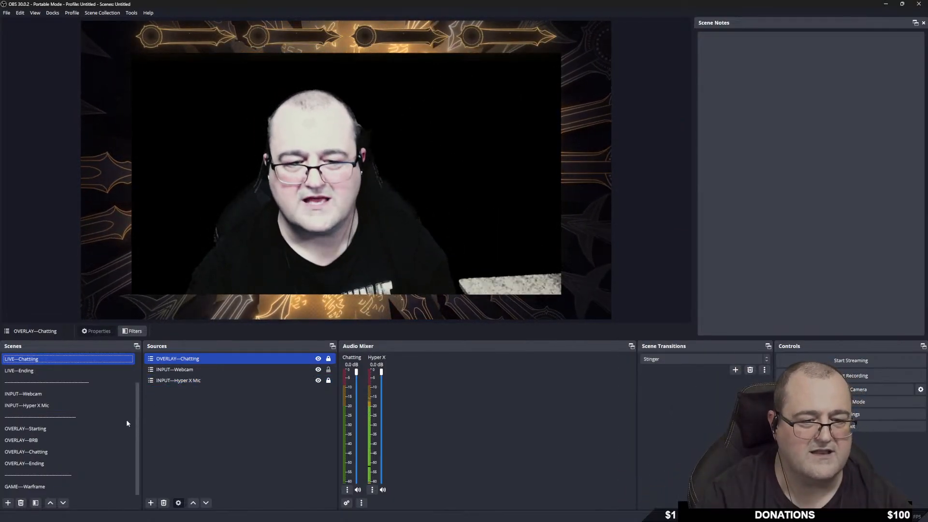